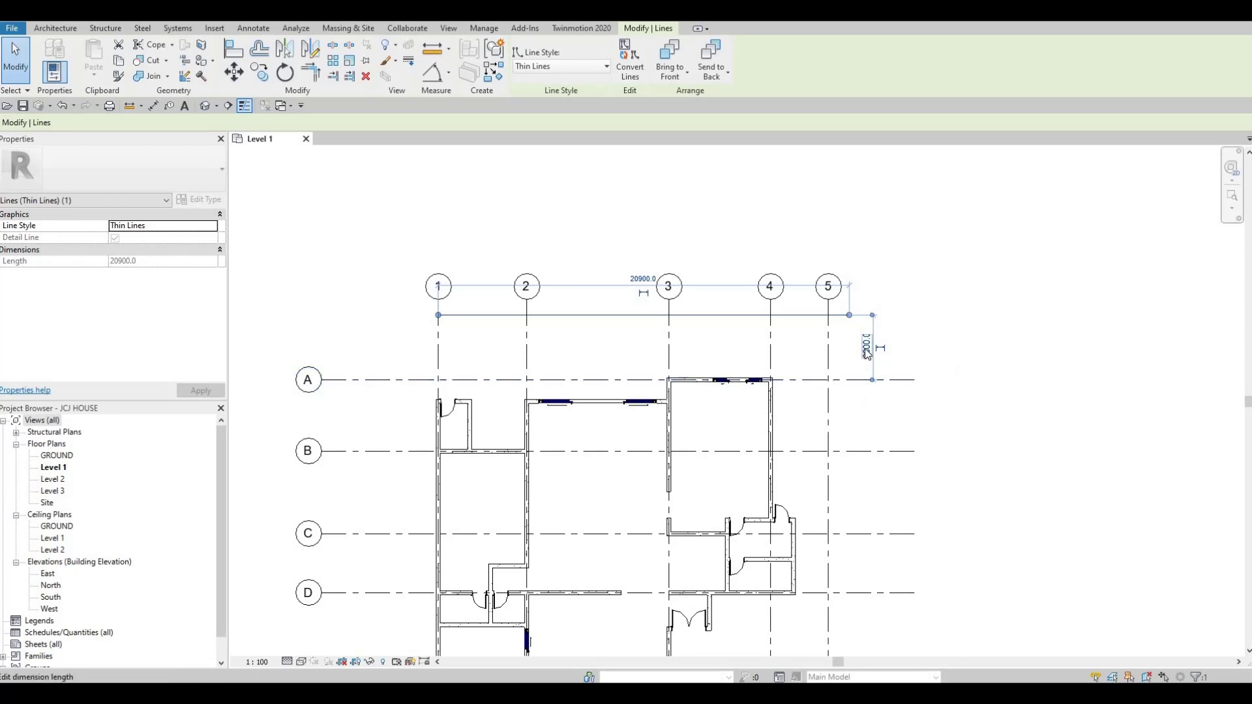
Step: Set the horizontal detail line's distance above grid A to 9000 mm
{"action": "left_click", "coordinate": [865, 348]}
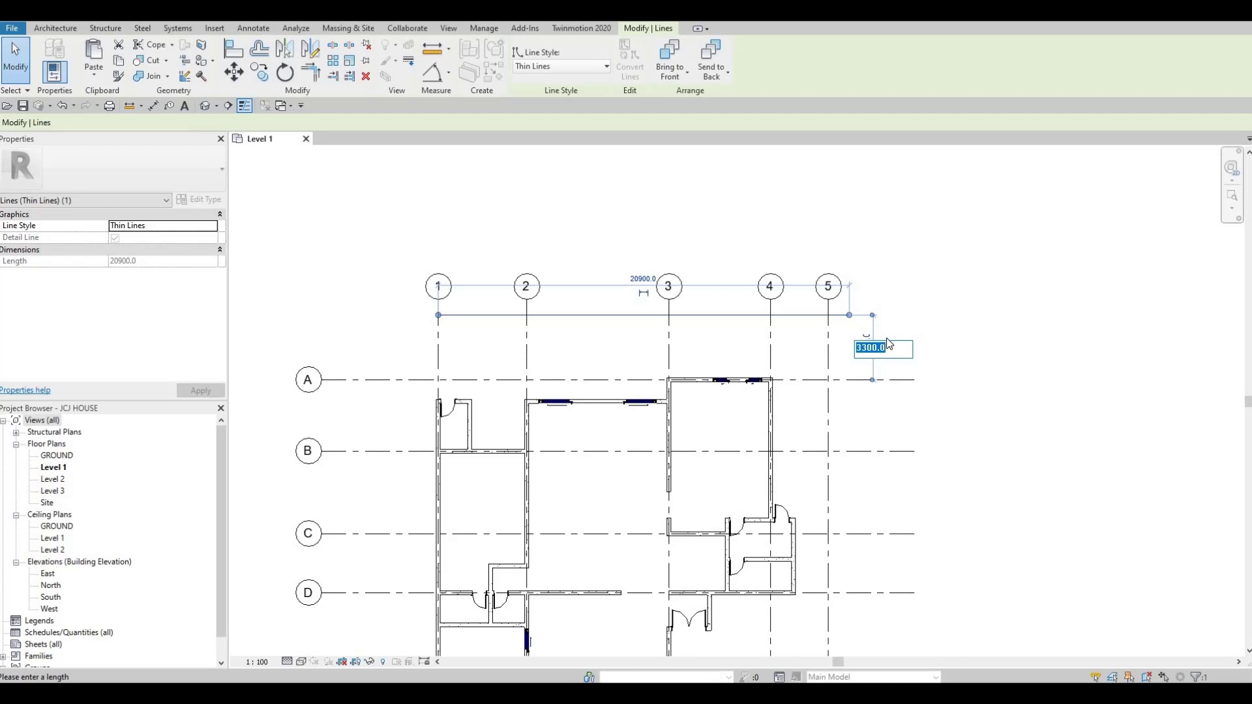
{"action": "type", "text": "90"}
{"action": "key", "text": "Return"}
{"action": "key", "text": "Escape"}
Step: Extend the upper ends of vertical grids 1 to 5 together so their bubbles sit just beyond the detail line
{"action": "scroll", "coordinate": [841, 195], "scroll_direction": "down", "scroll_amount": 1}
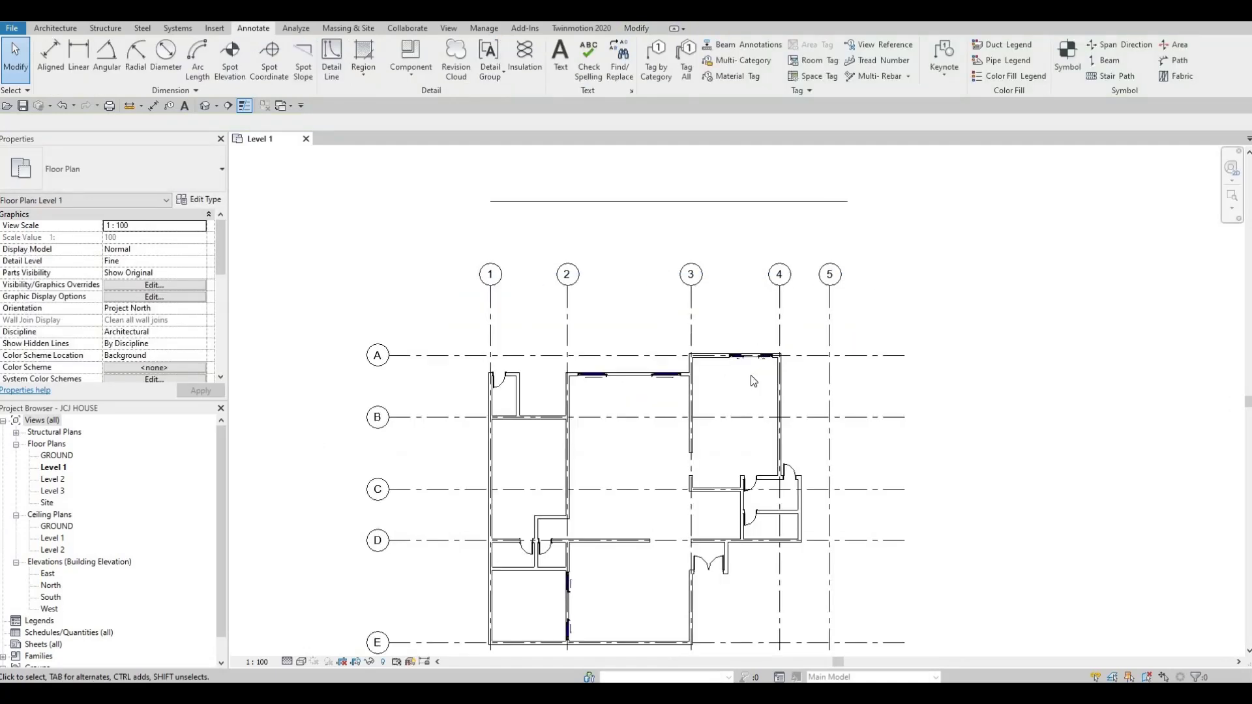
{"action": "middle_click_drag", "start_coordinate": [821, 185], "coordinate": [757, 315]}
{"action": "scroll", "coordinate": [755, 349], "scroll_direction": "down", "scroll_amount": 1}
{"action": "middle_click_drag", "start_coordinate": [758, 495], "coordinate": [772, 422]}
{"action": "middle_click_drag", "start_coordinate": [779, 556], "coordinate": [793, 462]}
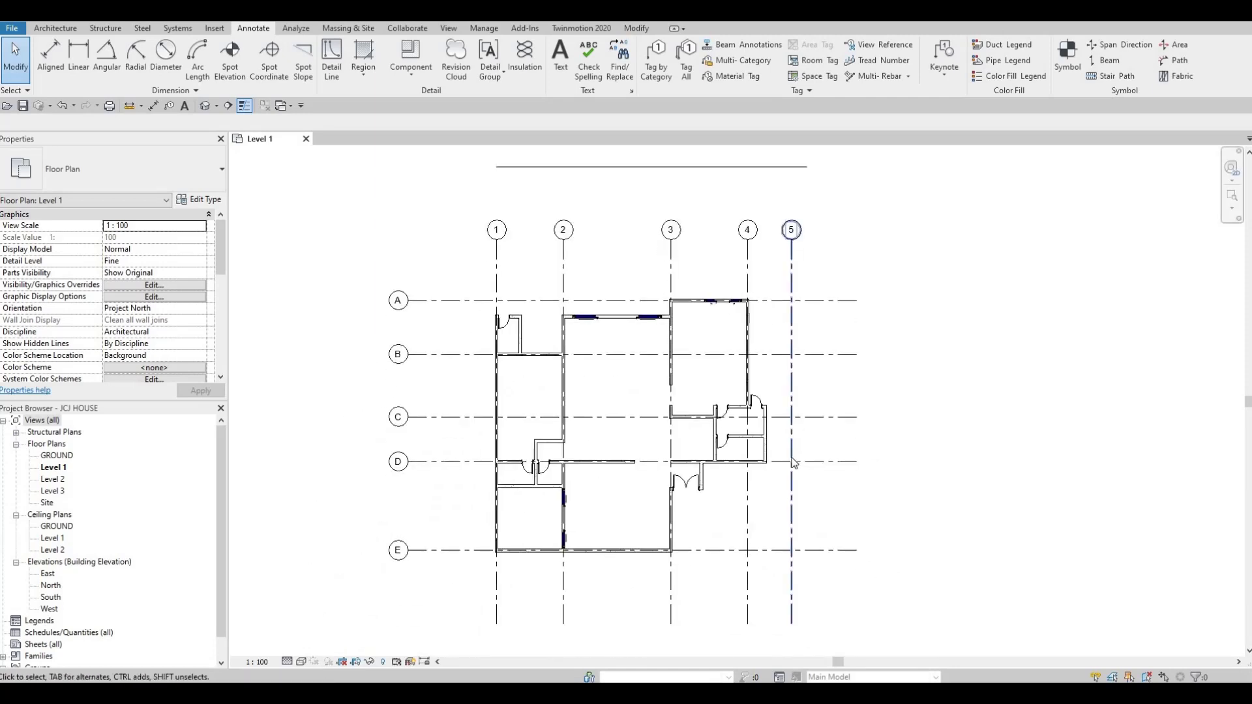
{"action": "middle_click_drag", "start_coordinate": [650, 283], "coordinate": [658, 382]}
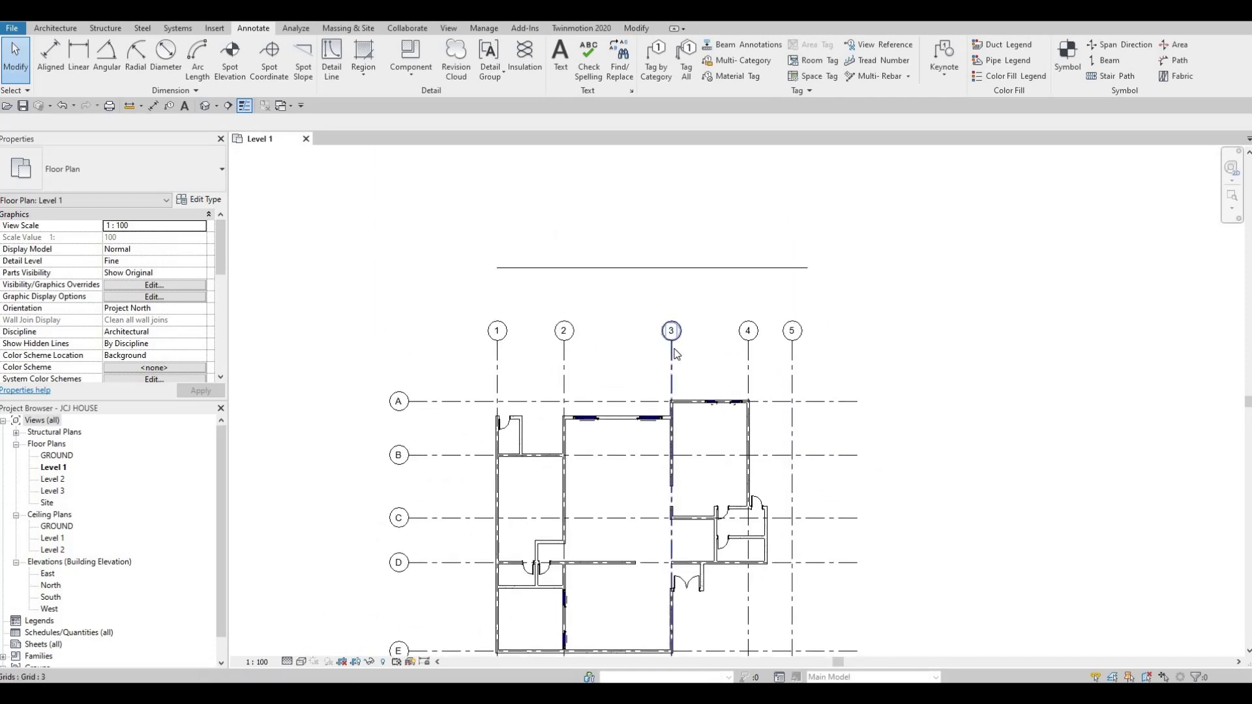
{"action": "left_click", "coordinate": [674, 347]}
{"action": "left_click_drag", "start_coordinate": [672, 340], "coordinate": [671, 249]}
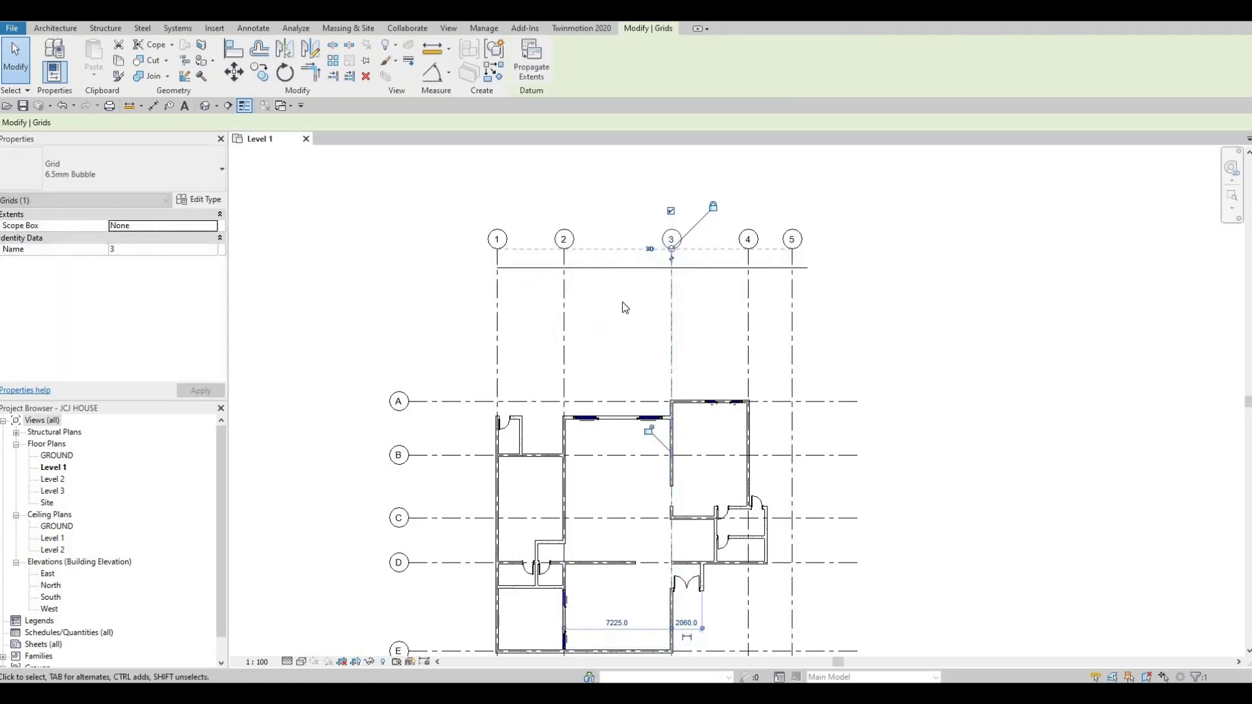
{"action": "left_click", "coordinate": [827, 441]}
Step: Start a new wall and create a basic wall type named BOARDER WALL through the type properties
{"action": "middle_click_drag", "start_coordinate": [827, 490], "coordinate": [822, 444]}
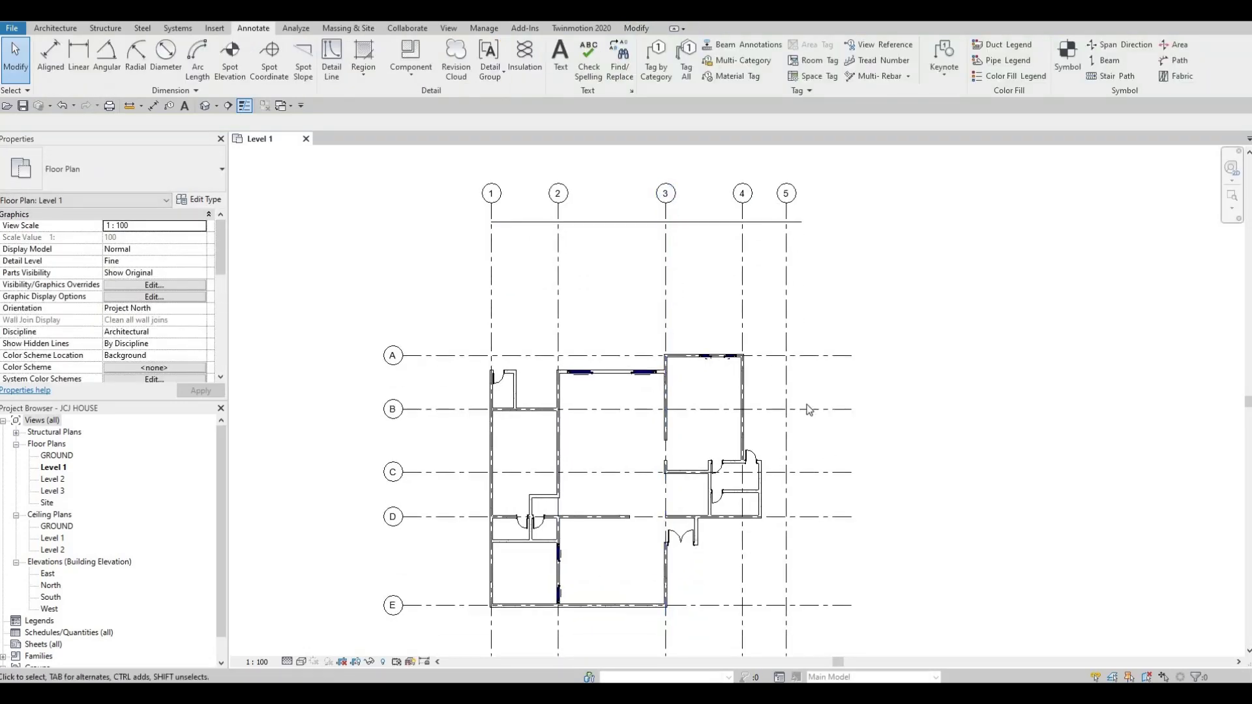
{"action": "middle_click_drag", "start_coordinate": [328, 302], "coordinate": [323, 266]}
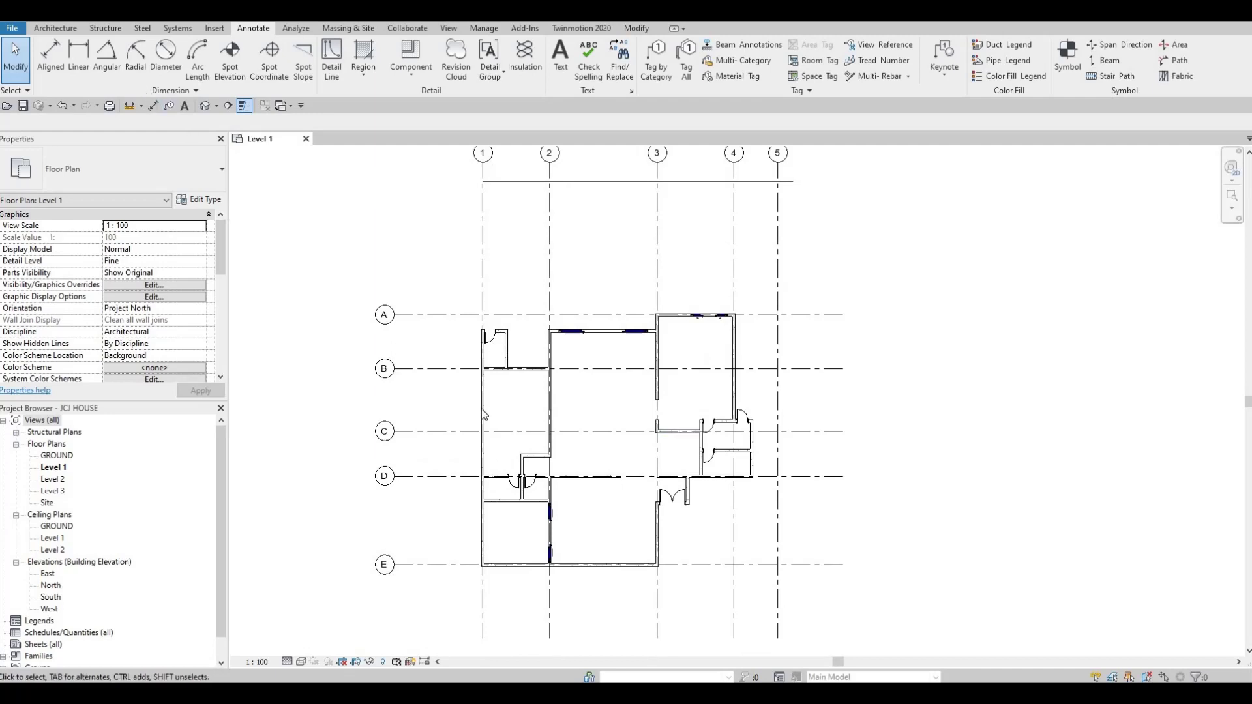
{"action": "left_click", "coordinate": [47, 28]}
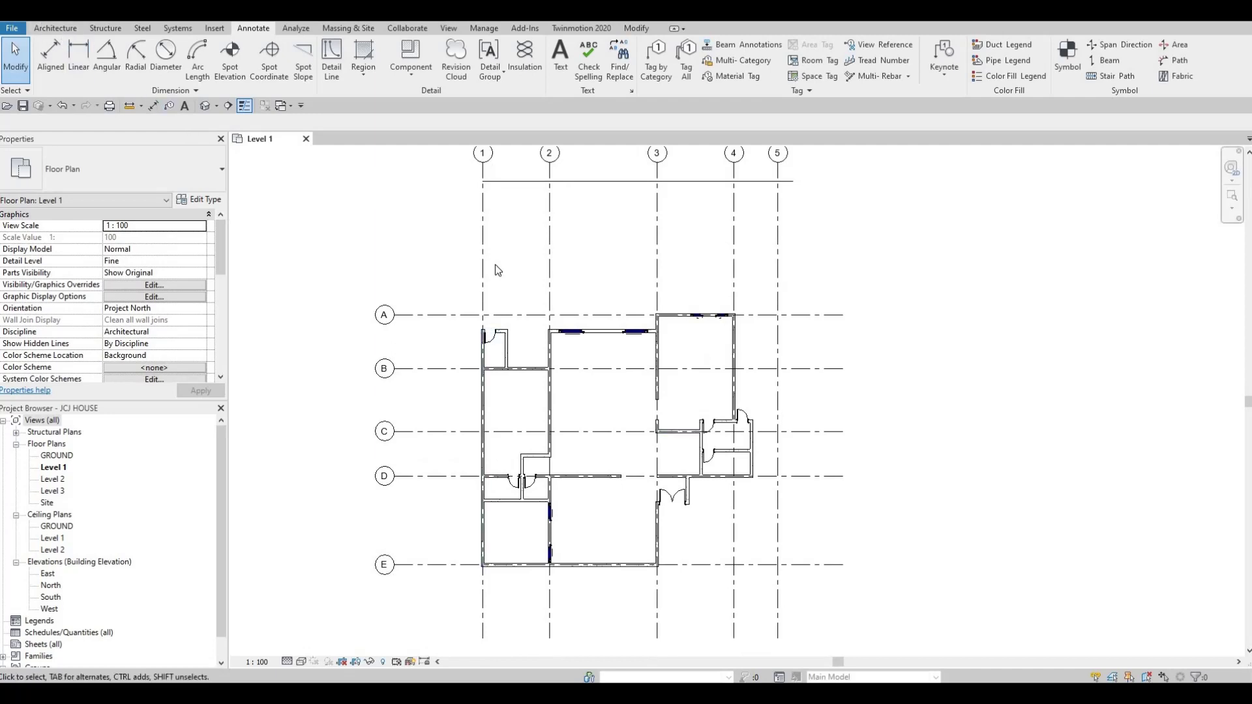
{"action": "left_click", "coordinate": [484, 394]}
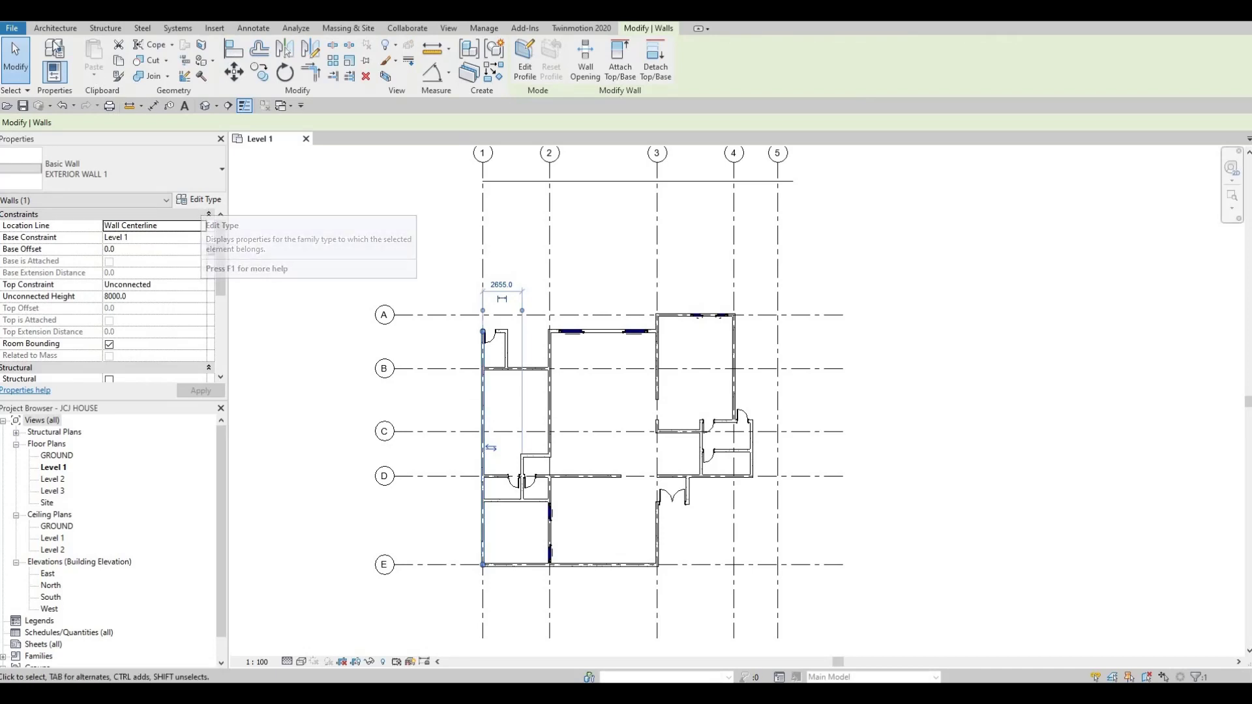
{"action": "key", "text": "Escape"}
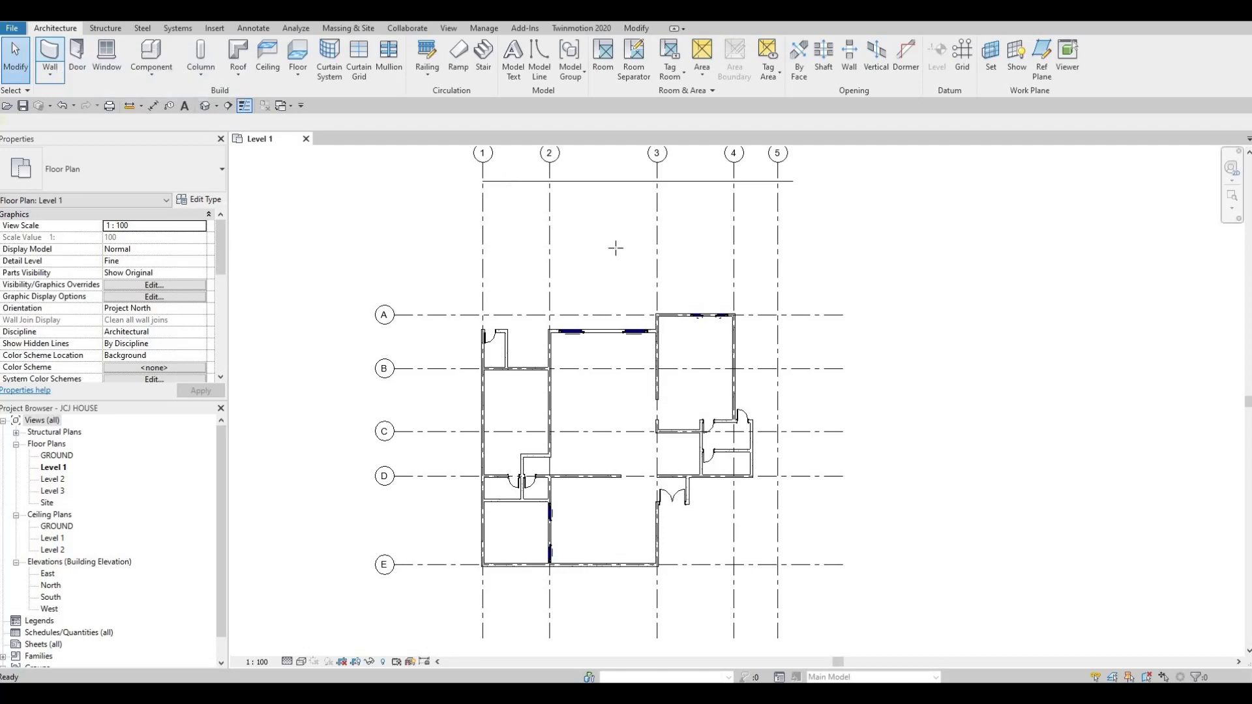
{"action": "key", "text": "w"}
{"action": "key", "text": "a"}
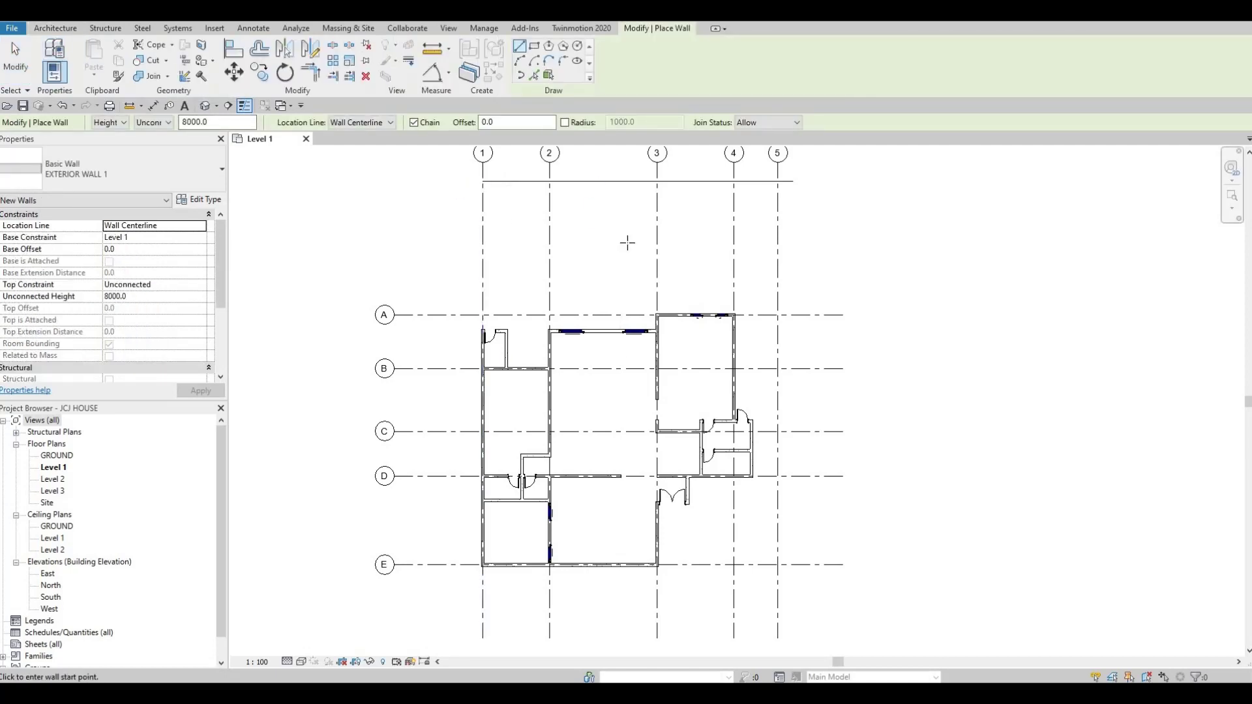
{"action": "left_click", "coordinate": [204, 200]}
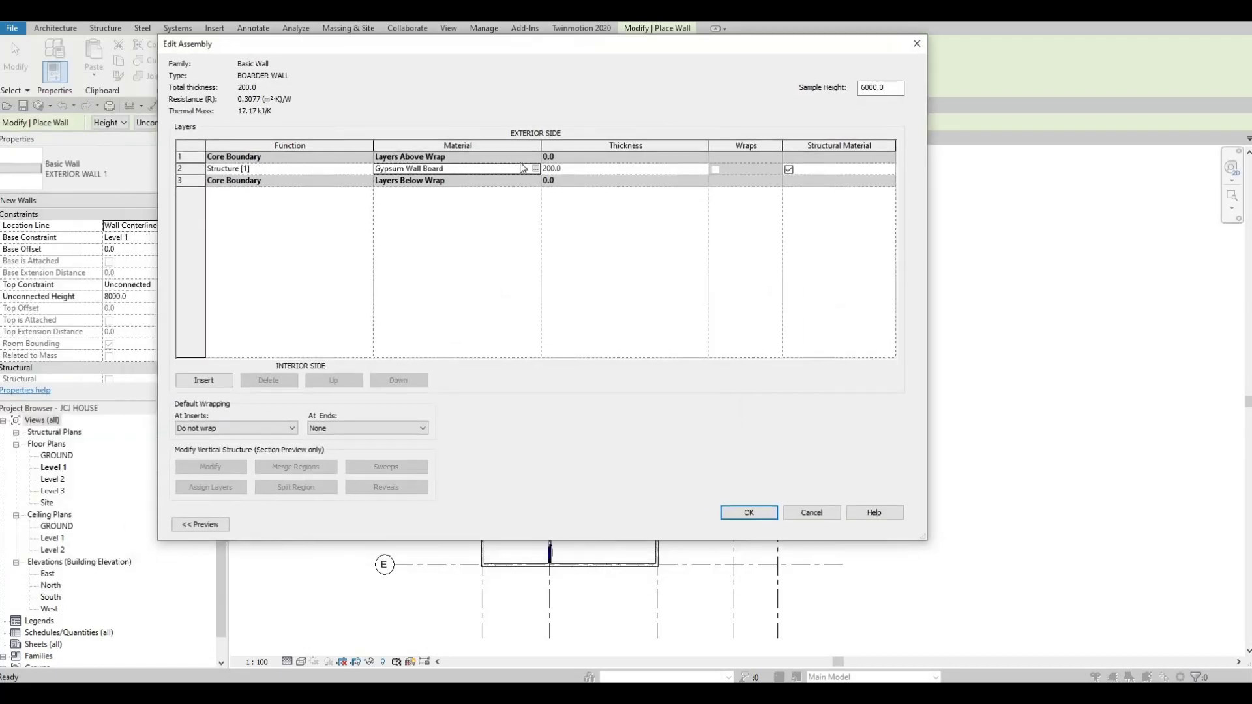
Step: Assign the AEC material "Concrete, Block pattern formwork" to the BOARDER WALL structure layer and accept the wall type
{"action": "left_click", "coordinate": [535, 168]}
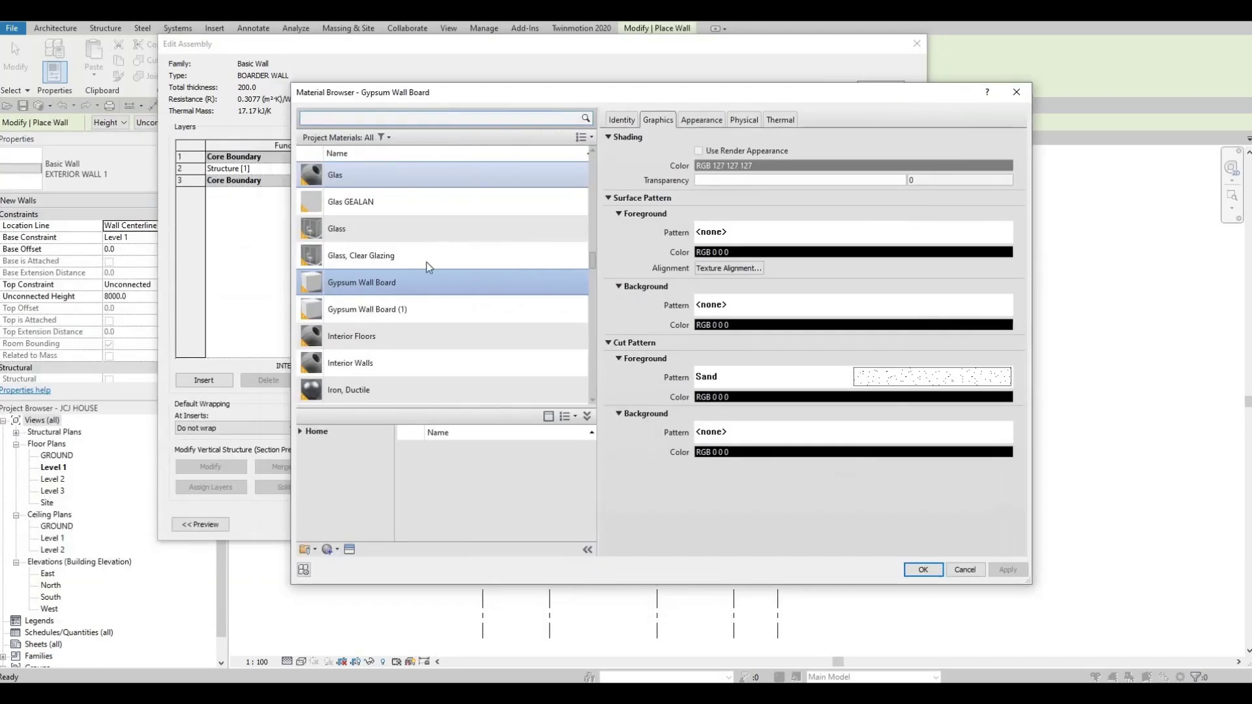
{"action": "scroll", "coordinate": [339, 391], "scroll_direction": "down", "scroll_amount": 1}
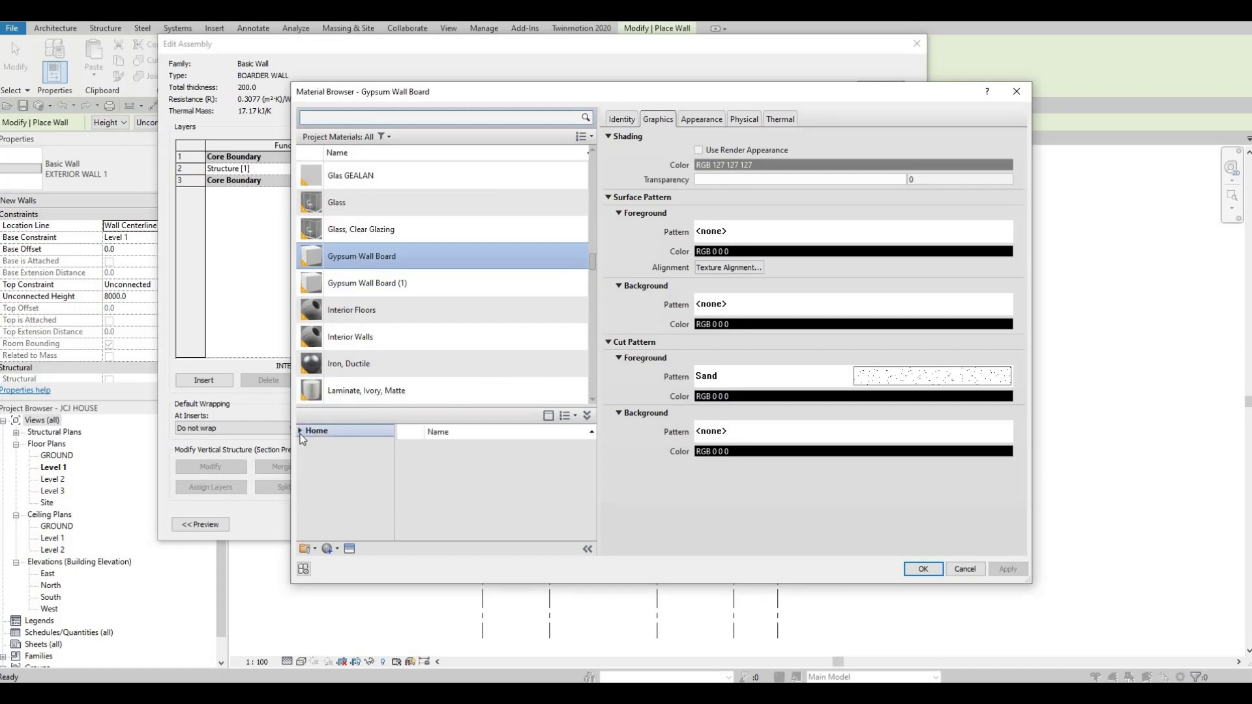
{"action": "left_click", "coordinate": [307, 458]}
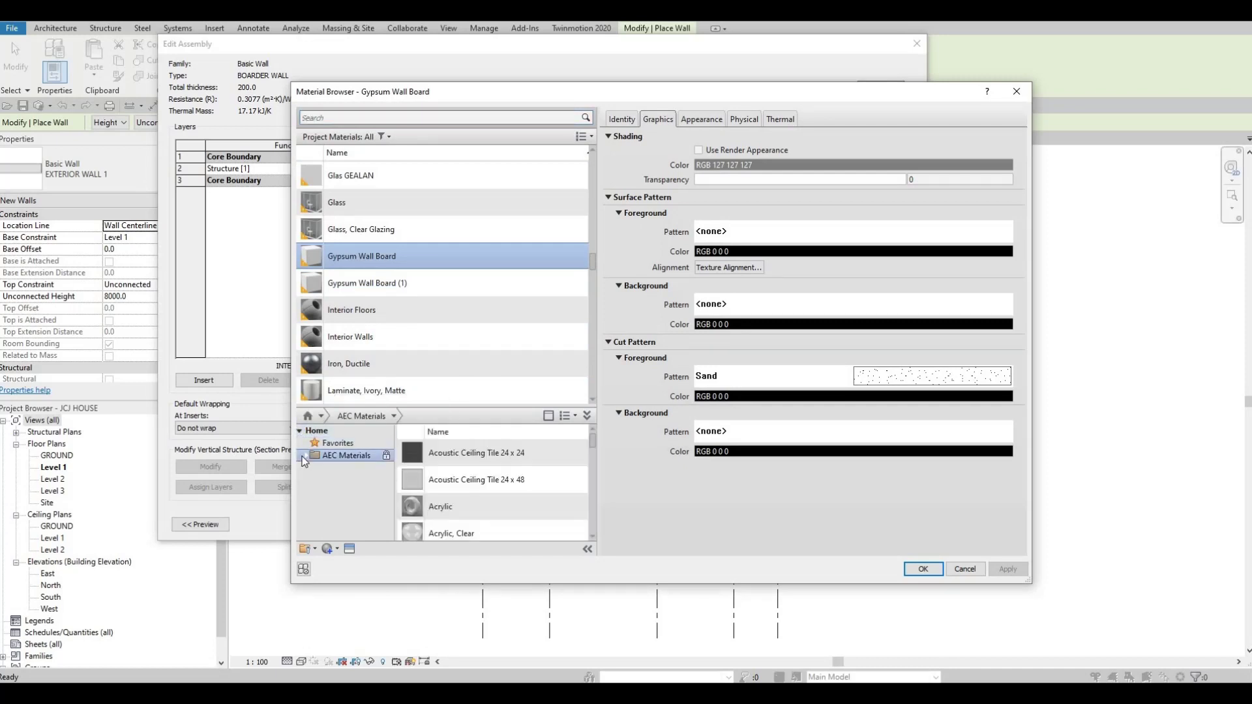
{"action": "left_click", "coordinate": [305, 456]}
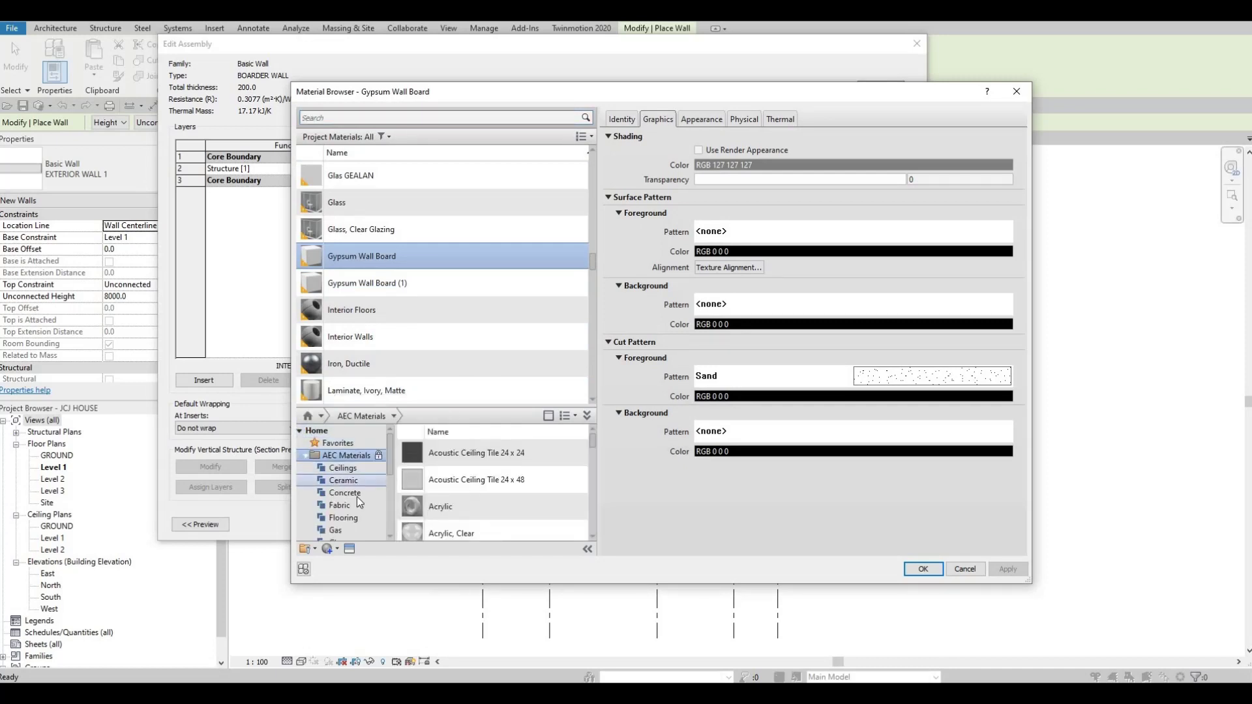
{"action": "left_click", "coordinate": [352, 494]}
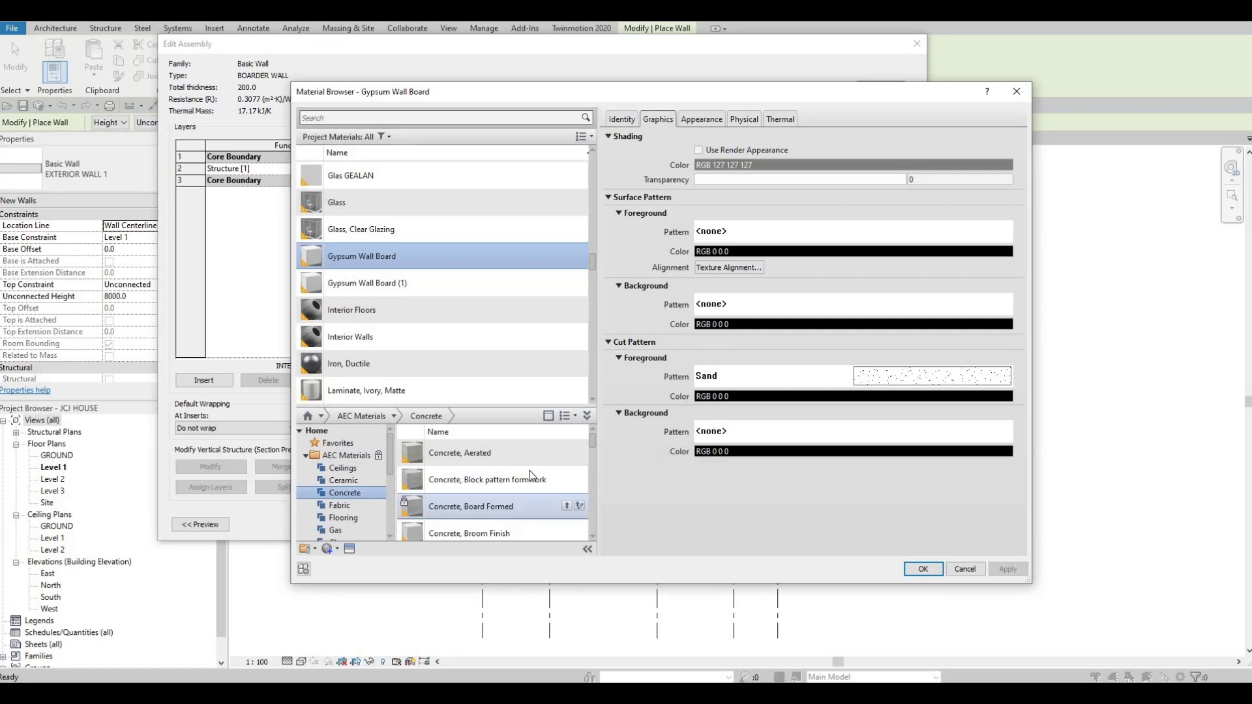
{"action": "left_click", "coordinate": [566, 479]}
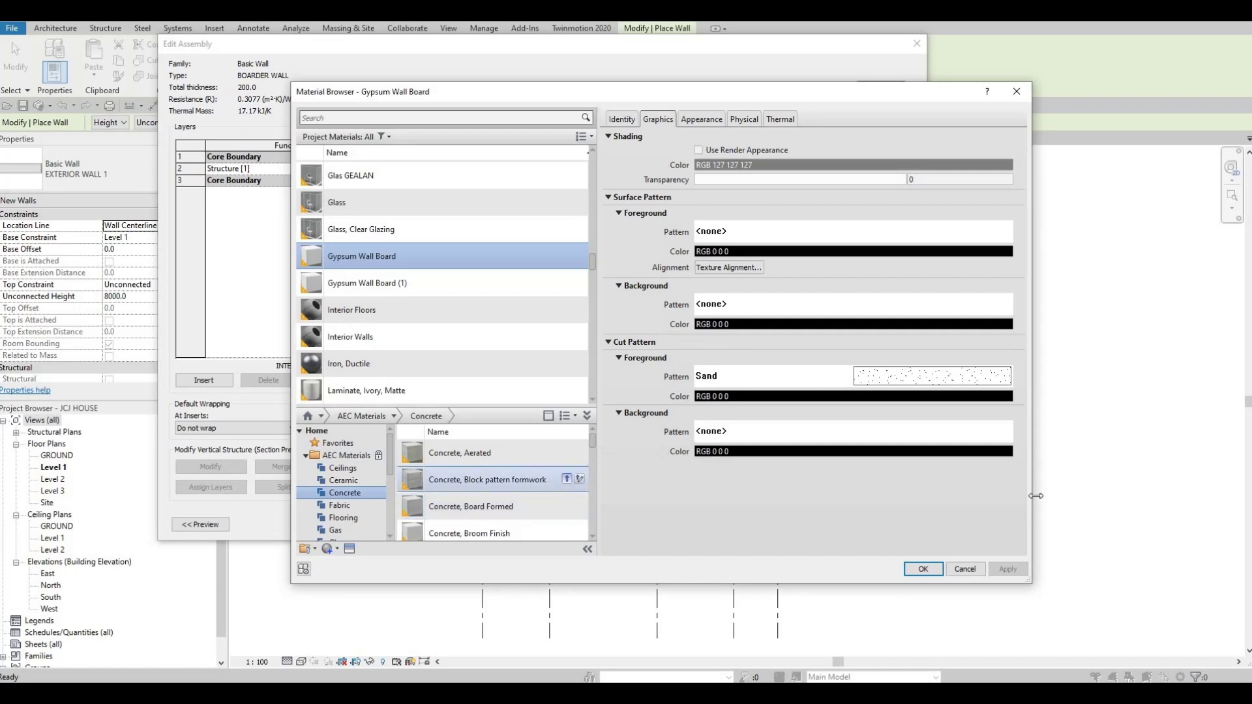
{"action": "left_click", "coordinate": [925, 568]}
{"action": "left_click", "coordinate": [749, 513]}
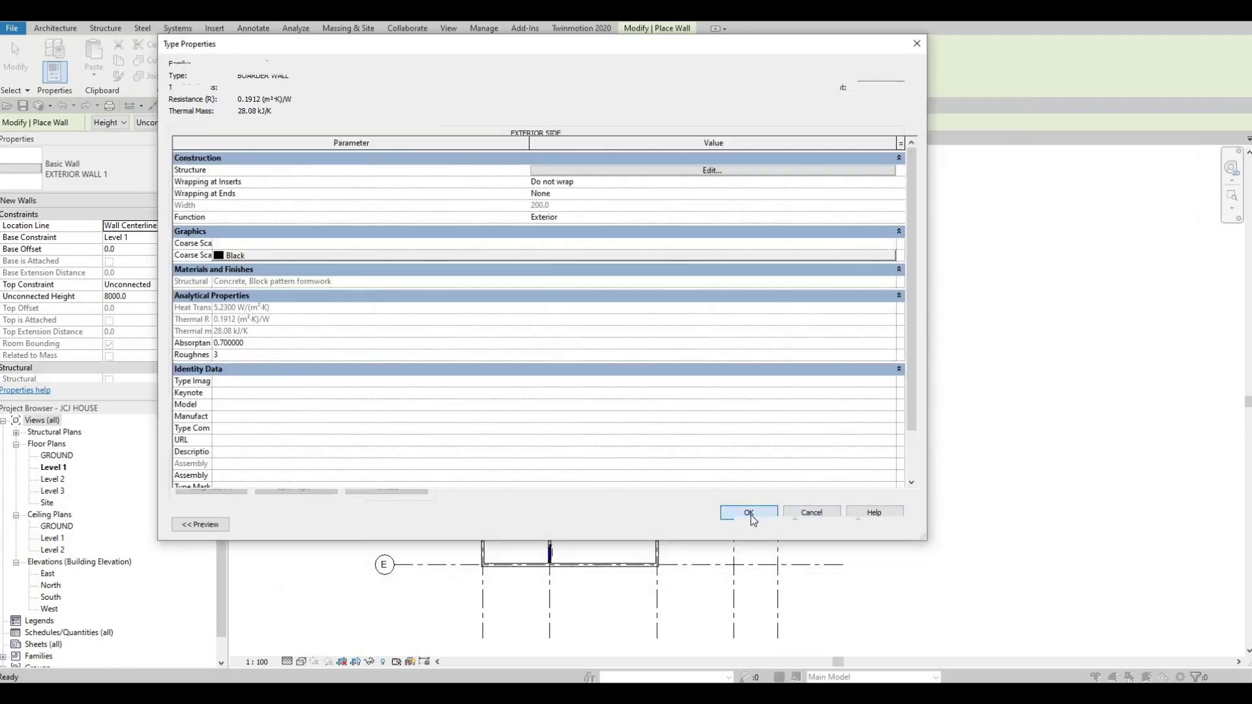
{"action": "left_click", "coordinate": [763, 524]}
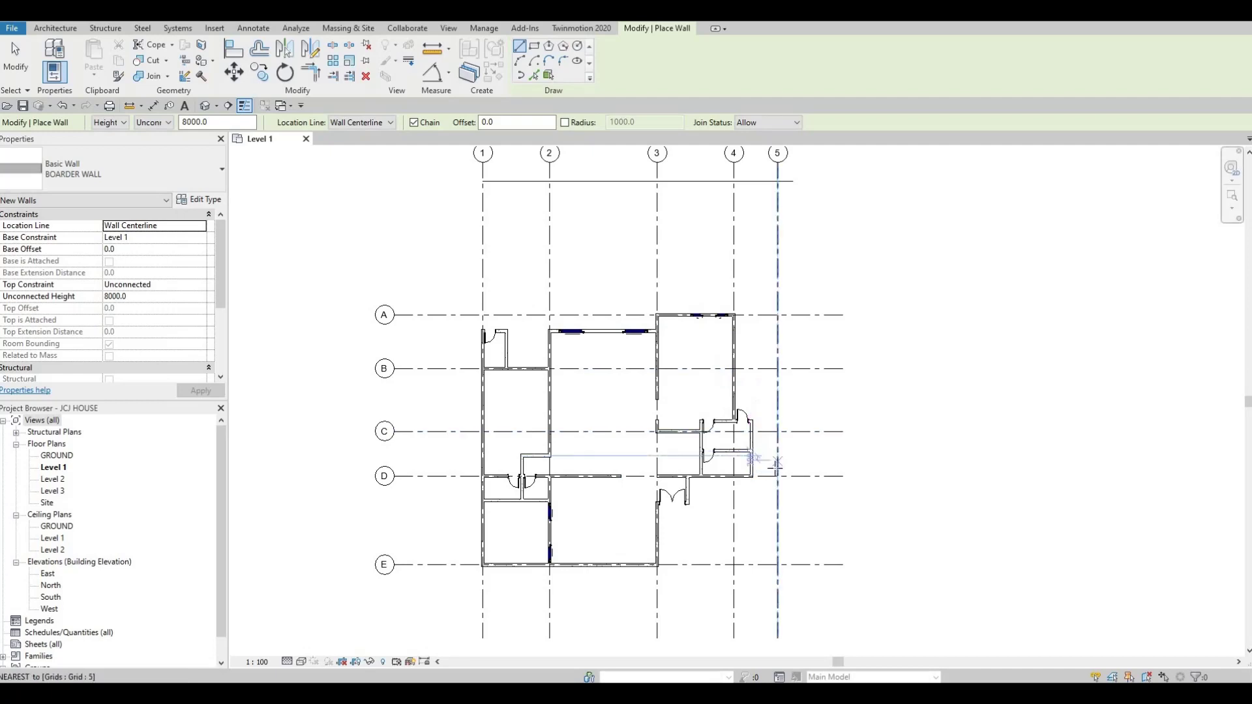
Step: Draw border walls from the grid E/5 intersection up to the detail line, across to grid 1, and about 9600 mm down towards the house
{"action": "left_click", "coordinate": [778, 566]}
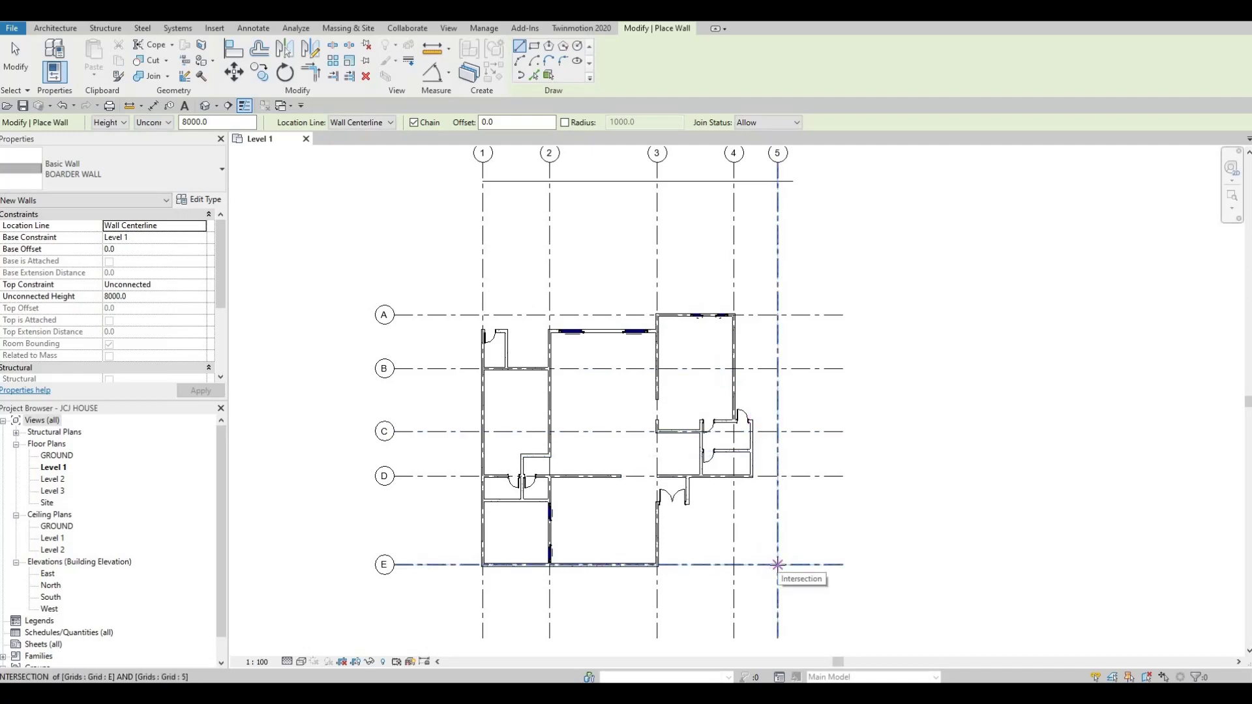
{"action": "left_click", "coordinate": [778, 565]}
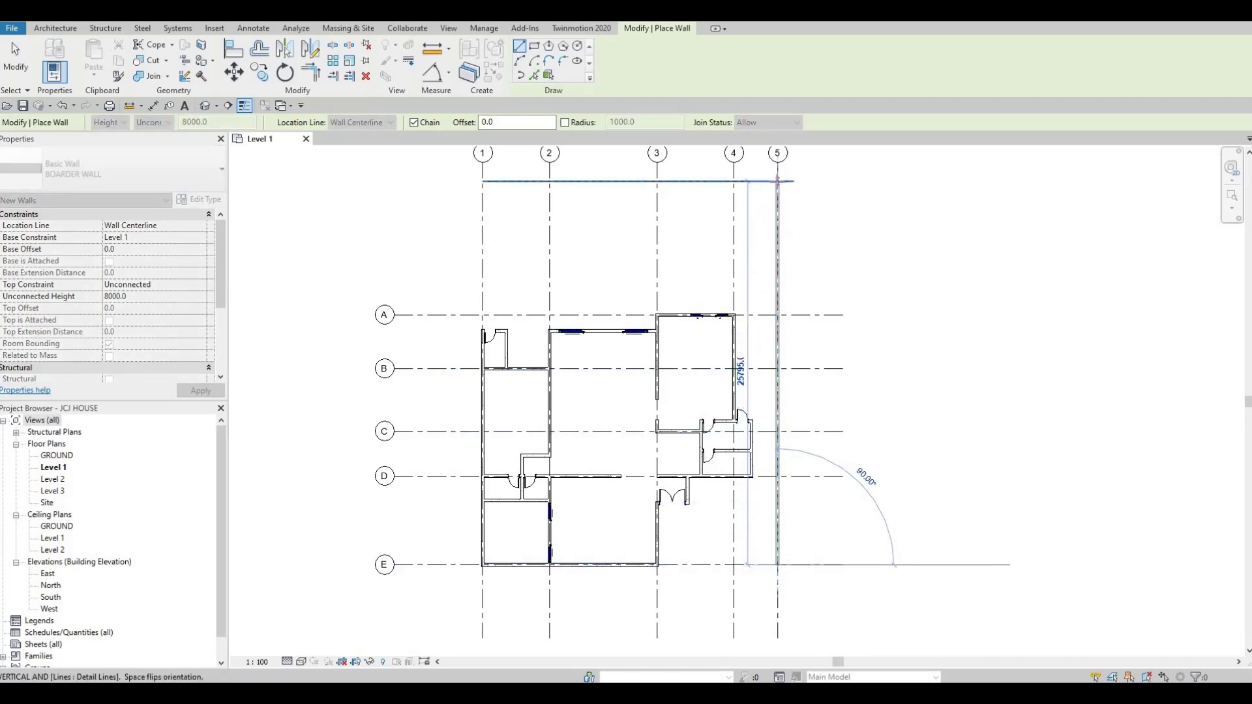
{"action": "left_click", "coordinate": [777, 182]}
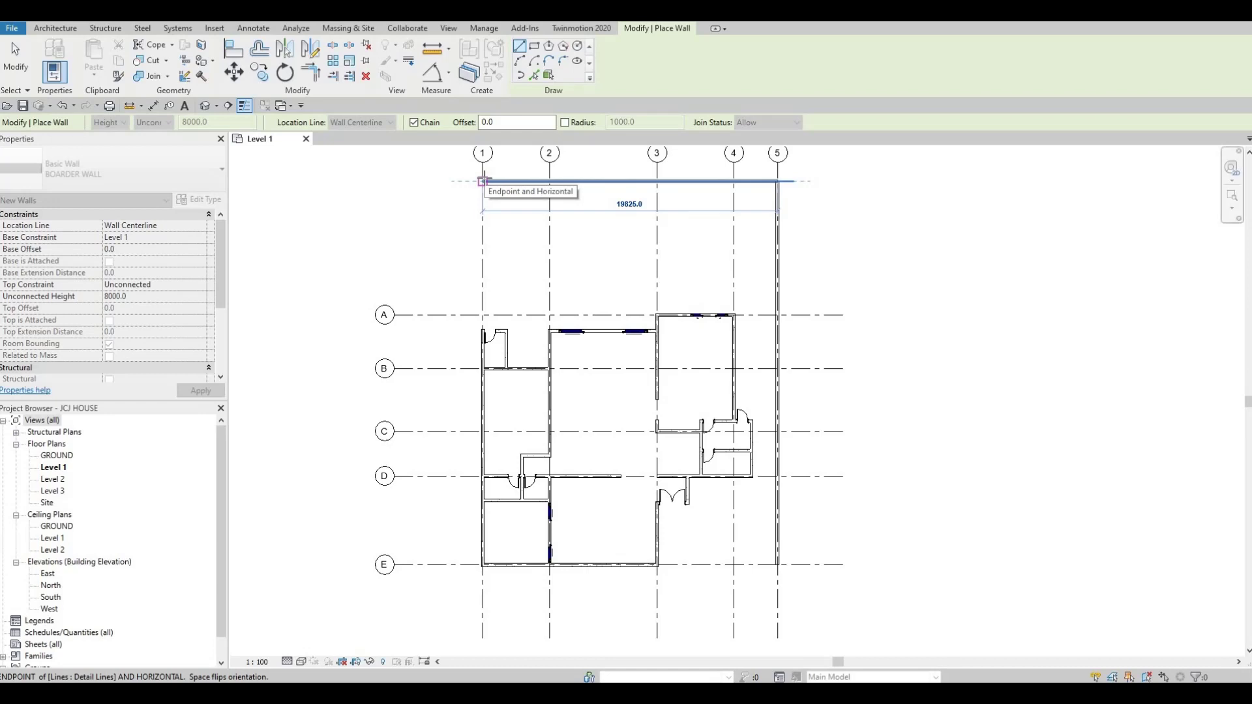
{"action": "left_click", "coordinate": [483, 181]}
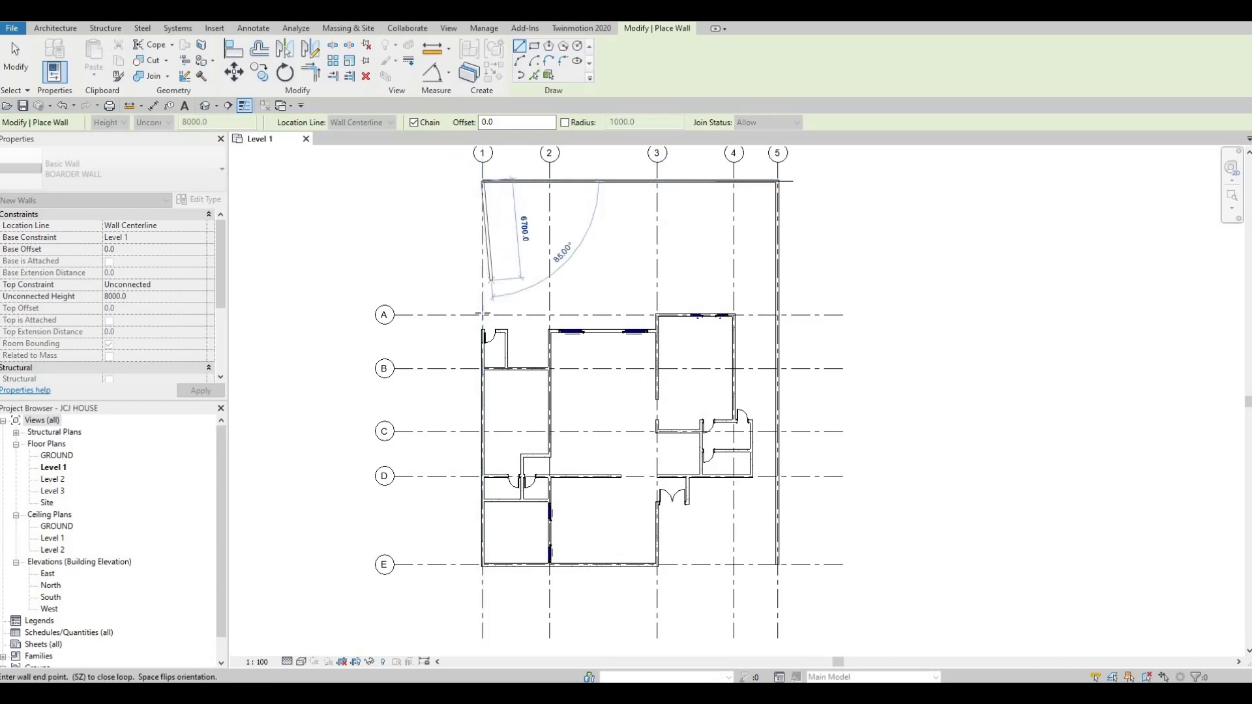
{"action": "scroll", "coordinate": [483, 315], "scroll_direction": "up", "scroll_amount": 5}
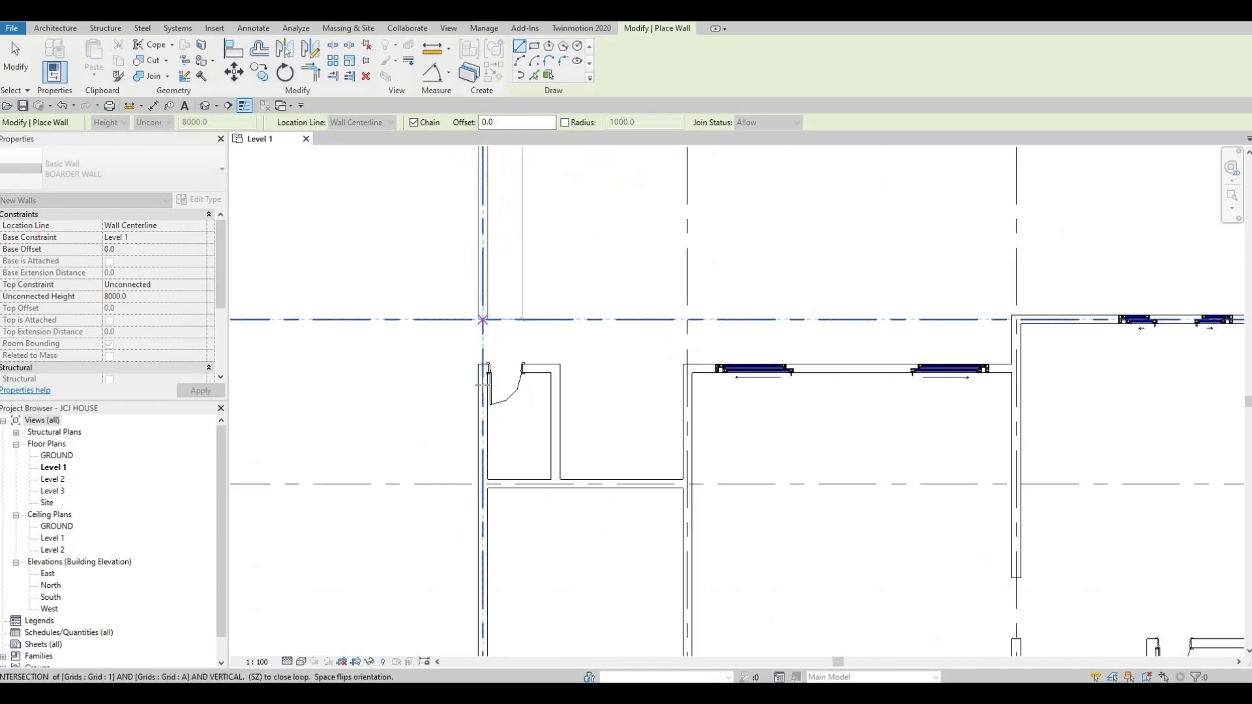
{"action": "scroll", "coordinate": [482, 318], "scroll_direction": "up", "scroll_amount": 2}
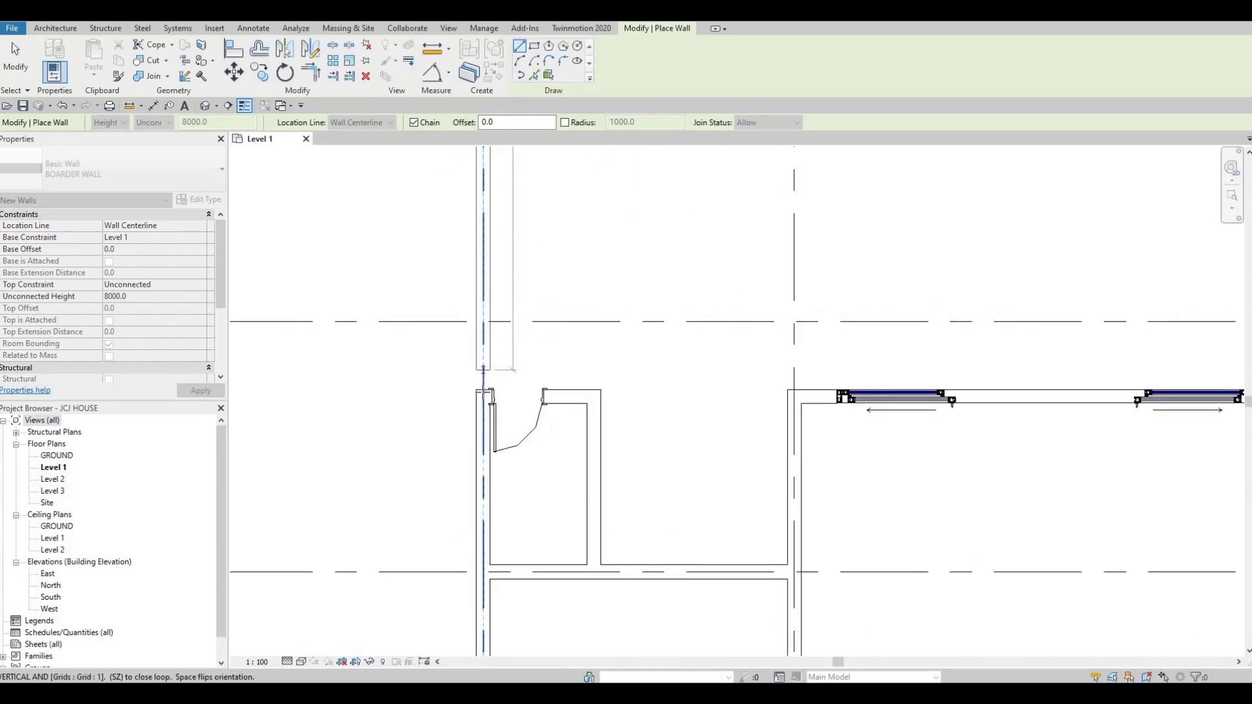
{"action": "left_click", "coordinate": [482, 366]}
{"action": "key", "text": "Escape"}
{"action": "key", "text": "Escape"}
Step: Delete the horizontal detail line that runs along the upper border wall
{"action": "scroll", "coordinate": [536, 363], "scroll_direction": "down", "scroll_amount": 5}
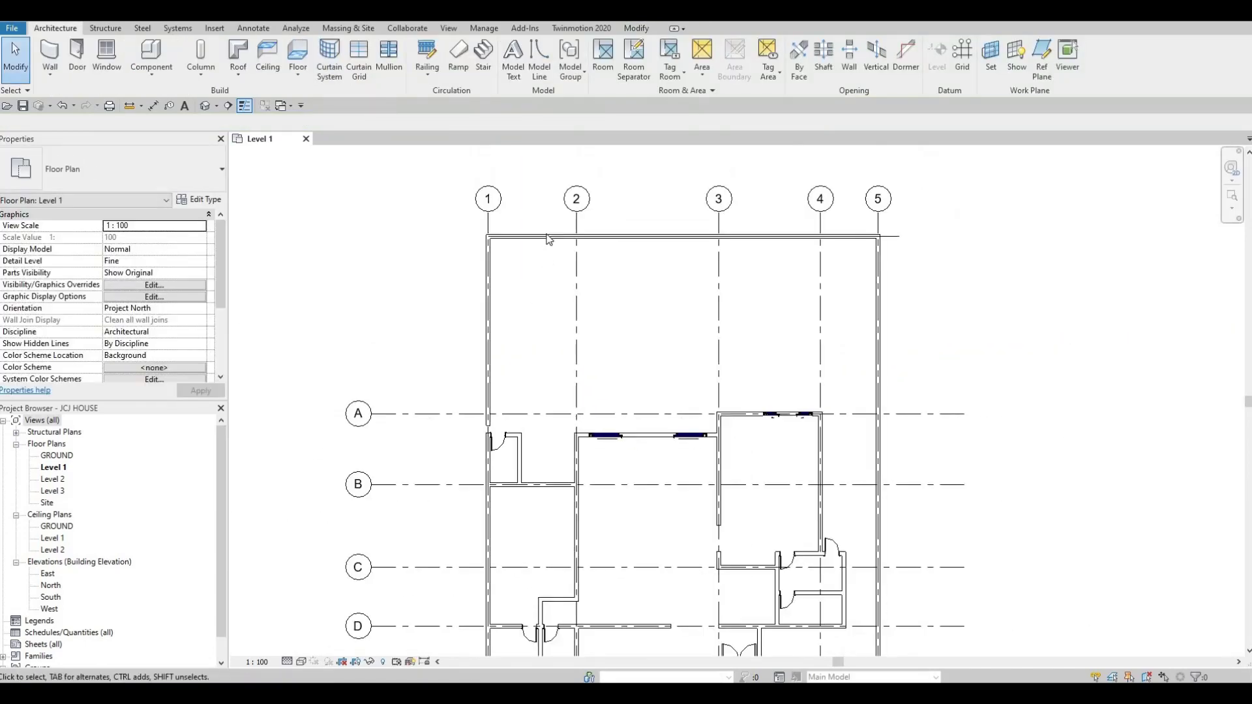
{"action": "left_click", "coordinate": [548, 237]}
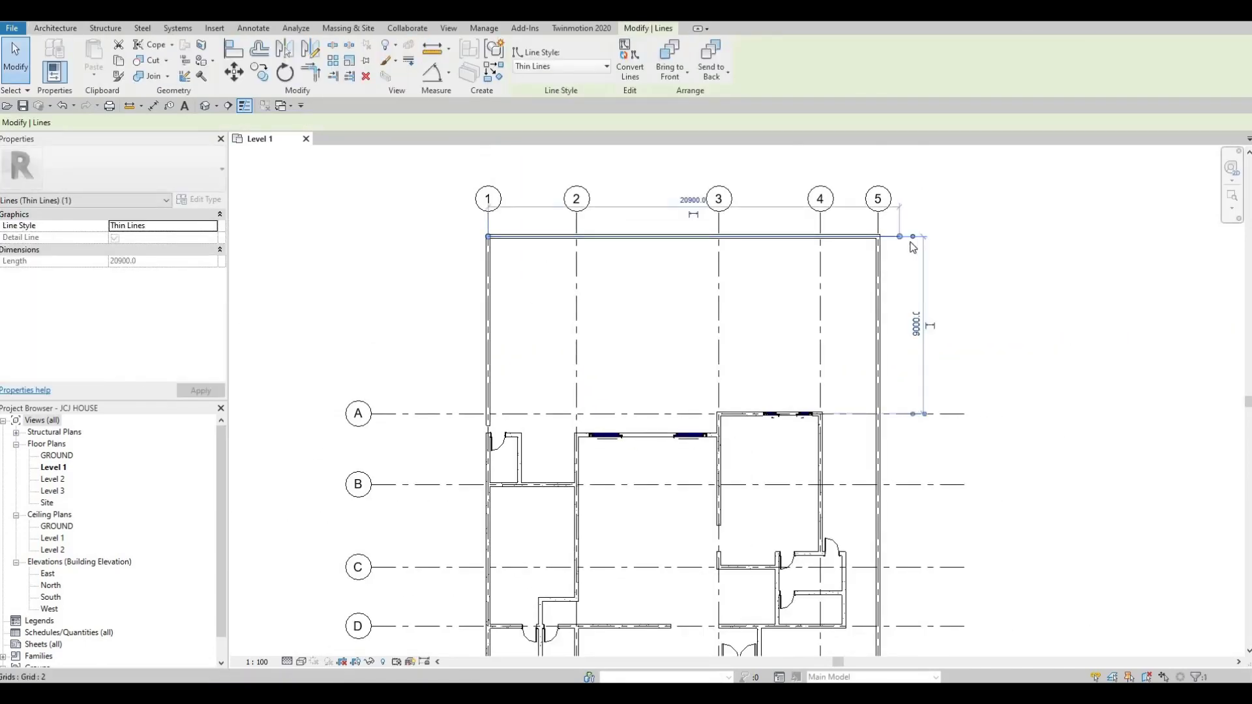
{"action": "key", "text": "Escape"}
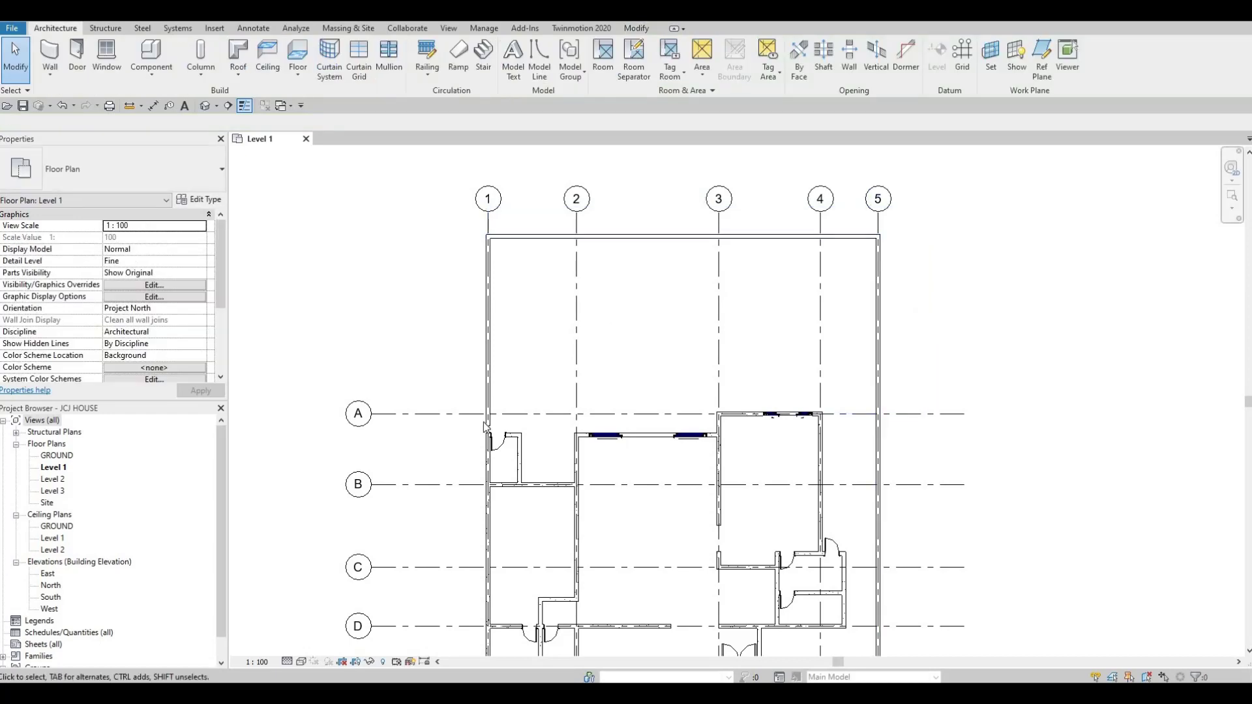
{"action": "scroll", "coordinate": [487, 398], "scroll_direction": "up", "scroll_amount": 4}
{"action": "left_click", "coordinate": [489, 376]}
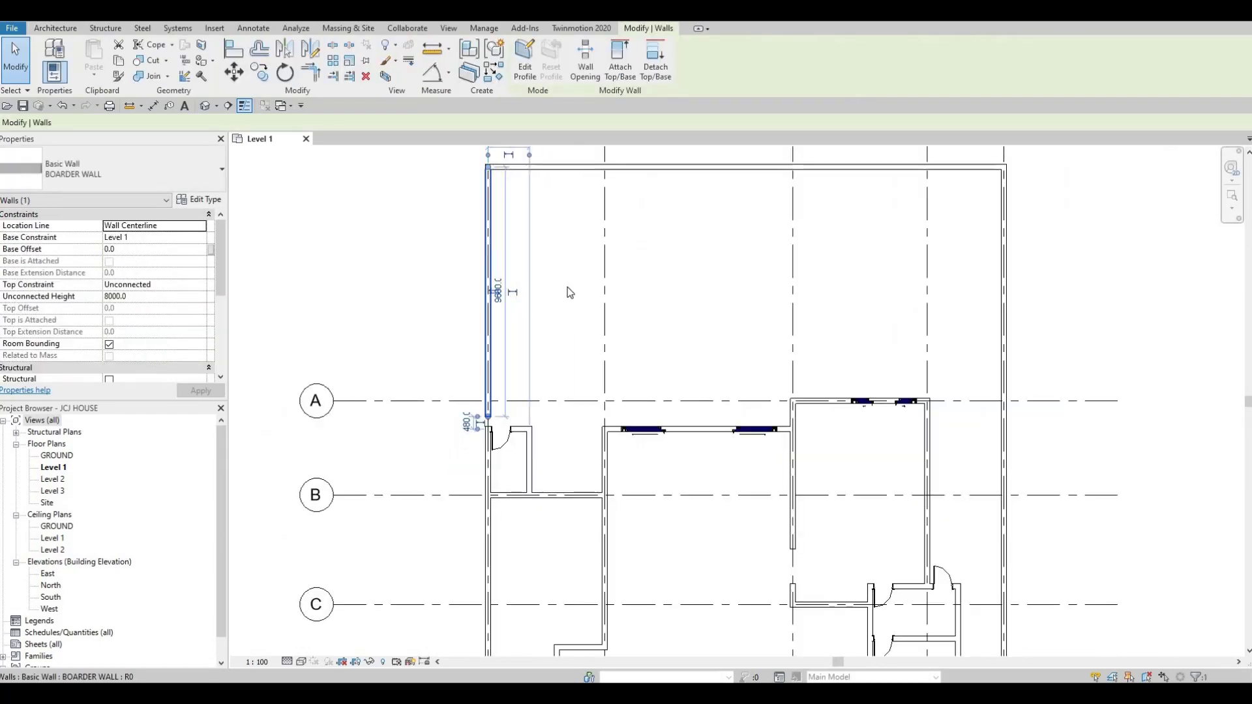
{"action": "scroll", "coordinate": [496, 326], "scroll_direction": "down", "scroll_amount": 3}
{"action": "key", "text": "Escape"}
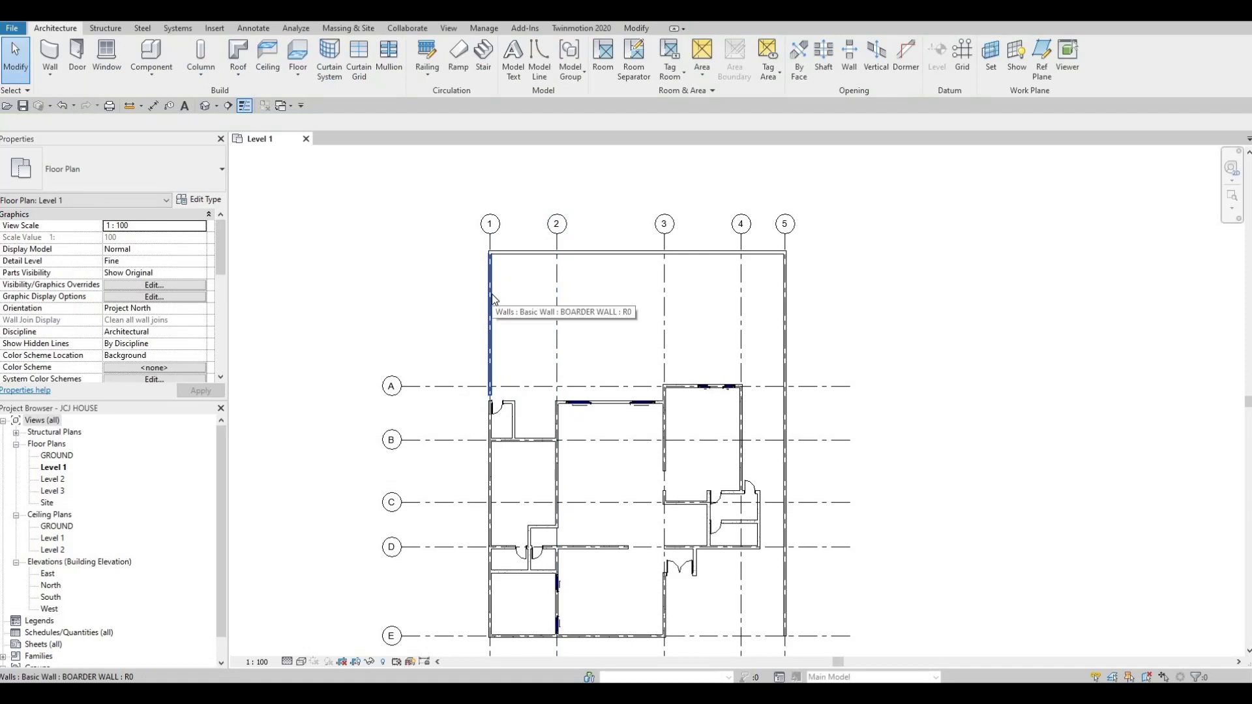
Step: Select the whole chain of three BOARDER WALL segments and set their top constraint to Up to level: Level 2
{"action": "left_click", "coordinate": [493, 300]}
{"action": "key", "text": "Tab"}
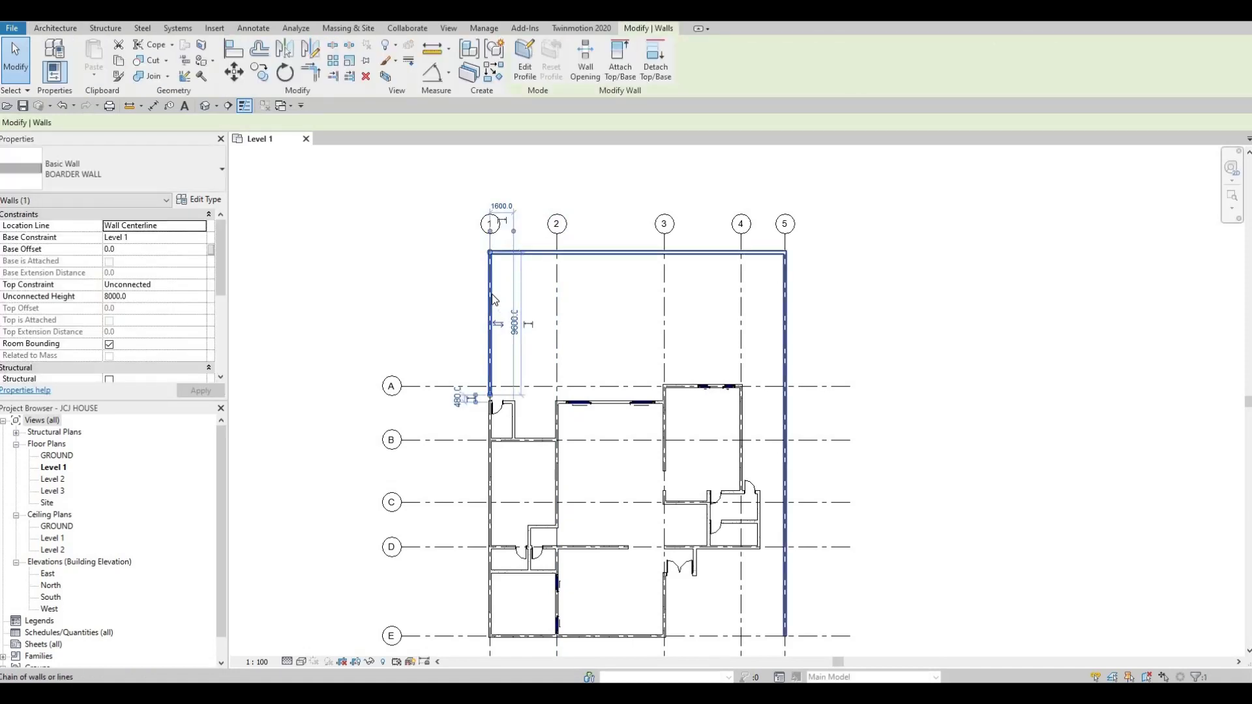
{"action": "left_click", "coordinate": [494, 299]}
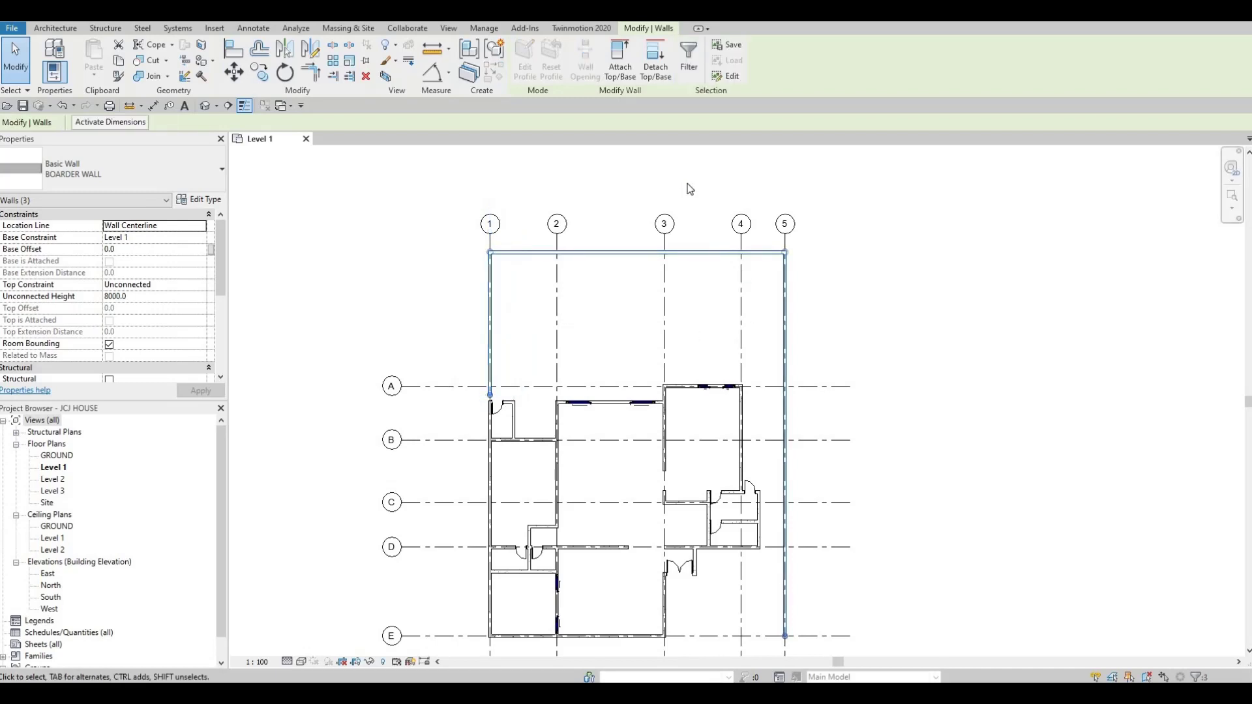
{"action": "middle_click_drag", "start_coordinate": [813, 525], "coordinate": [811, 446]}
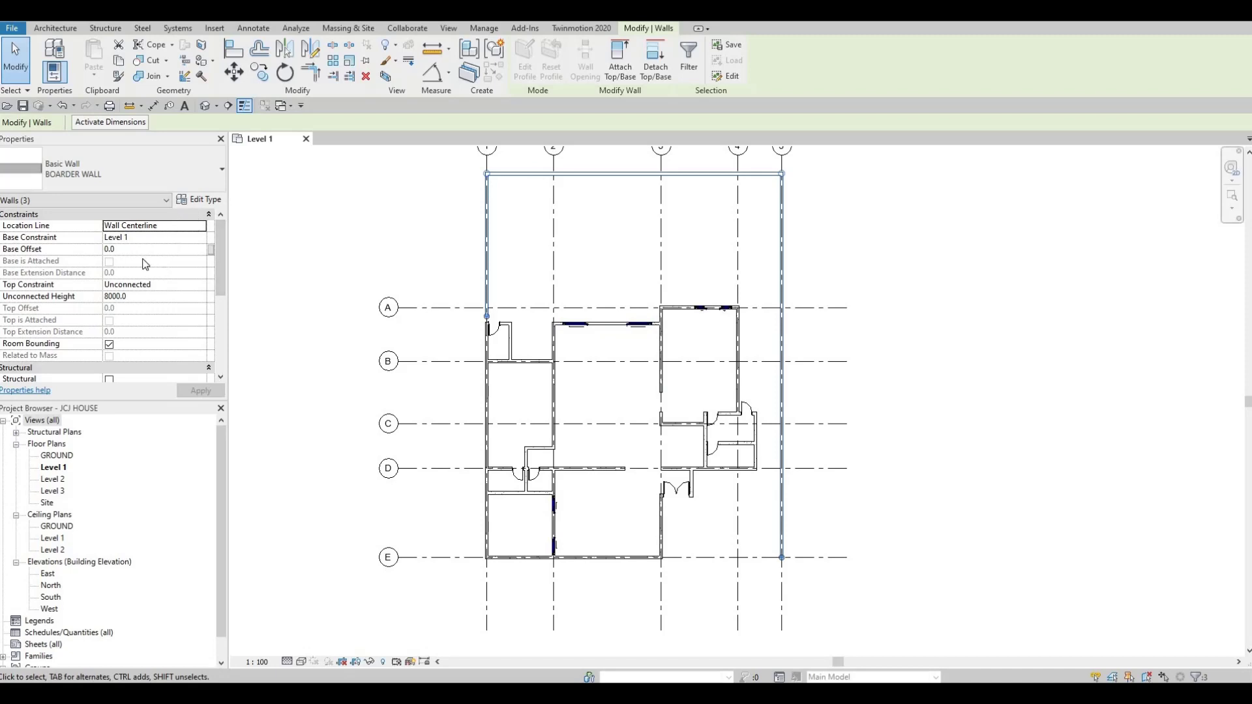
{"action": "left_click", "coordinate": [199, 287]}
{"action": "left_click", "coordinate": [200, 286]}
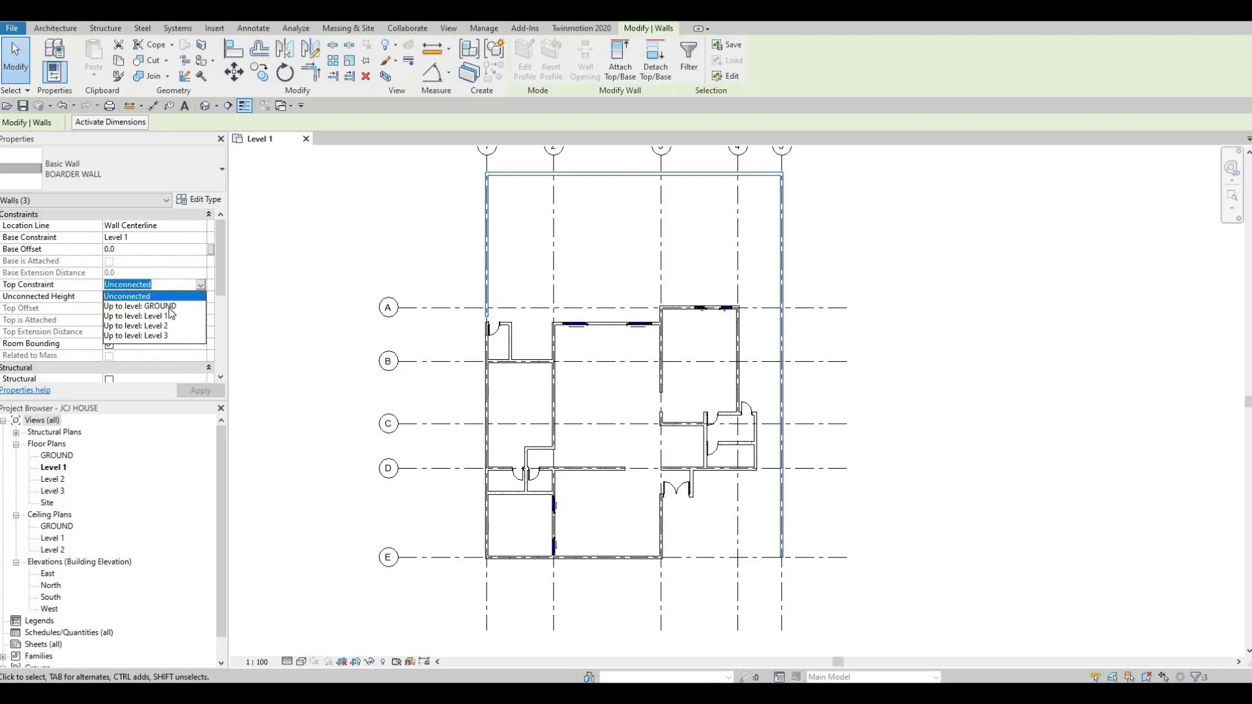
{"action": "left_click", "coordinate": [150, 327]}
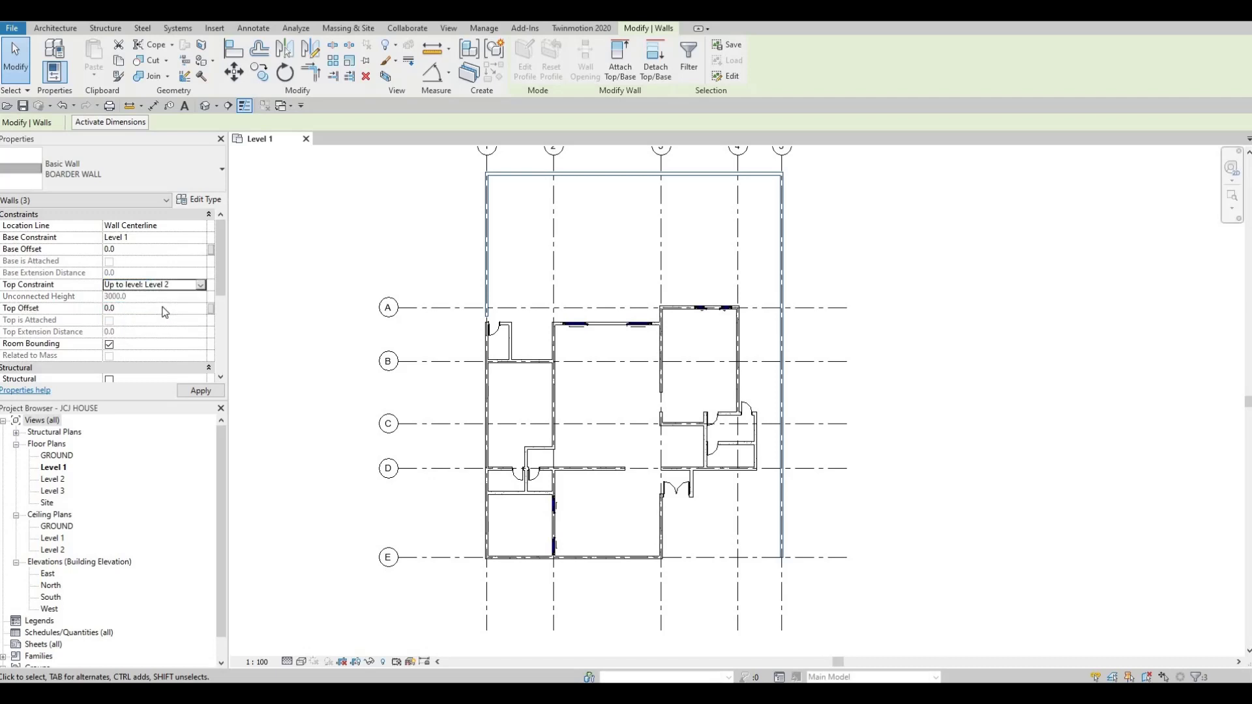
Step: Set the top offset of the selected border walls to -1500 and apply it
{"action": "left_click", "coordinate": [130, 309]}
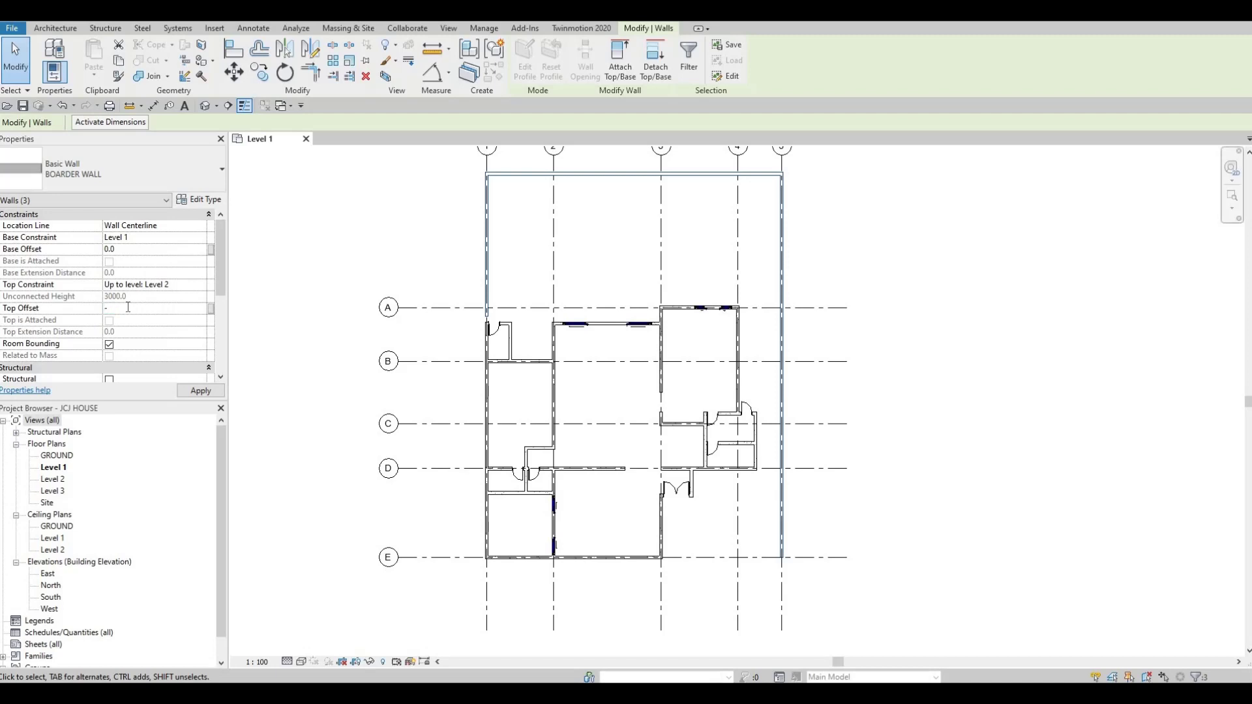
{"action": "type", "text": "-1500"}
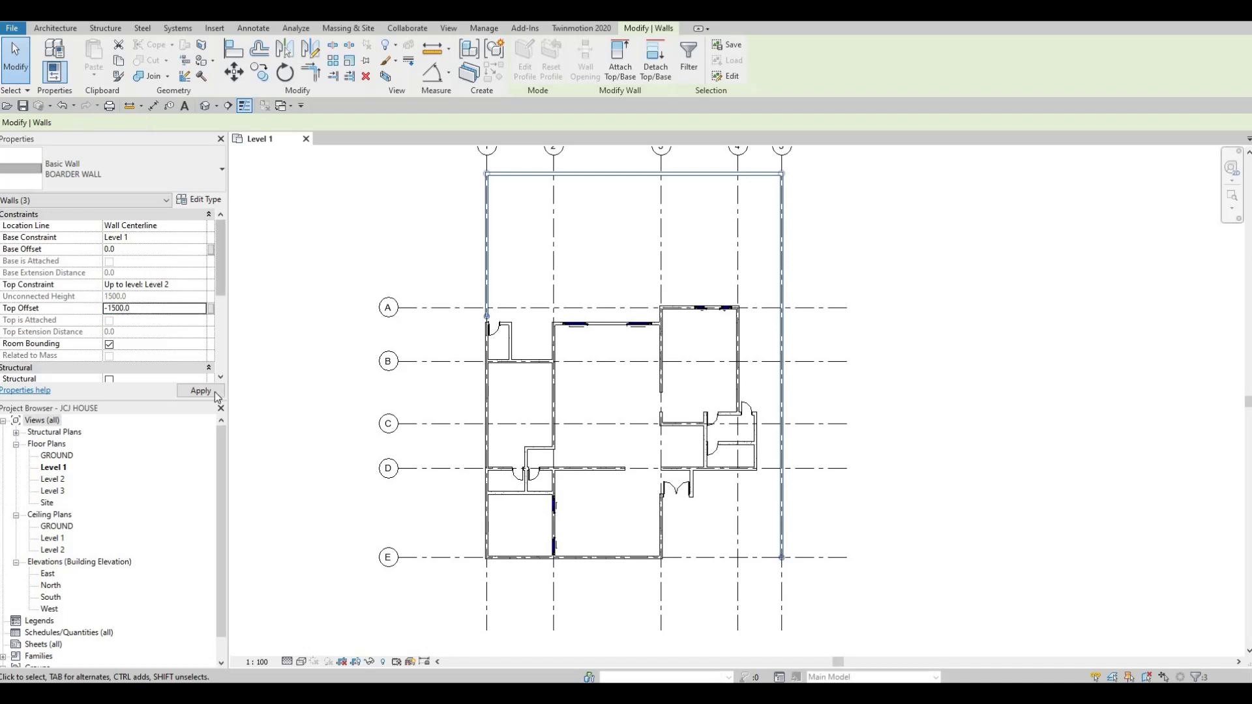
{"action": "left_click", "coordinate": [214, 393]}
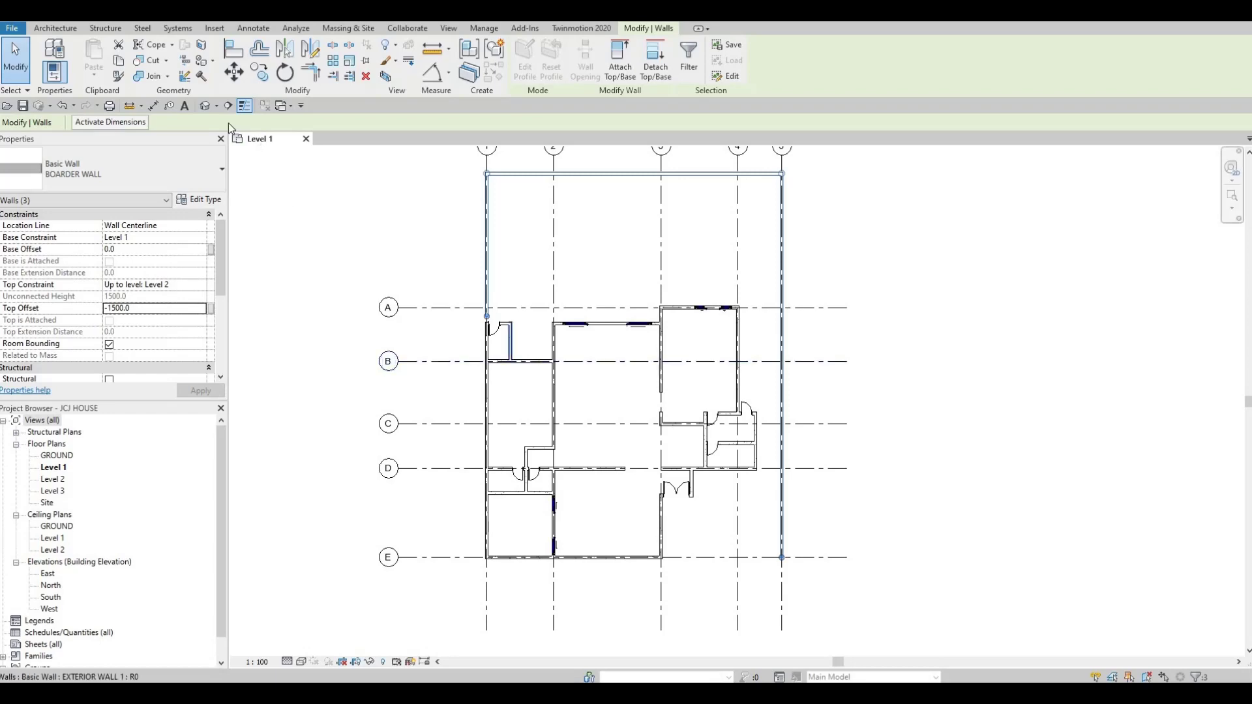
Step: Open the default 3D view to inspect the height of the border walls against the house
{"action": "left_click", "coordinate": [208, 107]}
{"action": "left_click", "coordinate": [205, 105]}
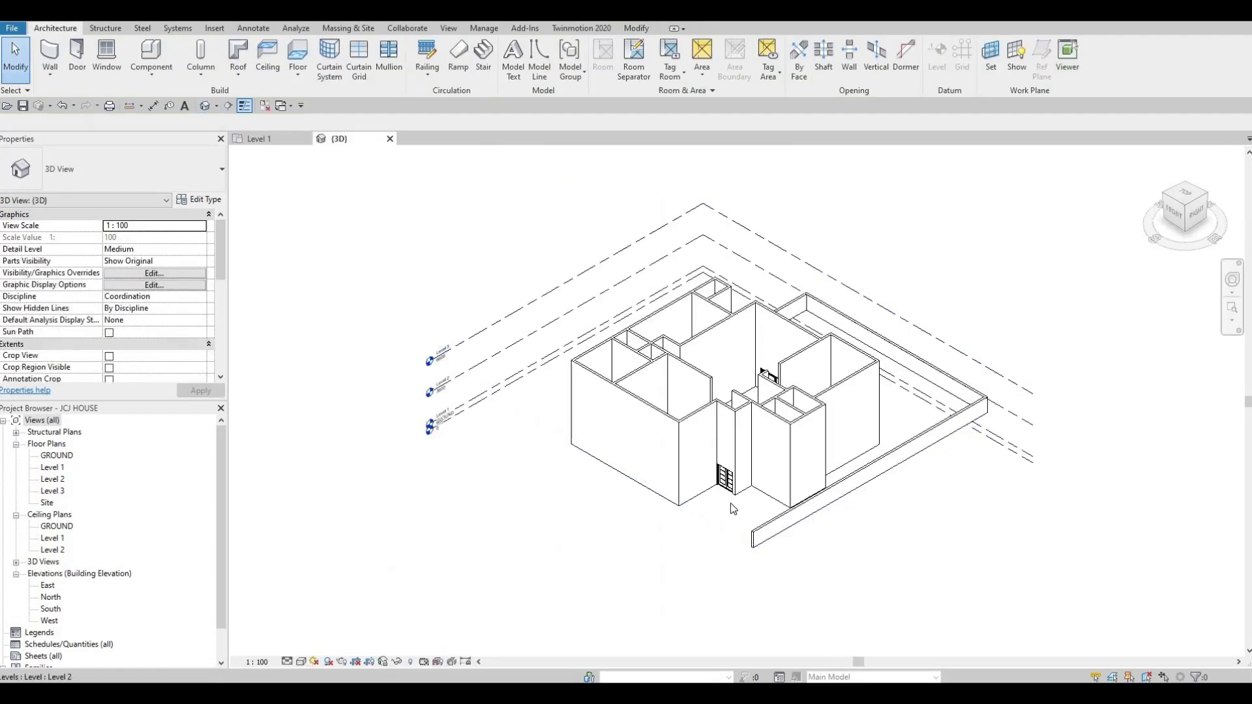
{"action": "middle_click_drag", "start_coordinate": [878, 488], "coordinate": [875, 464], "text": "shift"}
Step: Select the border wall chain in the 3D view and apply a top offset of -500
{"action": "key", "text": "Tab"}
{"action": "left_click", "coordinate": [874, 461]}
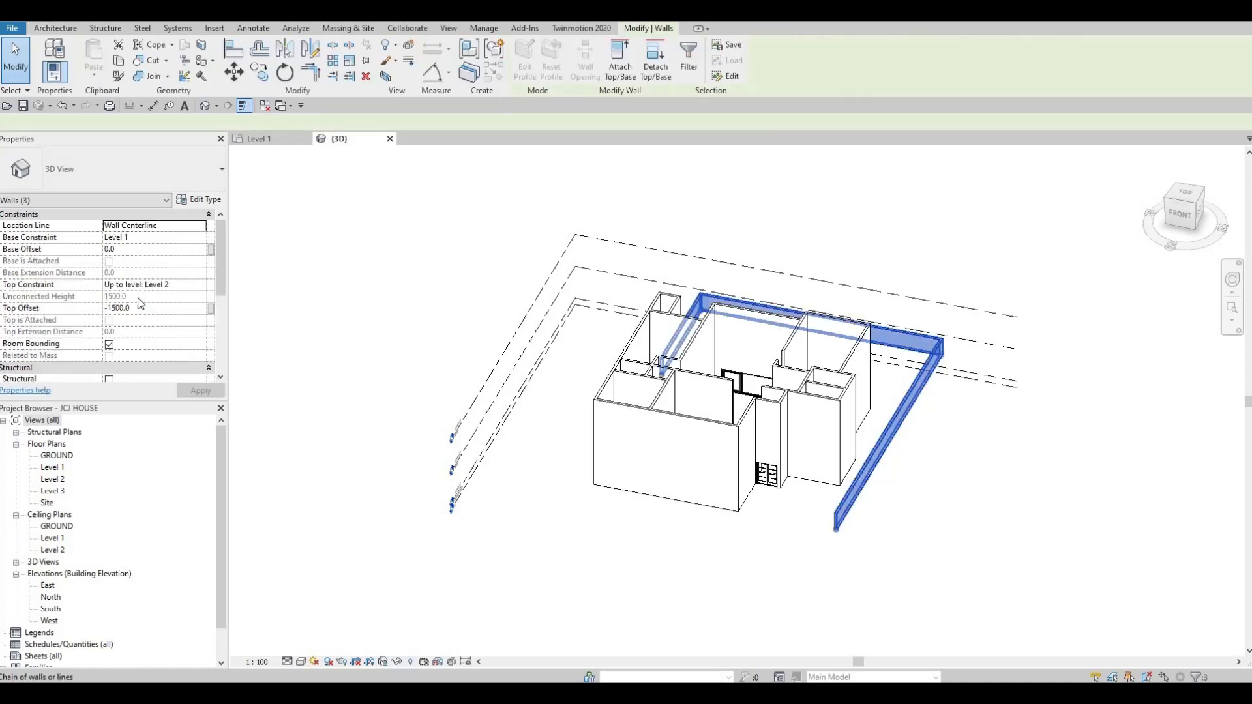
{"action": "left_click", "coordinate": [138, 307]}
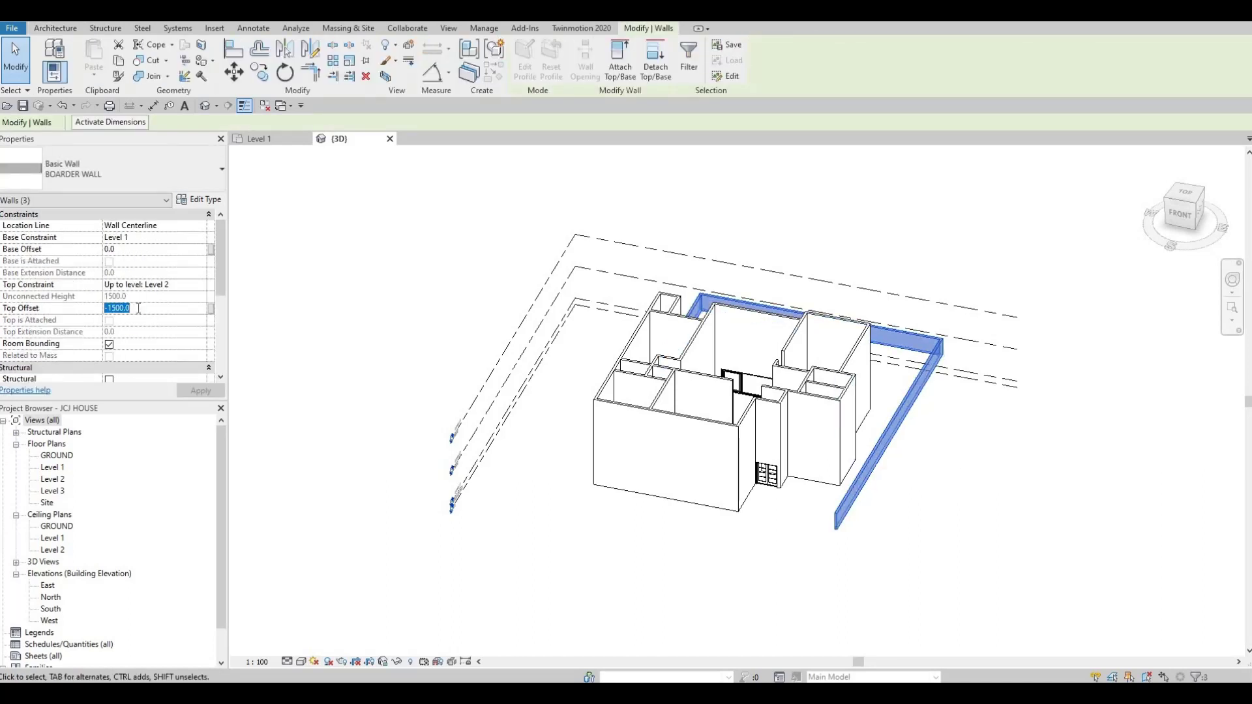
{"action": "type", "text": "-500"}
{"action": "key", "text": "Return"}
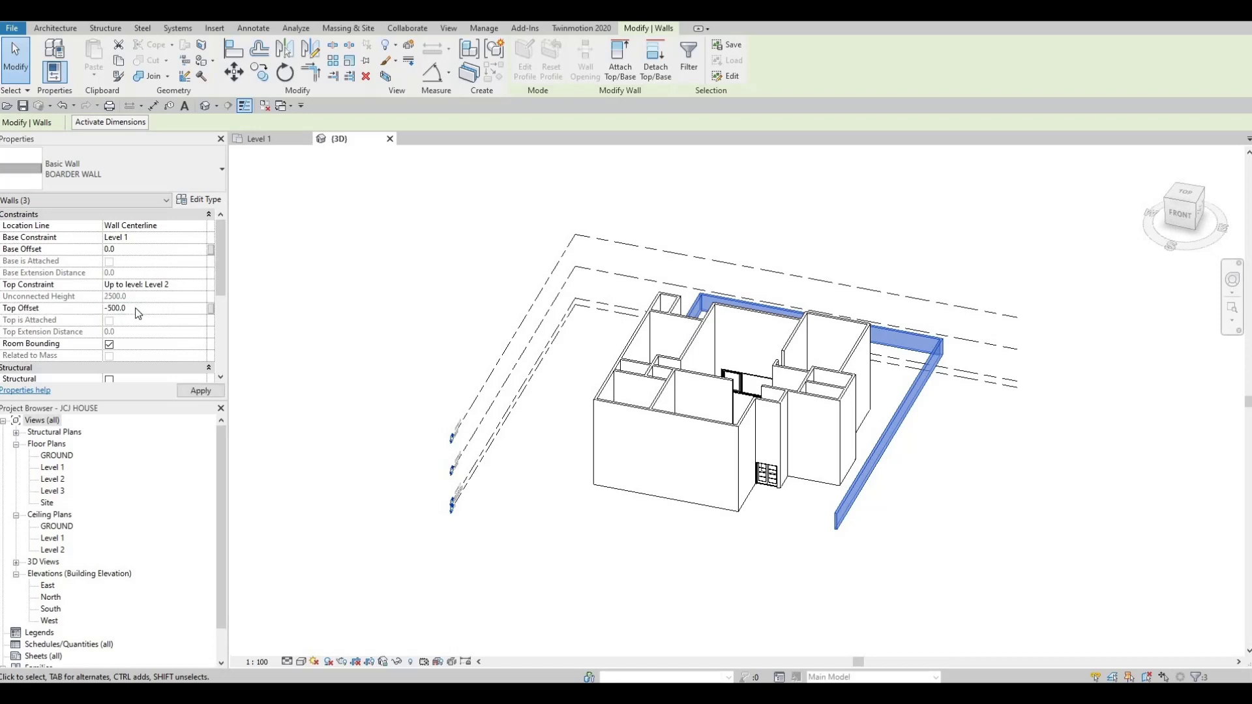
{"action": "left_click", "coordinate": [220, 392]}
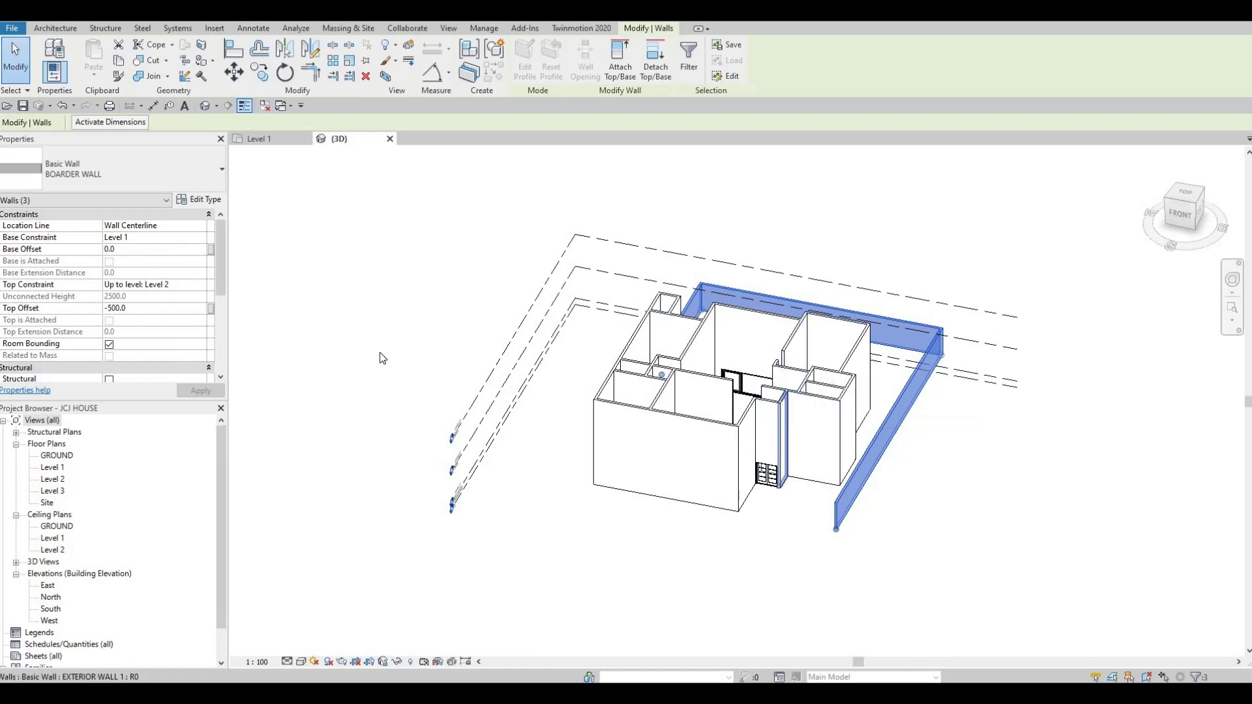
Step: Return to the Level 1 floor plan, select the entire house inside the border walls, and filter out Doors so only Walls stay selected
{"action": "double_click", "coordinate": [55, 469]}
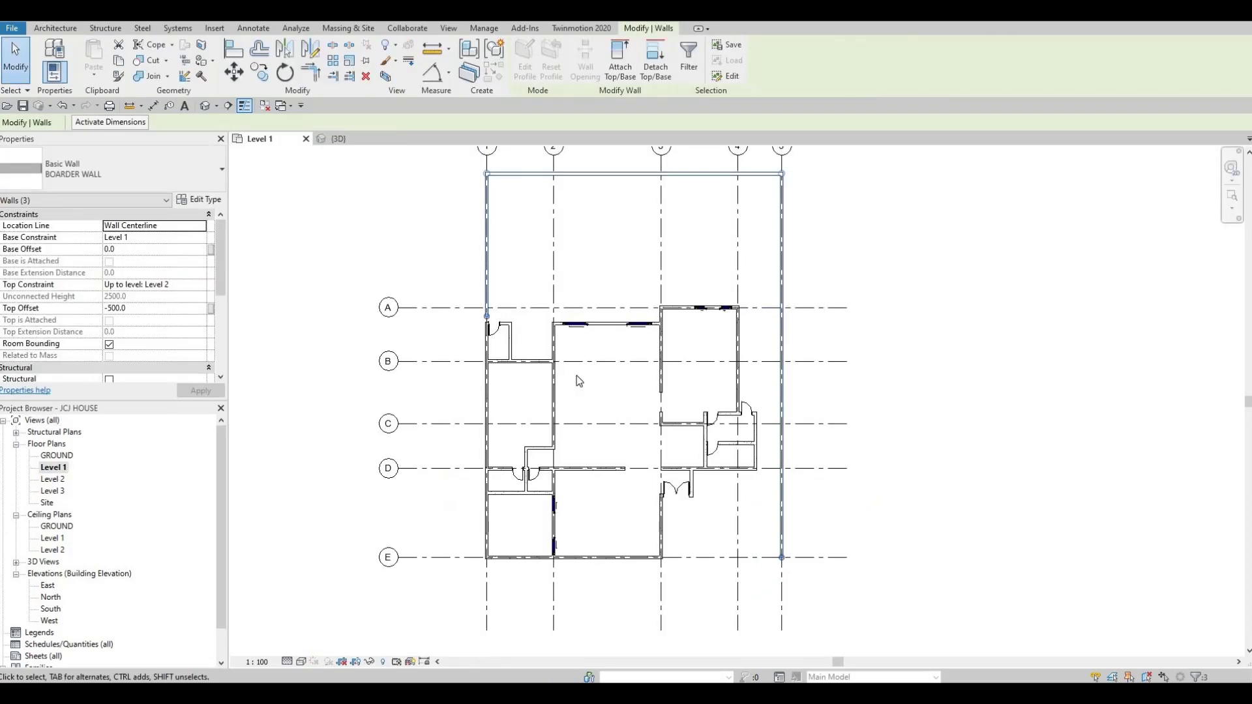
{"action": "left_click_drag", "start_coordinate": [438, 283], "coordinate": [749, 617]}
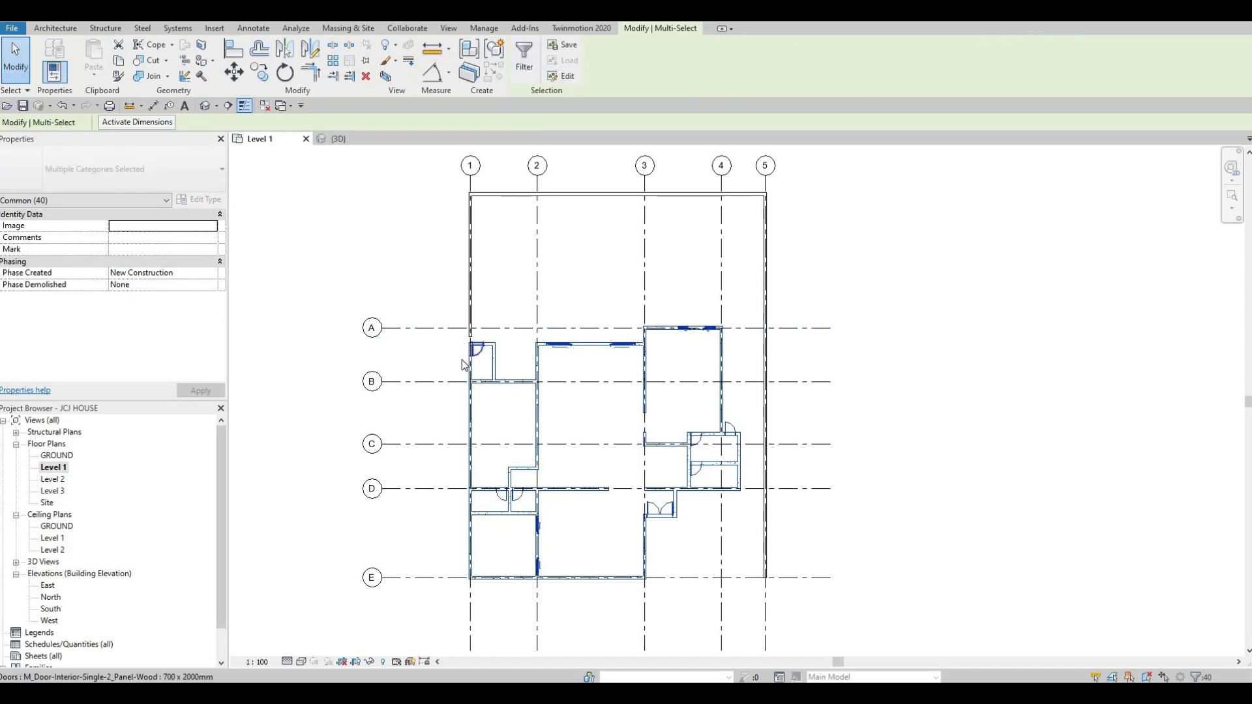
{"action": "left_click", "coordinate": [436, 291]}
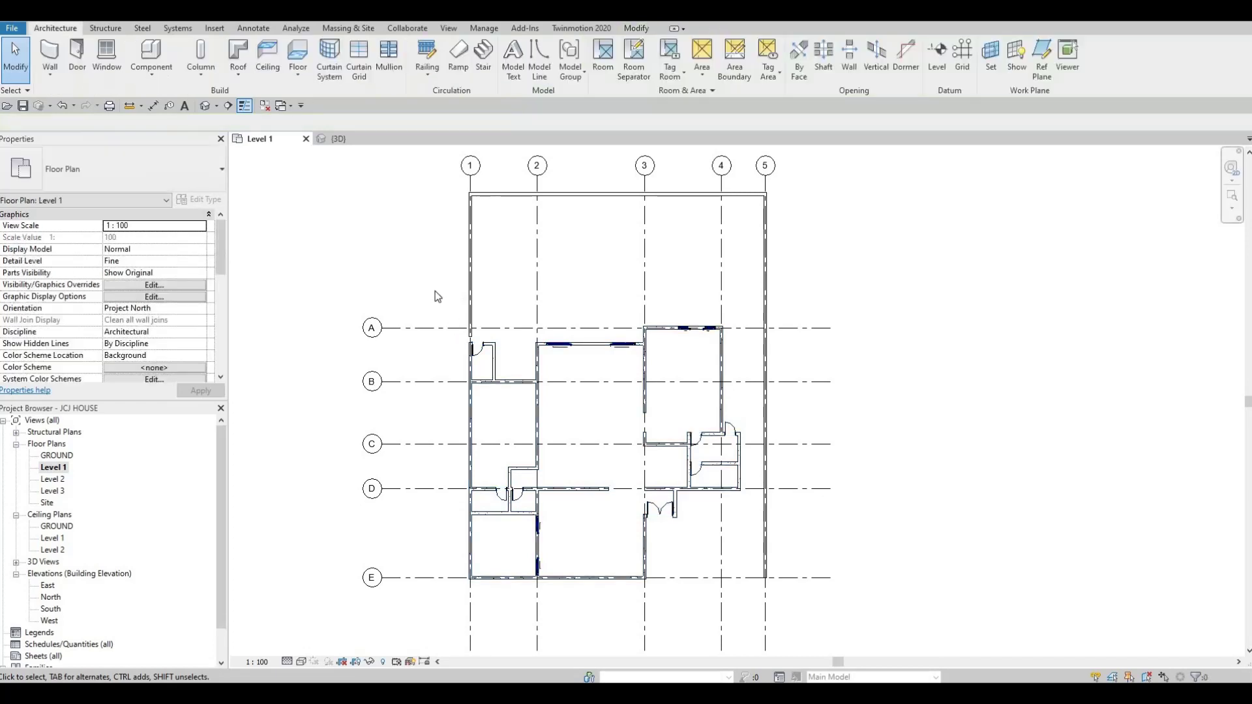
{"action": "mouse_move", "coordinate": [432, 283]}
{"action": "left_mouse_down"}
{"action": "mouse_move", "coordinate": [717, 558]}
{"action": "mouse_move", "coordinate": [746, 609]}
{"action": "left_mouse_up"}
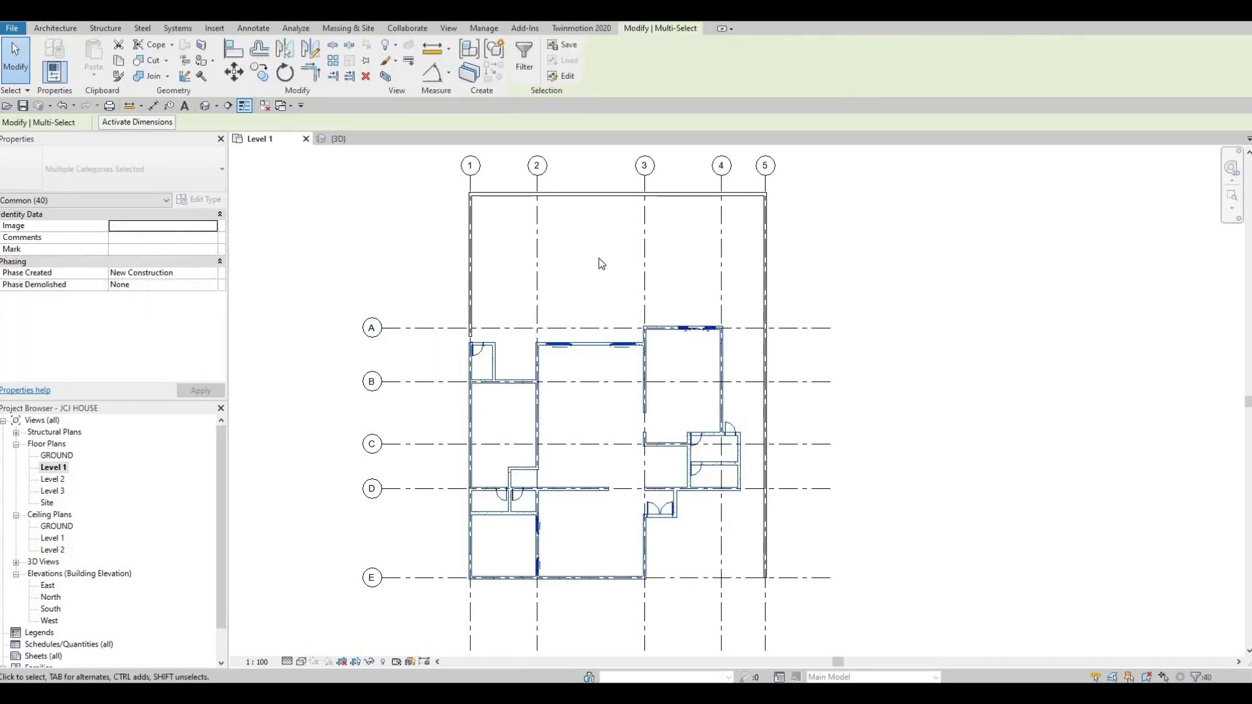
{"action": "left_click", "coordinate": [527, 61]}
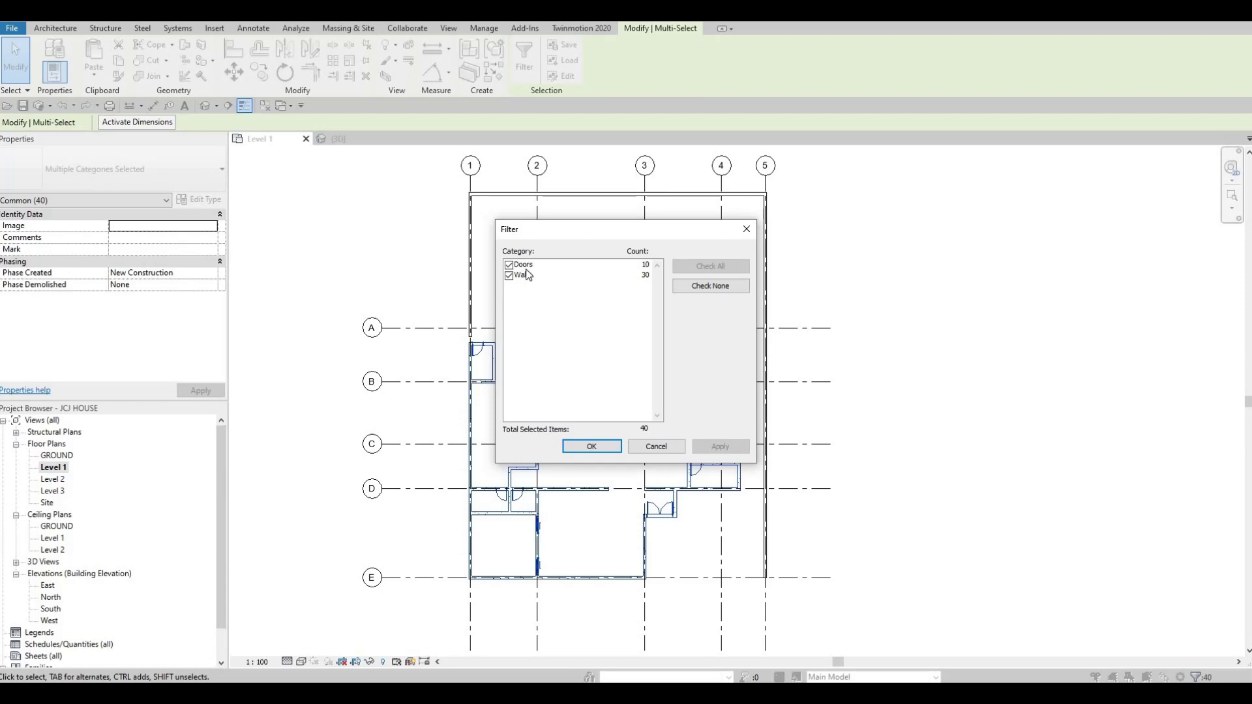
{"action": "left_click", "coordinate": [508, 265]}
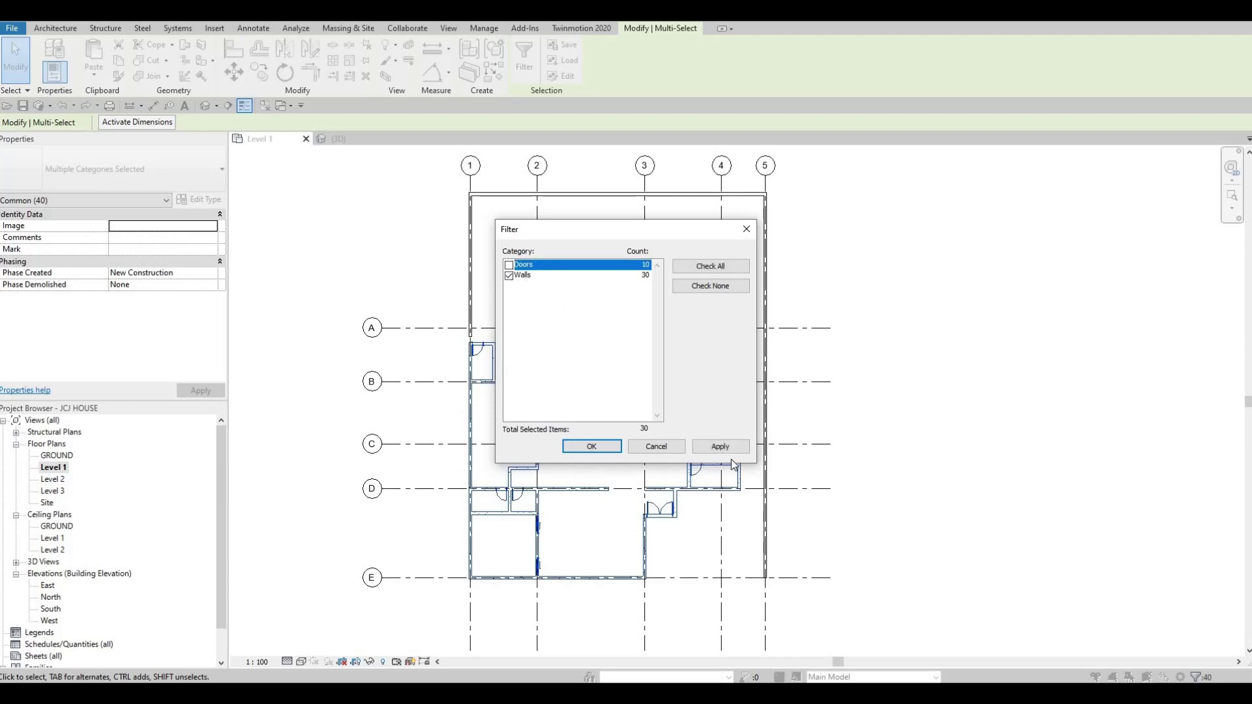
{"action": "left_click", "coordinate": [731, 448]}
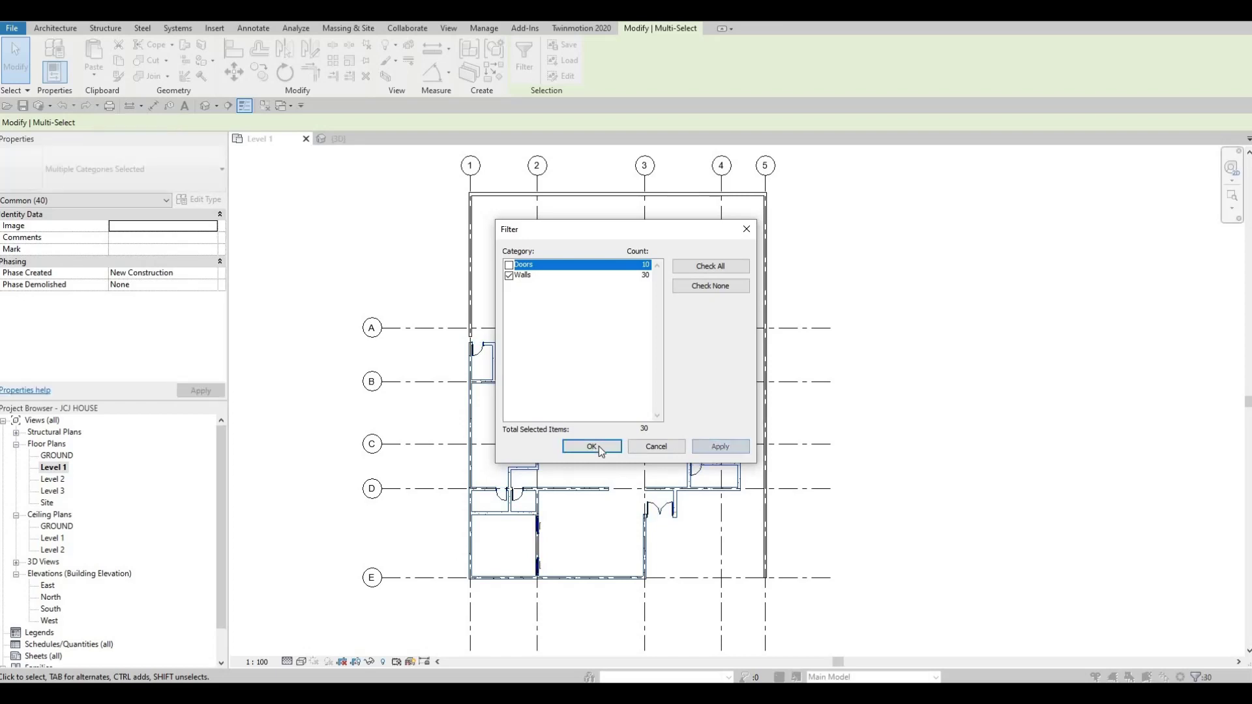
{"action": "left_click", "coordinate": [598, 448]}
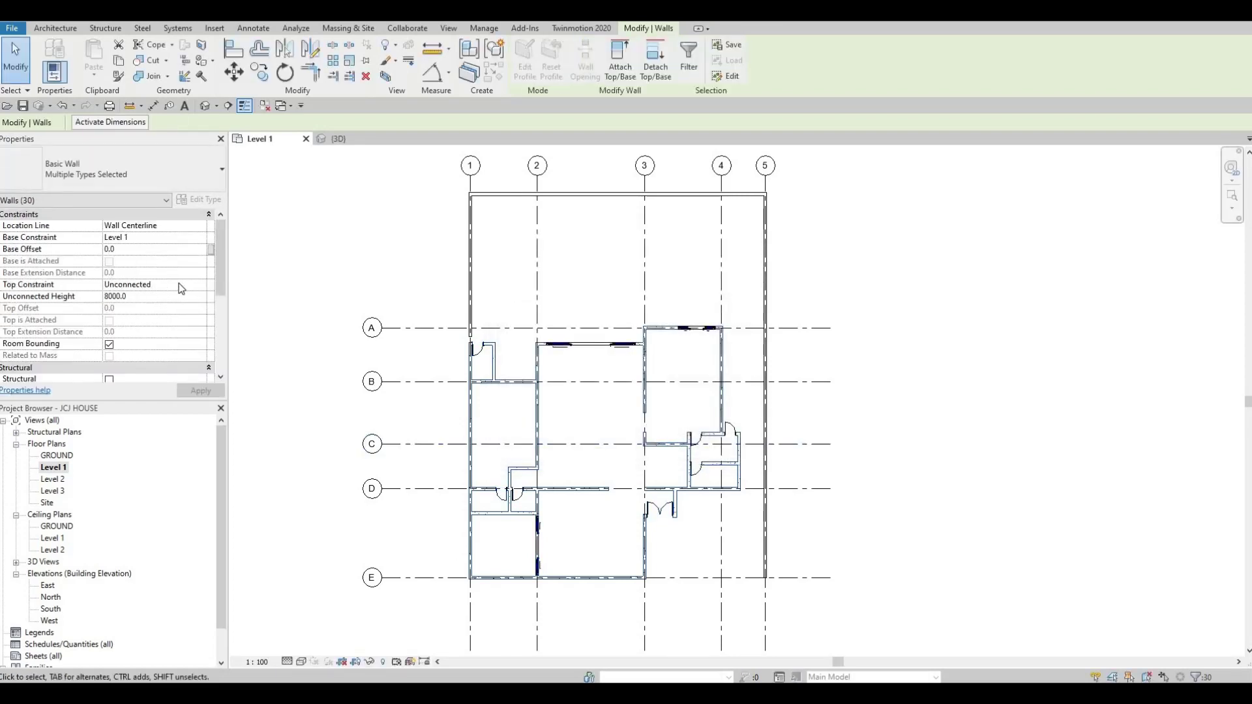
Step: Set the top constraint of the selected house walls to Up to level: Level 2 and apply it
{"action": "left_click", "coordinate": [207, 287]}
{"action": "left_click", "coordinate": [200, 285]}
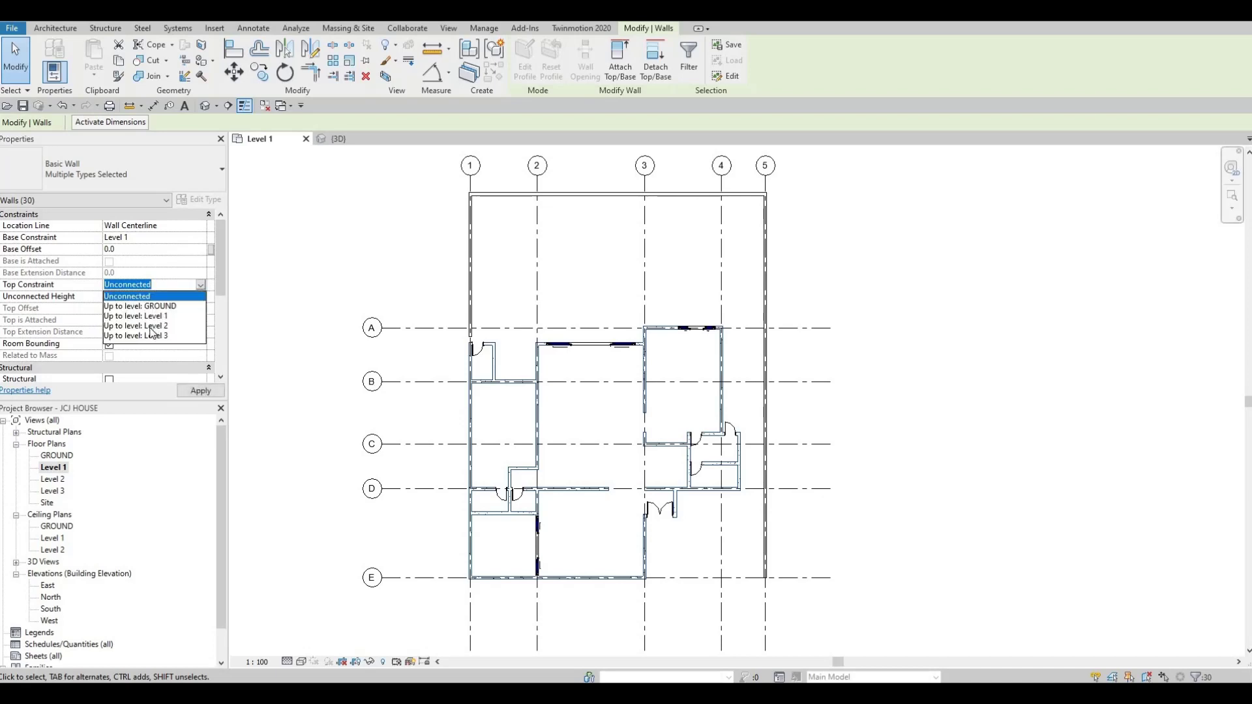
{"action": "key", "text": "Down"}
{"action": "key", "text": "Down"}
{"action": "key", "text": "Down"}
{"action": "key", "text": "Return"}
{"action": "left_click", "coordinate": [204, 392]}
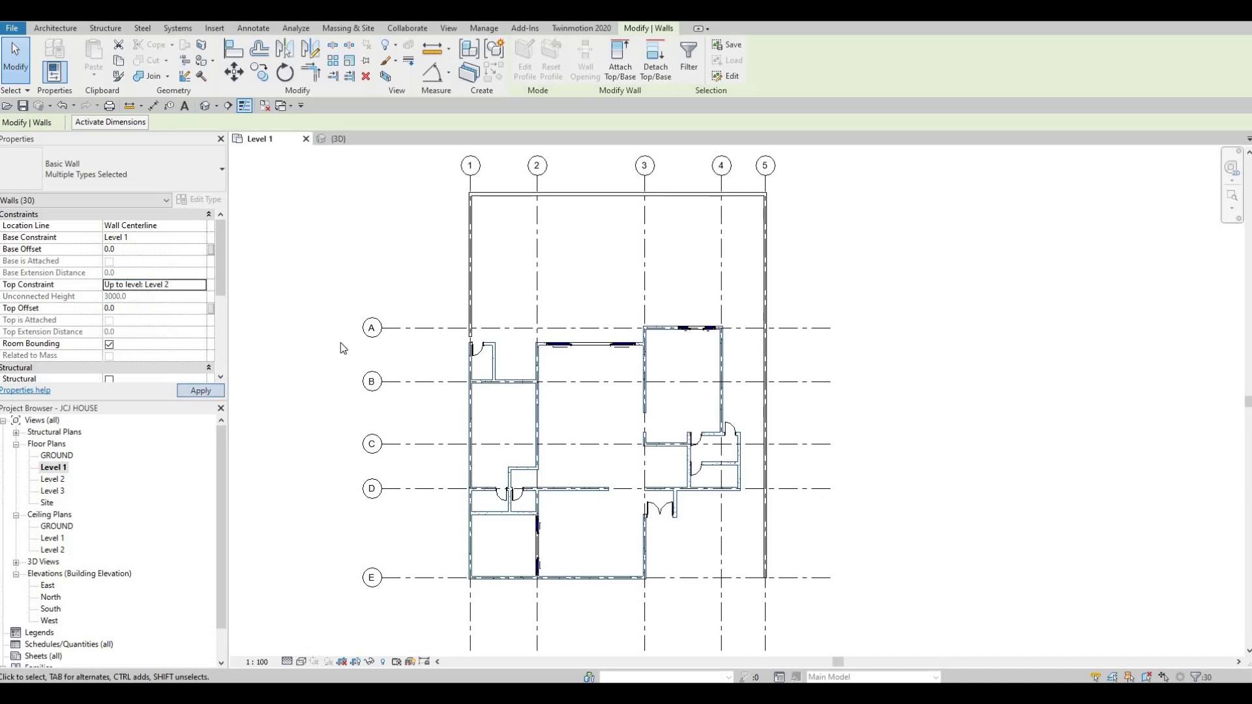
Step: Switch to the 3D view, select the chain of border walls, and apply a top offset of -1000
{"action": "left_click", "coordinate": [338, 139]}
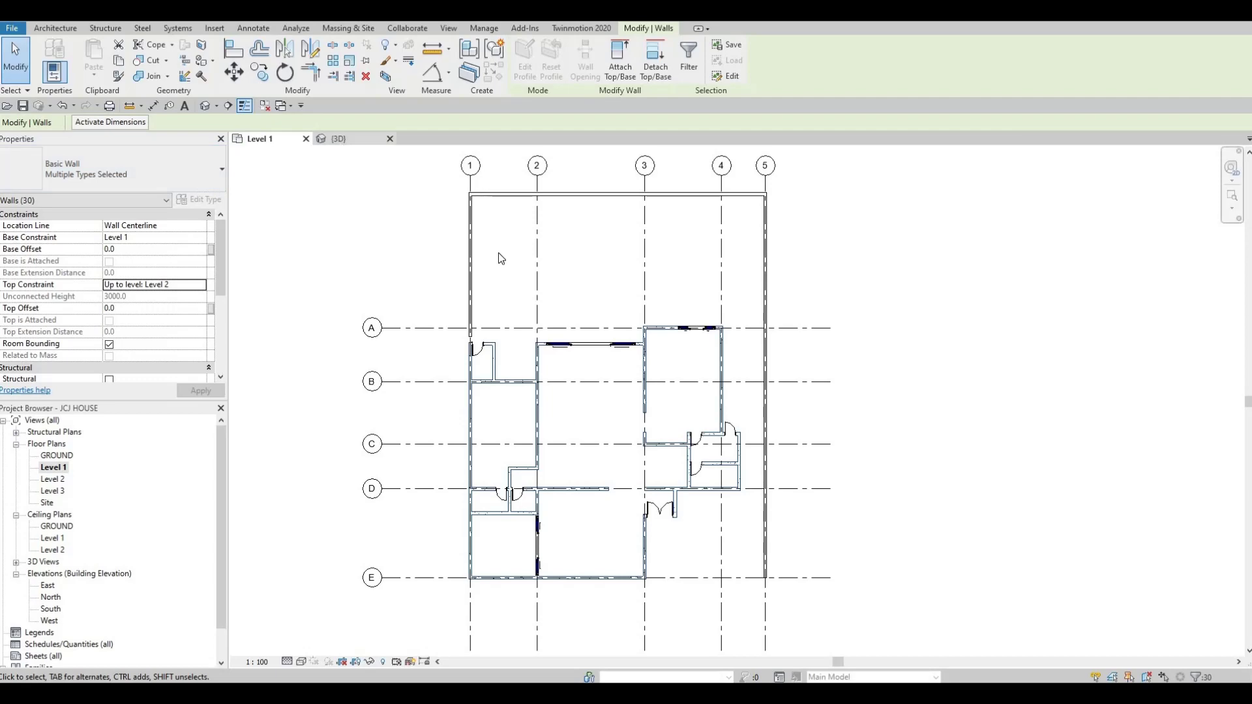
{"action": "left_click", "coordinate": [804, 517]}
{"action": "middle_click_drag", "start_coordinate": [874, 470], "coordinate": [905, 432], "text": "shift"}
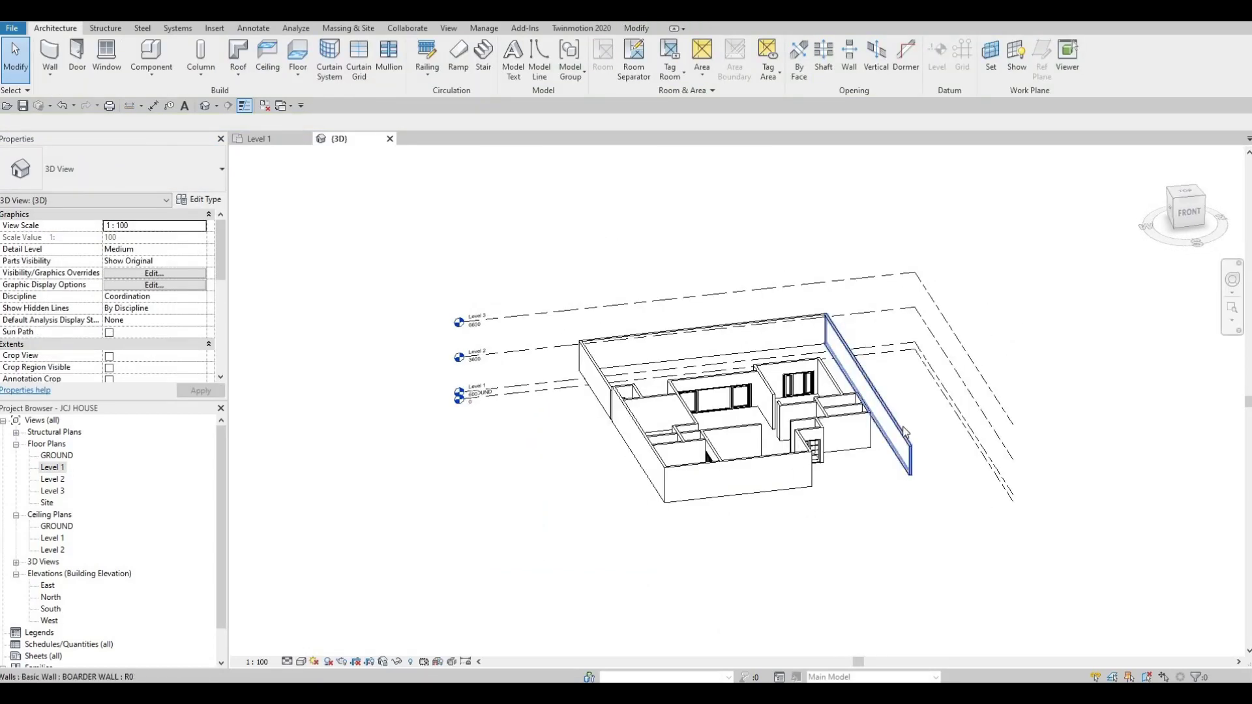
{"action": "key", "text": "Tab"}
{"action": "left_click", "coordinate": [904, 433]}
{"action": "left_click", "coordinate": [124, 306]}
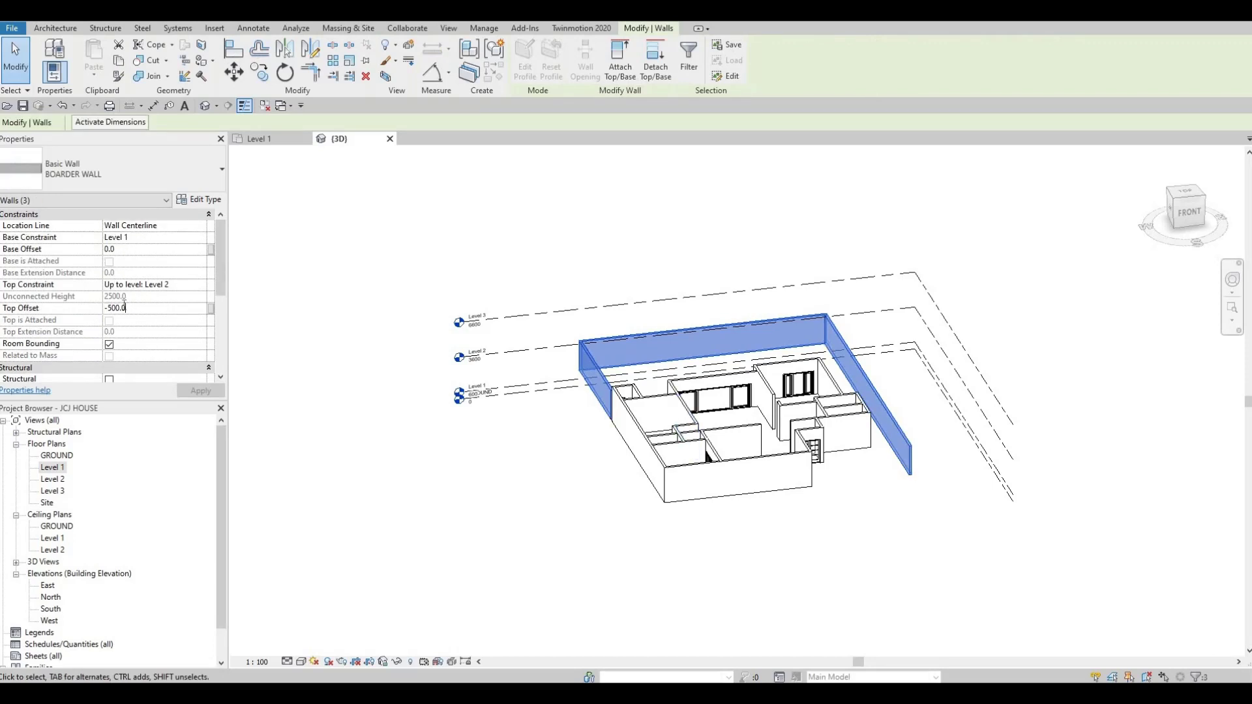
{"action": "type", "text": "-10"}
{"action": "left_click", "coordinate": [200, 391]}
{"action": "key", "text": "Escape"}
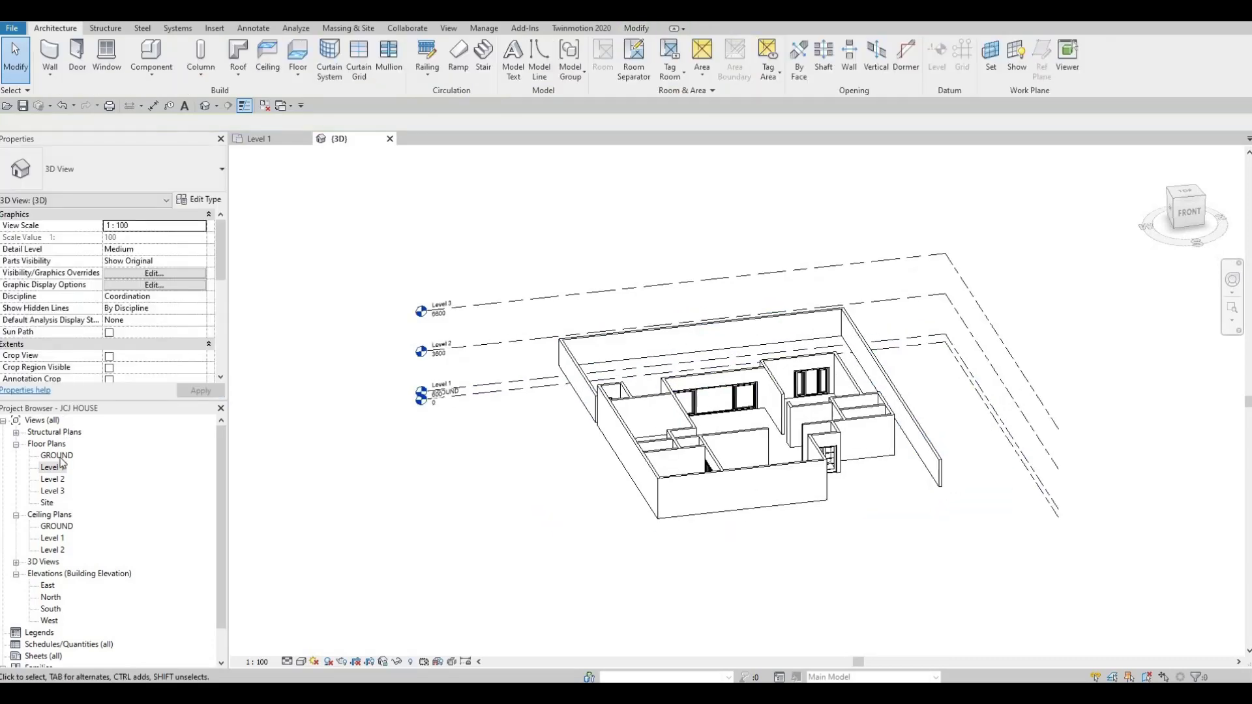
Step: In the Level 1 floor plan, extend the border wall on grid 1 down to meet the house's exterior wall beside the door
{"action": "double_click", "coordinate": [58, 467]}
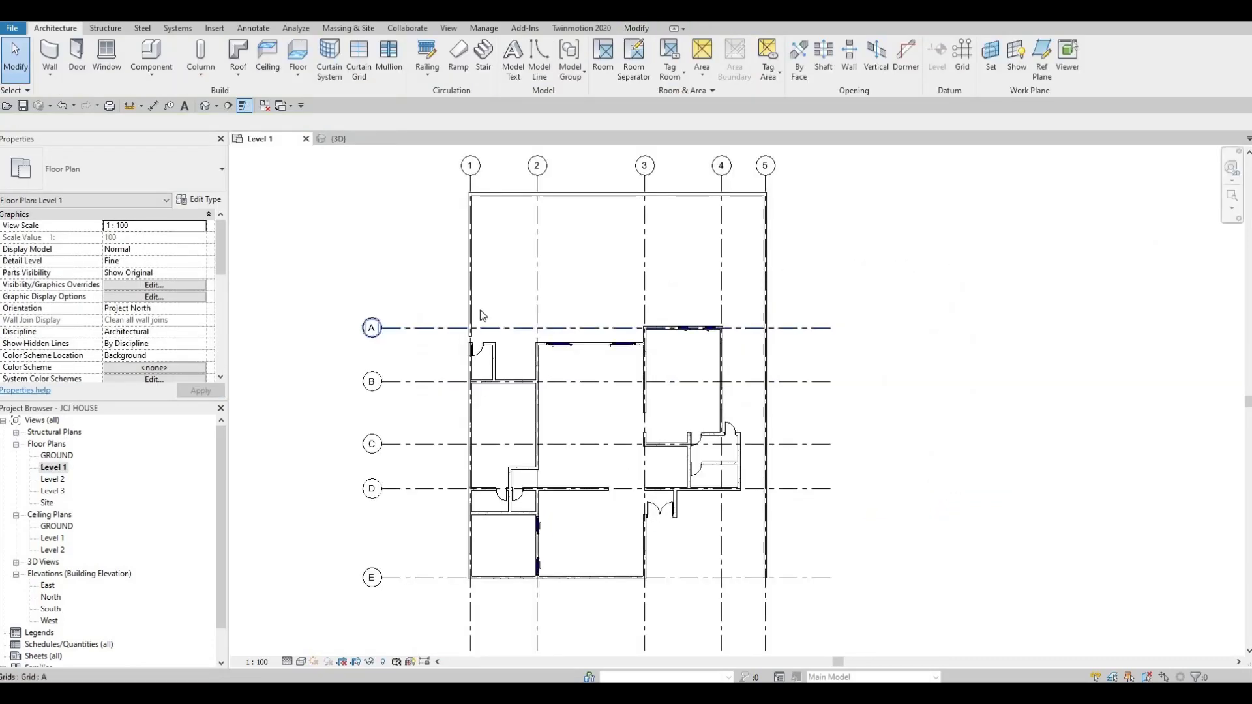
{"action": "scroll", "coordinate": [439, 277], "scroll_direction": "up", "scroll_amount": 4}
{"action": "left_click", "coordinate": [433, 382]}
{"action": "scroll", "coordinate": [457, 387], "scroll_direction": "up", "scroll_amount": 2}
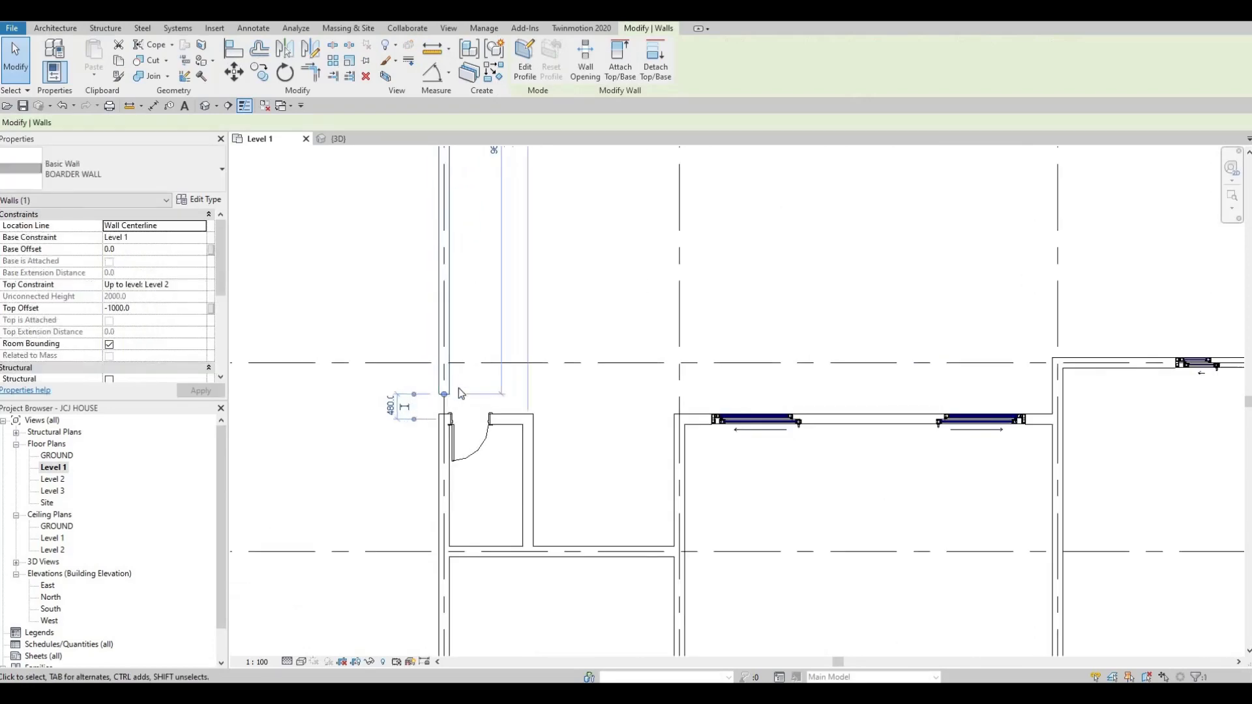
{"action": "left_click_drag", "start_coordinate": [454, 388], "coordinate": [456, 432]}
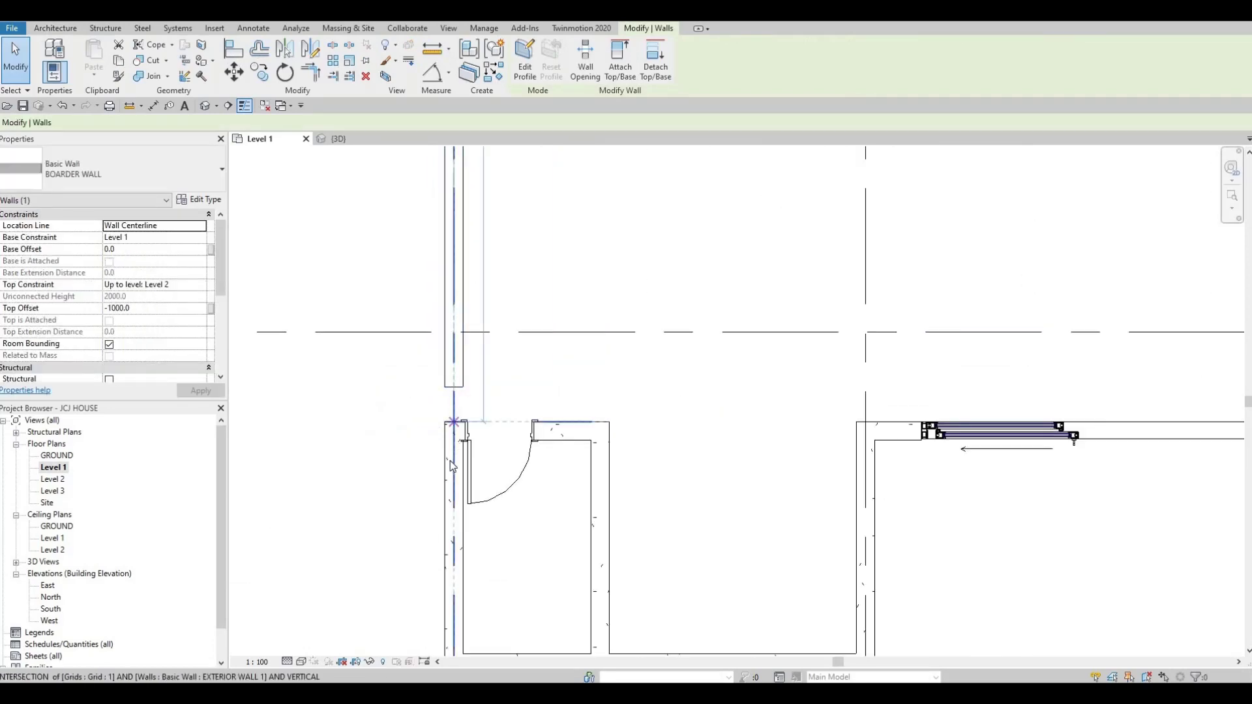
{"action": "key", "text": "Escape"}
{"action": "scroll", "coordinate": [457, 432], "scroll_direction": "down", "scroll_amount": 6}
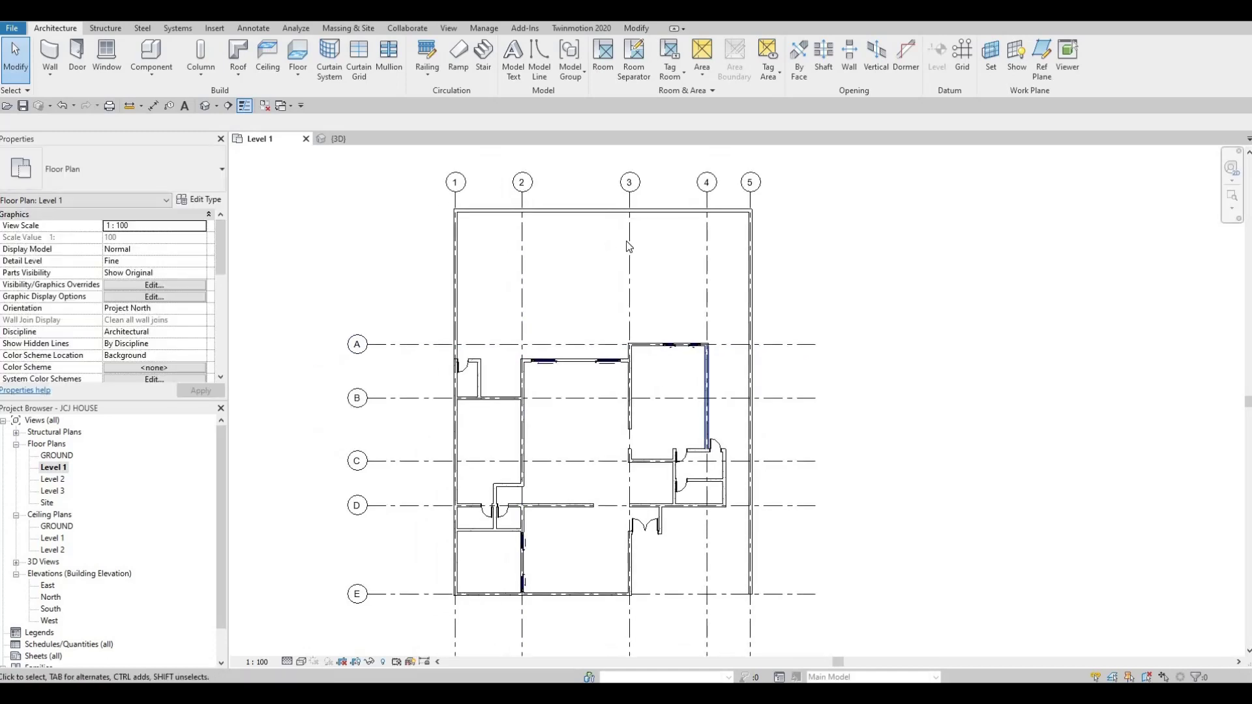
{"action": "middle_click_drag", "start_coordinate": [457, 254], "coordinate": [493, 275]}
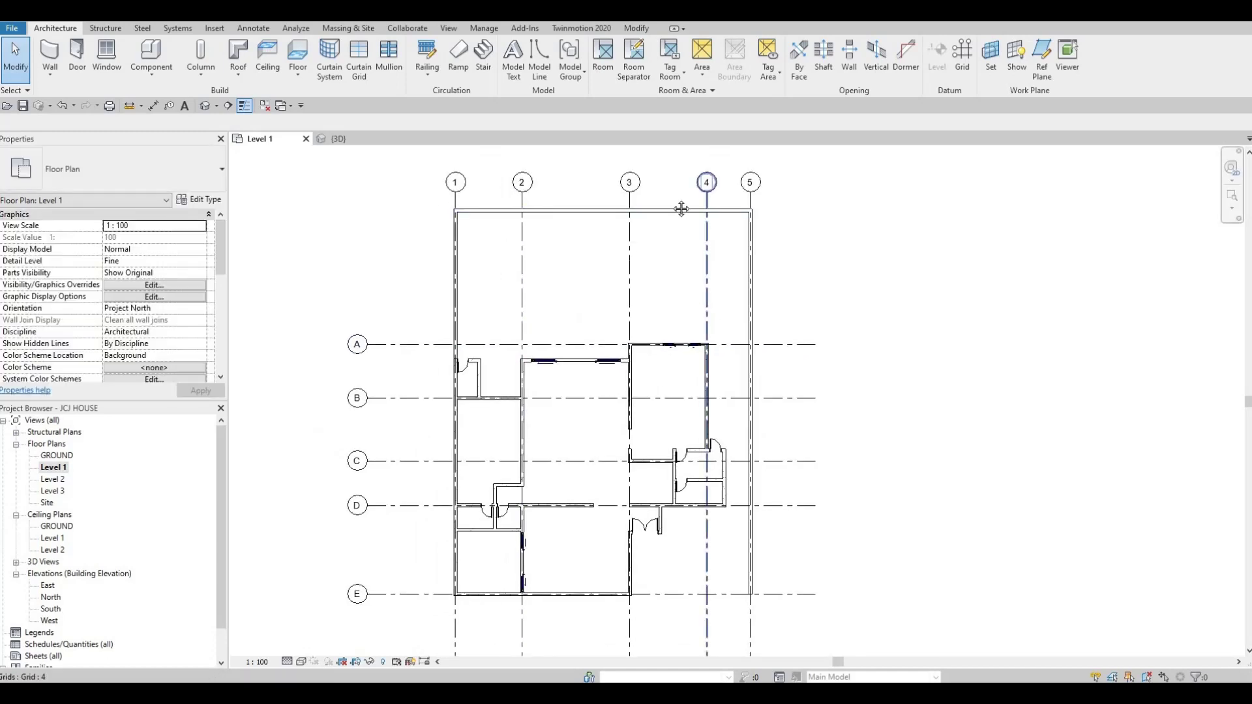
{"action": "middle_click_drag", "start_coordinate": [667, 532], "coordinate": [633, 422]}
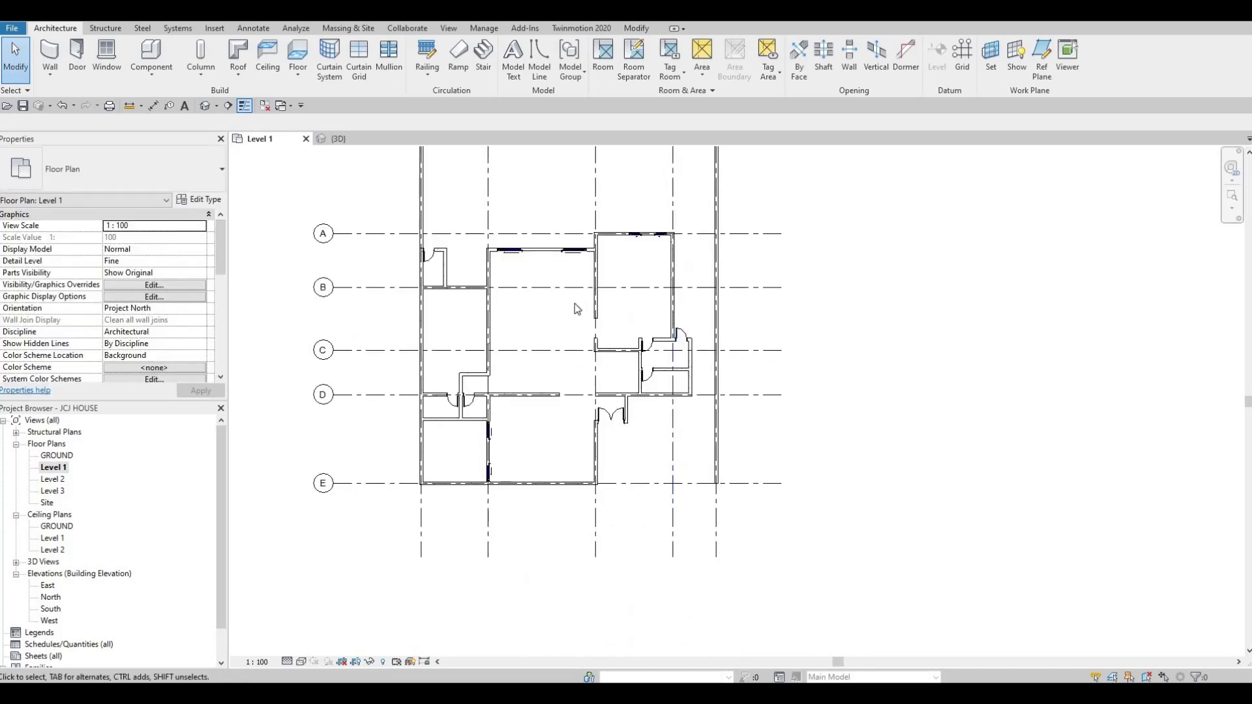
{"action": "middle_click_drag", "start_coordinate": [572, 304], "coordinate": [558, 347]}
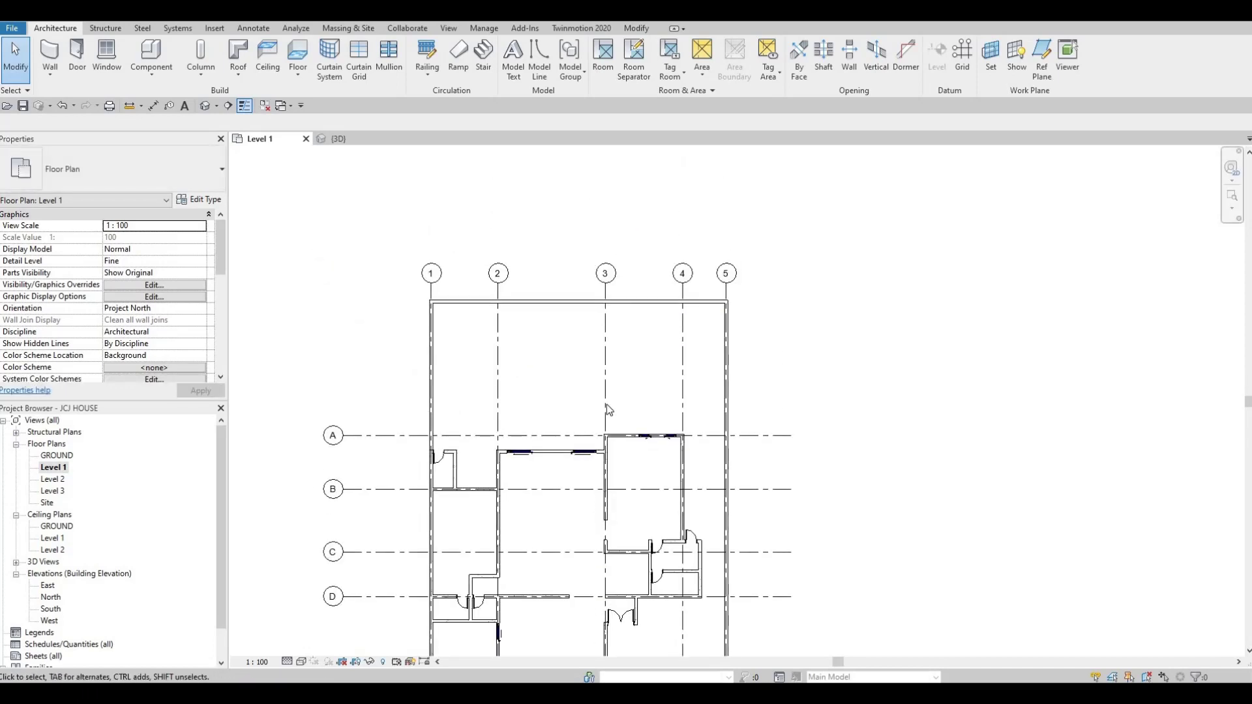
{"action": "mouse_move", "coordinate": [696, 511]}
{"action": "middle_mouse_down"}
{"action": "mouse_move", "coordinate": [676, 435]}
{"action": "mouse_move", "coordinate": [701, 489]}
{"action": "middle_mouse_up"}
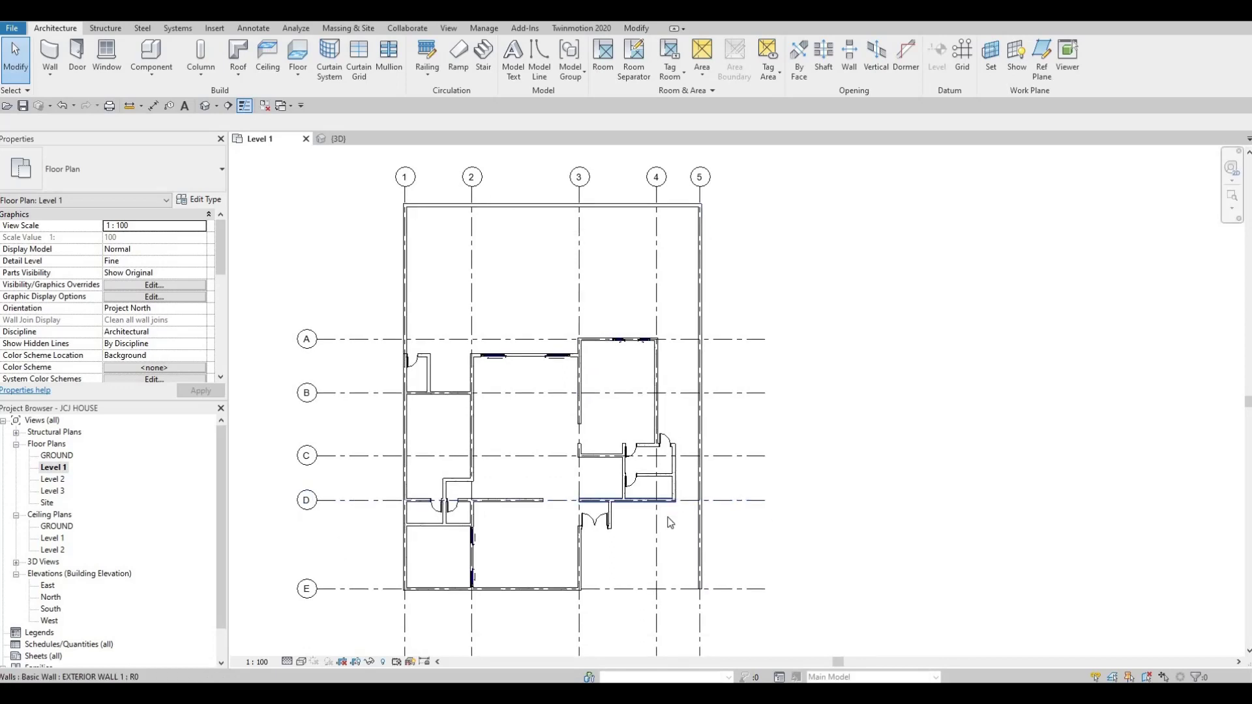
Step: Add a BOARDER WALL segment along grid D from the house's exterior wall corner to the border wall on grid 5
{"action": "scroll", "coordinate": [689, 504], "scroll_direction": "up", "scroll_amount": 1}
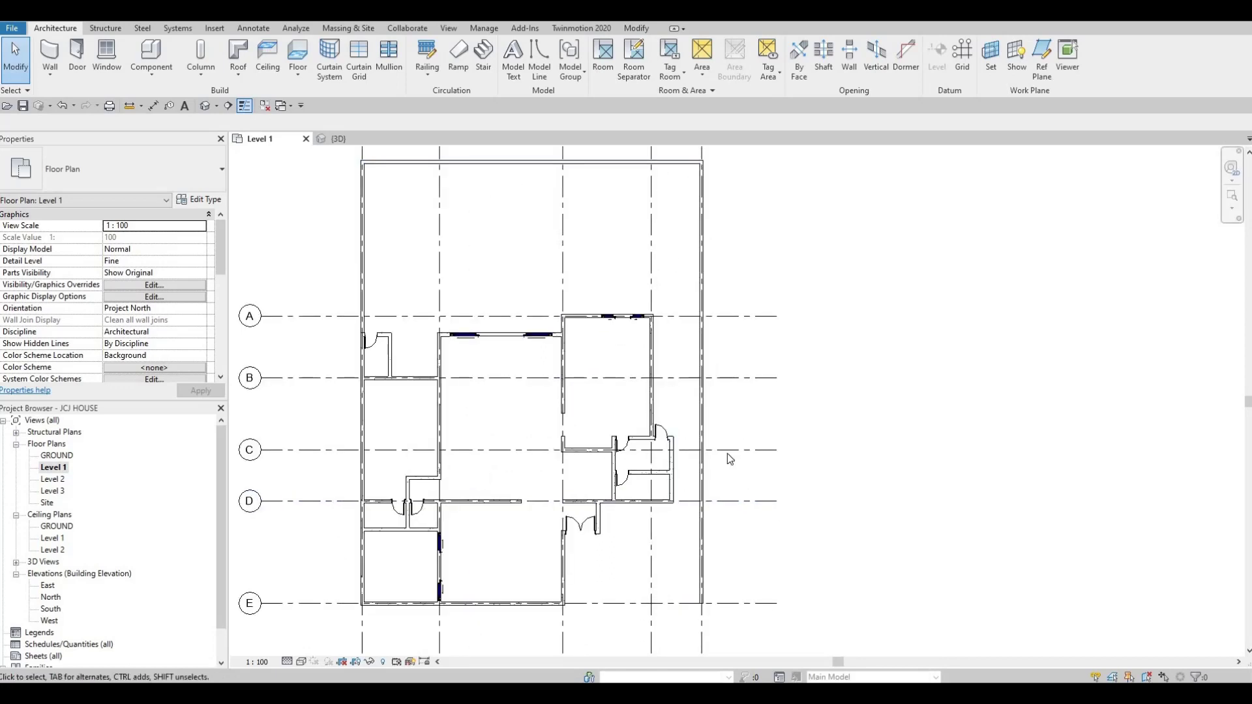
{"action": "scroll", "coordinate": [726, 452], "scroll_direction": "up", "scroll_amount": 3}
{"action": "middle_click_drag", "start_coordinate": [726, 552], "coordinate": [766, 349]}
{"action": "scroll", "coordinate": [766, 349], "scroll_direction": "up", "scroll_amount": 3}
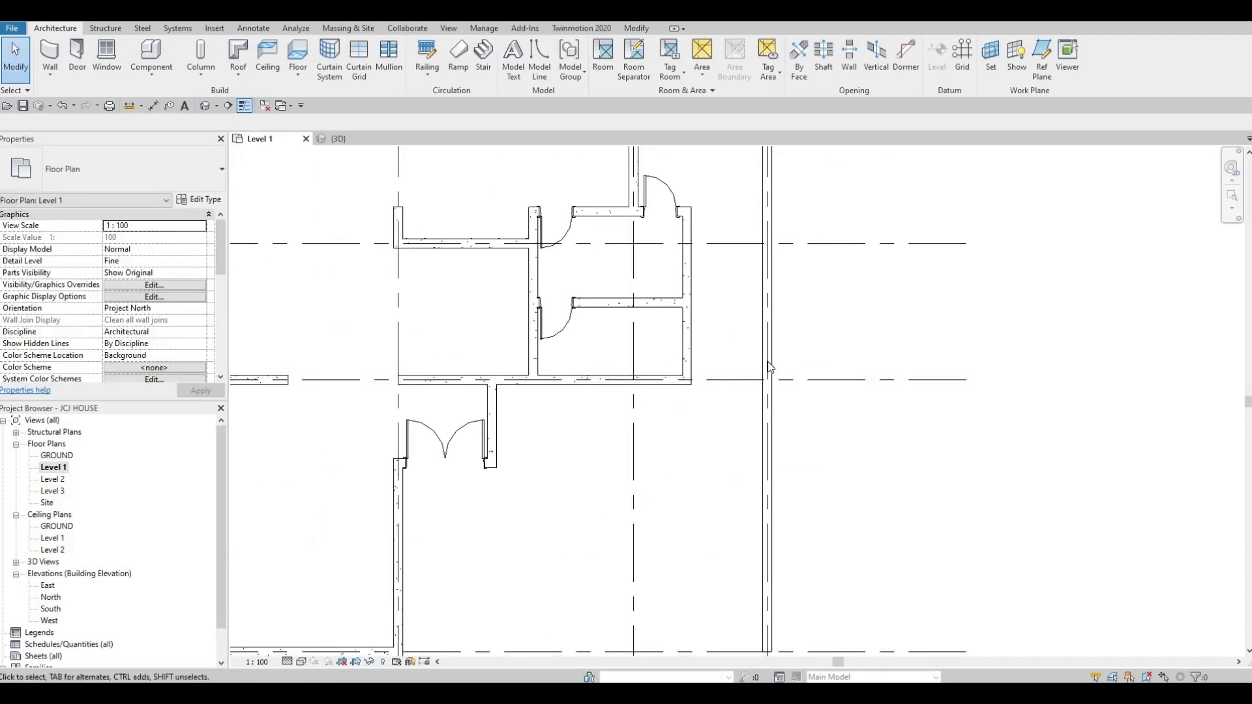
{"action": "left_click", "coordinate": [740, 400]}
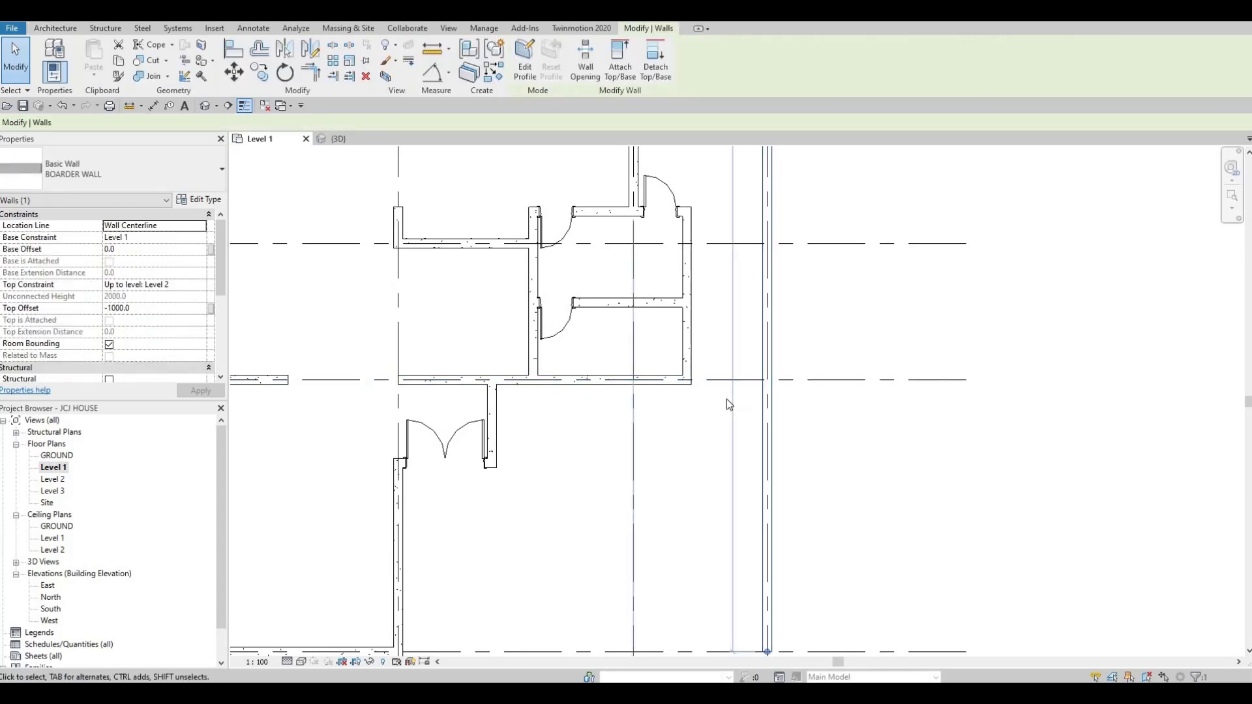
{"action": "key", "text": "c"}
{"action": "key", "text": "s"}
{"action": "scroll", "coordinate": [729, 385], "scroll_direction": "up", "scroll_amount": 3}
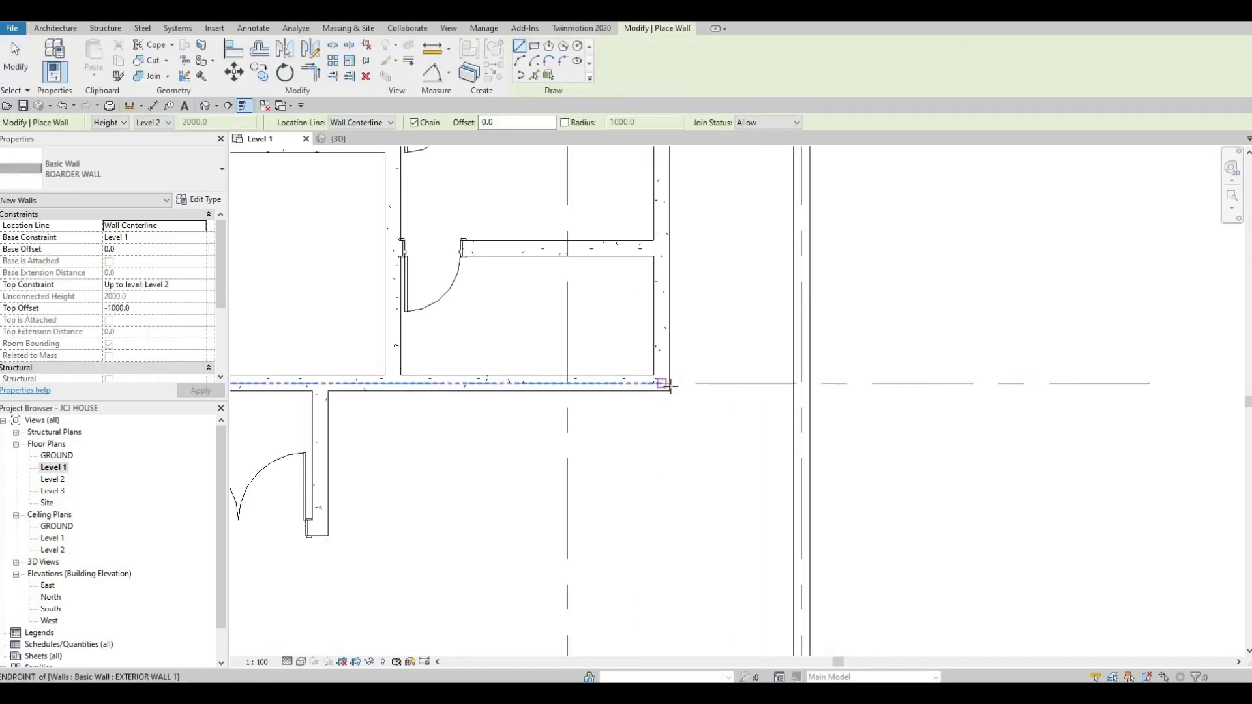
{"action": "left_click", "coordinate": [669, 386]}
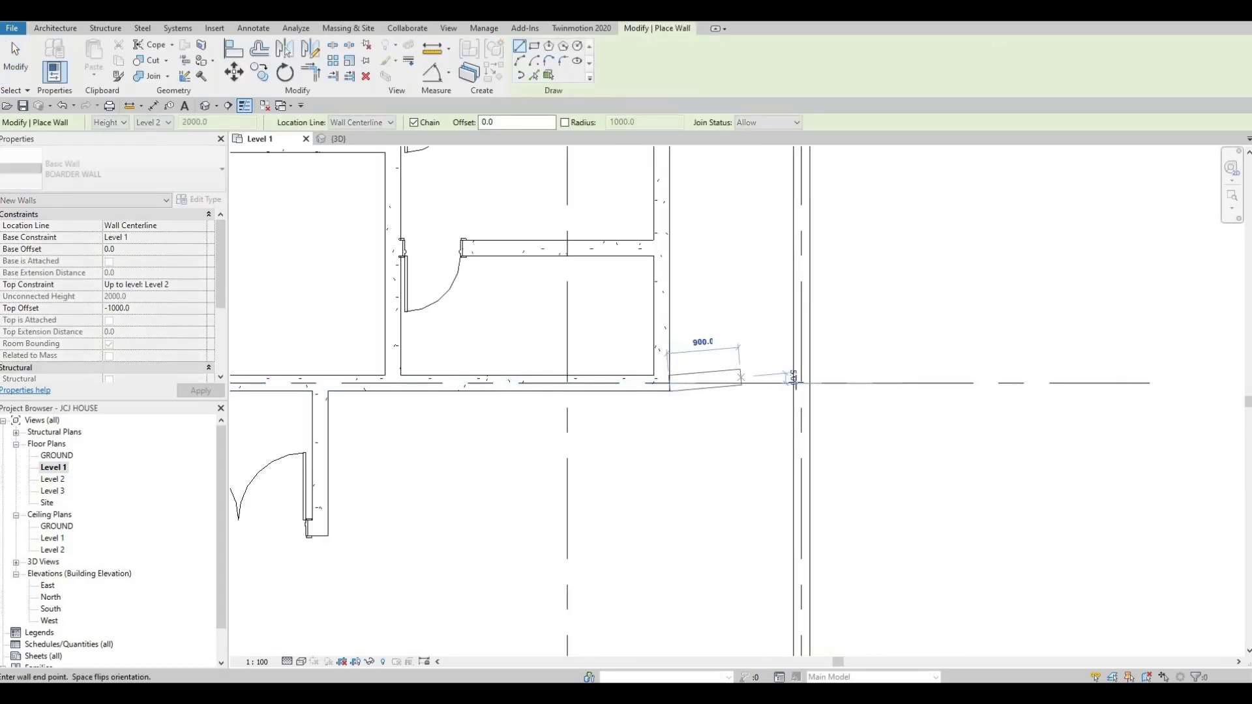
{"action": "left_click", "coordinate": [794, 384]}
{"action": "key", "text": "Escape"}
{"action": "key", "text": "Escape"}
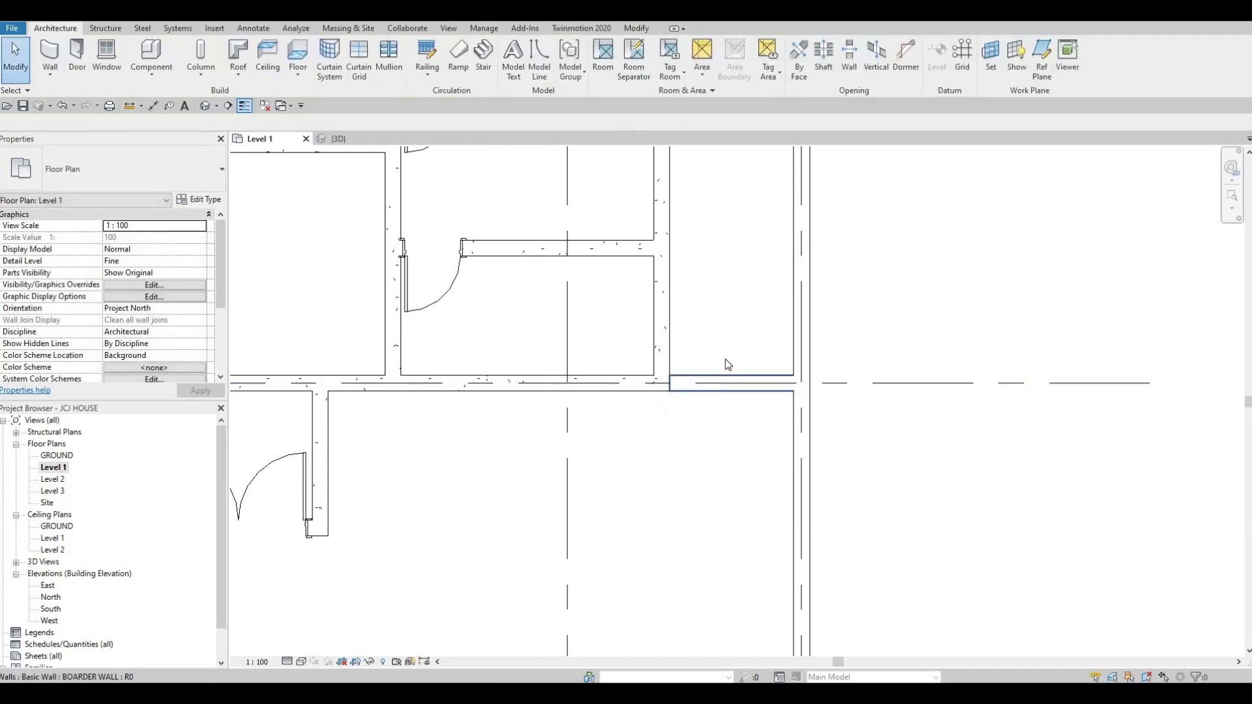
Step: Examine the Level 1 floor plan, from the rear border wall down to the front of the house
{"action": "scroll", "coordinate": [728, 364], "scroll_direction": "down", "scroll_amount": 5}
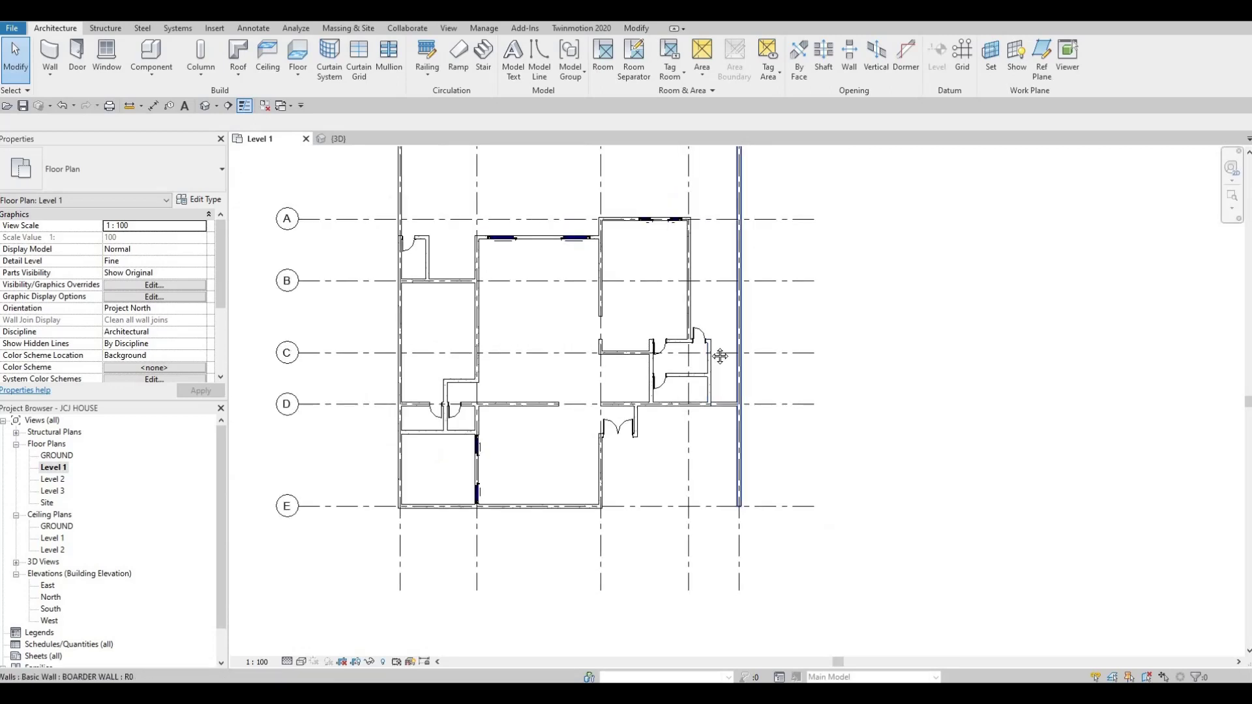
{"action": "middle_click_drag", "start_coordinate": [720, 357], "coordinate": [718, 449]}
{"action": "scroll", "coordinate": [626, 316], "scroll_direction": "down", "scroll_amount": 1}
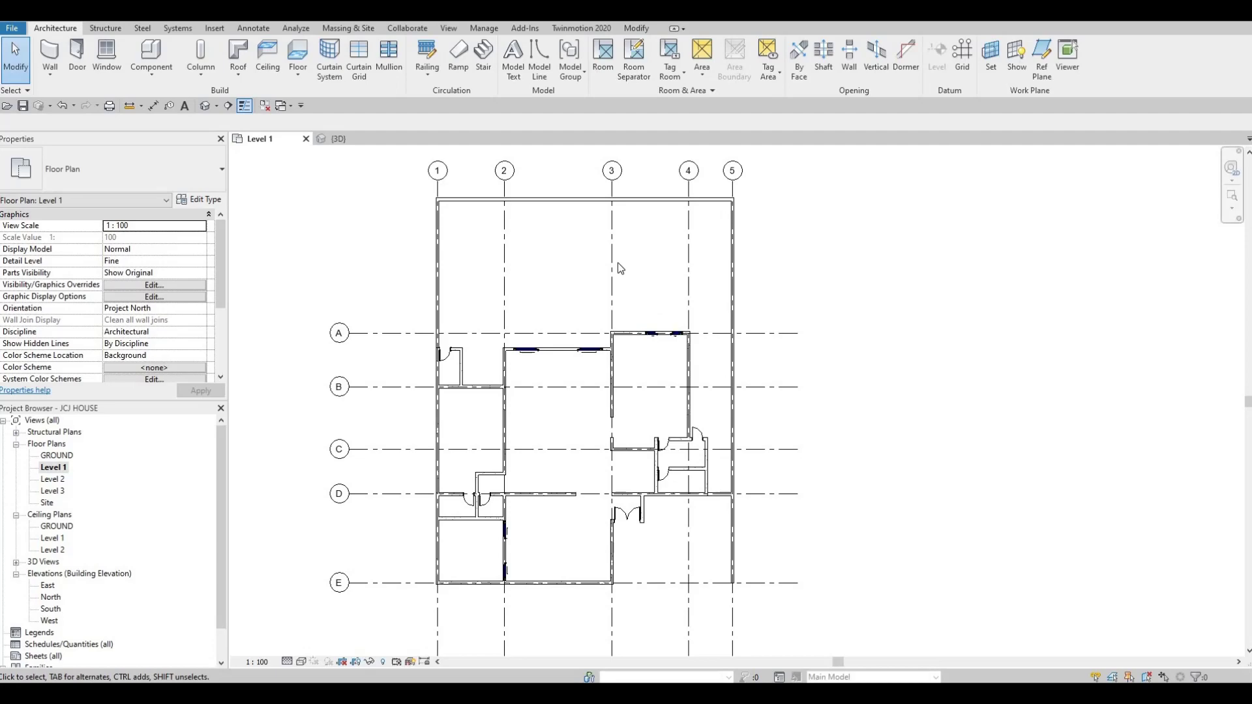
{"action": "scroll", "coordinate": [620, 276], "scroll_direction": "up", "scroll_amount": 2}
{"action": "middle_click_drag", "start_coordinate": [719, 295], "coordinate": [752, 348]}
{"action": "scroll", "coordinate": [752, 348], "scroll_direction": "down", "scroll_amount": 1}
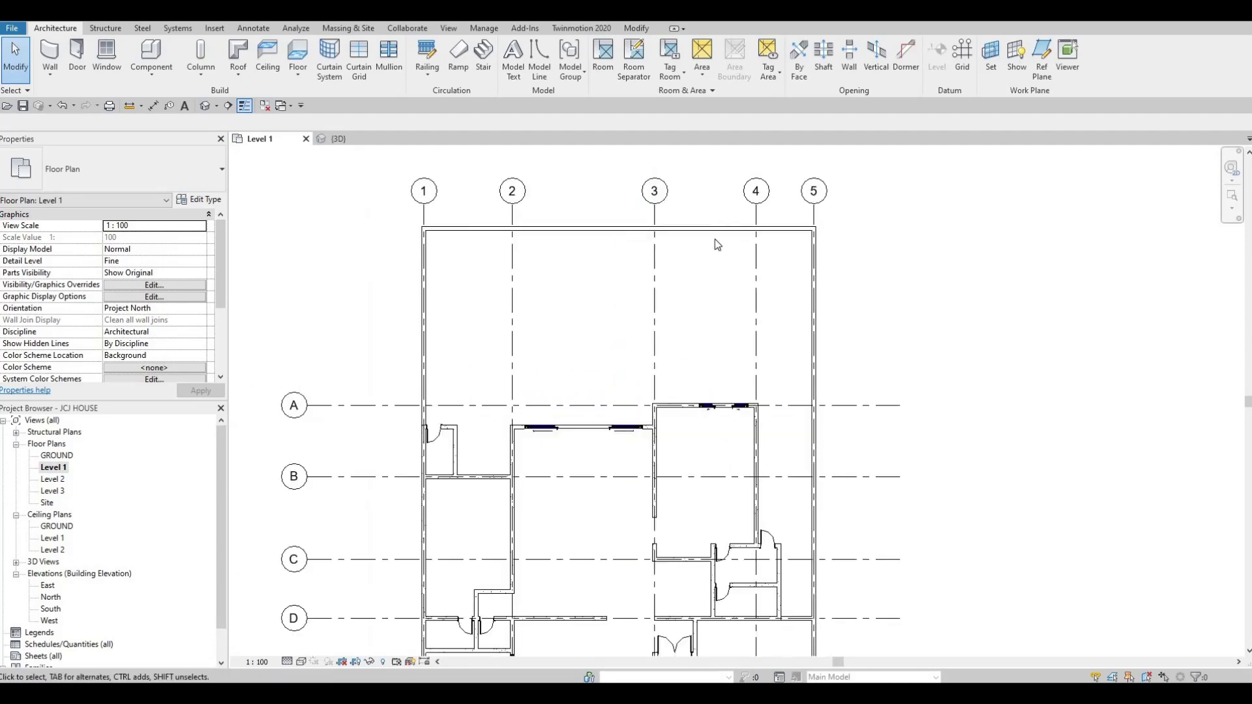
{"action": "middle_click_drag", "start_coordinate": [628, 475], "coordinate": [681, 304]}
{"action": "scroll", "coordinate": [681, 305], "scroll_direction": "down", "scroll_amount": 3}
{"action": "middle_click_drag", "start_coordinate": [611, 224], "coordinate": [553, 393]}
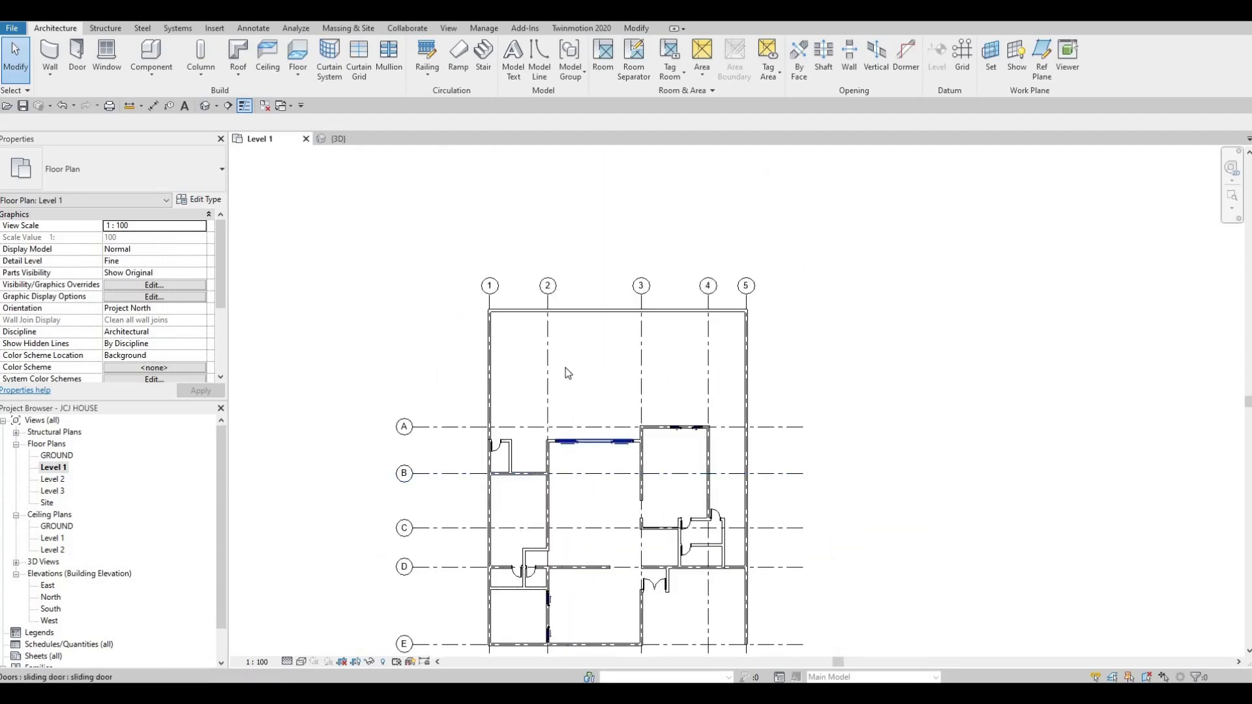
{"action": "middle_click_drag", "start_coordinate": [573, 437], "coordinate": [558, 384]}
{"action": "scroll", "coordinate": [558, 387], "scroll_direction": "up", "scroll_amount": 1}
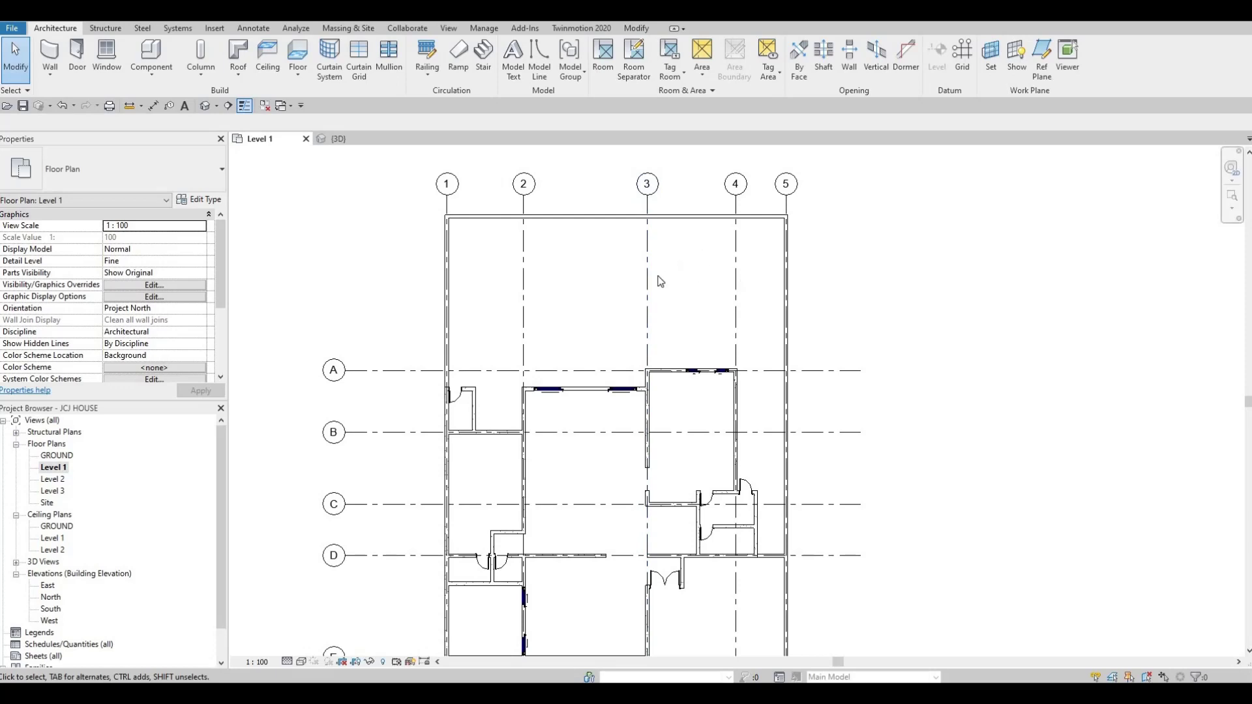
{"action": "middle_click_drag", "start_coordinate": [669, 282], "coordinate": [681, 273]}
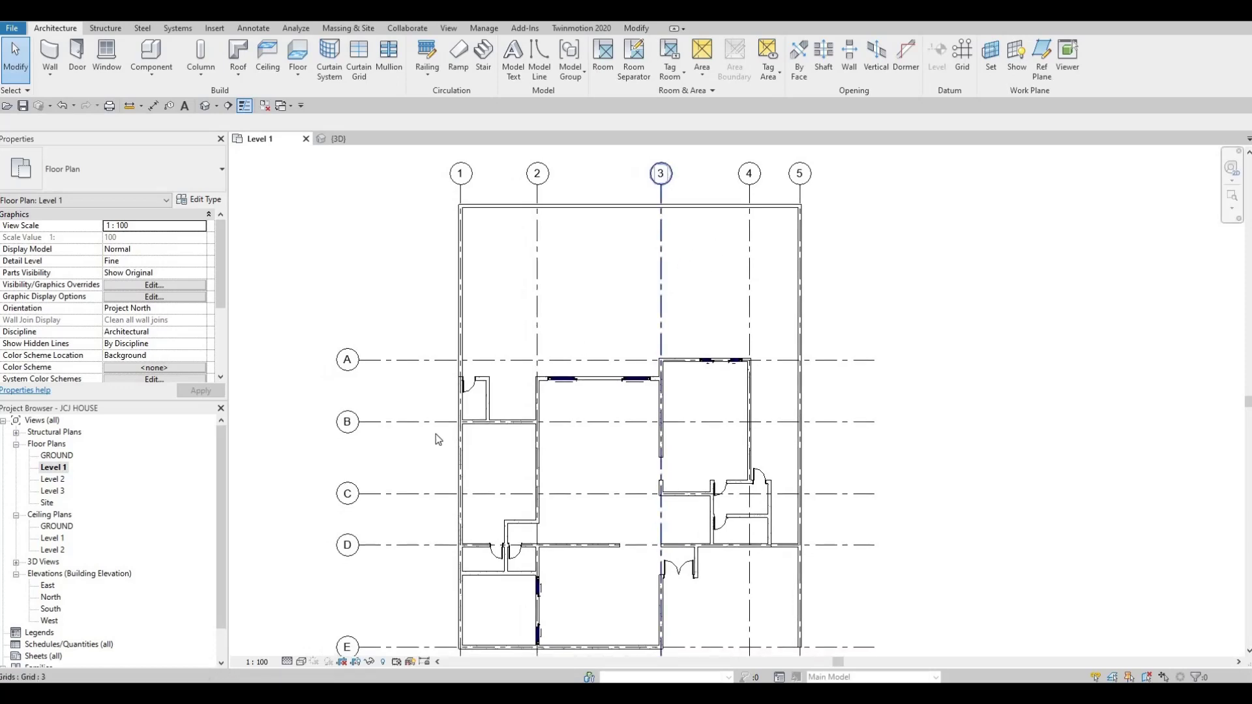
Step: In the GROUND floor plan, move the bubbles of grids 1 to 5 and their dimension strings outward, clear of the rear border wall
{"action": "double_click", "coordinate": [57, 455]}
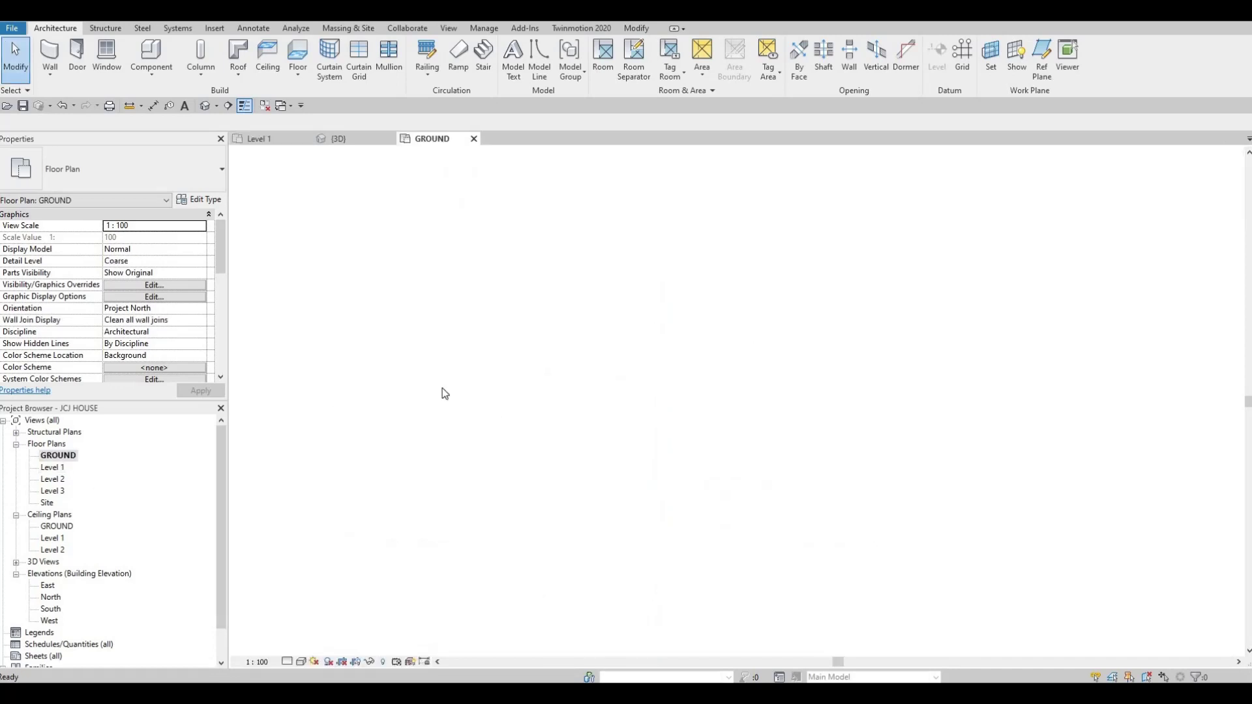
{"action": "middle_click_drag", "start_coordinate": [427, 239], "coordinate": [459, 326]}
{"action": "scroll", "coordinate": [459, 326], "scroll_direction": "up", "scroll_amount": 1}
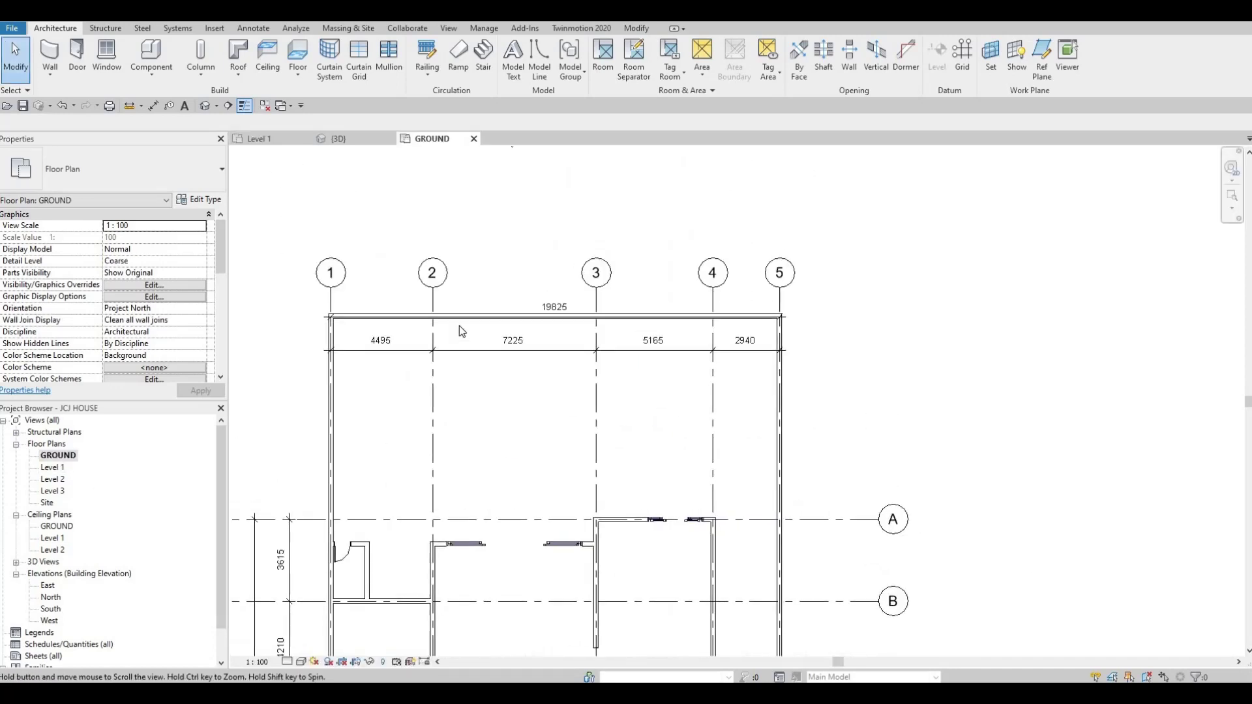
{"action": "scroll", "coordinate": [460, 327], "scroll_direction": "down", "scroll_amount": 1}
{"action": "left_click", "coordinate": [460, 329]}
{"action": "left_click_drag", "start_coordinate": [461, 320], "coordinate": [459, 274]}
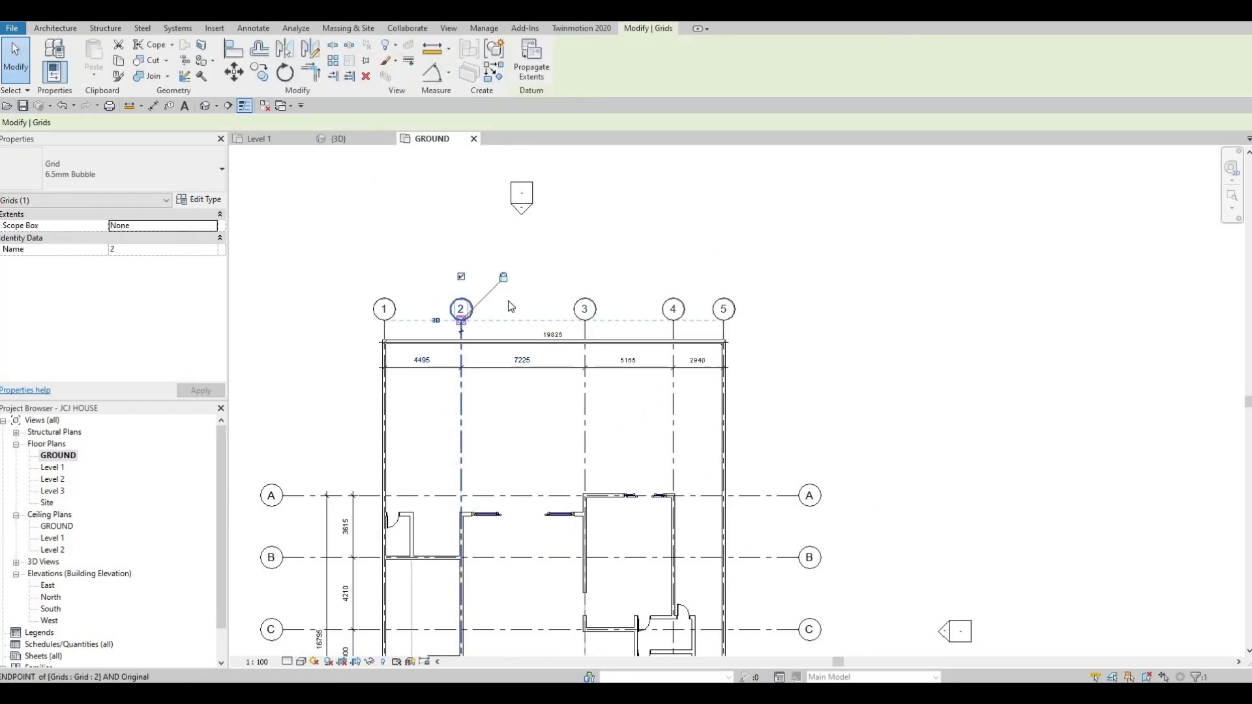
{"action": "key", "text": "Escape"}
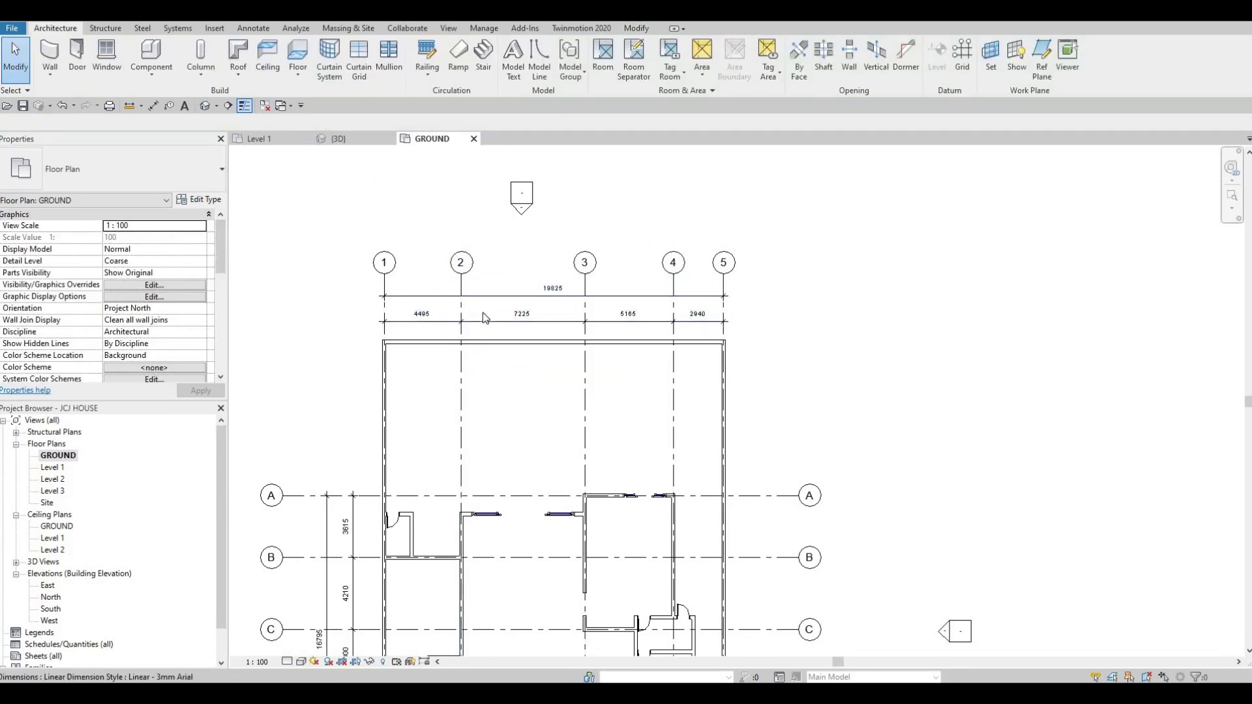
Step: Select the chain of walls connected to the rear border wall, set their base constraint to GROUND, and apply it
{"action": "middle_click_drag", "start_coordinate": [482, 332], "coordinate": [502, 261]}
{"action": "scroll", "coordinate": [533, 293], "scroll_direction": "down", "scroll_amount": 1}
{"action": "scroll", "coordinate": [489, 299], "scroll_direction": "up", "scroll_amount": 3}
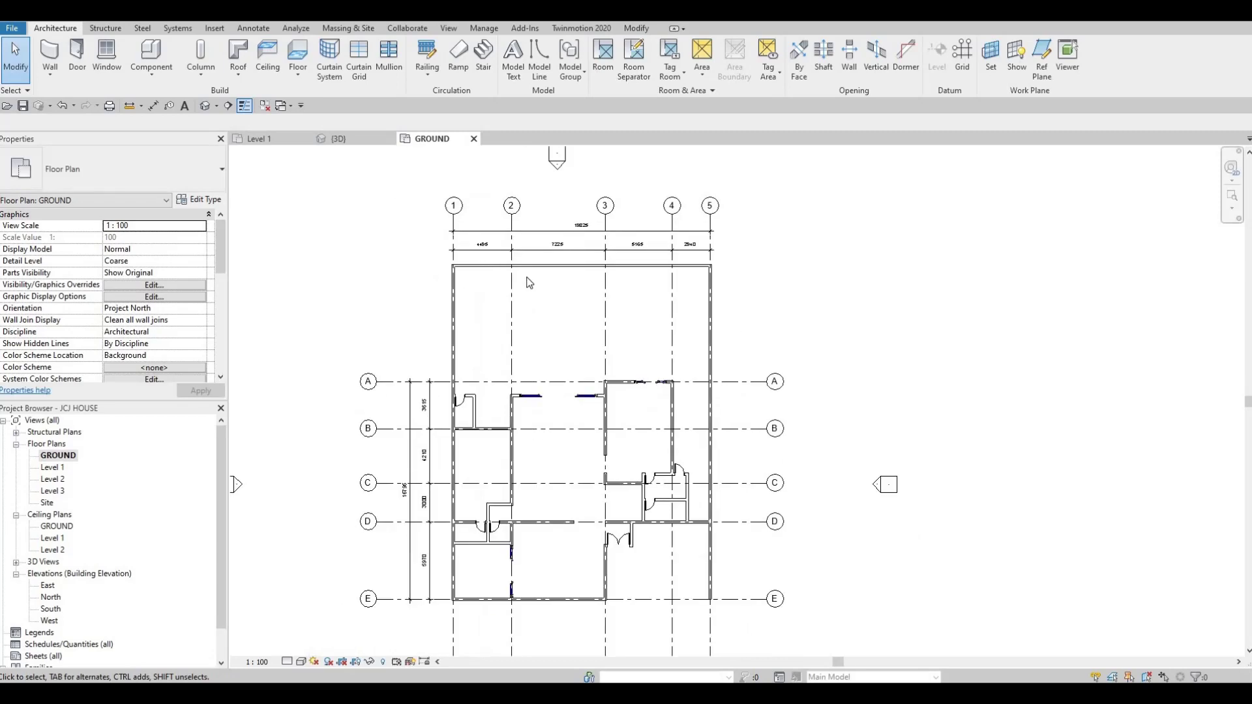
{"action": "middle_click_drag", "start_coordinate": [419, 320], "coordinate": [466, 300]}
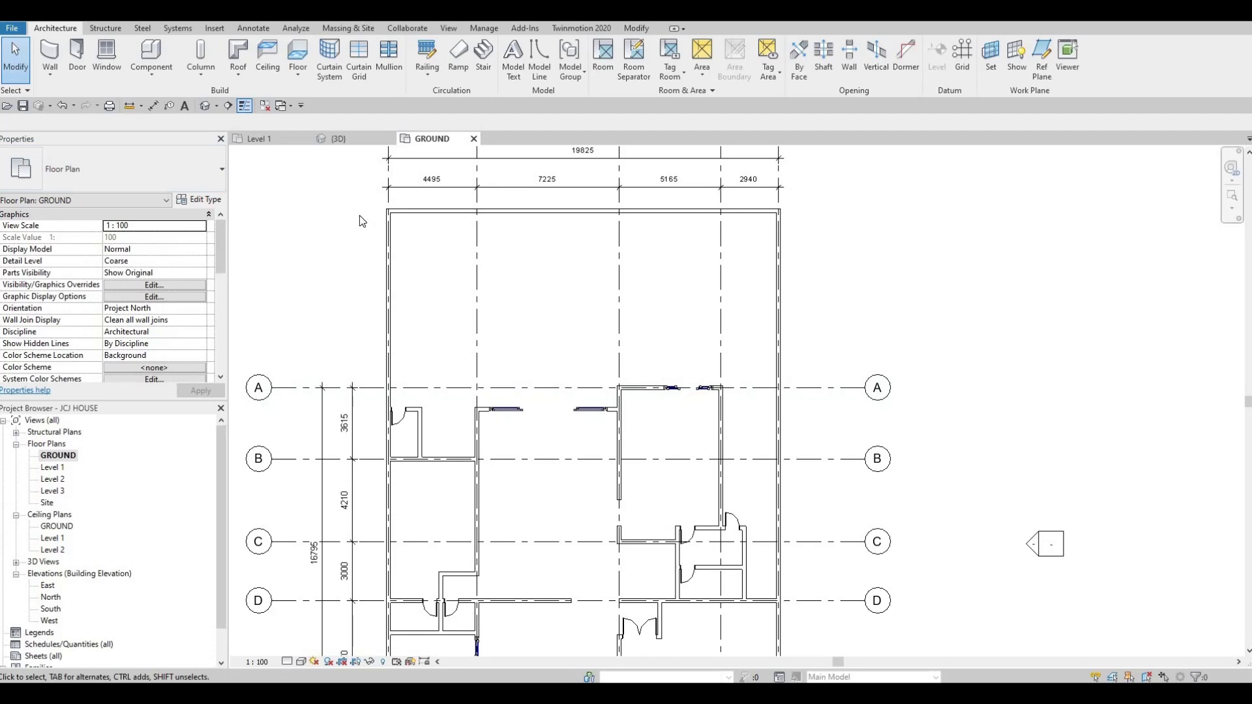
{"action": "key", "text": "Tab"}
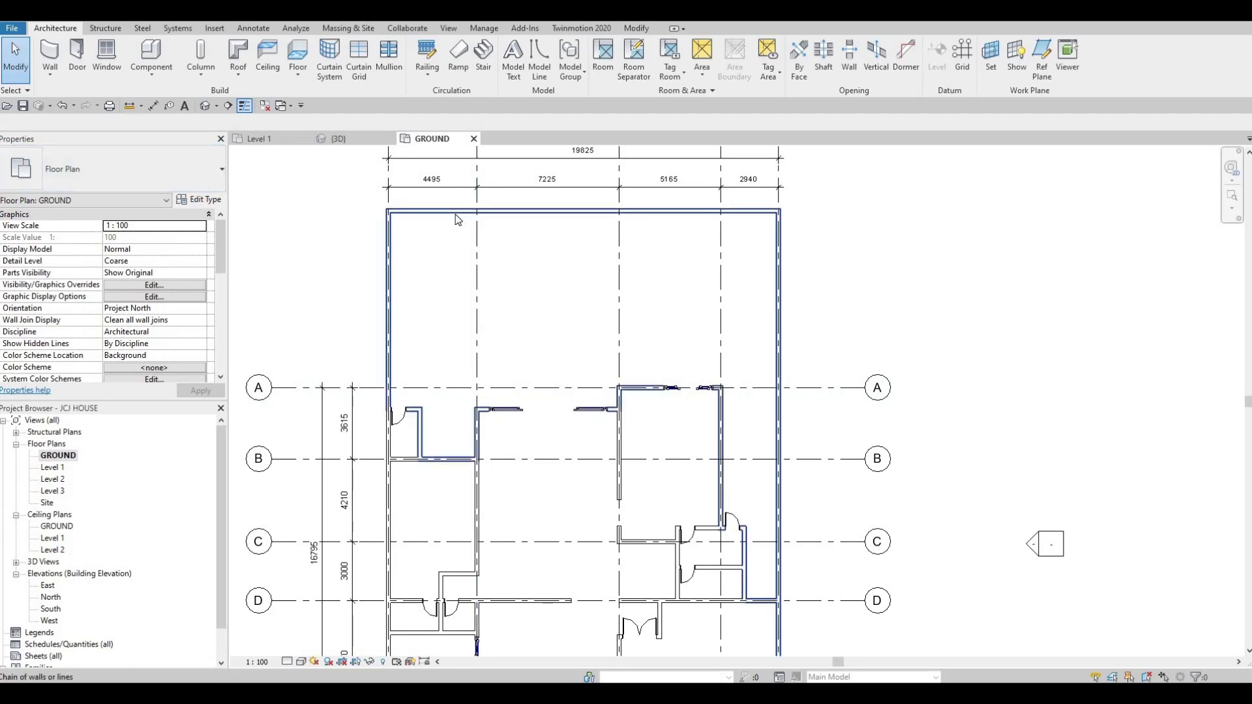
{"action": "left_click", "coordinate": [418, 229]}
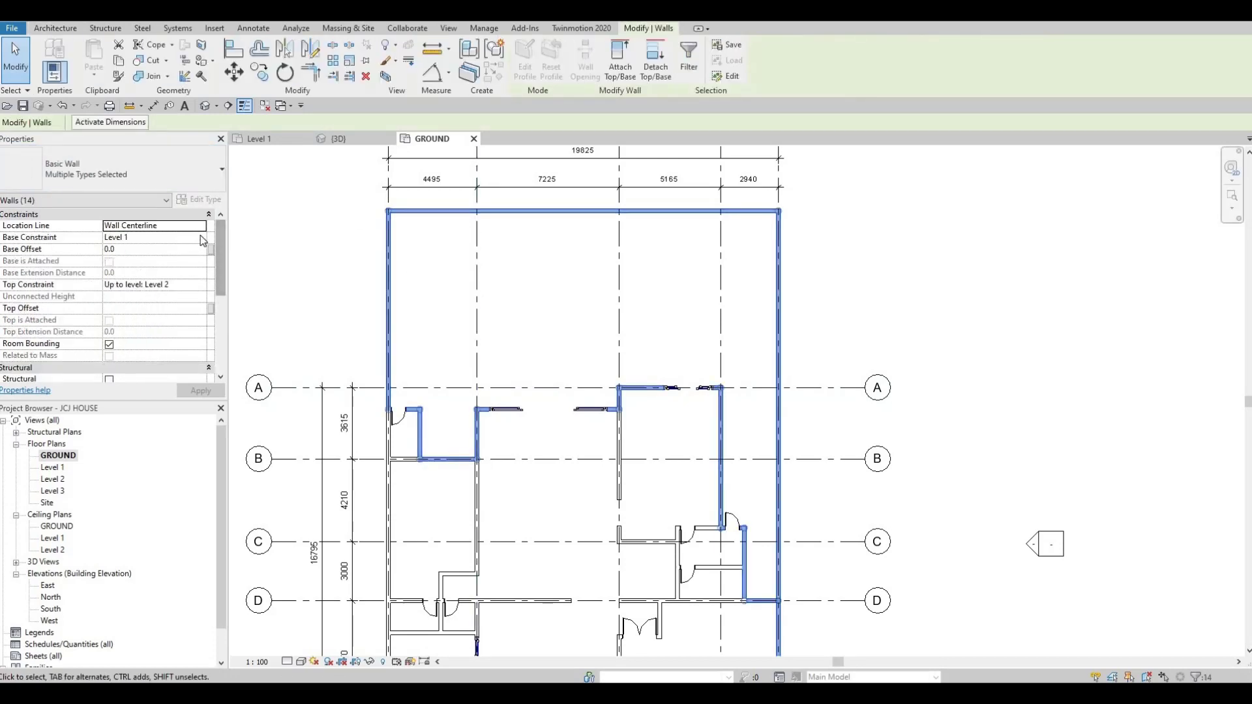
{"action": "left_click", "coordinate": [200, 239]}
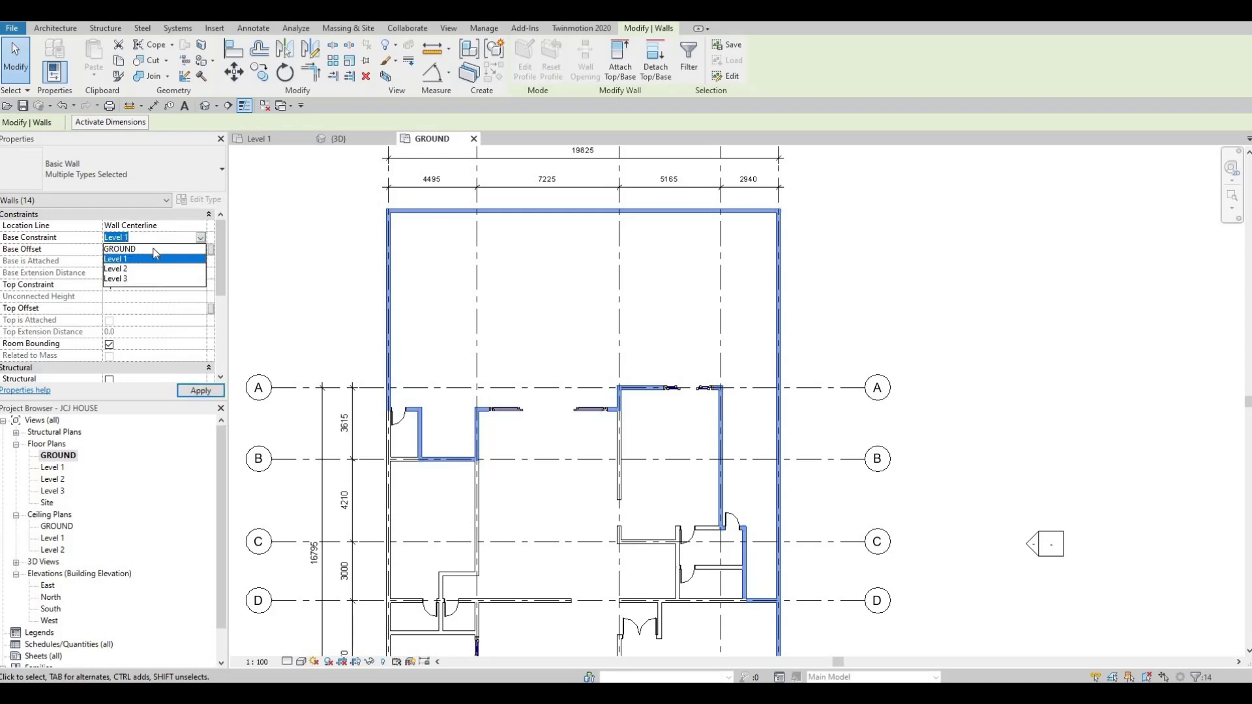
{"action": "left_click", "coordinate": [130, 248]}
{"action": "left_click", "coordinate": [194, 391]}
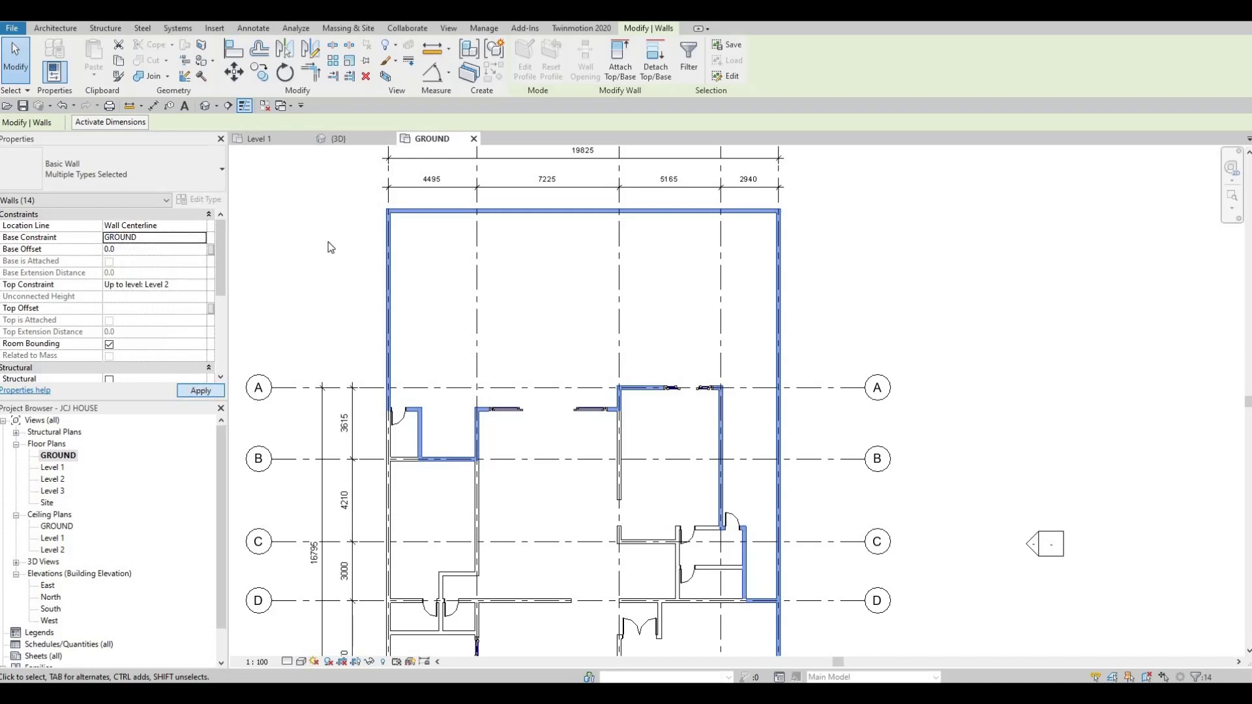
Step: In the Level 1 floor plan, select the whole house inside the border and filter out Doors so only Walls stay selected
{"action": "left_click", "coordinate": [259, 139]}
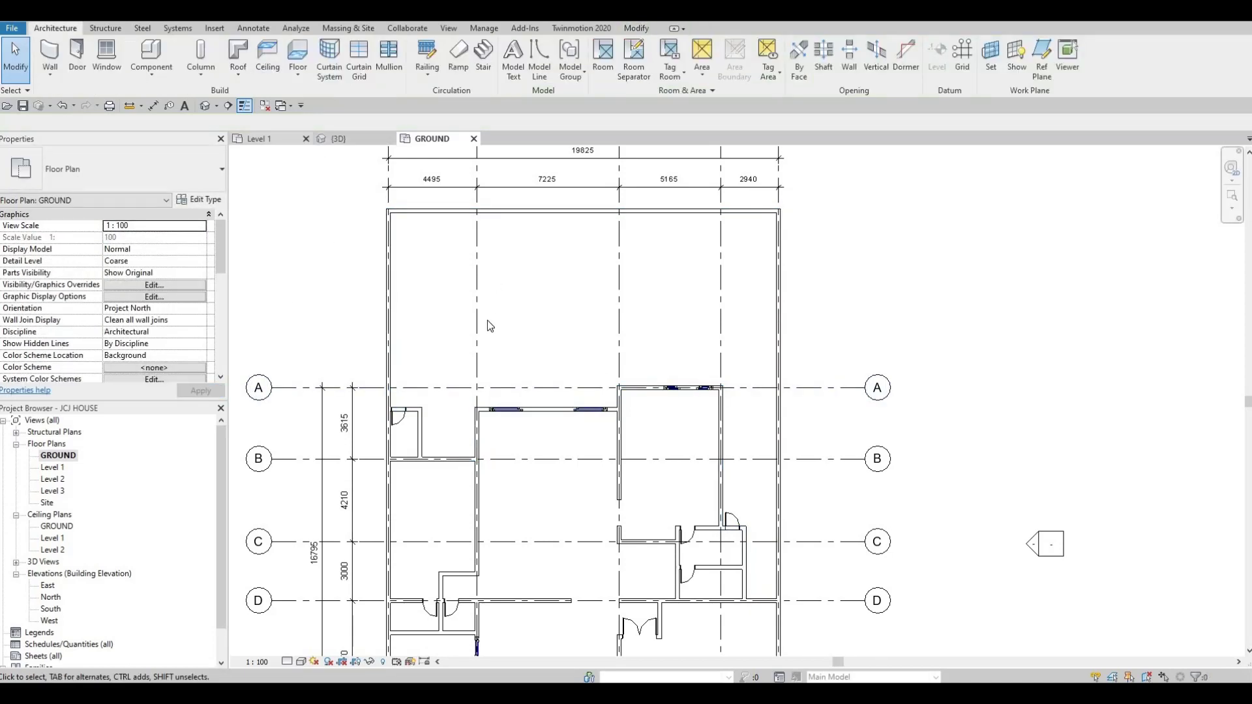
{"action": "scroll", "coordinate": [436, 304], "scroll_direction": "down", "scroll_amount": 1}
{"action": "left_click_drag", "start_coordinate": [436, 299], "coordinate": [756, 620]}
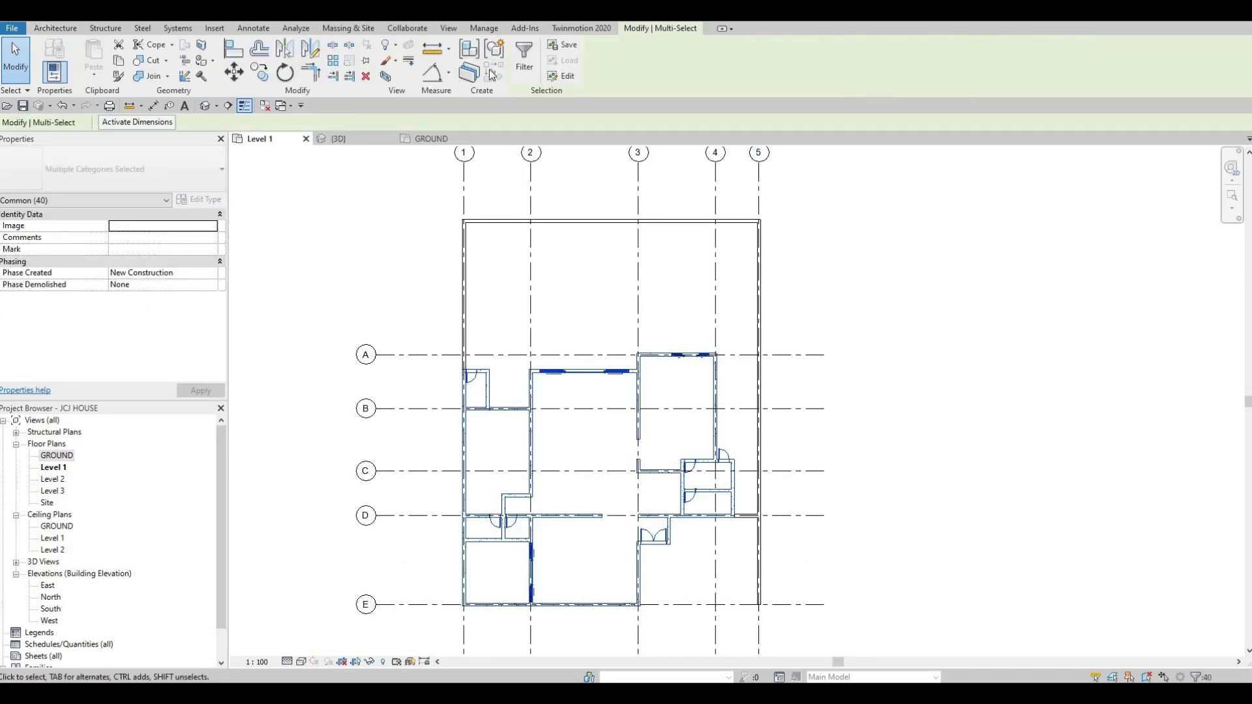
{"action": "left_click", "coordinate": [523, 62]}
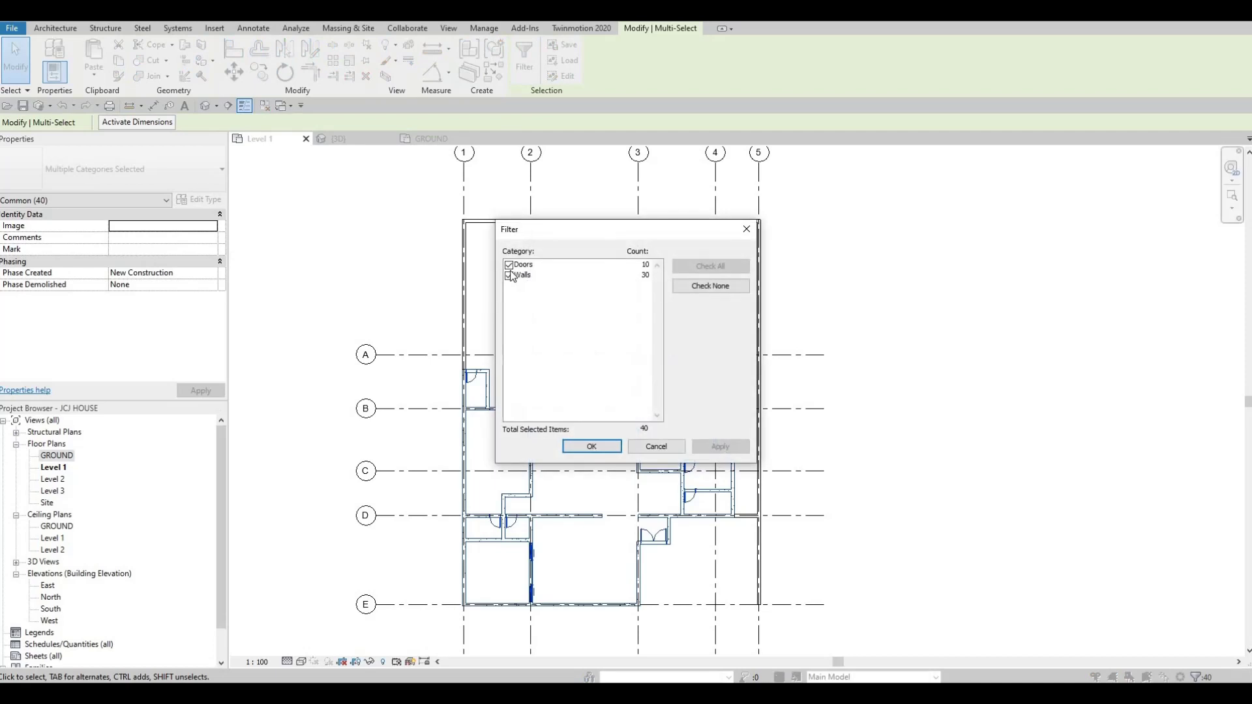
{"action": "left_click", "coordinate": [510, 264]}
{"action": "left_click", "coordinate": [578, 447]}
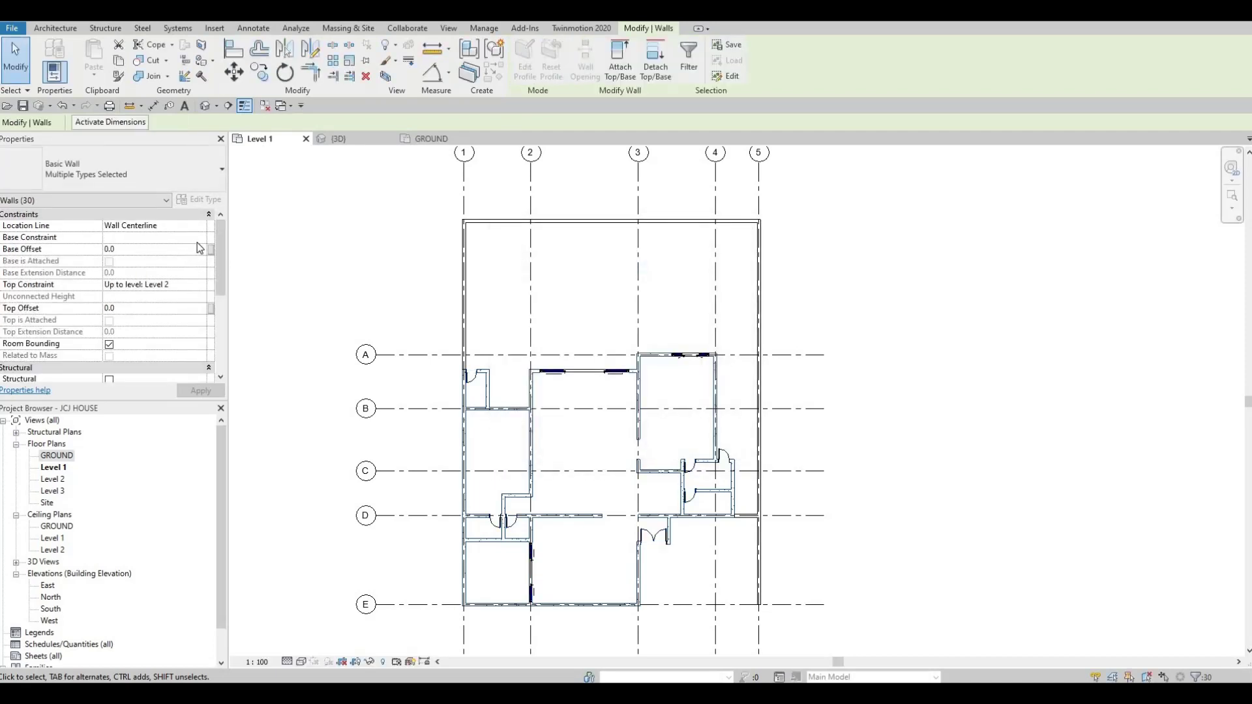
Step: Set the base constraint of the selected house walls to GROUND and clear the selection
{"action": "left_click", "coordinate": [197, 240]}
{"action": "left_click", "coordinate": [143, 250]}
{"action": "key", "text": "Escape"}
Step: Inspect the house and border walls in the 3D view from the front, rear and side
{"action": "left_click", "coordinate": [204, 105]}
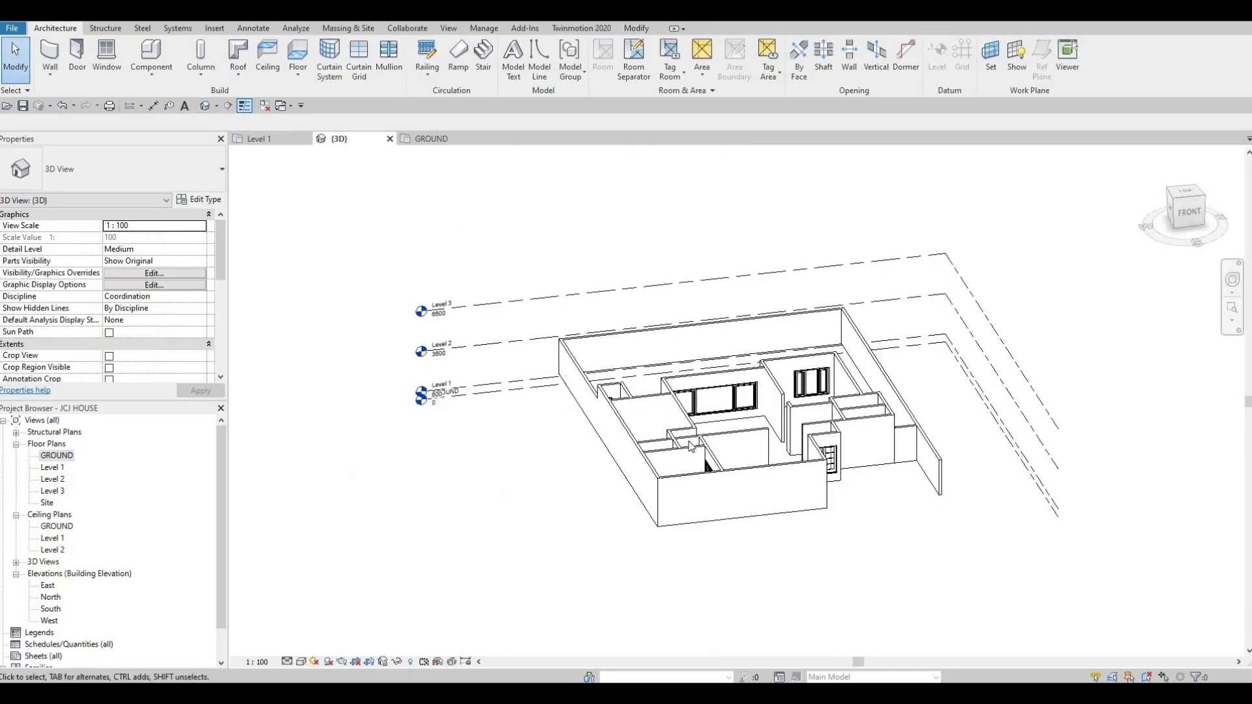
{"action": "middle_click_drag", "start_coordinate": [691, 484], "coordinate": [770, 490], "text": "shift"}
{"action": "scroll", "coordinate": [769, 490], "scroll_direction": "up", "scroll_amount": 3}
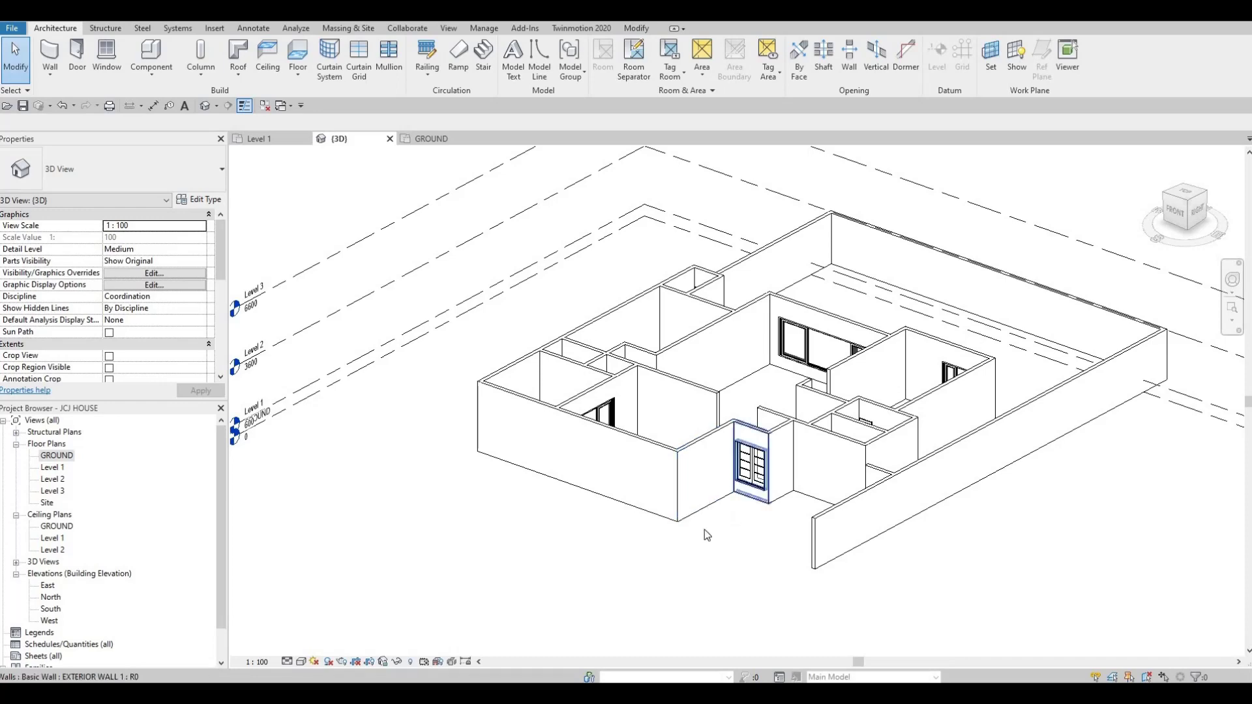
{"action": "mouse_move", "coordinate": [736, 507]}
{"action": "middle_mouse_down", "text": "shift"}
{"action": "mouse_move", "coordinate": [726, 552]}
{"action": "mouse_move", "coordinate": [725, 486]}
{"action": "middle_mouse_up", "text": "shift"}
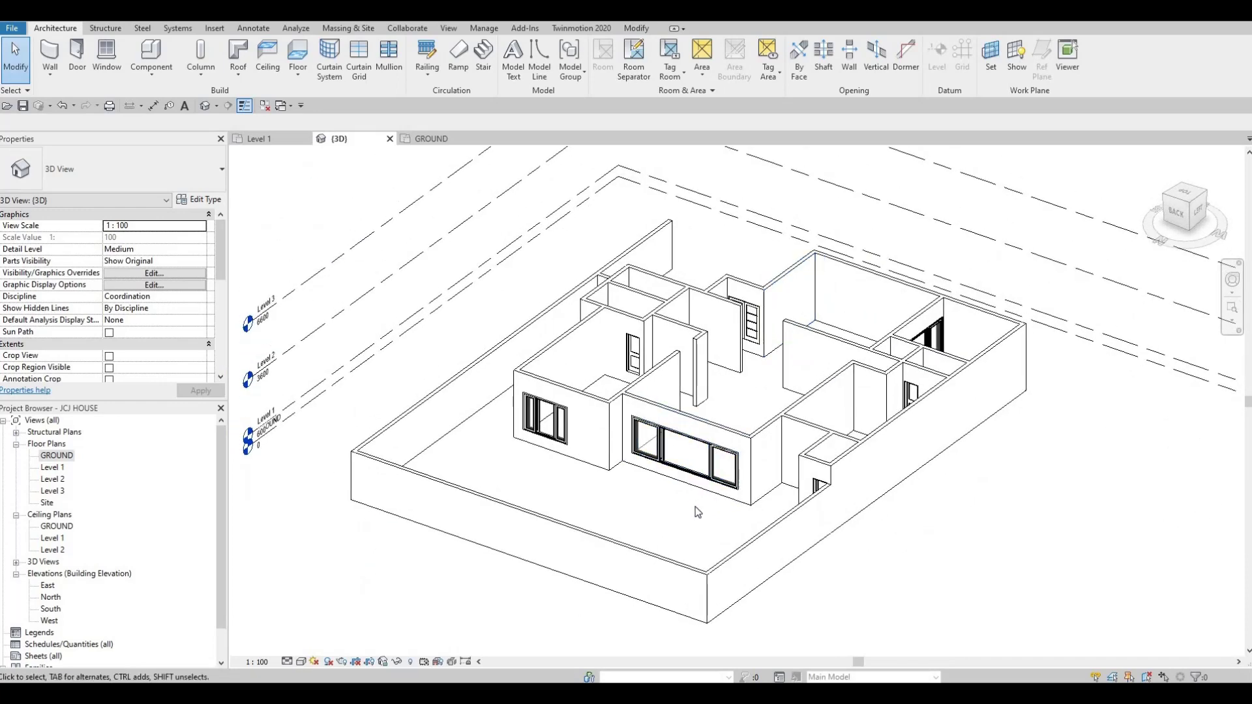
{"action": "middle_click_drag", "start_coordinate": [724, 463], "coordinate": [596, 496], "text": "shift"}
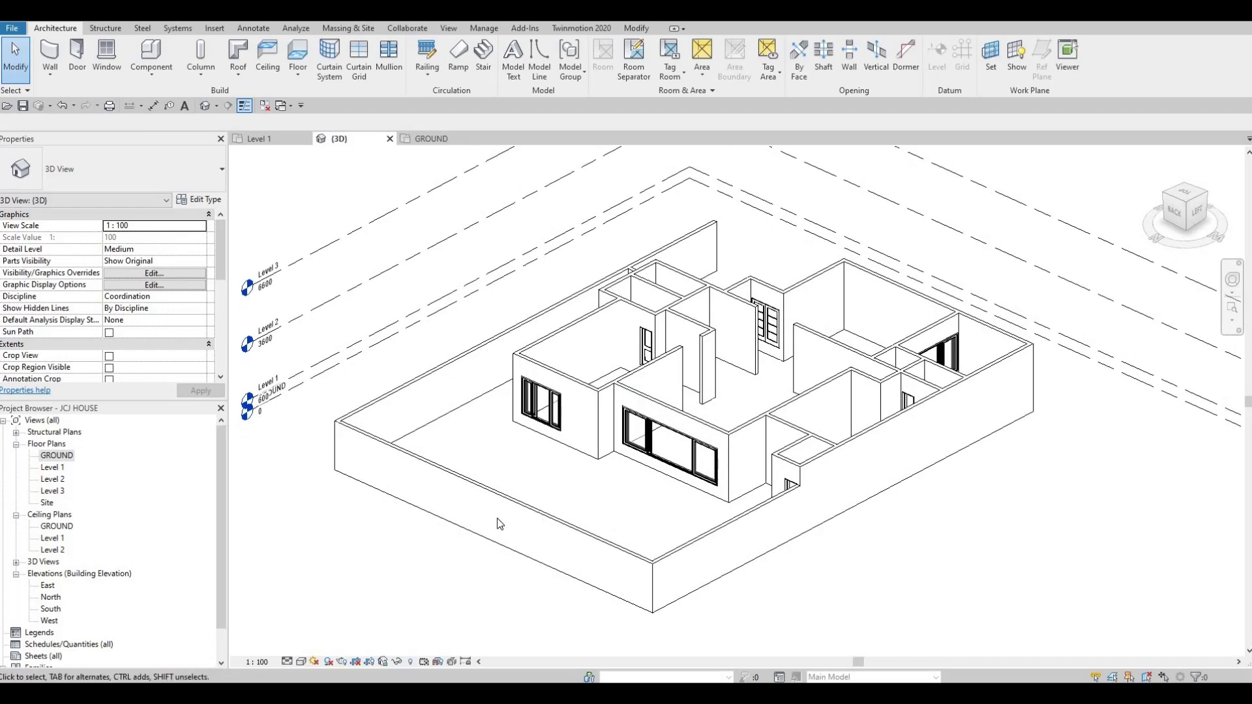
{"action": "middle_click_drag", "start_coordinate": [570, 429], "coordinate": [603, 419], "text": "shift"}
{"action": "scroll", "coordinate": [541, 394], "scroll_direction": "up", "scroll_amount": 3}
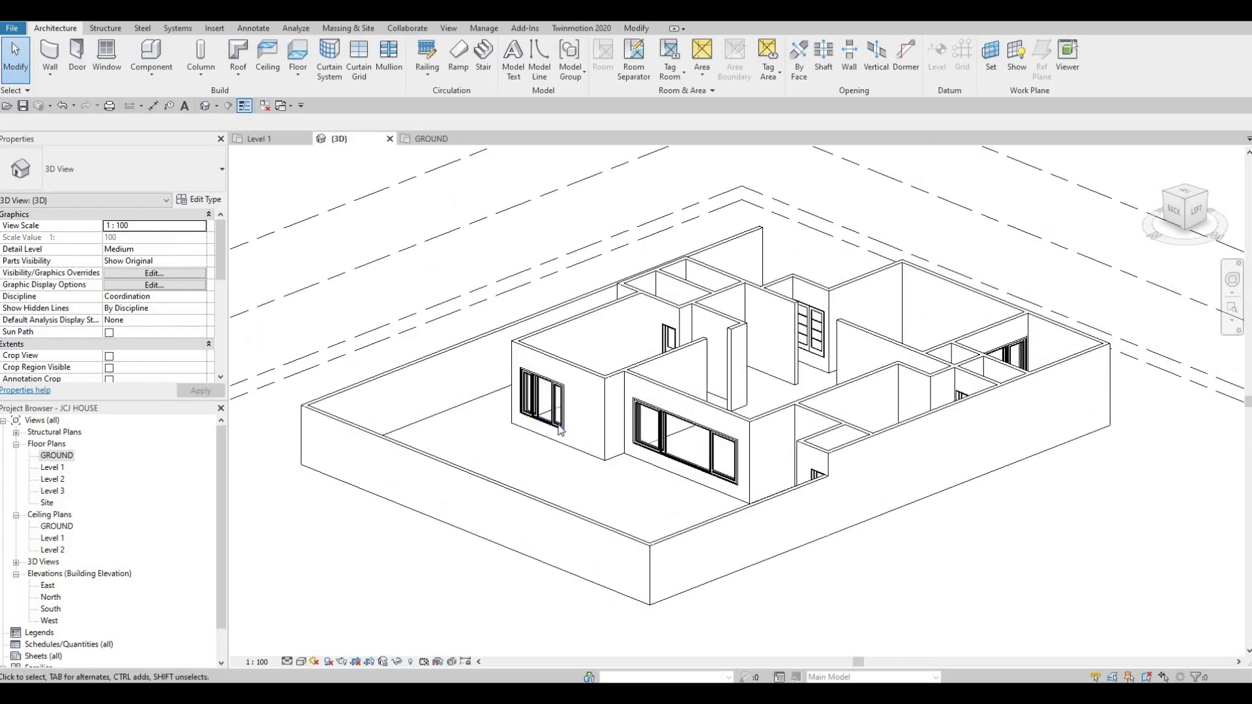
{"action": "middle_click_drag", "start_coordinate": [519, 432], "coordinate": [158, 465], "text": "shift"}
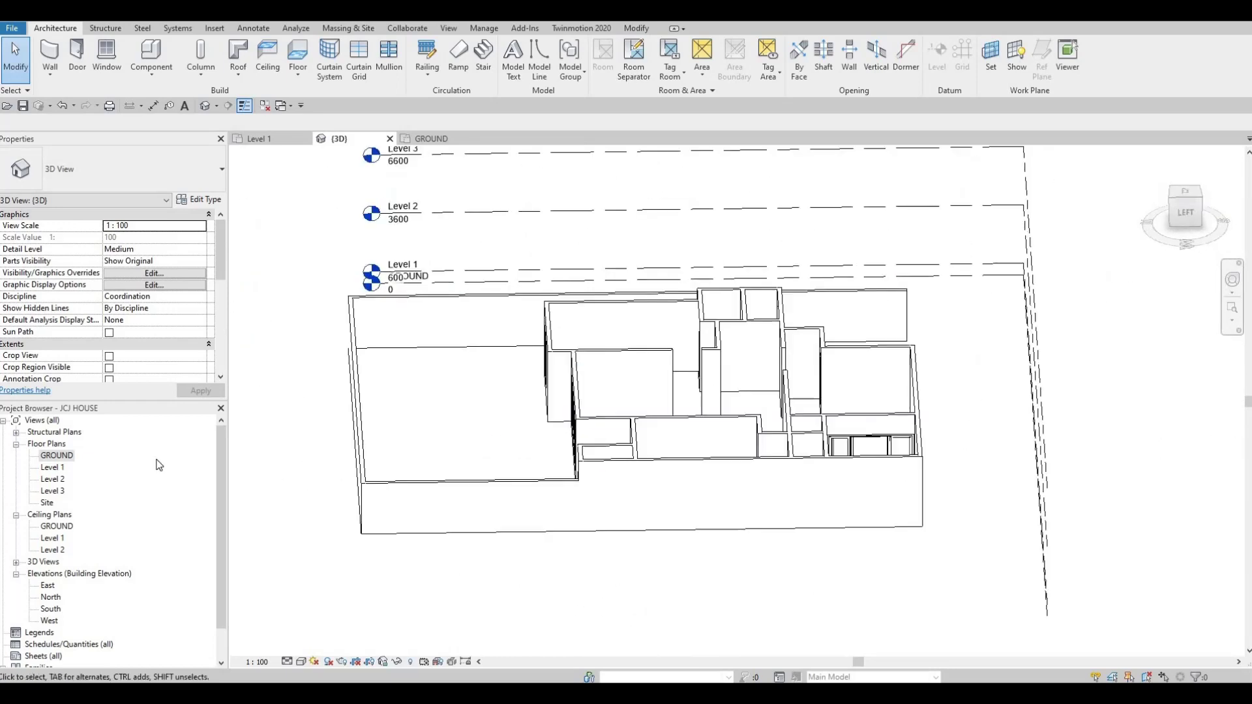
Step: Open the GROUND floor plan
{"action": "double_click", "coordinate": [71, 457]}
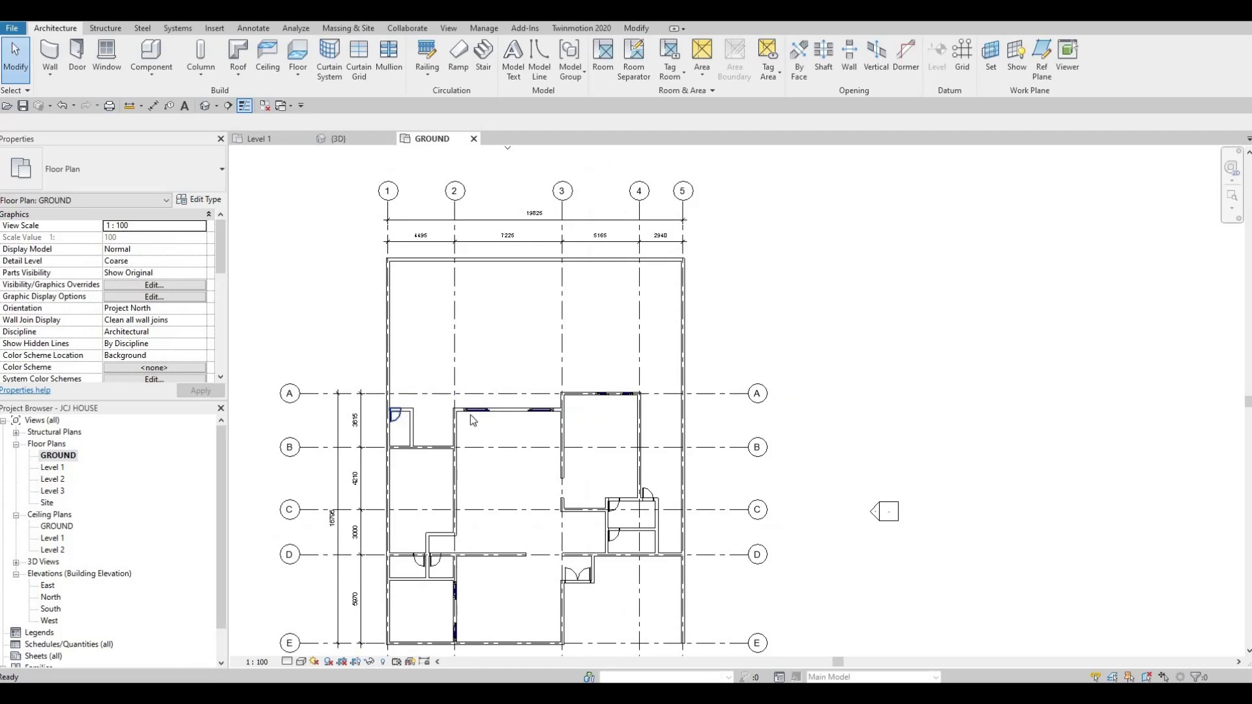
{"action": "scroll", "coordinate": [487, 450], "scroll_direction": "down", "scroll_amount": 1}
{"action": "middle_click_drag", "start_coordinate": [489, 454], "coordinate": [470, 365]}
{"action": "scroll", "coordinate": [457, 283], "scroll_direction": "up", "scroll_amount": 2}
{"action": "middle_click_drag", "start_coordinate": [395, 300], "coordinate": [395, 357]}
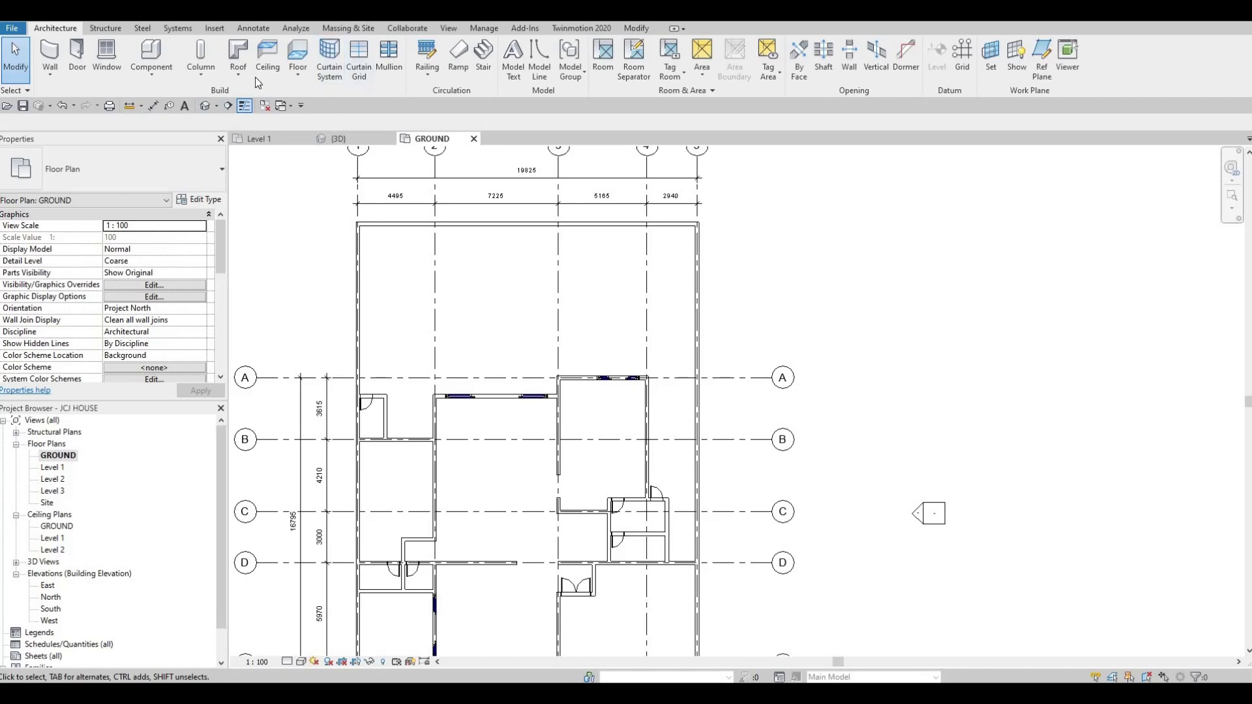
Step: Start a floor and duplicate the Generic Floor - 400mm type as FLOOR 1
{"action": "left_click", "coordinate": [298, 54]}
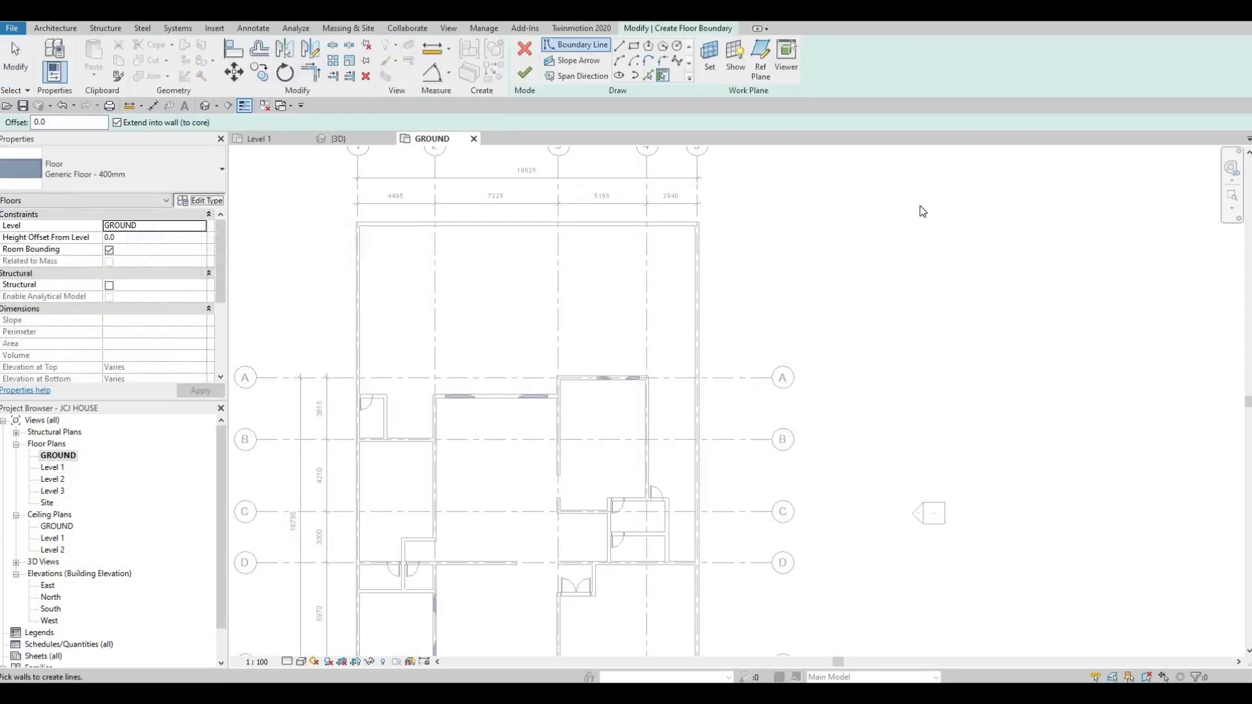
{"action": "left_click", "coordinate": [200, 200]}
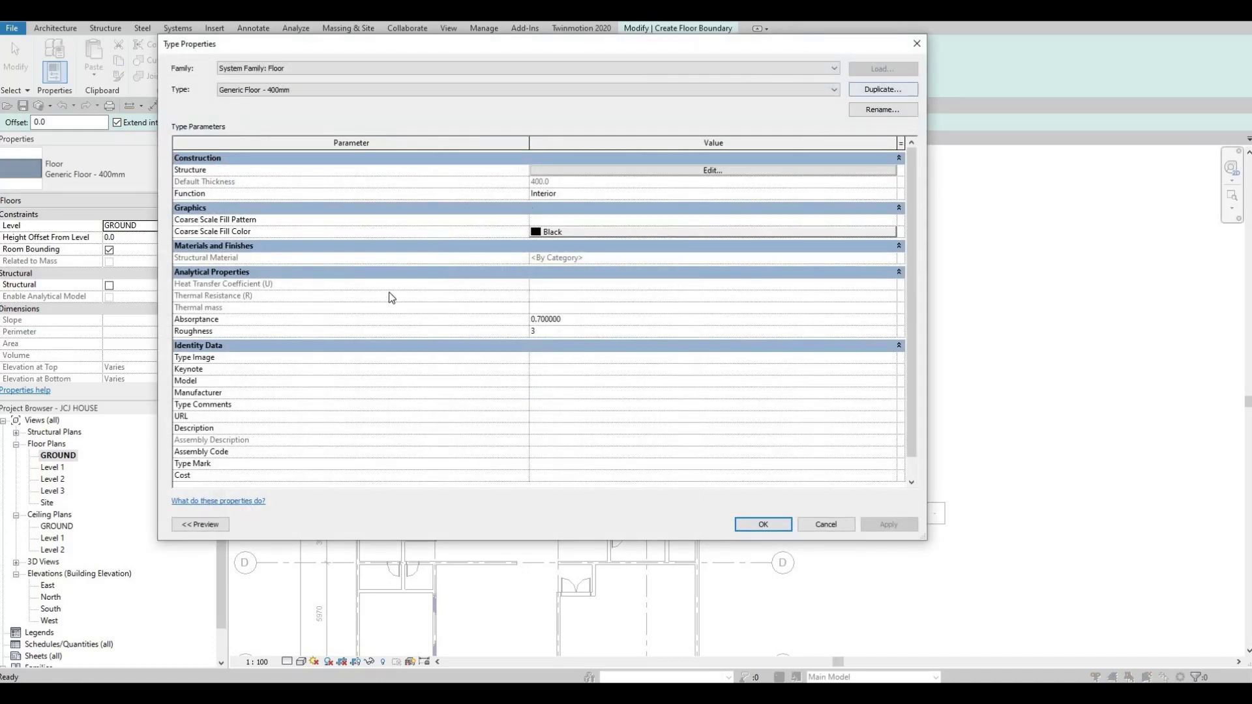
{"action": "left_click", "coordinate": [882, 89]}
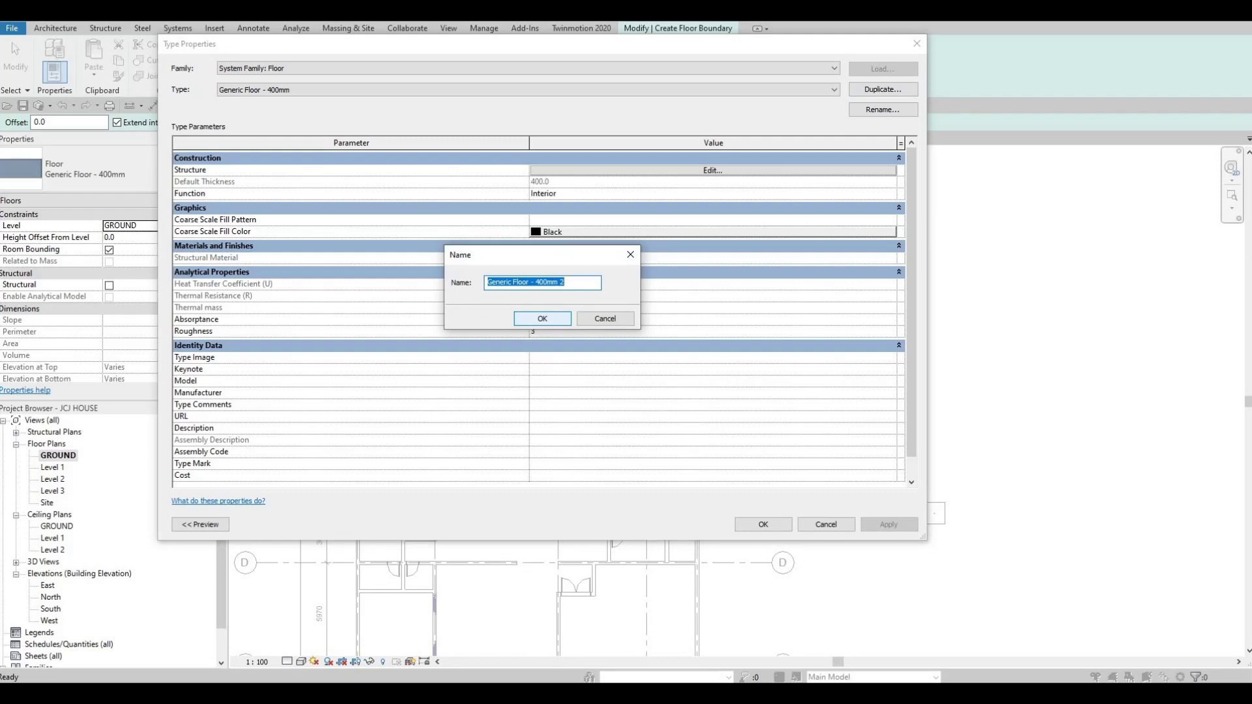
{"action": "type", "text": "FLOOR "}
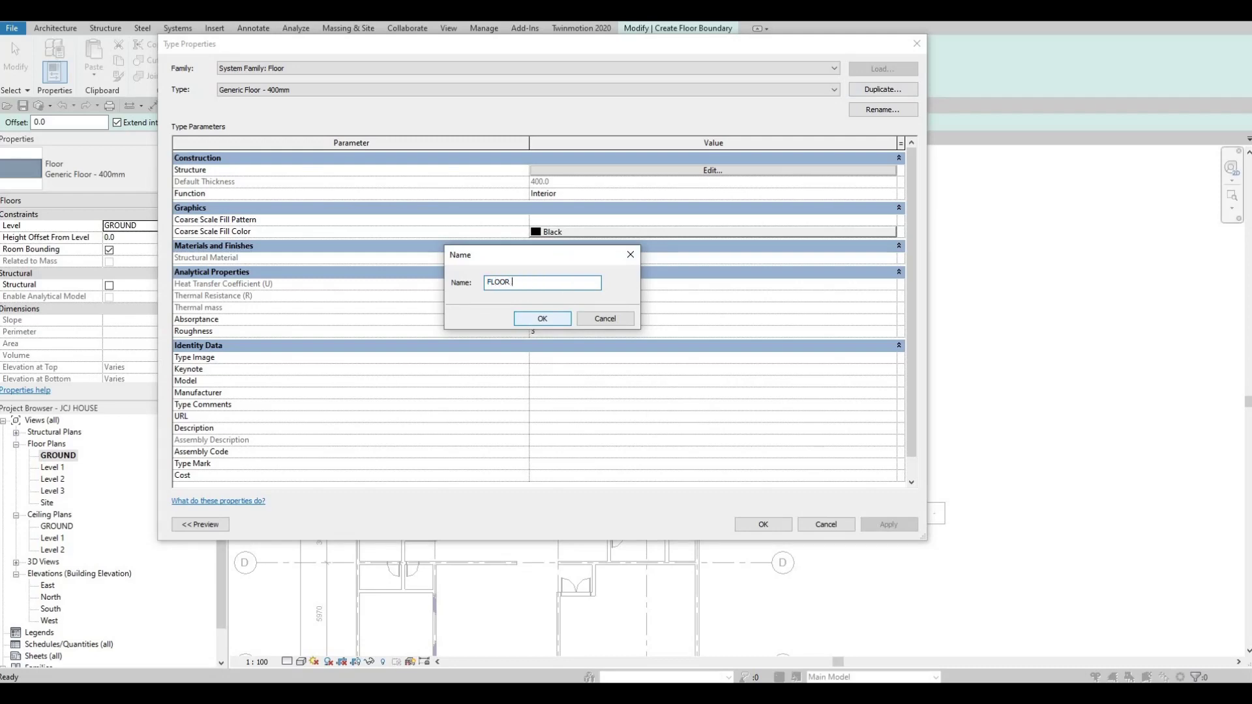
{"action": "type", "text": "1"}
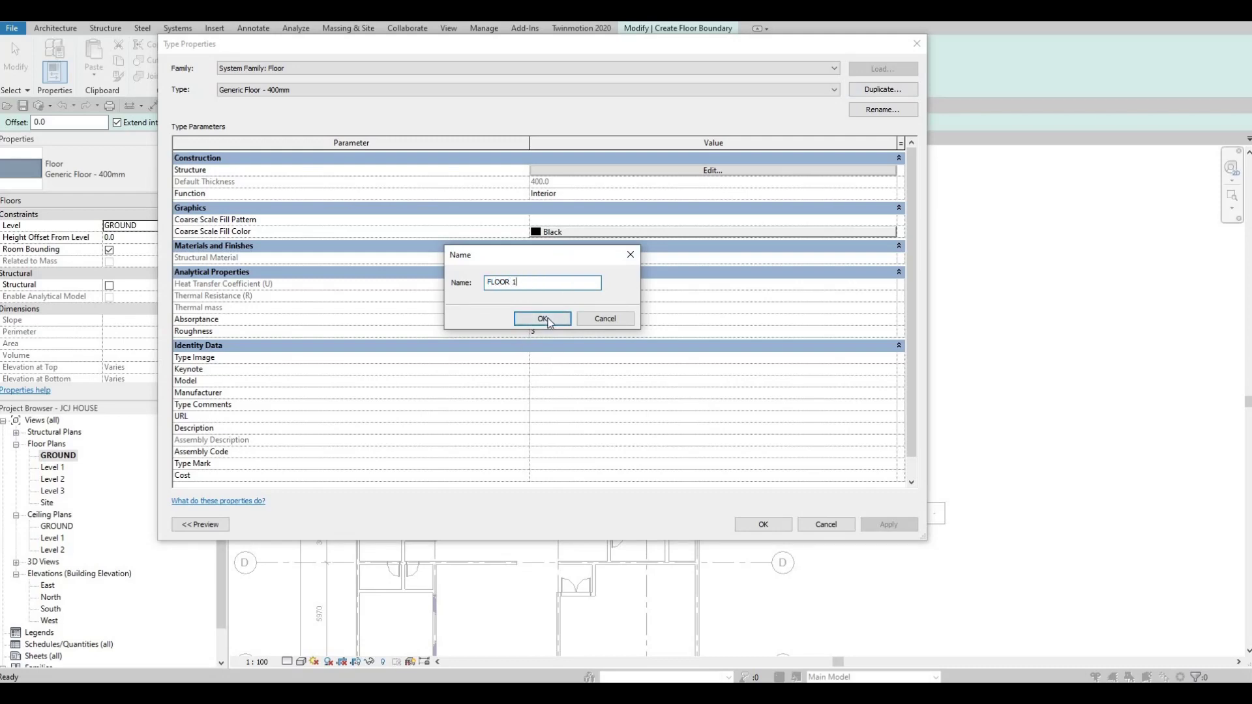
{"action": "left_click", "coordinate": [543, 319]}
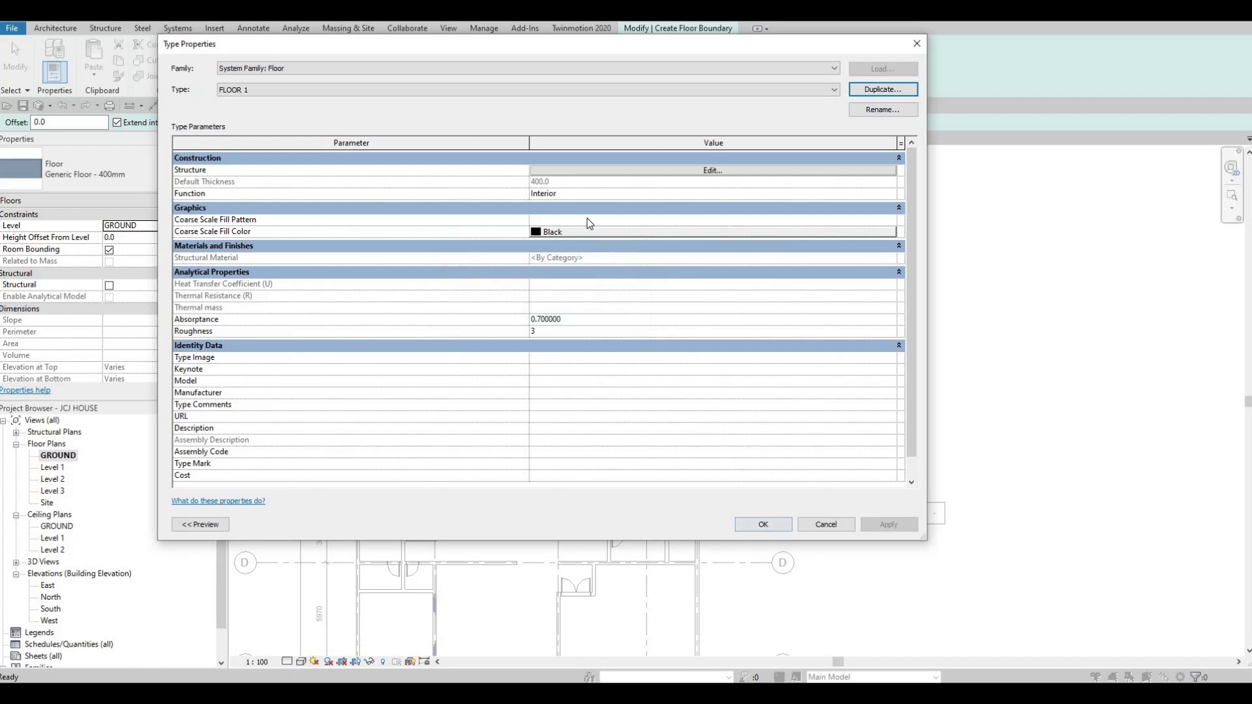
Step: Edit the FLOOR 1 assembly and set the structure layer's thickness to 200 mm
{"action": "left_click", "coordinate": [585, 169]}
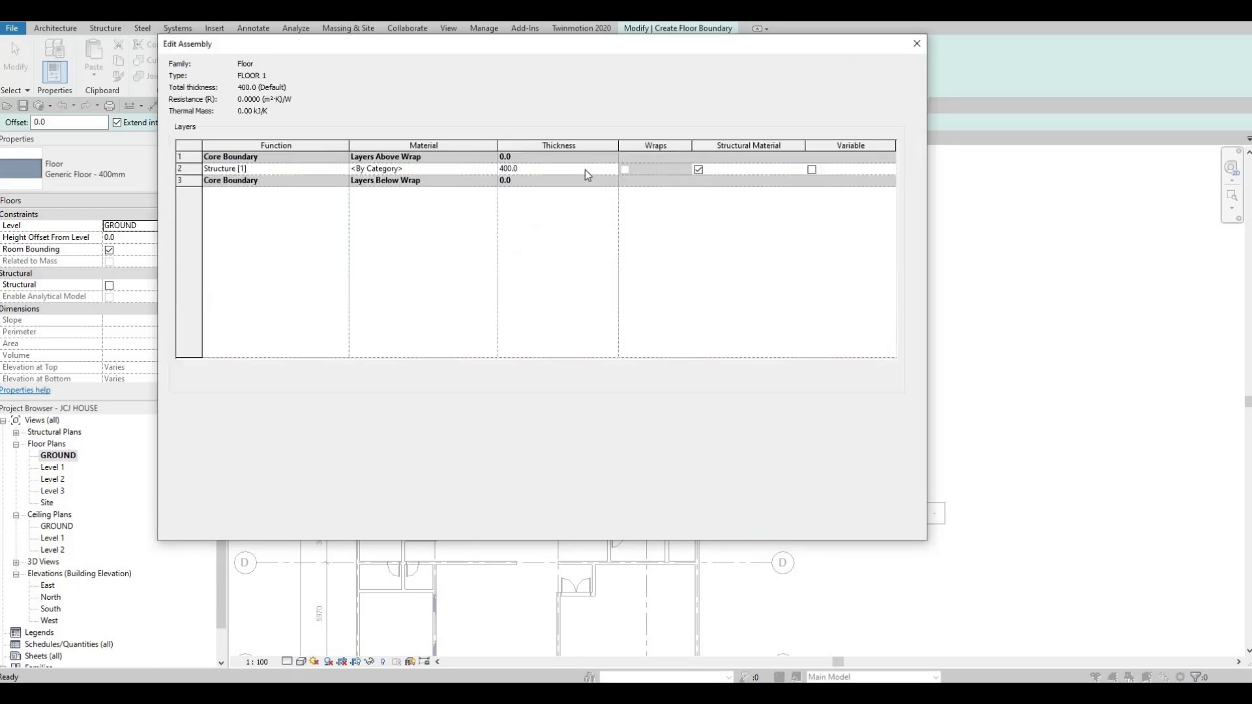
{"action": "left_click", "coordinate": [585, 169]}
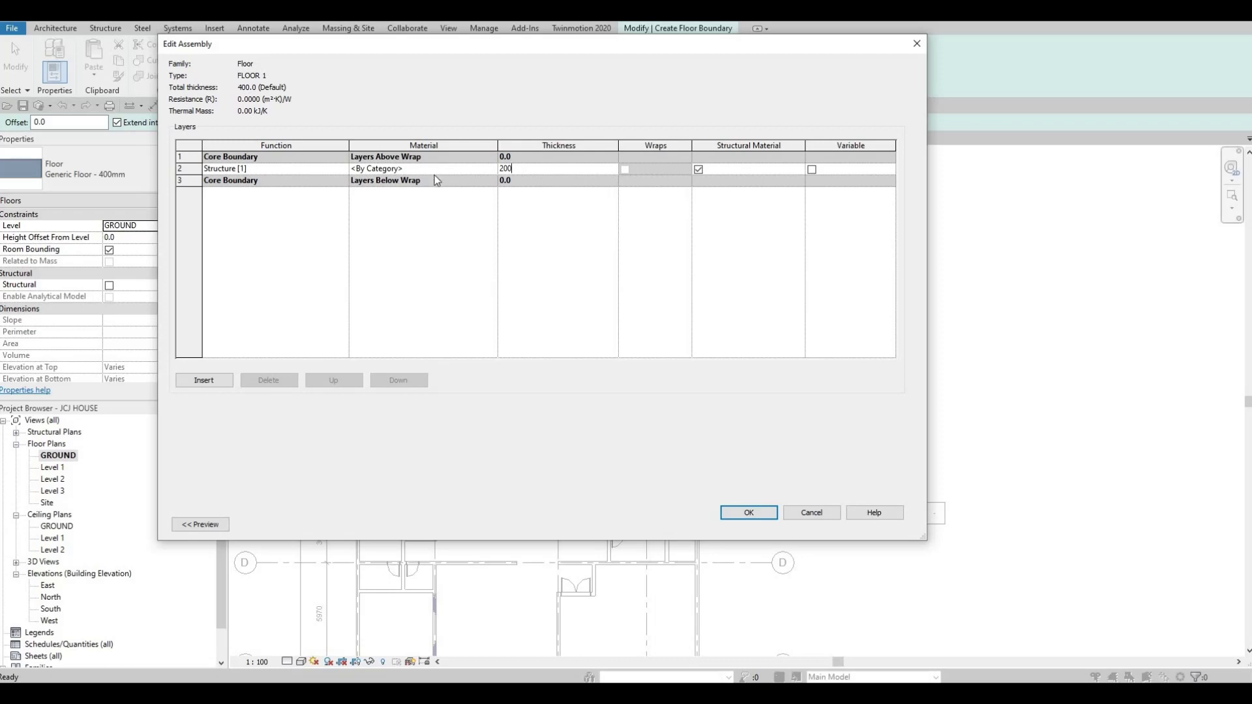
{"action": "left_click", "coordinate": [488, 168]}
Step: Assign Walnut from the AEC wood materials to the structure layer and accept the floor type settings
{"action": "left_click", "coordinate": [493, 168]}
{"action": "scroll", "coordinate": [419, 300], "scroll_direction": "down", "scroll_amount": 5}
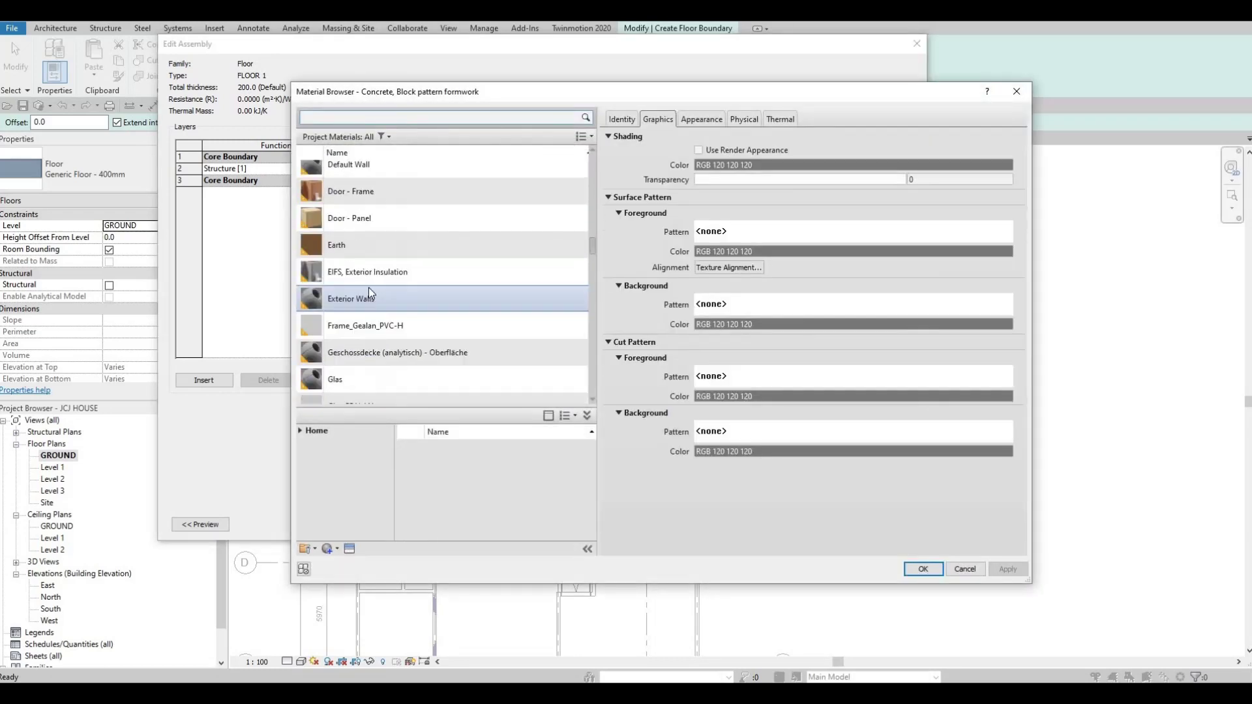
{"action": "left_click", "coordinate": [357, 251]}
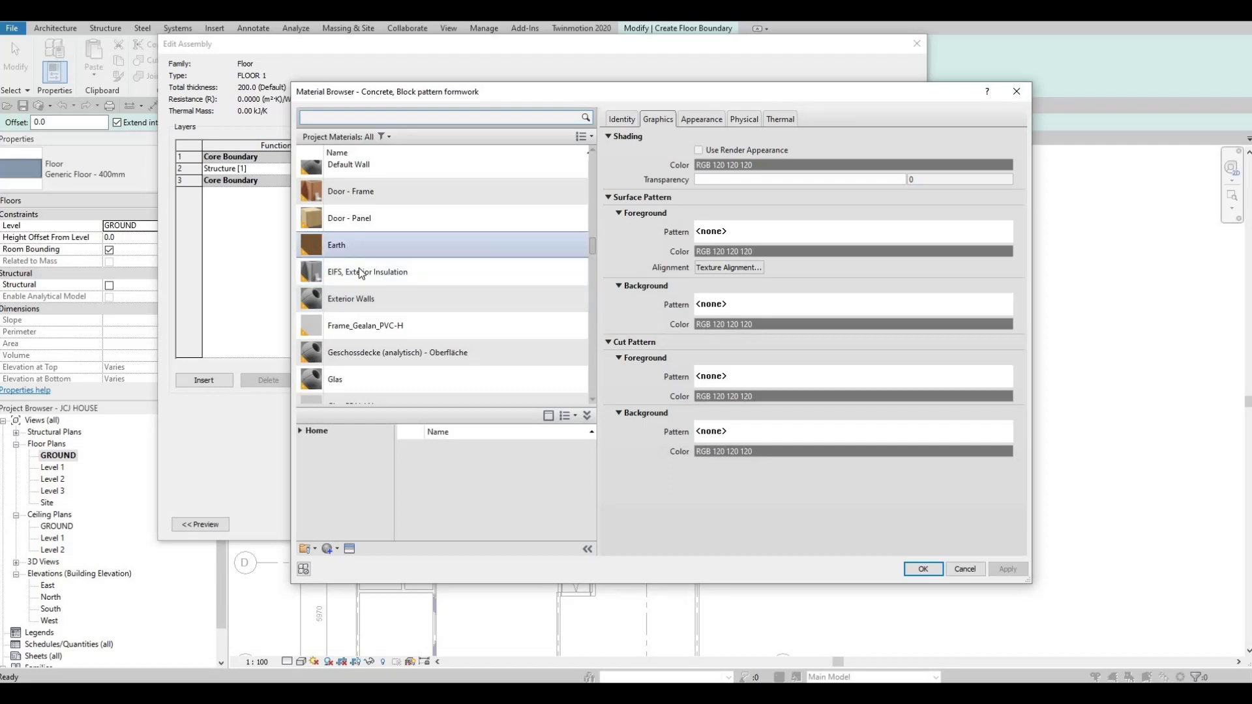
{"action": "scroll", "coordinate": [326, 339], "scroll_direction": "up", "scroll_amount": 1}
{"action": "scroll", "coordinate": [303, 404], "scroll_direction": "down", "scroll_amount": 4}
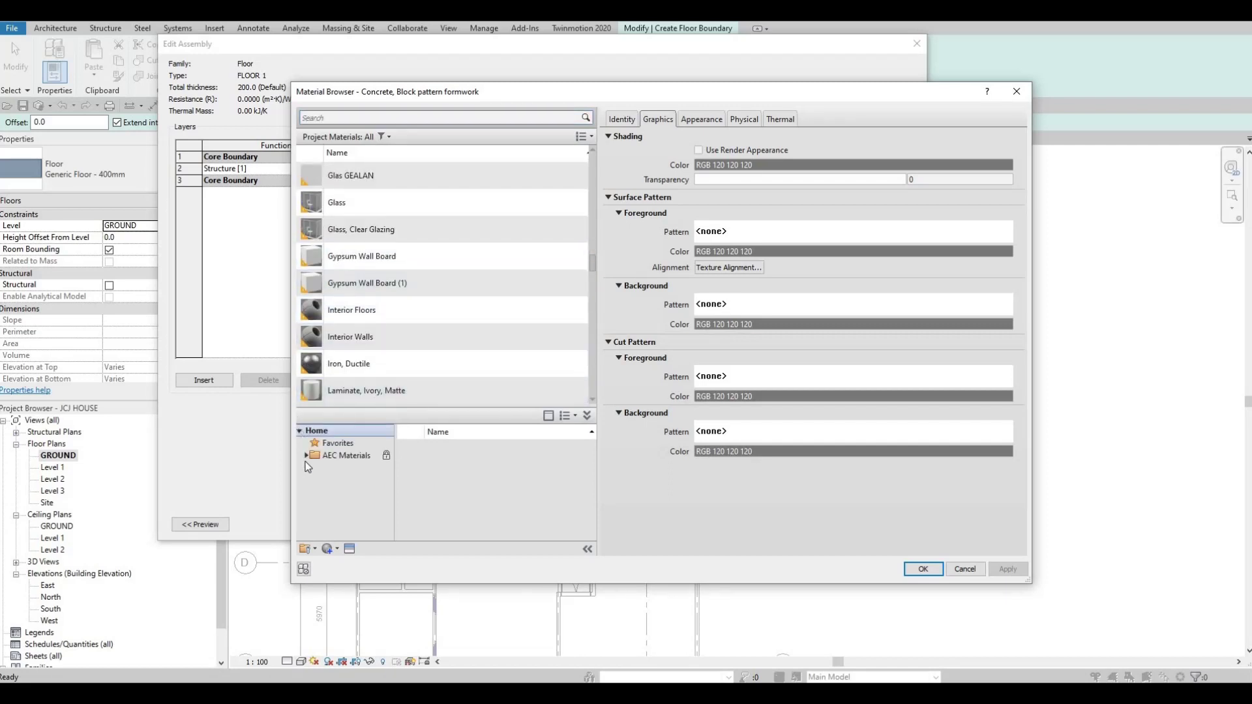
{"action": "scroll", "coordinate": [351, 506], "scroll_direction": "down", "scroll_amount": 3}
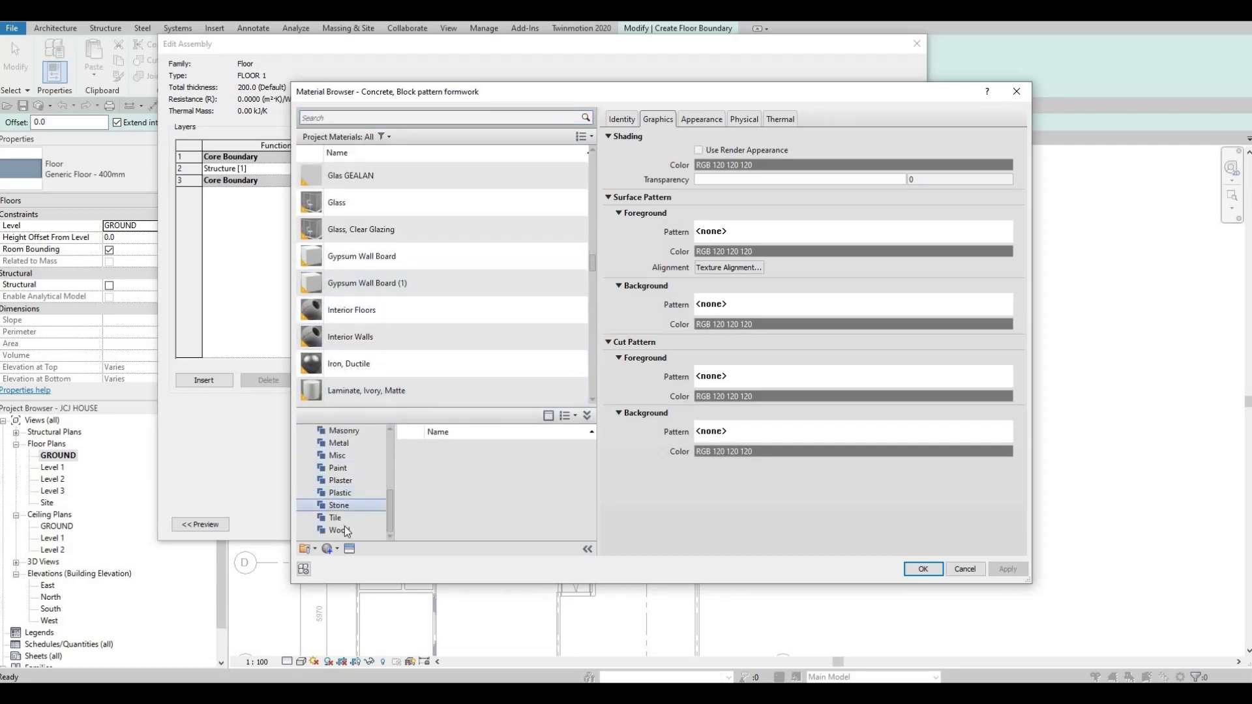
{"action": "left_click", "coordinate": [344, 526]}
{"action": "scroll", "coordinate": [508, 493], "scroll_direction": "down", "scroll_amount": 8}
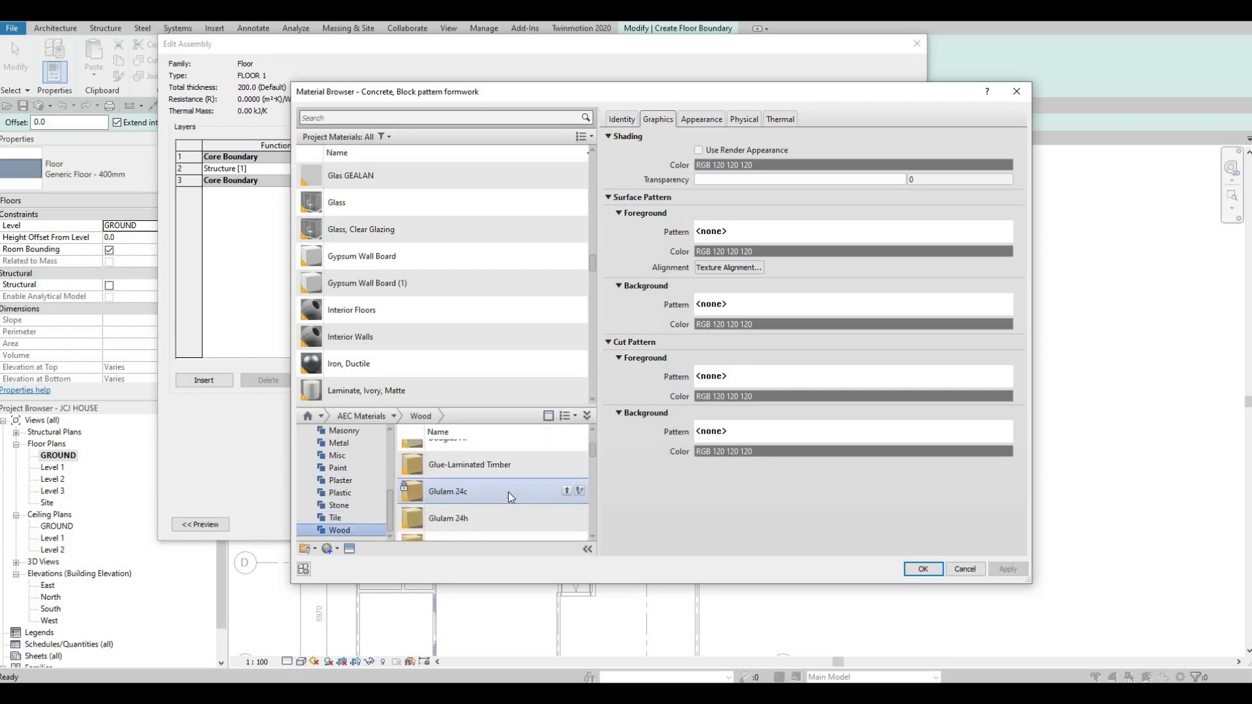
{"action": "scroll", "coordinate": [502, 500], "scroll_direction": "down", "scroll_amount": 3}
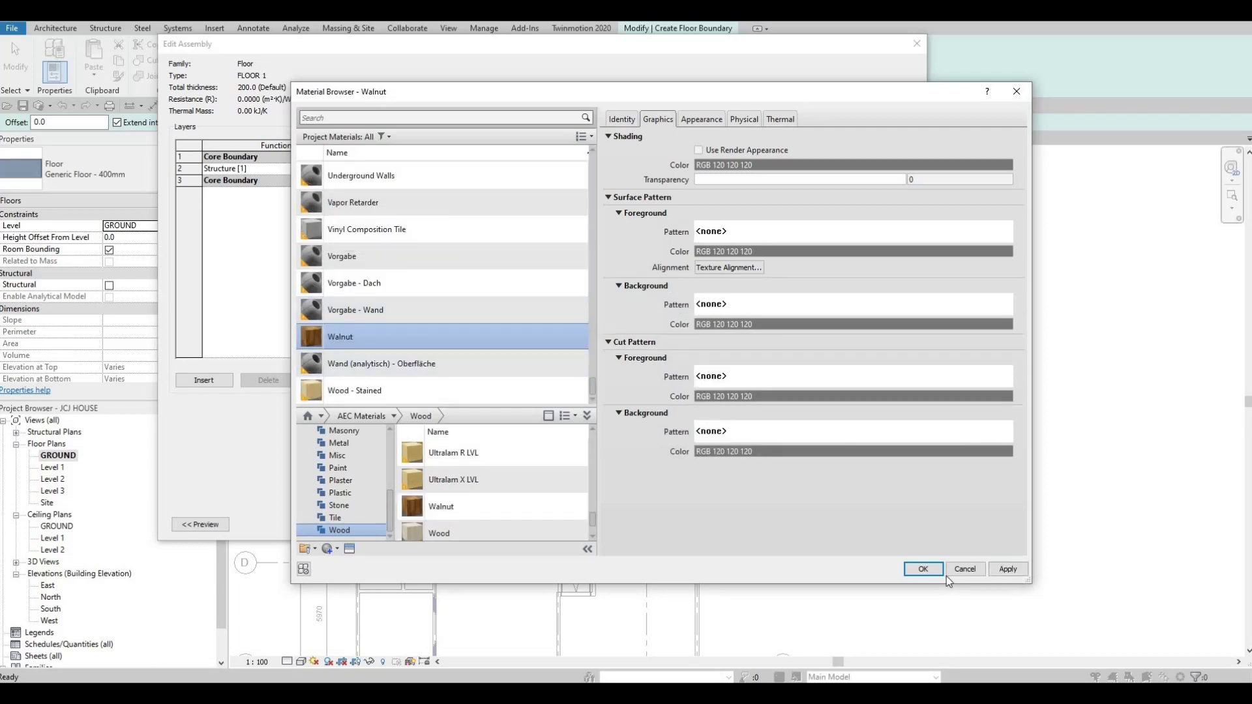
{"action": "key", "text": "Return"}
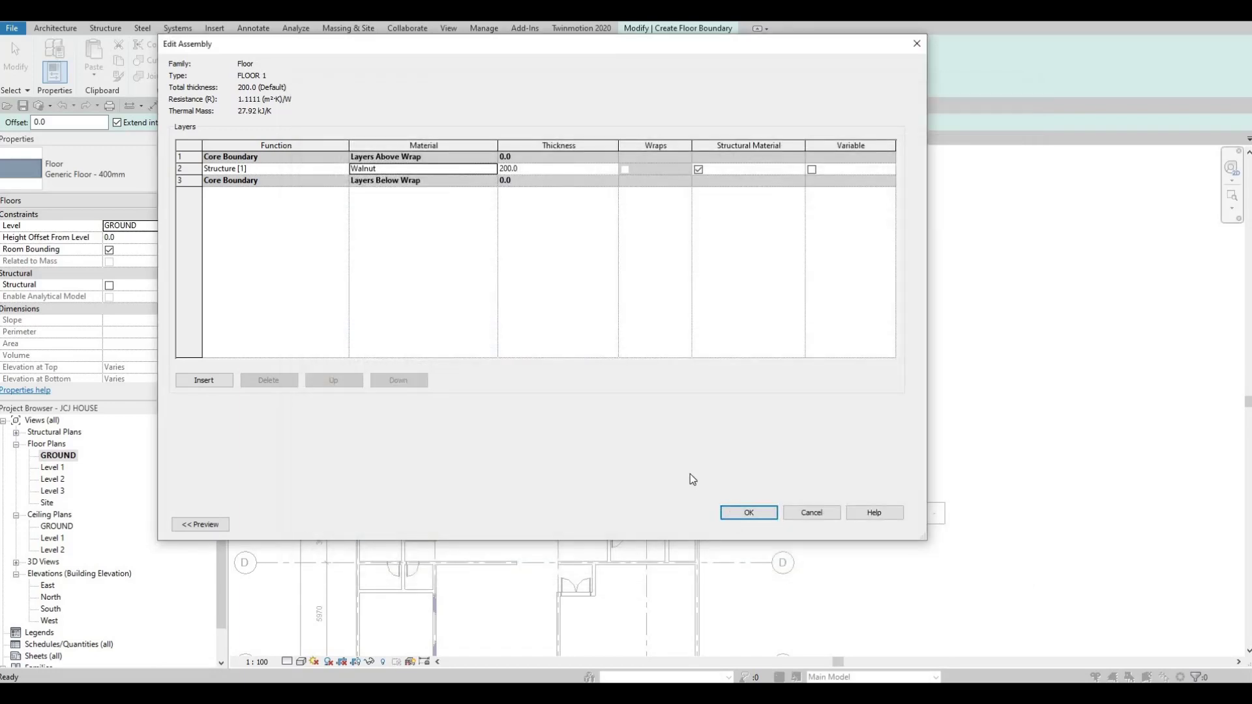
{"action": "left_click", "coordinate": [729, 514]}
{"action": "key", "text": "Return"}
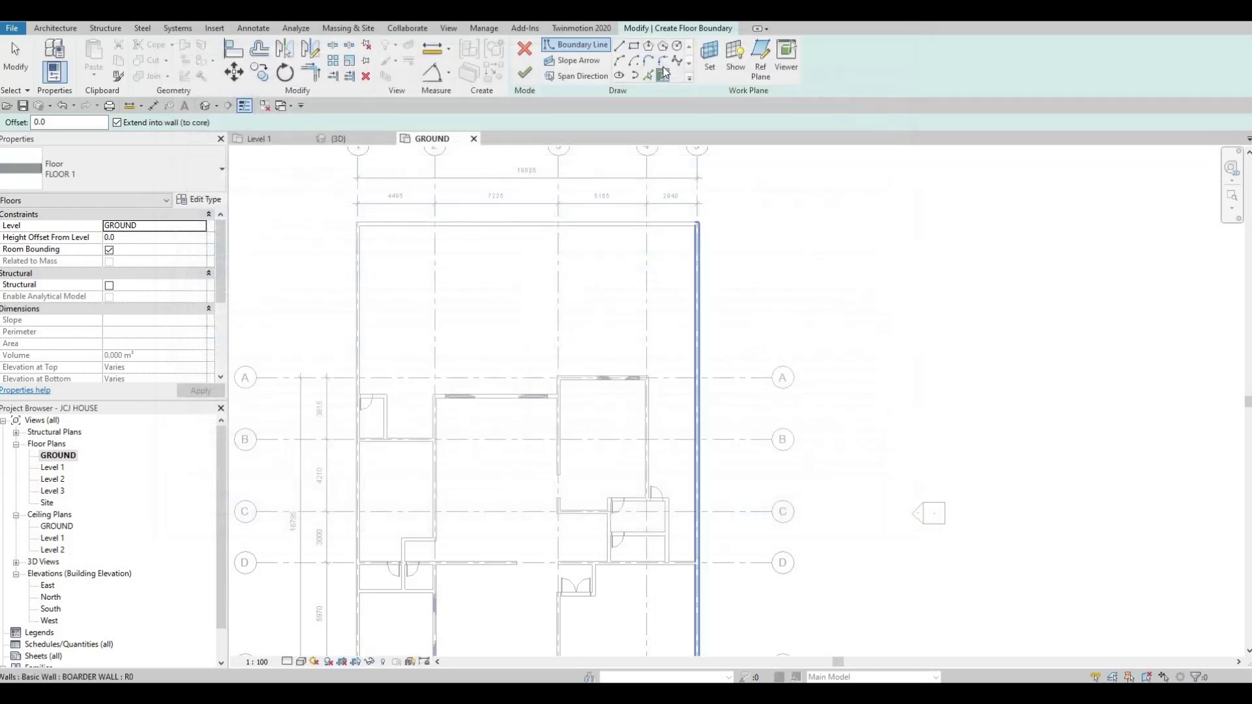
Step: Sketch a rectangular floor boundary about 4380 mm deep behind the house, from the left border wall to the wall corner at grids A and 3
{"action": "left_click", "coordinate": [633, 47]}
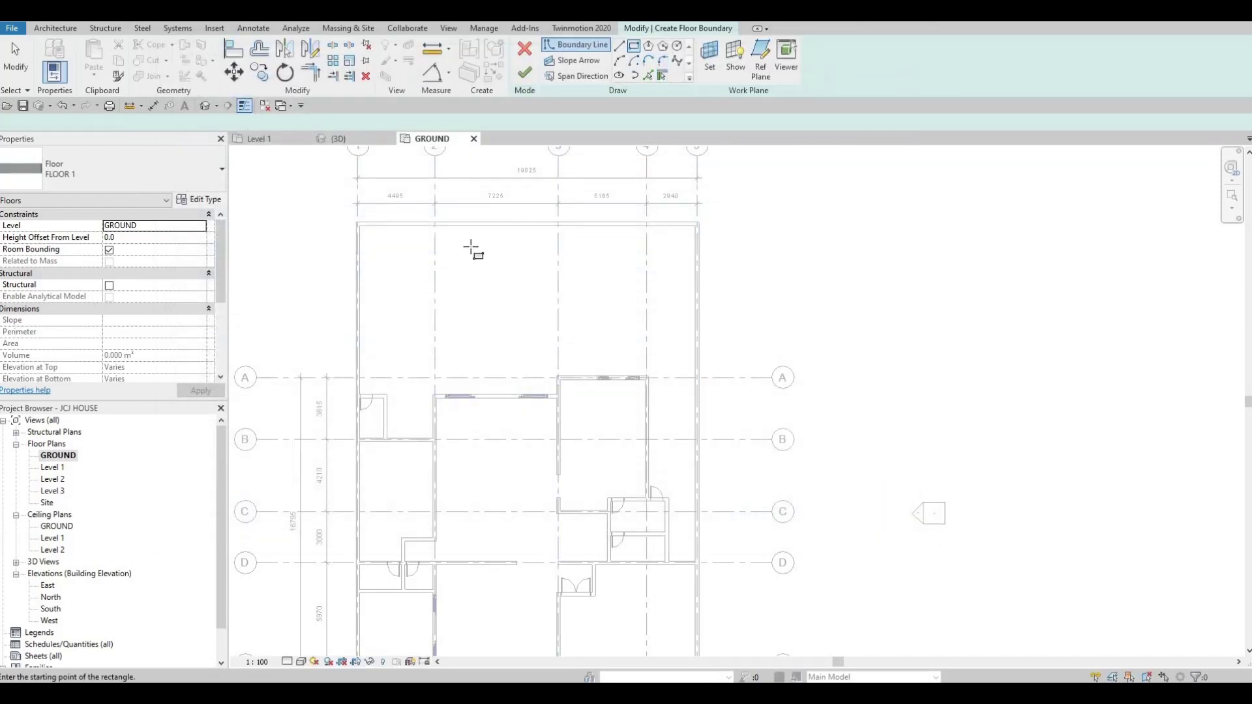
{"action": "left_click", "coordinate": [362, 315]}
{"action": "scroll", "coordinate": [347, 314], "scroll_direction": "up", "scroll_amount": 3}
{"action": "key", "text": "Escape"}
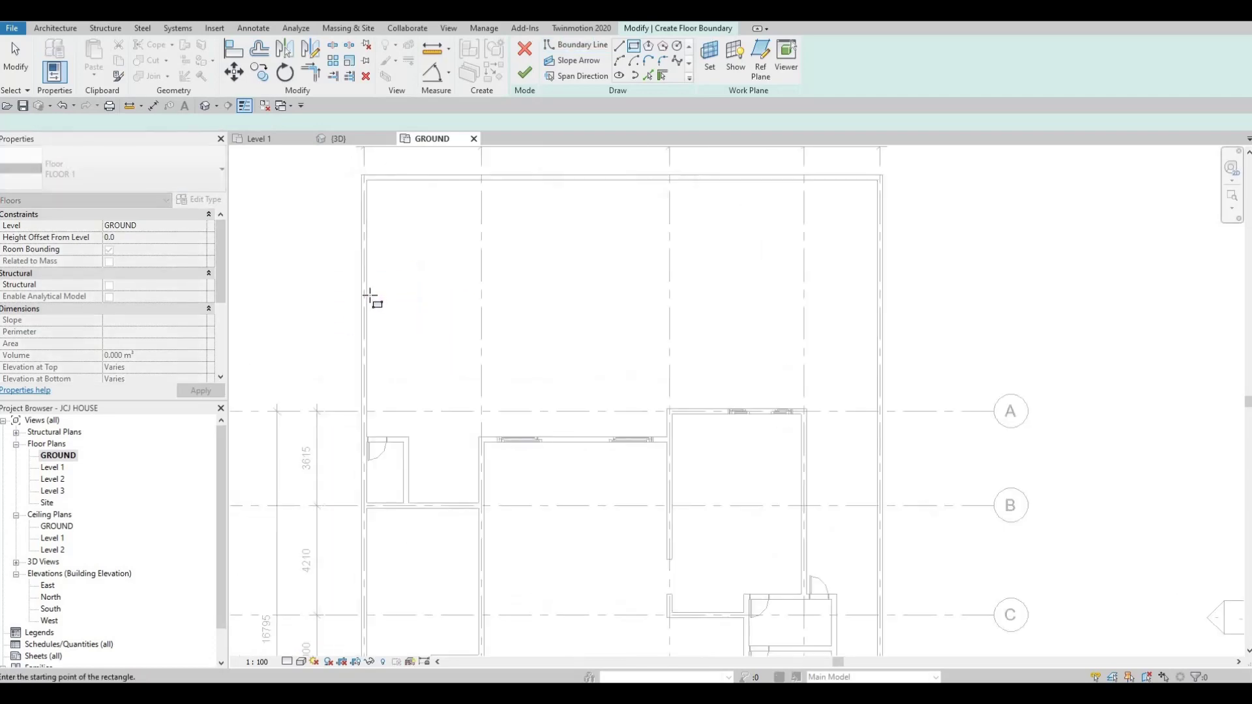
{"action": "left_click", "coordinate": [370, 297]}
{"action": "scroll", "coordinate": [372, 299], "scroll_direction": "up", "scroll_amount": 3}
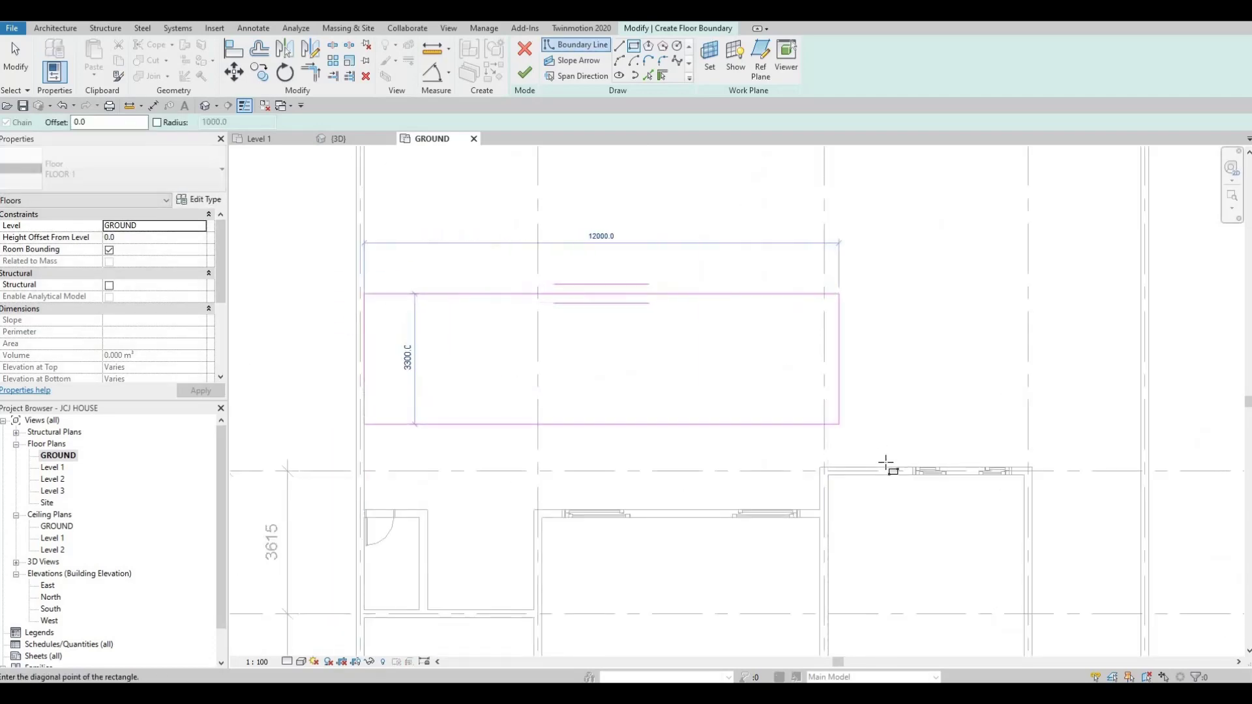
{"action": "left_click", "coordinate": [829, 469]}
{"action": "key", "text": "Escape"}
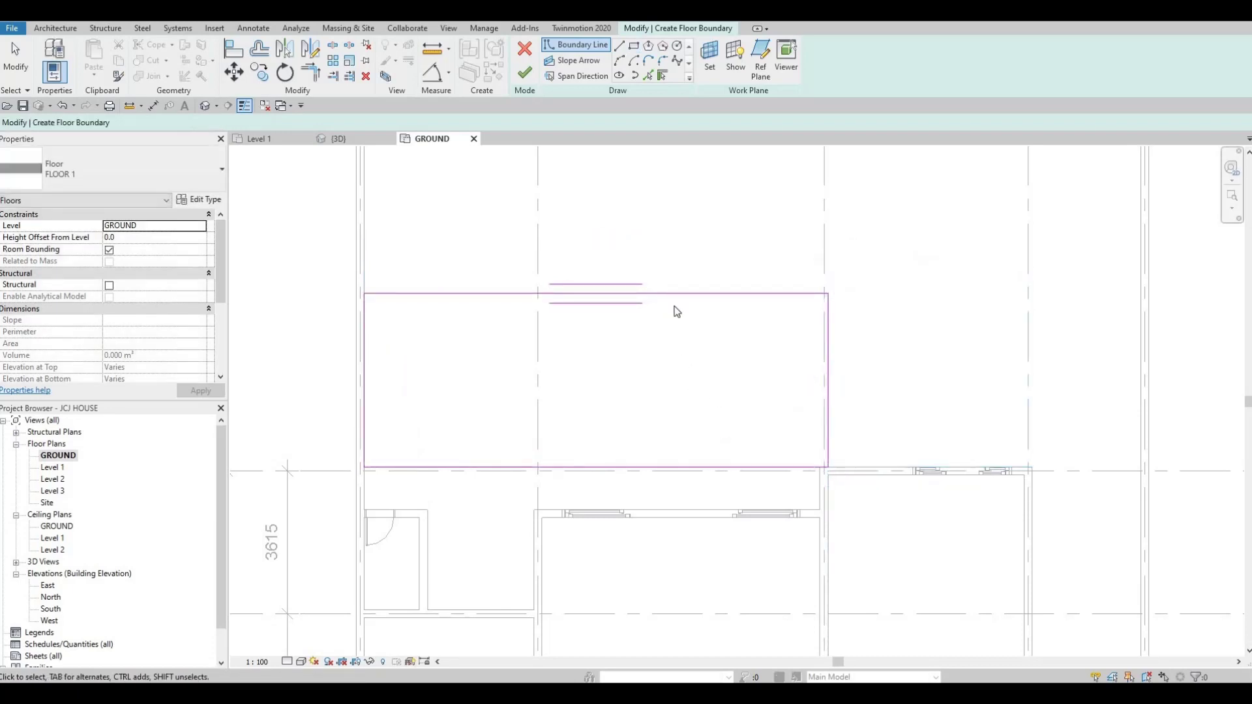
{"action": "scroll", "coordinate": [676, 311], "scroll_direction": "down", "scroll_amount": 2}
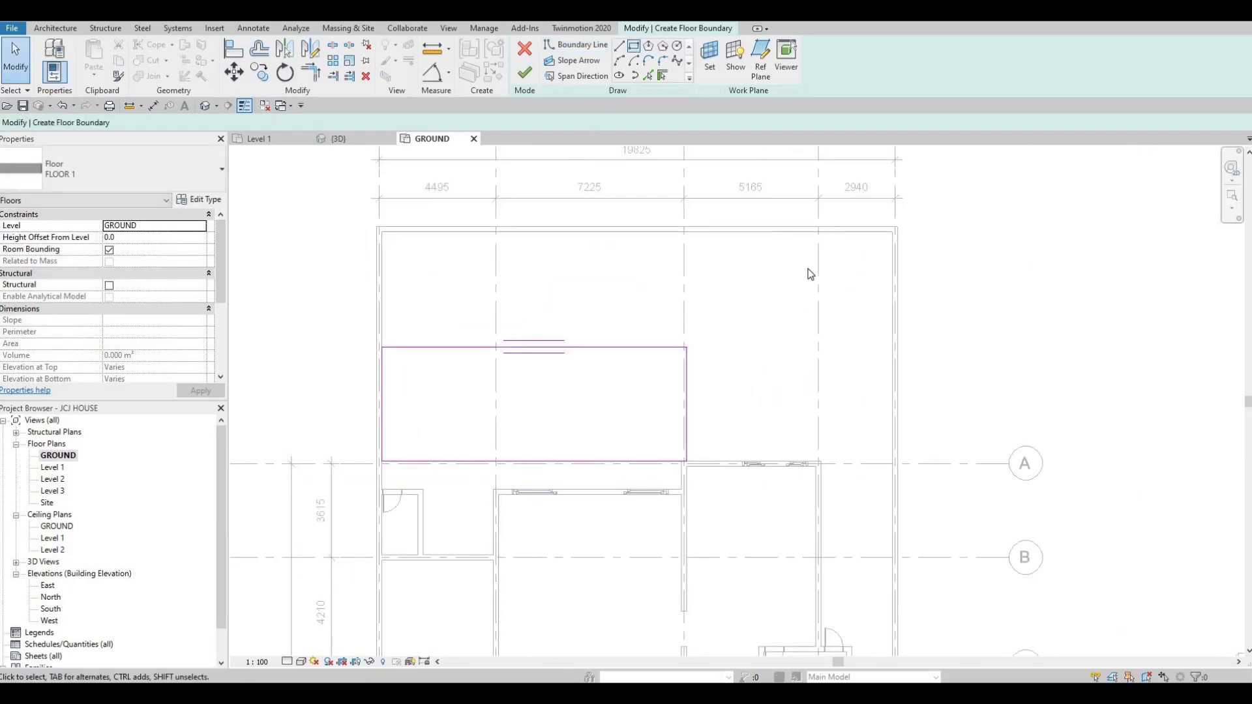
Step: Move the rectangle's right edge to grid line 4 and bring its rear edge closer to the house
{"action": "left_click_drag", "start_coordinate": [686, 378], "coordinate": [817, 378]}
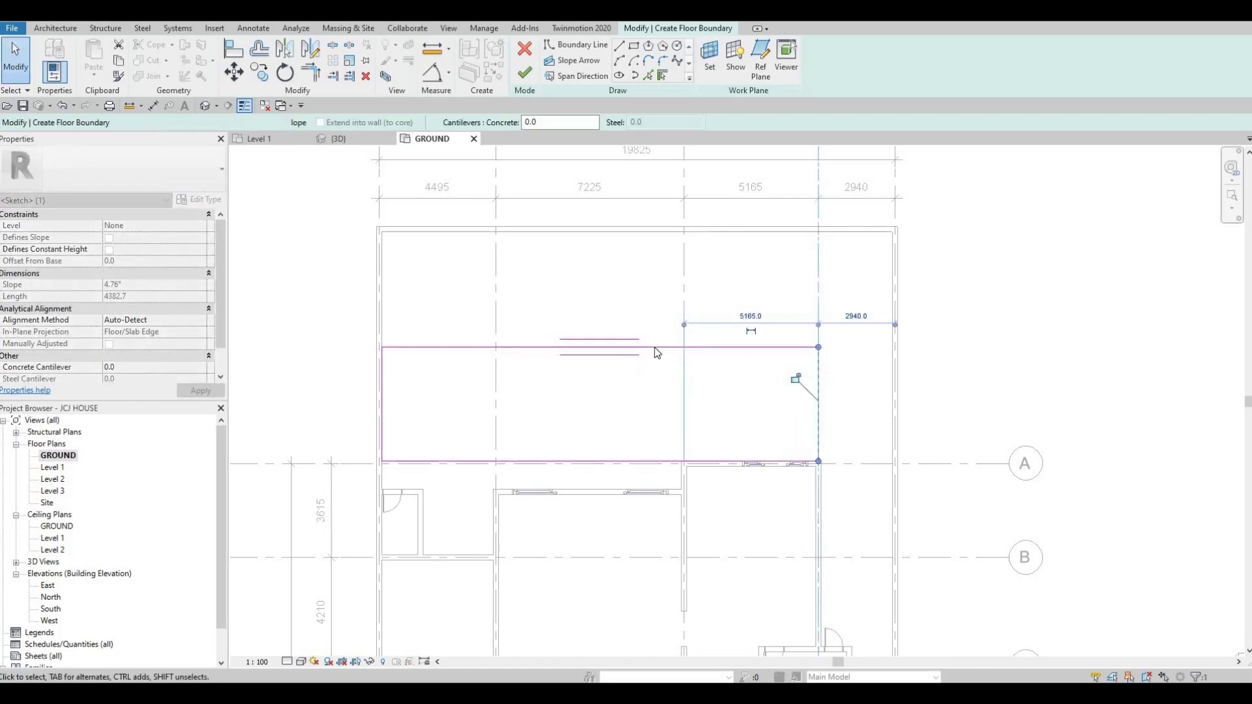
{"action": "left_click", "coordinate": [659, 348]}
{"action": "left_click_drag", "start_coordinate": [661, 391], "coordinate": [656, 398]}
{"action": "scroll", "coordinate": [693, 493], "scroll_direction": "up", "scroll_amount": 3}
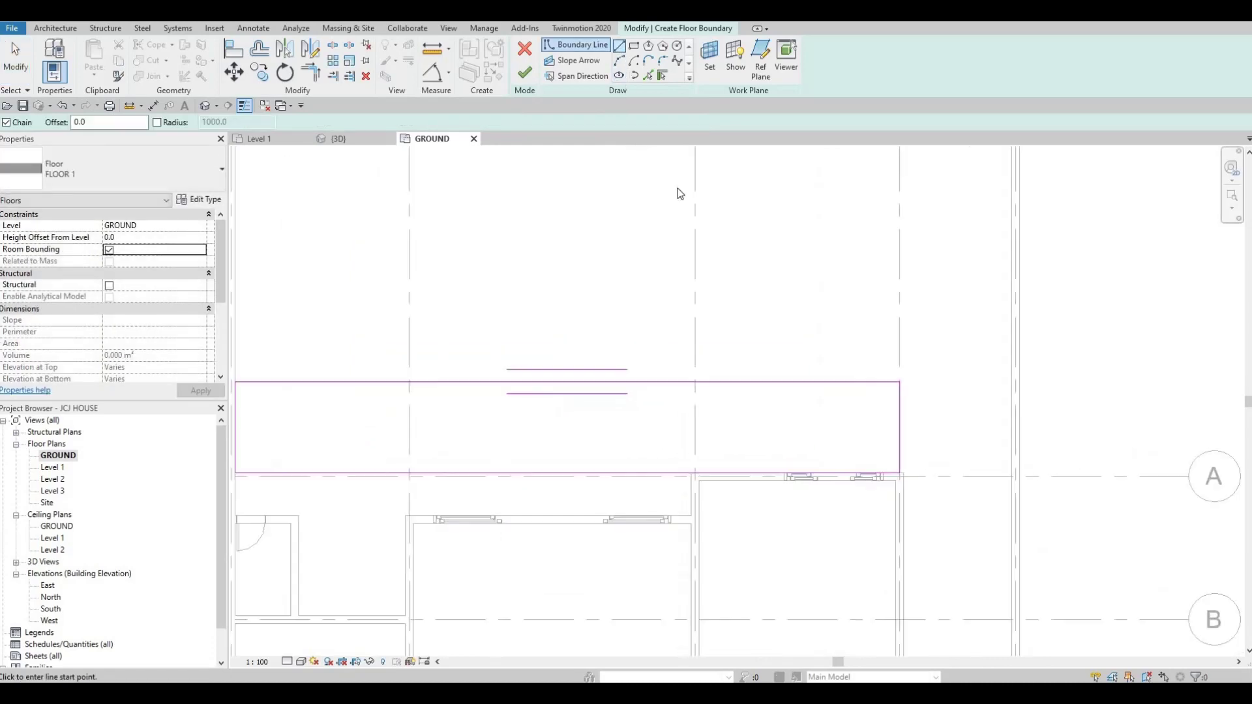
Step: Pick the outer wall faces from grid line 3 to the small room with the door, including the recess, as floor boundary lines
{"action": "left_click", "coordinate": [690, 485]}
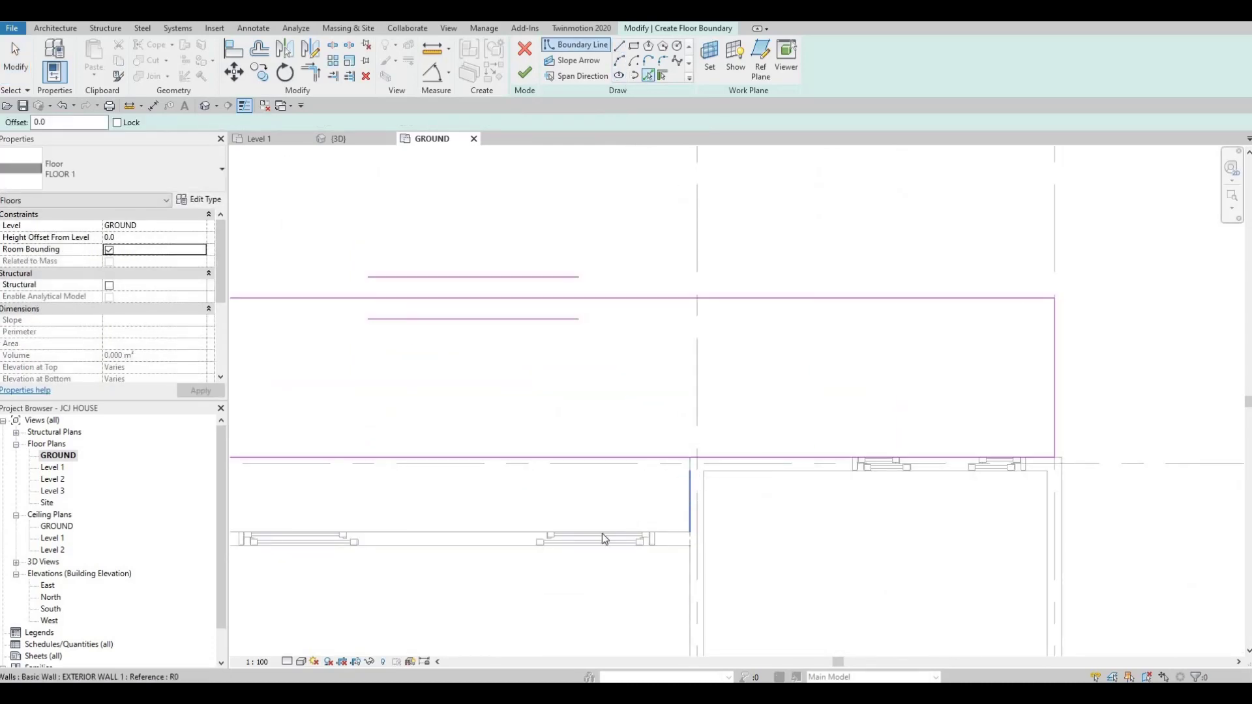
{"action": "left_click", "coordinate": [505, 533]}
{"action": "middle_click_drag", "start_coordinate": [242, 547], "coordinate": [775, 444]}
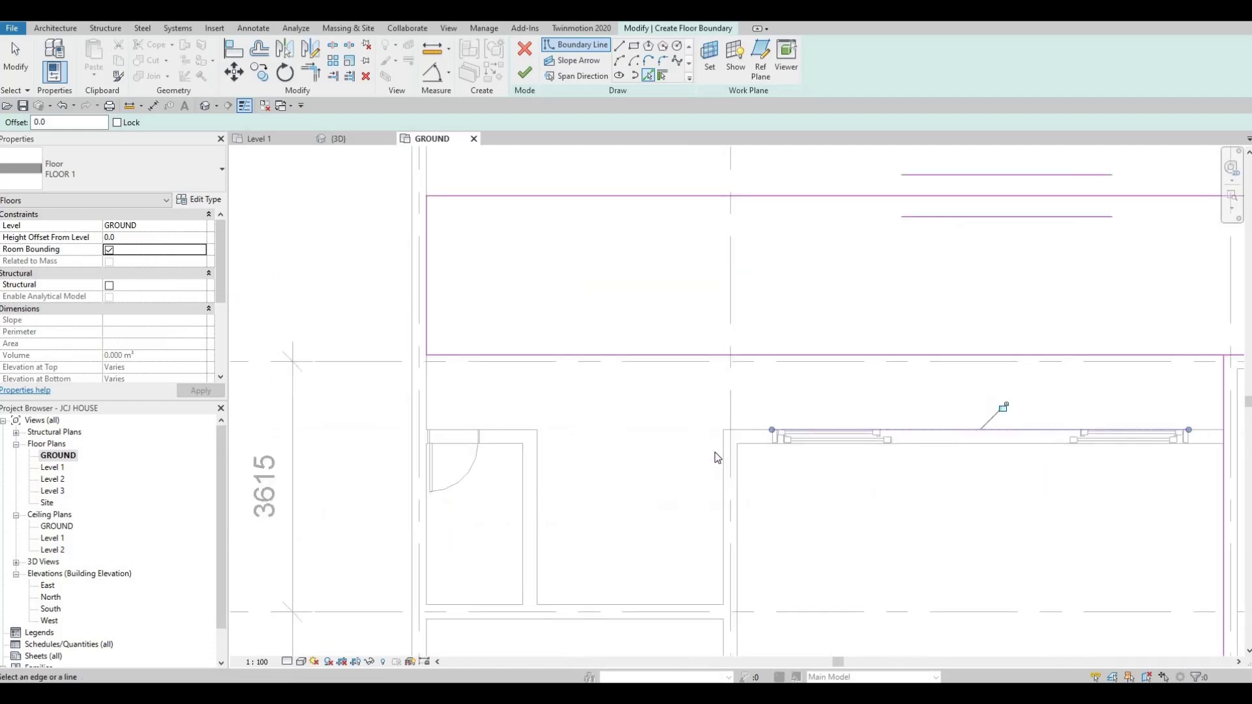
{"action": "left_click", "coordinate": [723, 454]}
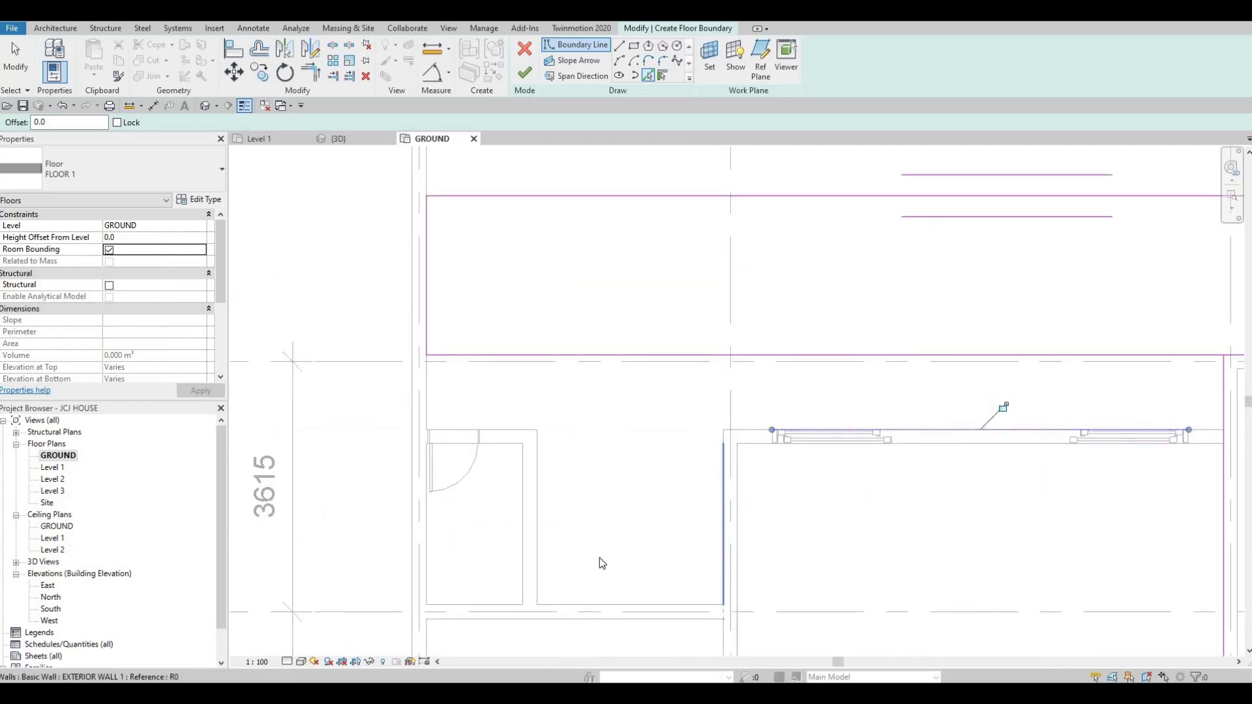
{"action": "left_click", "coordinate": [623, 604]}
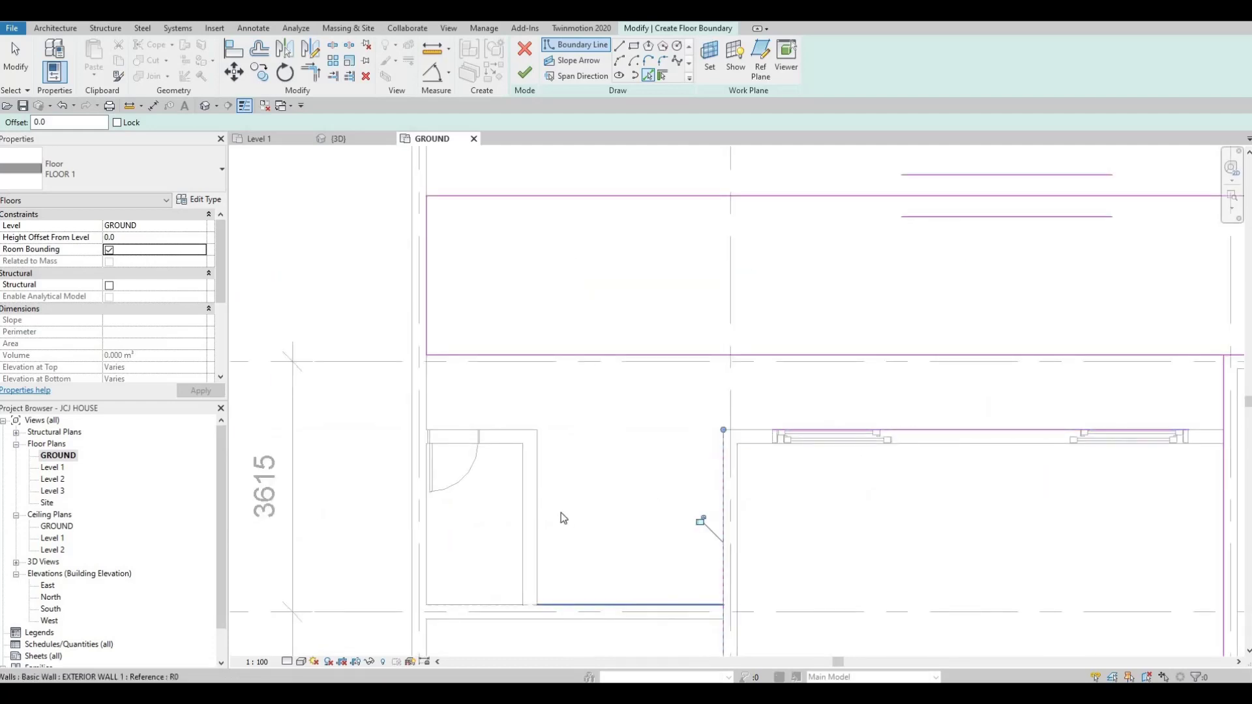
{"action": "left_click", "coordinate": [535, 472]}
{"action": "left_click", "coordinate": [508, 429]}
{"action": "key", "text": "Escape"}
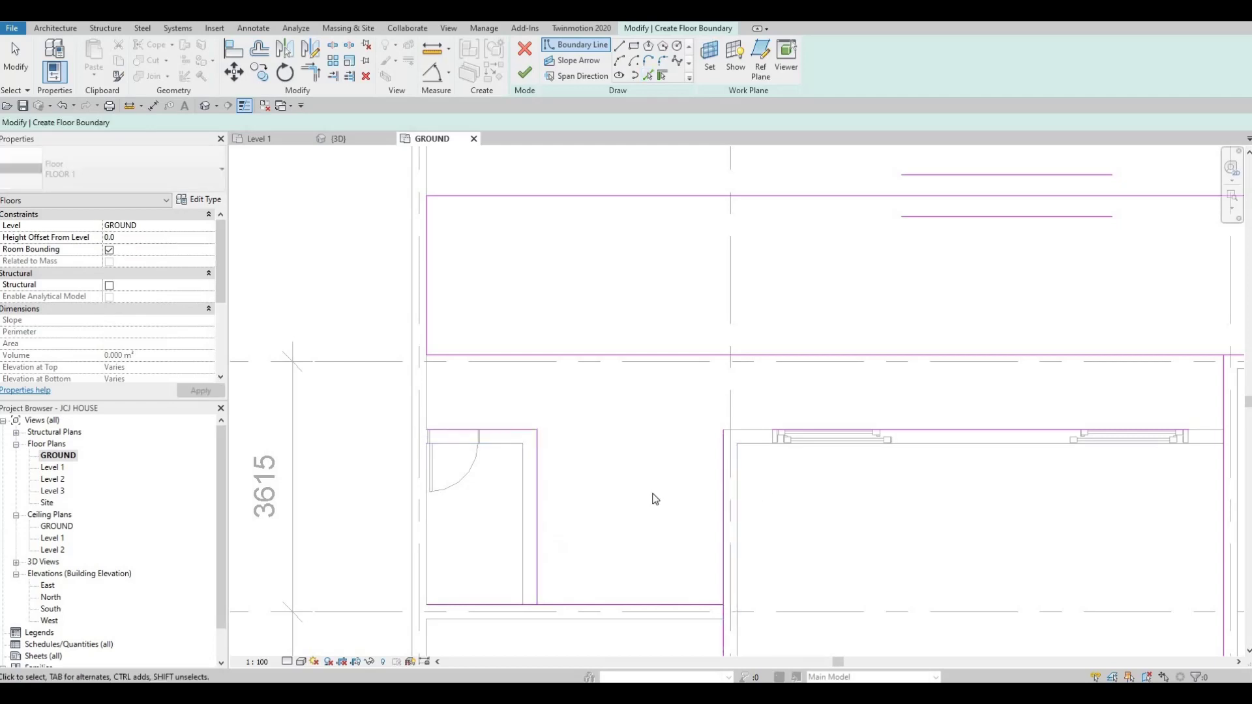
Step: Trim the floor boundary lines into corners around the small room with the door, the recess and the start of the windowed wall
{"action": "key", "text": "Escape"}
{"action": "key", "text": "t"}
{"action": "key", "text": "r"}
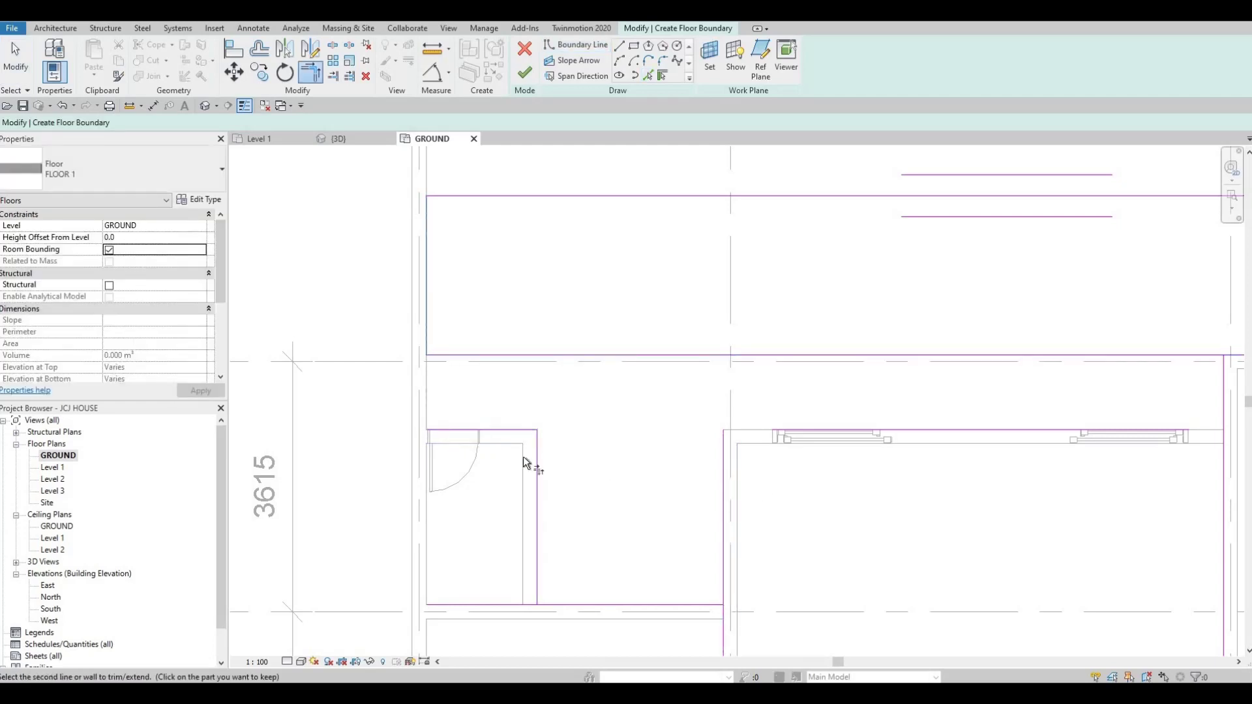
{"action": "left_click", "coordinate": [519, 431]}
{"action": "left_click", "coordinate": [536, 464]}
{"action": "left_click", "coordinate": [703, 606]}
{"action": "left_click", "coordinate": [704, 606]}
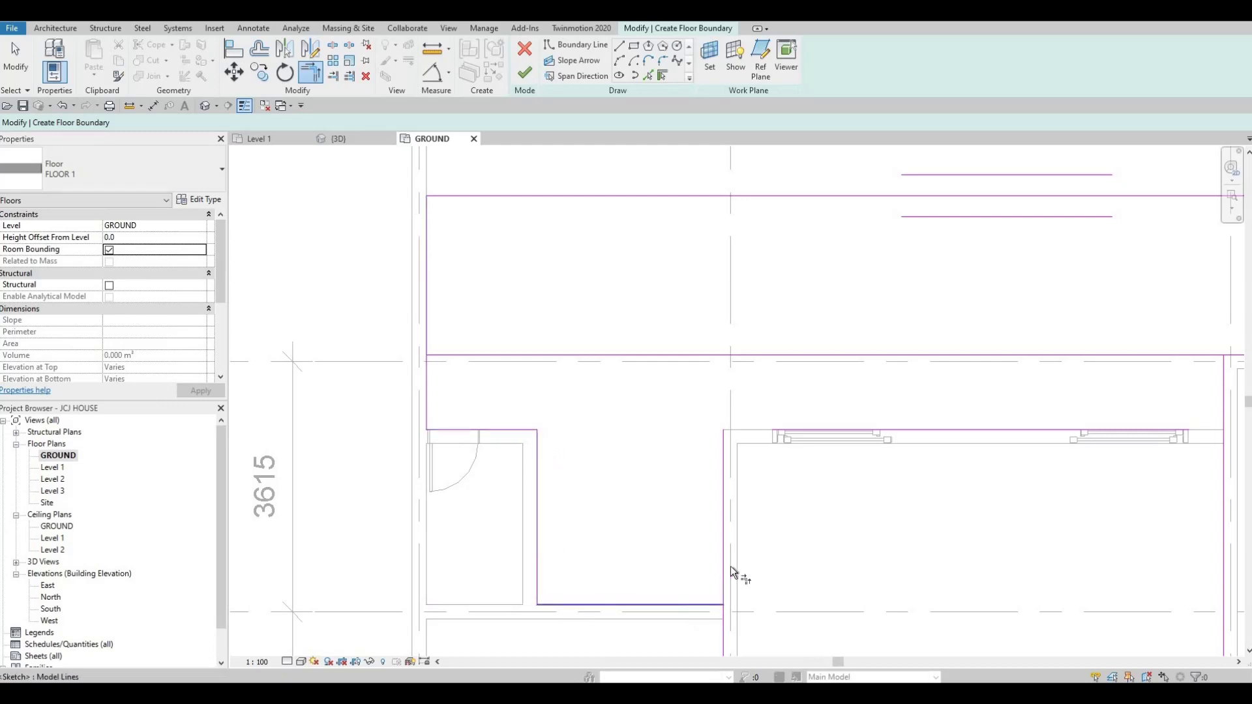
{"action": "left_click", "coordinate": [725, 459]}
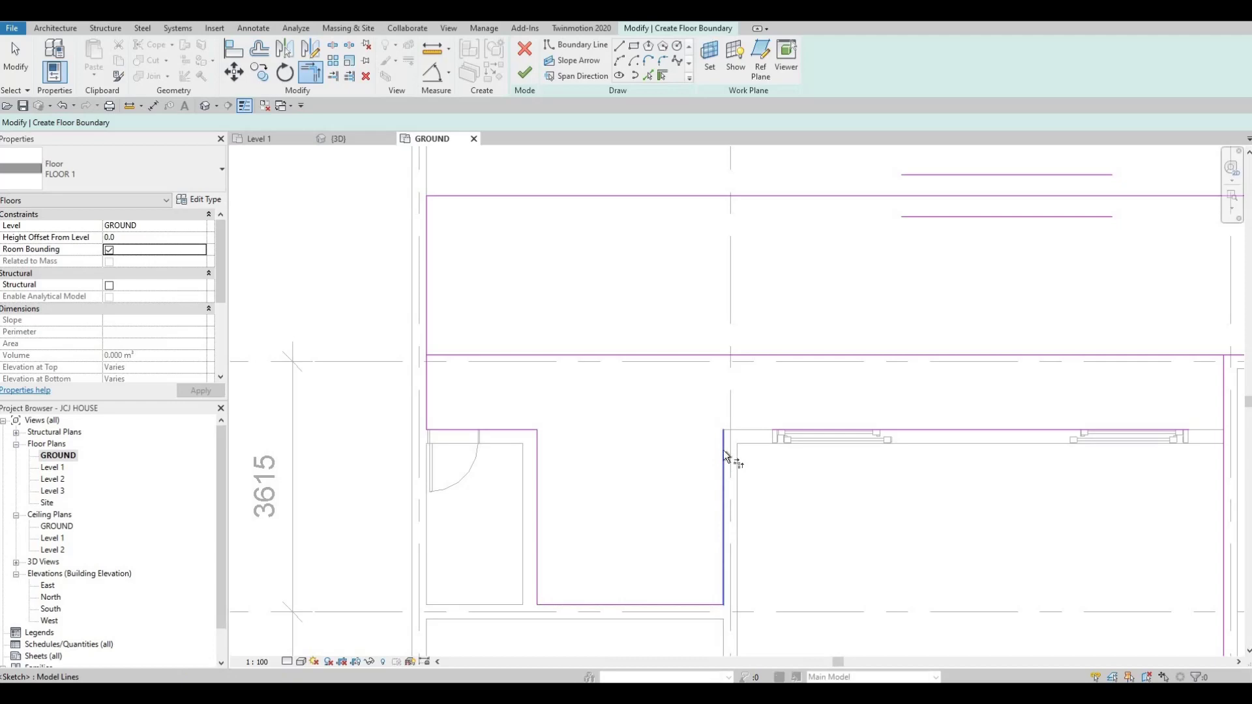
{"action": "left_click", "coordinate": [847, 432]}
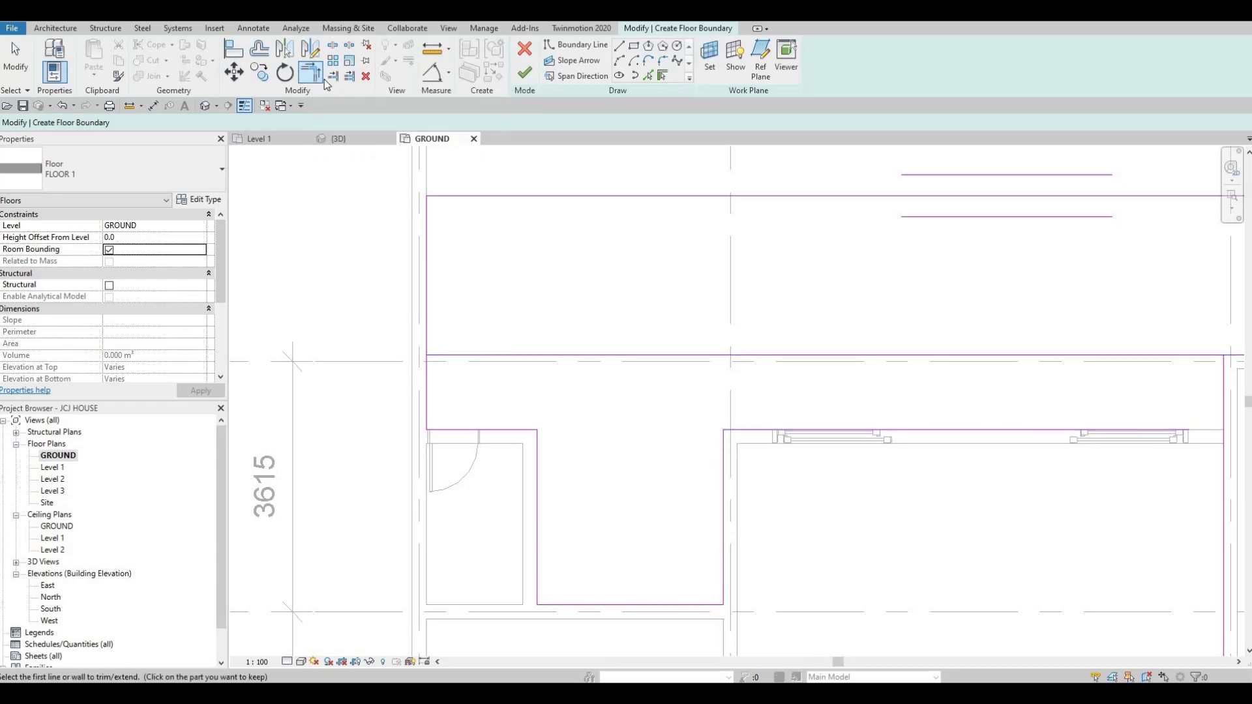
Step: Trim the windowed wall's boundary line and the vertical line at grid 3 into a corner
{"action": "scroll", "coordinate": [703, 335], "scroll_direction": "down", "scroll_amount": 1}
{"action": "middle_click_drag", "start_coordinate": [703, 336], "coordinate": [511, 299]}
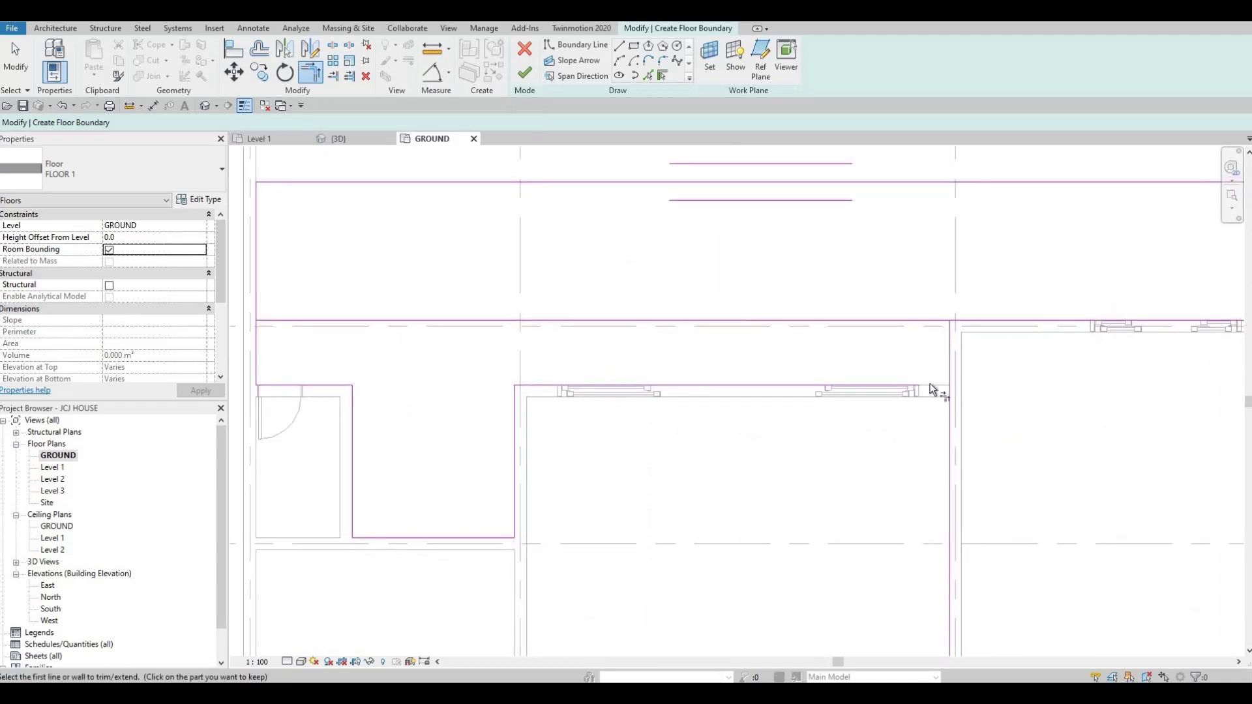
{"action": "left_click", "coordinate": [907, 385]}
{"action": "left_click", "coordinate": [952, 426]}
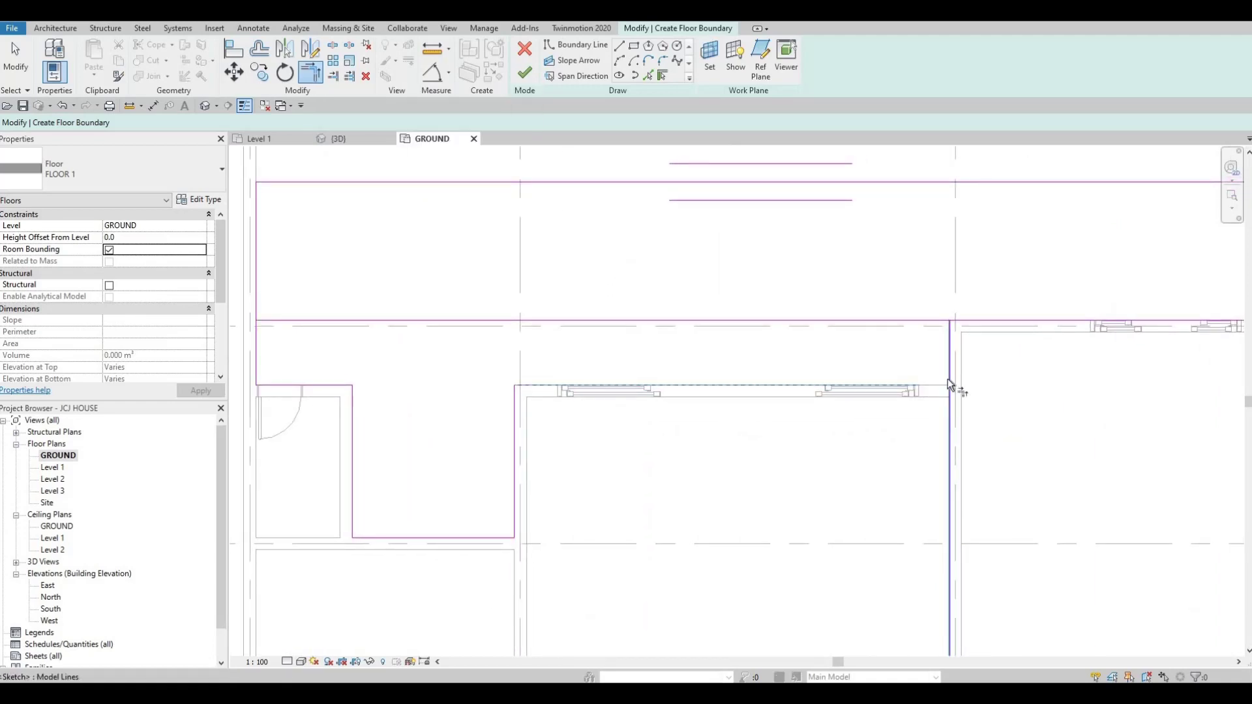
{"action": "left_click", "coordinate": [911, 386]}
{"action": "left_click", "coordinate": [931, 343]}
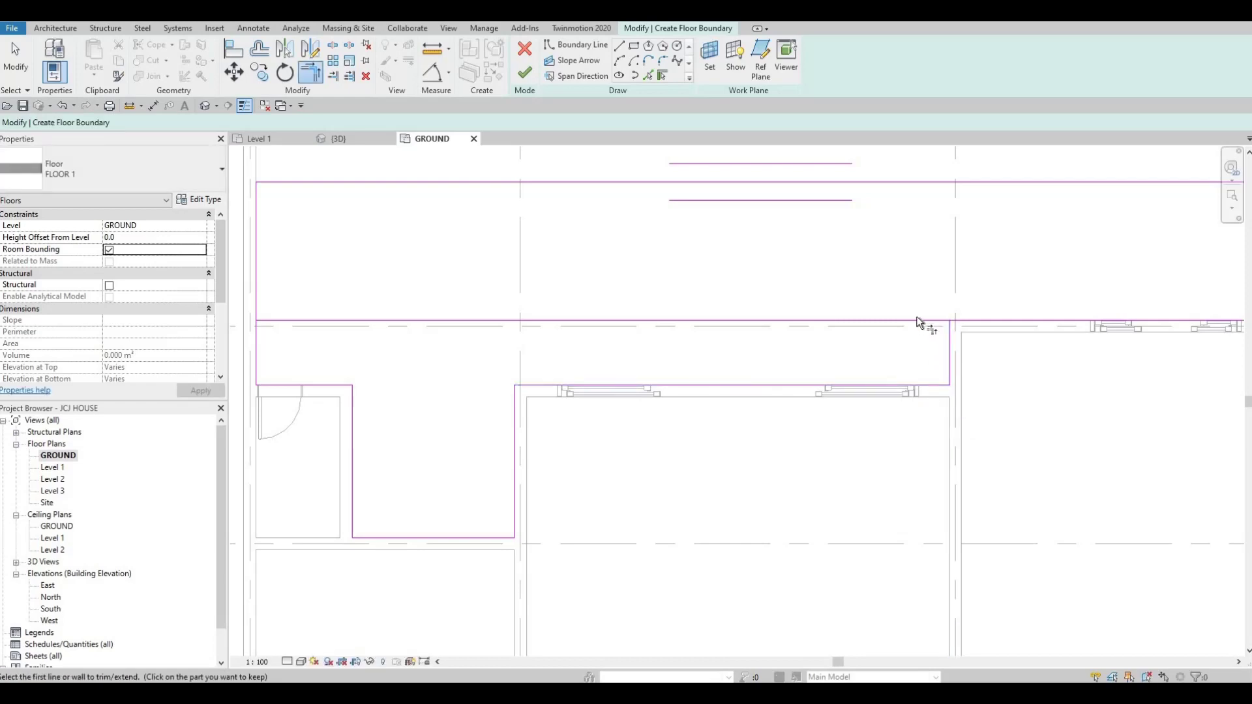
Step: Trim the vertical line at grid 3 with the rectangle's front edge, keeping the edge portion that runs towards grid 4
{"action": "left_click", "coordinate": [940, 330]}
{"action": "key", "text": "Escape"}
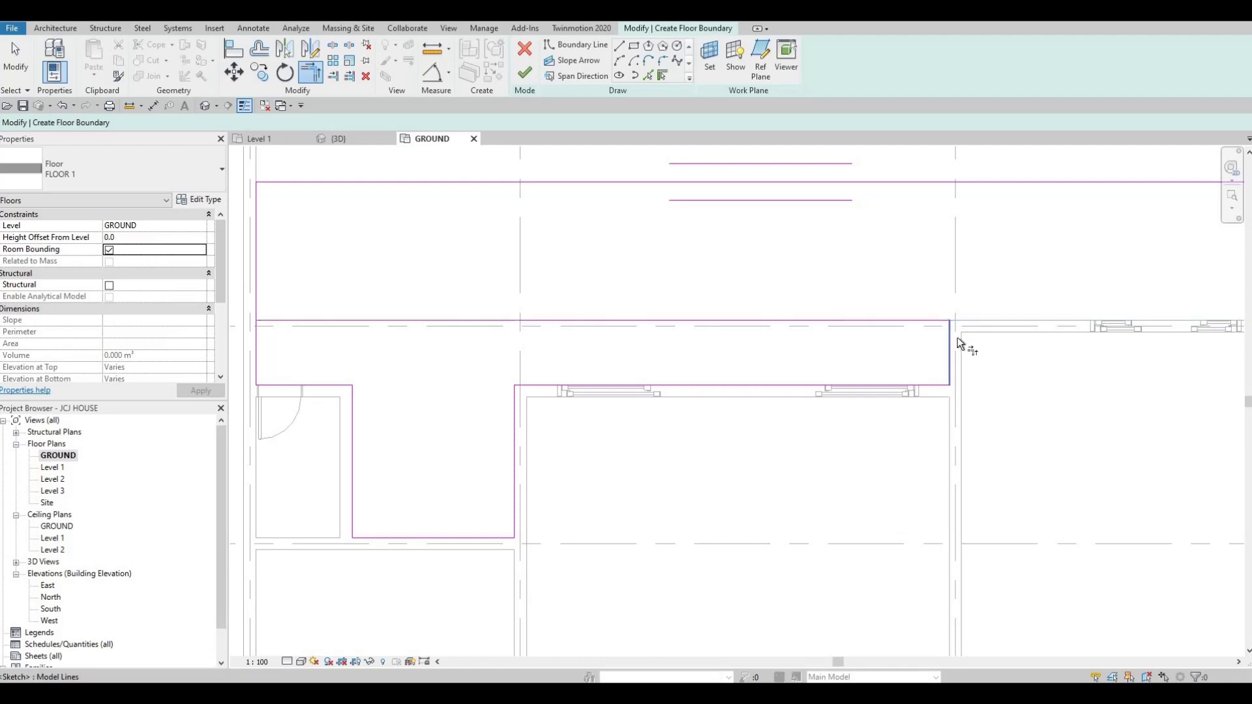
{"action": "key", "text": "Escape"}
{"action": "left_click", "coordinate": [950, 338]}
{"action": "left_click", "coordinate": [999, 322]}
{"action": "middle_click_drag", "start_coordinate": [986, 325], "coordinate": [812, 330]}
{"action": "scroll", "coordinate": [812, 330], "scroll_direction": "down", "scroll_amount": 1}
{"action": "middle_click_drag", "start_coordinate": [887, 364], "coordinate": [841, 369]}
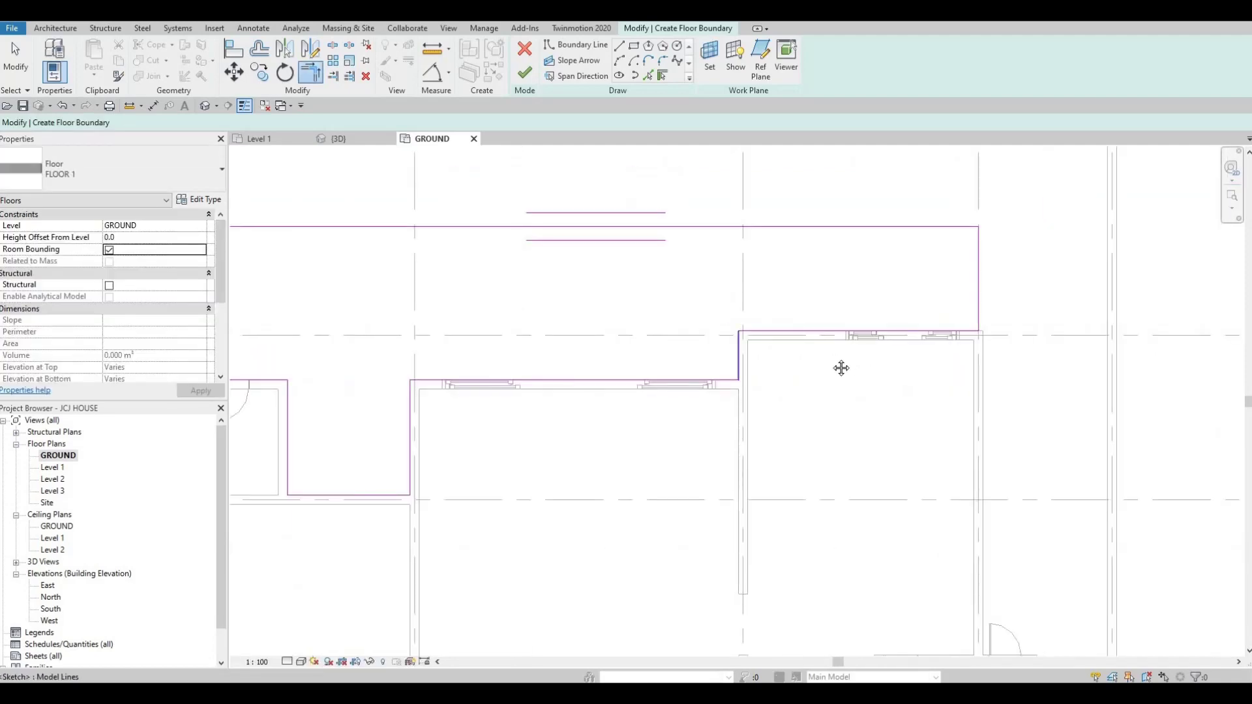
Step: Align the boundary edge at grid 4 with the outer face of the exterior wall
{"action": "middle_click_drag", "start_coordinate": [952, 319], "coordinate": [922, 393]}
{"action": "scroll", "coordinate": [922, 393], "scroll_direction": "up", "scroll_amount": 2}
{"action": "scroll", "coordinate": [918, 357], "scroll_direction": "up", "scroll_amount": 2}
{"action": "key", "text": "Escape"}
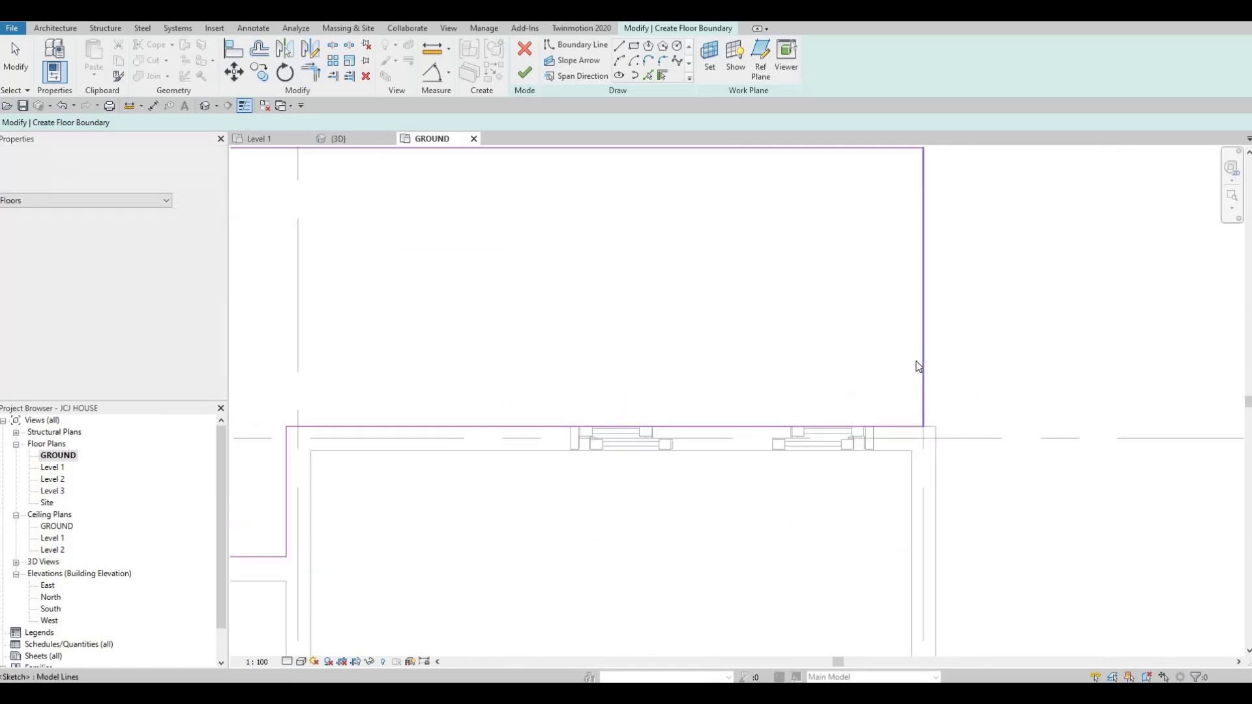
{"action": "scroll", "coordinate": [916, 360], "scroll_direction": "down", "scroll_amount": 2}
{"action": "key", "text": "a"}
{"action": "key", "text": "l"}
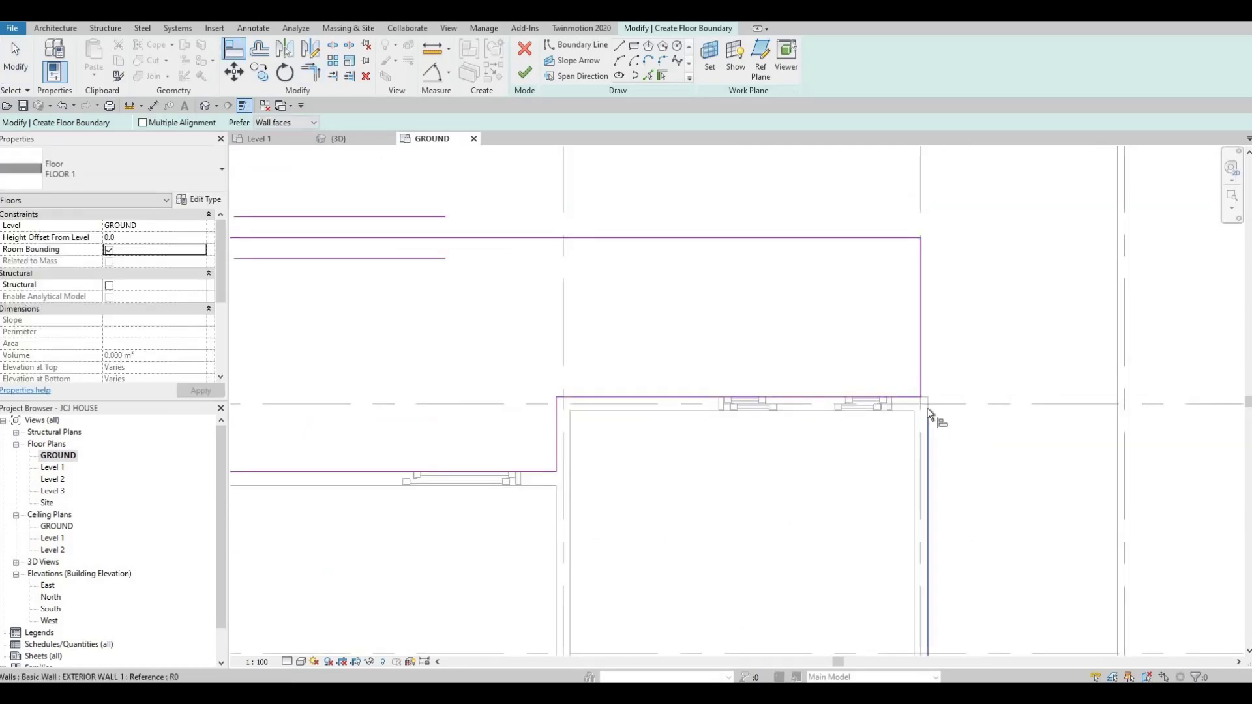
{"action": "left_click", "coordinate": [917, 346]}
{"action": "left_click", "coordinate": [916, 346]}
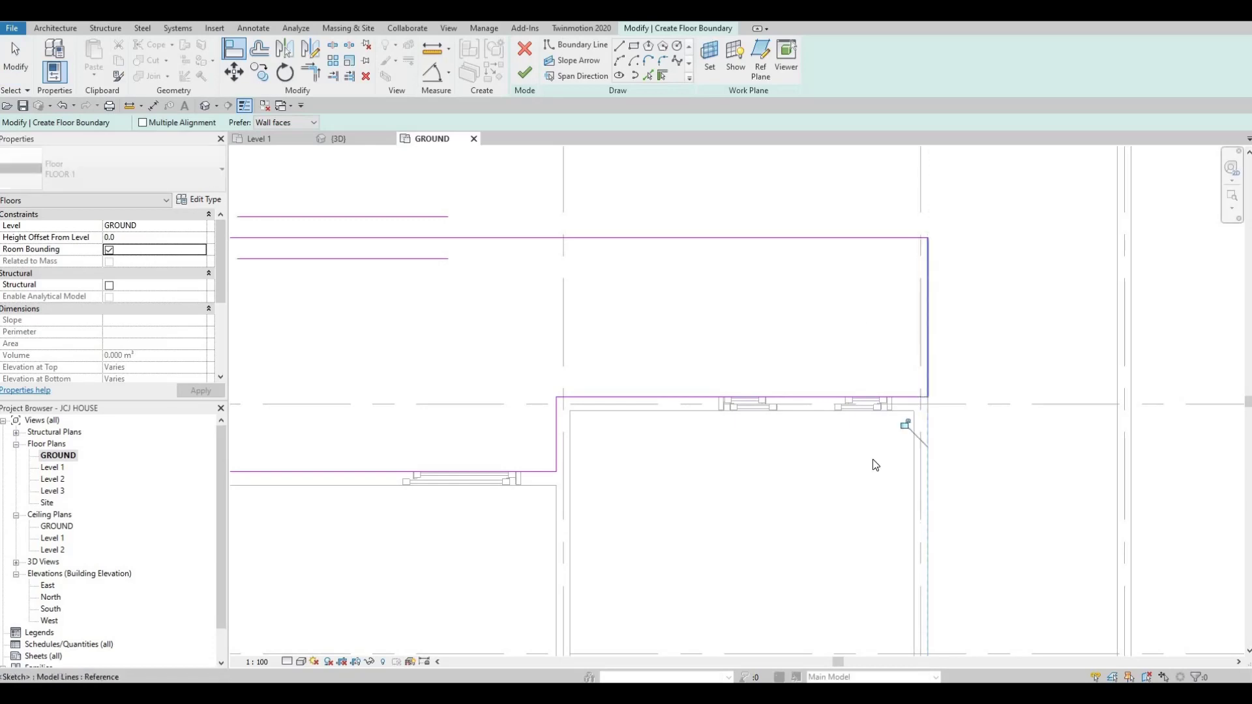
{"action": "key", "text": "Escape"}
Step: Move the rear boundary edge 500 mm further from the house and finish the floor sketch
{"action": "scroll", "coordinate": [819, 379], "scroll_direction": "down", "scroll_amount": 4}
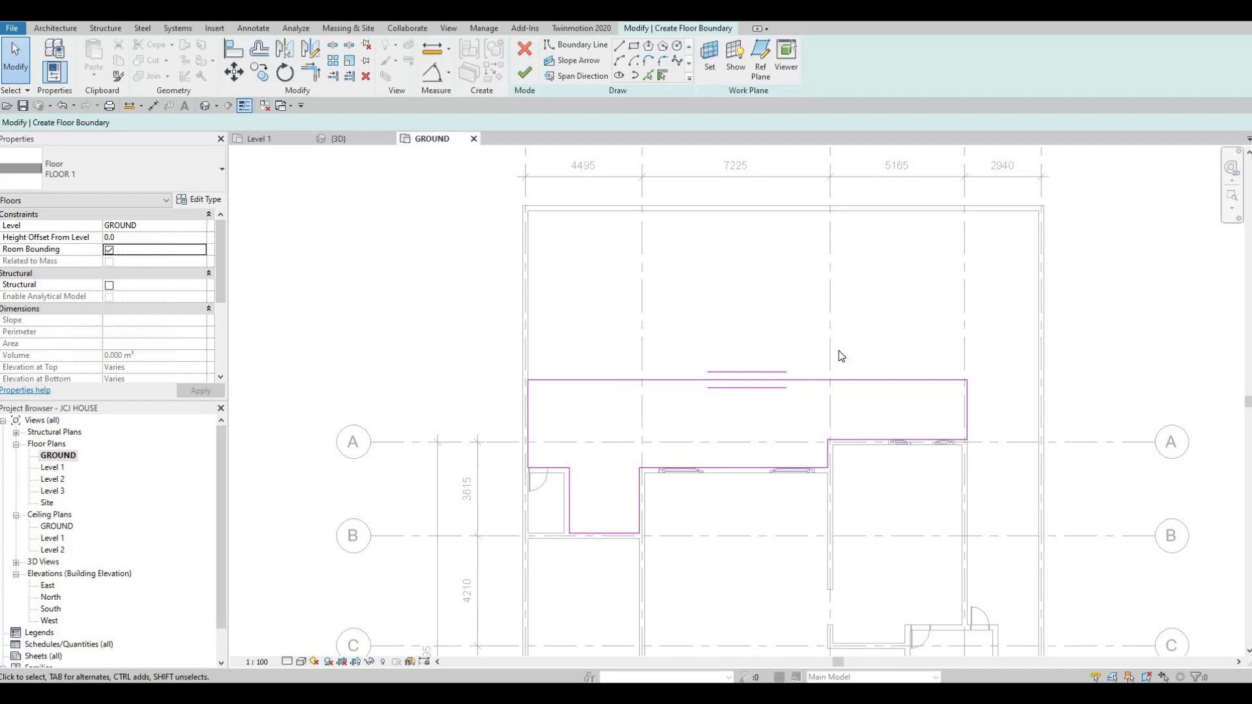
{"action": "left_click", "coordinate": [812, 378]}
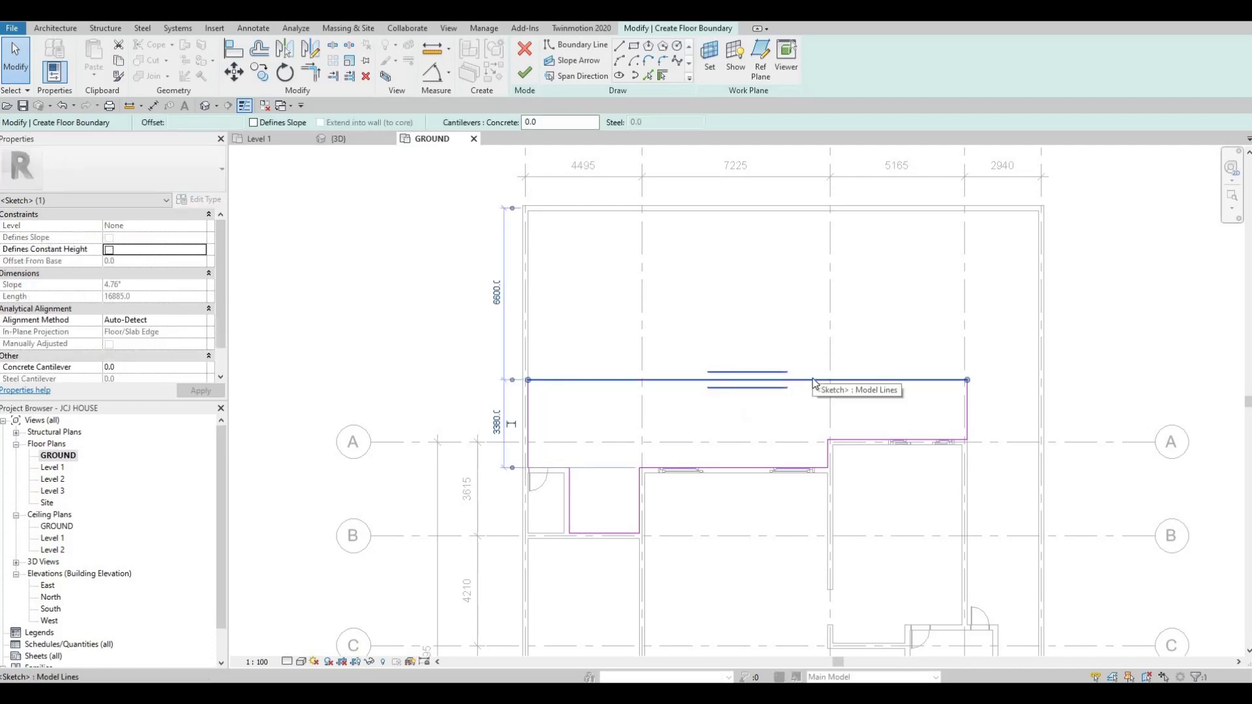
{"action": "key", "text": "Up"}
{"action": "key", "text": "Up"}
{"action": "key", "text": "Up"}
{"action": "key", "text": "Up"}
{"action": "key", "text": "Up"}
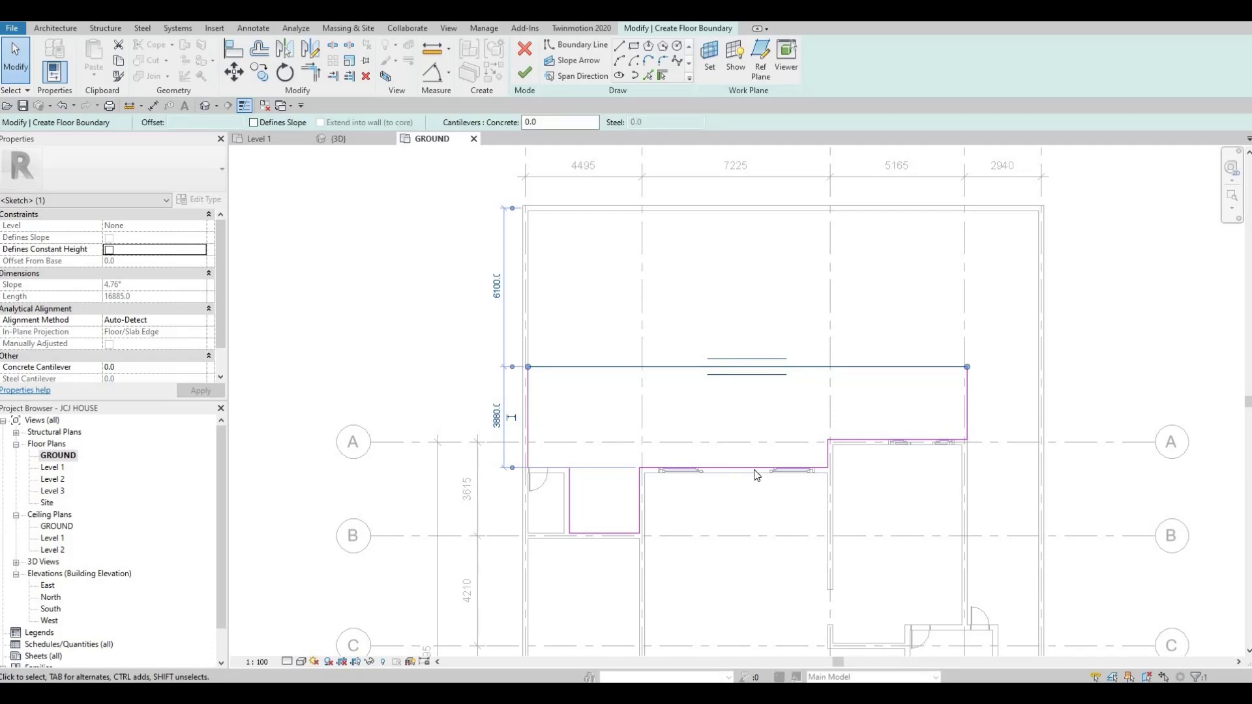
{"action": "key", "text": "Escape"}
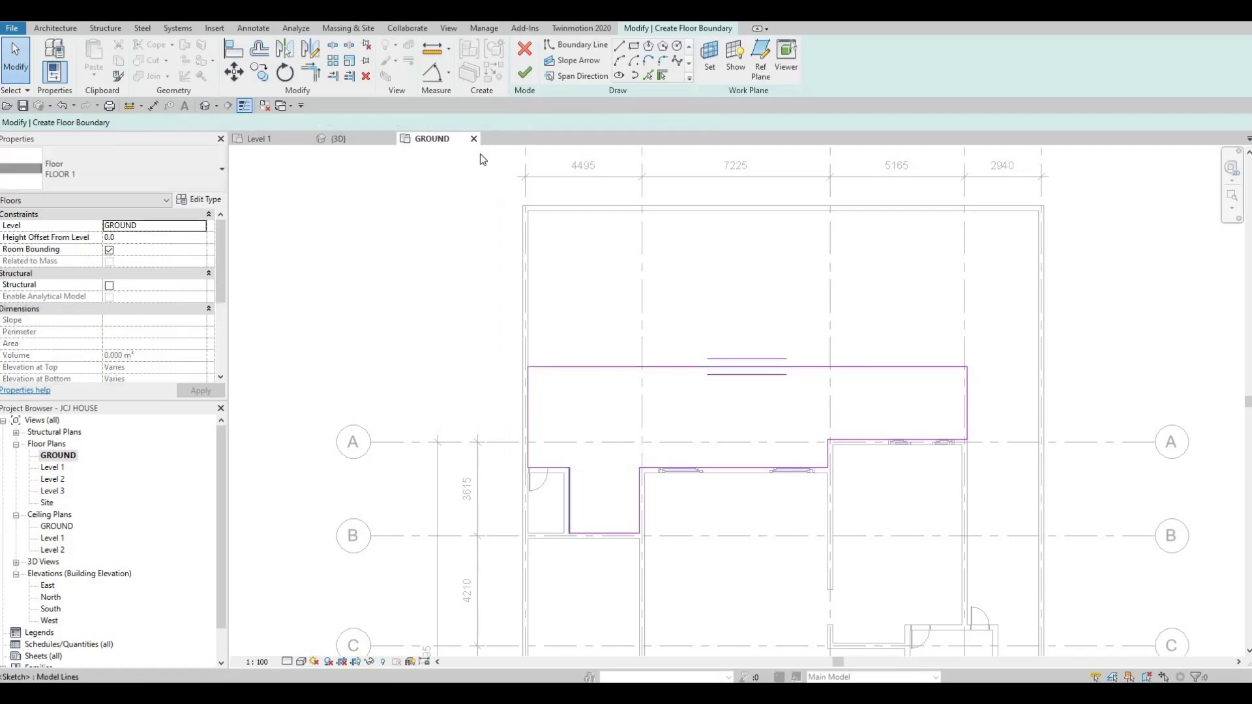
{"action": "left_click", "coordinate": [526, 73]}
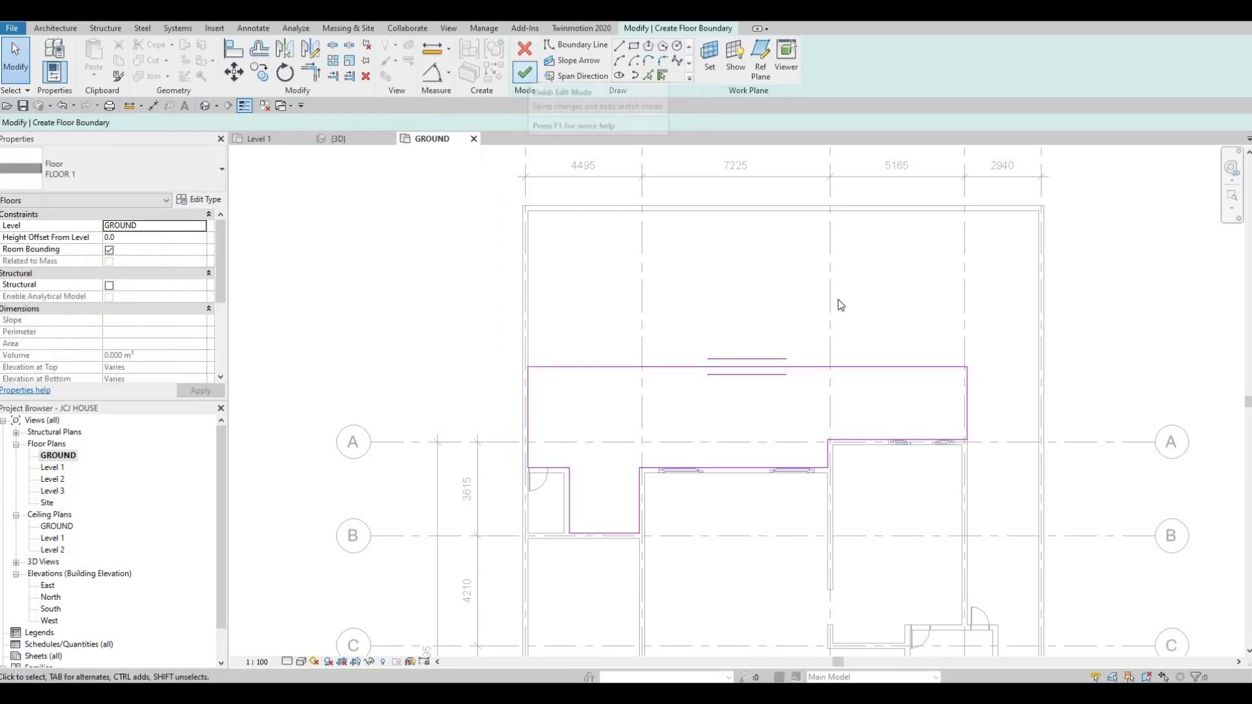
{"action": "key", "text": "Escape"}
{"action": "middle_click_drag", "start_coordinate": [938, 394], "coordinate": [931, 420]}
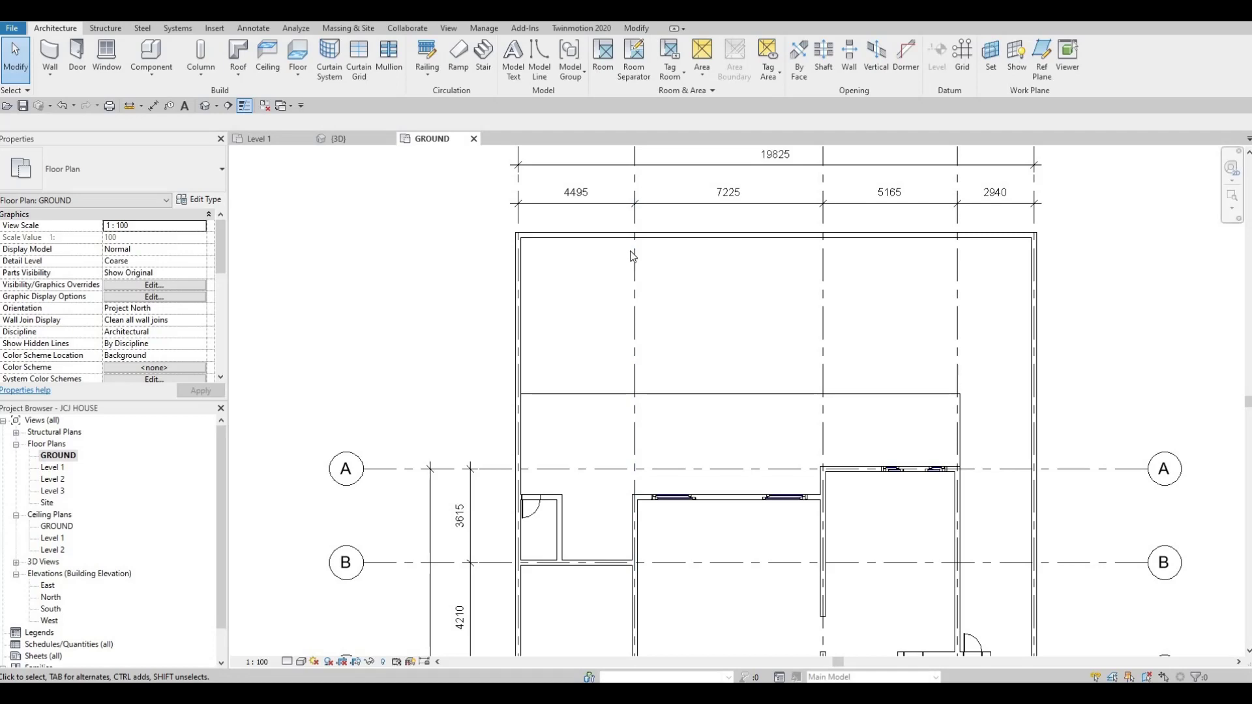
Step: Start a new wall and duplicate the BOARDER WALL type as POOL WALL
{"action": "scroll", "coordinate": [476, 185], "scroll_direction": "down", "scroll_amount": 1}
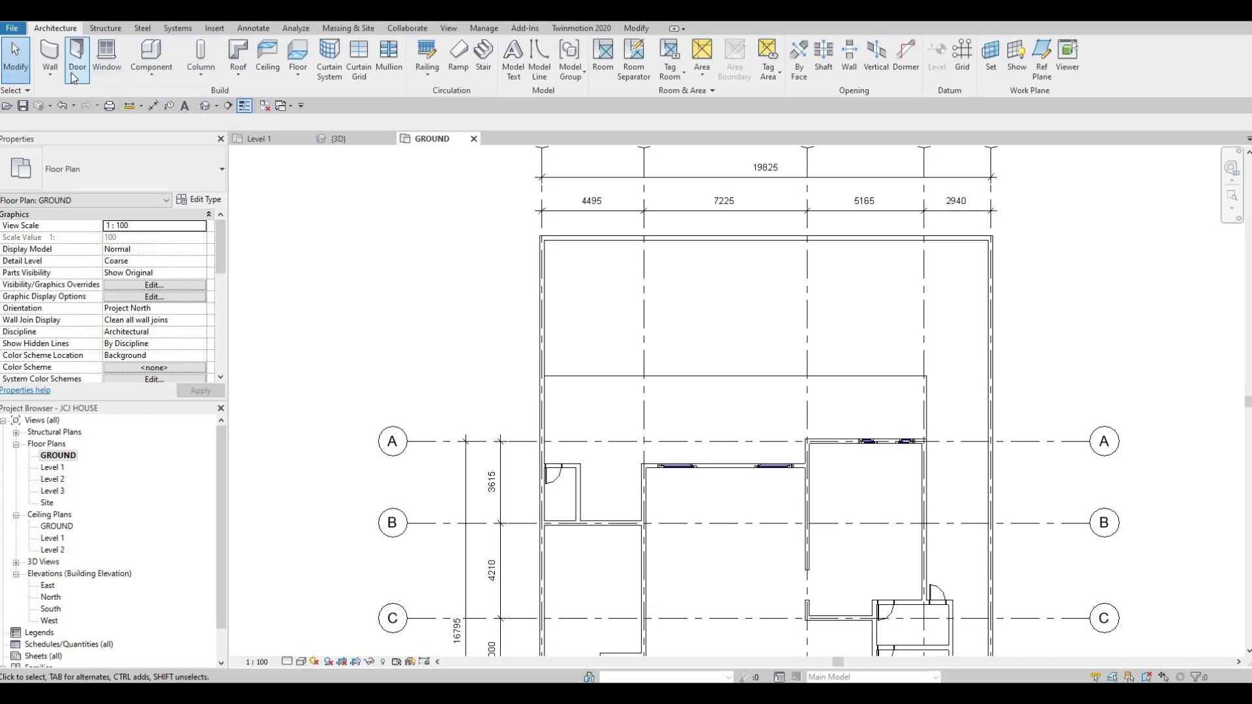
{"action": "left_click", "coordinate": [57, 53]}
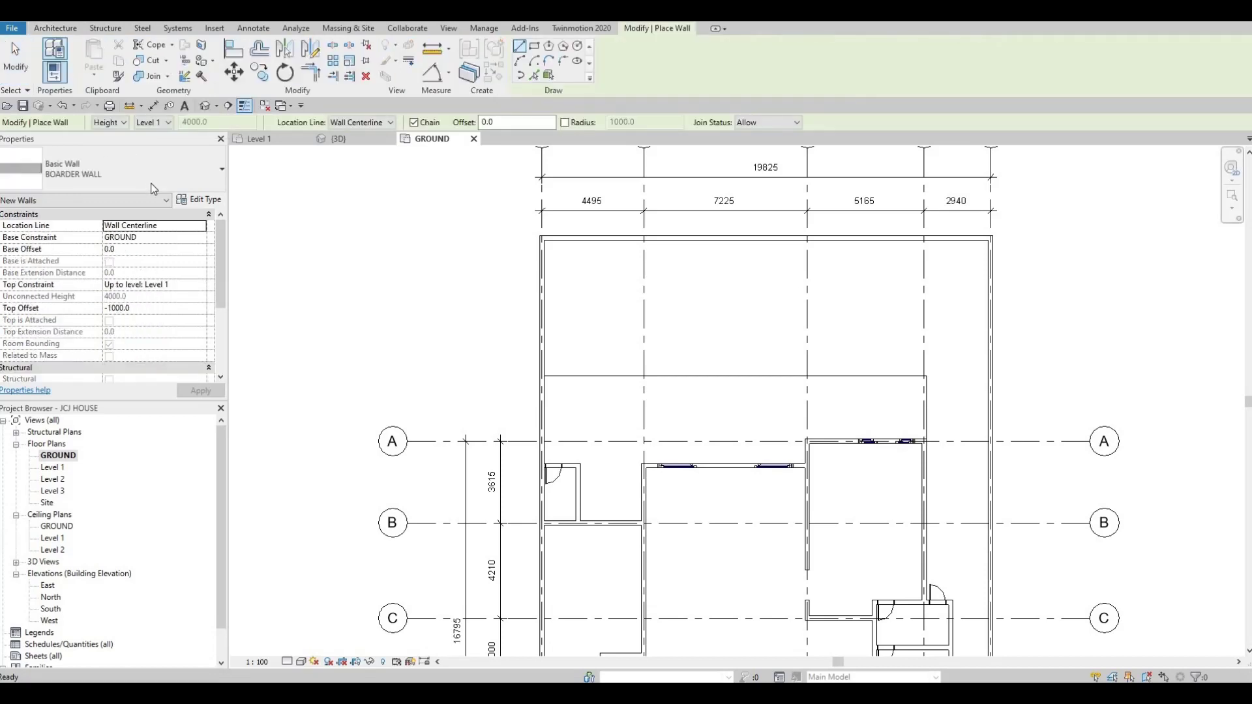
{"action": "left_click", "coordinate": [209, 201]}
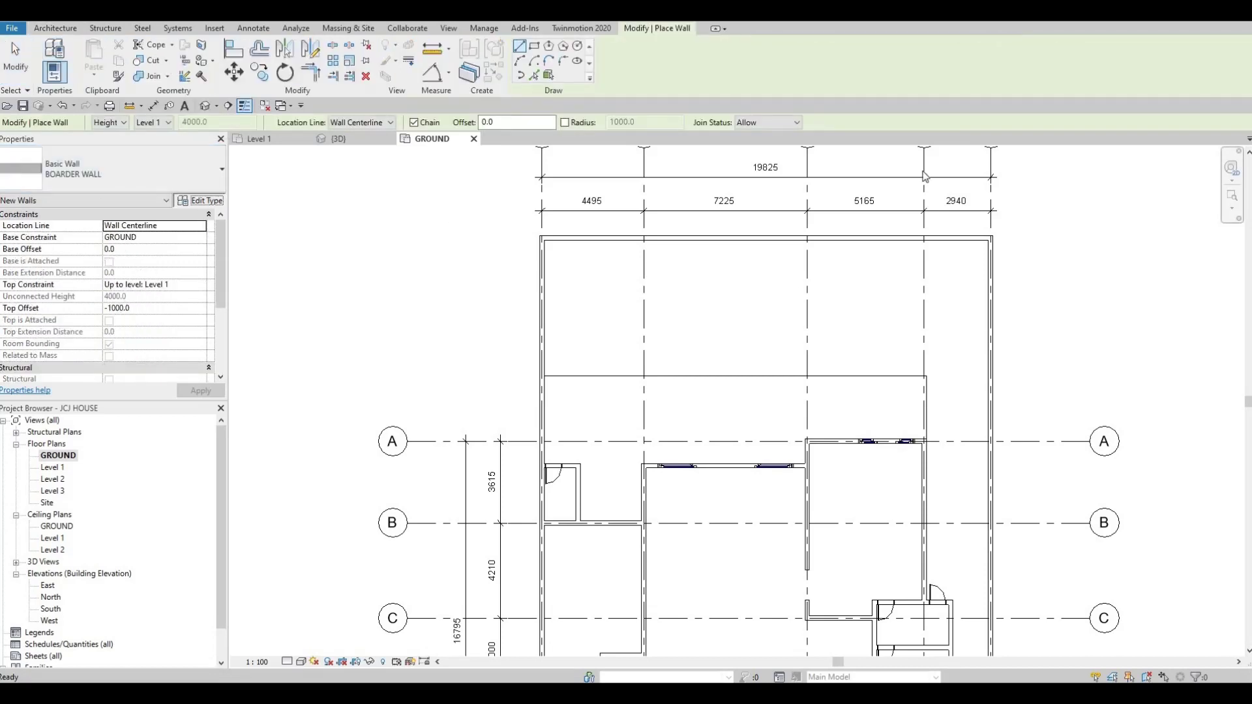
{"action": "left_click", "coordinate": [884, 89]}
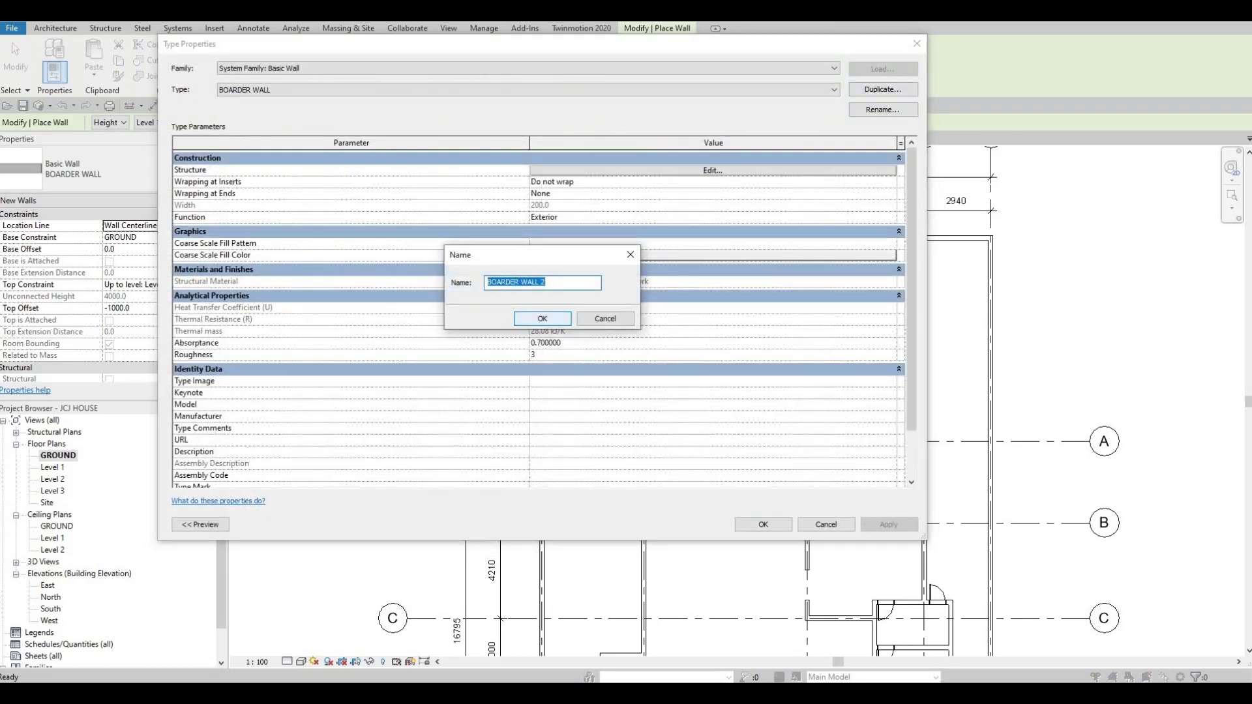
{"action": "type", "text": "POOL WALL"}
{"action": "left_click", "coordinate": [550, 319]}
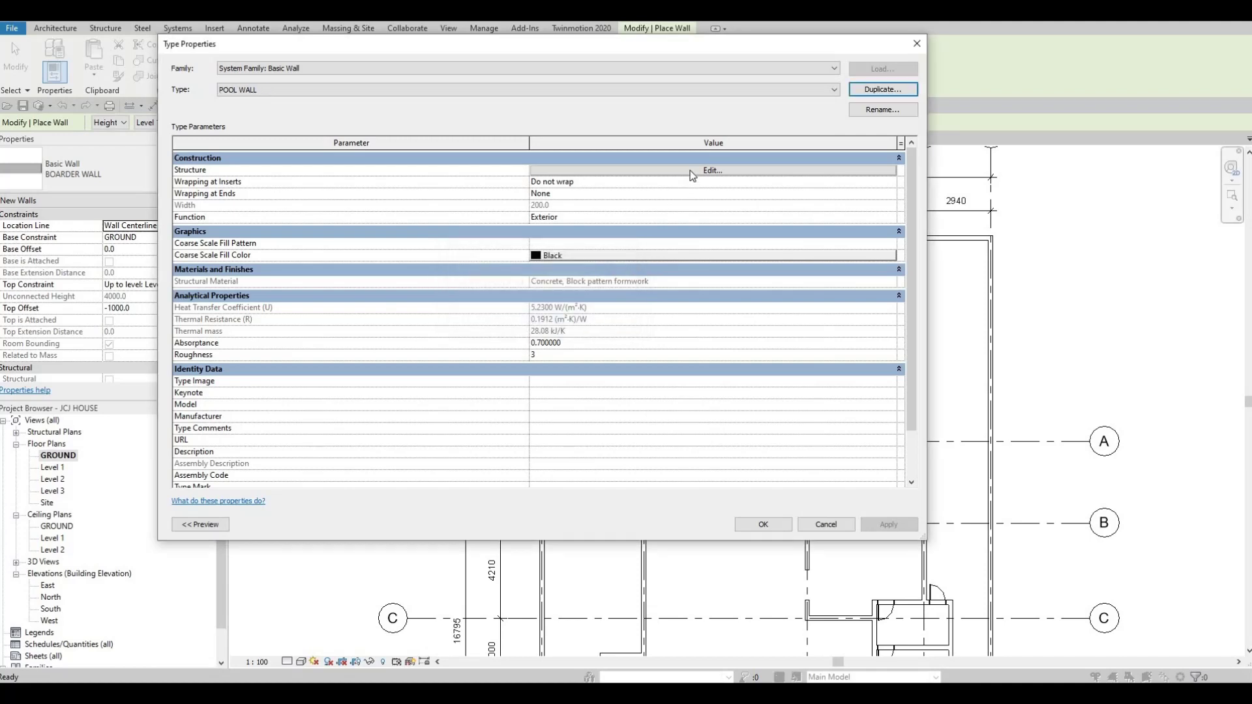
Step: Assign Tile, Stone and Ceramic mix from the AEC tile materials to POOL WALL's structure layer and accept the type settings
{"action": "left_click", "coordinate": [541, 171]}
{"action": "left_click", "coordinate": [536, 170]}
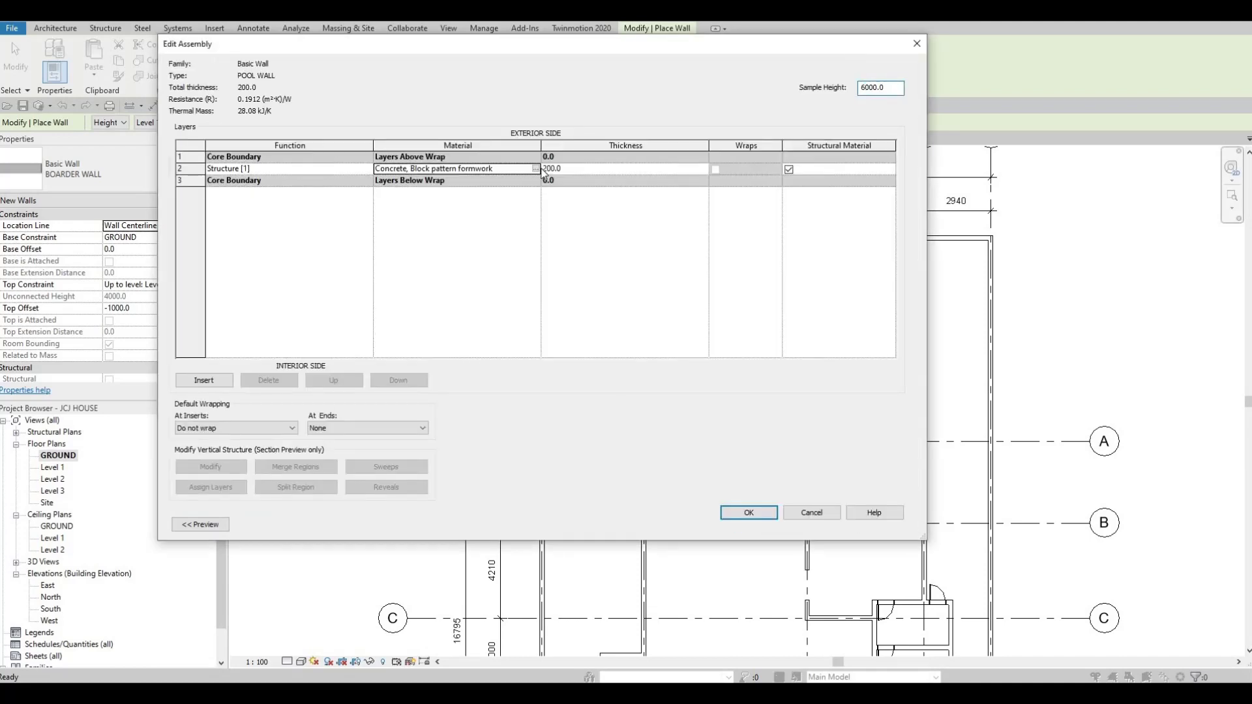
{"action": "left_click", "coordinate": [536, 169]}
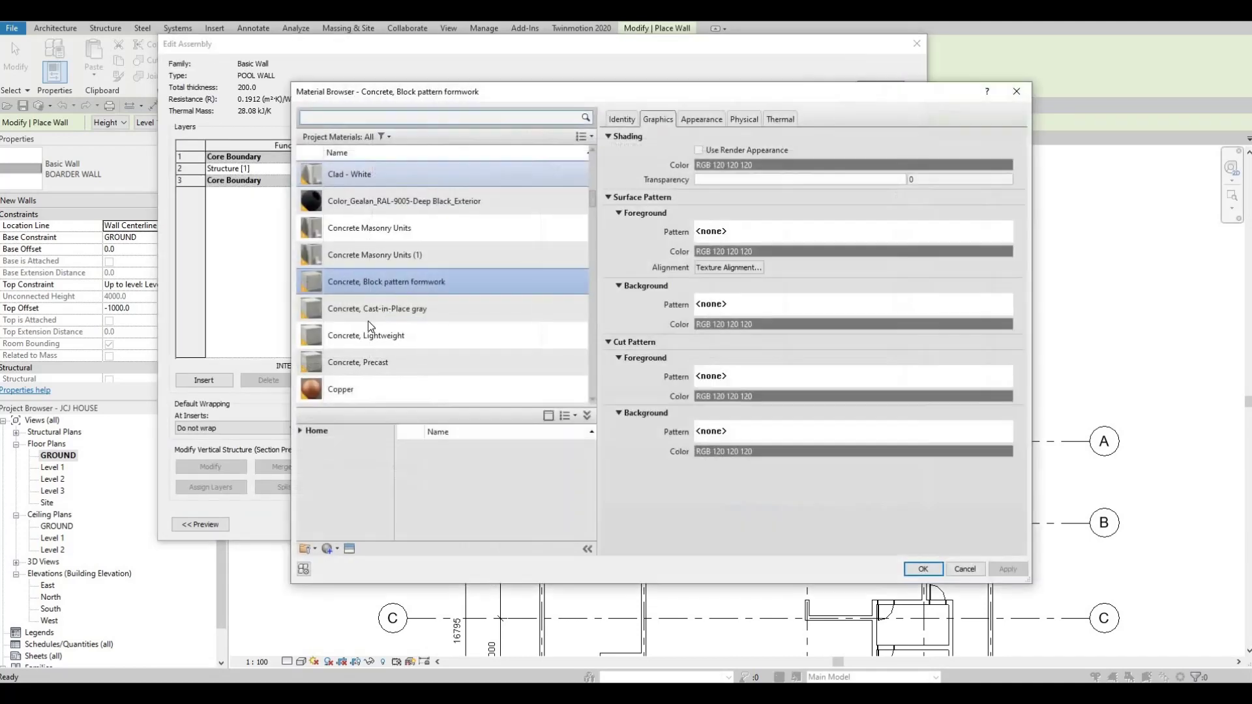
{"action": "scroll", "coordinate": [391, 293], "scroll_direction": "down", "scroll_amount": 5}
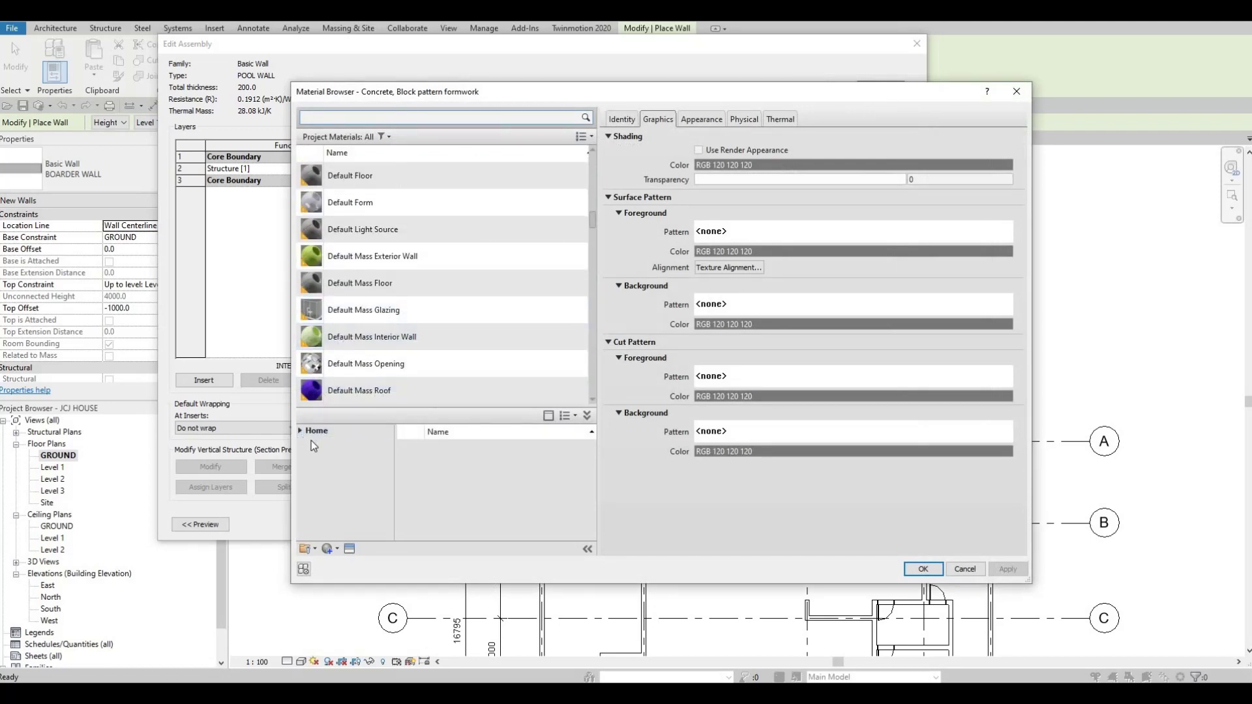
{"action": "left_click", "coordinate": [307, 456]}
{"action": "scroll", "coordinate": [343, 476], "scroll_direction": "down", "scroll_amount": 3}
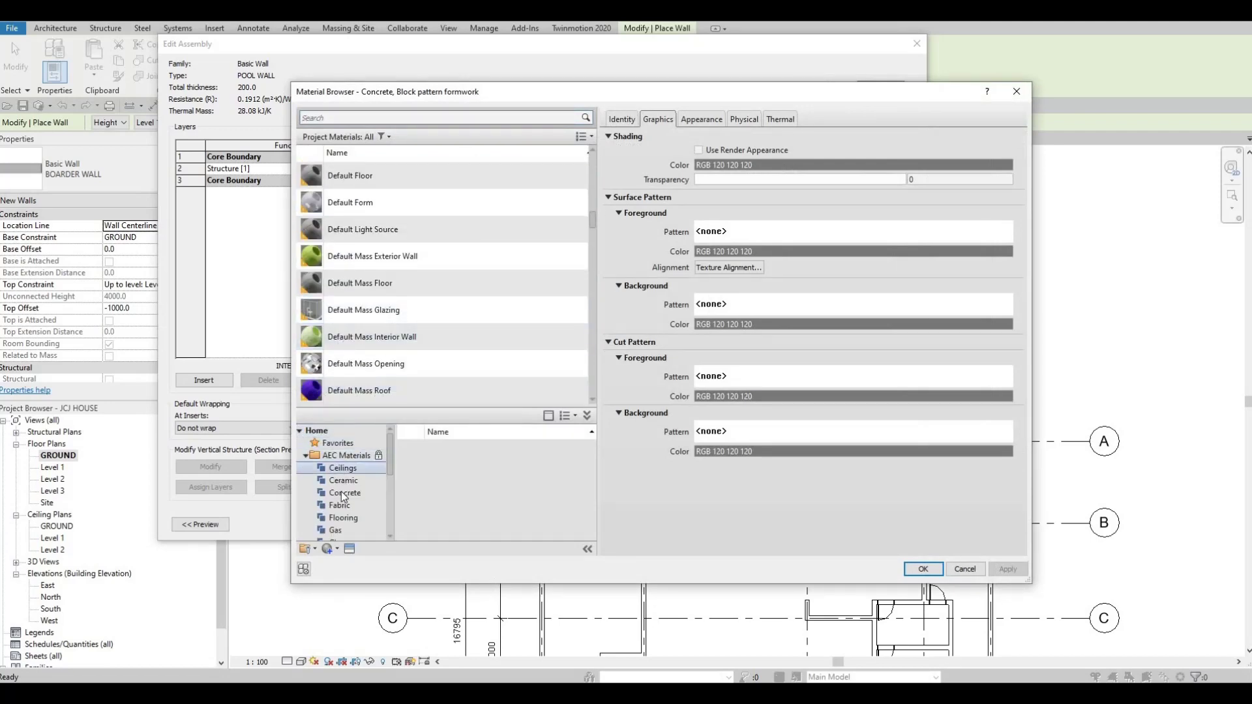
{"action": "scroll", "coordinate": [340, 521], "scroll_direction": "down", "scroll_amount": 3}
{"action": "left_click", "coordinate": [338, 517]}
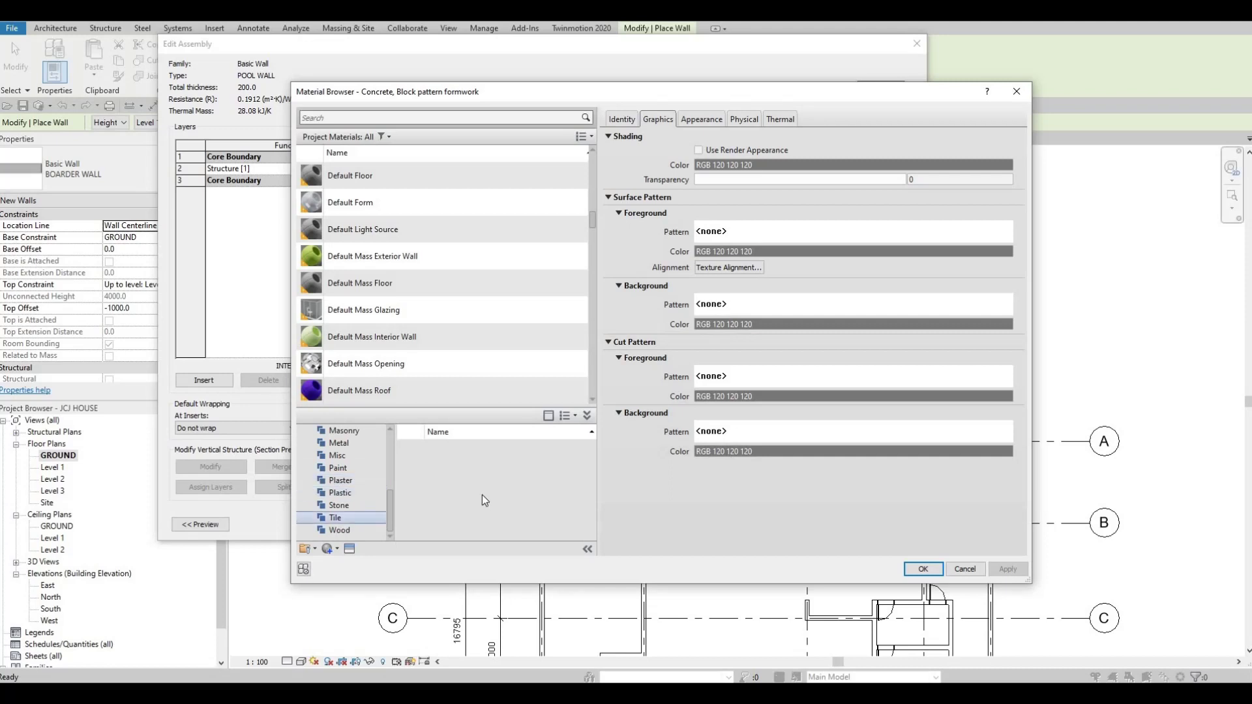
{"action": "scroll", "coordinate": [522, 473], "scroll_direction": "down", "scroll_amount": 2}
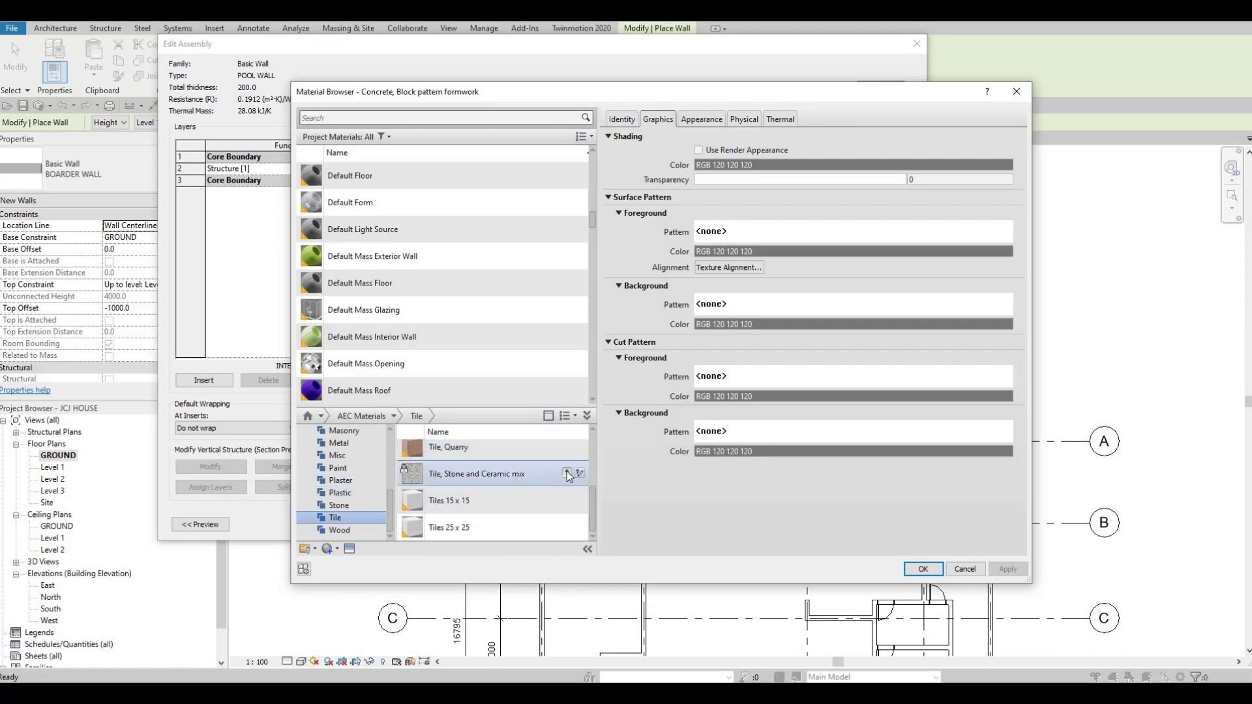
{"action": "left_click", "coordinate": [923, 568]}
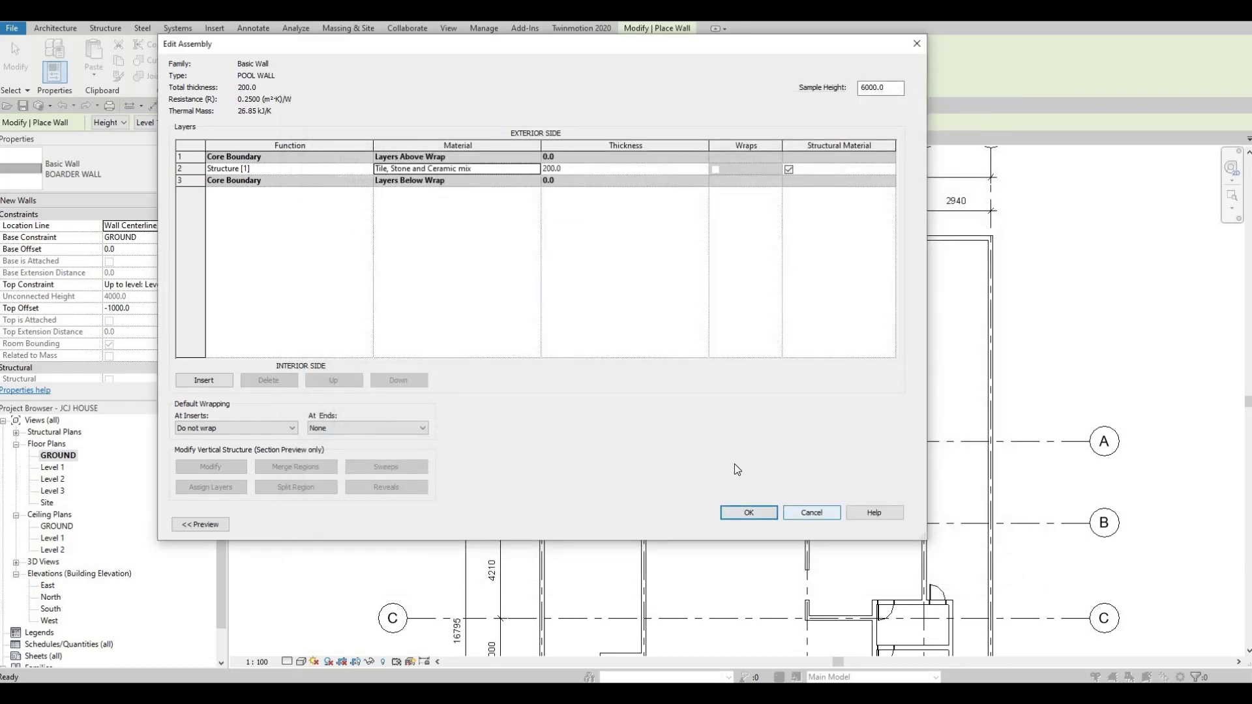
{"action": "left_click", "coordinate": [749, 512]}
{"action": "left_click", "coordinate": [763, 525]}
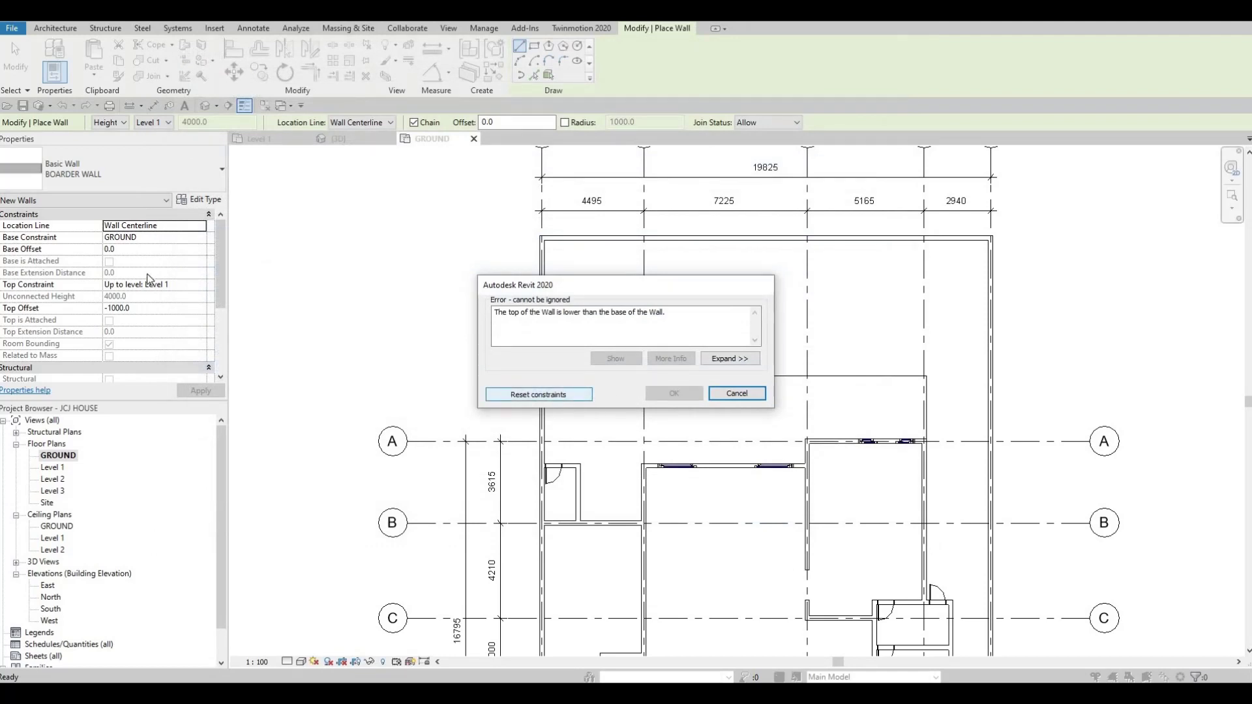
Step: Reset the new wall's constraints and set its top constraint to Up to level: Level 1
{"action": "left_click", "coordinate": [569, 393]}
{"action": "left_click", "coordinate": [173, 238]}
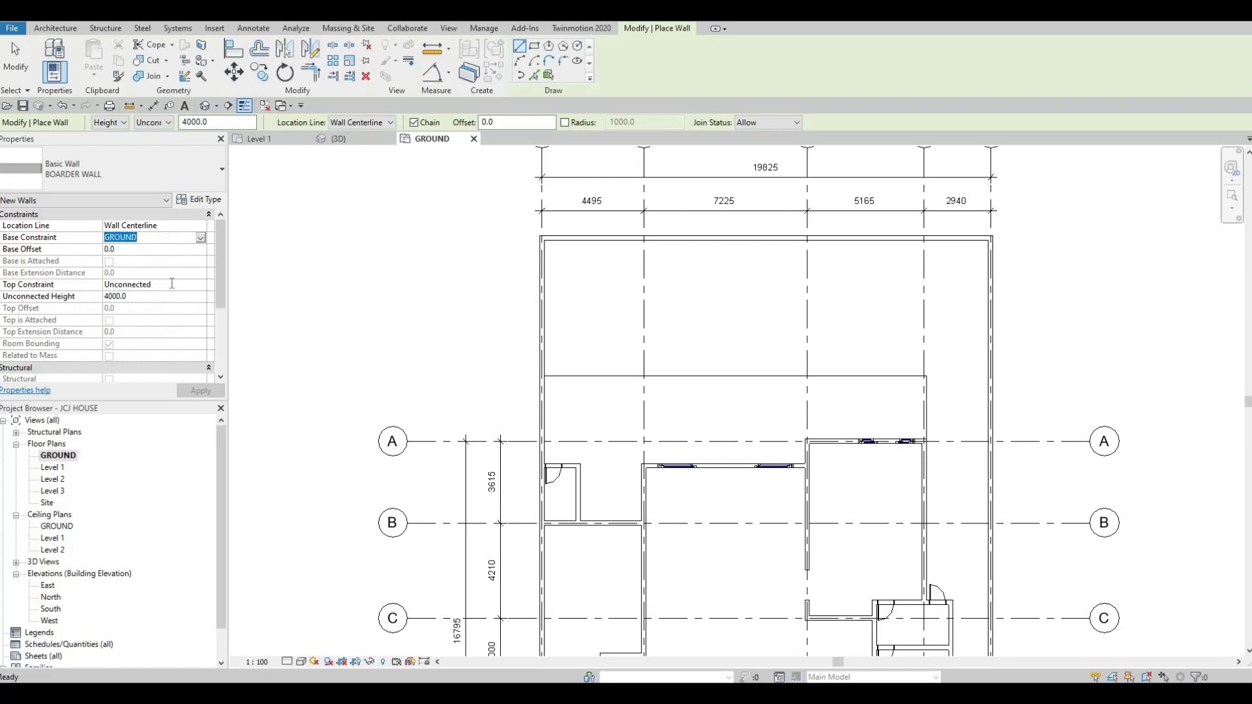
{"action": "left_click", "coordinate": [203, 284]}
{"action": "left_click", "coordinate": [201, 285]}
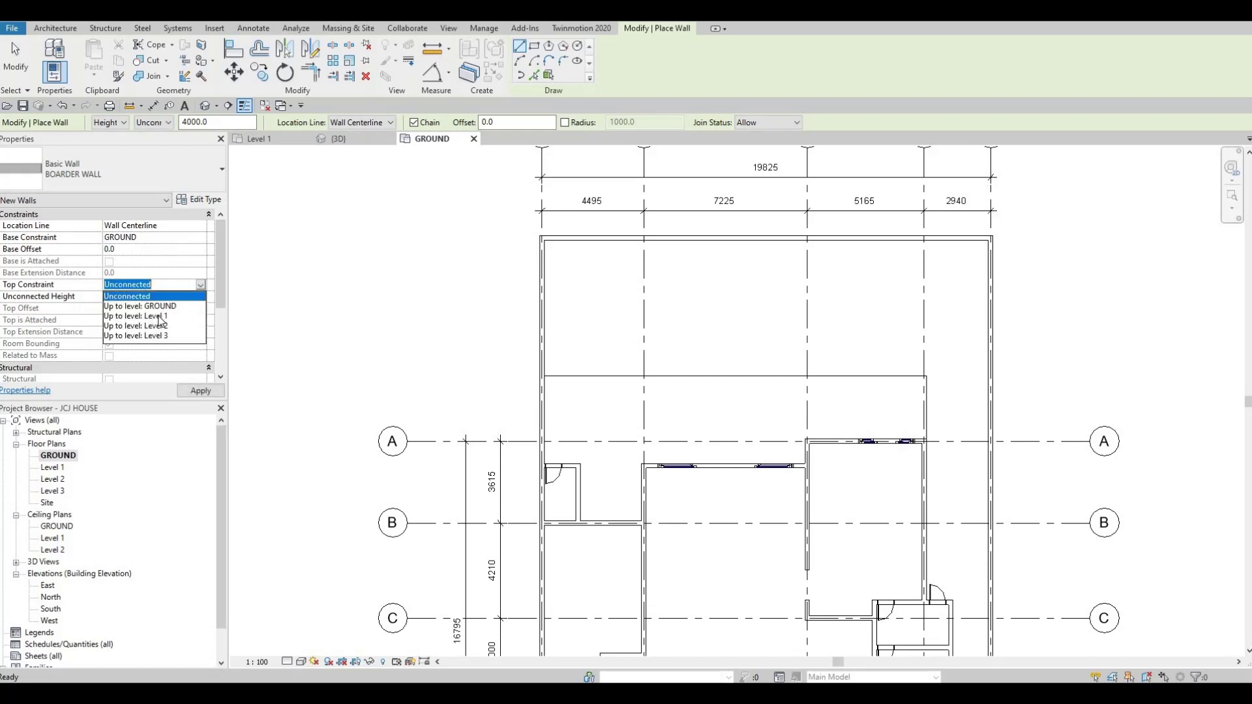
{"action": "left_click", "coordinate": [155, 316]}
{"action": "left_click", "coordinate": [196, 390]}
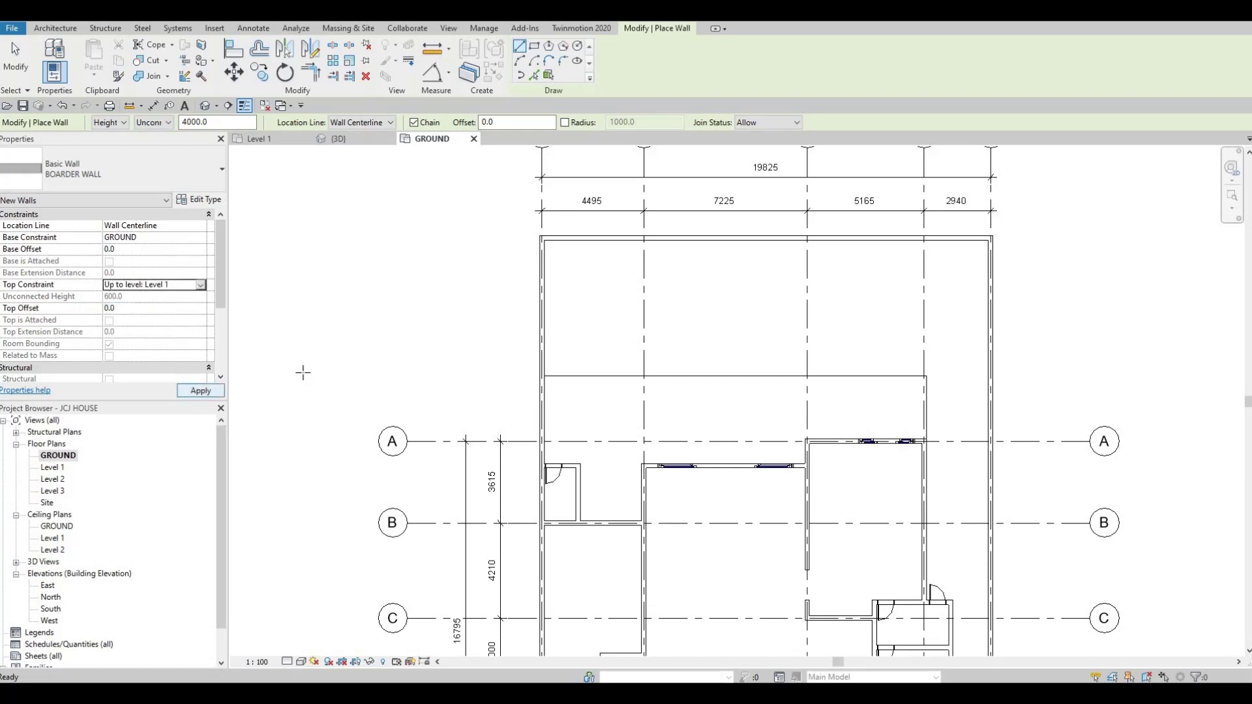
Step: Draw a rectangle of walls about 4500 mm deep in the rear yard, starting from grid 2 just inside the rear boundary
{"action": "key", "text": "r"}
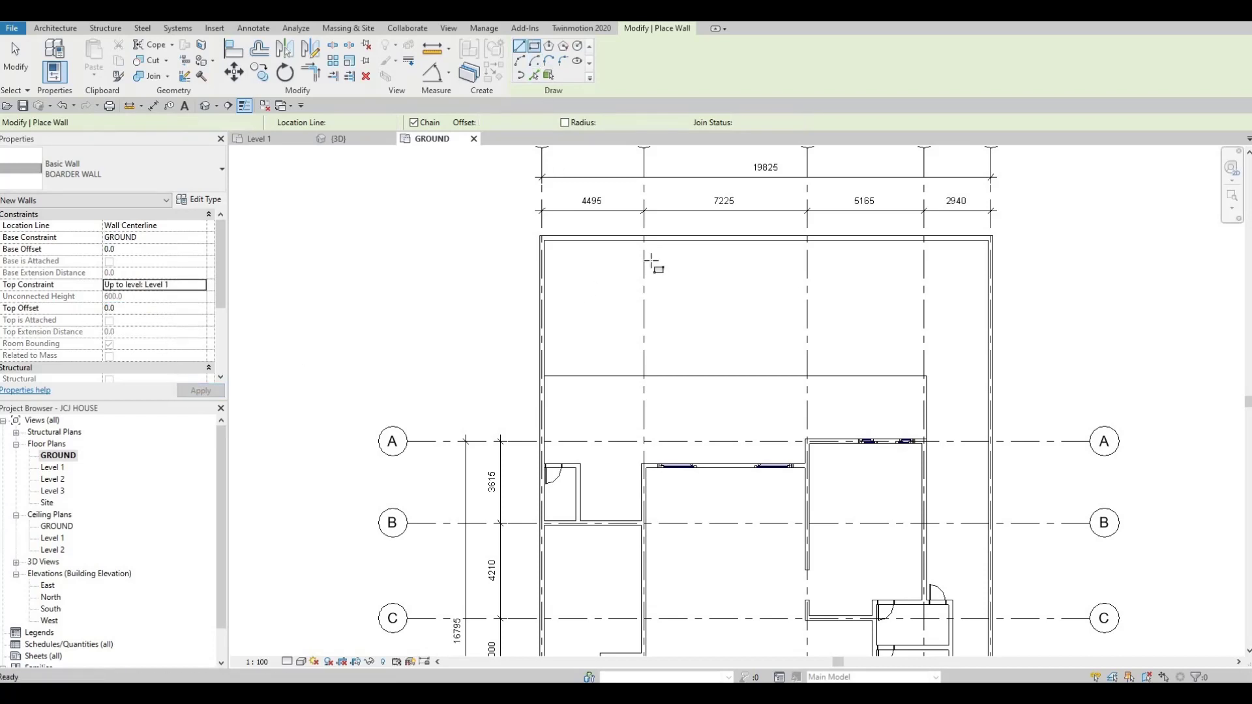
{"action": "left_click", "coordinate": [643, 257]}
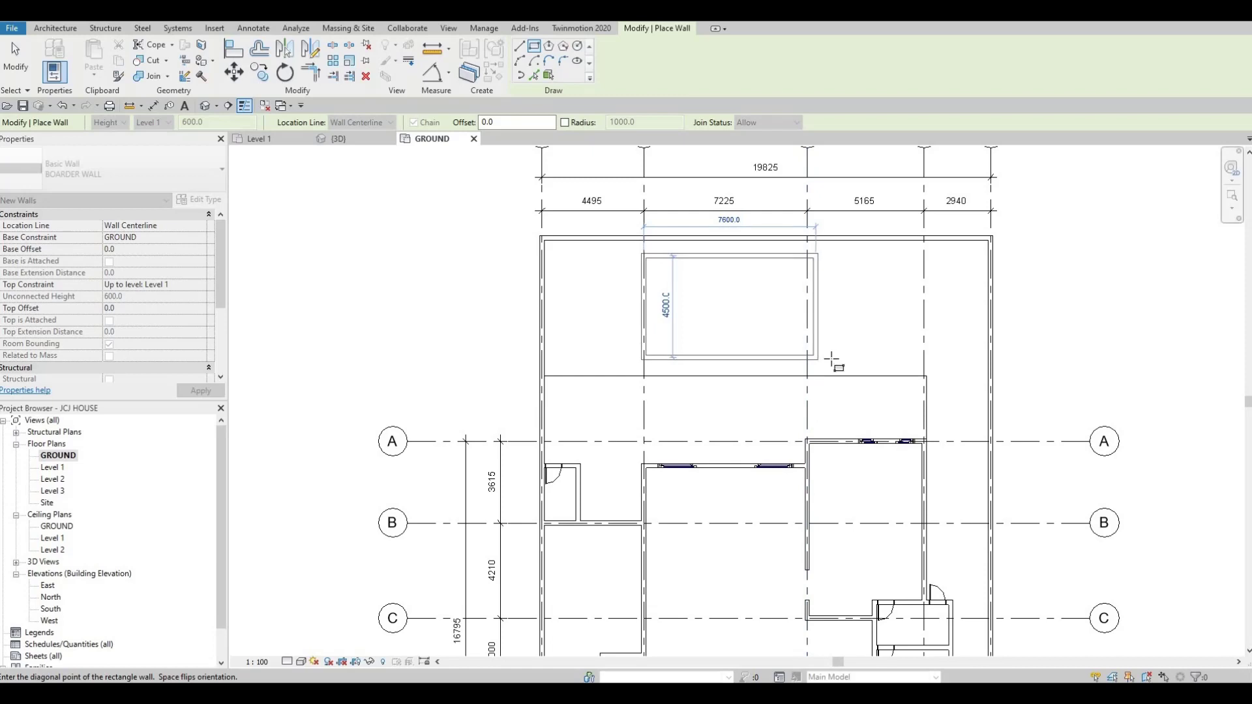
{"action": "left_click", "coordinate": [835, 357]}
{"action": "key", "text": "Escape"}
{"action": "key", "text": "Escape"}
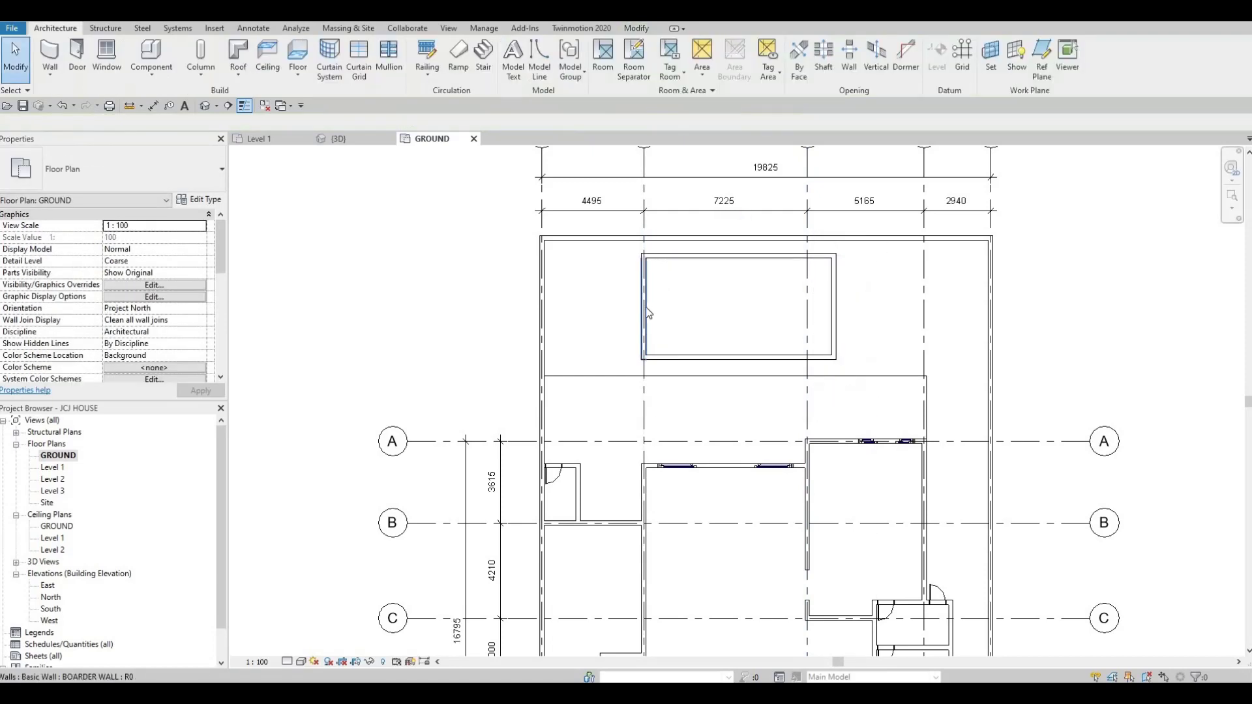
Step: Nudge the four pool walls toward the left boundary and align the right wall's outer face with the grid line between the 7225 and 5165 bays
{"action": "key", "text": "Tab"}
{"action": "left_click", "coordinate": [647, 313]}
{"action": "key", "text": "Left"}
{"action": "key", "text": "Left"}
{"action": "key", "text": "Left"}
{"action": "key", "text": "Left"}
{"action": "key", "text": "Left"}
{"action": "key", "text": "Left"}
{"action": "key", "text": "Left"}
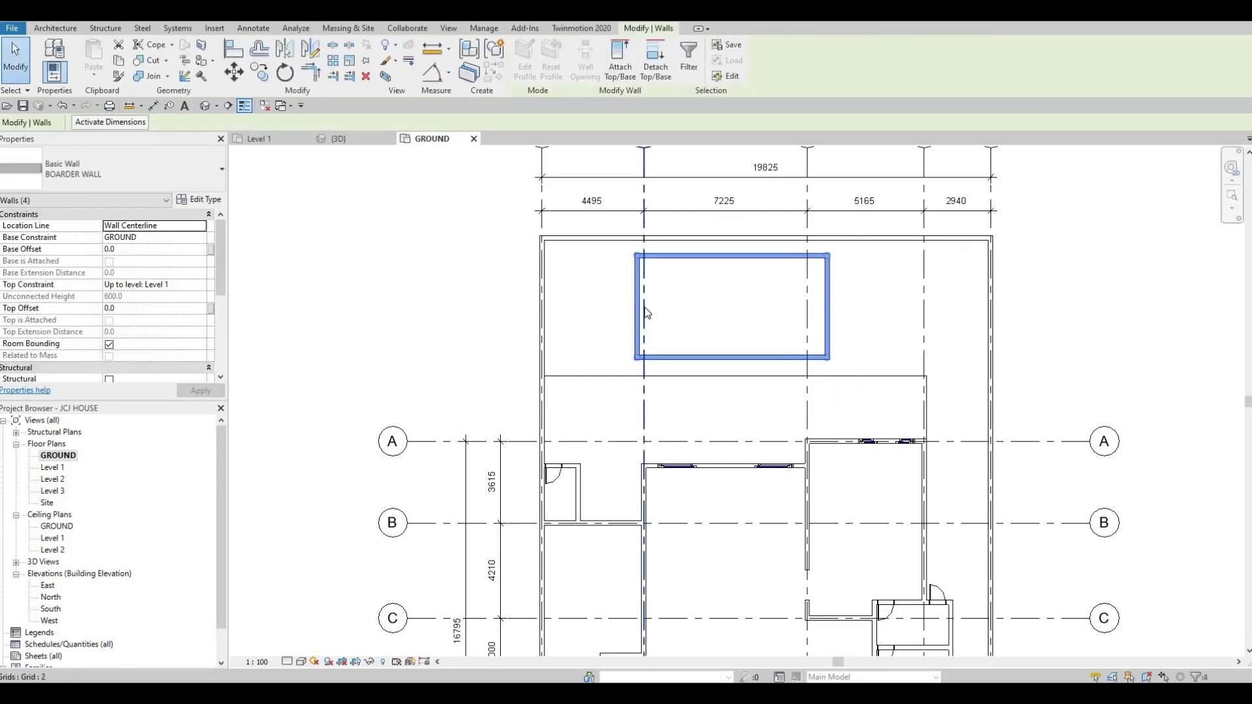
{"action": "key", "text": "Left"}
{"action": "key", "text": "Left"}
{"action": "key", "text": "Left"}
{"action": "key", "text": "Left"}
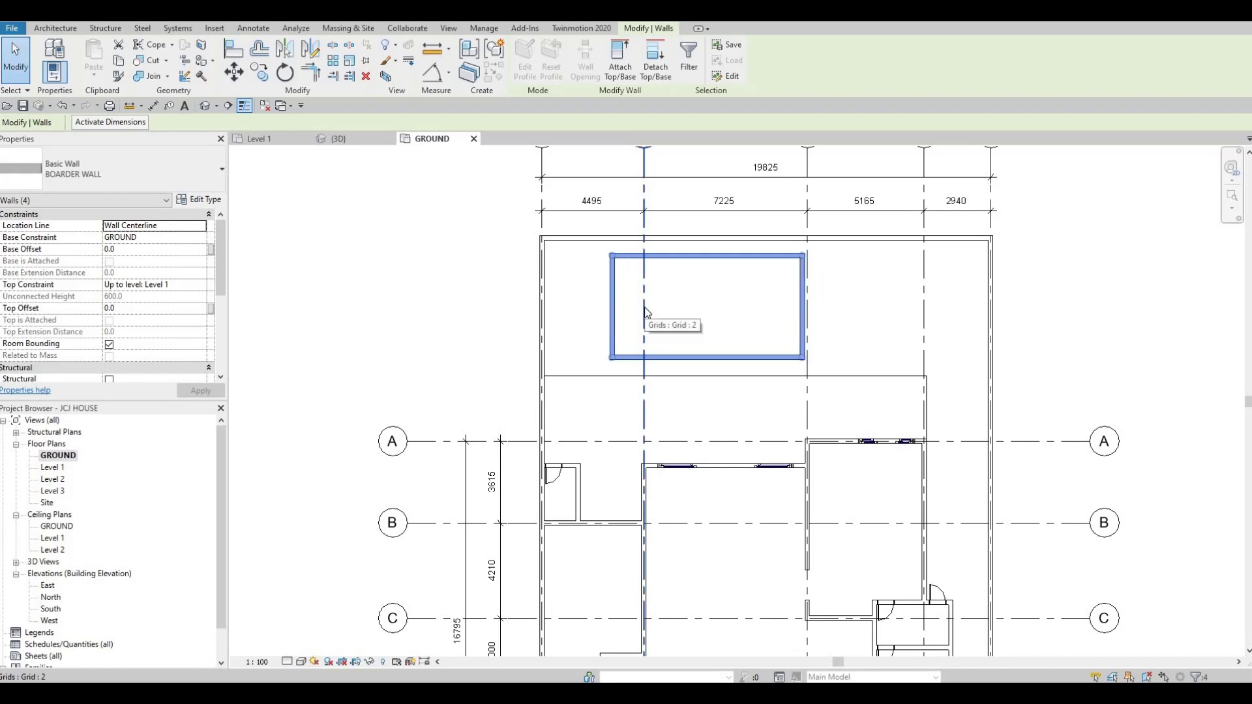
{"action": "key", "text": "Escape"}
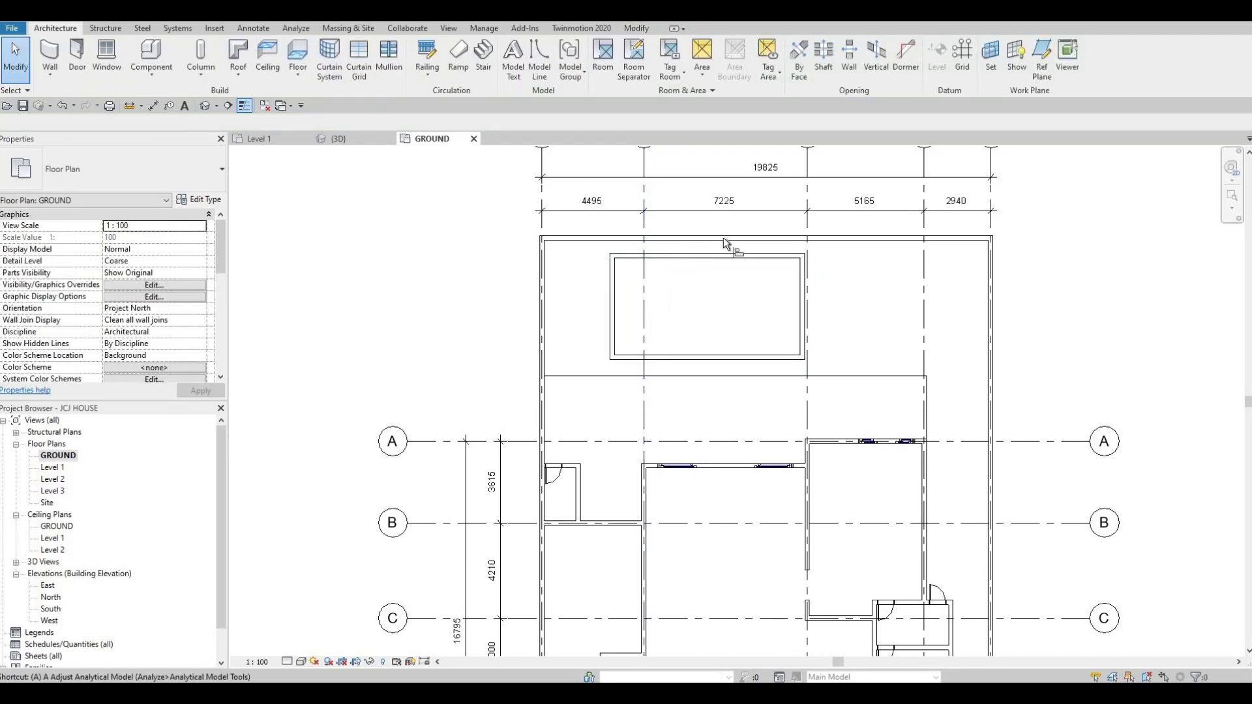
{"action": "scroll", "coordinate": [846, 279], "scroll_direction": "up", "scroll_amount": 2}
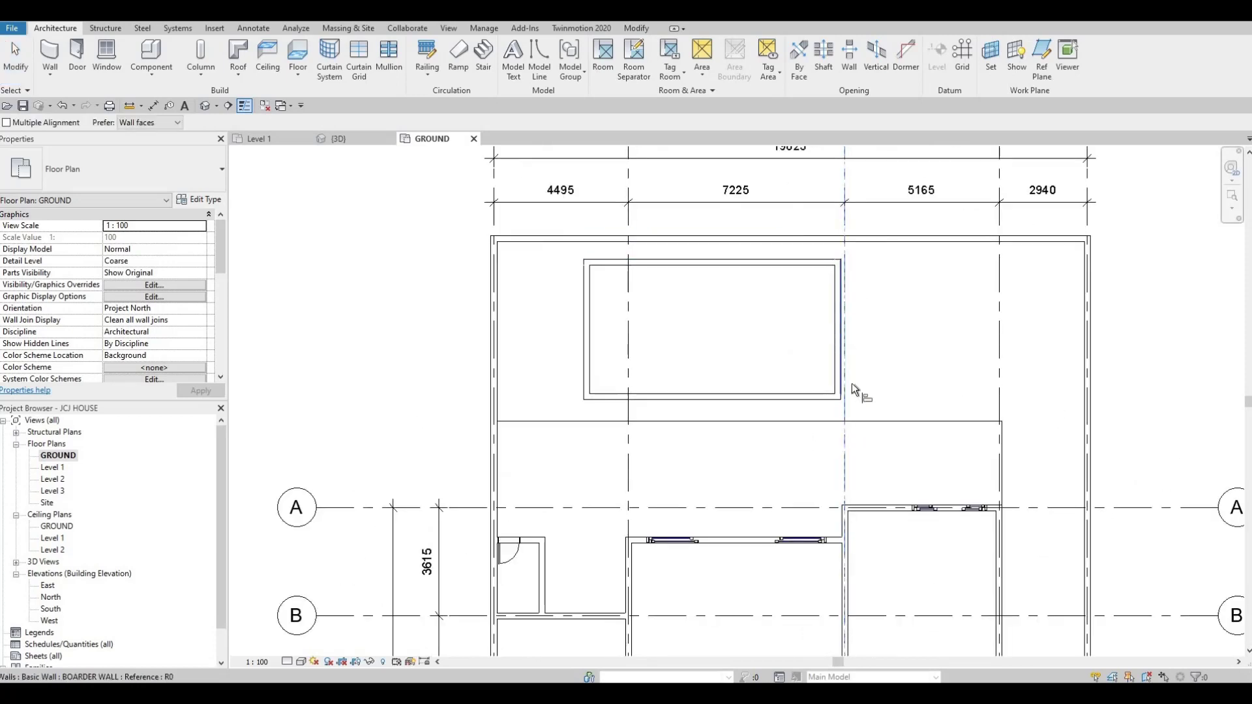
{"action": "key", "text": "Escape"}
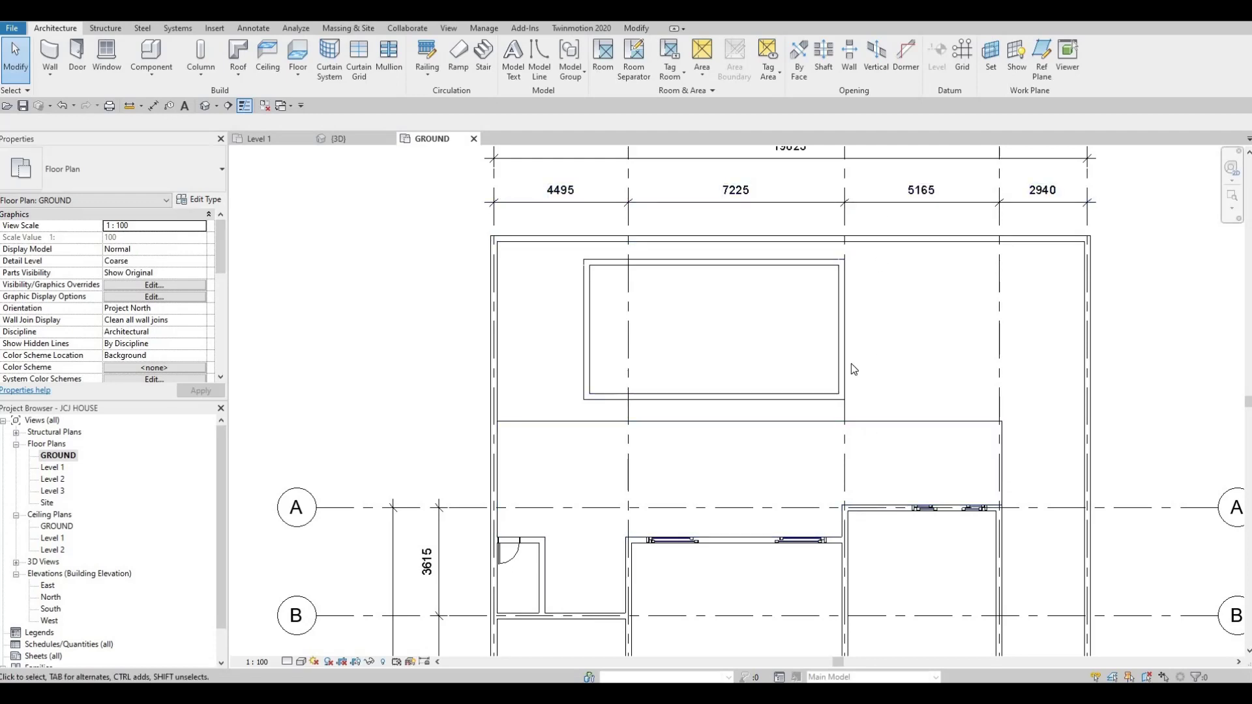
Step: Move the pool's rear wall inward to about 1114 mm from the rear boundary and shift its house-side wall slightly inward
{"action": "middle_click_drag", "start_coordinate": [851, 363], "coordinate": [857, 345]}
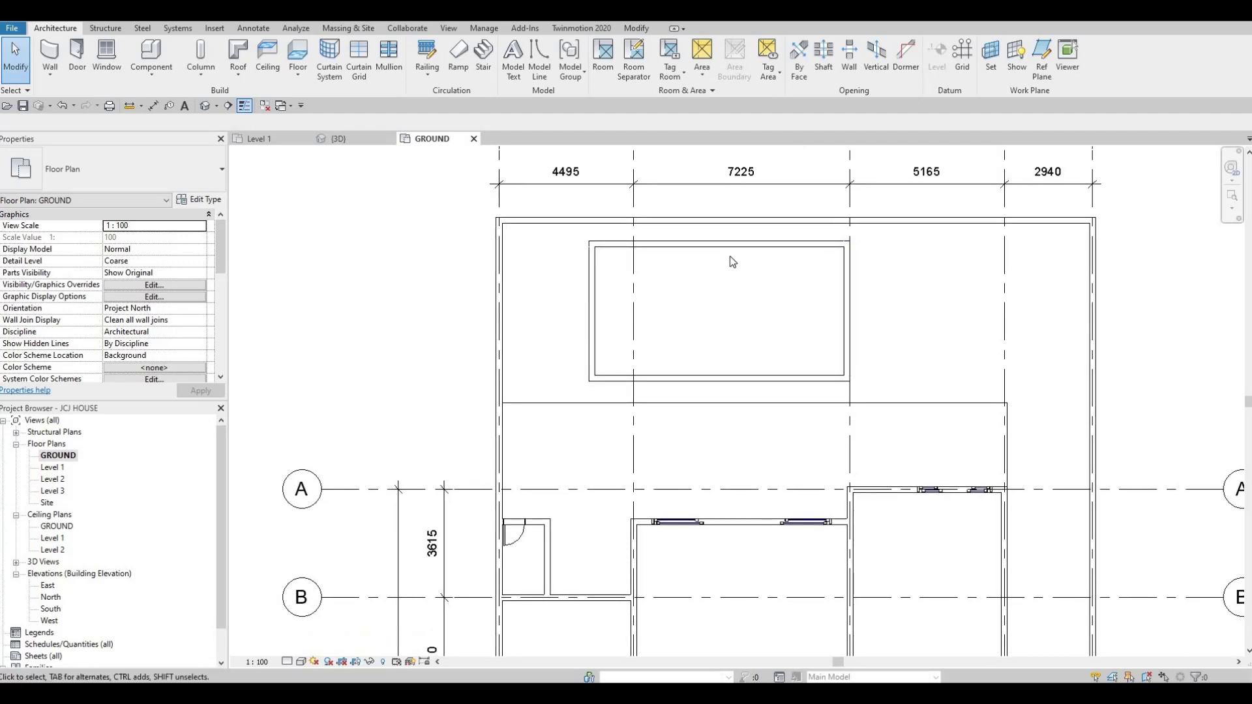
{"action": "middle_click_drag", "start_coordinate": [732, 241], "coordinate": [732, 254]}
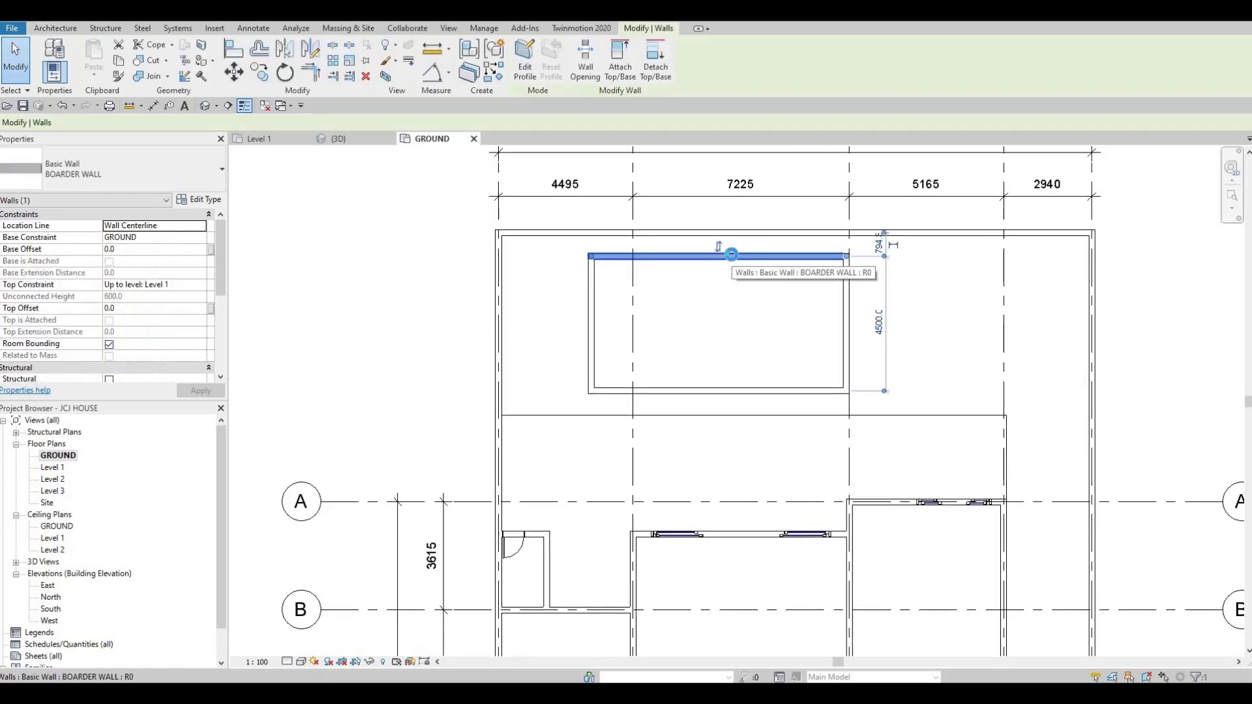
{"action": "left_click_drag", "start_coordinate": [731, 254], "coordinate": [728, 266]}
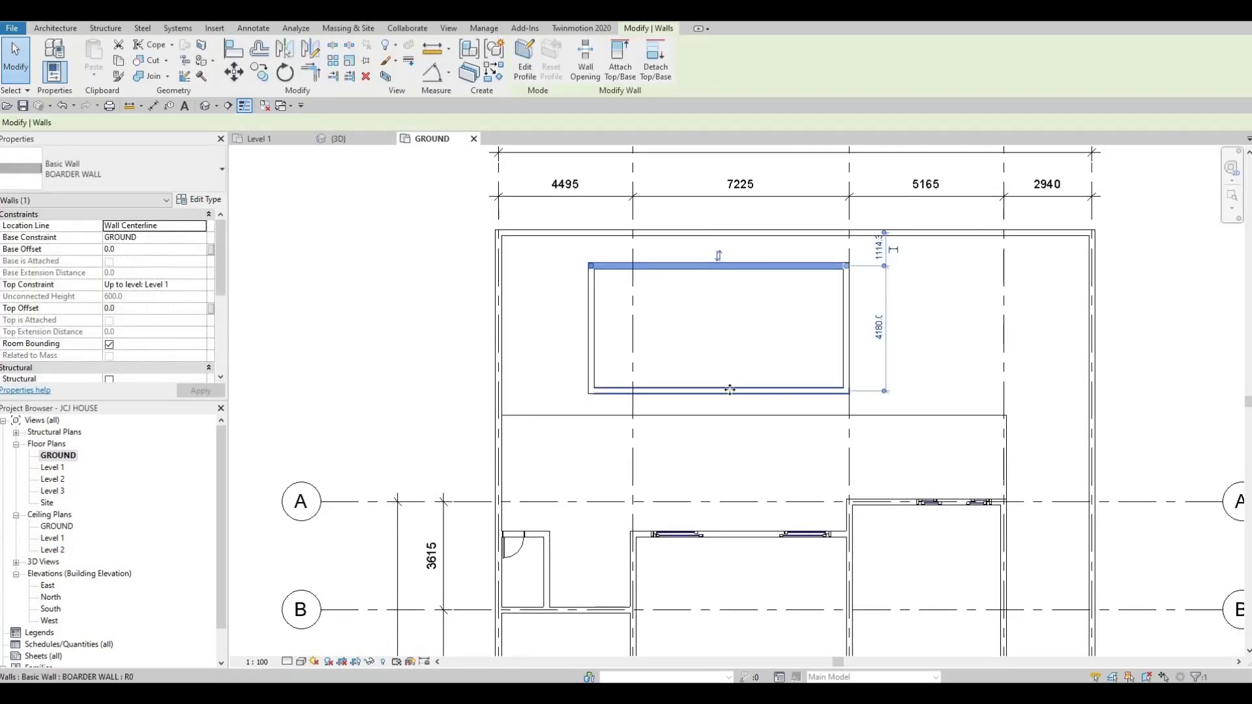
{"action": "left_click_drag", "start_coordinate": [730, 390], "coordinate": [730, 385]}
Step: Move the pool's left wall inward to about 3495 mm from the left boundary wall
{"action": "left_click", "coordinate": [587, 324]}
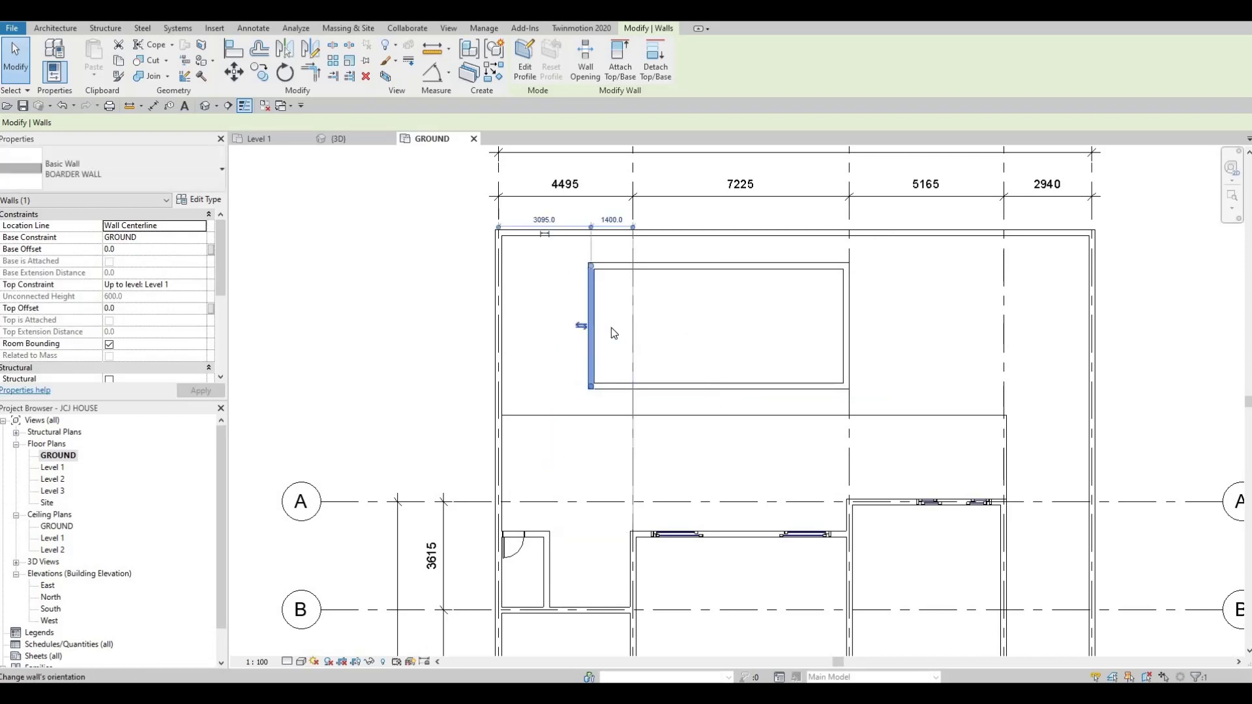
{"action": "left_click_drag", "start_coordinate": [612, 332], "coordinate": [624, 339]}
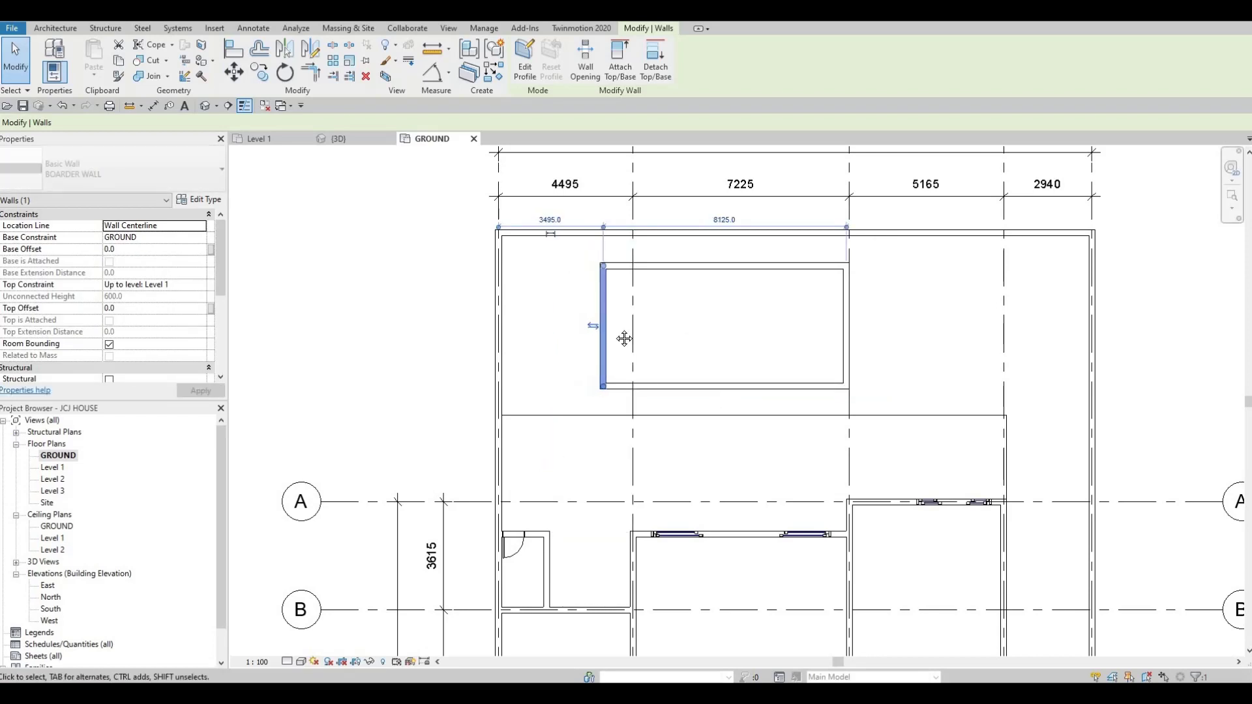
{"action": "left_click", "coordinate": [645, 318]}
{"action": "scroll", "coordinate": [643, 317], "scroll_direction": "down", "scroll_amount": 1}
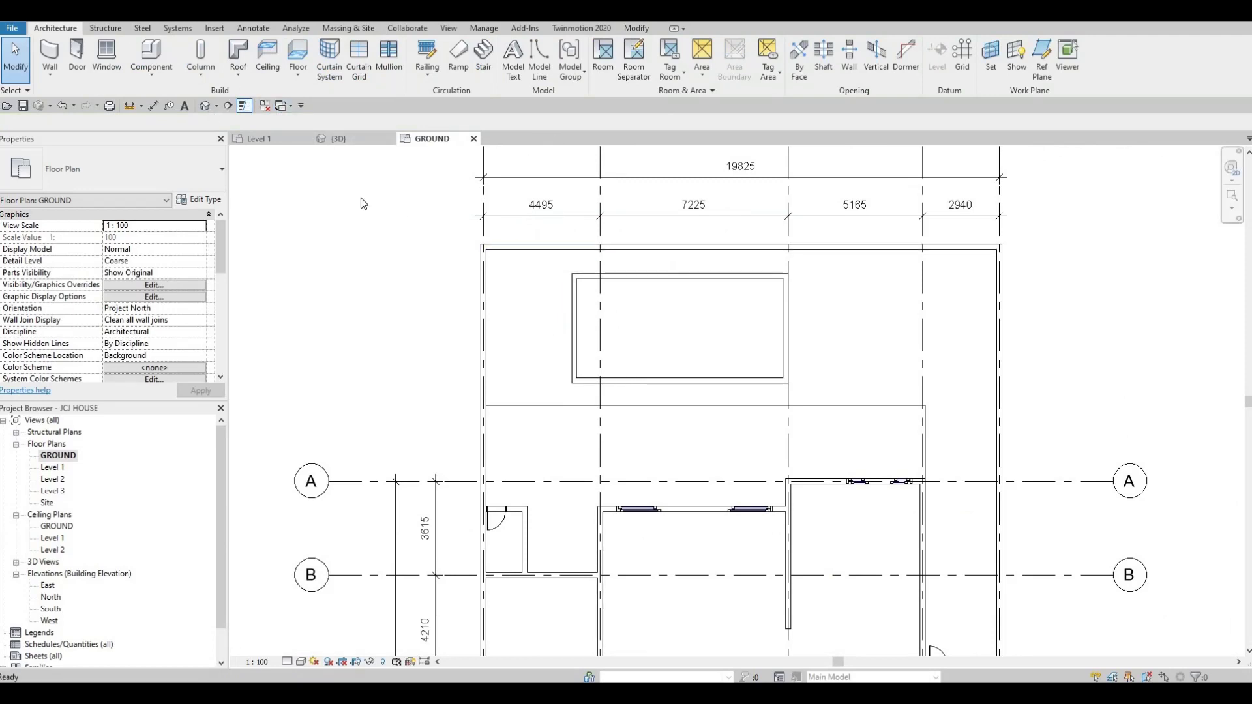
Step: In the 3D view, select the chain of four pool walls and set their base offset to -2000
{"action": "middle_click_drag", "start_coordinate": [794, 381], "coordinate": [418, 373], "text": "shift"}
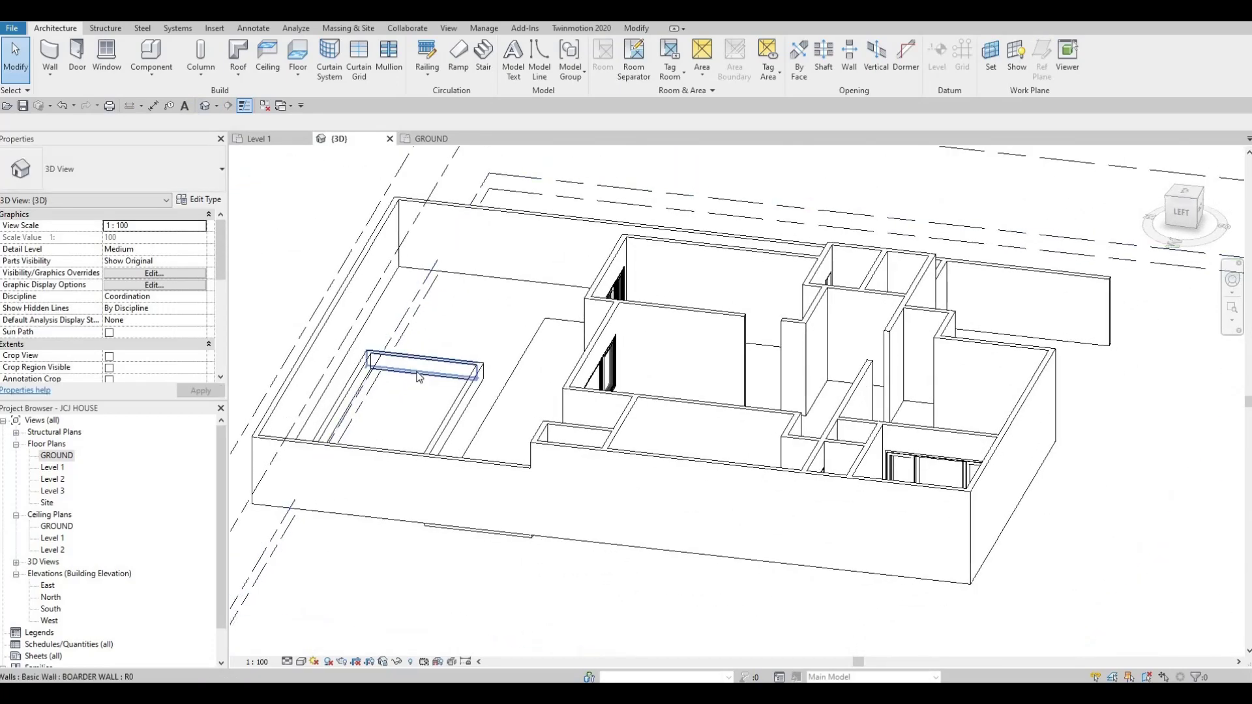
{"action": "left_click", "coordinate": [417, 371]}
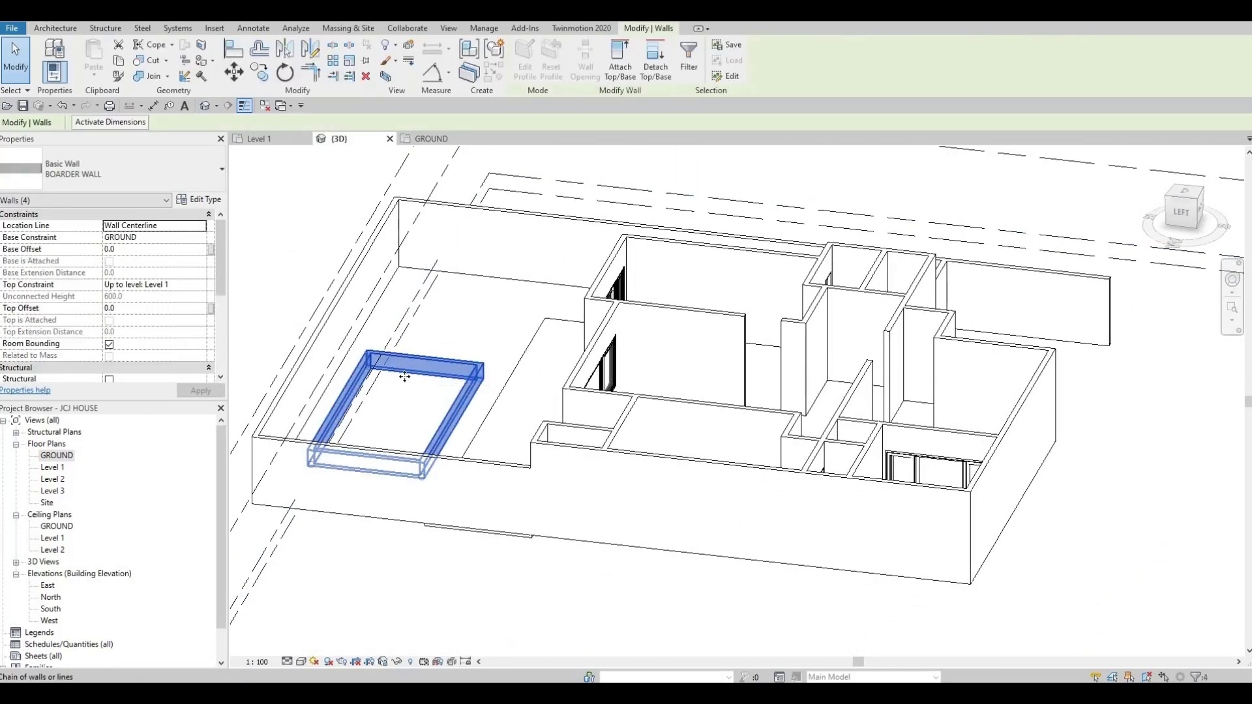
{"action": "middle_click_drag", "start_coordinate": [532, 363], "coordinate": [427, 311], "text": "shift"}
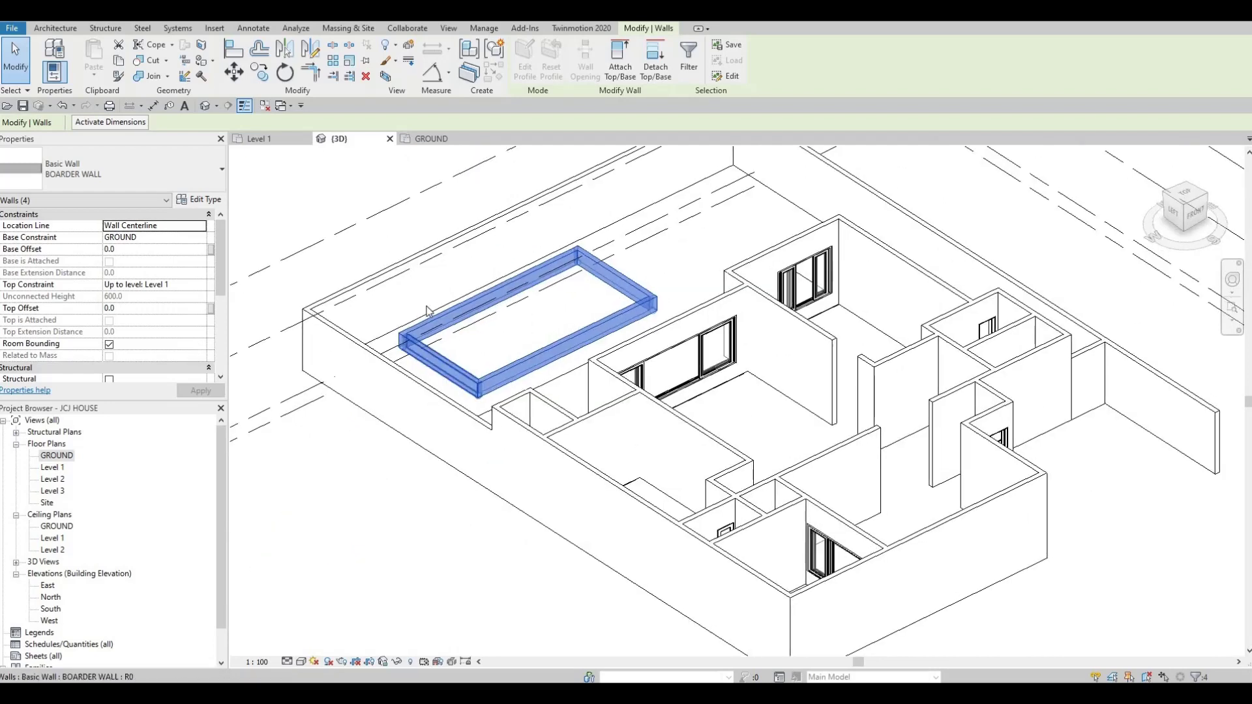
{"action": "left_click", "coordinate": [549, 322]}
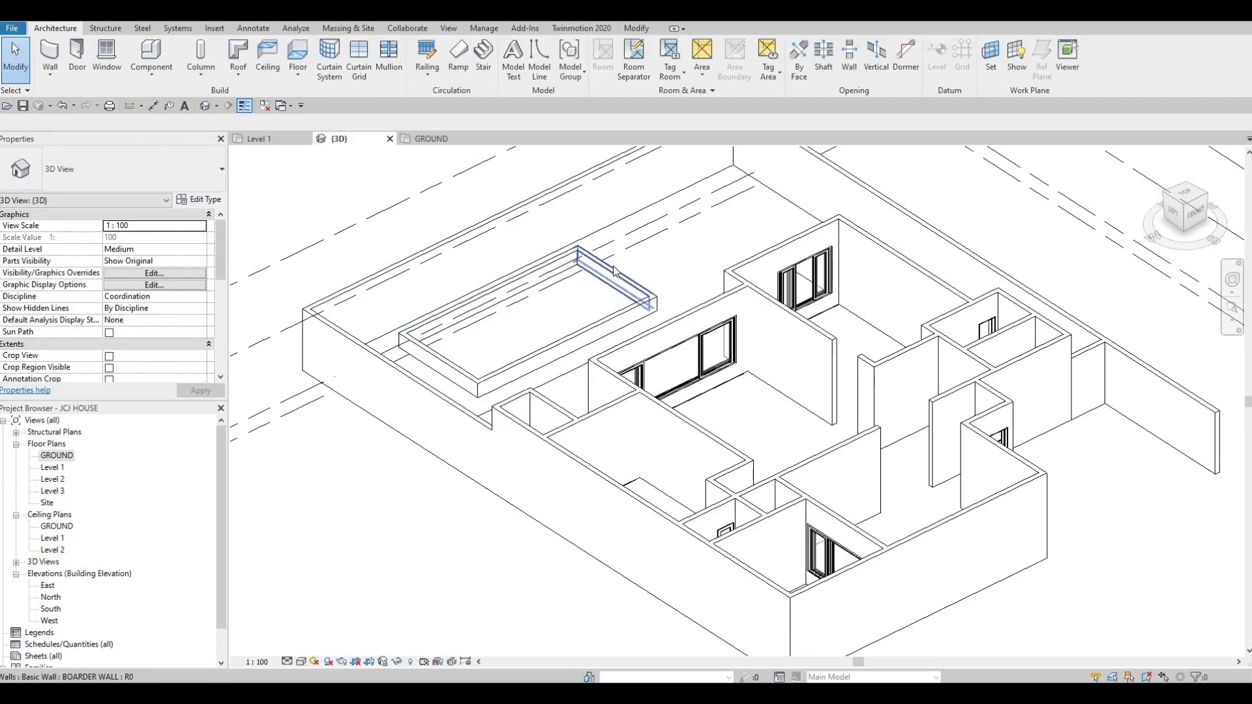
{"action": "key", "text": "Tab"}
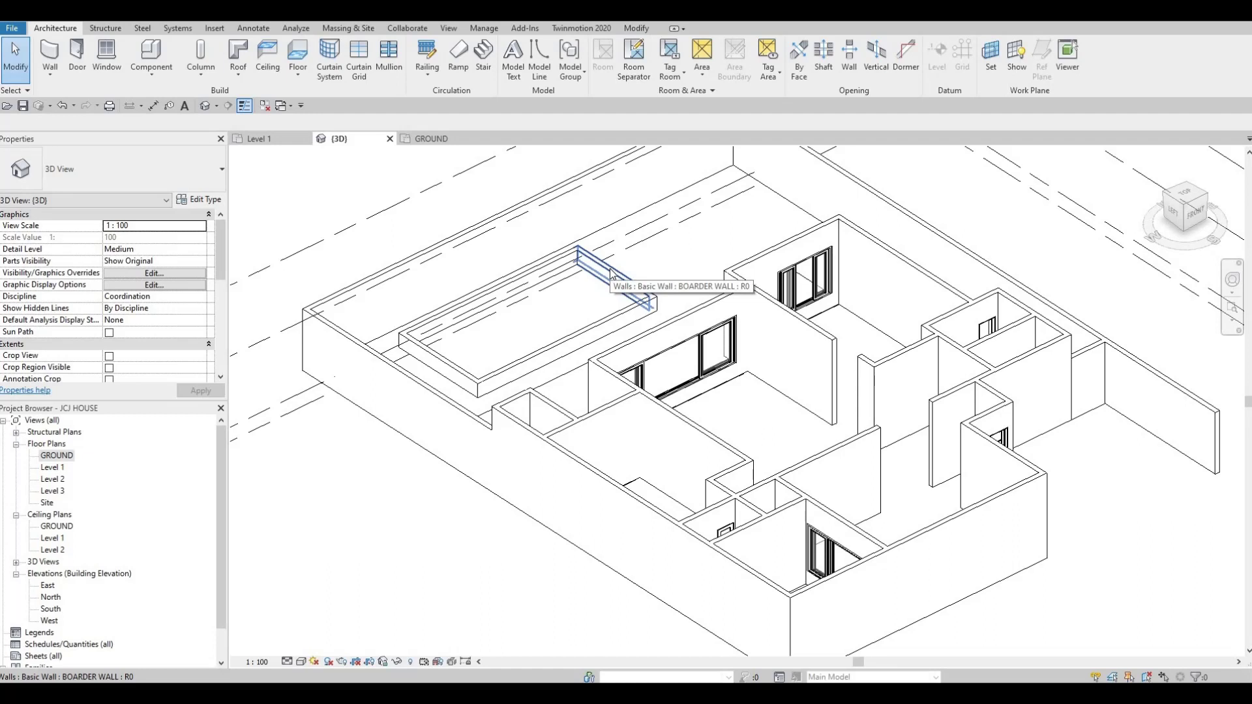
{"action": "key", "text": "Tab"}
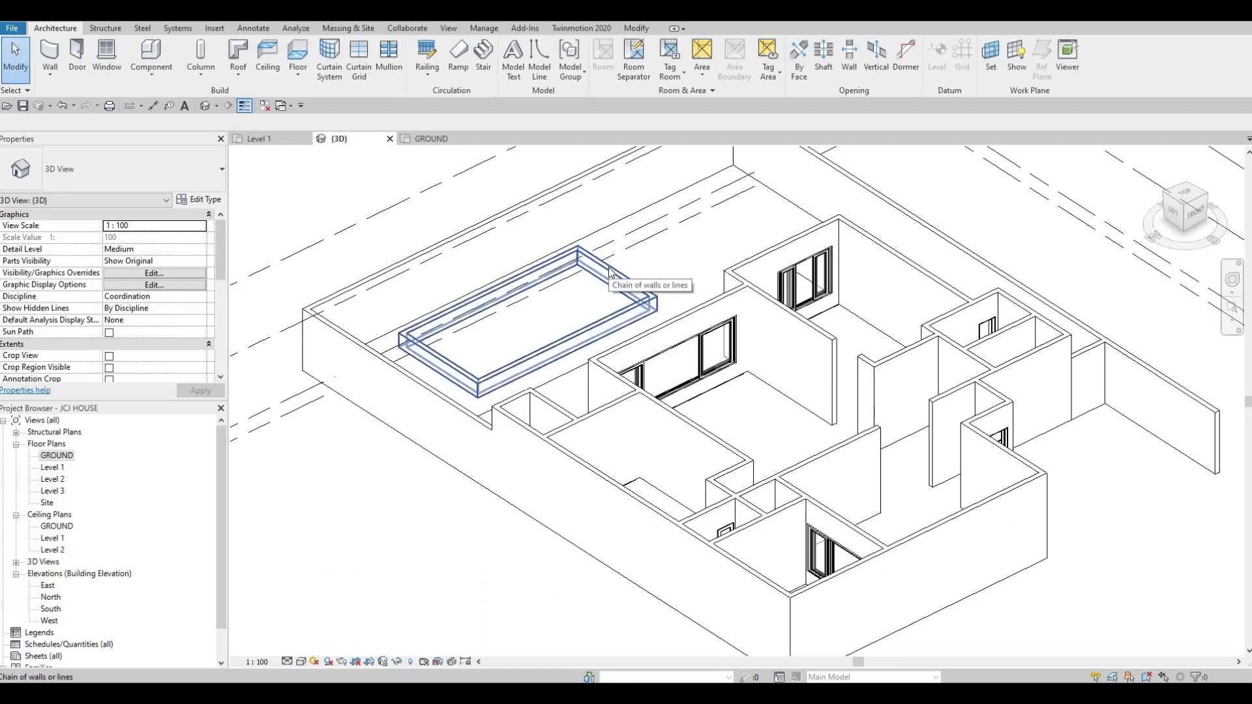
{"action": "left_click", "coordinate": [568, 264]}
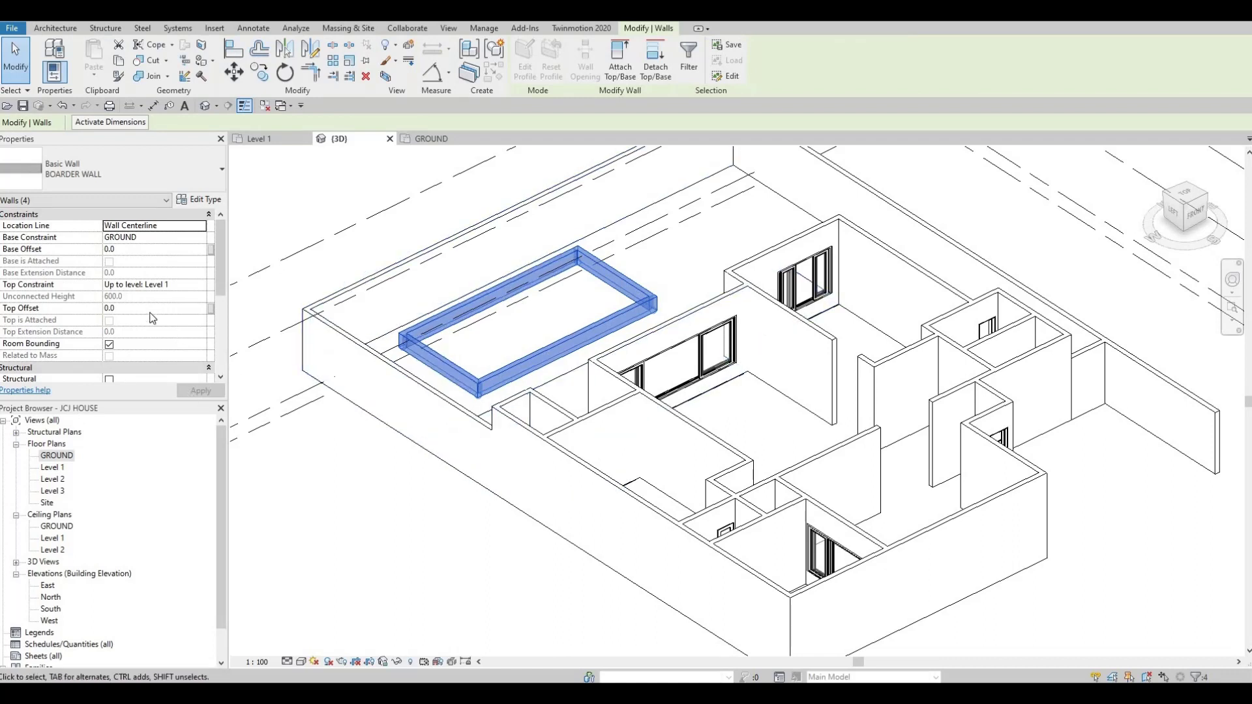
{"action": "left_click", "coordinate": [140, 249]}
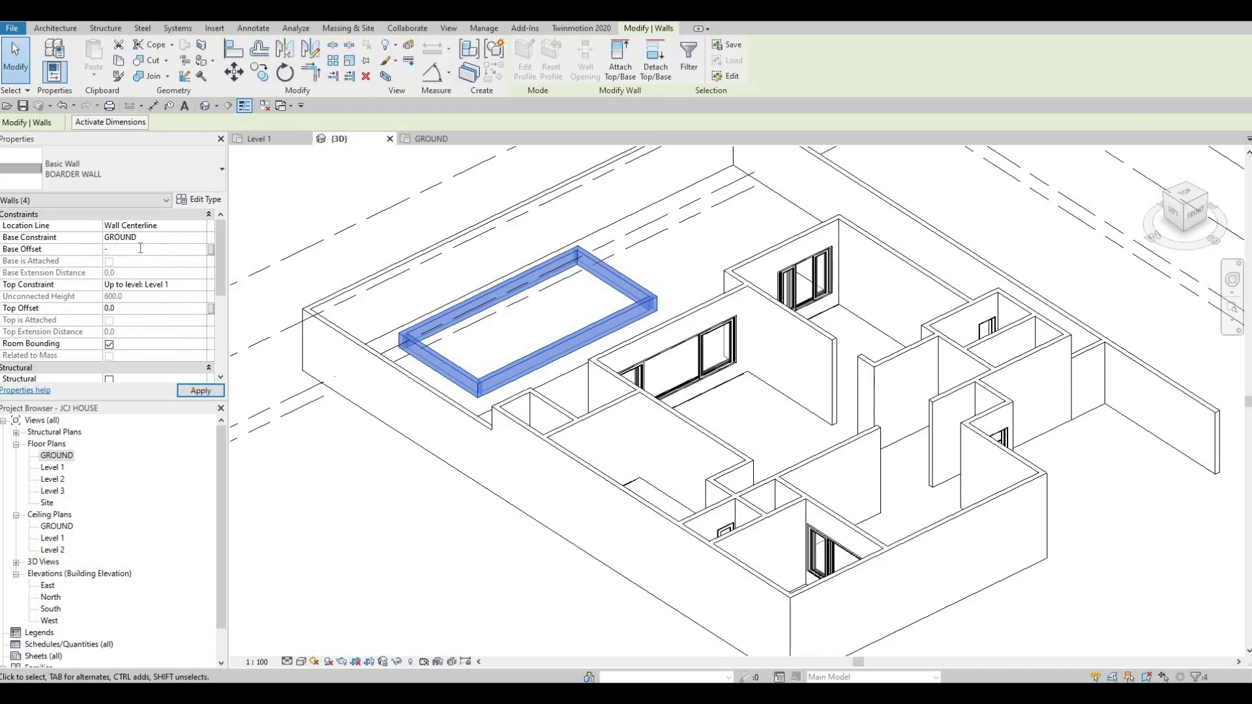
{"action": "left_click", "coordinate": [201, 390]}
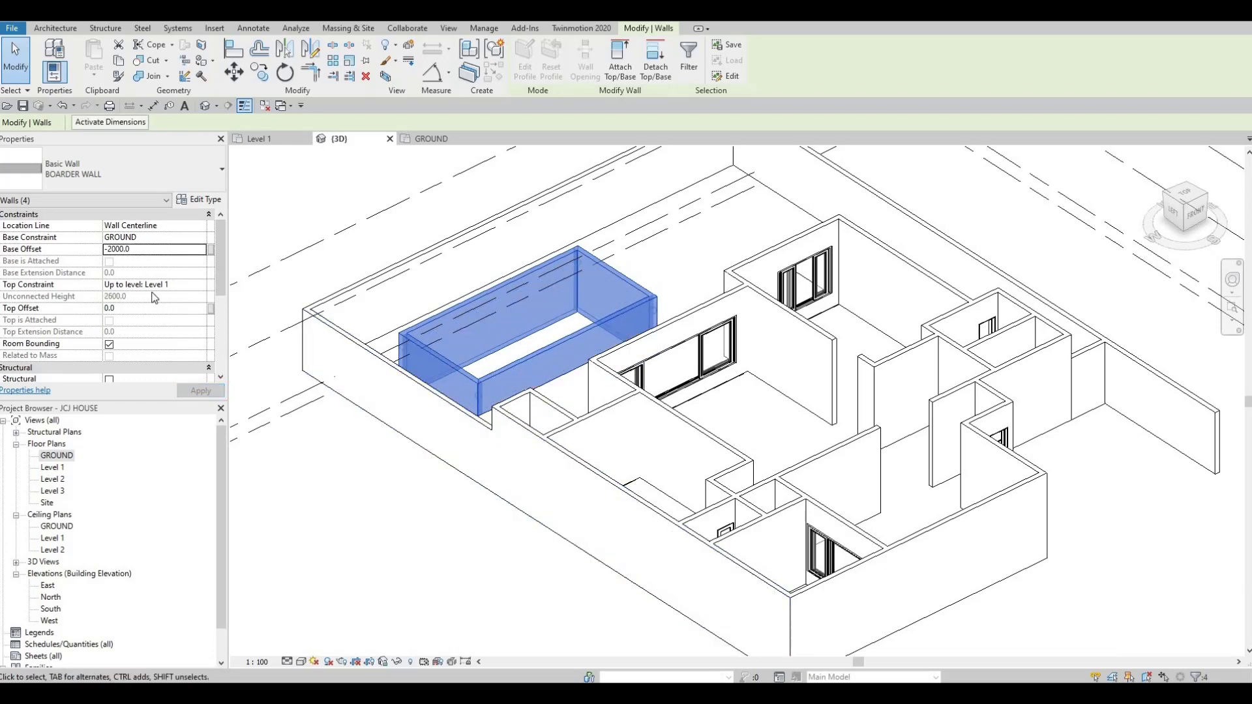
Step: Set the four pool walls' top offset to -400 and clear the selection
{"action": "middle_click_drag", "start_coordinate": [637, 251], "coordinate": [132, 299], "text": "shift"}
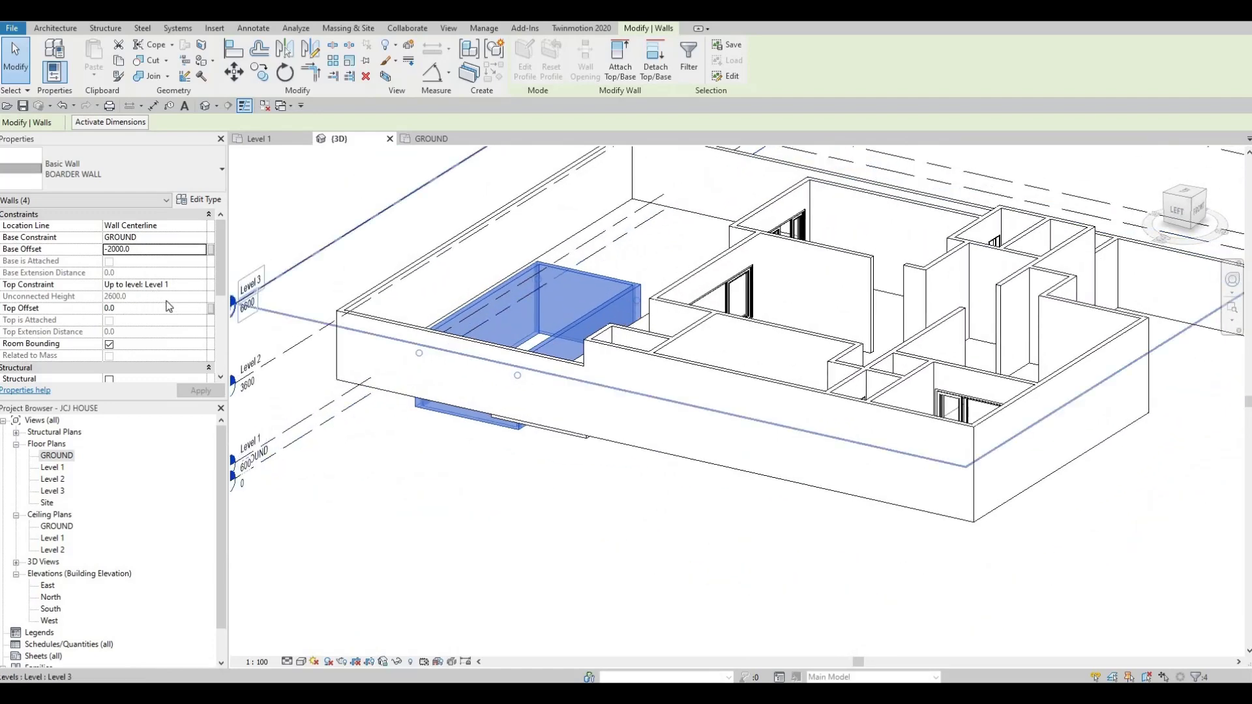
{"action": "left_click", "coordinate": [155, 312]}
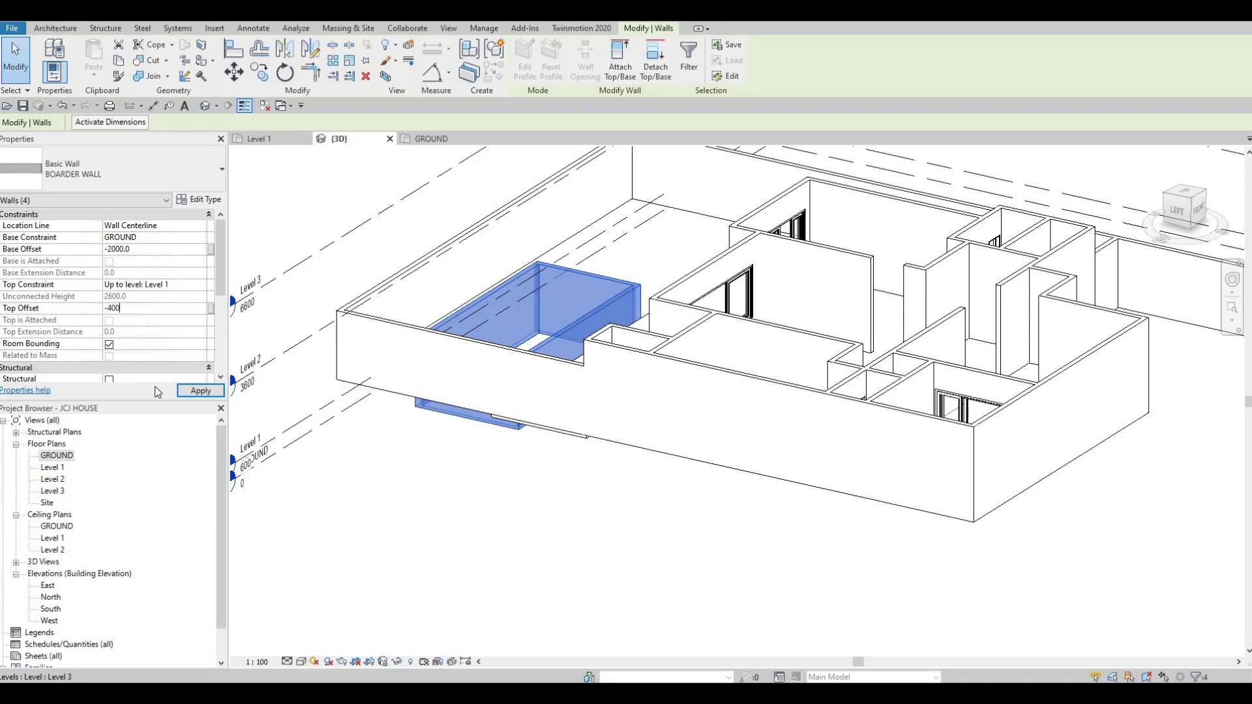
{"action": "left_click", "coordinate": [189, 389]}
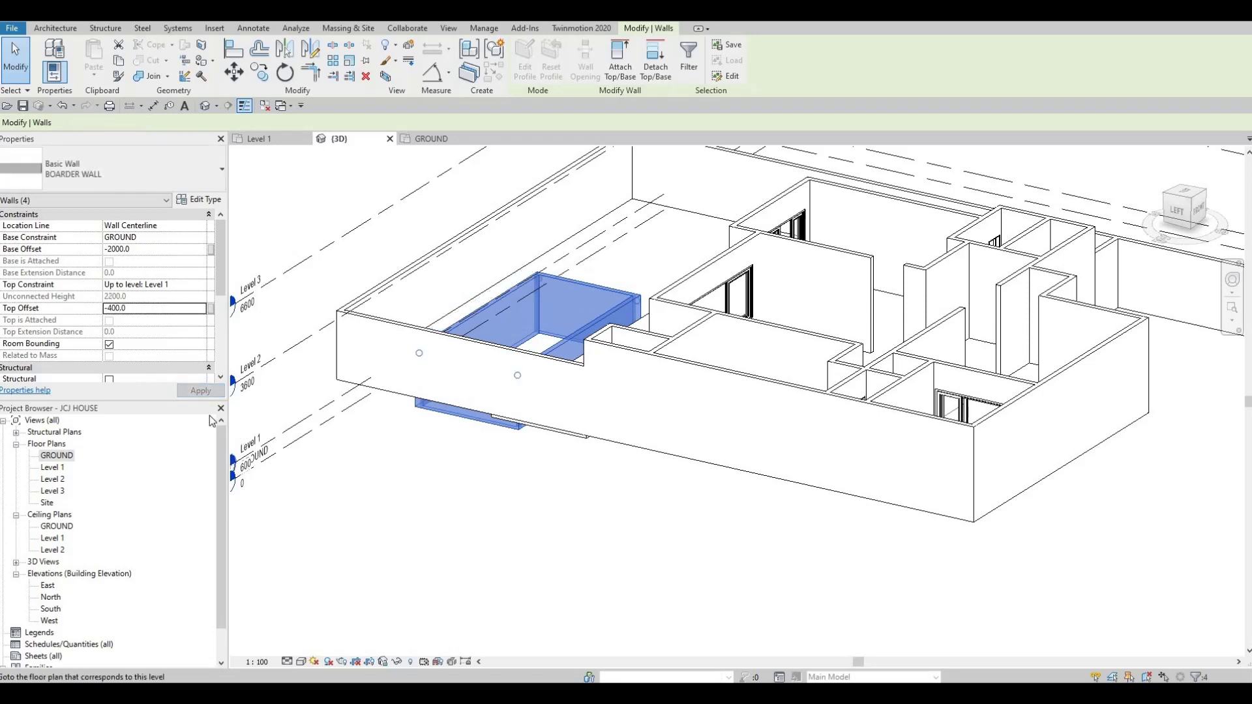
{"action": "key", "text": "Escape"}
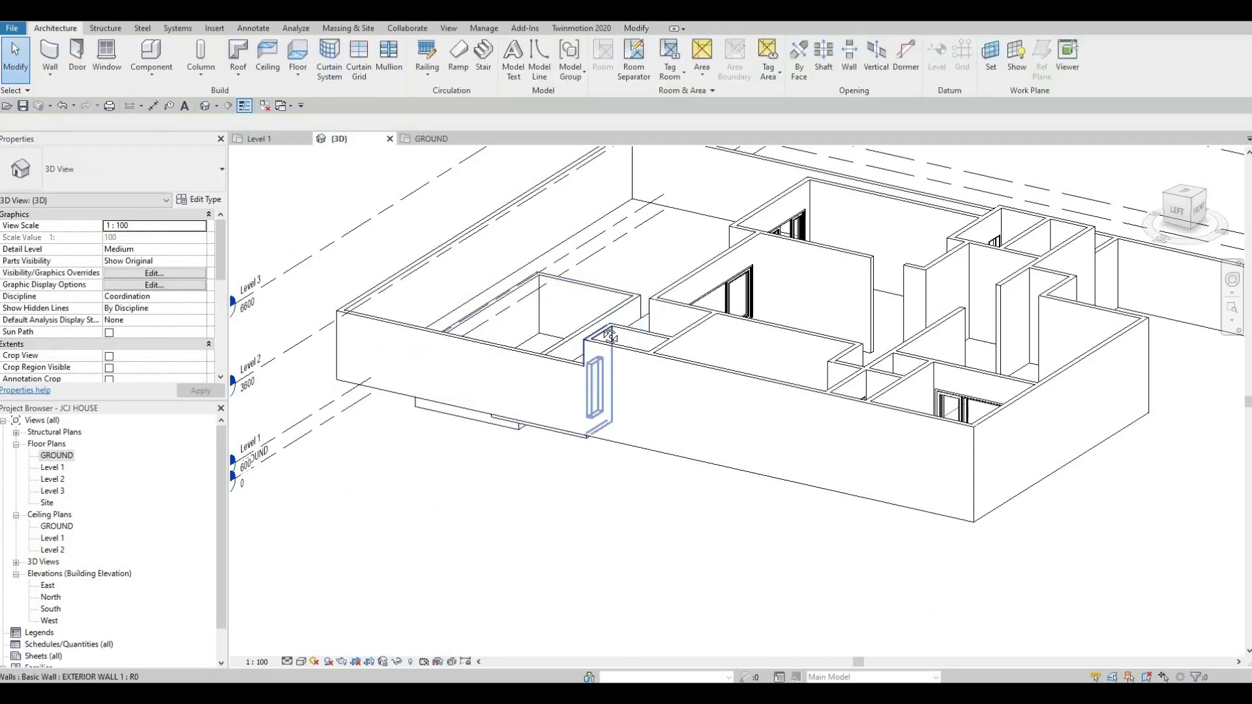
{"action": "middle_click_drag", "start_coordinate": [610, 295], "coordinate": [596, 312], "text": "shift"}
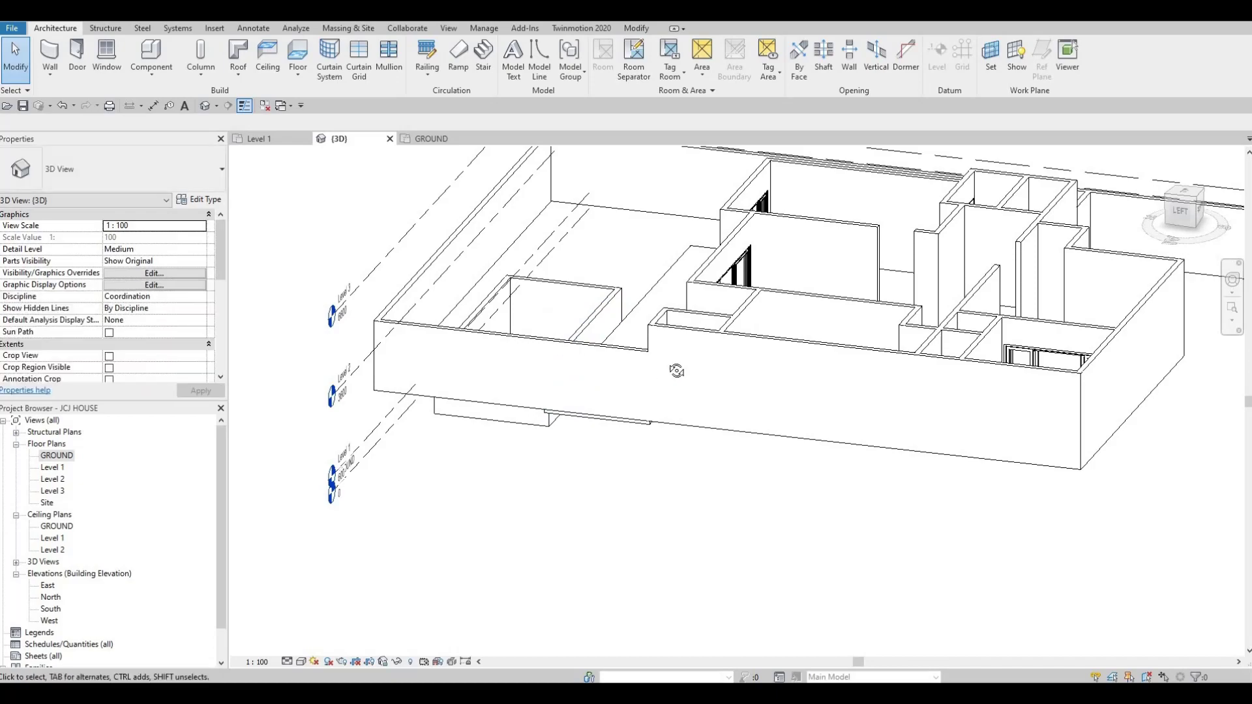
{"action": "middle_click_drag", "start_coordinate": [605, 421], "coordinate": [310, 411], "text": "shift"}
Step: Return to the GROUND floor plan, start a new floor and duplicate the FLOOR 1 type as FLOOR 2
{"action": "double_click", "coordinate": [57, 455]}
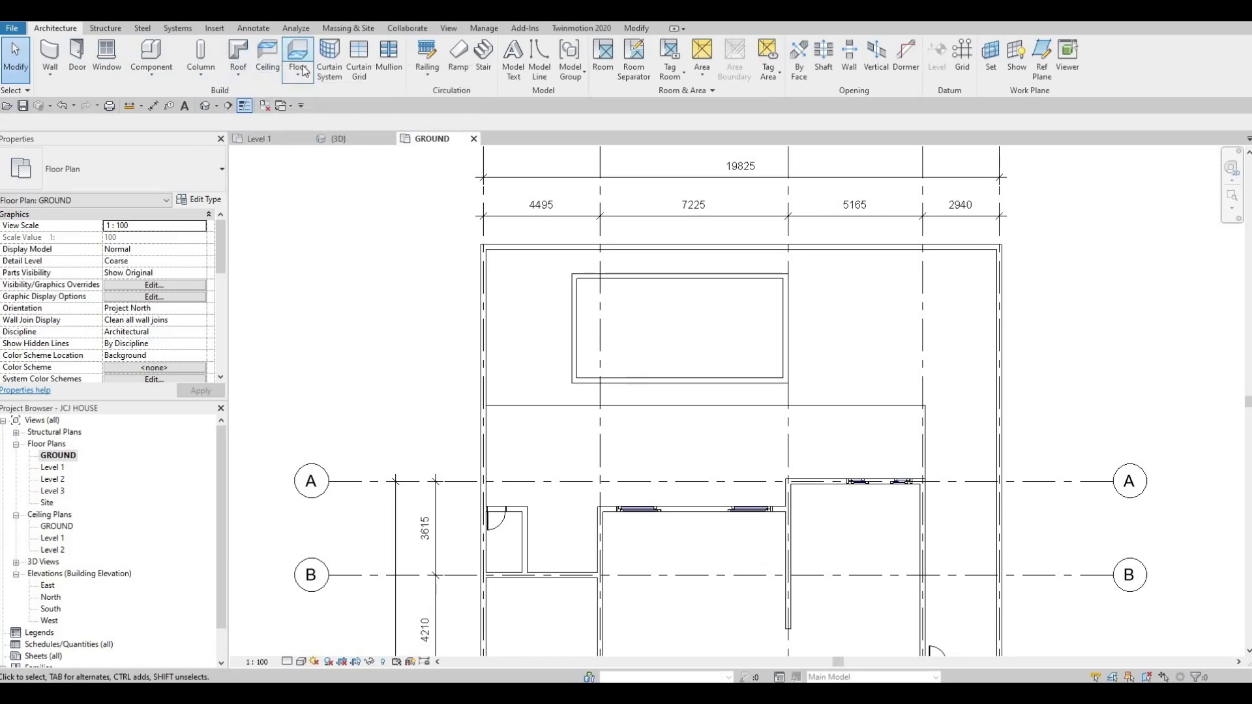
{"action": "left_click", "coordinate": [212, 197]}
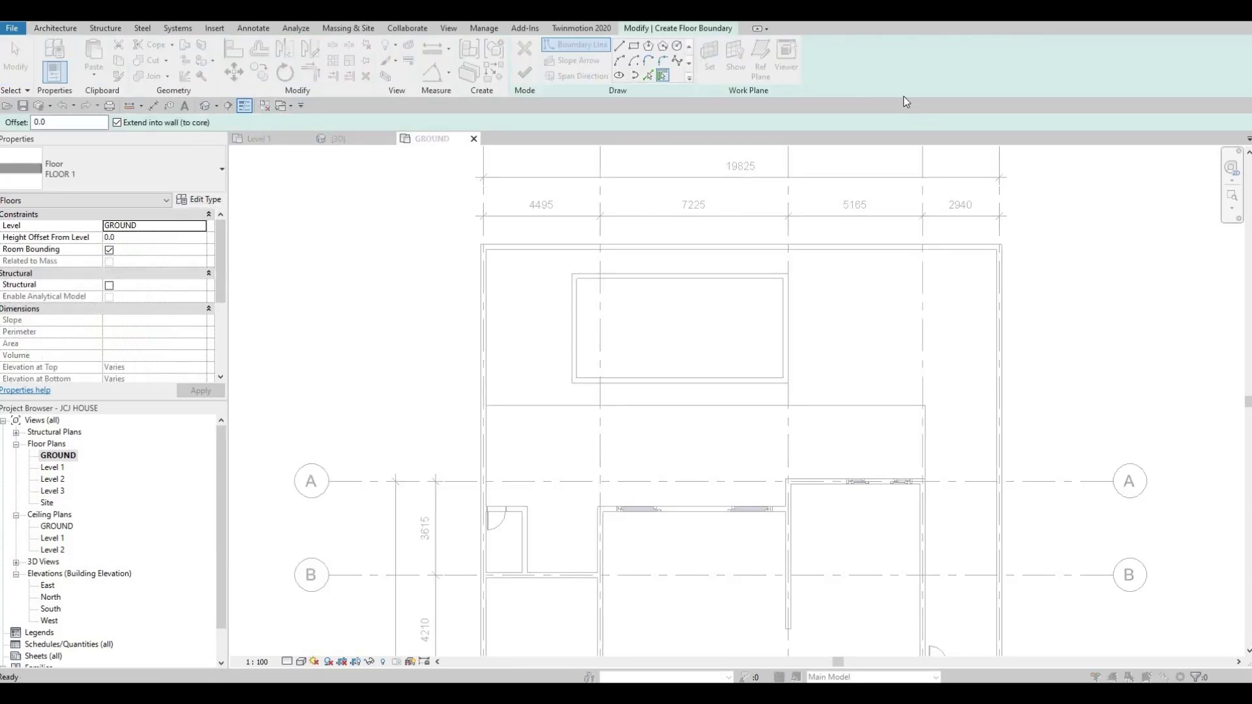
{"action": "left_click", "coordinate": [882, 90]}
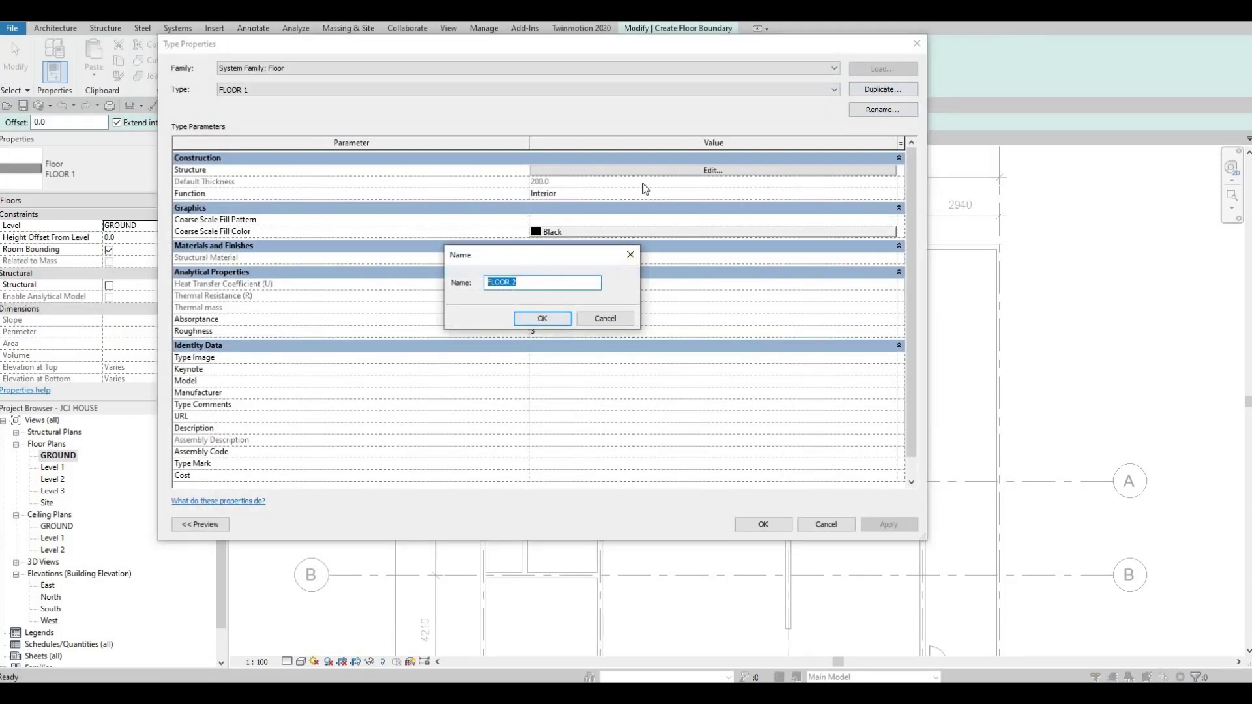
{"action": "key", "text": "Return"}
Step: Set the FLOOR 2 structure layer's material to Tile, Porcelain, 4in from the AEC Materials Tile library and accept the type settings
{"action": "left_click", "coordinate": [536, 171]}
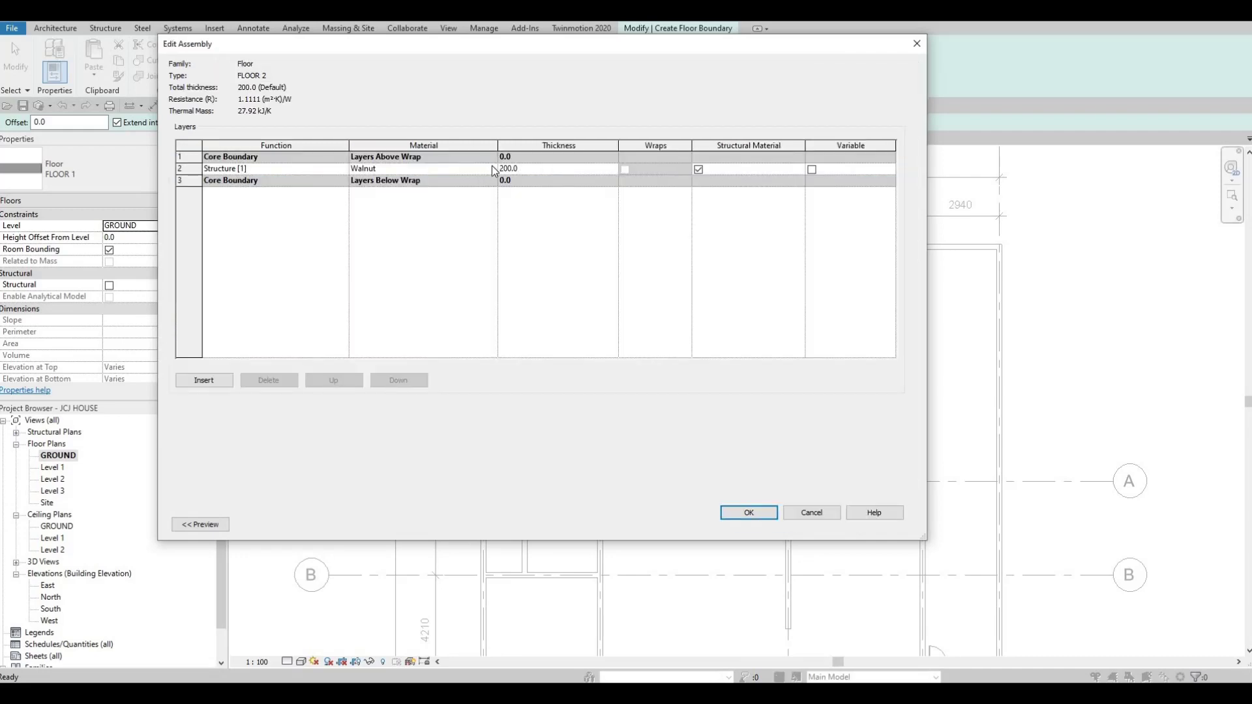
{"action": "left_click", "coordinate": [492, 168]}
{"action": "left_click", "coordinate": [492, 168]}
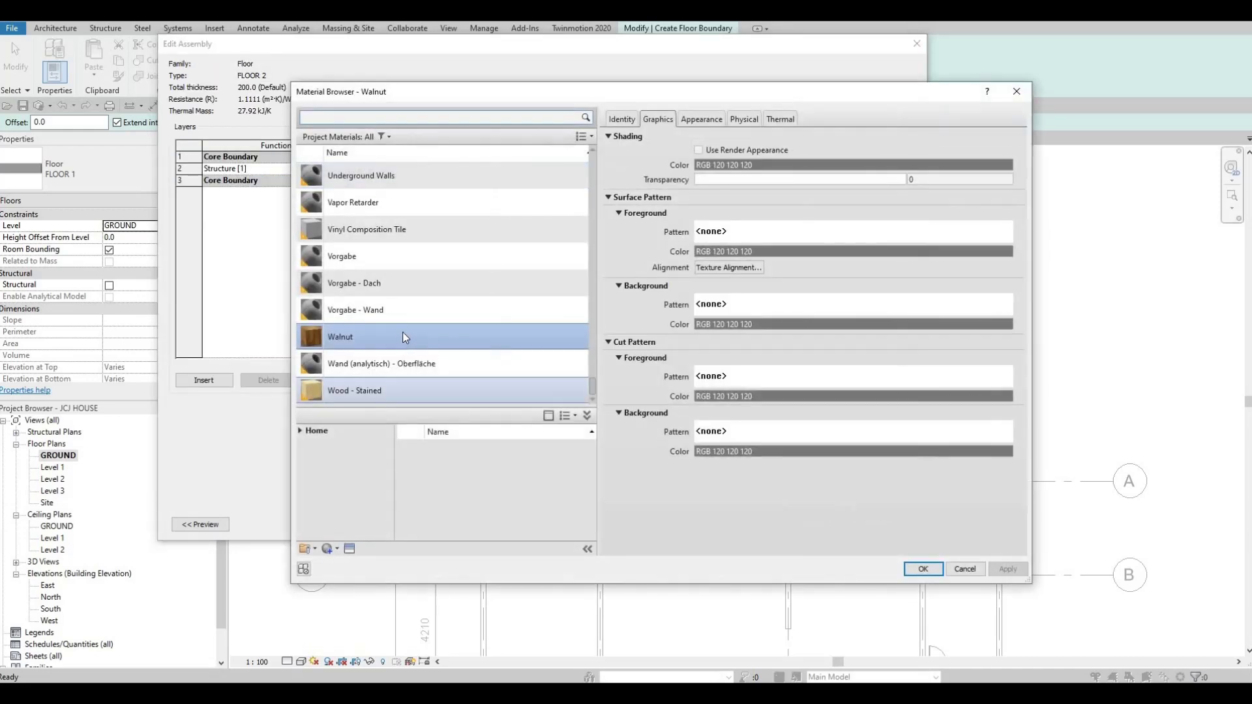
{"action": "left_click", "coordinate": [301, 431]}
{"action": "left_click", "coordinate": [304, 457]}
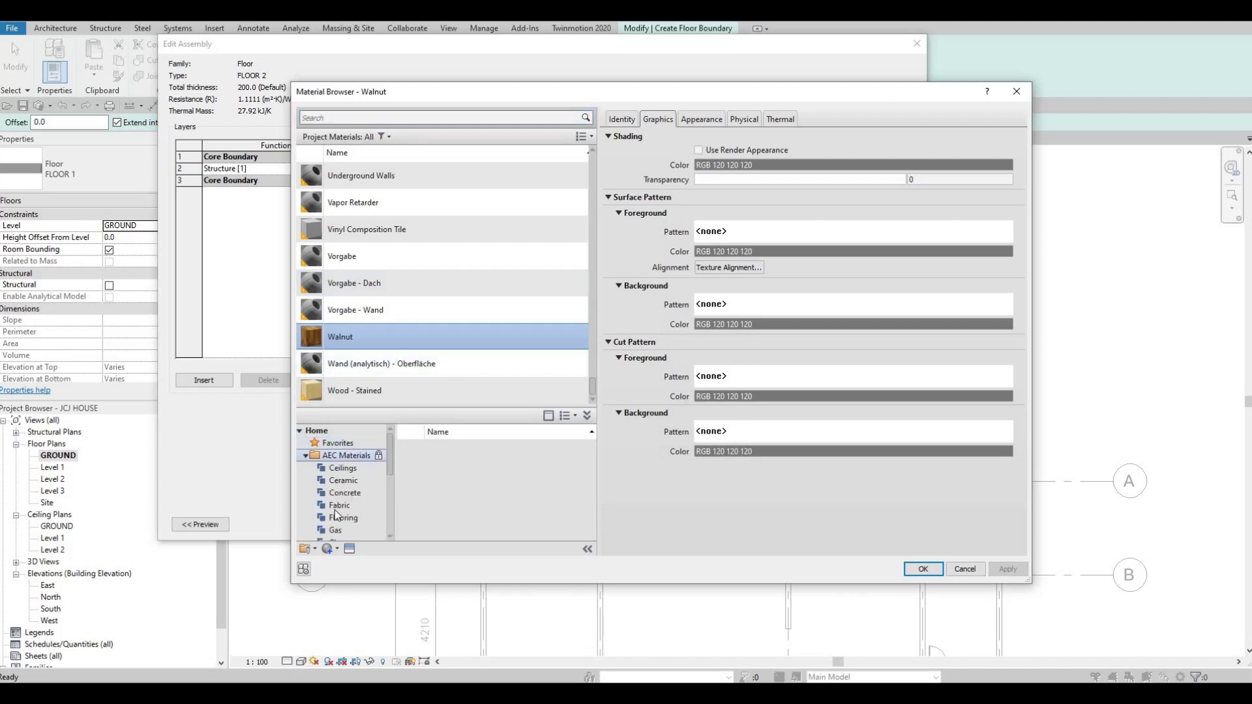
{"action": "scroll", "coordinate": [347, 513], "scroll_direction": "down", "scroll_amount": 4}
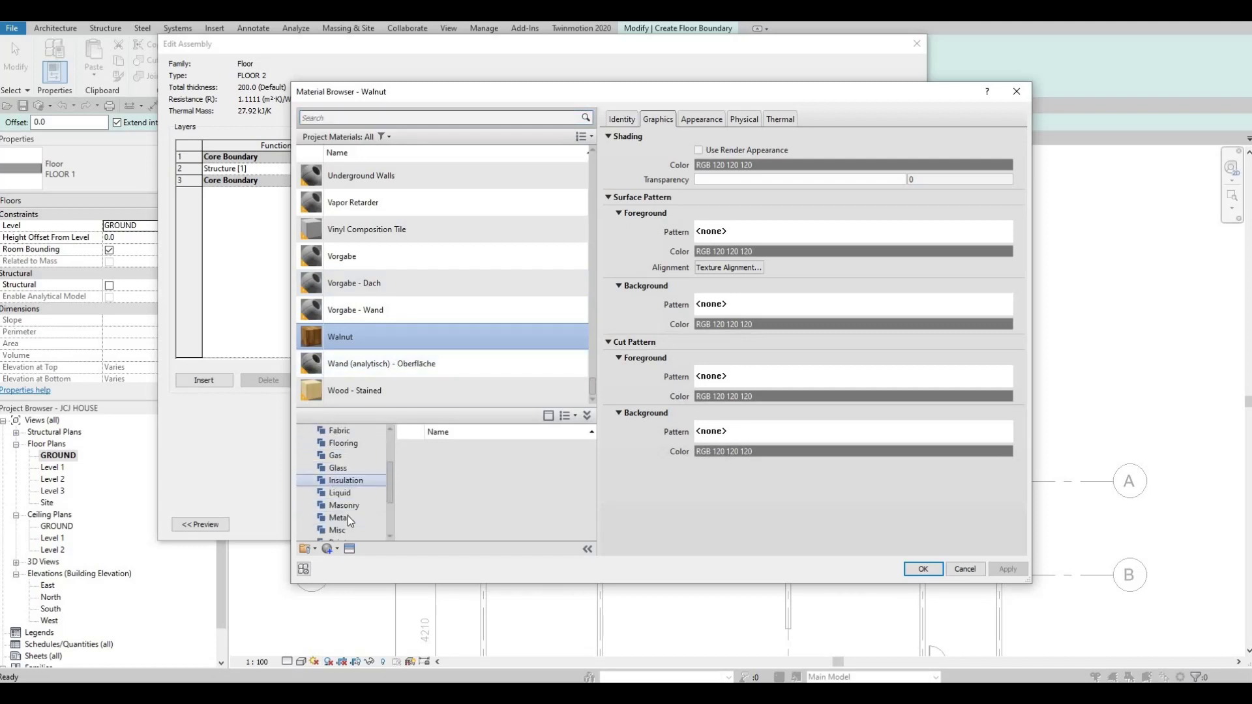
{"action": "left_click", "coordinate": [348, 519]}
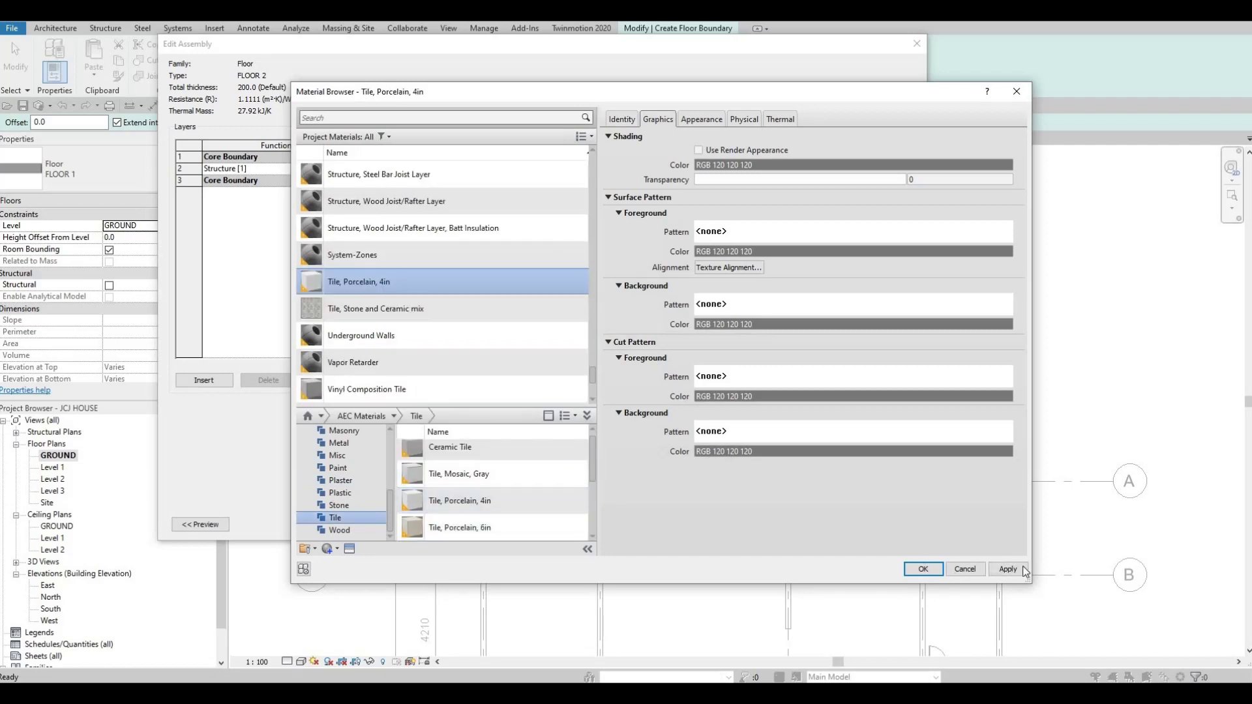
{"action": "left_click", "coordinate": [920, 570]}
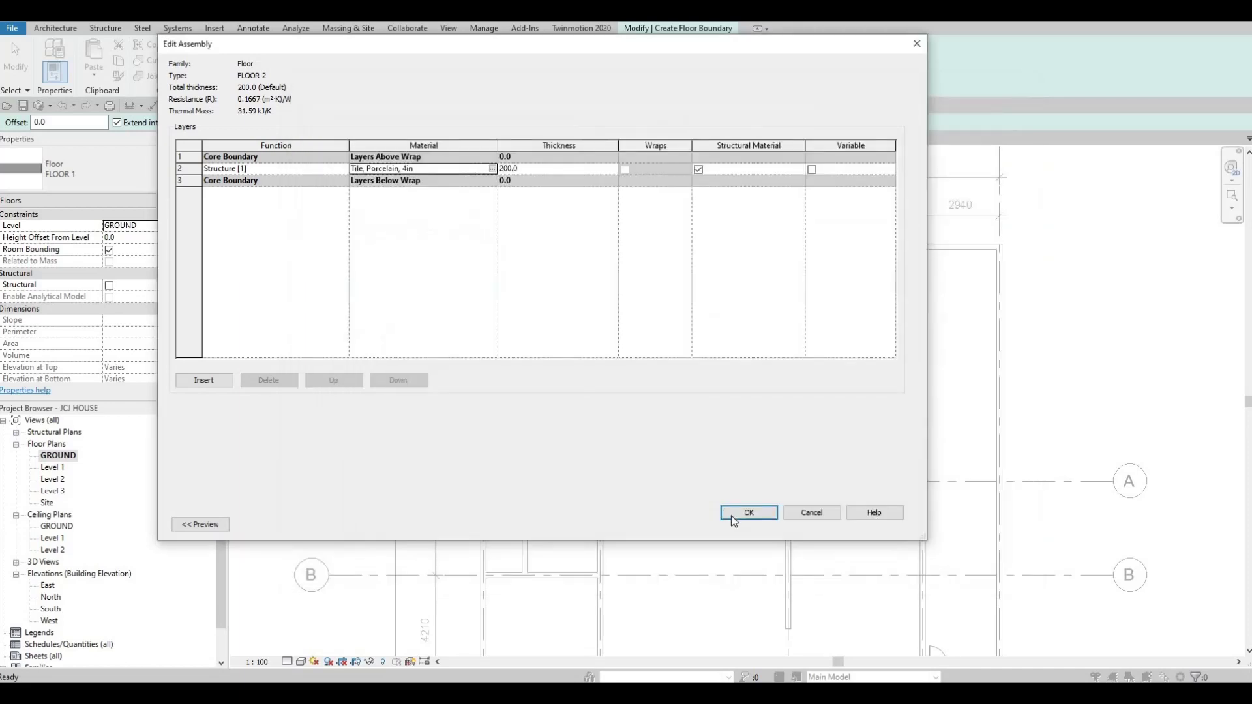
{"action": "left_click", "coordinate": [748, 513]}
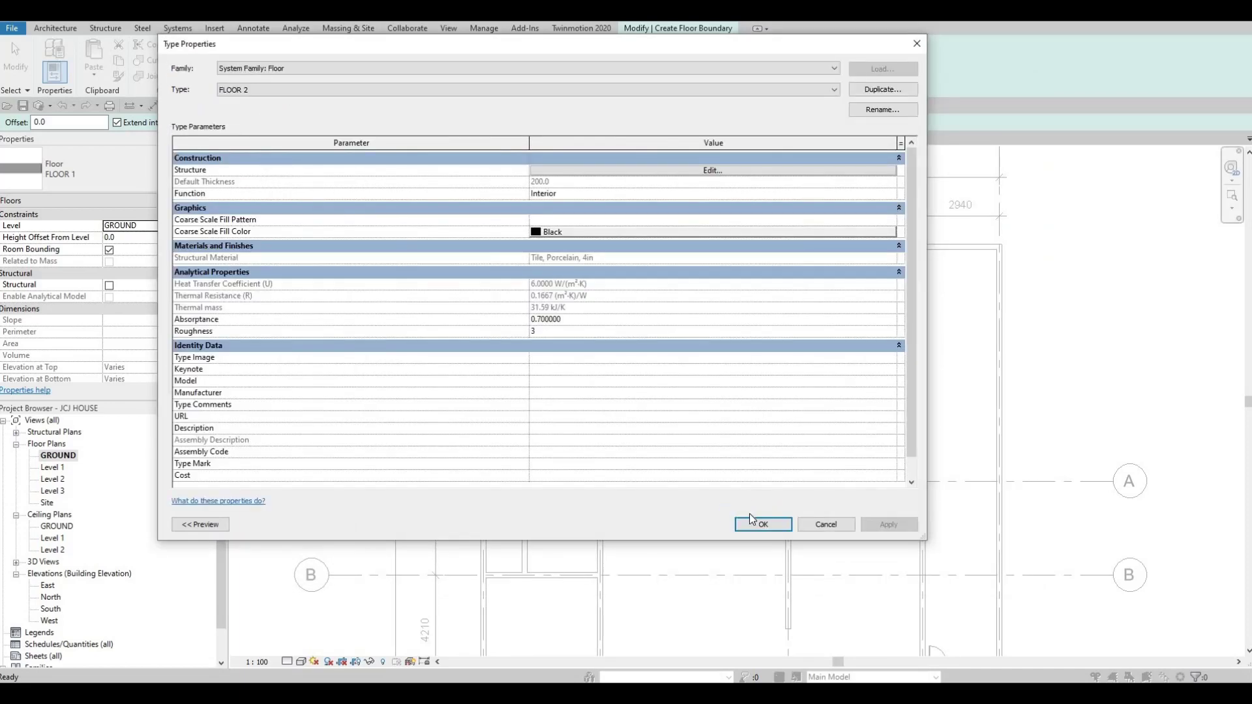
{"action": "left_click", "coordinate": [750, 518]}
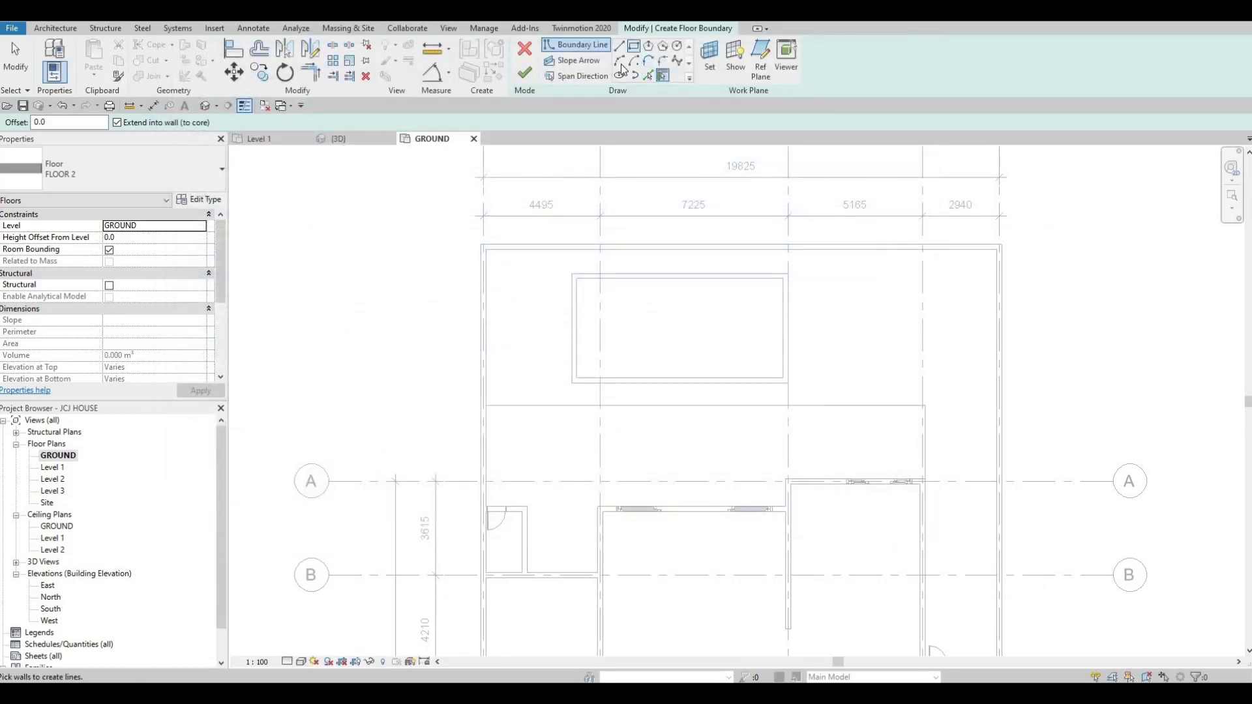
Step: Sketch two boundary rectangles: one between the left boundary wall and the pool, and one about 8325 by 866 mm between the pool and the house-side floor edge
{"action": "key", "text": "p"}
{"action": "key", "text": "l"}
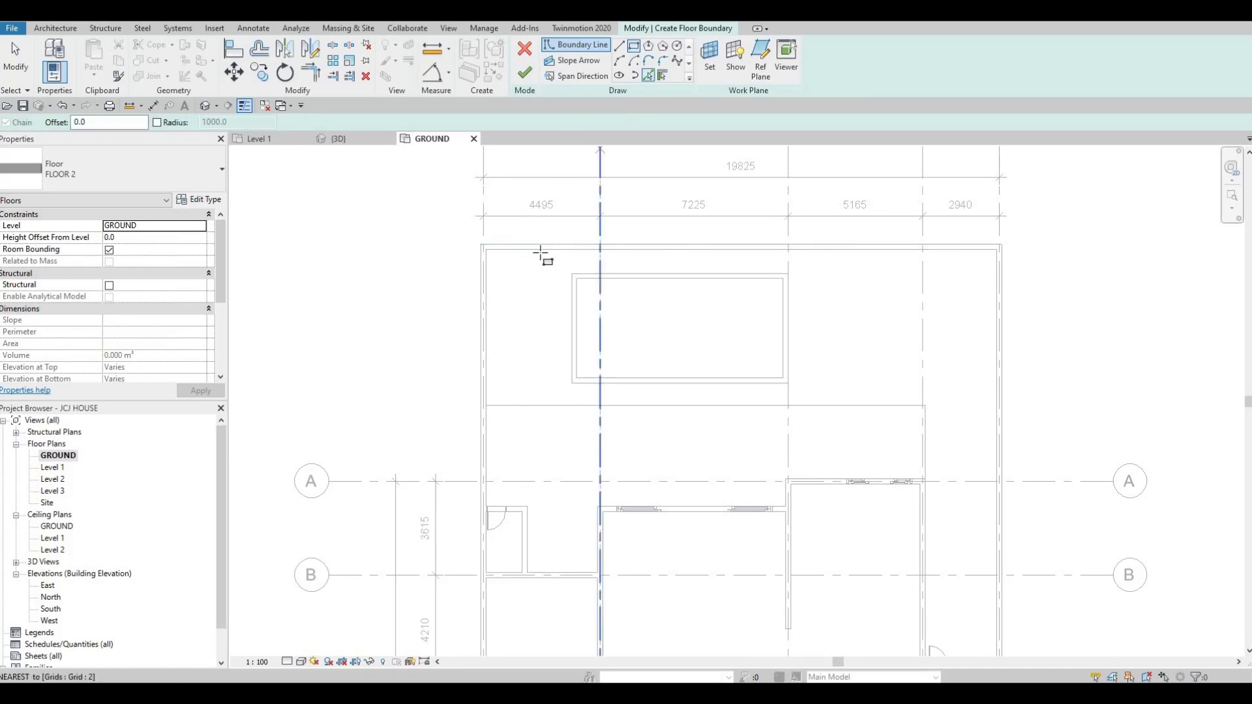
{"action": "left_click", "coordinate": [486, 250]}
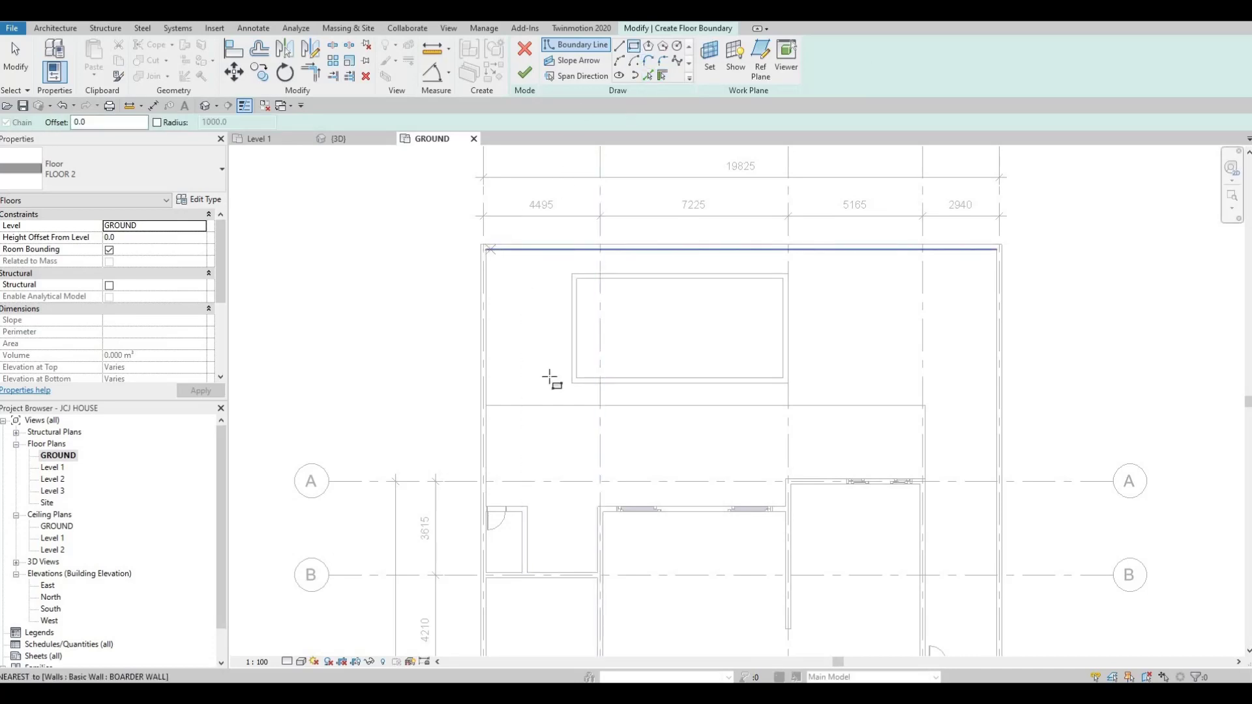
{"action": "left_click", "coordinate": [572, 405]}
{"action": "scroll", "coordinate": [572, 405], "scroll_direction": "up", "scroll_amount": 2}
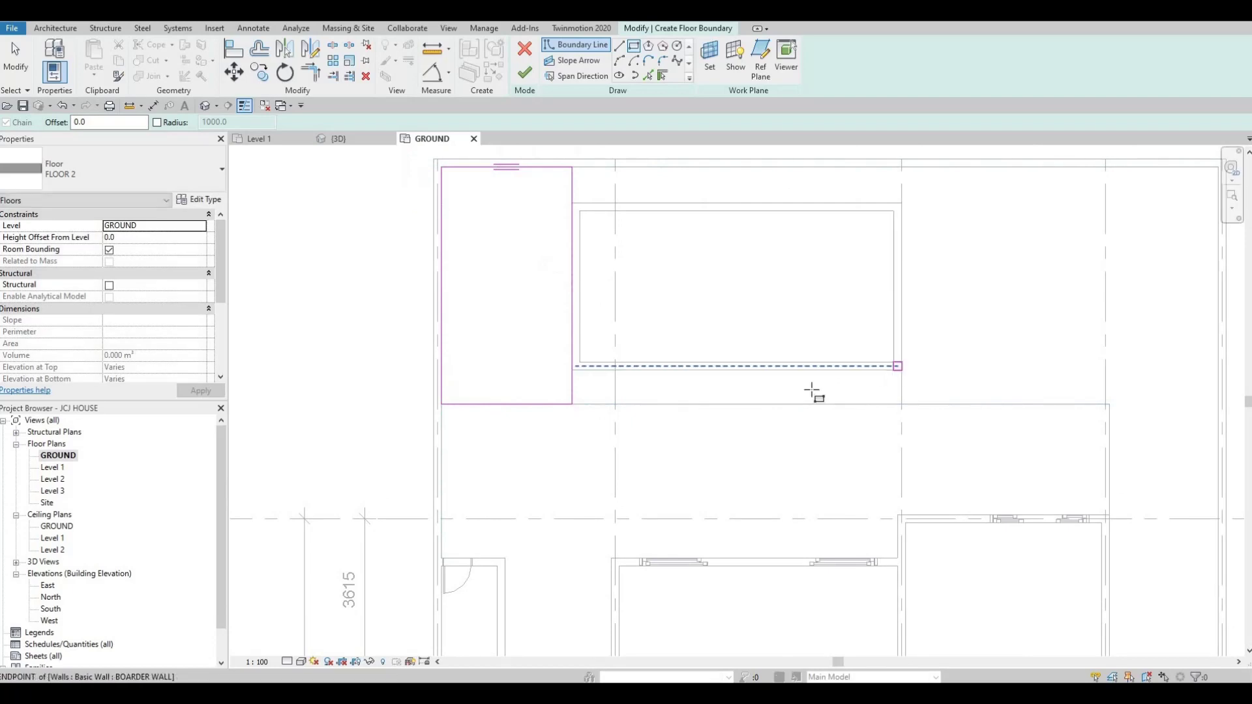
{"action": "left_click", "coordinate": [581, 405]}
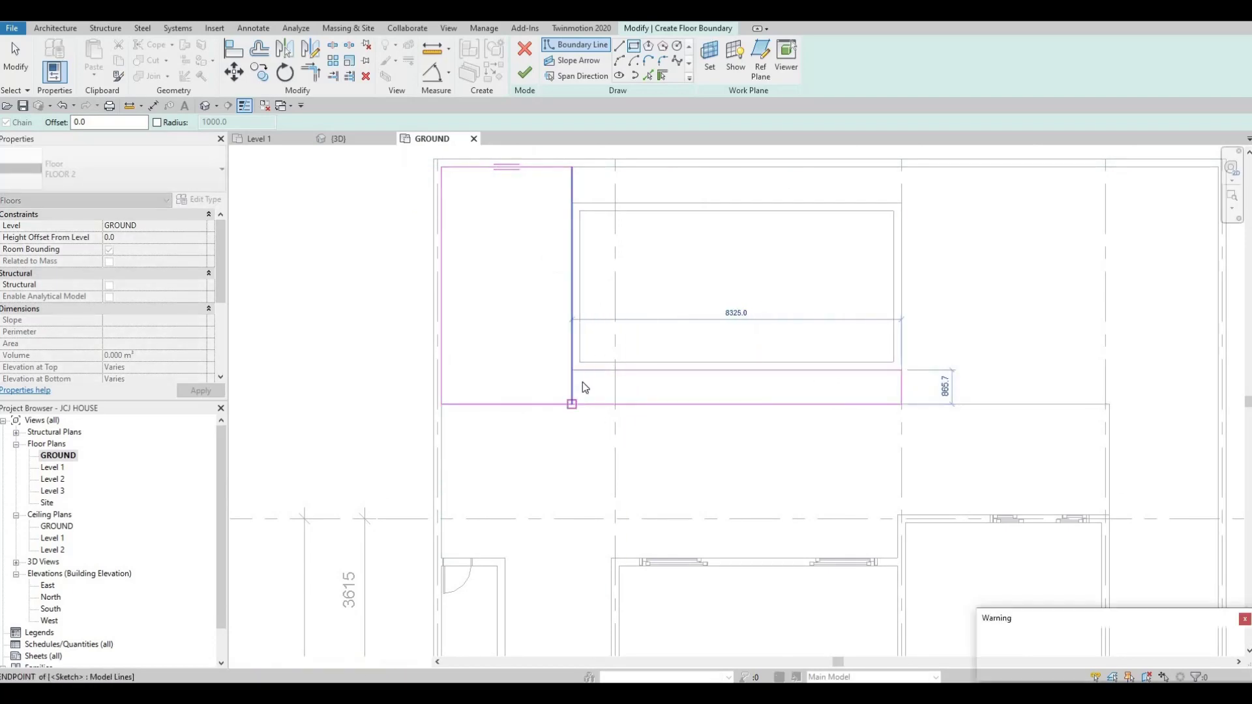
{"action": "scroll", "coordinate": [581, 384], "scroll_direction": "up", "scroll_amount": 1}
{"action": "scroll", "coordinate": [581, 383], "scroll_direction": "up", "scroll_amount": 1}
{"action": "key", "text": "Escape"}
{"action": "key", "text": "Escape"}
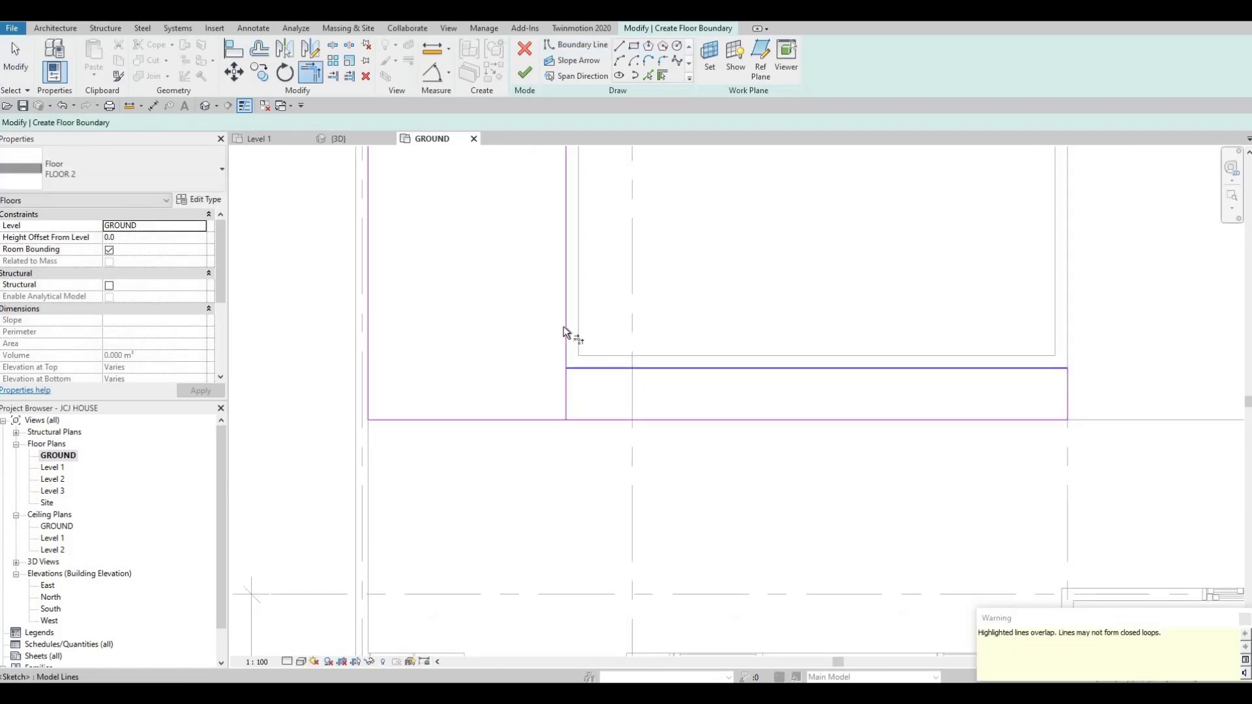
Step: Merge the two rectangles into one L-shaped floor boundary by removing their shared edge and joining the lines along the house-side edge
{"action": "left_click", "coordinate": [566, 399]}
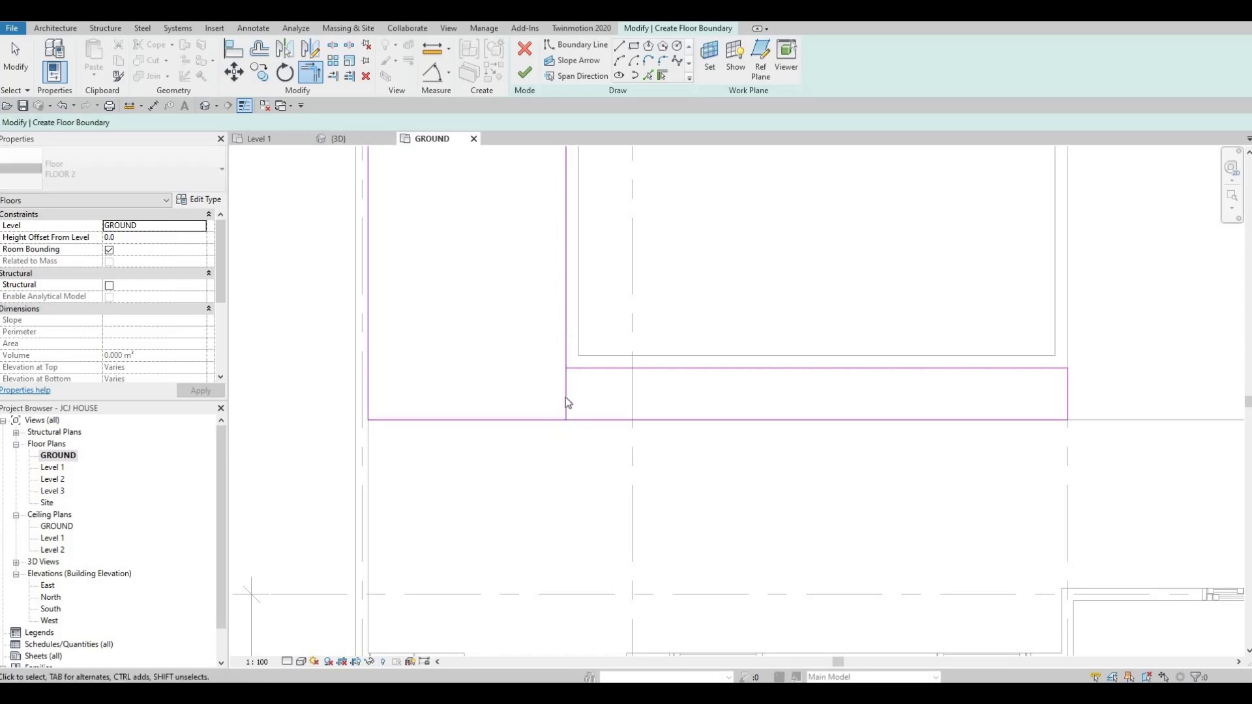
{"action": "key", "text": "Delete"}
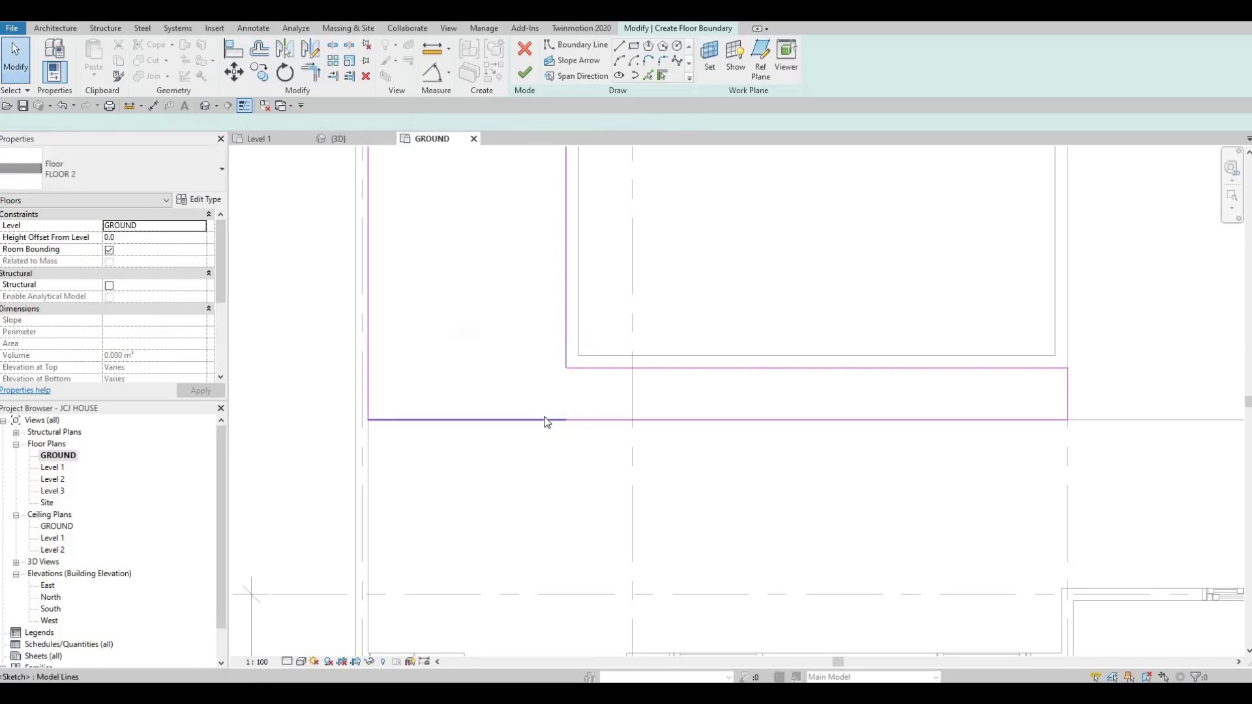
{"action": "key", "text": "r"}
{"action": "left_click", "coordinate": [368, 340]}
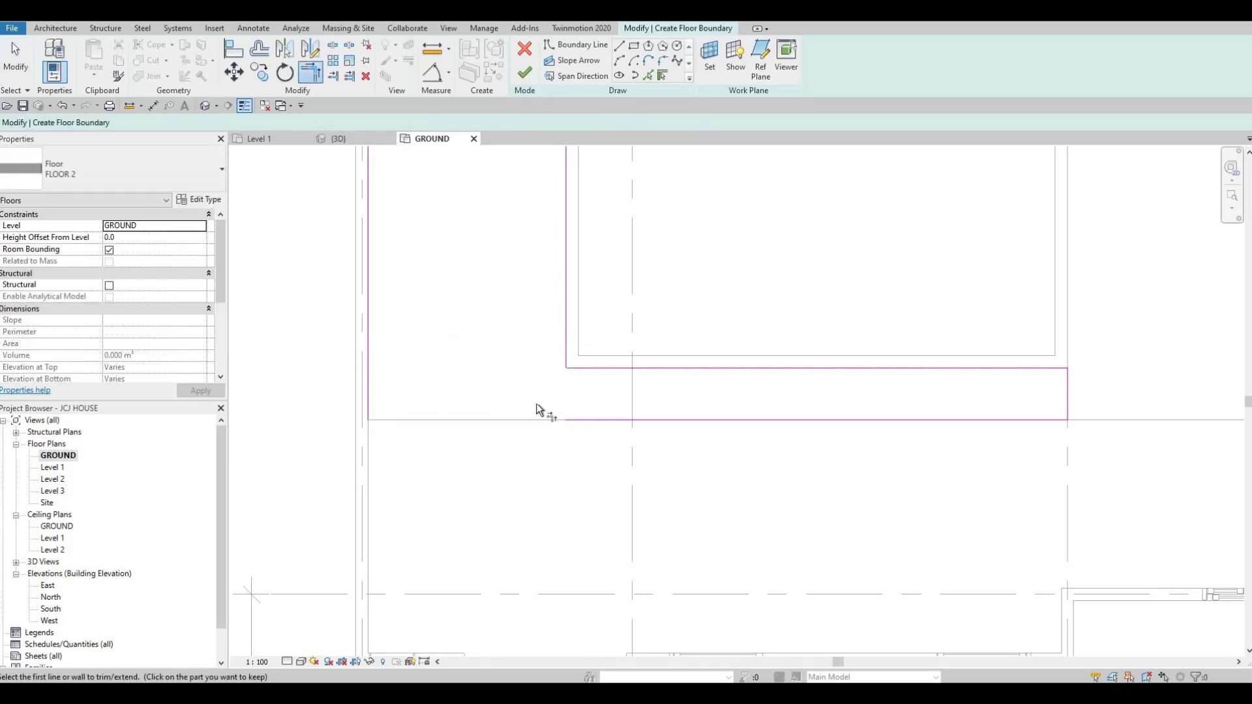
{"action": "left_click", "coordinate": [609, 420]}
Step: Finish the boundary sketch to create the L-shaped FLOOR 2 floor around the pool
{"action": "left_click", "coordinate": [525, 75]}
{"action": "scroll", "coordinate": [687, 374], "scroll_direction": "down", "scroll_amount": 3}
{"action": "middle_click_drag", "start_coordinate": [669, 454], "coordinate": [664, 457]}
{"action": "left_click", "coordinate": [666, 453]}
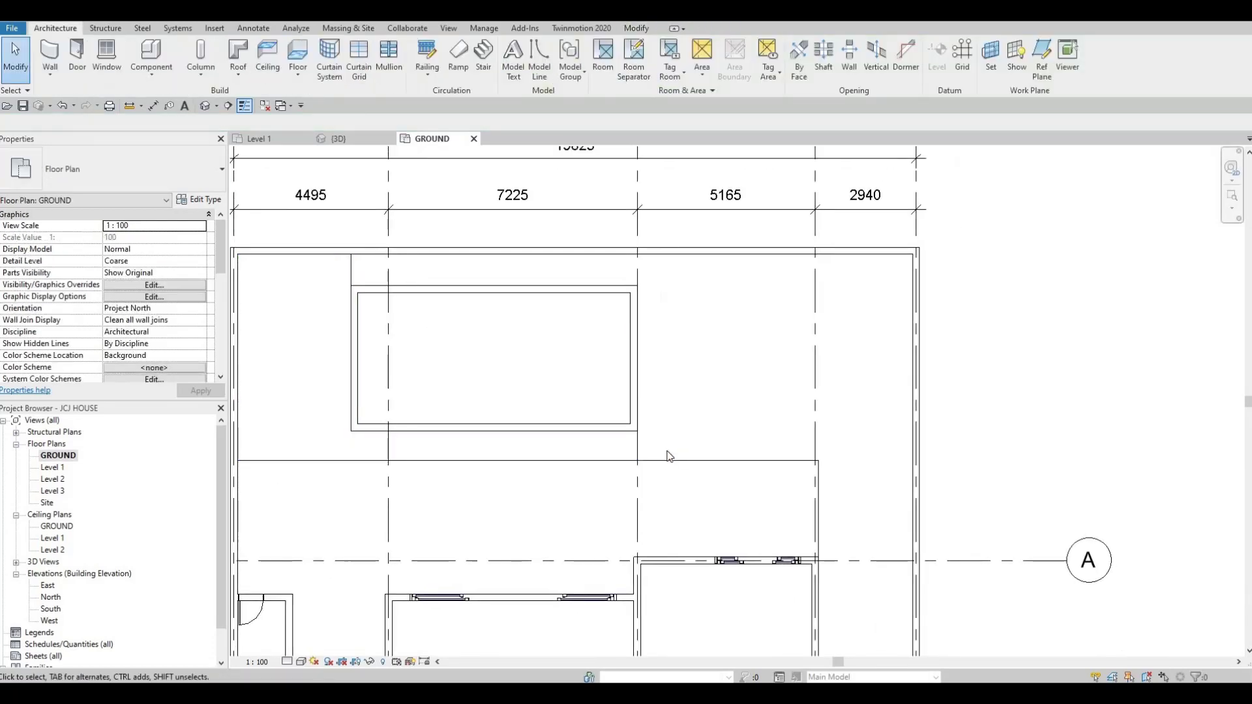
Step: Edit the FLOOR 1 boundary and add a rectangle between grids 3 and 4, from the upper exterior wall down to the existing edge
{"action": "left_click", "coordinate": [666, 459]}
{"action": "left_click", "coordinate": [529, 72]}
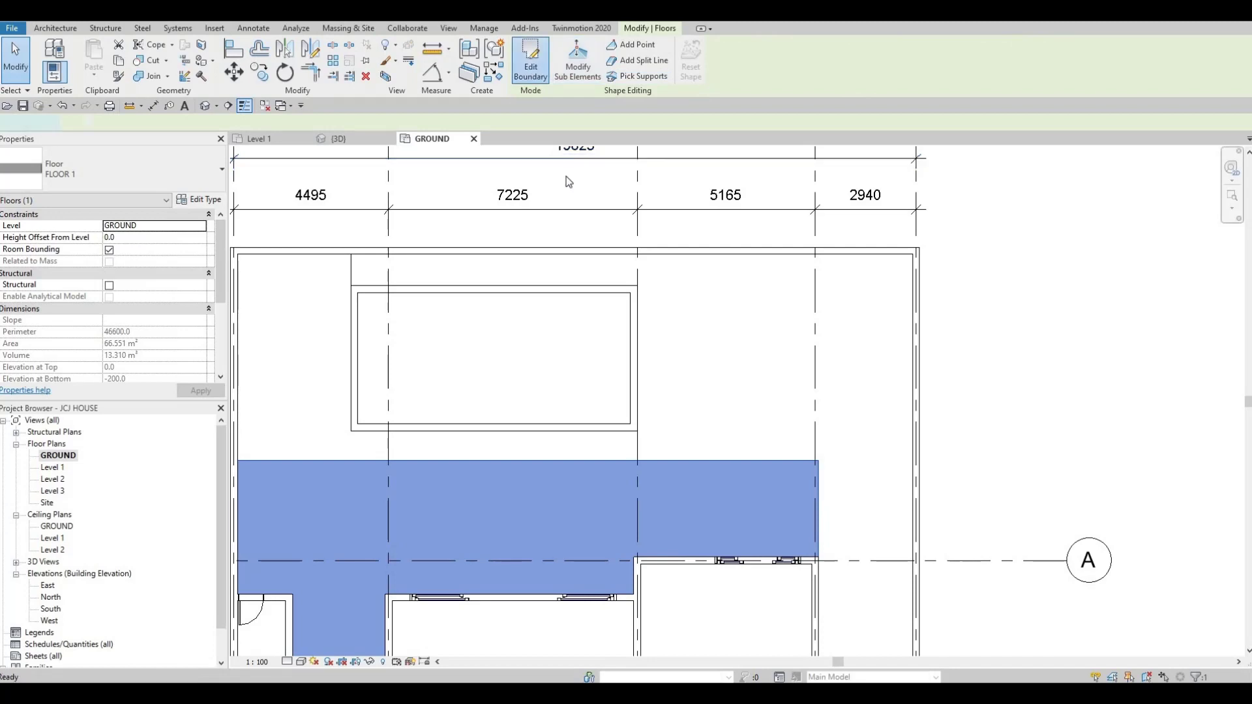
{"action": "left_click", "coordinate": [815, 255]}
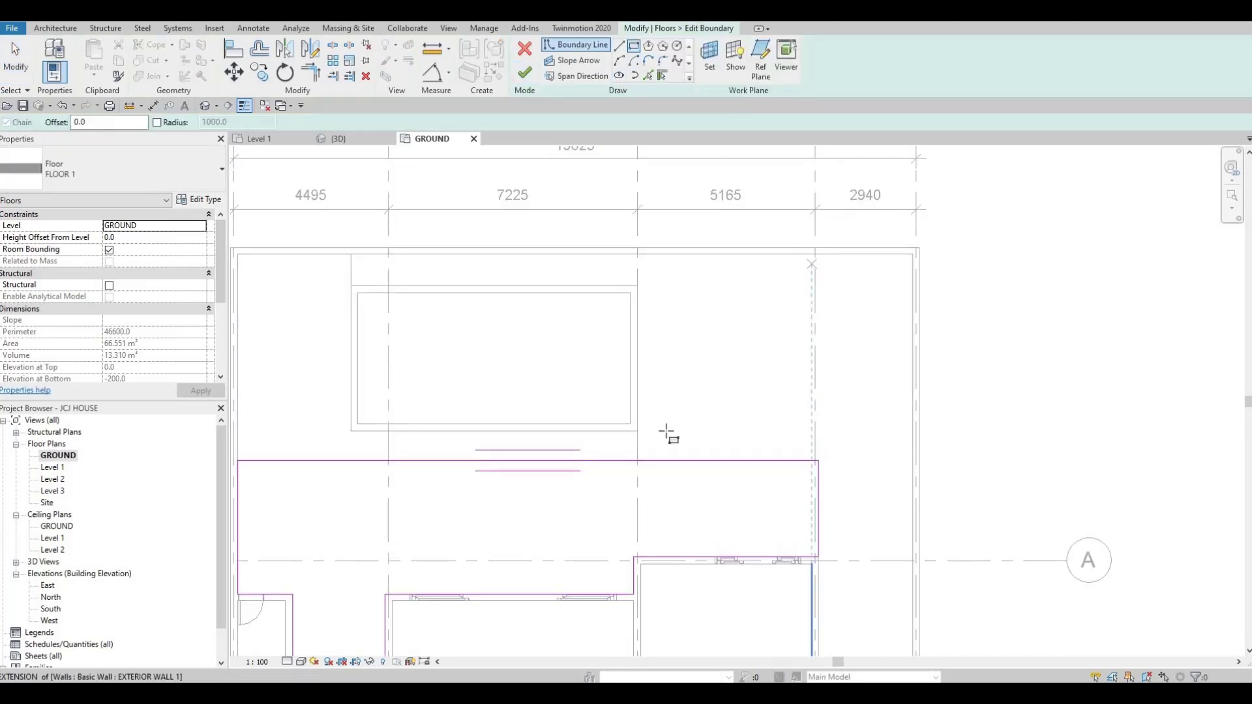
{"action": "left_click", "coordinate": [637, 461]}
{"action": "key", "text": "Escape"}
{"action": "key", "text": "Escape"}
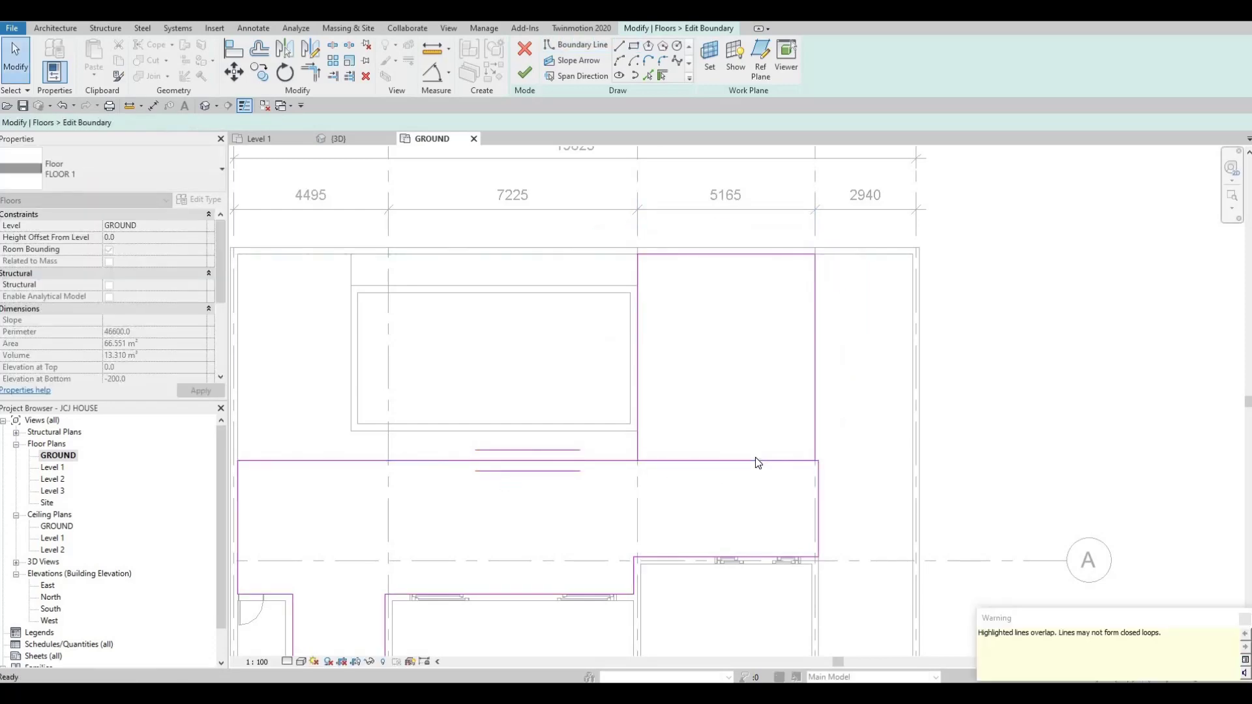
{"action": "left_click", "coordinate": [759, 461]}
{"action": "key", "text": "Escape"}
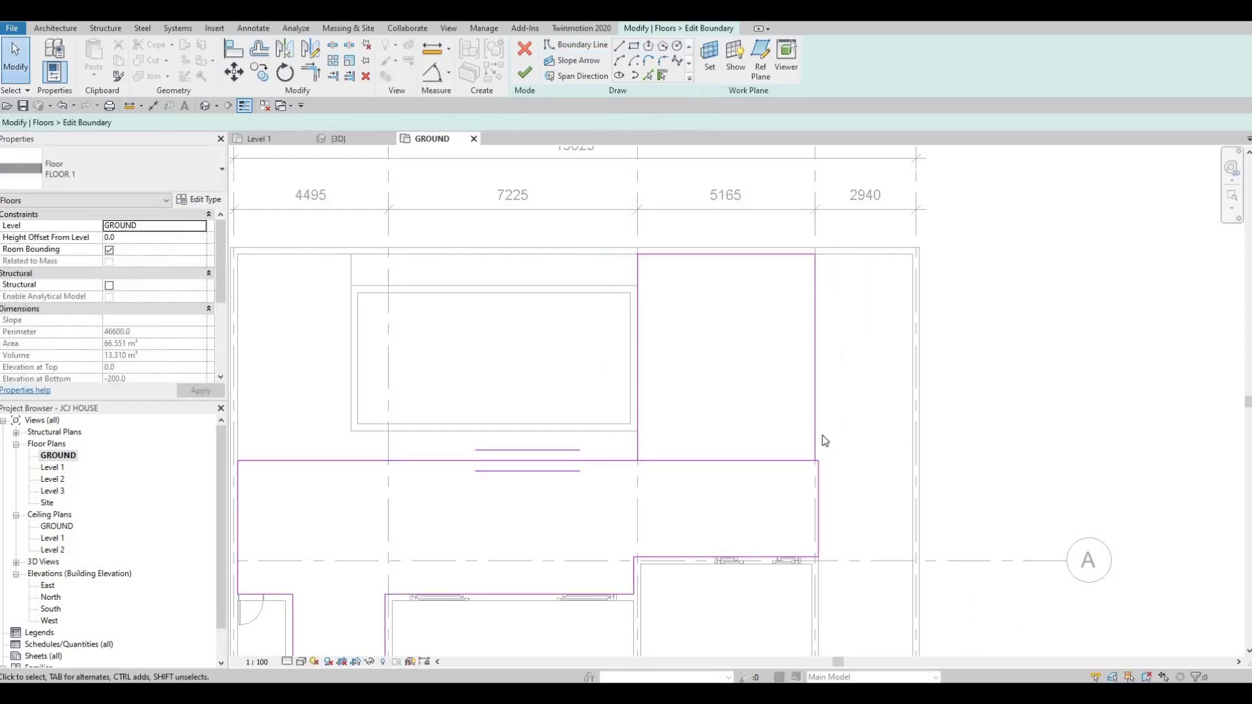
Step: Align the new rectangle's edge near grid 4 with the existing outer edge of the floor boundary
{"action": "scroll", "coordinate": [820, 443], "scroll_direction": "up", "scroll_amount": 2}
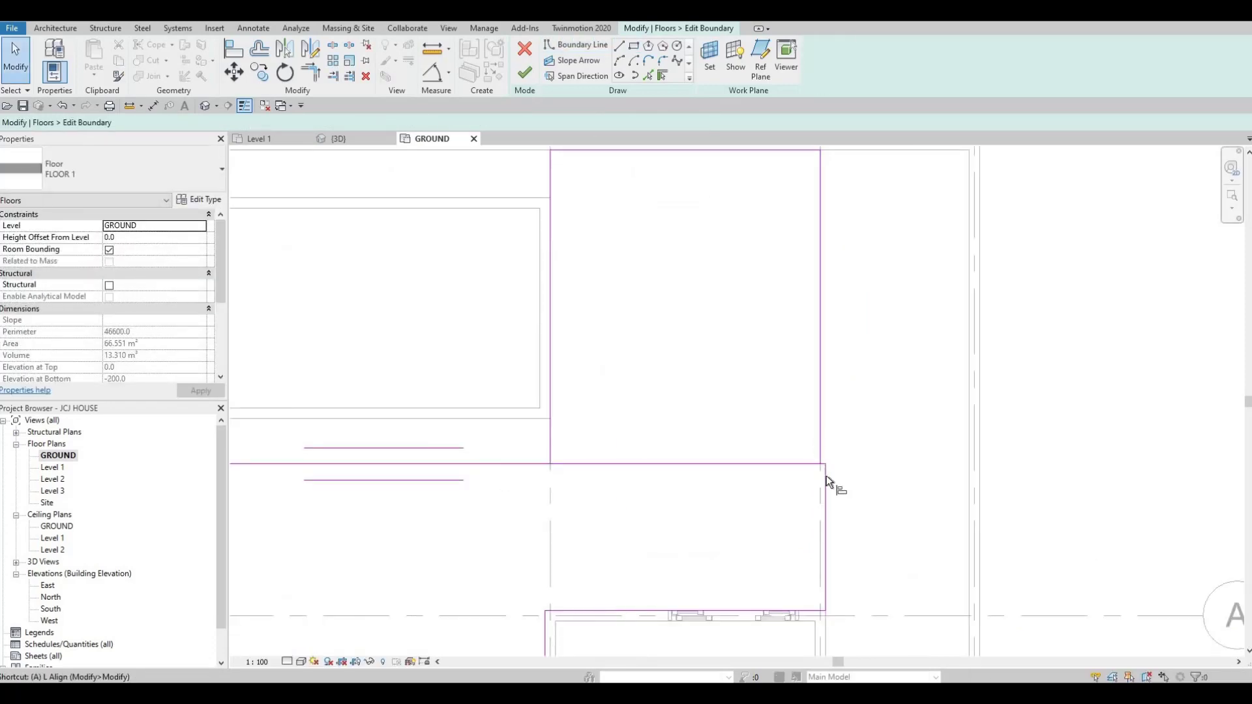
{"action": "key", "text": "a"}
{"action": "key", "text": "l"}
{"action": "left_click", "coordinate": [825, 467]}
{"action": "left_click", "coordinate": [821, 441]}
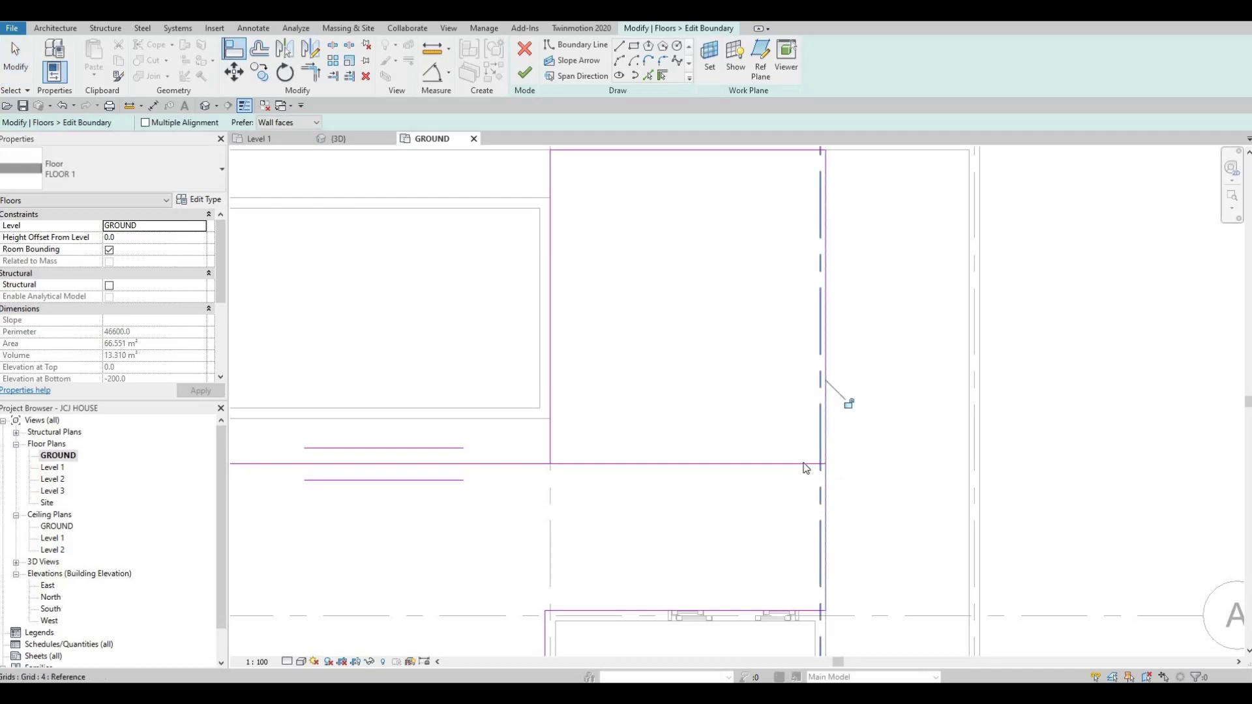
{"action": "key", "text": "Escape"}
{"action": "key", "text": "Escape"}
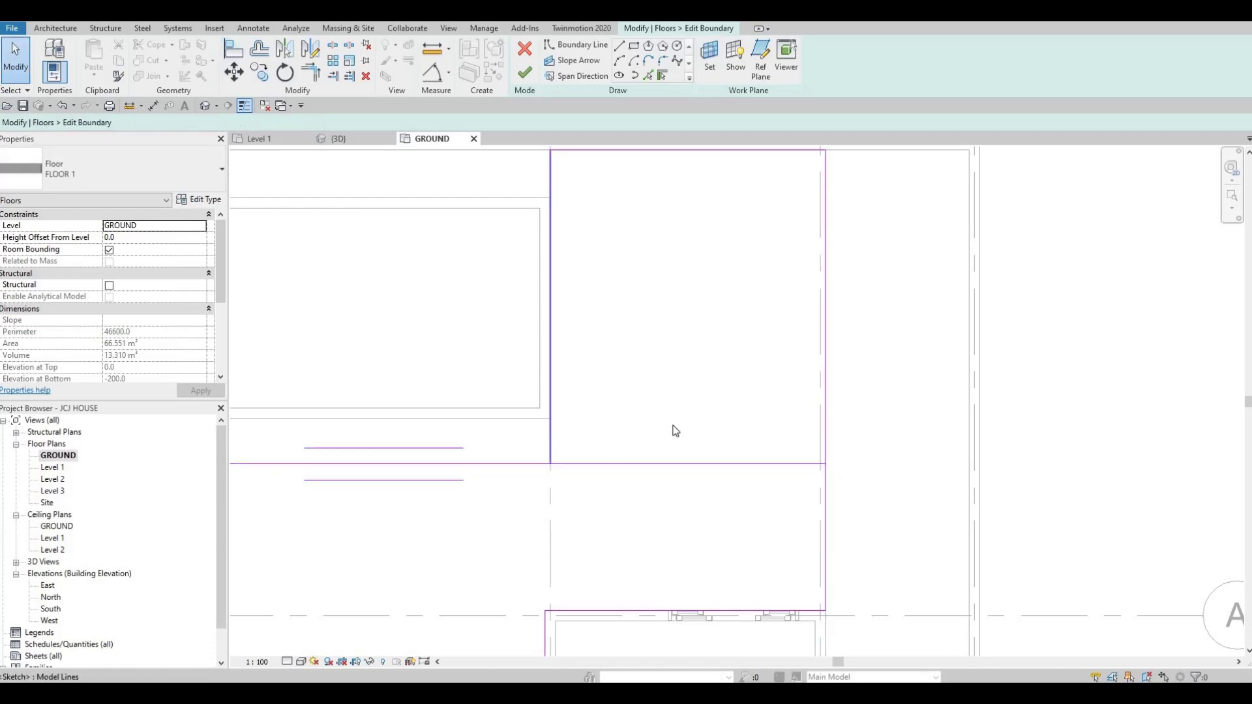
Step: Trim the overlapping boundary lines at grid 3 into one closed loop and finish the FLOOR 1 boundary
{"action": "middle_click_drag", "start_coordinate": [613, 462], "coordinate": [716, 437]}
{"action": "scroll", "coordinate": [716, 437], "scroll_direction": "down", "scroll_amount": 1}
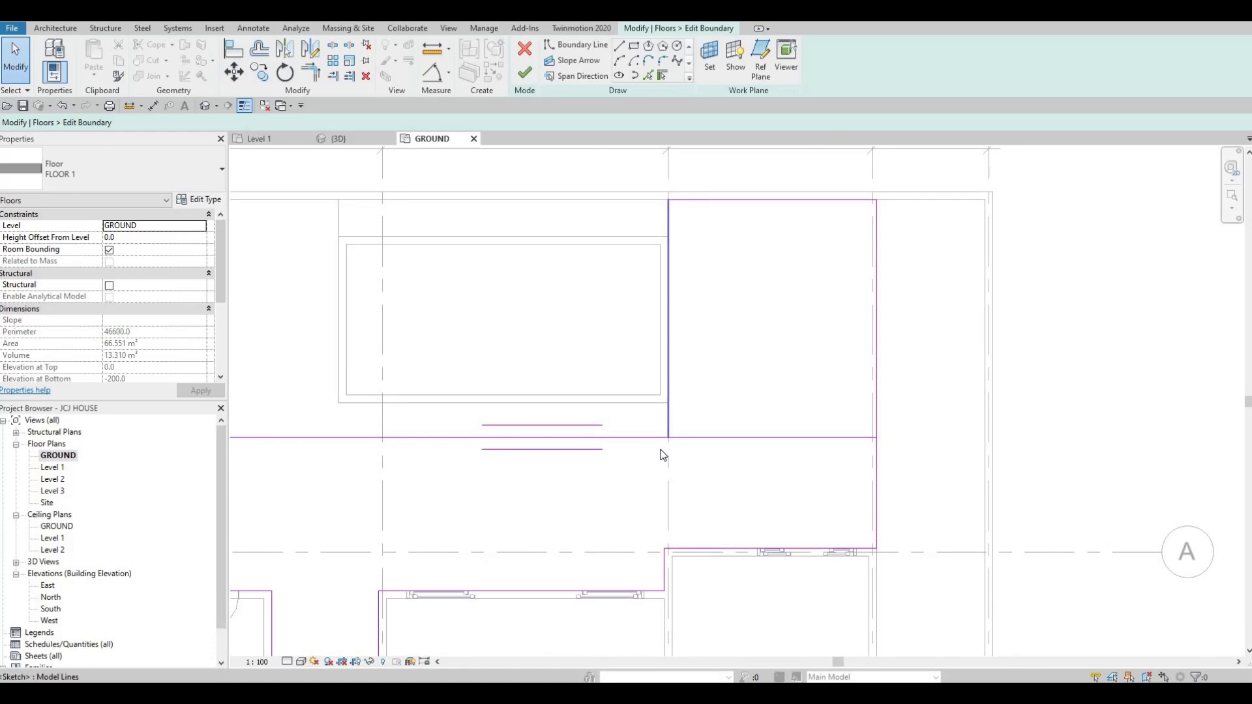
{"action": "key", "text": "t"}
{"action": "key", "text": "r"}
{"action": "left_click", "coordinate": [668, 427]}
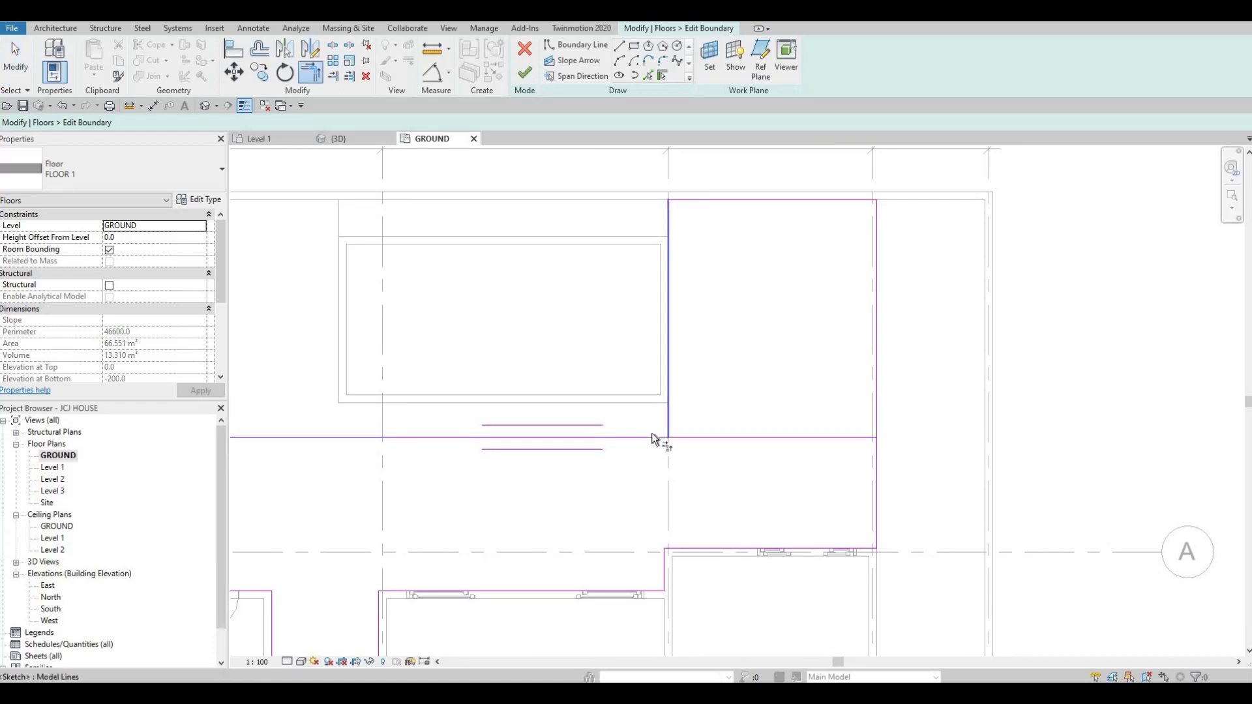
{"action": "left_click", "coordinate": [671, 438]}
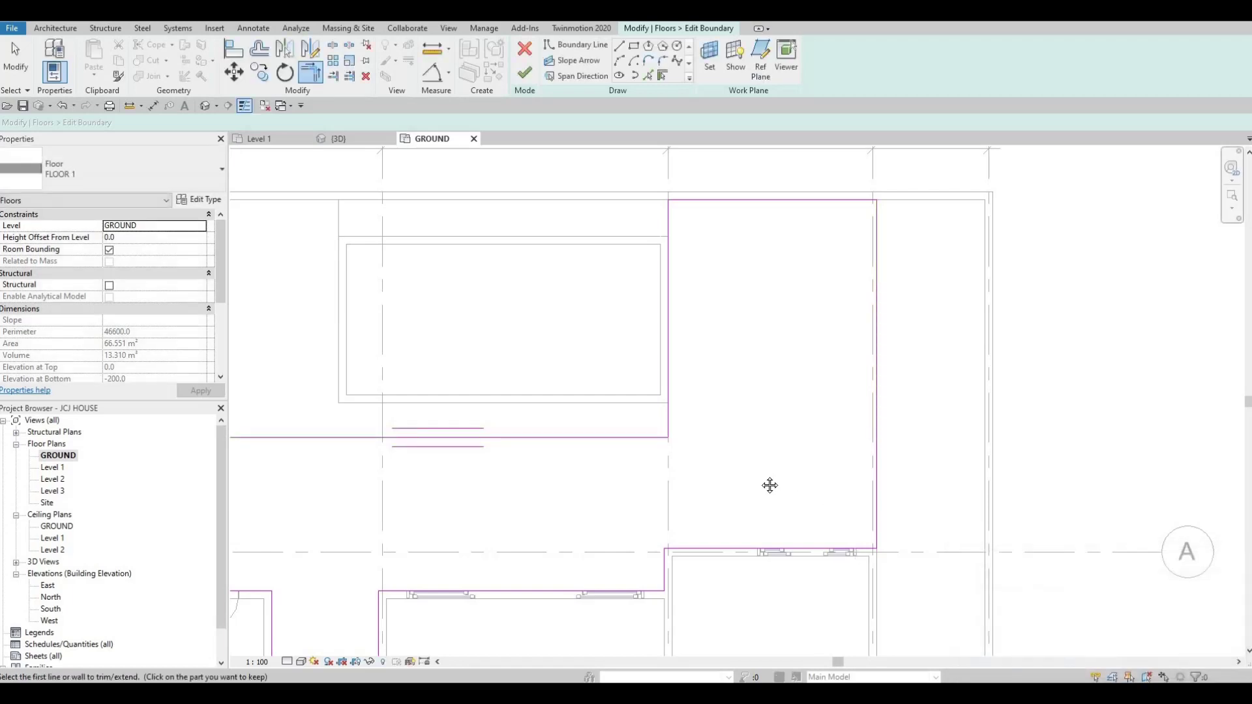
{"action": "scroll", "coordinate": [759, 468], "scroll_direction": "down", "scroll_amount": 4}
{"action": "middle_click_drag", "start_coordinate": [759, 468], "coordinate": [746, 485]}
{"action": "key", "text": "Escape"}
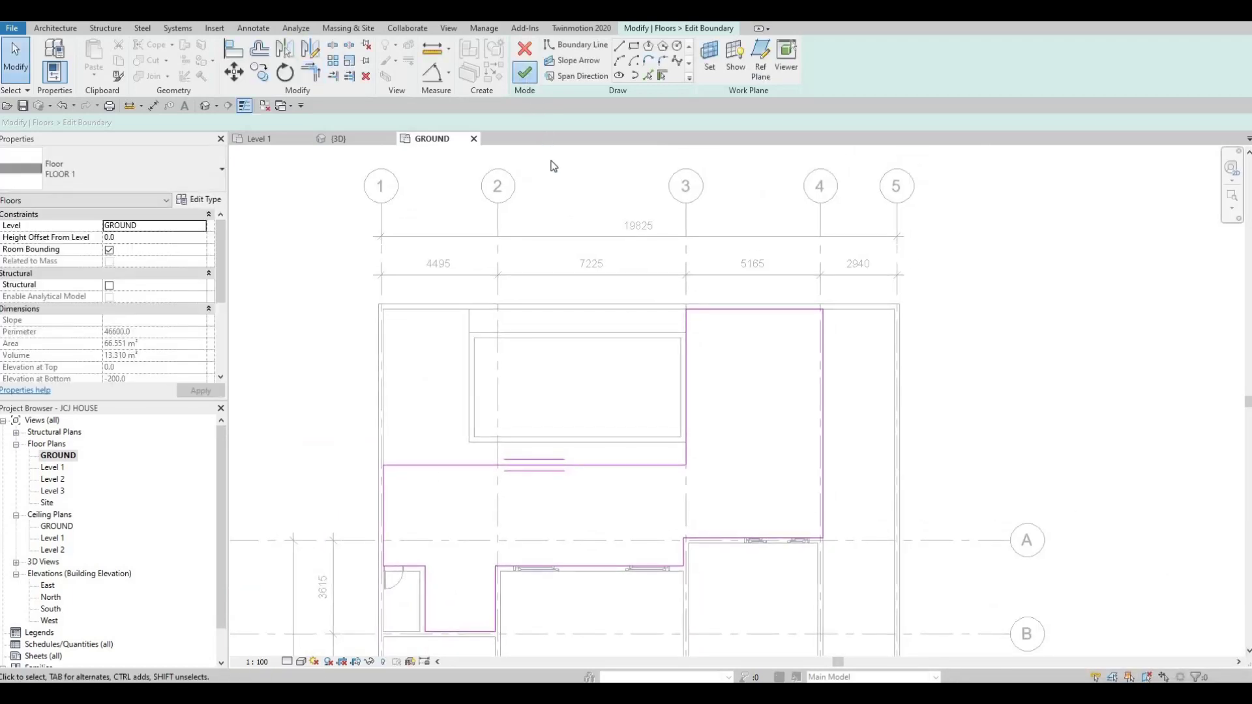
{"action": "key", "text": "F1"}
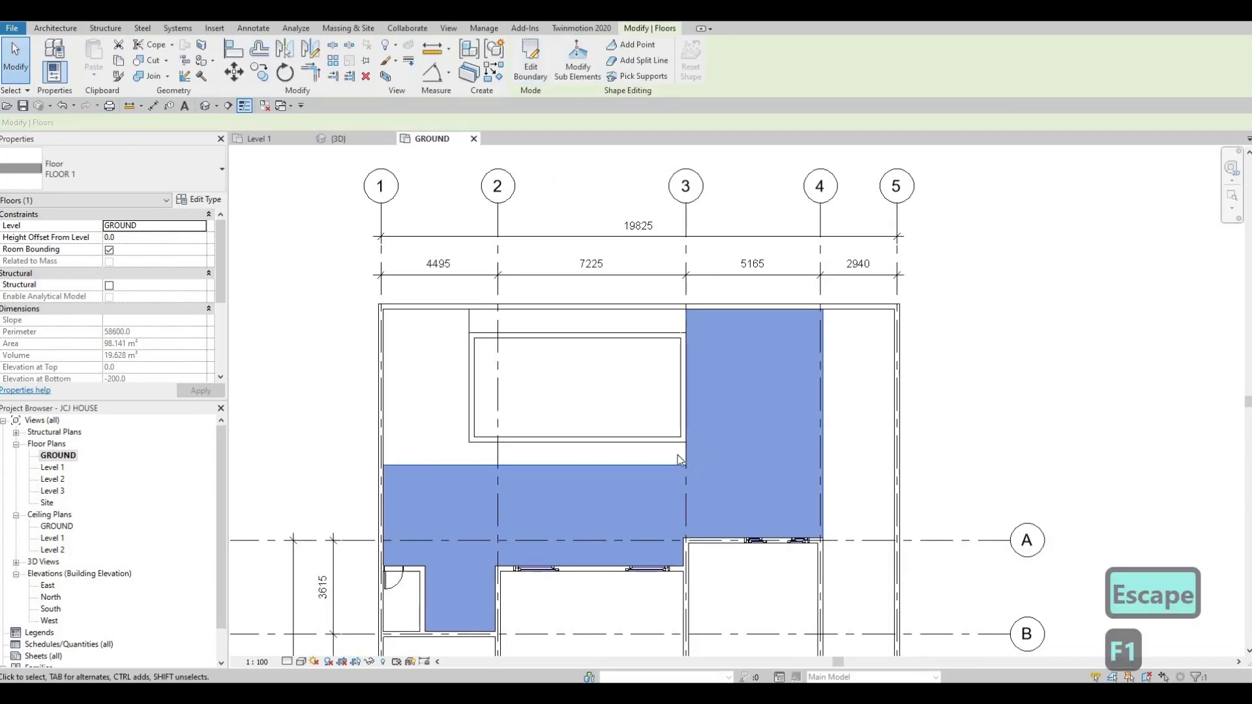
{"action": "scroll", "coordinate": [661, 369], "scroll_direction": "down", "scroll_amount": 1}
{"action": "middle_click_drag", "start_coordinate": [661, 369], "coordinate": [651, 352]}
{"action": "key", "text": "Escape"}
Step: Edit the FLOOR 2 boundary and add a rectangle in the strip between the walled rectangle and the upper exterior wall, ending at grid 3
{"action": "scroll", "coordinate": [685, 404], "scroll_direction": "up", "scroll_amount": 1}
{"action": "scroll", "coordinate": [687, 401], "scroll_direction": "up", "scroll_amount": 3}
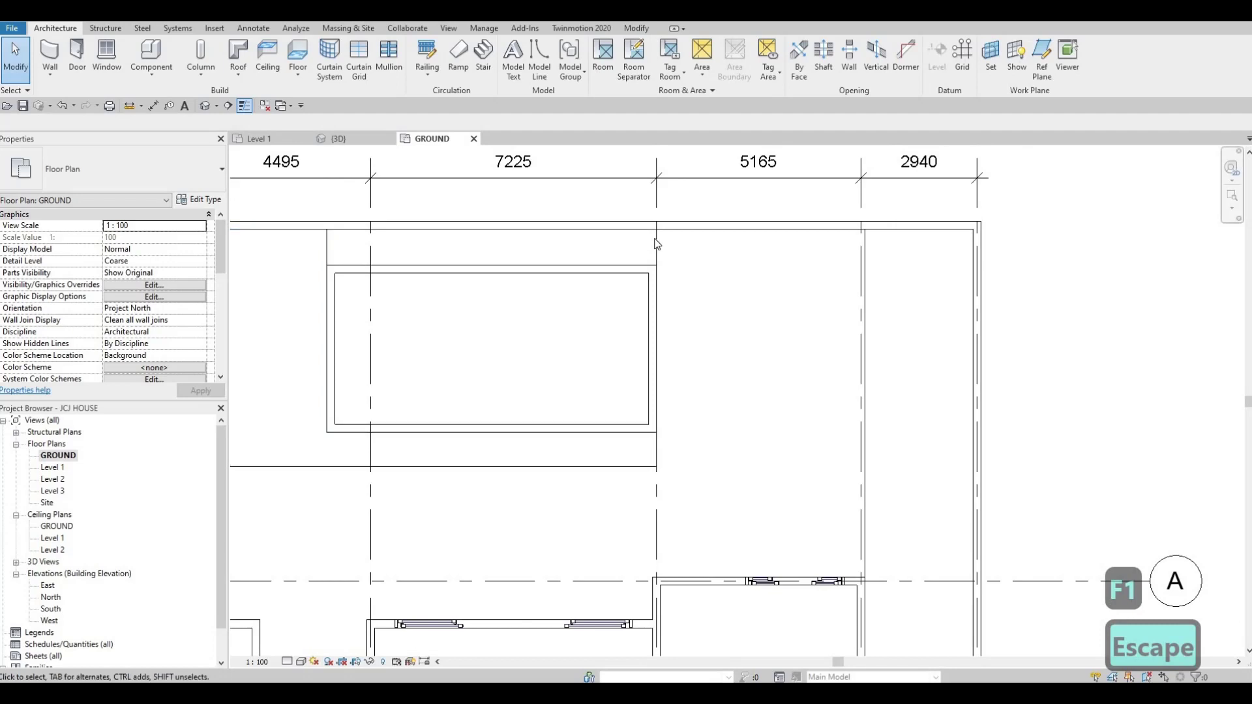
{"action": "key", "text": "Escape"}
{"action": "middle_click_drag", "start_coordinate": [324, 246], "coordinate": [472, 268]}
{"action": "key", "text": "Escape"}
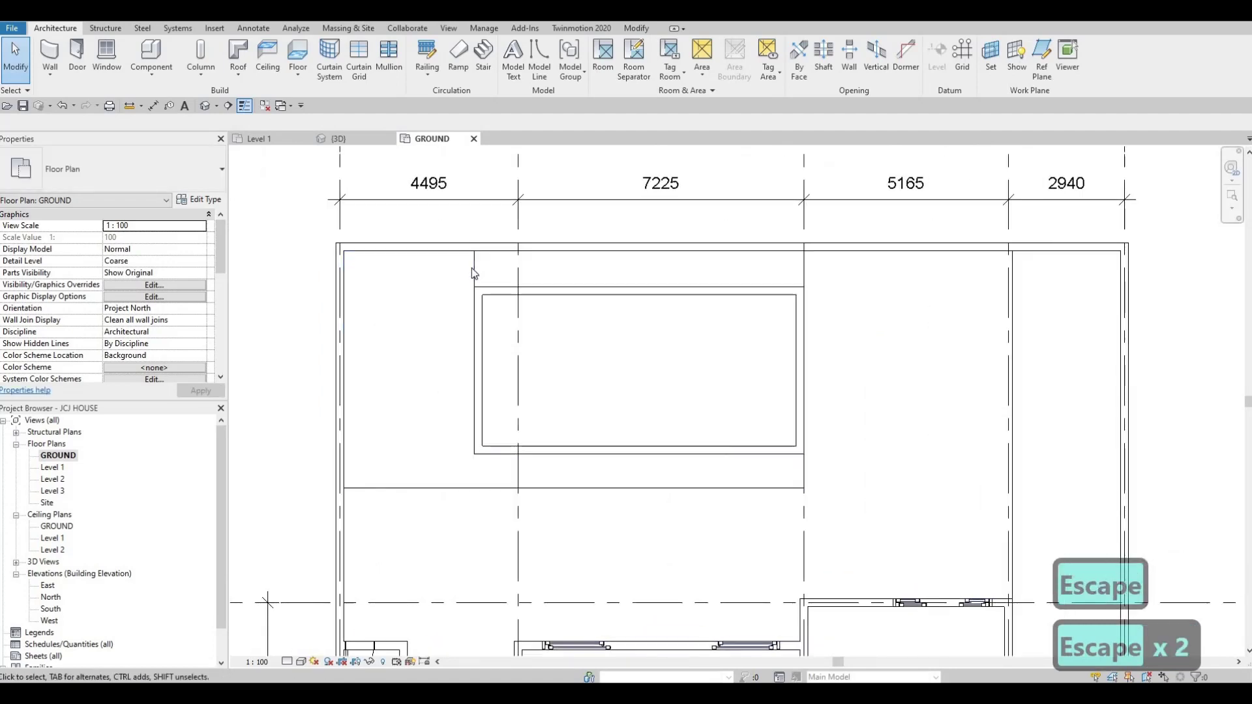
{"action": "left_click", "coordinate": [472, 269]}
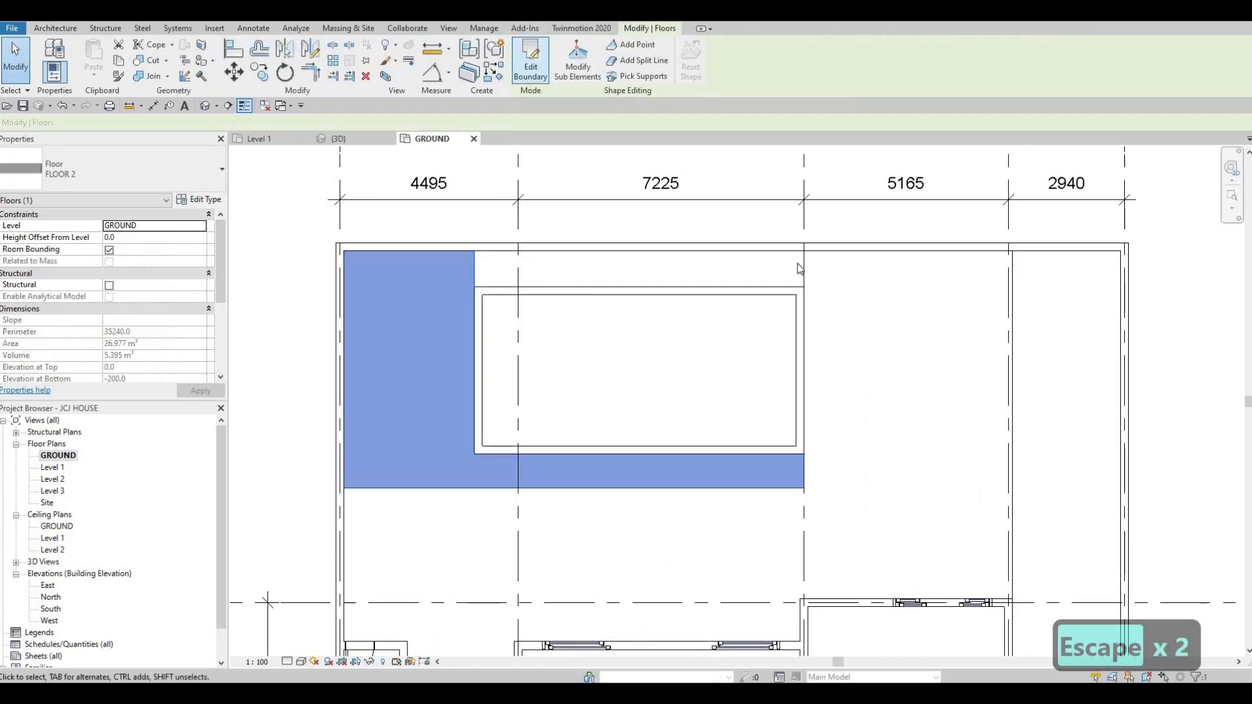
{"action": "left_click", "coordinate": [532, 62]}
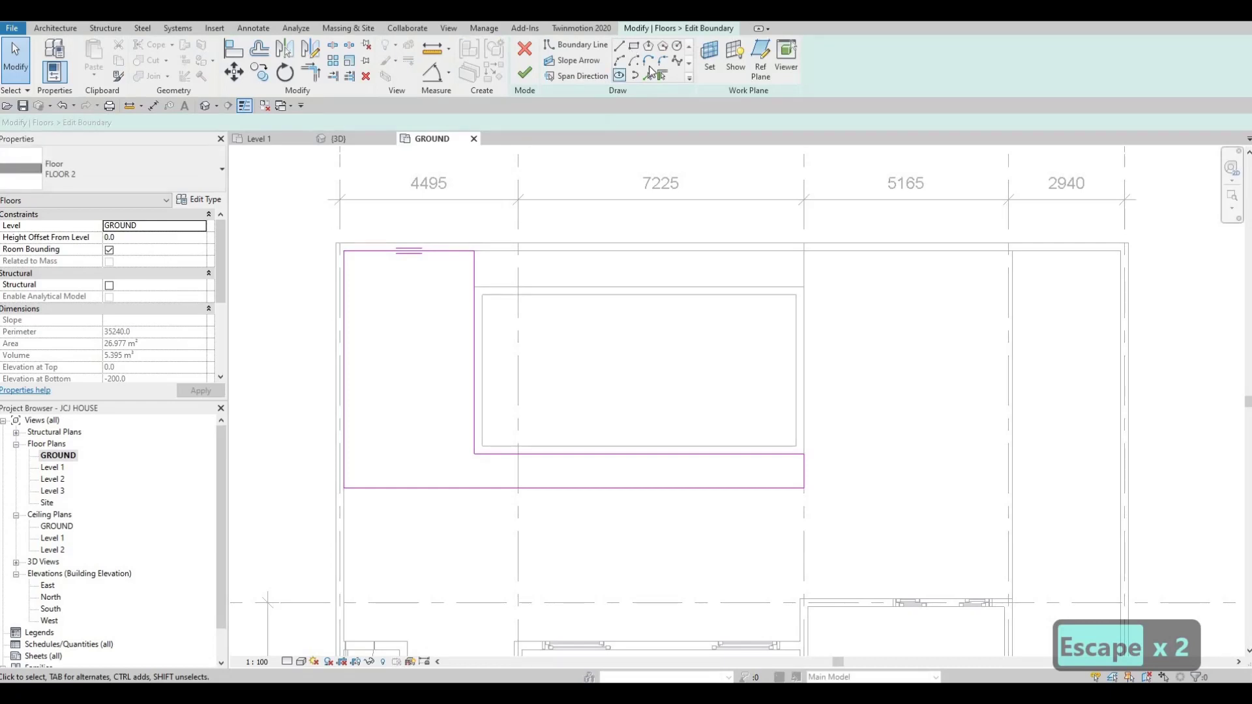
{"action": "left_click", "coordinate": [633, 46]}
{"action": "left_click", "coordinate": [805, 251]}
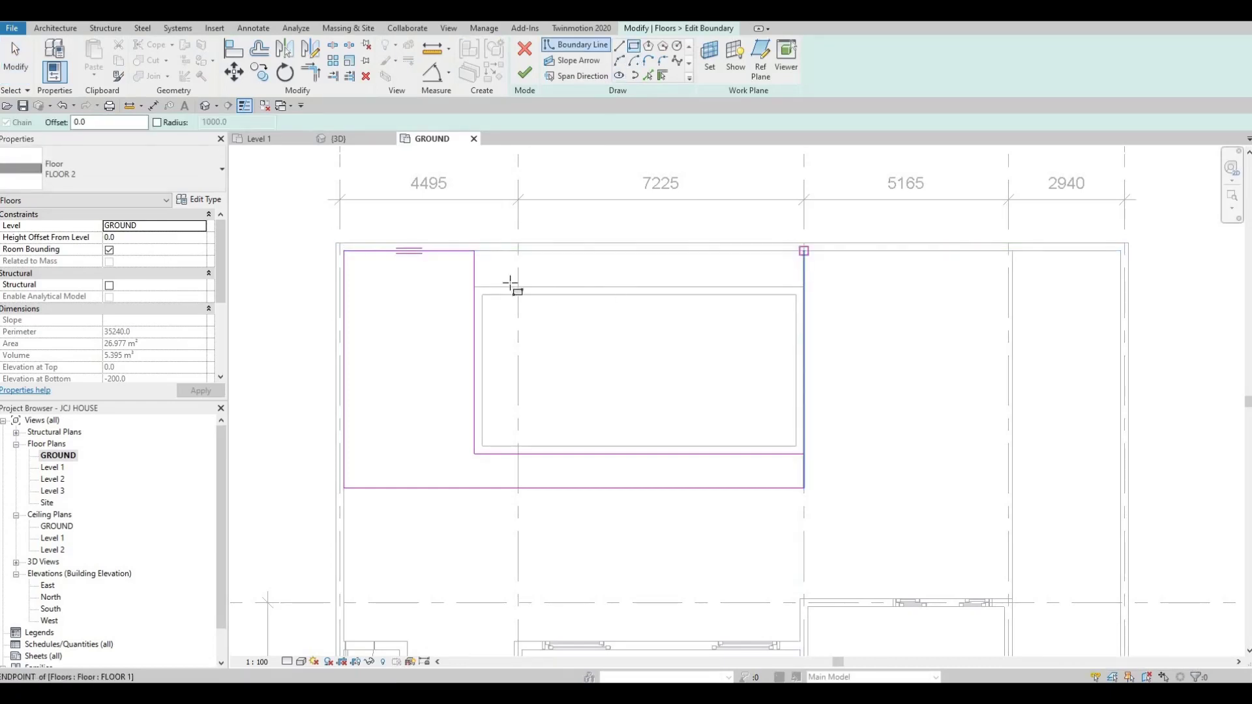
{"action": "left_click", "coordinate": [476, 286]}
{"action": "key", "text": "Escape"}
{"action": "key", "text": "Escape"}
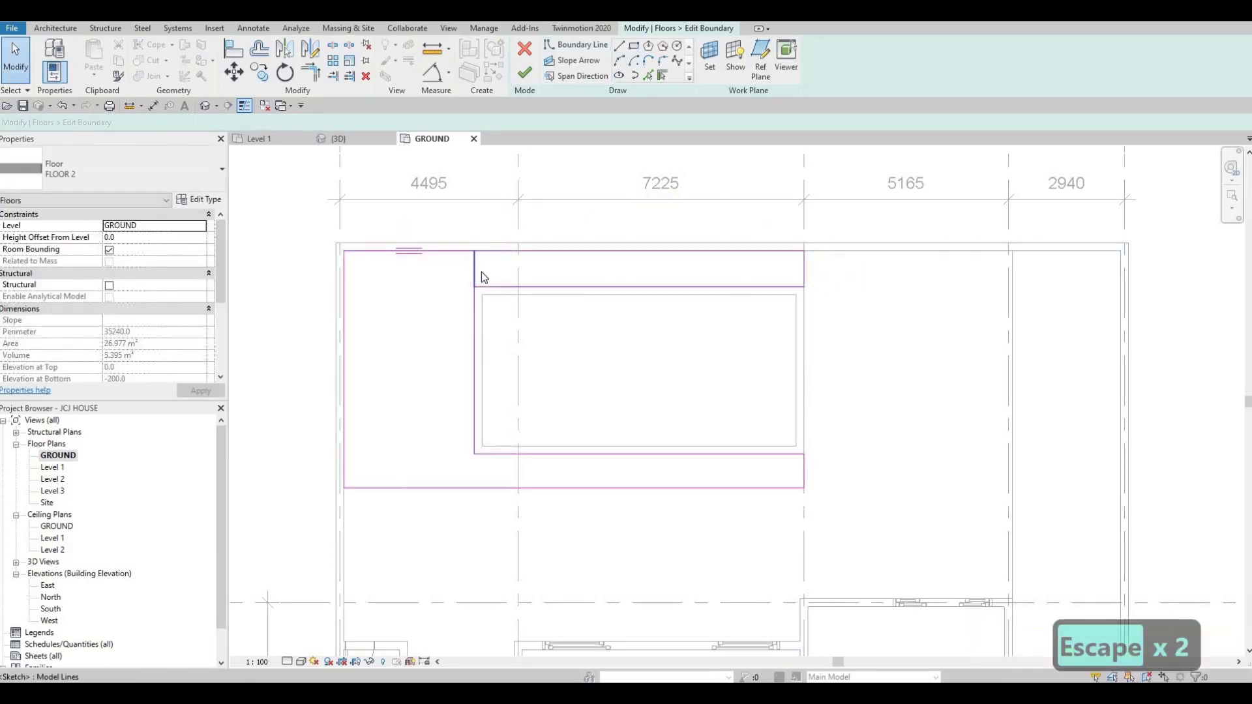
Step: Delete the short edge separating the new strip from the existing boundary and trim the inner lines to a corner
{"action": "left_click", "coordinate": [482, 273]}
{"action": "key", "text": "Delete"}
{"action": "key", "text": "t"}
{"action": "key", "text": "r"}
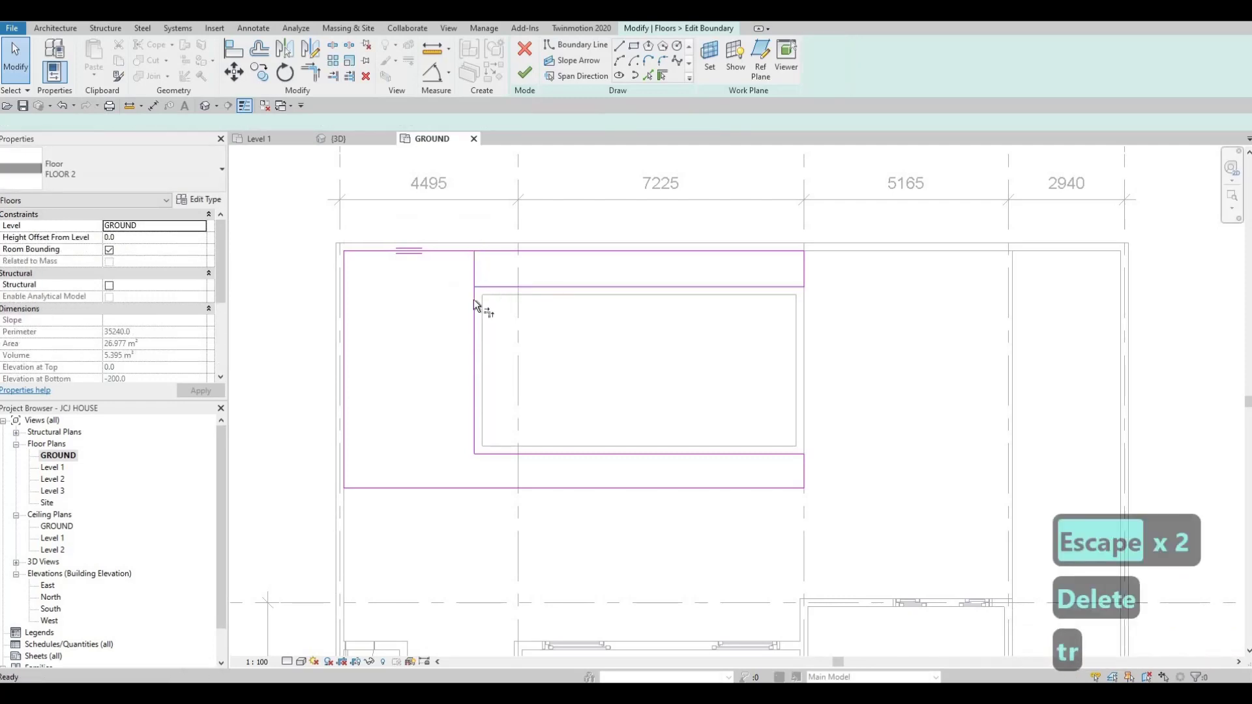
{"action": "left_click", "coordinate": [473, 299]}
{"action": "left_click", "coordinate": [489, 286]}
{"action": "key", "text": "Escape"}
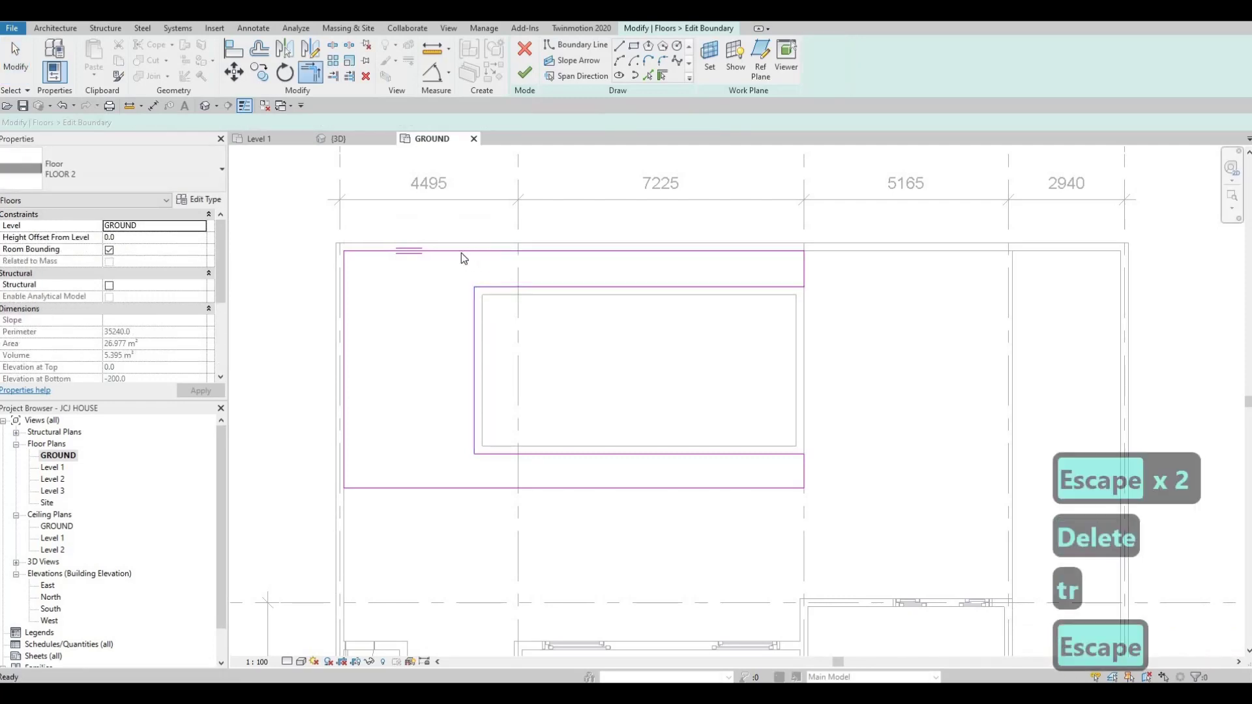
{"action": "key", "text": "Escape"}
Step: Replace the short upper boundary segment by extending the strip's upper line to the outer left edge, and finish the FLOOR 2 boundary
{"action": "left_click", "coordinate": [461, 252]}
{"action": "key", "text": "Delete"}
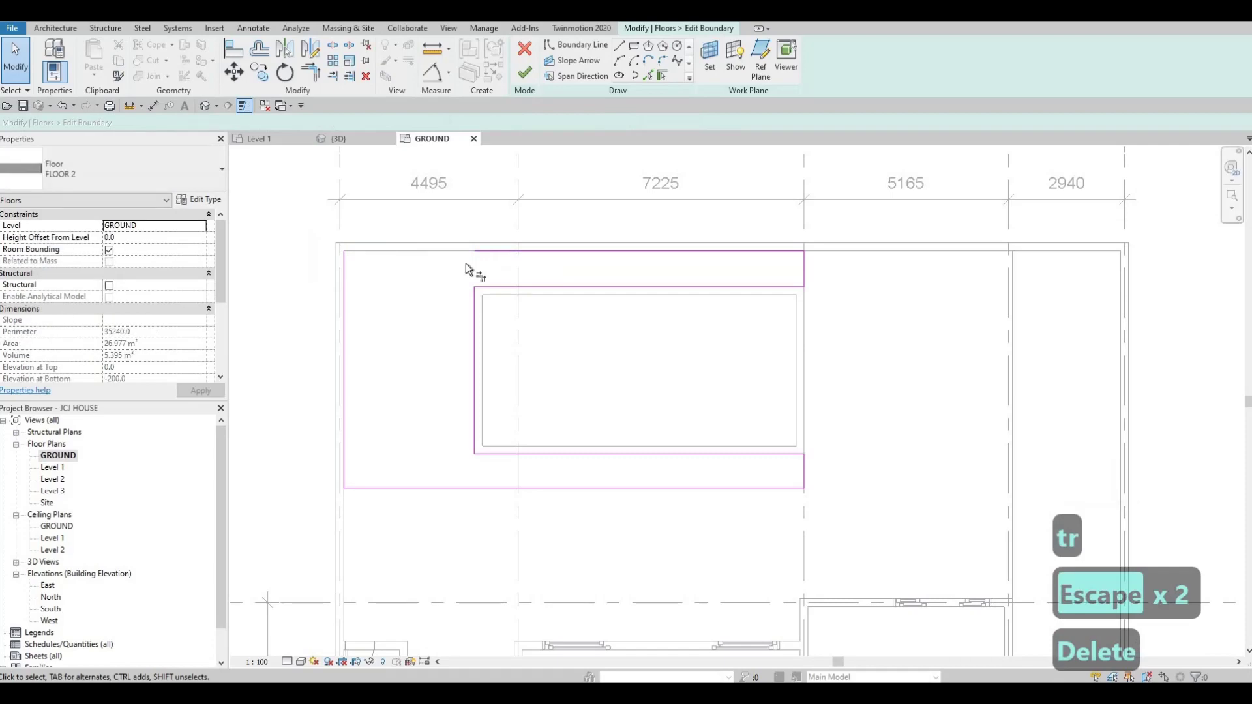
{"action": "key", "text": "t"}
{"action": "key", "text": "r"}
{"action": "left_click", "coordinate": [490, 252]}
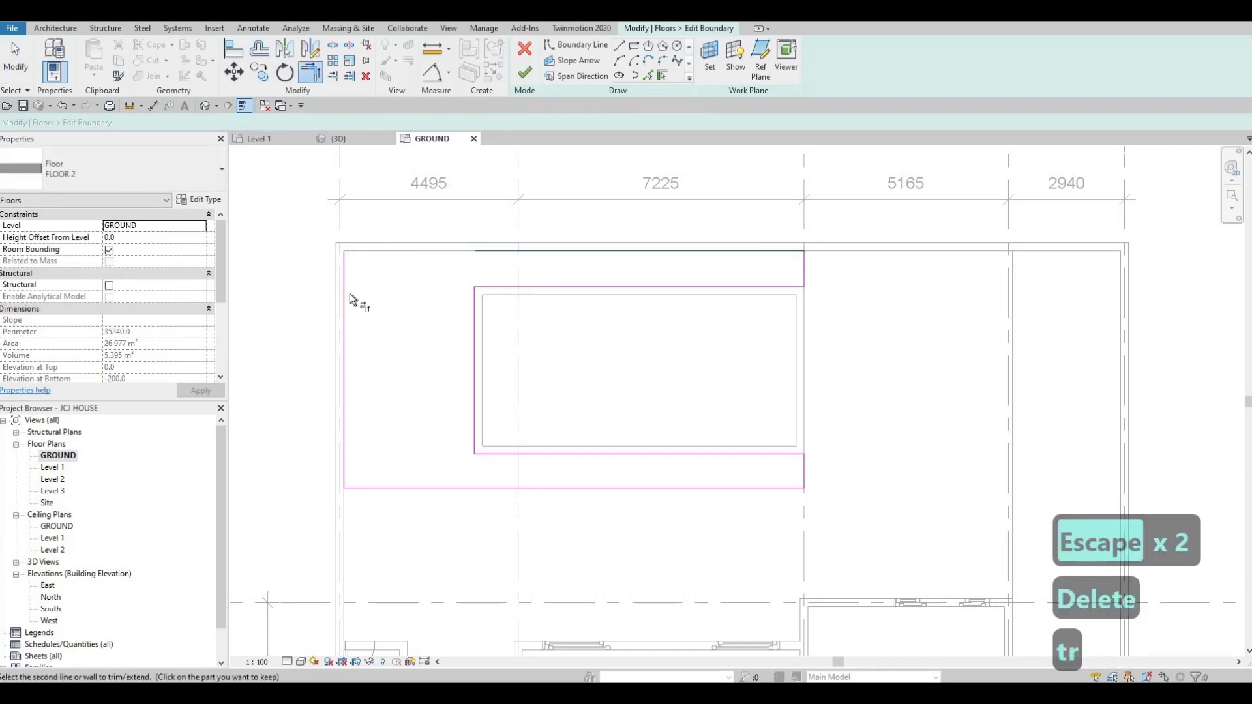
{"action": "left_click", "coordinate": [526, 73]}
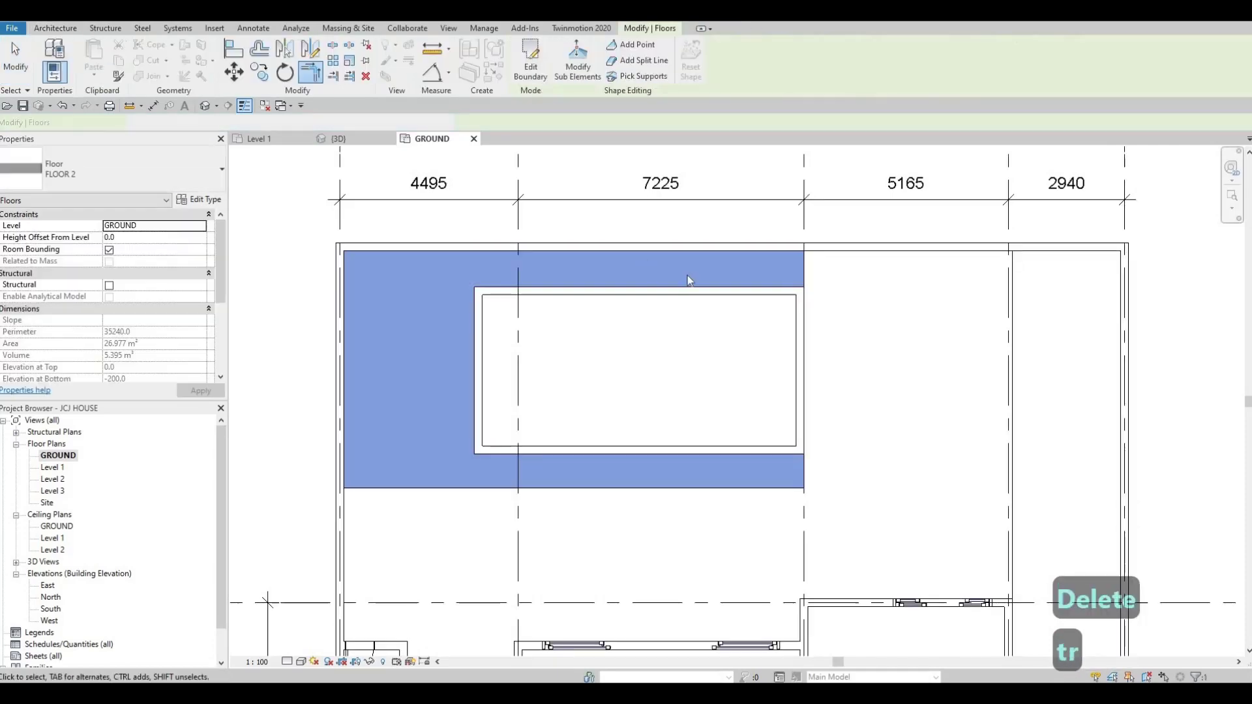
{"action": "key", "text": "Escape"}
{"action": "middle_click_drag", "start_coordinate": [721, 322], "coordinate": [660, 282]}
{"action": "key", "text": "Escape"}
Step: Start a new floor on the GROUND level, duplicate its type as FLOOR 3, and open that type's layer structure
{"action": "scroll", "coordinate": [665, 284], "scroll_direction": "down", "scroll_amount": 3}
{"action": "middle_click_drag", "start_coordinate": [833, 320], "coordinate": [678, 274]}
{"action": "scroll", "coordinate": [676, 248], "scroll_direction": "down", "scroll_amount": 2}
{"action": "middle_click_drag", "start_coordinate": [713, 378], "coordinate": [673, 338]}
{"action": "middle_click_drag", "start_coordinate": [686, 461], "coordinate": [687, 402]}
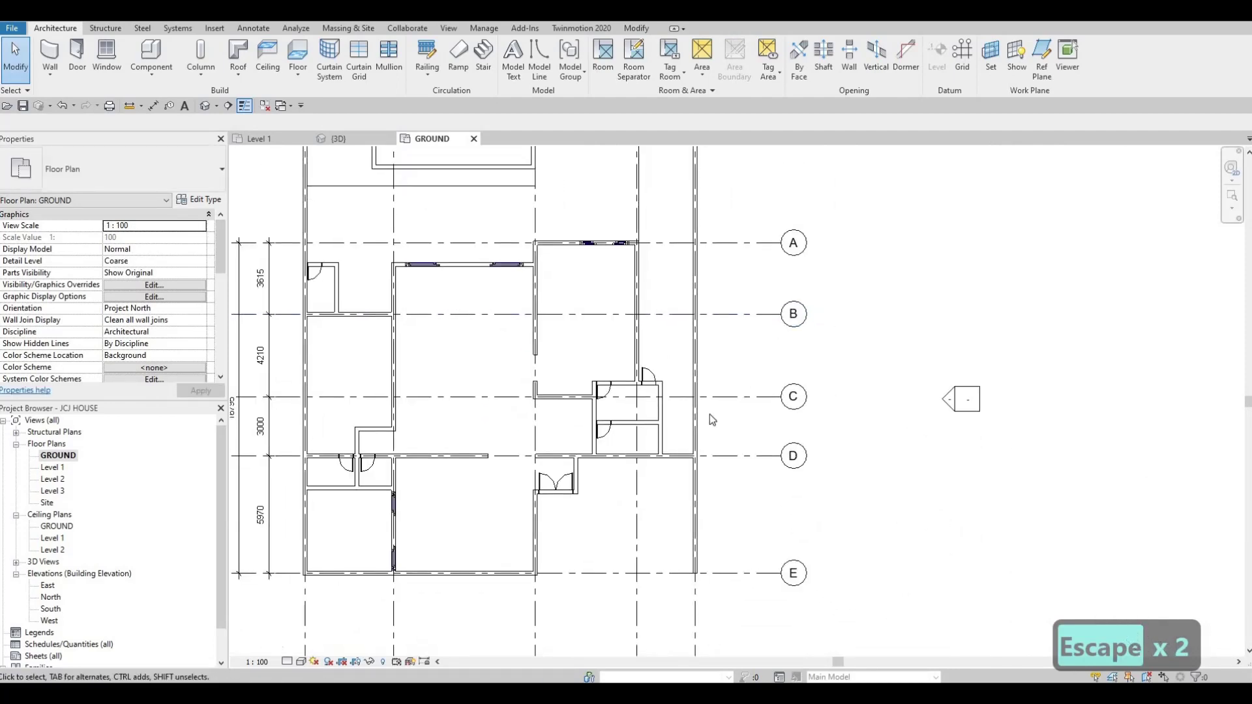
{"action": "middle_click_drag", "start_coordinate": [645, 250], "coordinate": [644, 413]}
{"action": "key", "text": "Escape"}
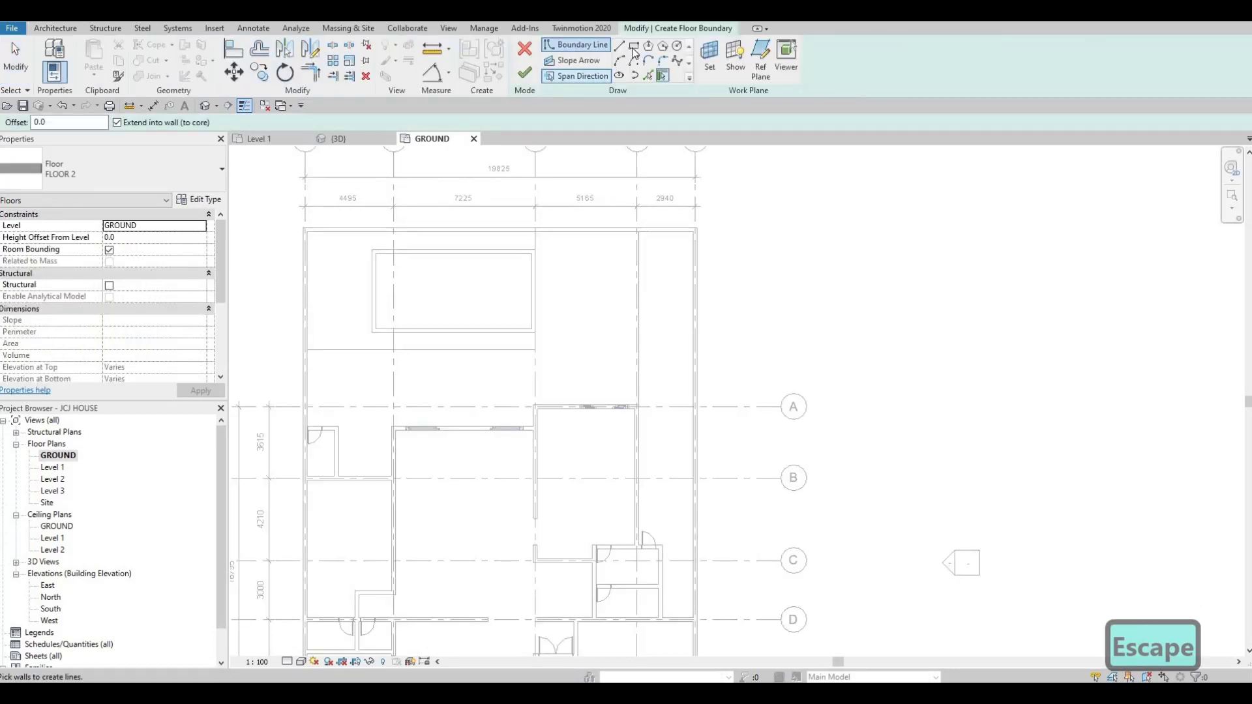
{"action": "left_click", "coordinate": [199, 199]}
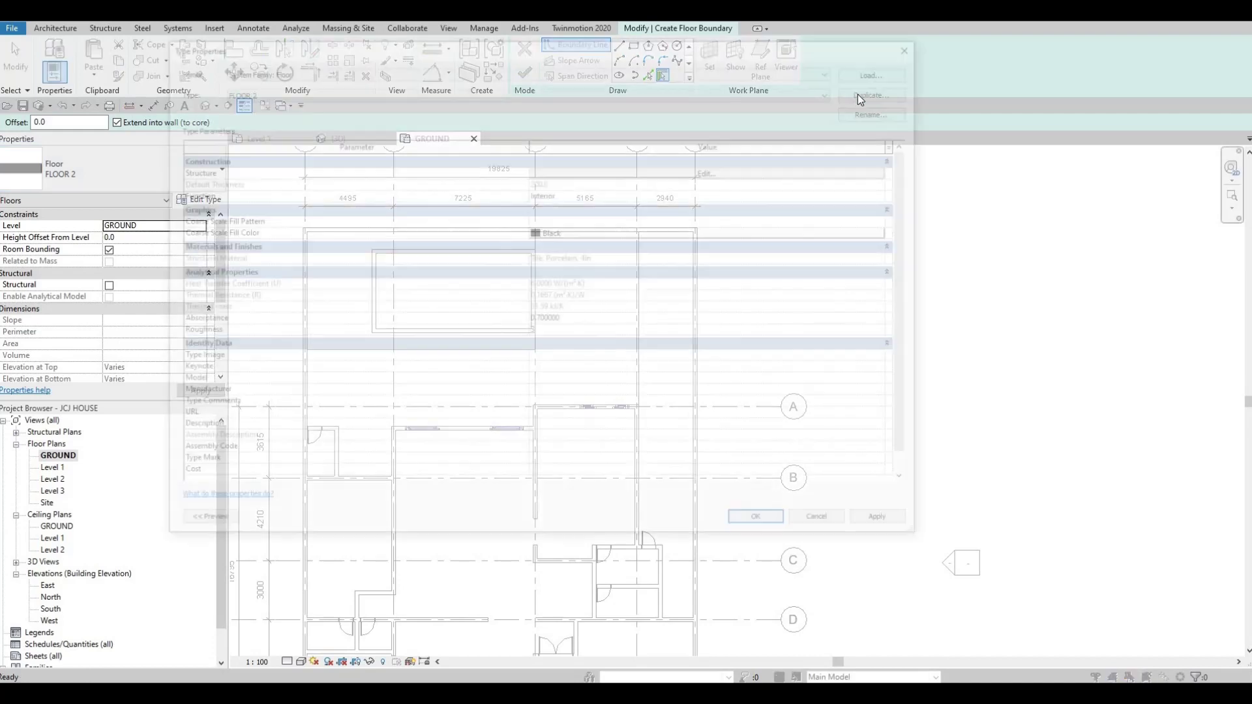
{"action": "left_click", "coordinate": [882, 89]}
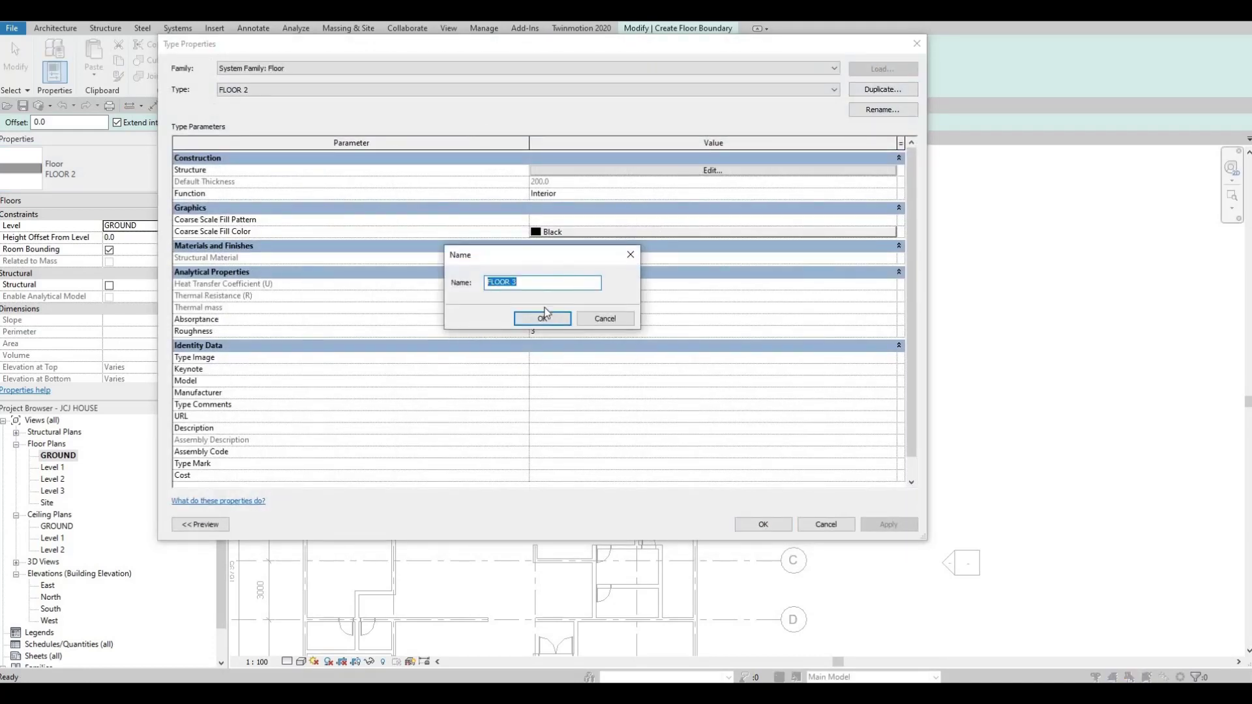
{"action": "left_click", "coordinate": [542, 318]}
{"action": "left_click", "coordinate": [613, 172]}
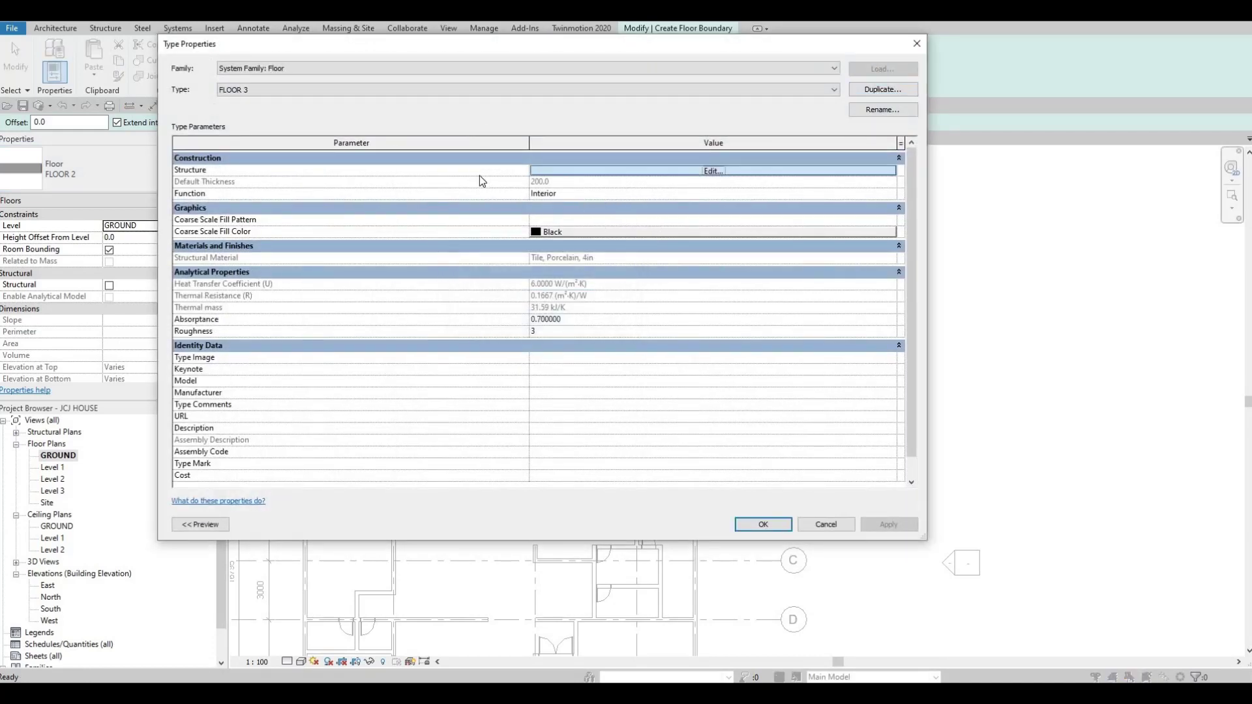
Step: Try to assign a material named GRASS directly to the structure layer
{"action": "left_click", "coordinate": [481, 168]}
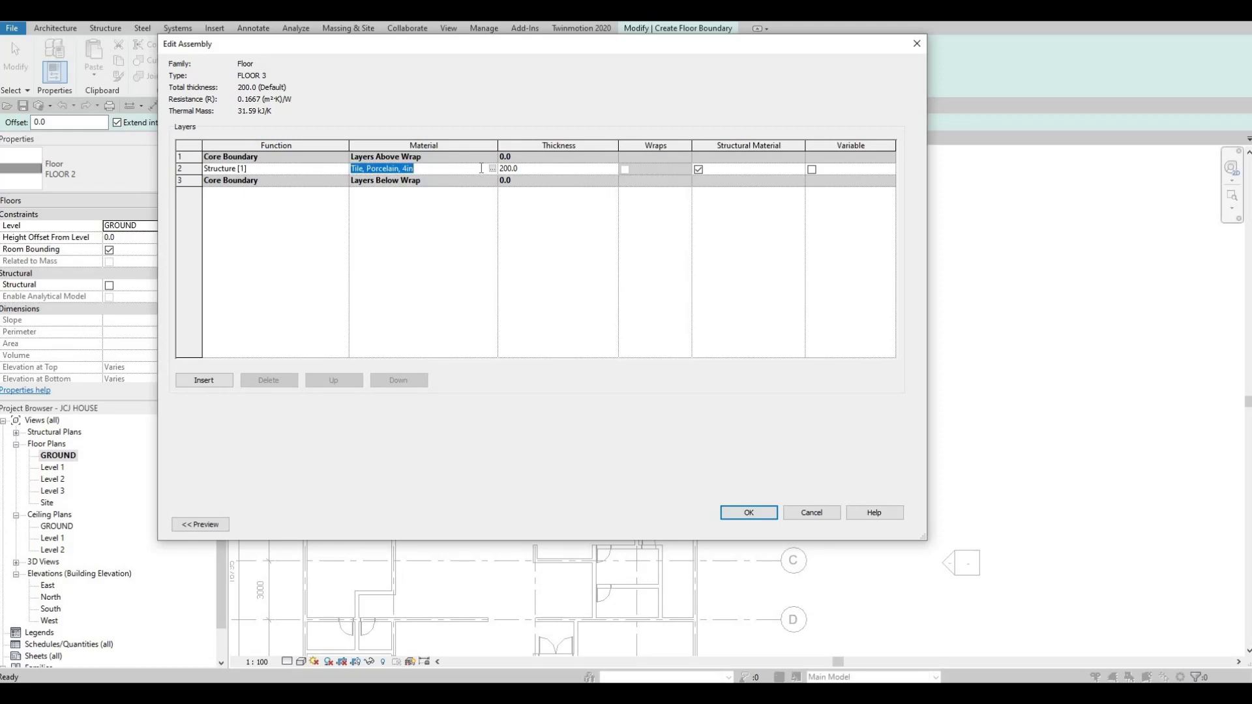
{"action": "type", "text": "GRASS"}
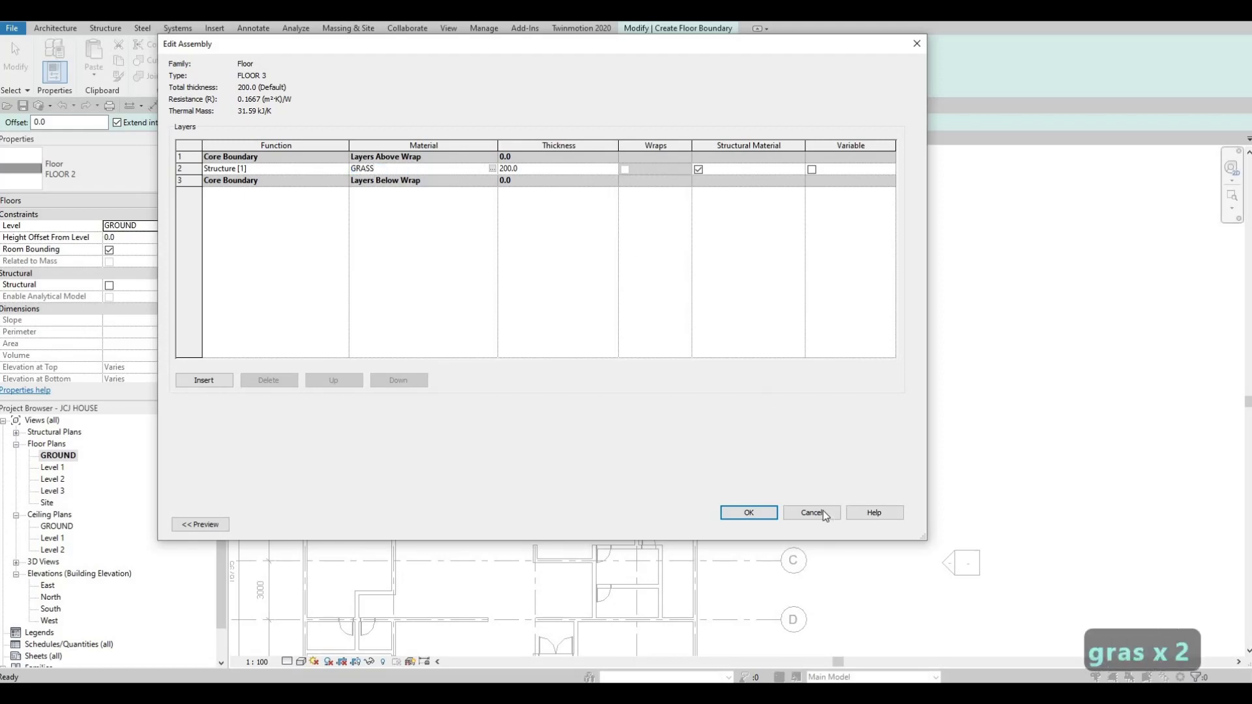
{"action": "left_click", "coordinate": [747, 509]}
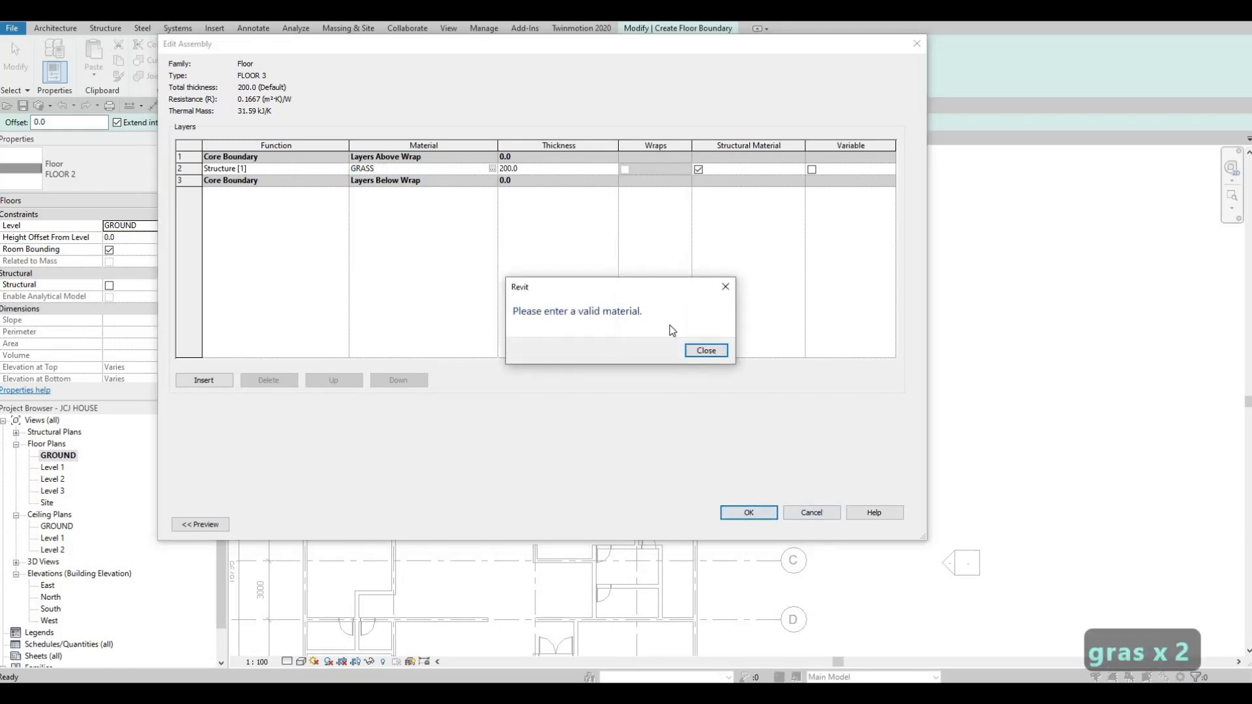
{"action": "key", "text": "Return"}
Step: Browse the AEC Materials library for the structure layer's material and search for GRASS
{"action": "left_click", "coordinate": [492, 168]}
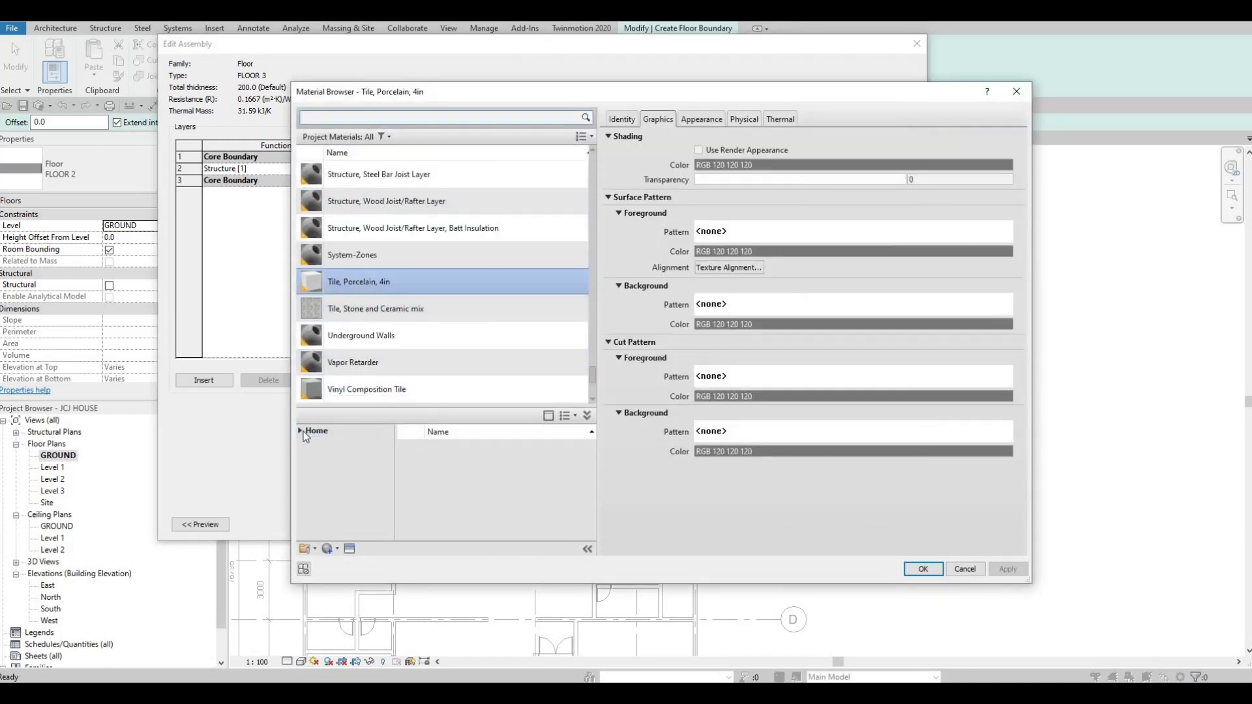
{"action": "left_click", "coordinate": [303, 432]}
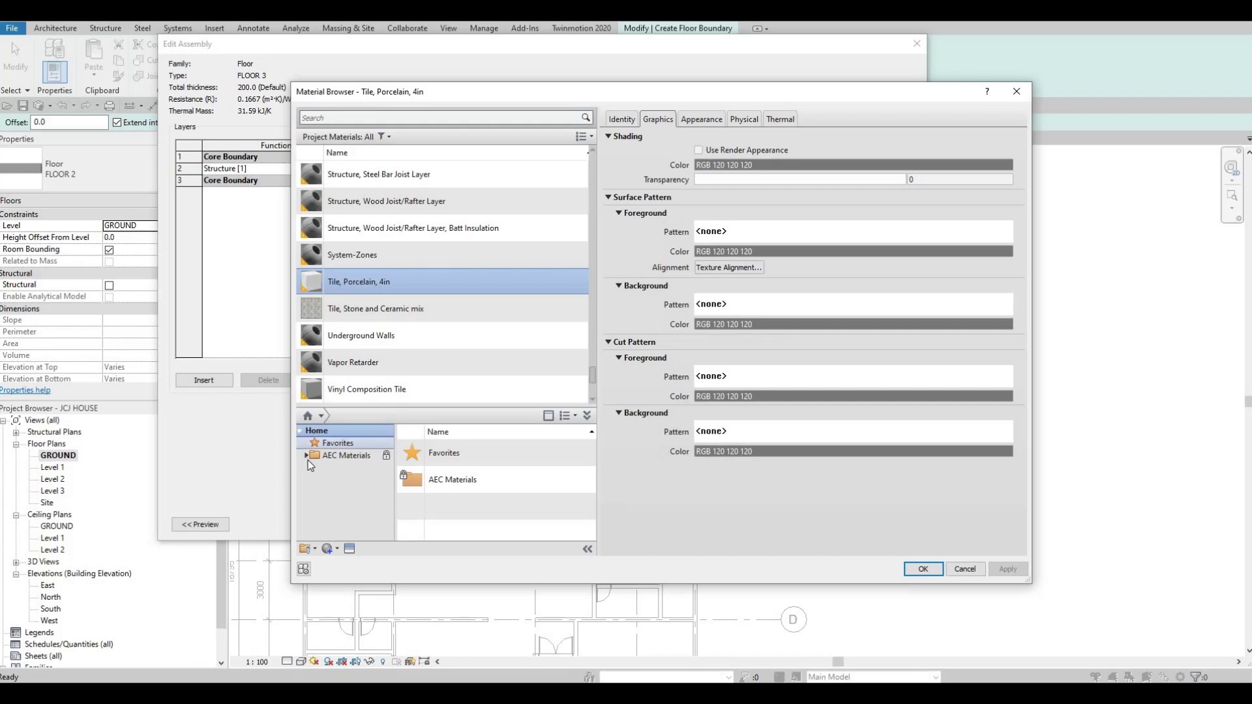
{"action": "left_click", "coordinate": [306, 456]}
{"action": "scroll", "coordinate": [338, 466], "scroll_direction": "down", "scroll_amount": 2}
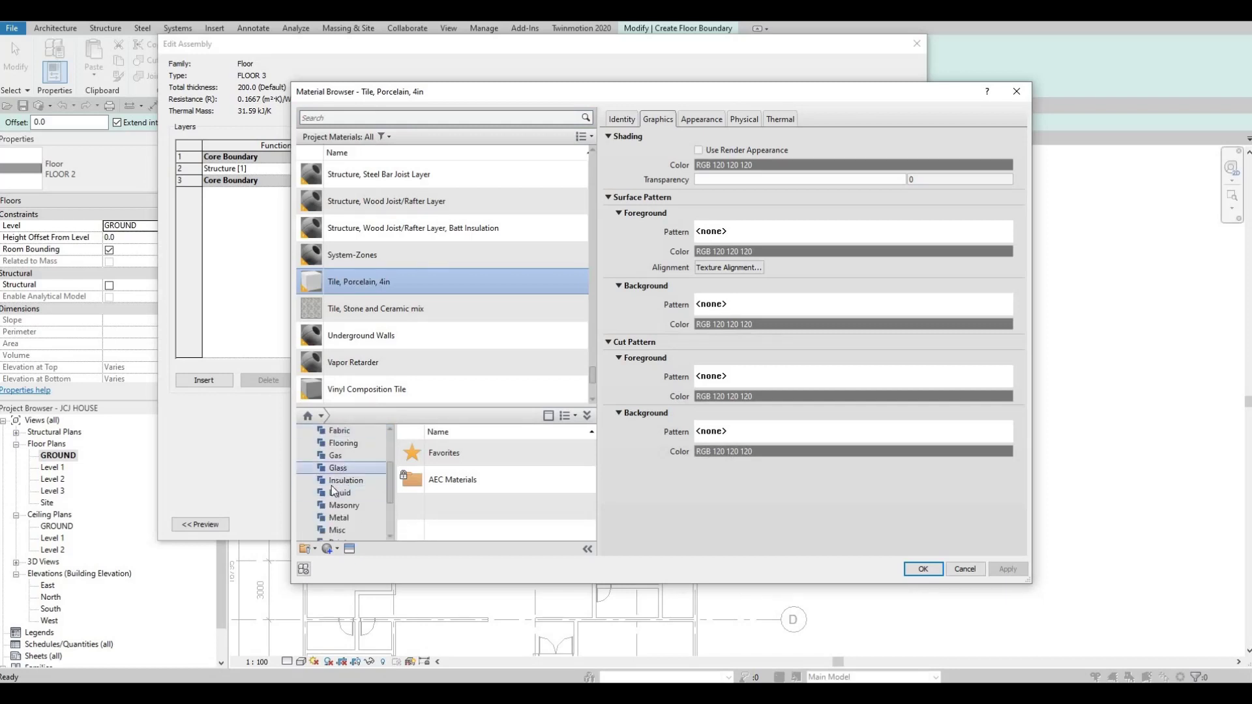
{"action": "scroll", "coordinate": [346, 498], "scroll_direction": "down", "scroll_amount": 2}
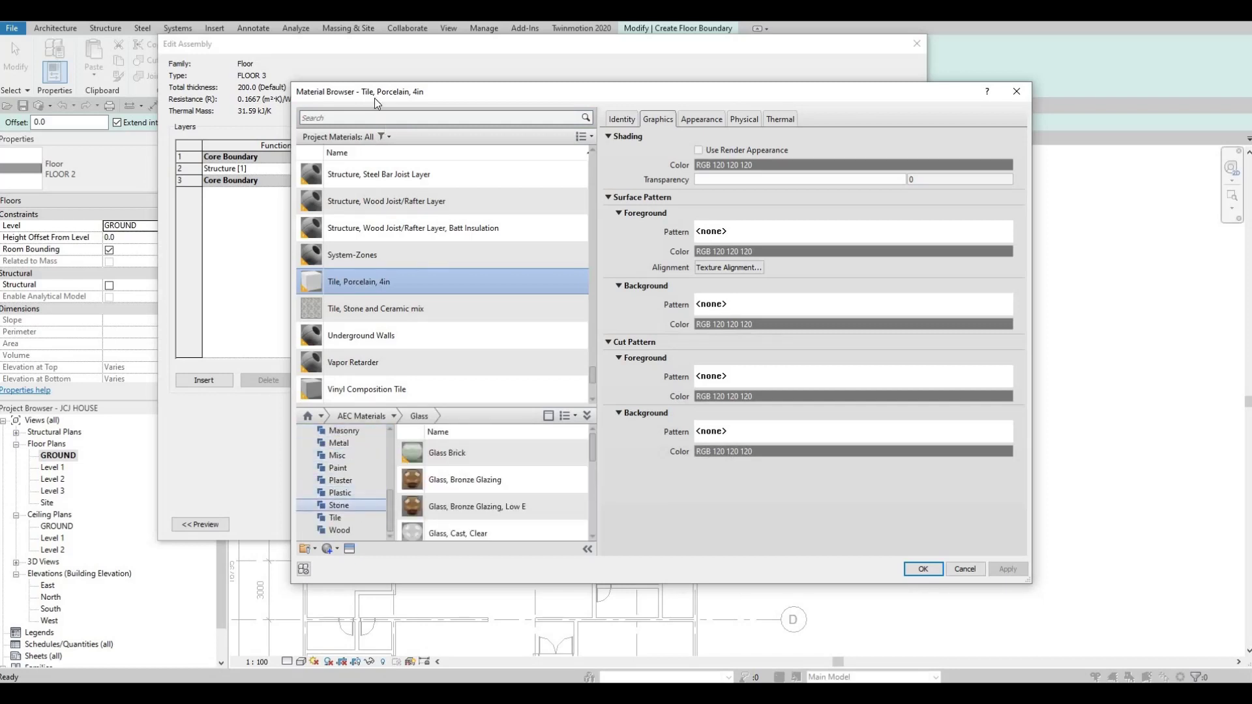
{"action": "left_click", "coordinate": [363, 118]}
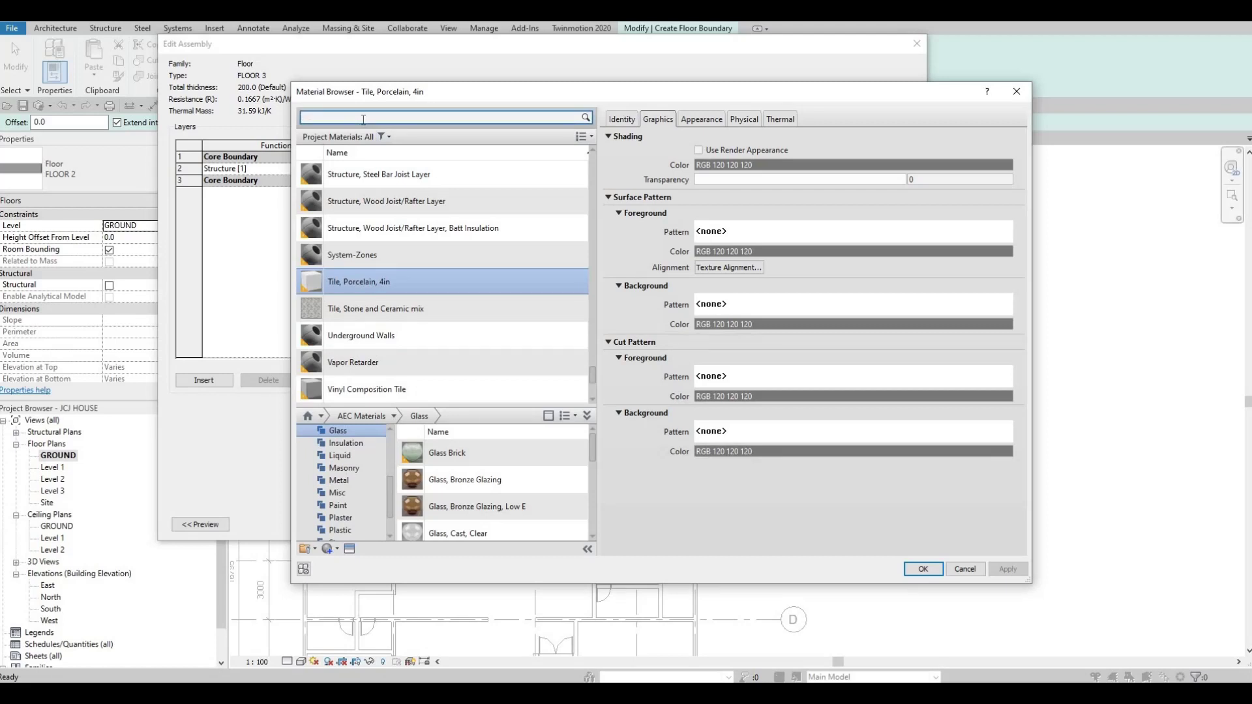
{"action": "type", "text": "GRASS"}
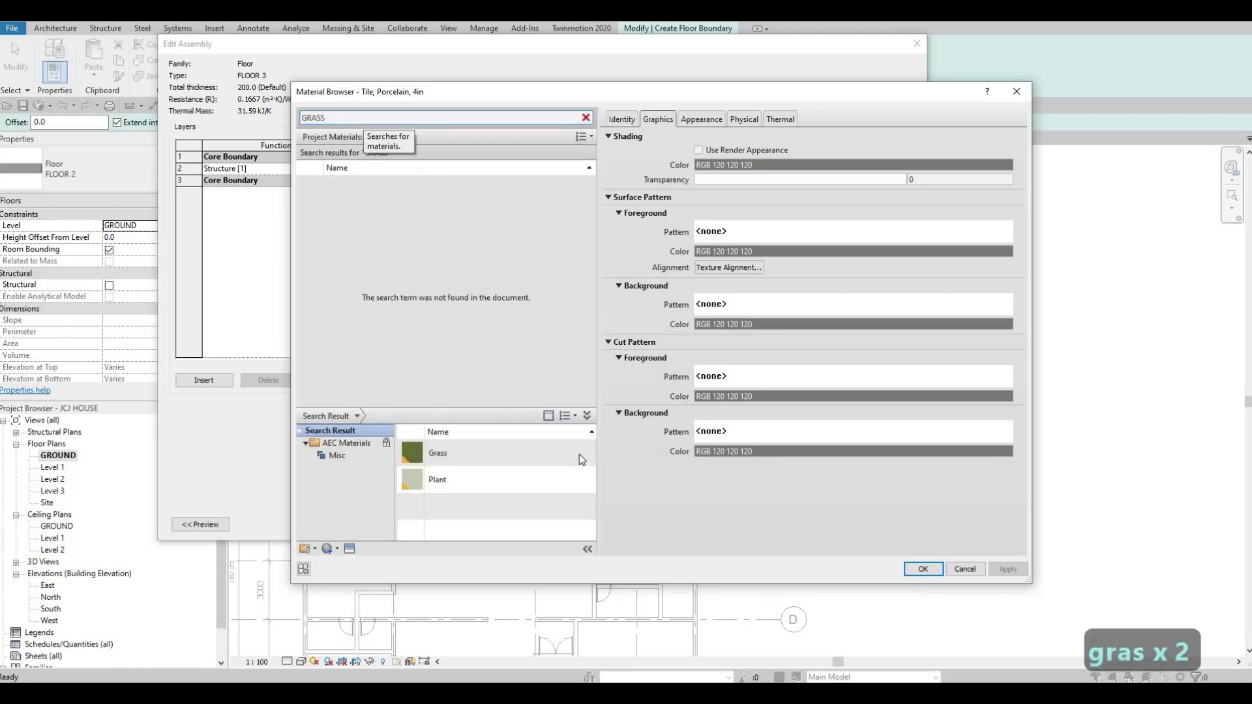
Step: Add the library's Grass material to the project, assign it to FLOOR 3's structure layer, and accept the type settings
{"action": "left_click", "coordinate": [576, 452]}
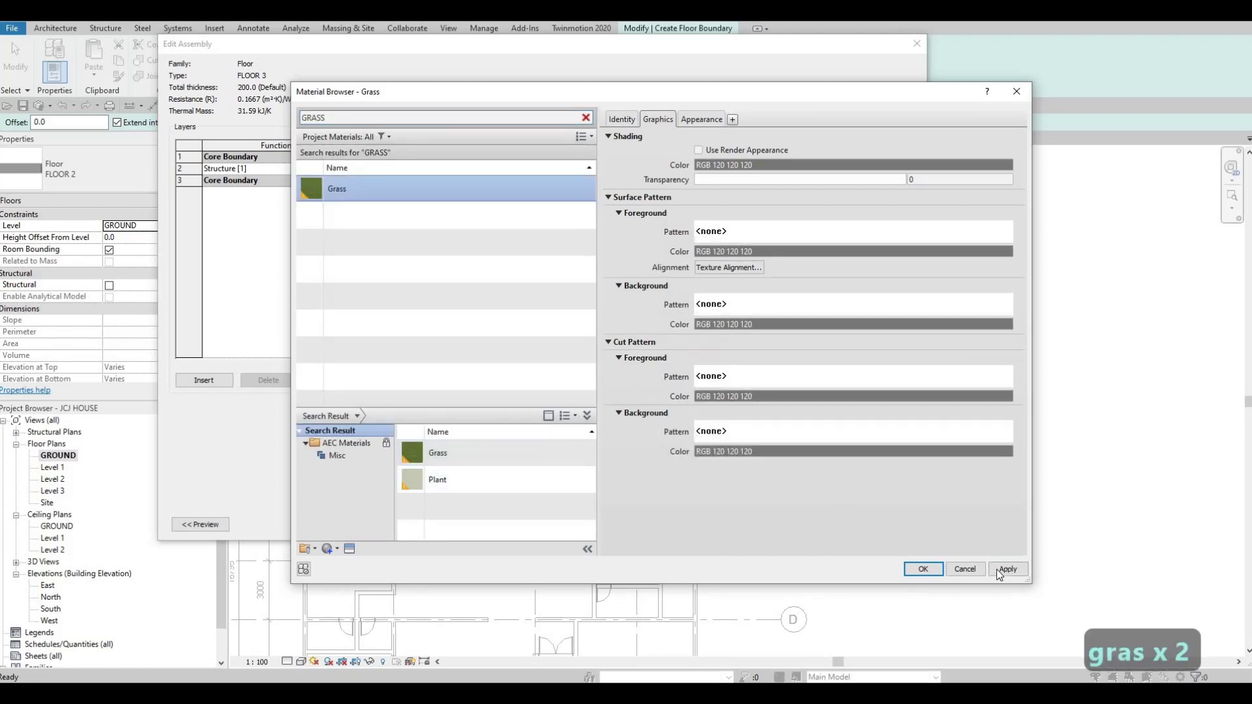
{"action": "left_click", "coordinate": [1004, 569]}
{"action": "left_click", "coordinate": [922, 569]}
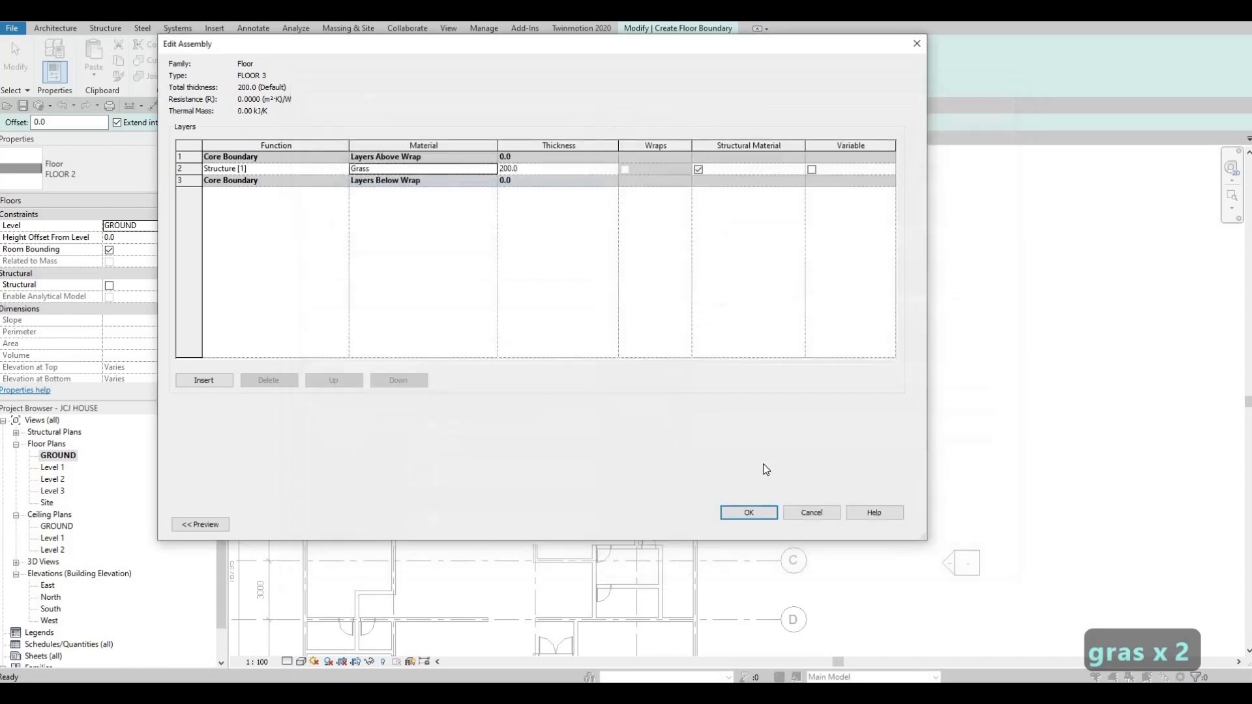
{"action": "left_click", "coordinate": [749, 512]}
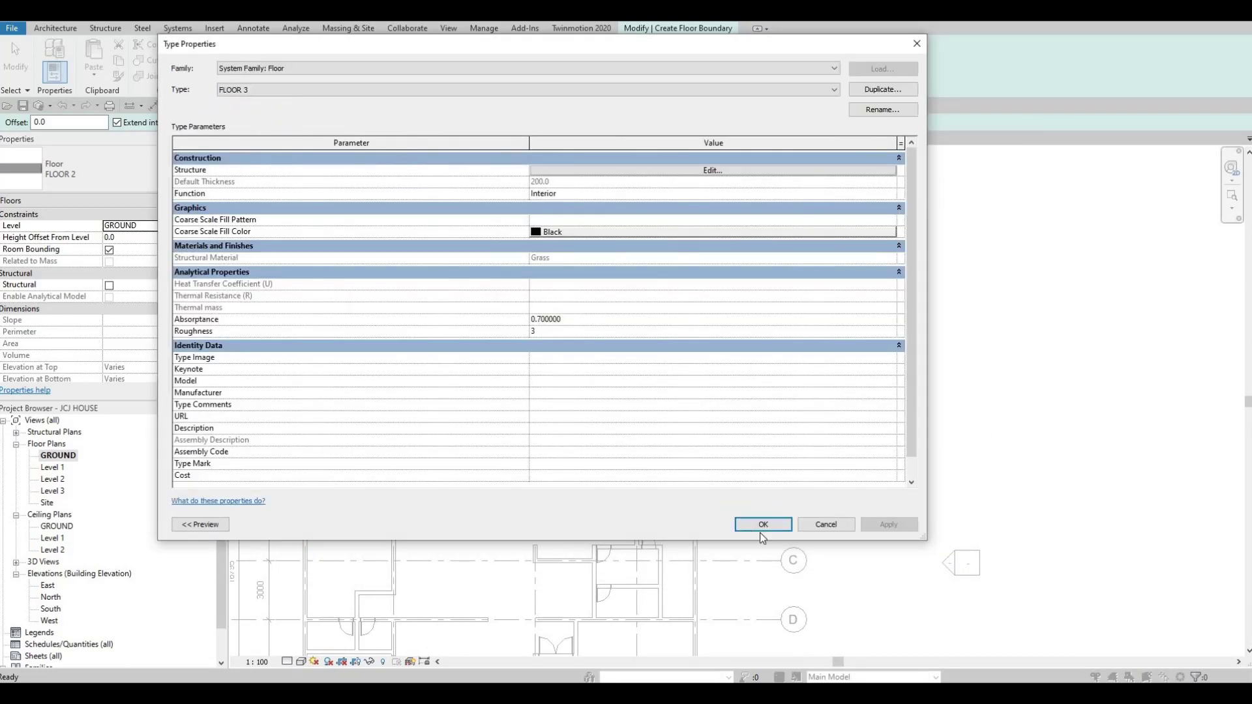
{"action": "left_click", "coordinate": [763, 526]}
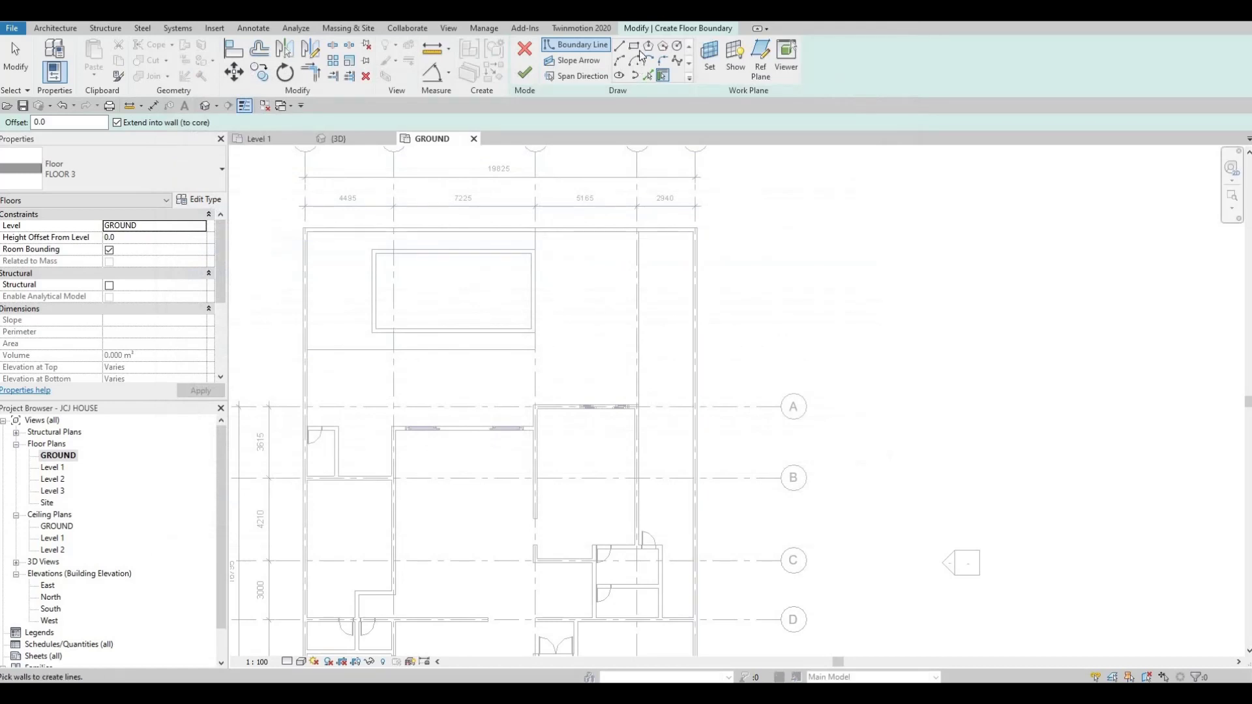
Step: Sketch a rectangular FLOOR 3 boundary along the right side yard, from the border wall's upper inner corner to the wall corner above grid C
{"action": "left_click", "coordinate": [634, 45]}
{"action": "scroll", "coordinate": [693, 189], "scroll_direction": "up", "scroll_amount": 5}
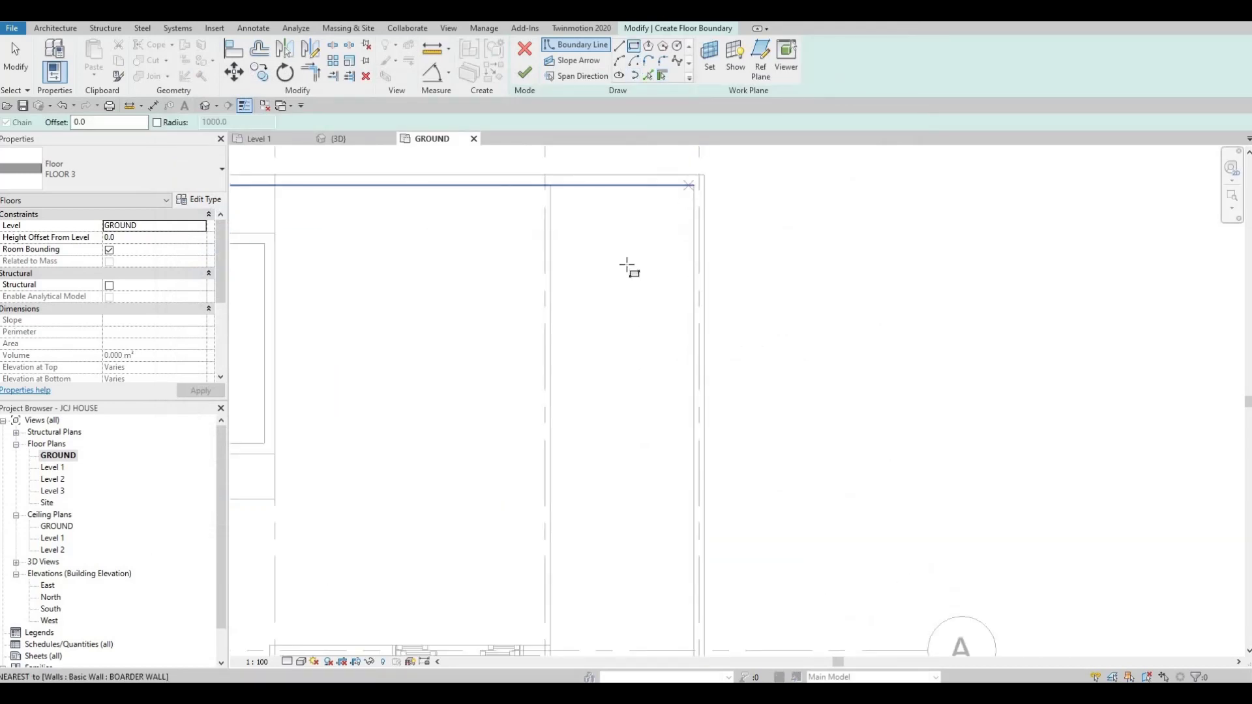
{"action": "left_click", "coordinate": [694, 185]}
{"action": "scroll", "coordinate": [591, 383], "scroll_direction": "down", "scroll_amount": 2}
{"action": "middle_click_drag", "start_coordinate": [588, 491], "coordinate": [666, 195]}
{"action": "middle_click_drag", "start_coordinate": [656, 302], "coordinate": [671, 215]}
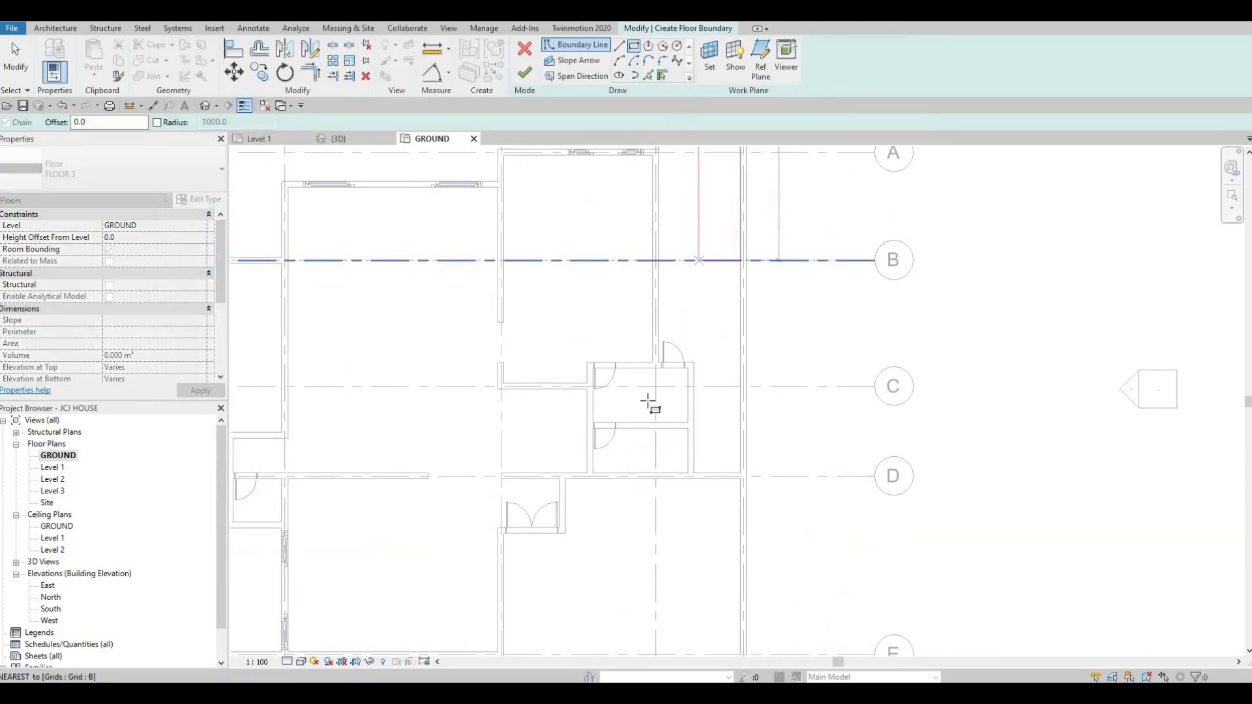
{"action": "scroll", "coordinate": [699, 266], "scroll_direction": "up", "scroll_amount": 1}
{"action": "scroll", "coordinate": [644, 419], "scroll_direction": "up", "scroll_amount": 2}
{"action": "left_click", "coordinate": [646, 424]}
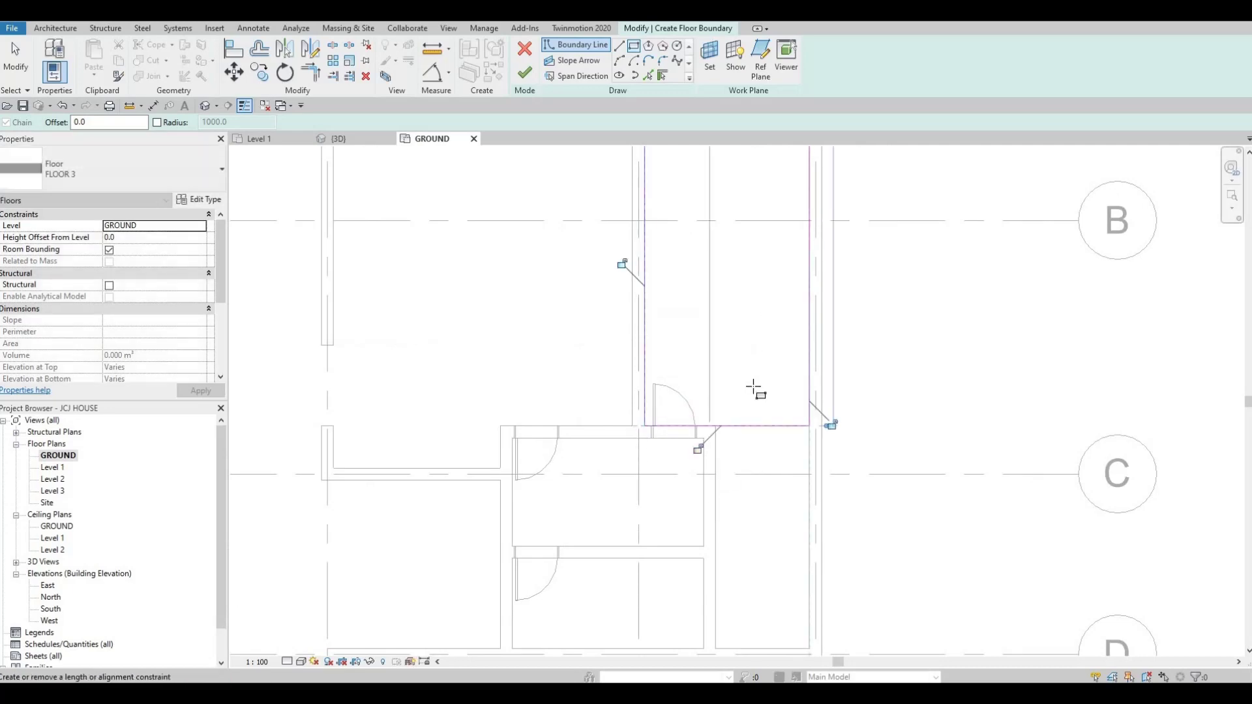
{"action": "key", "text": "Escape"}
Step: Sketch a second boundary rectangle in the narrow side yard, from the first rectangle's lower edge to the wall at grid D
{"action": "middle_click_drag", "start_coordinate": [744, 457], "coordinate": [788, 241]}
{"action": "left_click", "coordinate": [760, 431]}
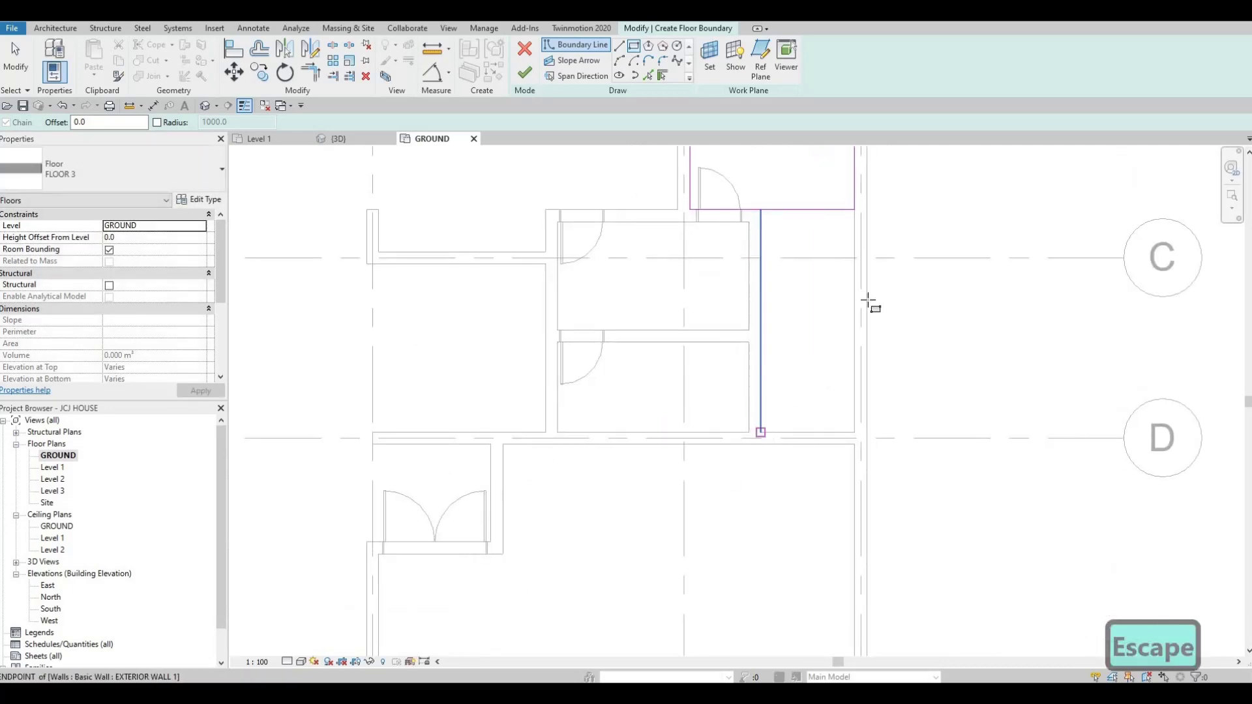
{"action": "left_click", "coordinate": [854, 210]}
{"action": "key", "text": "Escape"}
{"action": "key", "text": "Escape"}
{"action": "key", "text": "Escape"}
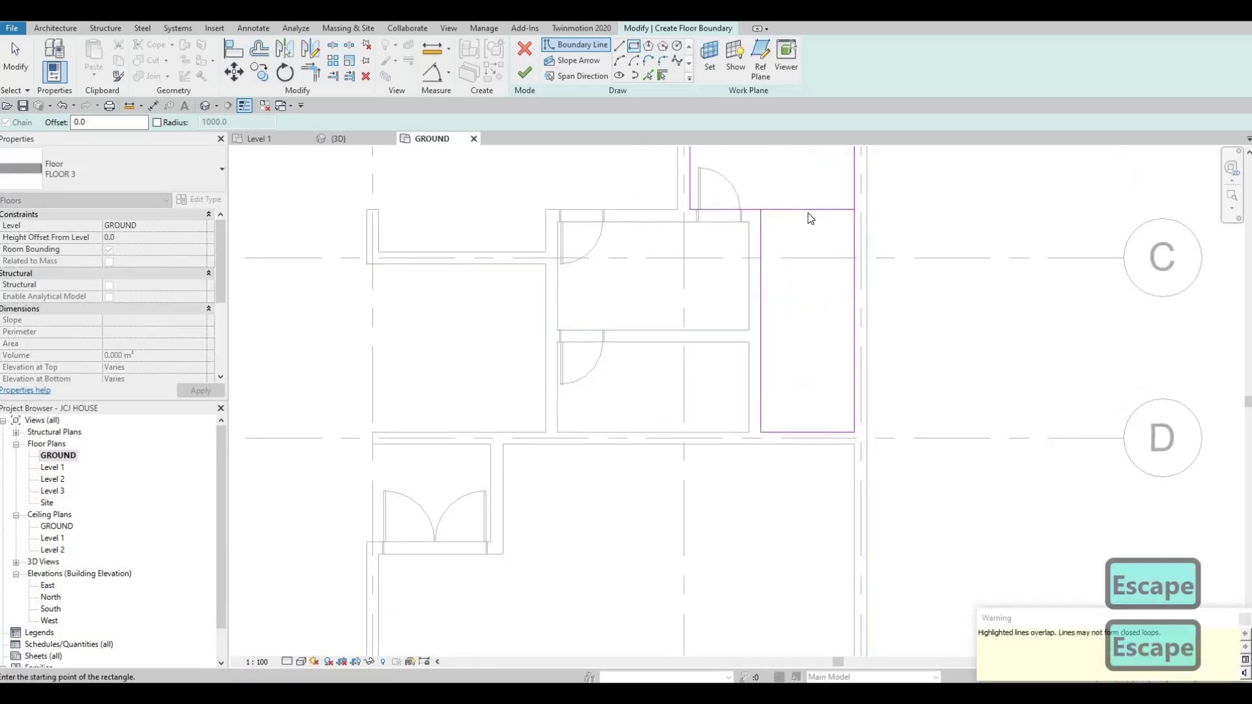
Step: Delete the overlapping edge shared by the two rectangles and the lower rectangle's right edge
{"action": "left_click", "coordinate": [807, 212]}
{"action": "key", "text": "Delete"}
{"action": "left_click", "coordinate": [854, 249]}
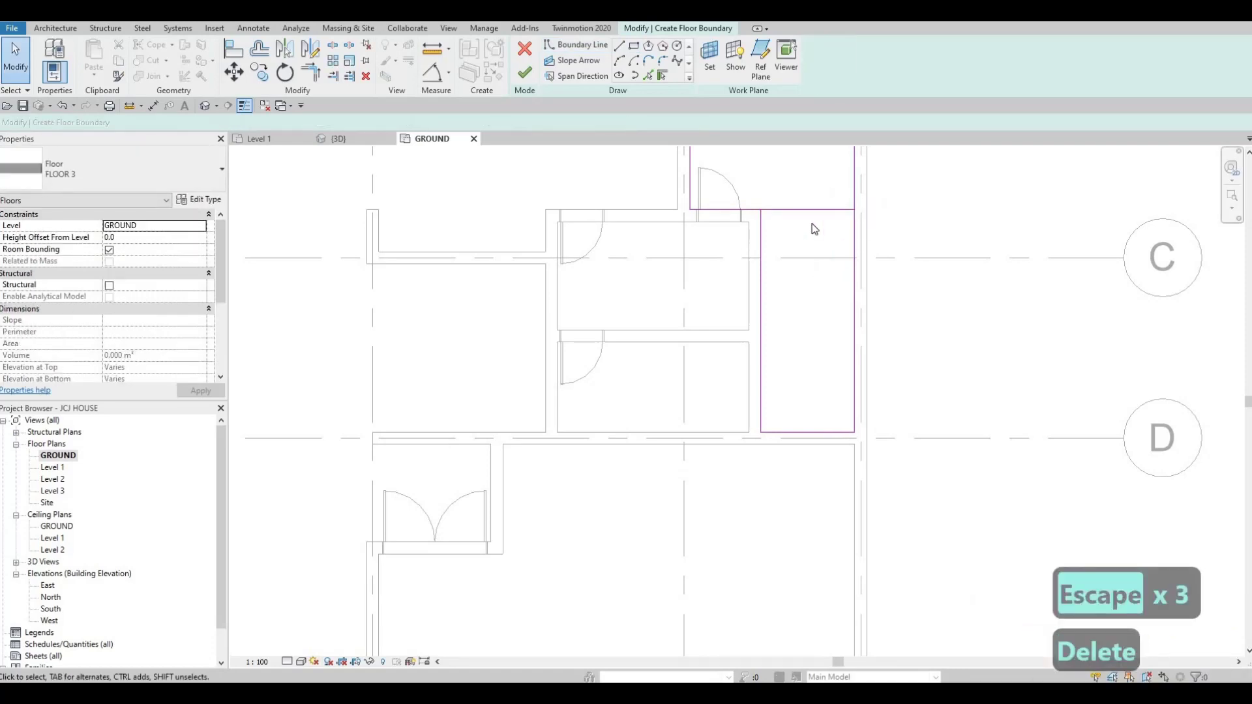
{"action": "key", "text": "Delete"}
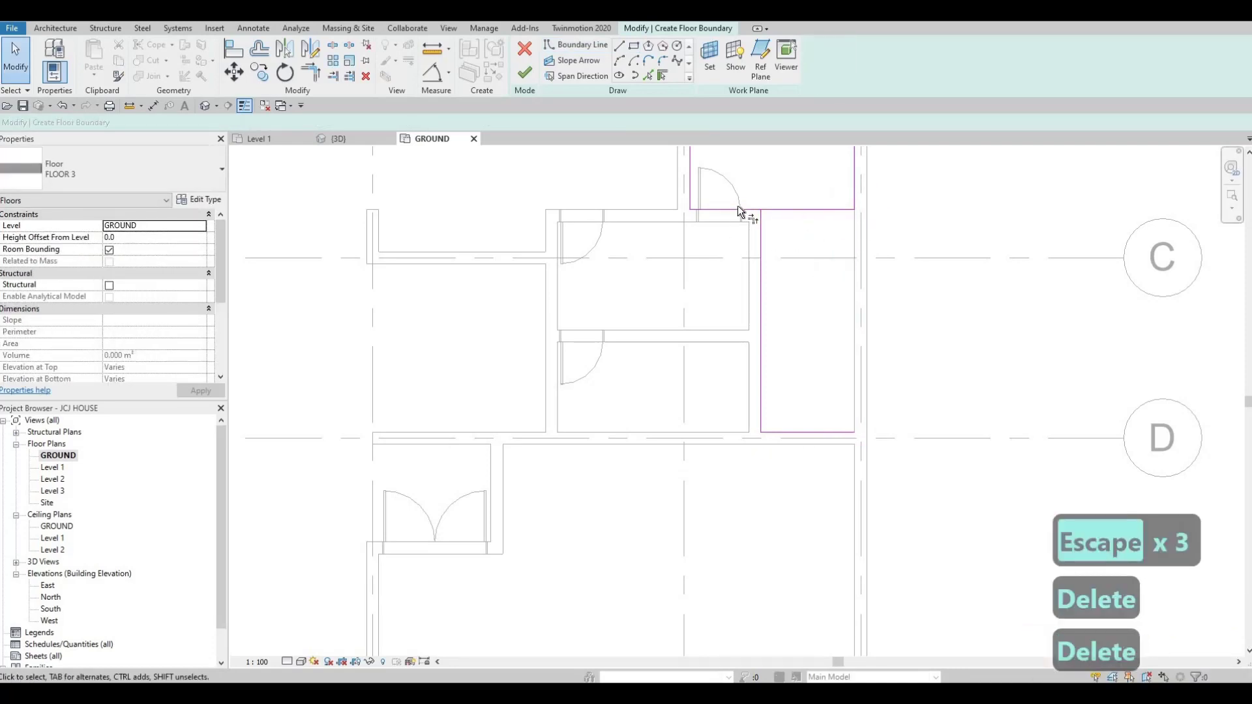
Step: Trim the upper rectangle's lower edge to the narrow strip's left edge, and extend its right edge to the strip's bottom line
{"action": "key", "text": "t"}
{"action": "key", "text": "r"}
{"action": "left_click", "coordinate": [738, 209]}
{"action": "left_click", "coordinate": [762, 221]}
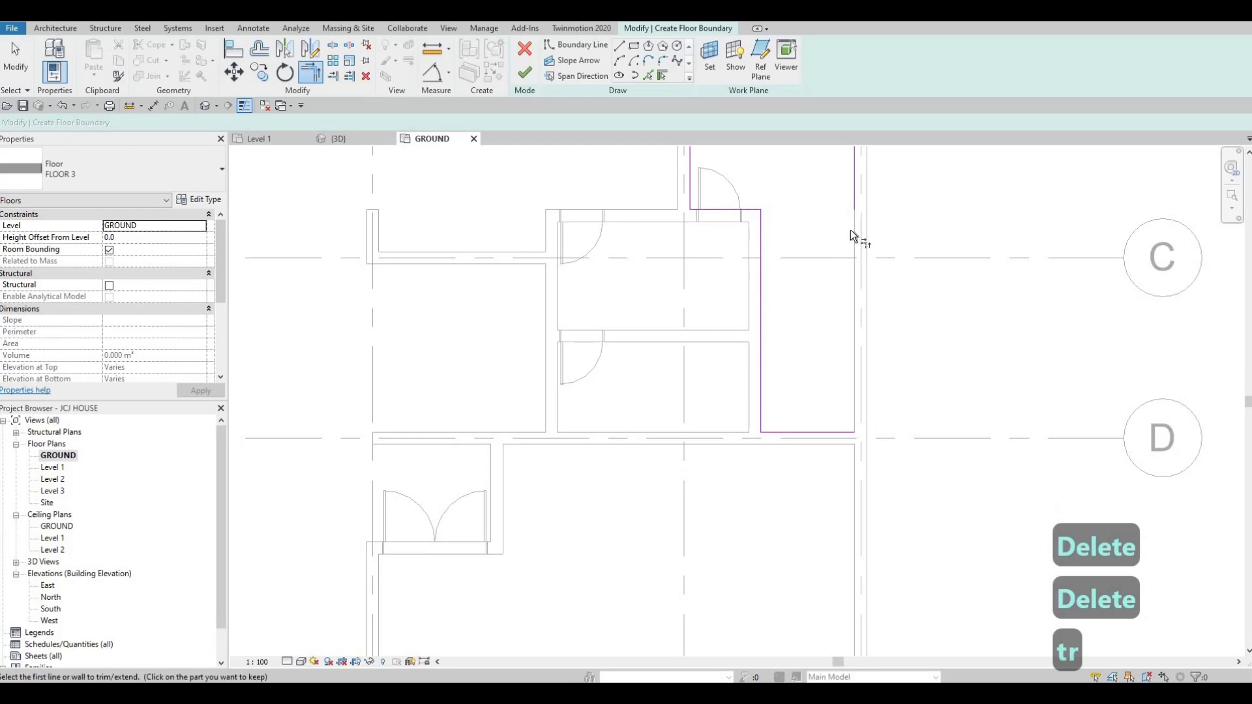
{"action": "left_click", "coordinate": [855, 201]}
{"action": "left_click", "coordinate": [805, 431]}
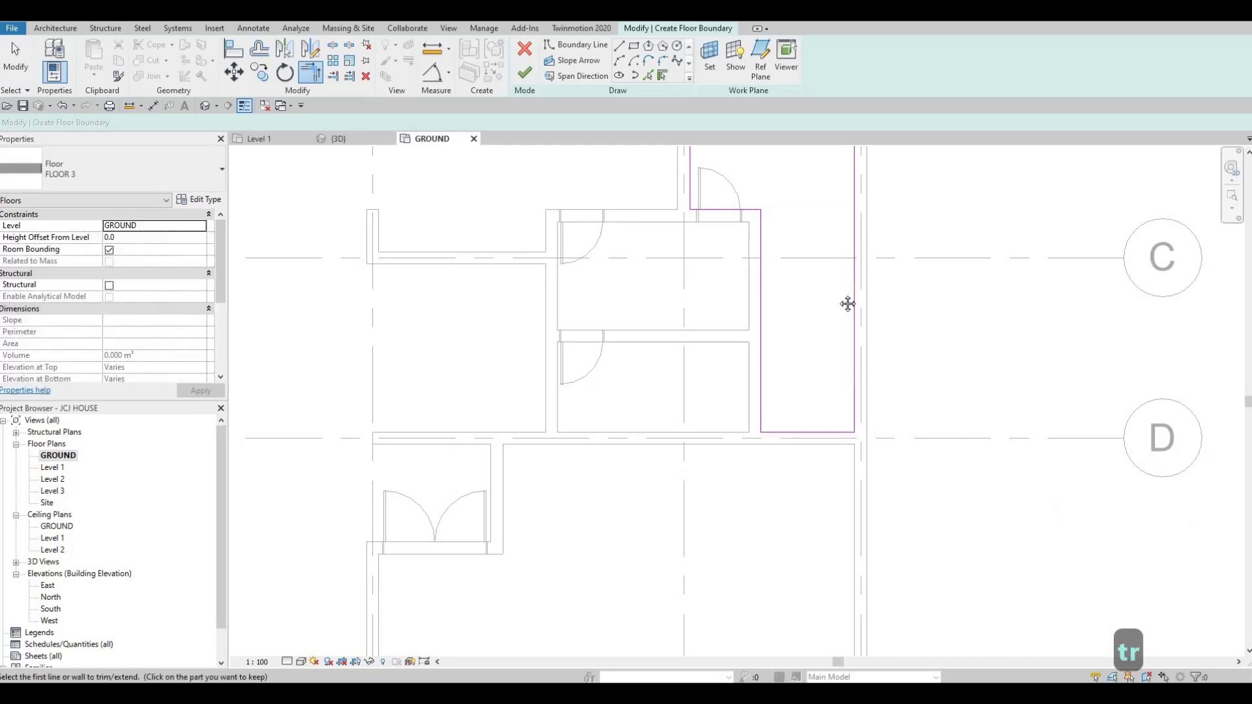
{"action": "key", "text": "Escape"}
{"action": "key", "text": "Escape"}
Step: Finish the FLOOR 3 boundary sketch to create the side yard slab
{"action": "scroll", "coordinate": [725, 404], "scroll_direction": "down", "scroll_amount": 6}
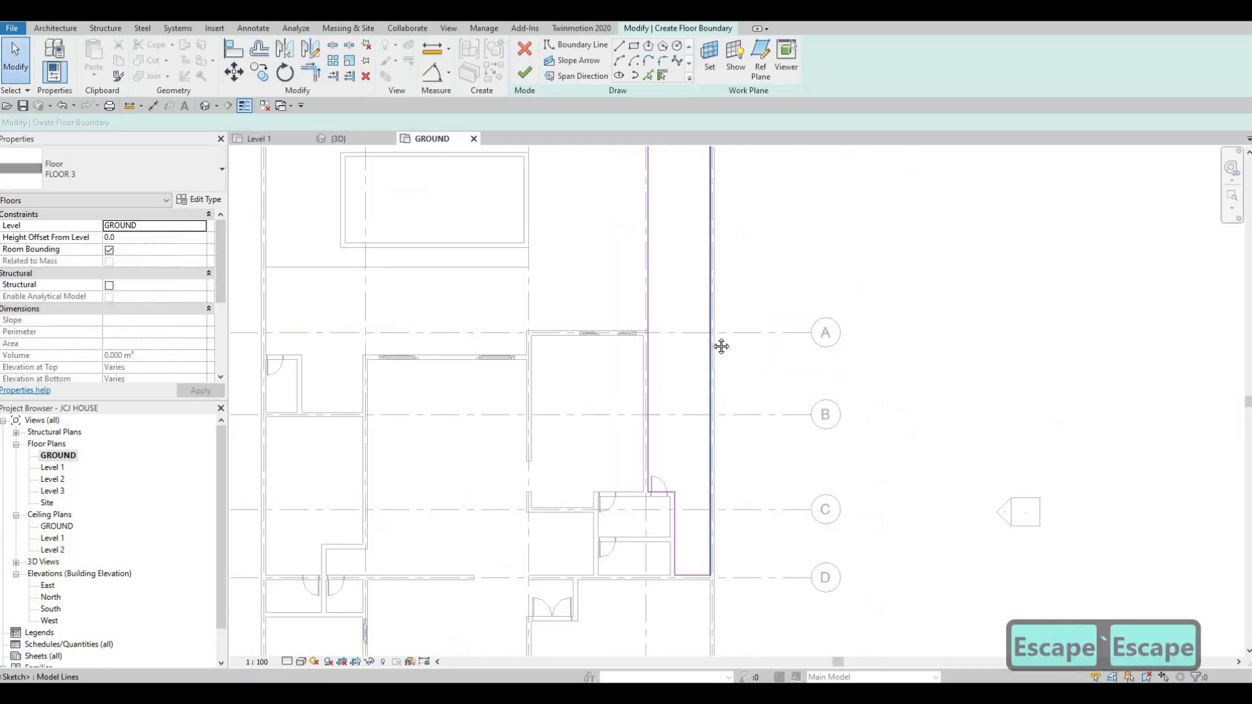
{"action": "scroll", "coordinate": [717, 333], "scroll_direction": "down", "scroll_amount": 1}
{"action": "middle_click_drag", "start_coordinate": [721, 346], "coordinate": [686, 345]}
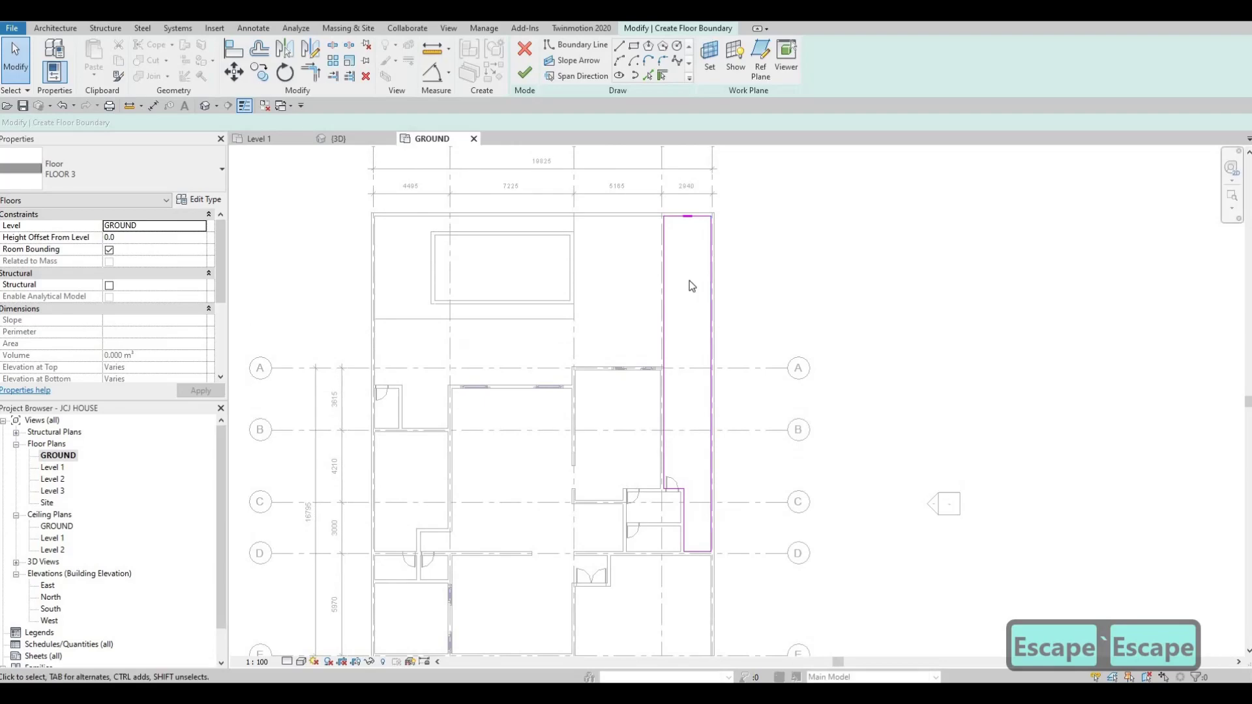
{"action": "left_click", "coordinate": [524, 80]}
{"action": "key", "text": "Escape"}
{"action": "key", "text": "Escape"}
{"action": "key", "text": "Escape"}
Step: Examine the slabs around the pool on the GROUND plan and in the 3D view, selecting the FLOOR 1 slab
{"action": "scroll", "coordinate": [705, 577], "scroll_direction": "up", "scroll_amount": 3}
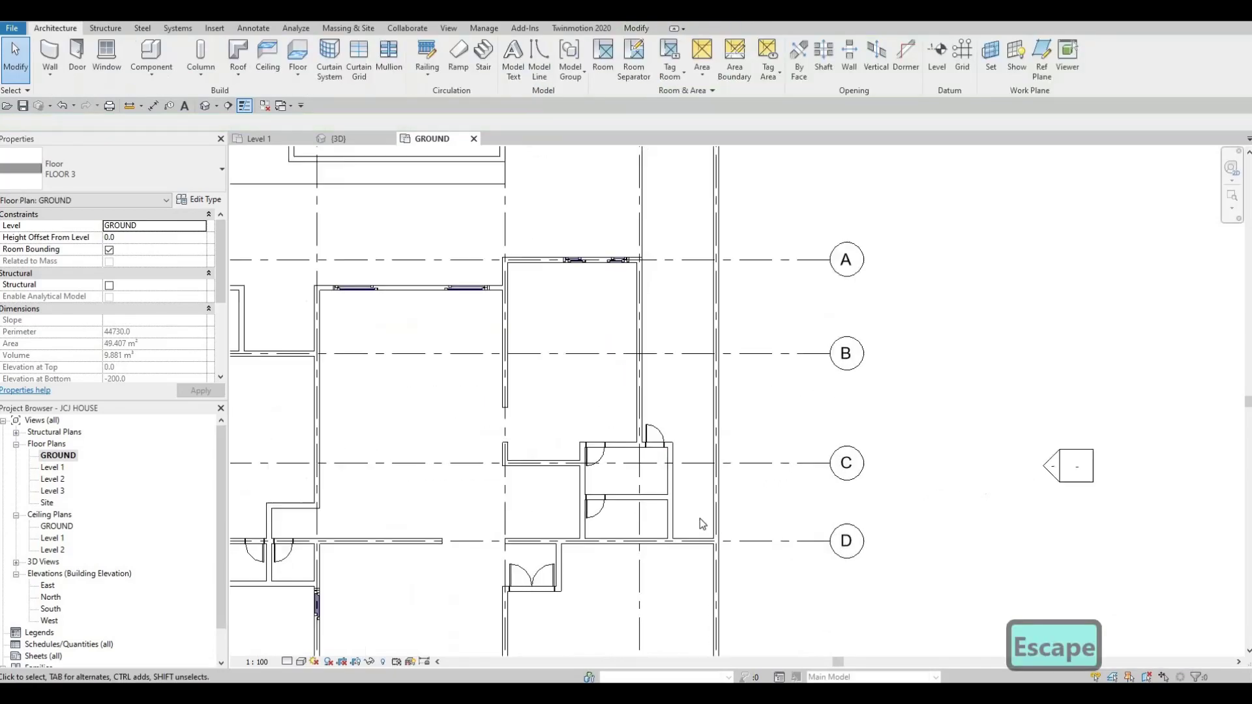
{"action": "scroll", "coordinate": [721, 370], "scroll_direction": "down", "scroll_amount": 3}
{"action": "scroll", "coordinate": [721, 365], "scroll_direction": "up", "scroll_amount": 1}
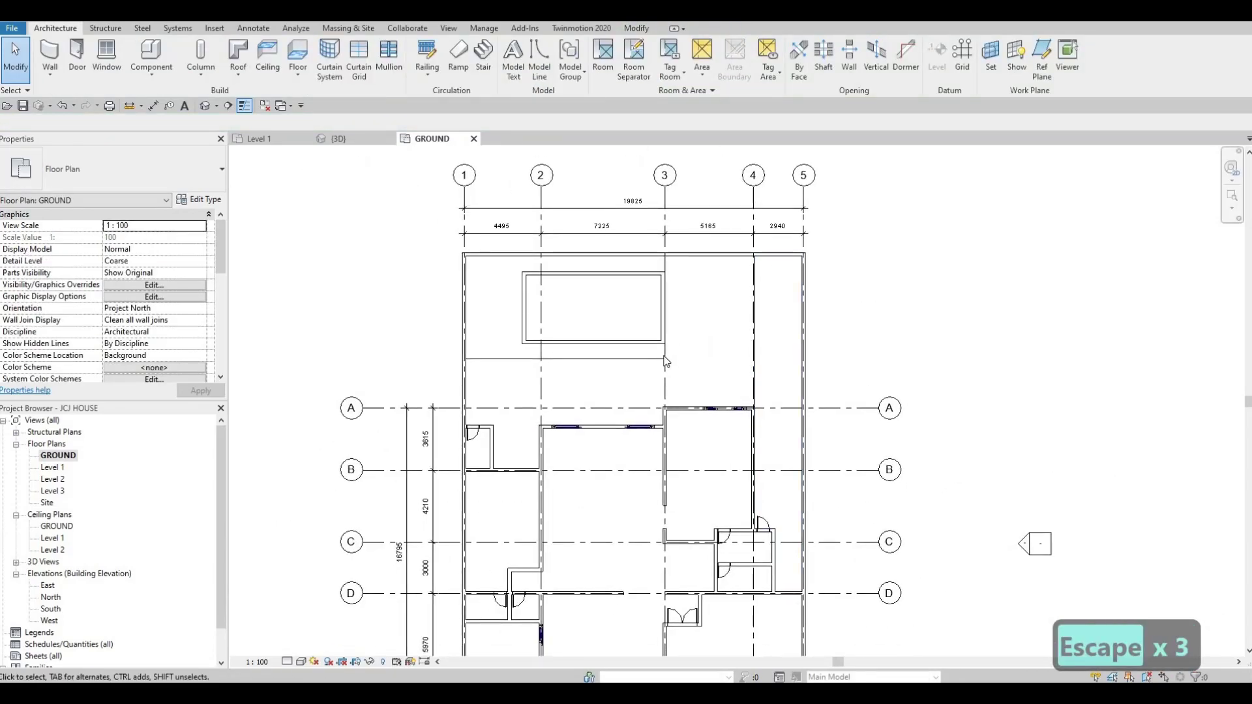
{"action": "scroll", "coordinate": [720, 336], "scroll_direction": "up", "scroll_amount": 1}
{"action": "middle_click_drag", "start_coordinate": [693, 284], "coordinate": [730, 276]}
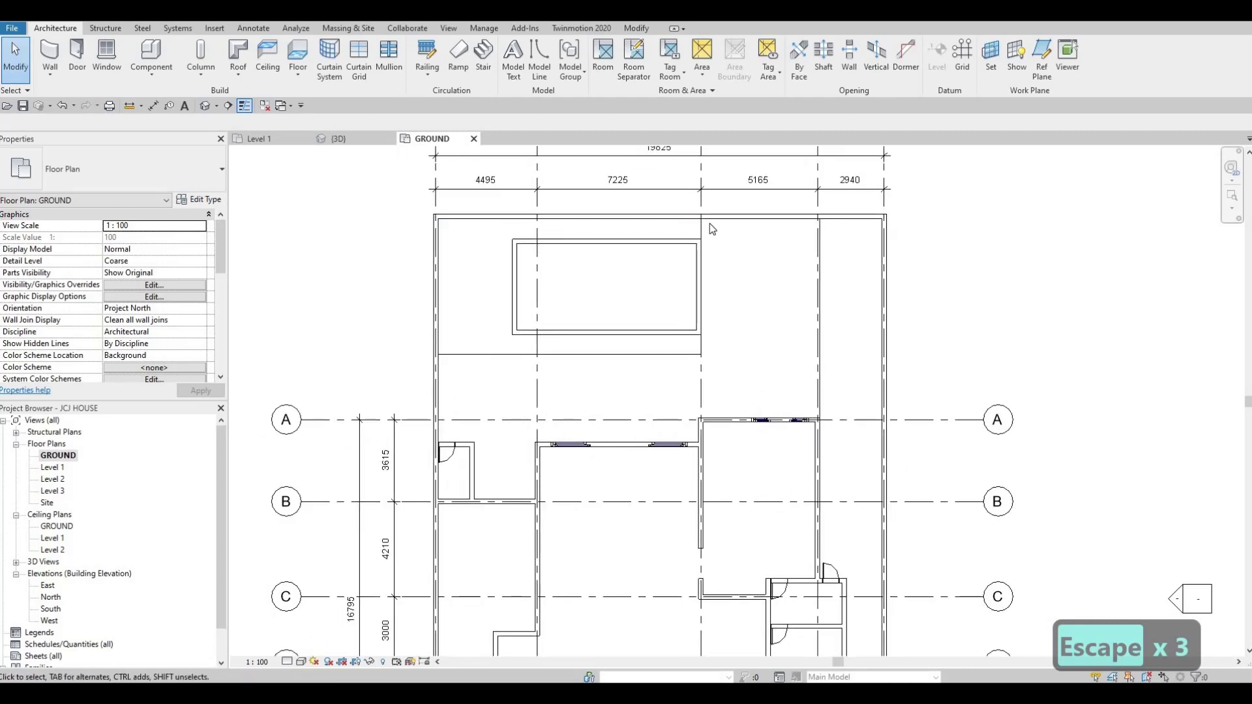
{"action": "scroll", "coordinate": [712, 228], "scroll_direction": "up", "scroll_amount": 1}
{"action": "left_click", "coordinate": [205, 106]}
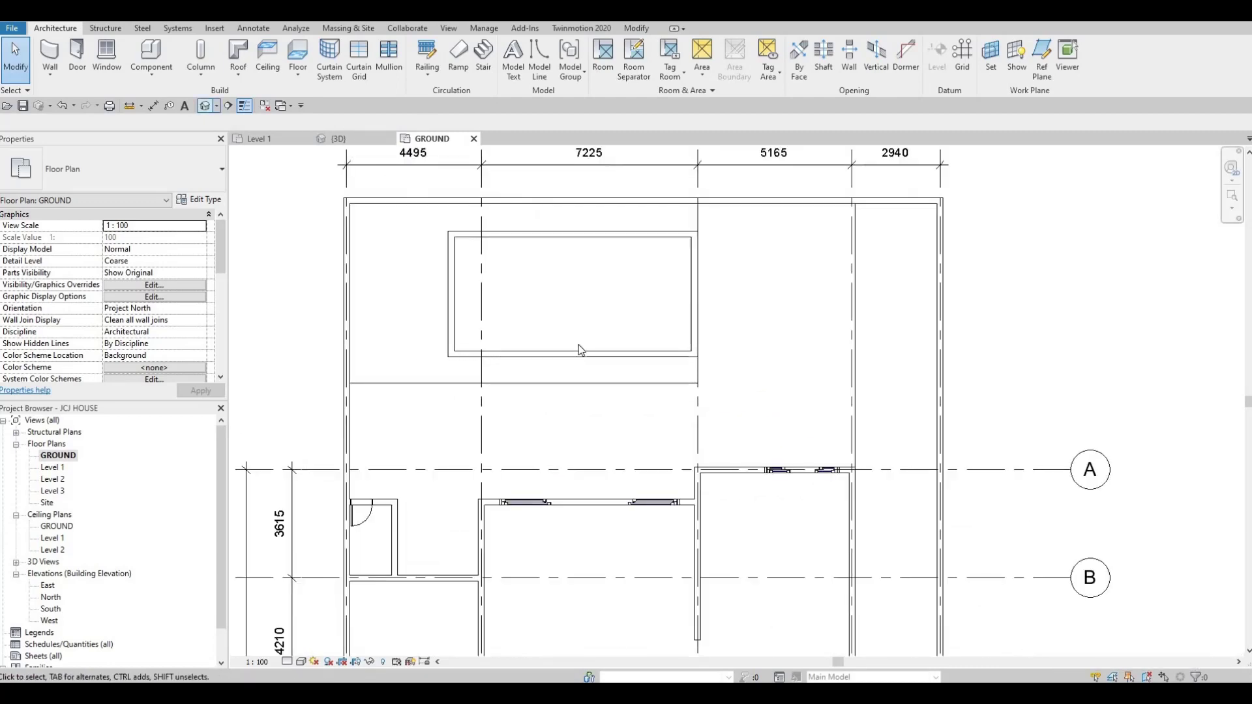
{"action": "middle_click_drag", "start_coordinate": [732, 313], "coordinate": [584, 299], "text": "shift"}
{"action": "scroll", "coordinate": [603, 294], "scroll_direction": "up", "scroll_amount": 1}
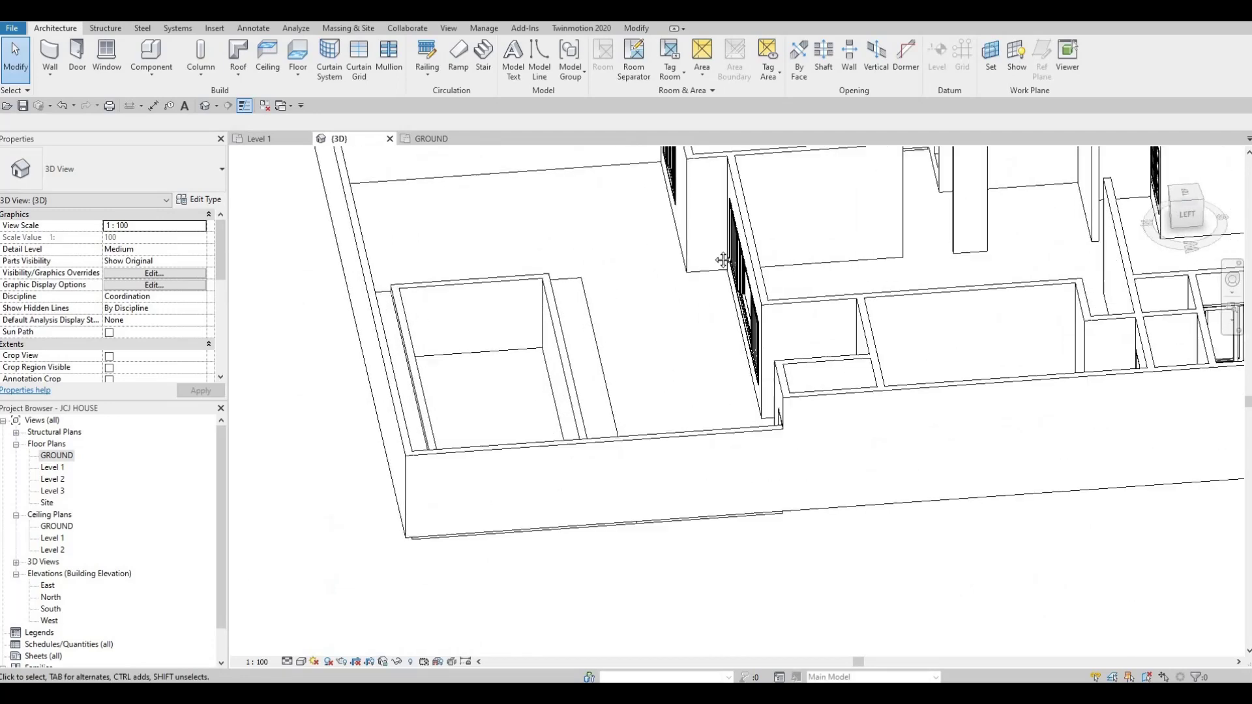
{"action": "middle_click_drag", "start_coordinate": [554, 346], "coordinate": [611, 281], "text": "shift"}
{"action": "key", "text": "Escape"}
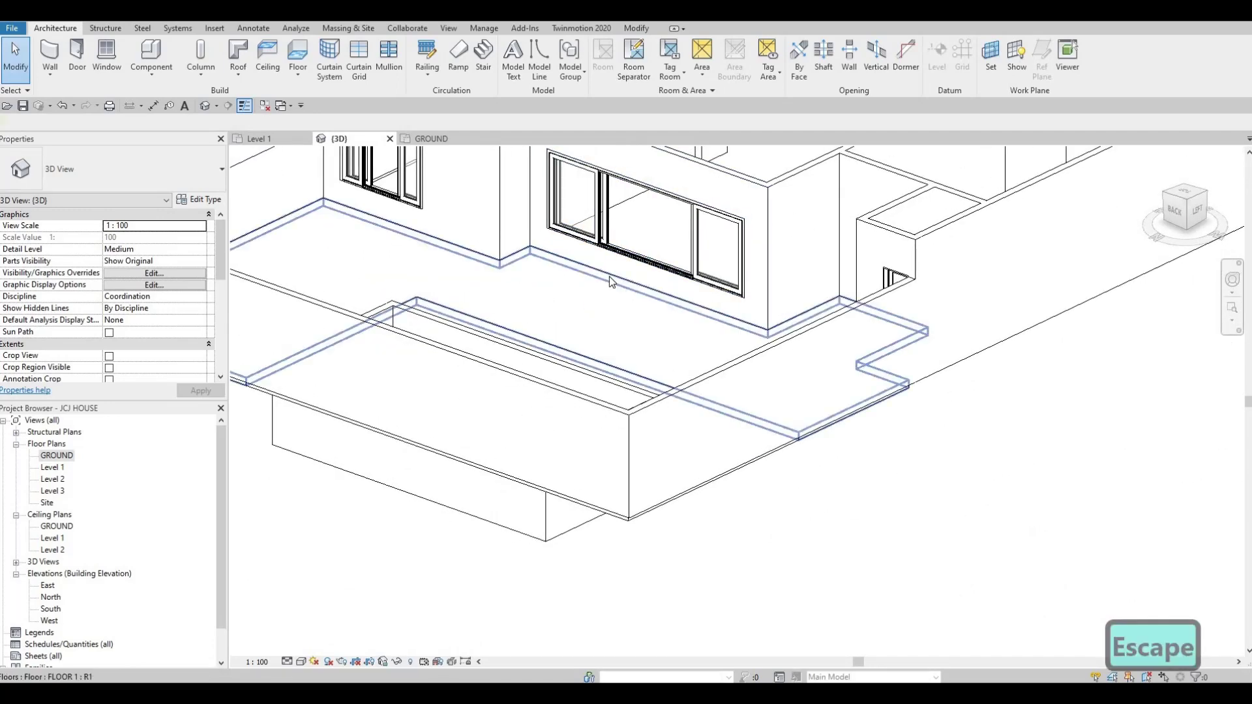
{"action": "left_click", "coordinate": [609, 276]}
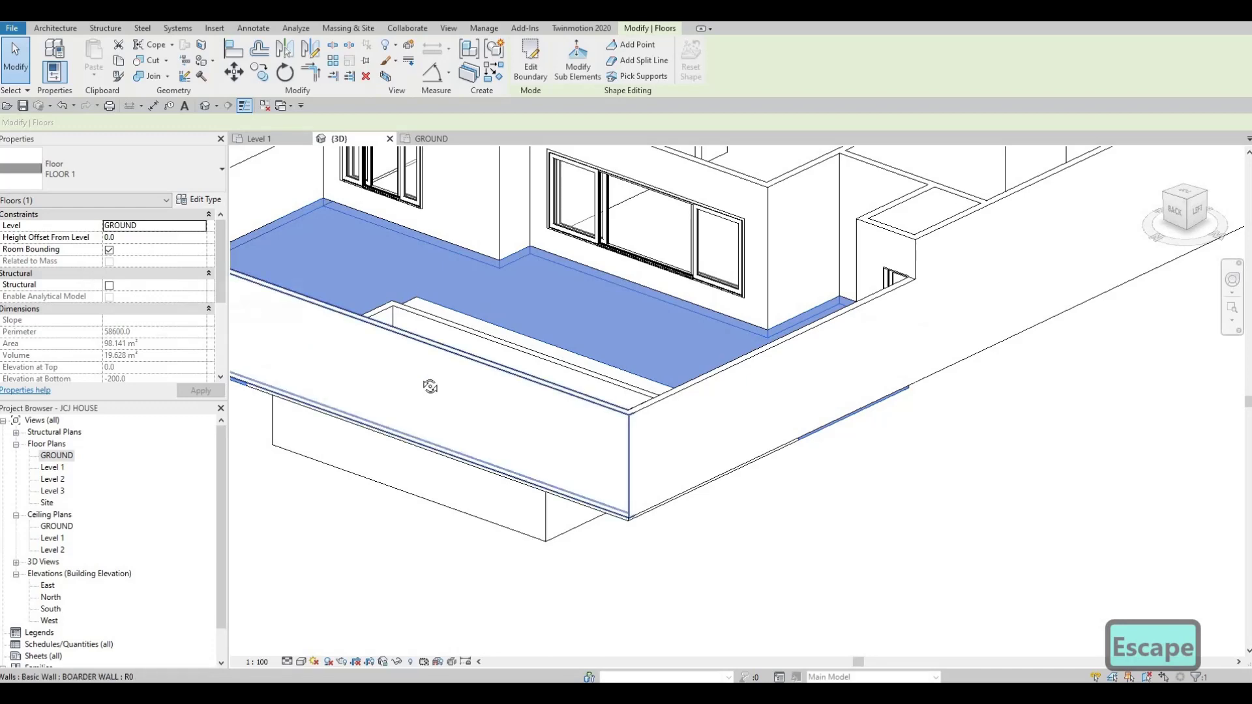
{"action": "middle_click_drag", "start_coordinate": [430, 387], "coordinate": [546, 261], "text": "shift"}
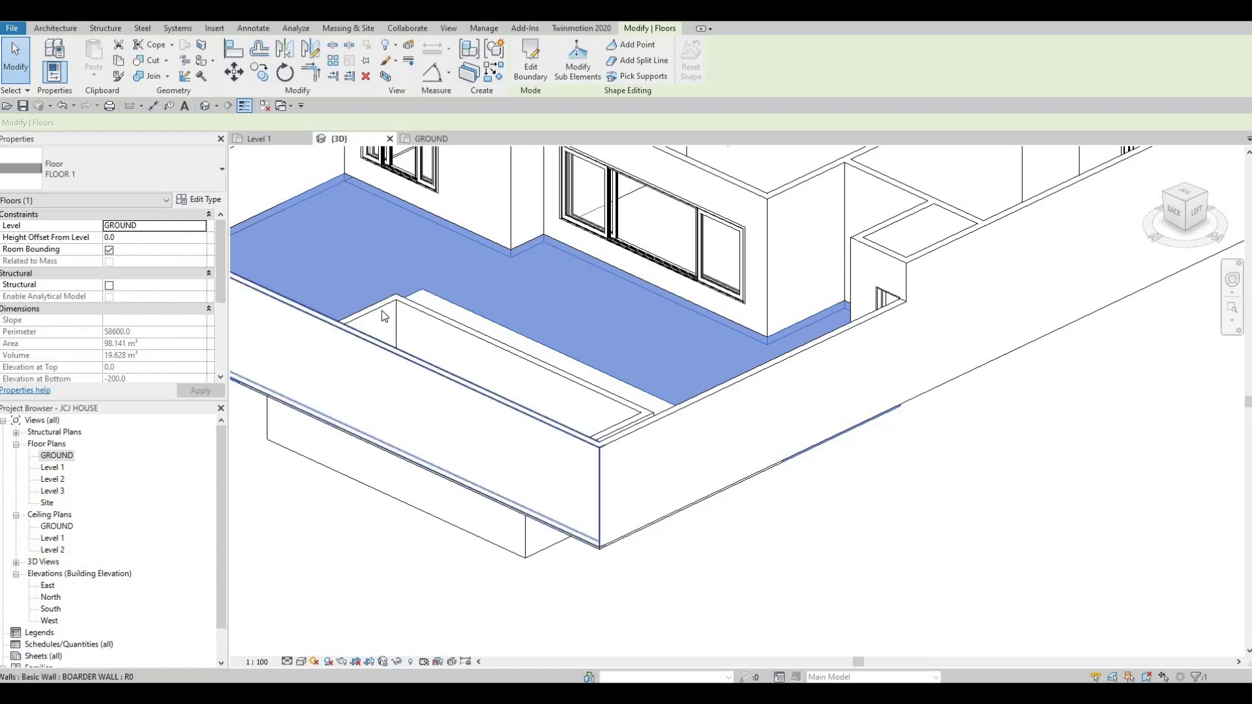
Step: Select the chain of four pool walls and set their top offset to -600
{"action": "key", "text": "Tab"}
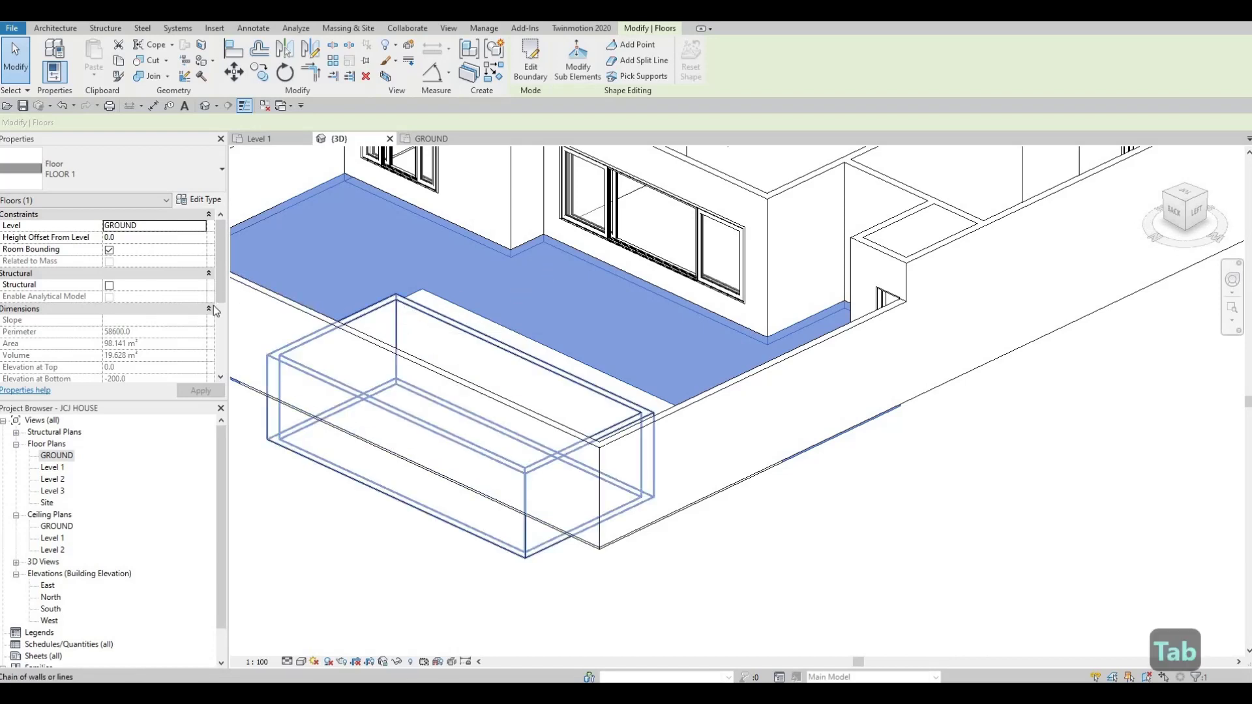
{"action": "left_click", "coordinate": [405, 312]}
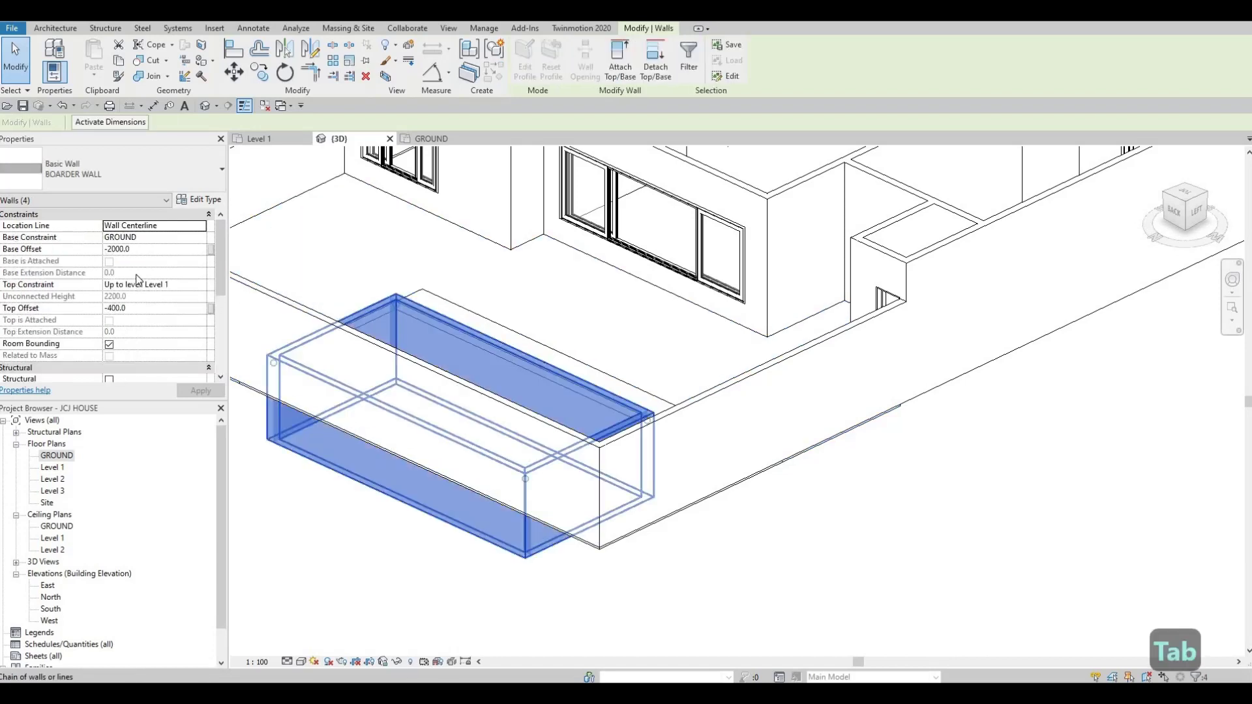
{"action": "left_click", "coordinate": [145, 310]}
{"action": "type", "text": "-"}
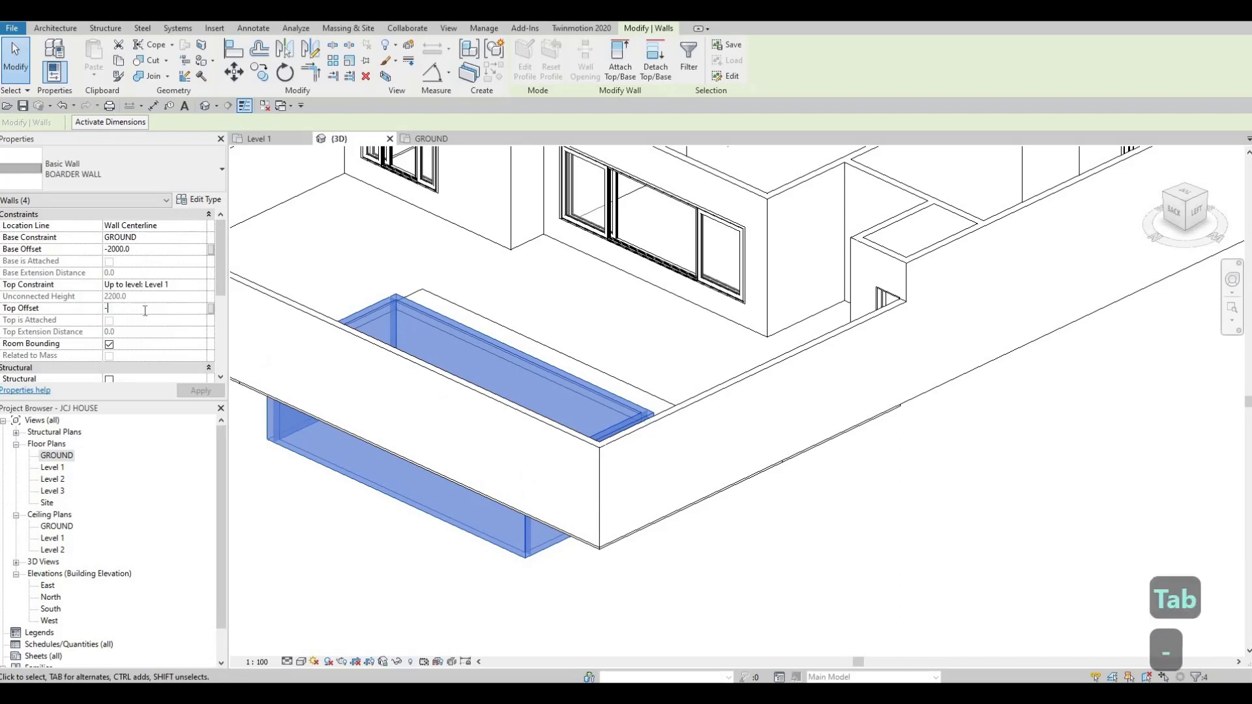
{"action": "type", "text": "600"}
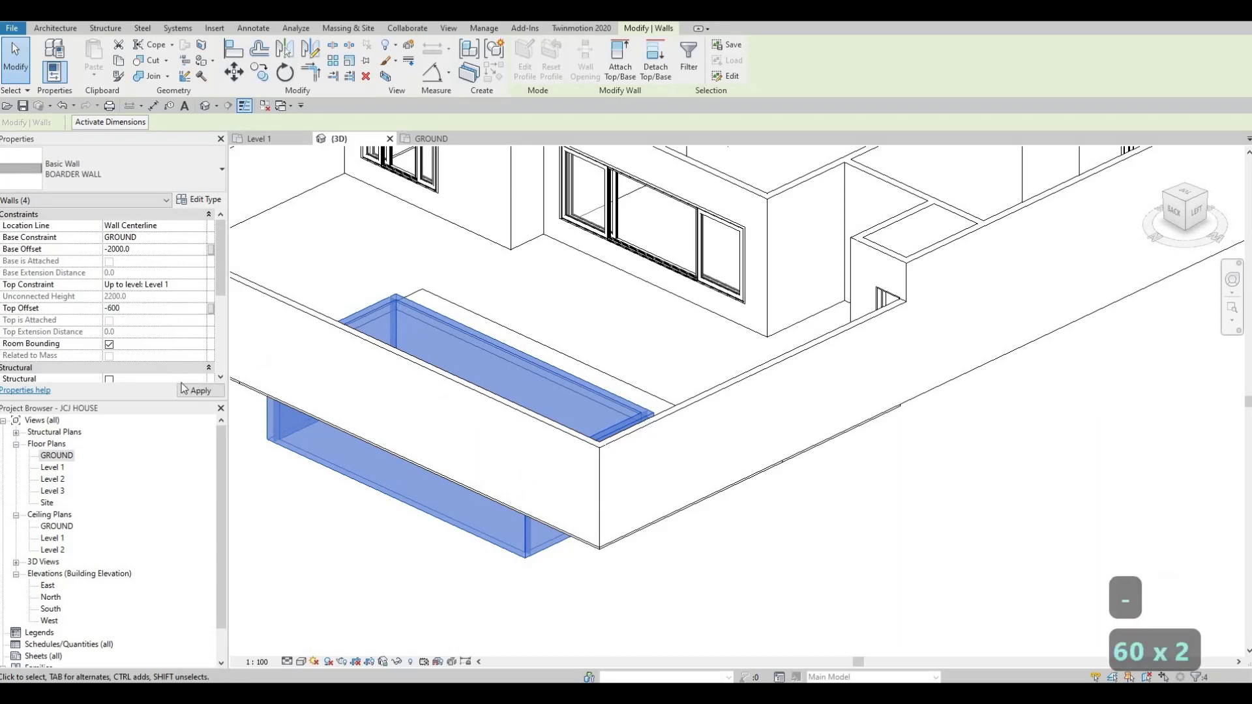
{"action": "left_click", "coordinate": [190, 391]}
{"action": "key", "text": "Escape"}
{"action": "key", "text": "Escape"}
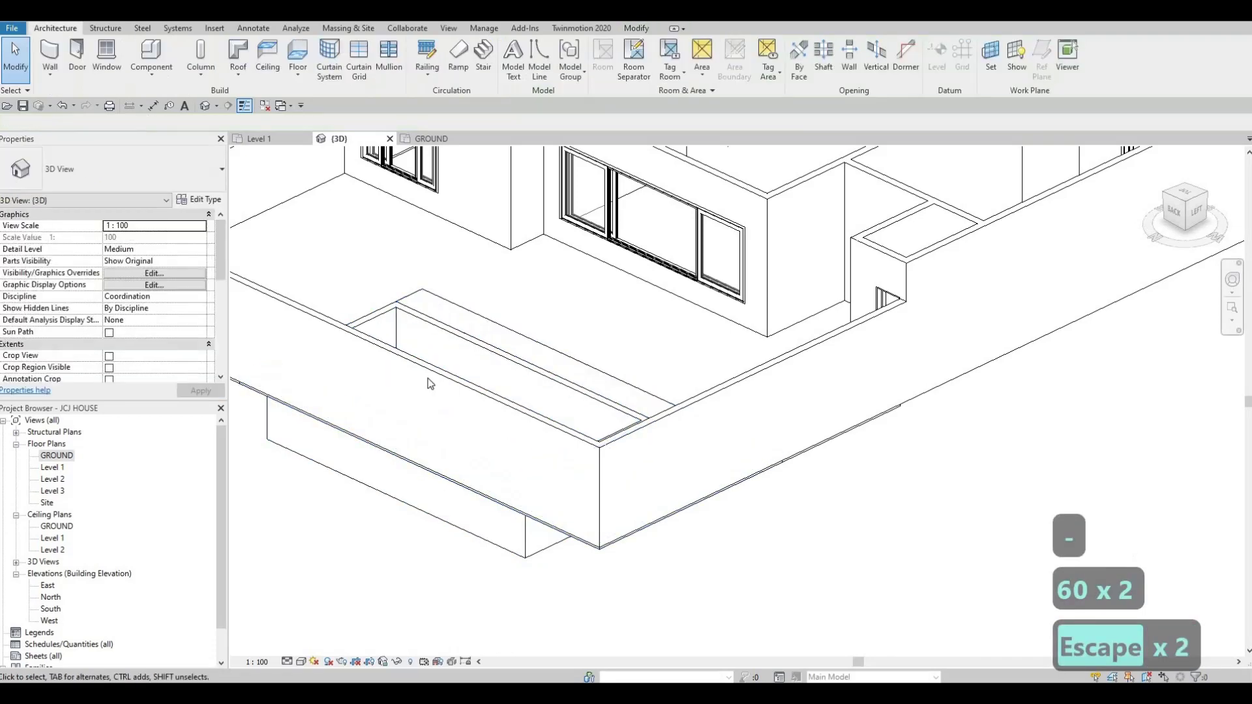
{"action": "middle_click_drag", "start_coordinate": [430, 378], "coordinate": [550, 341], "text": "shift"}
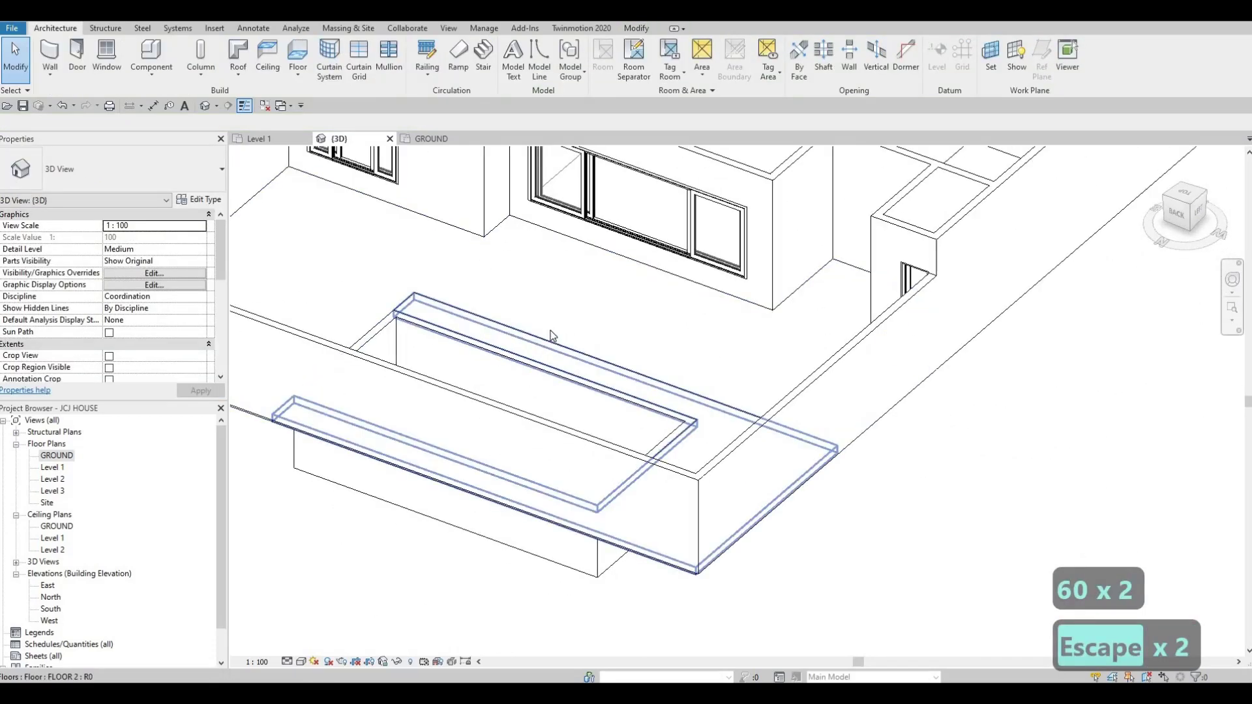
Step: Set the FLOOR 1 slab's height offset from the GROUND level to 200
{"action": "left_click", "coordinate": [578, 243]}
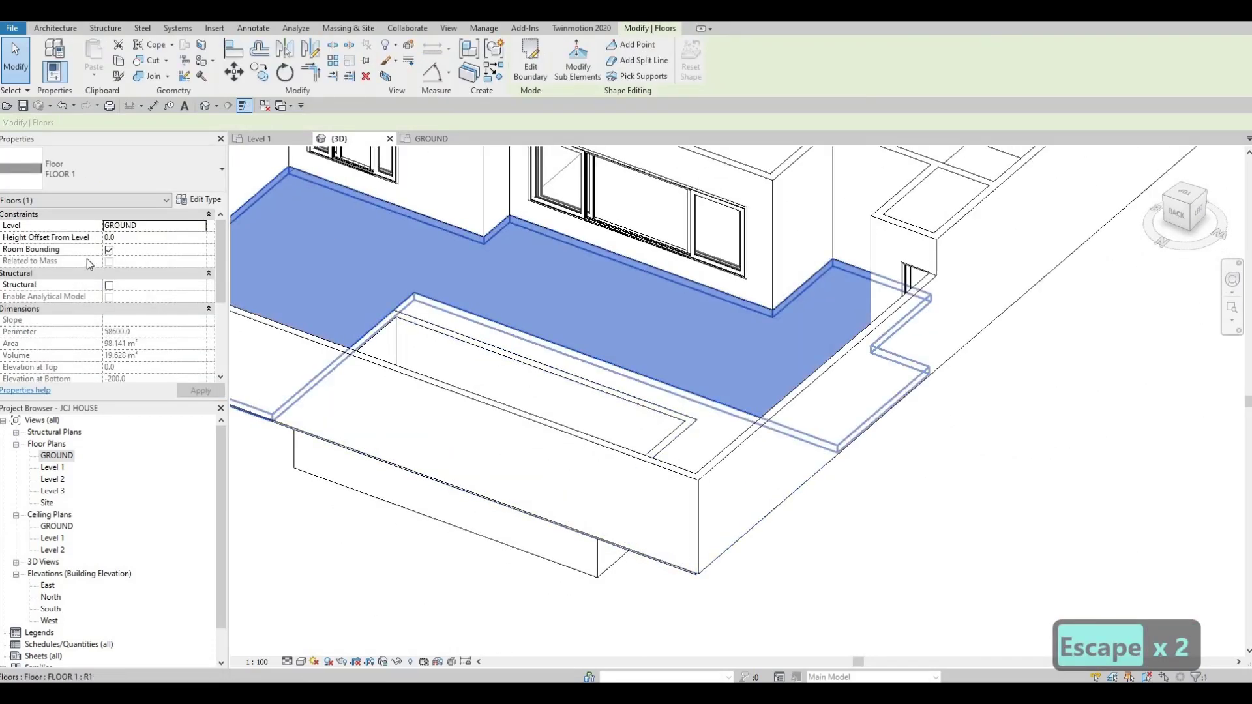
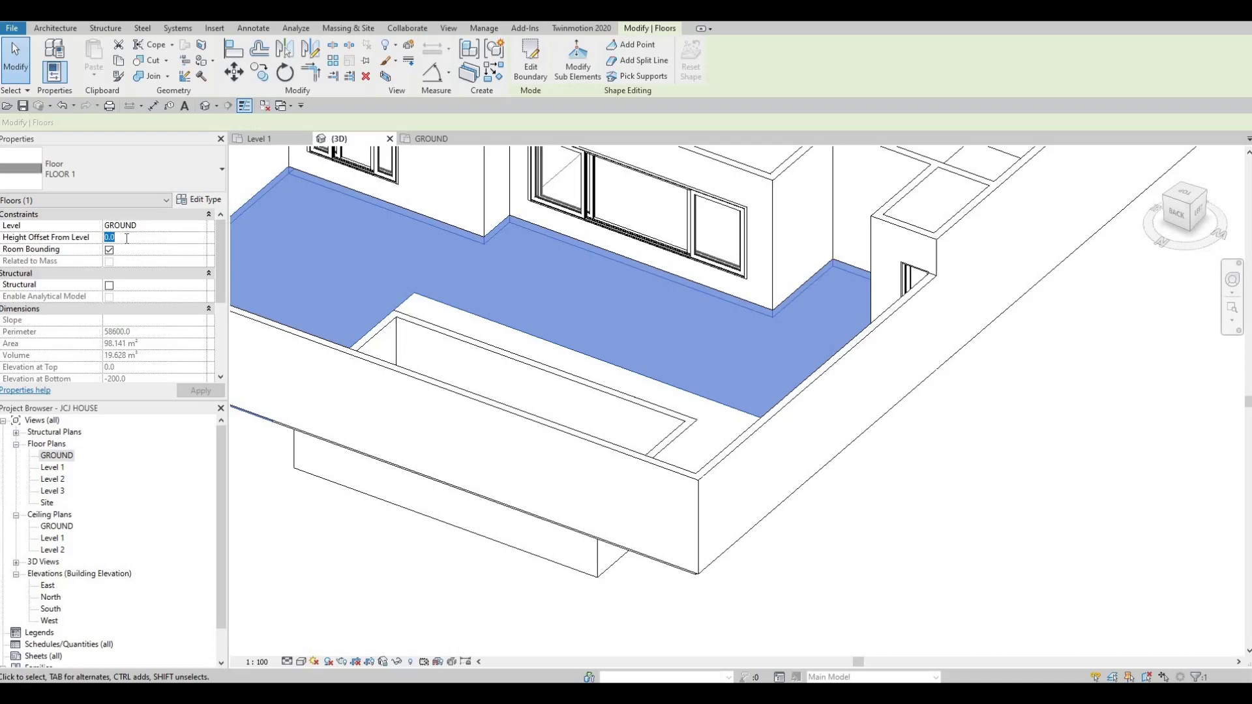
{"action": "type", "text": "200"}
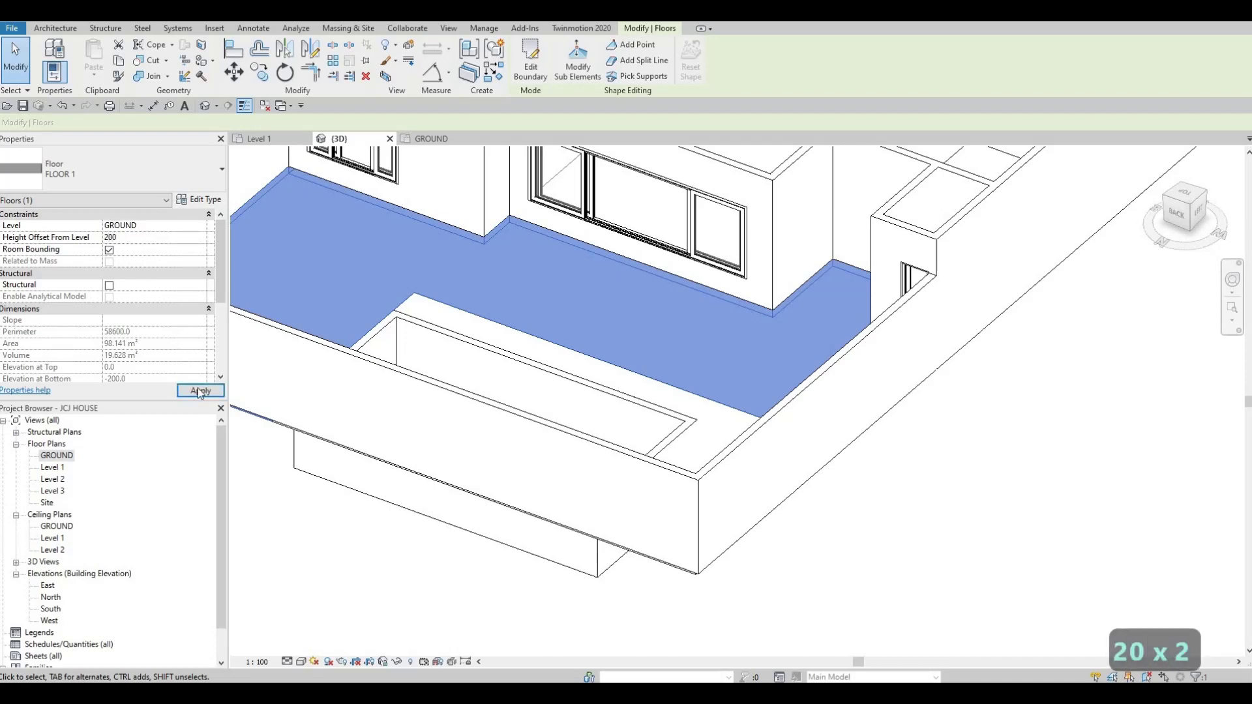
{"action": "left_click", "coordinate": [200, 391]}
{"action": "key", "text": "Escape"}
{"action": "key", "text": "Escape"}
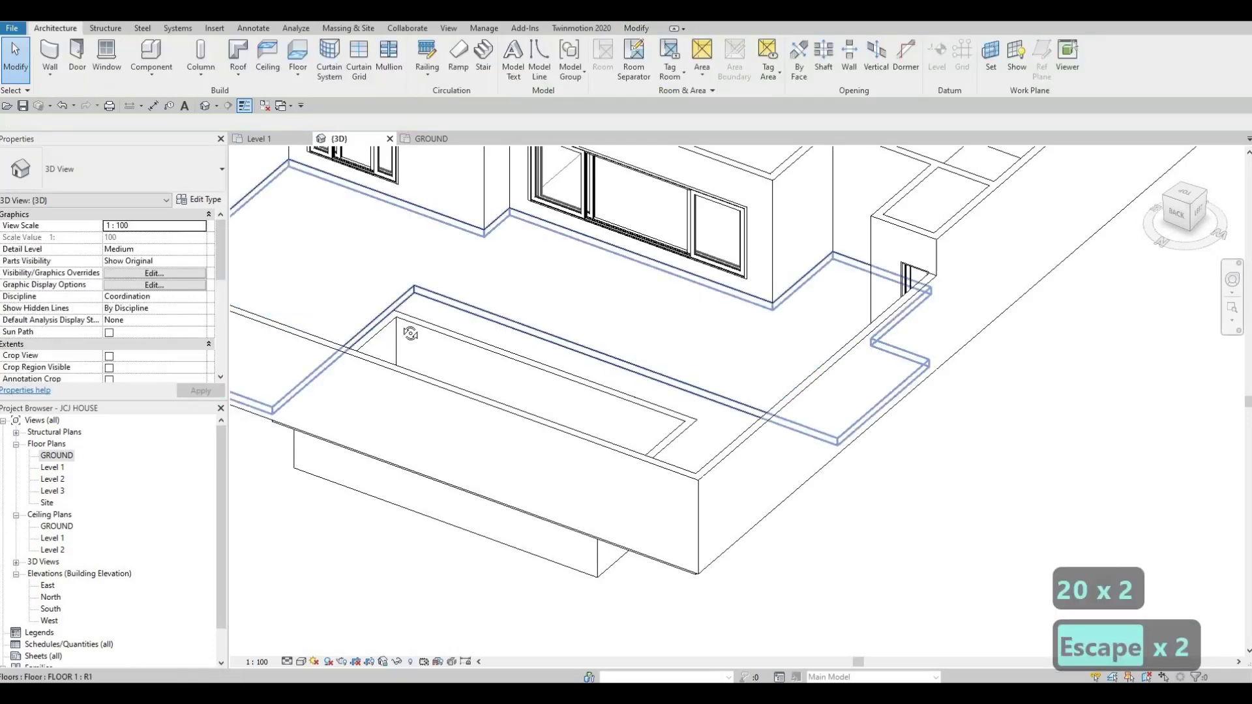
Step: Select the chain of four pool walls and set their top offset to -400
{"action": "mouse_move", "coordinate": [435, 305]}
{"action": "middle_mouse_down", "text": "shift"}
{"action": "mouse_move", "coordinate": [439, 287]}
{"action": "mouse_move", "coordinate": [502, 265]}
{"action": "mouse_move", "coordinate": [528, 285]}
{"action": "mouse_move", "coordinate": [442, 298]}
{"action": "middle_mouse_up", "text": "shift"}
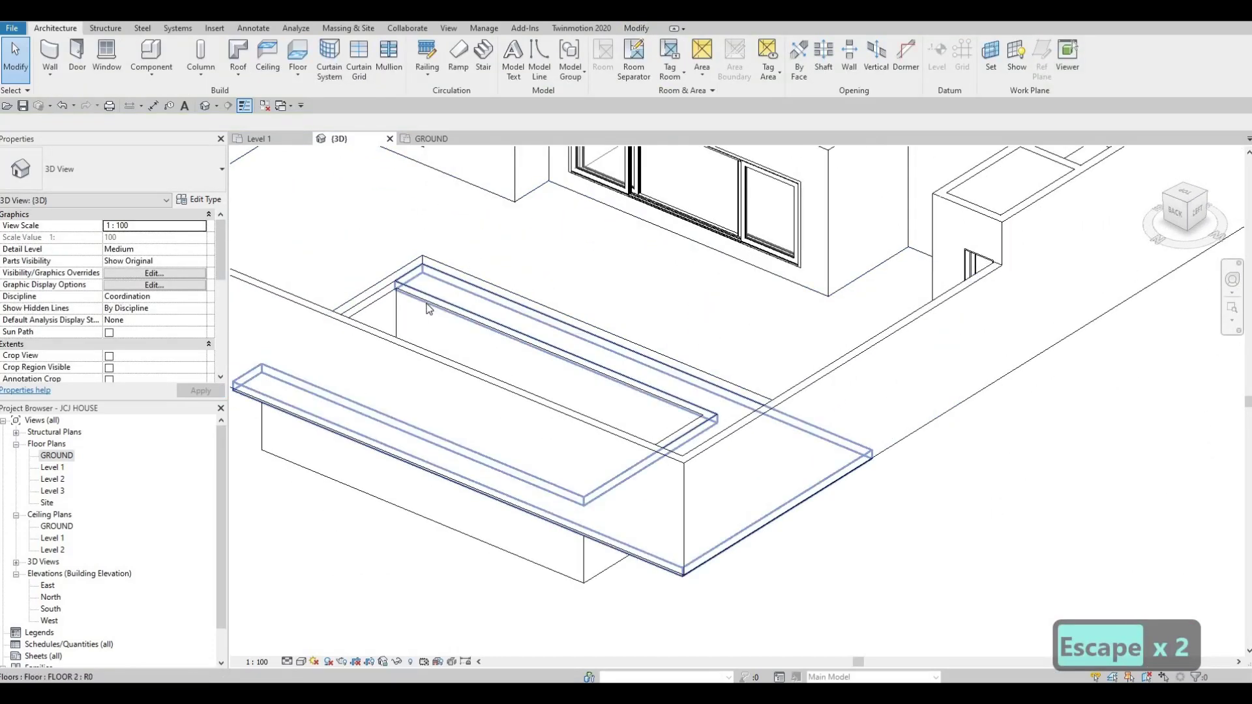
{"action": "key", "text": "Tab"}
{"action": "left_click", "coordinate": [422, 302]}
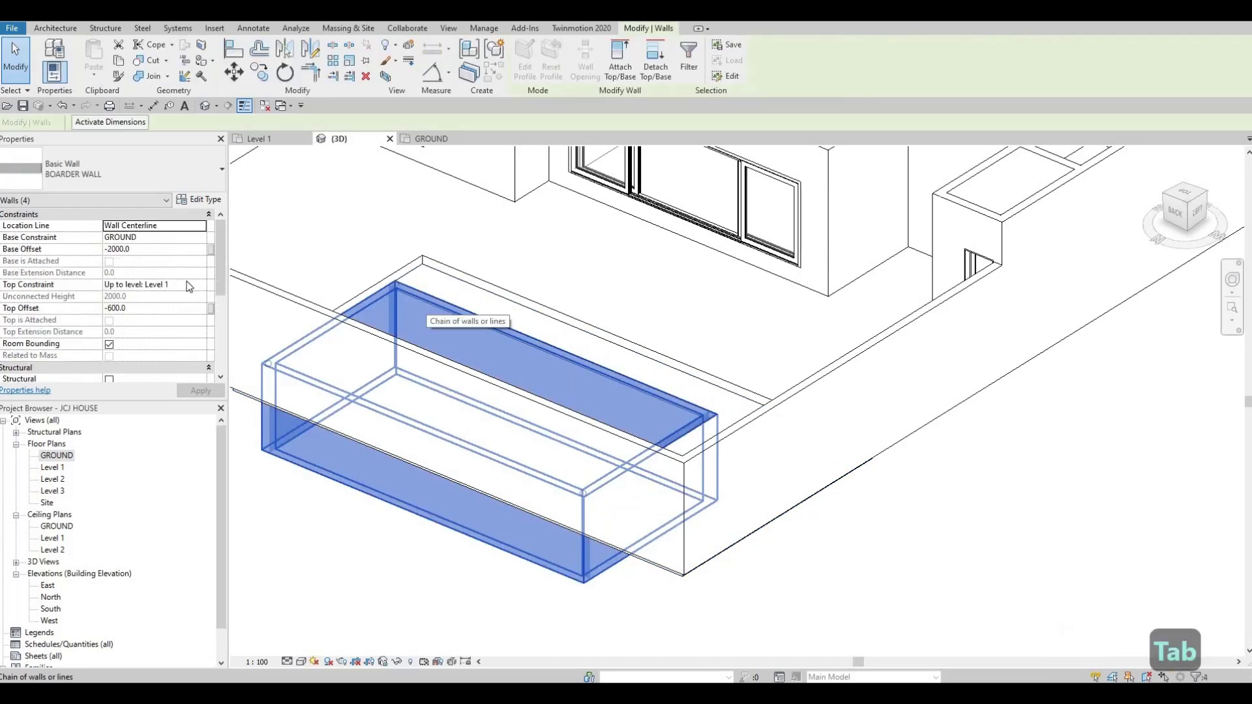
{"action": "left_click", "coordinate": [152, 309]}
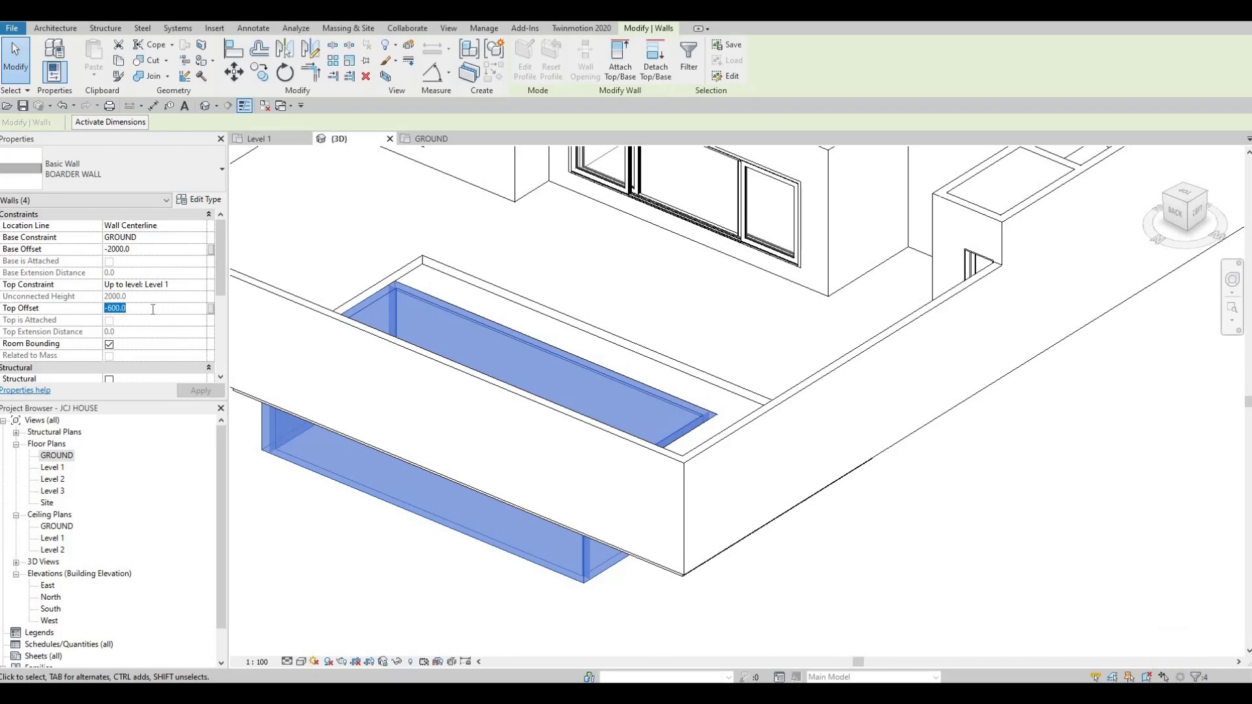
{"action": "type", "text": "-400"}
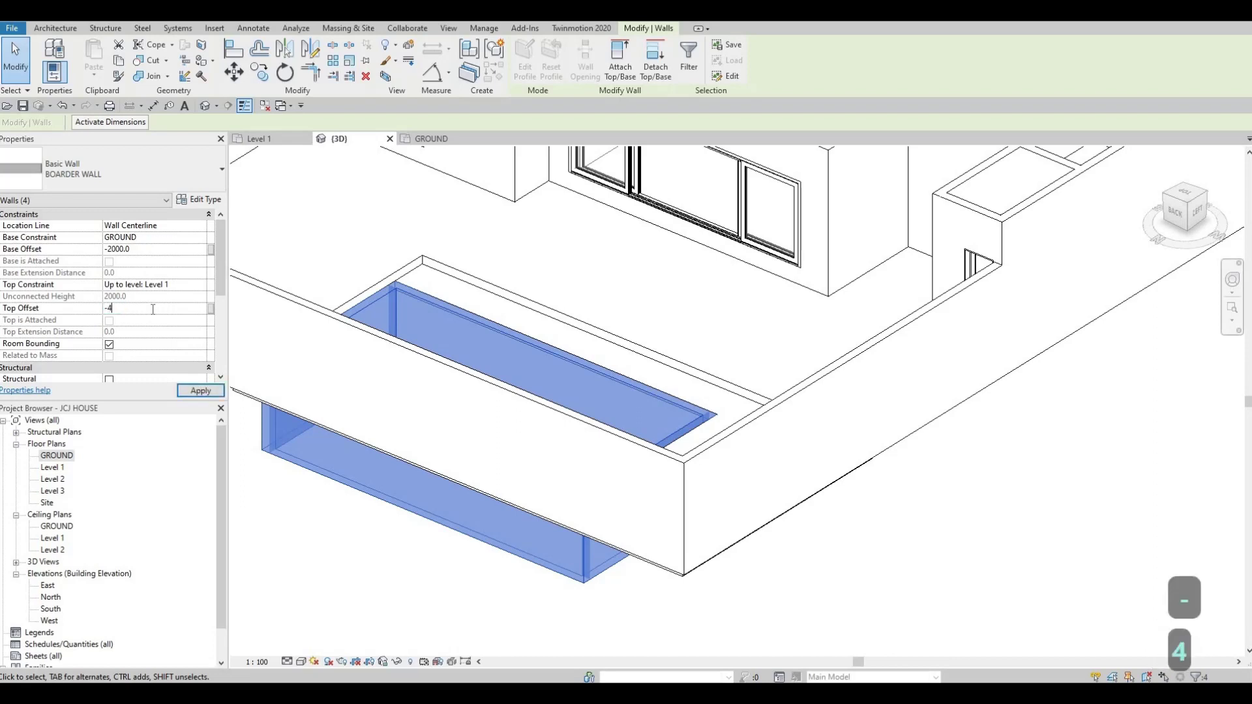
{"action": "left_click", "coordinate": [189, 390]}
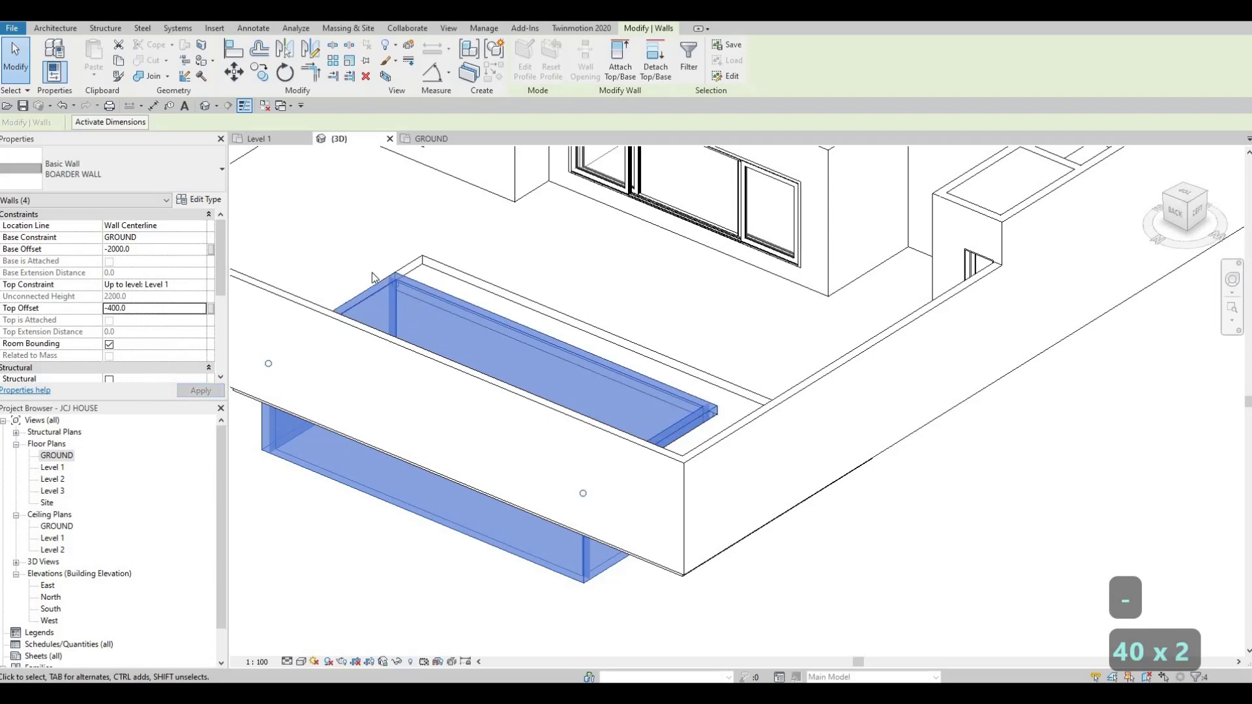
{"action": "key", "text": "Escape"}
{"action": "key", "text": "Escape"}
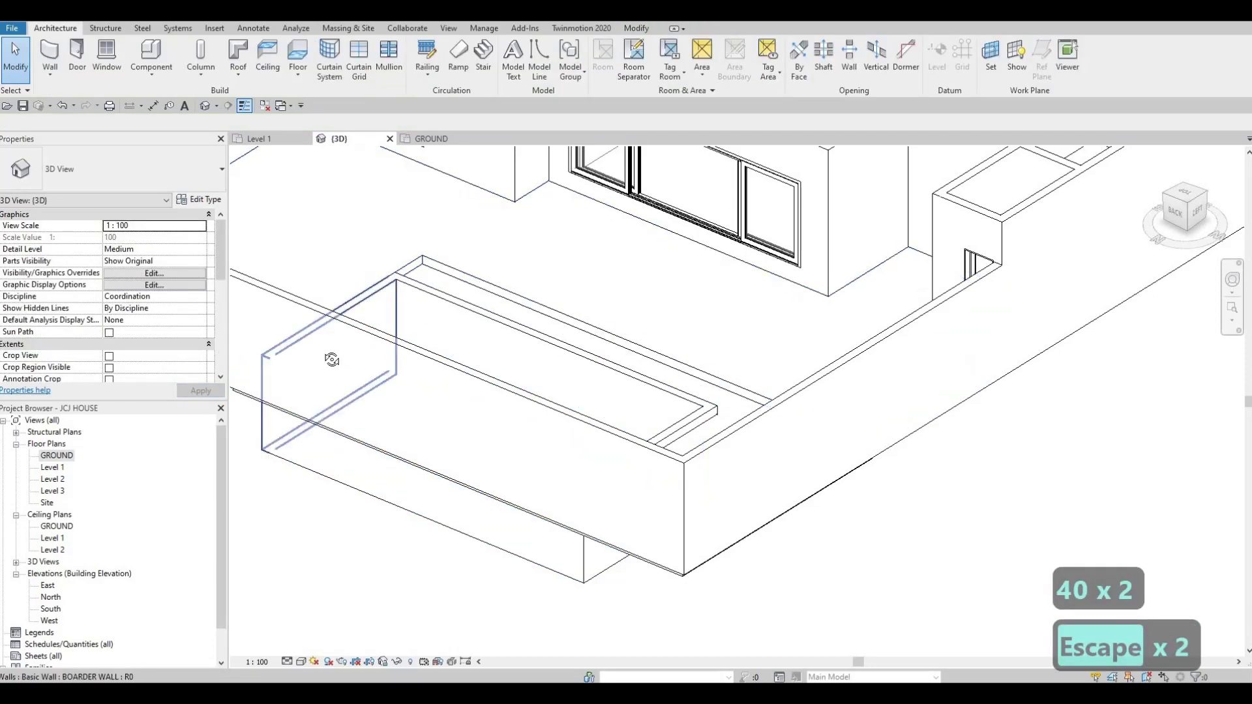
Step: Examine the FLOOR 1 slab around the pool in 3D and check its type's layer material and thickness without changing them
{"action": "middle_click_drag", "start_coordinate": [330, 358], "coordinate": [662, 320], "text": "shift"}
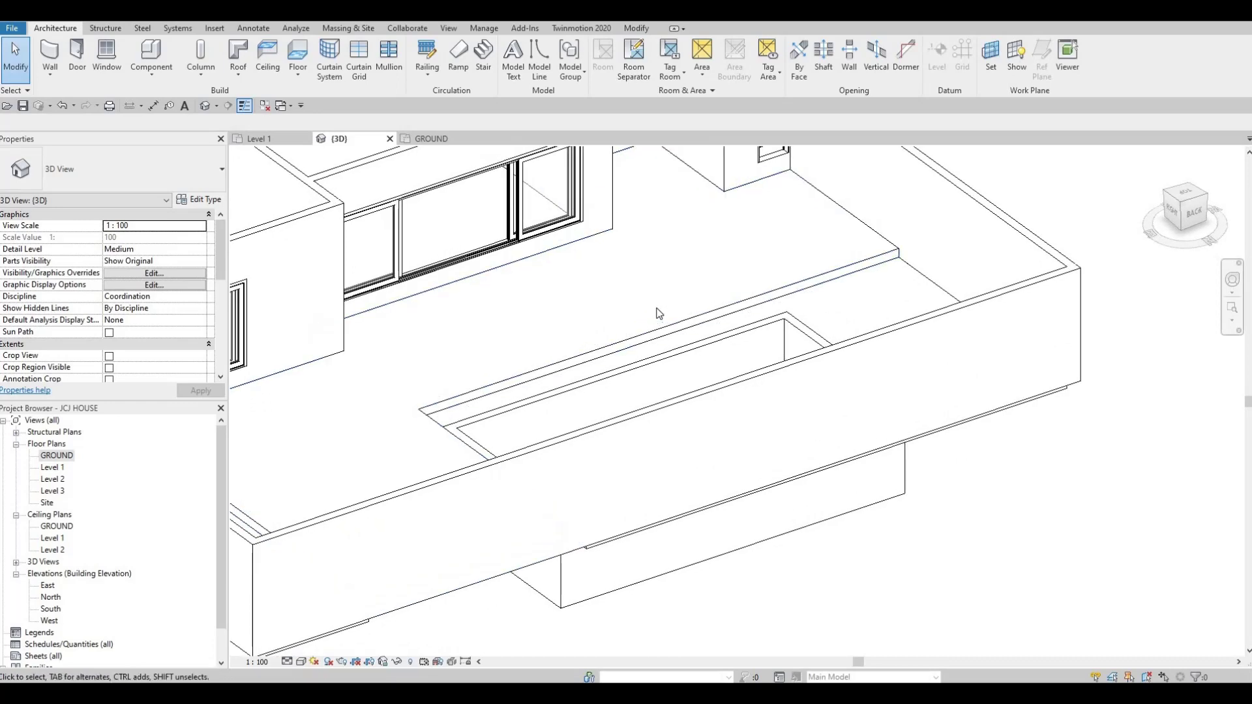
{"action": "middle_click_drag", "start_coordinate": [558, 305], "coordinate": [506, 246], "text": "shift"}
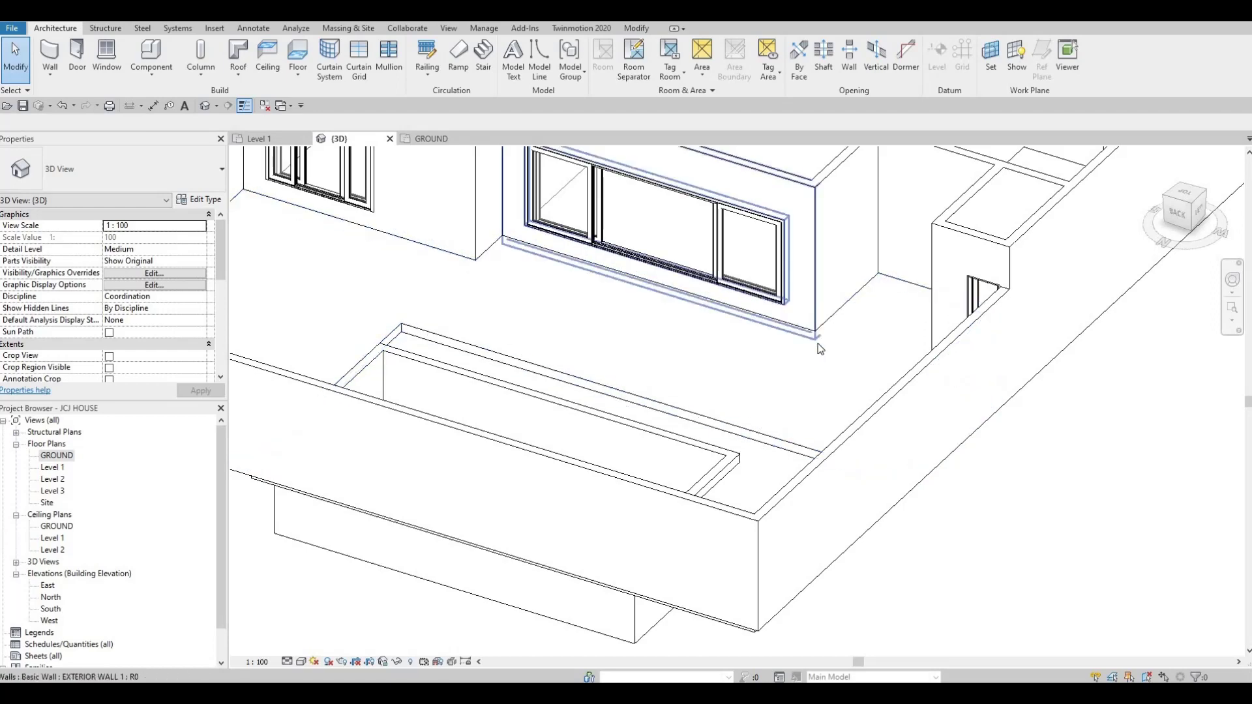
{"action": "left_click", "coordinate": [249, 214]}
{"action": "left_click", "coordinate": [202, 202]}
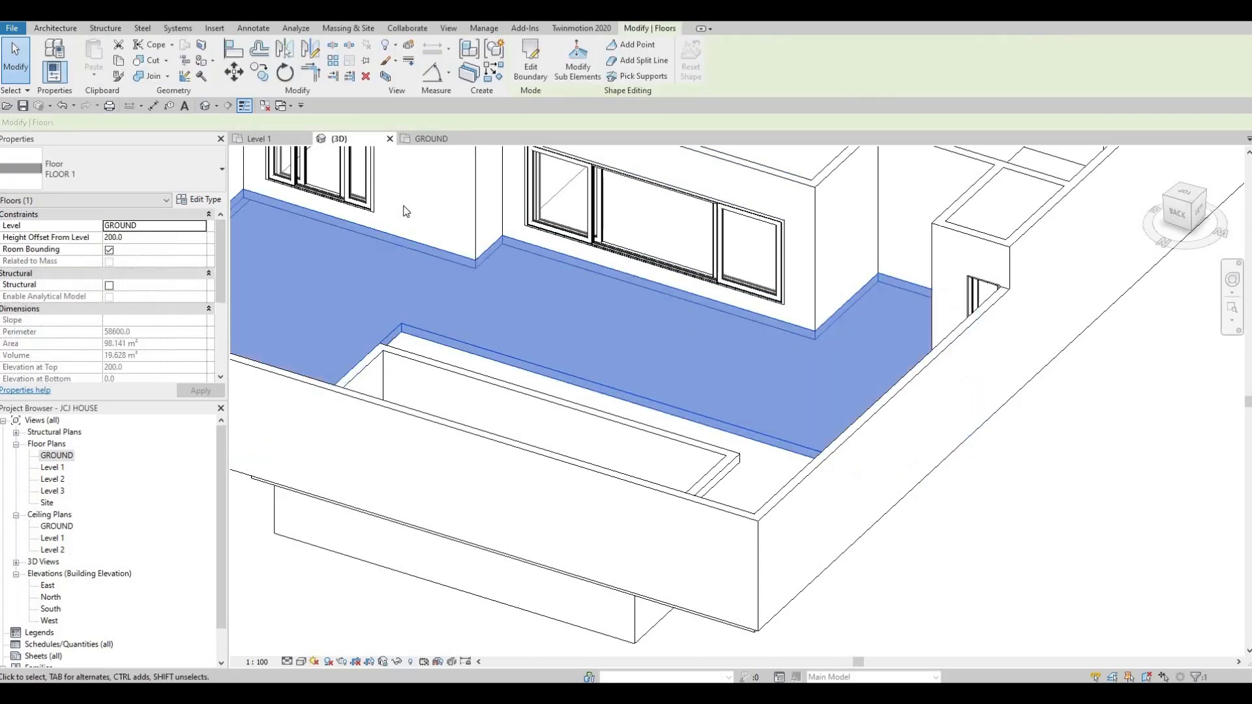
{"action": "key", "text": "Escape"}
{"action": "key", "text": "Escape"}
{"action": "key", "text": "Escape"}
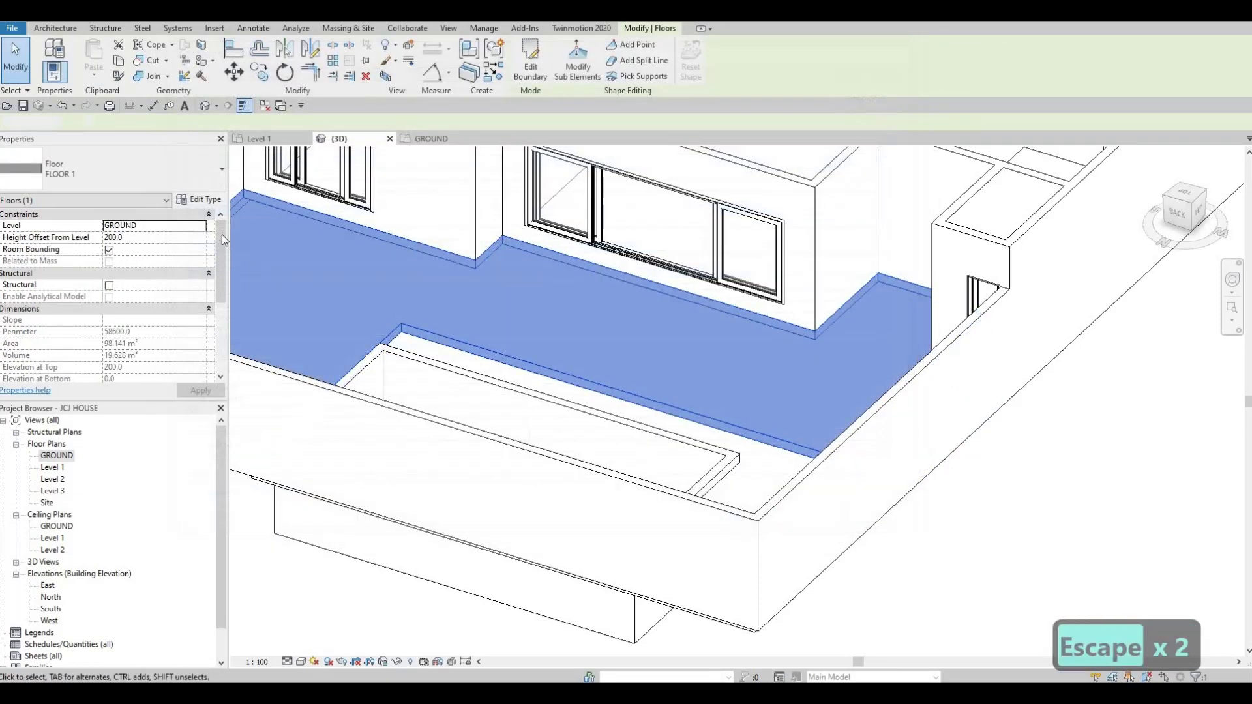
{"action": "left_click", "coordinate": [250, 213]}
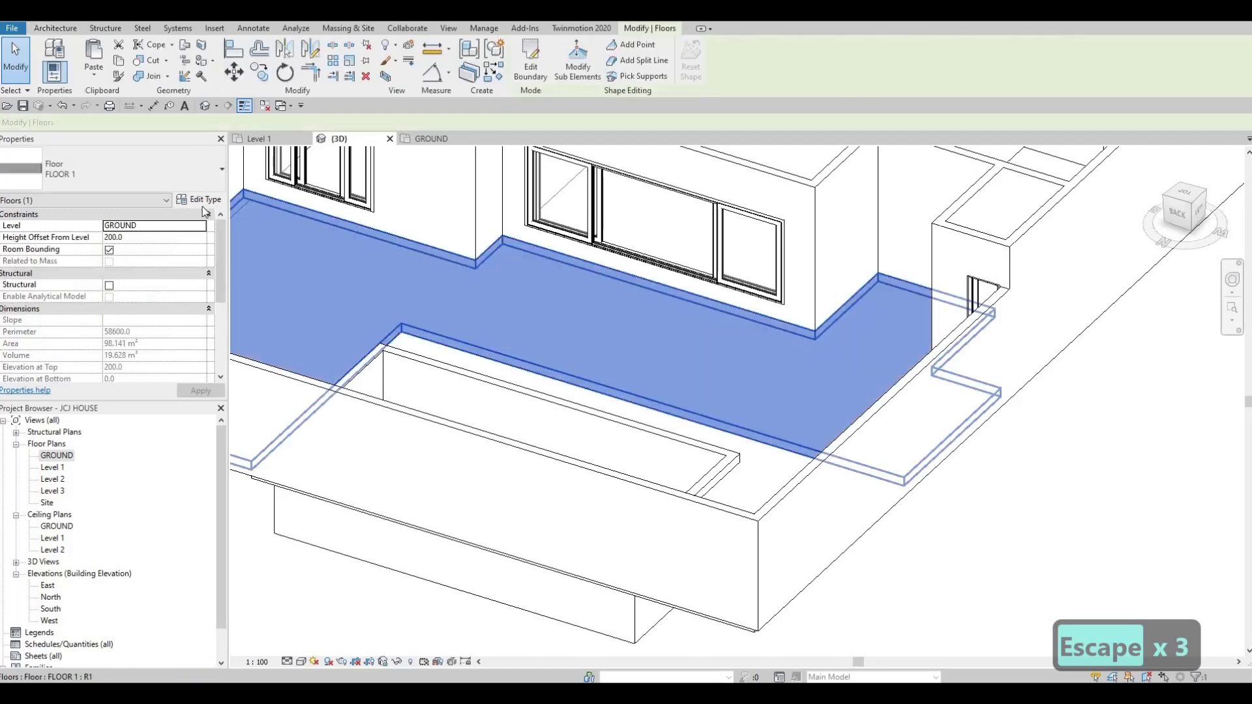
{"action": "left_click", "coordinate": [202, 198]}
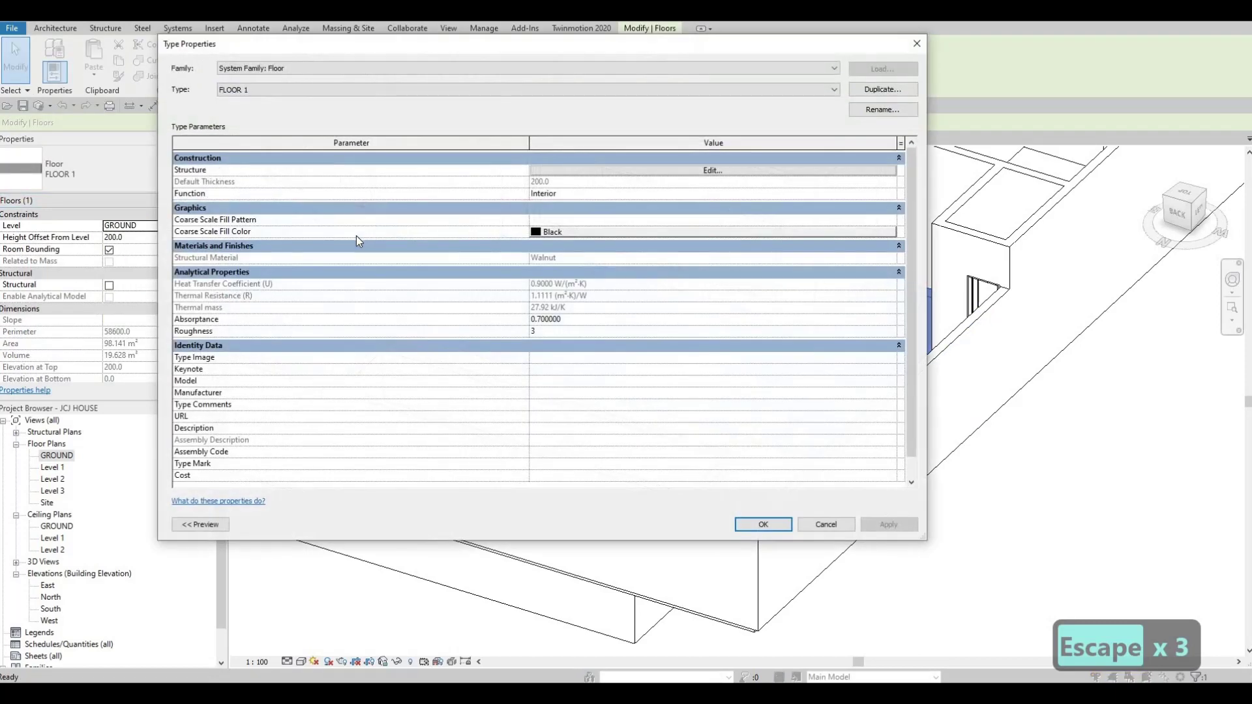
{"action": "left_click", "coordinate": [655, 172]}
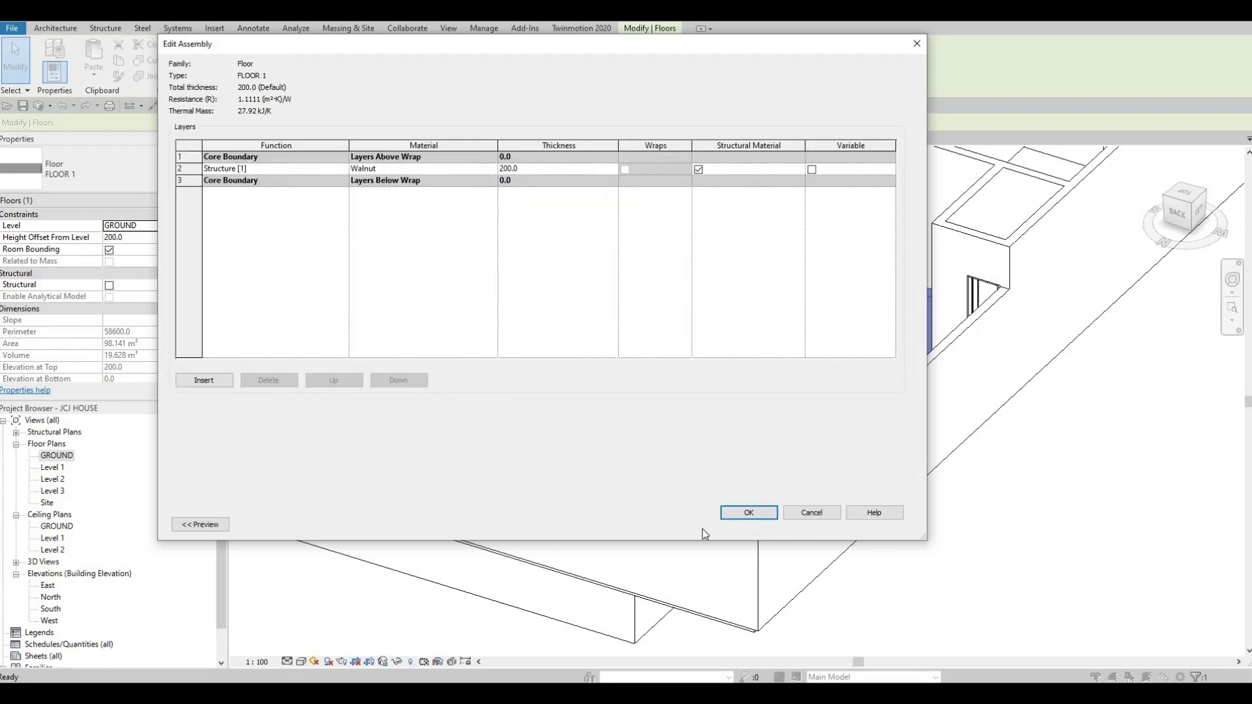
{"action": "key", "text": "Escape"}
{"action": "key", "text": "Escape"}
{"action": "key", "text": "Escape"}
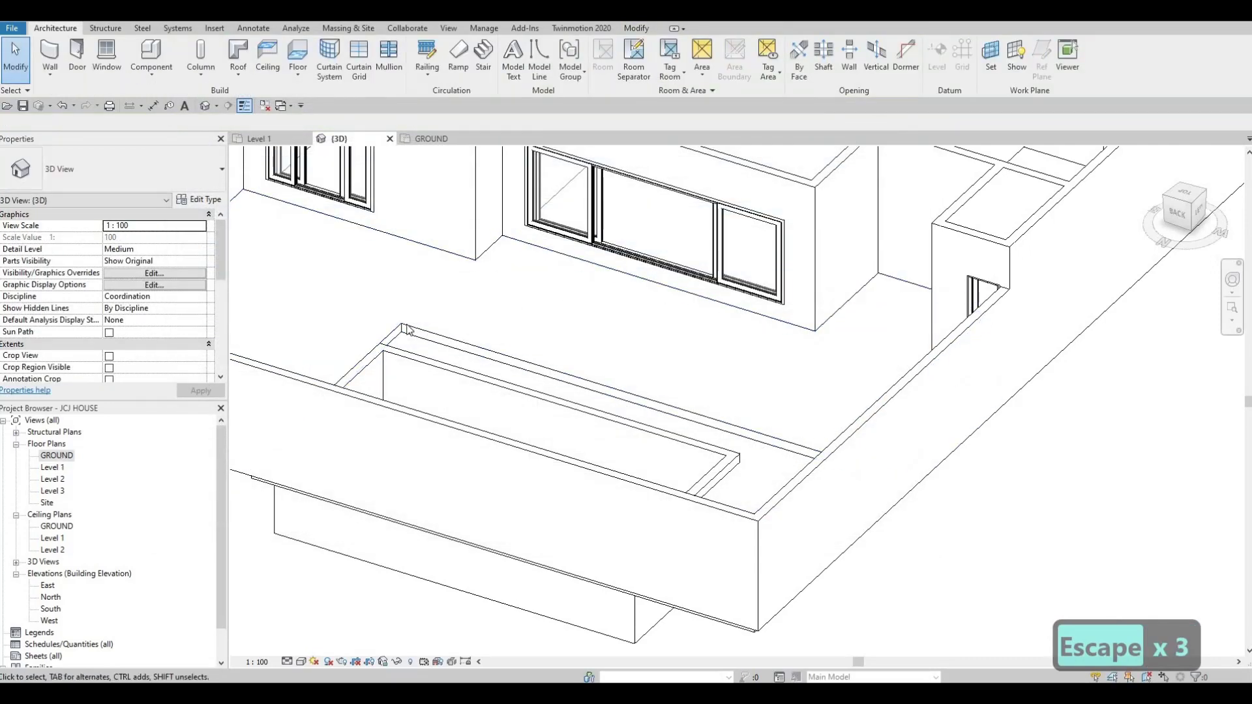
Step: On the GROUND plan, start an in-place component in the Generic Models category, accepting the default name
{"action": "left_click", "coordinate": [431, 139]}
{"action": "key", "text": "Escape"}
{"action": "scroll", "coordinate": [470, 295], "scroll_direction": "down", "scroll_amount": 1}
{"action": "middle_click_drag", "start_coordinate": [718, 318], "coordinate": [520, 232]}
{"action": "scroll", "coordinate": [496, 281], "scroll_direction": "up", "scroll_amount": 2}
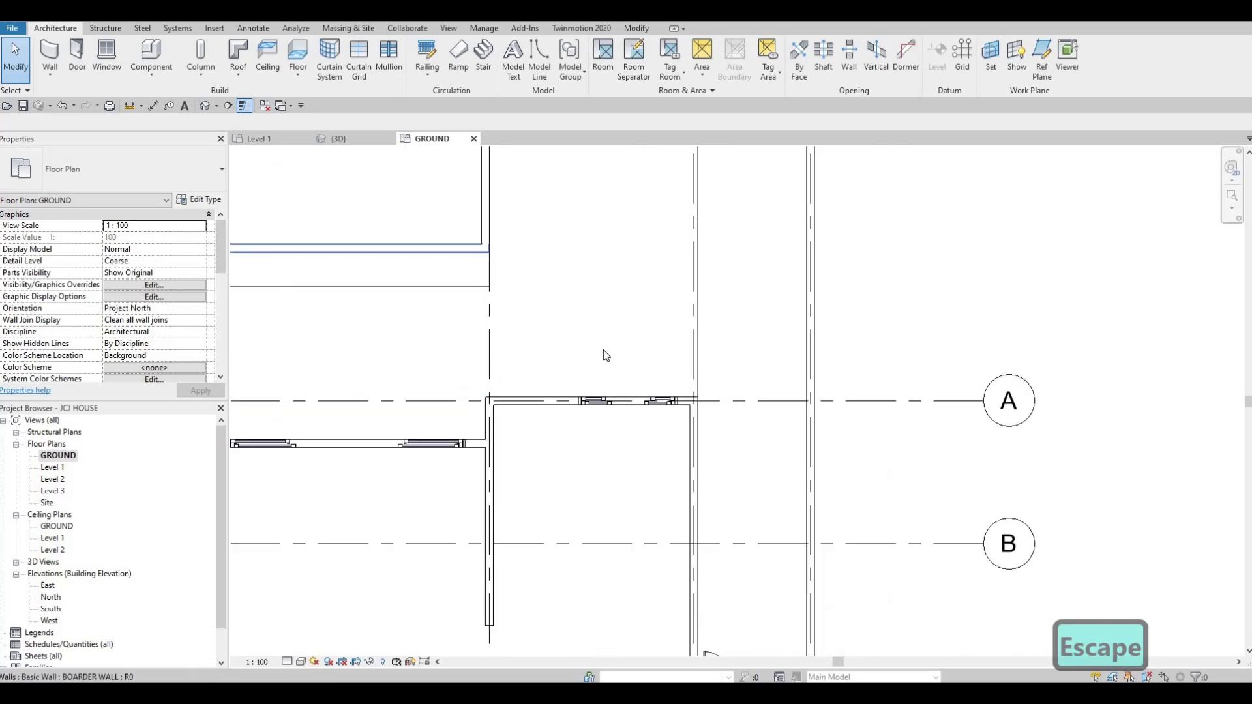
{"action": "scroll", "coordinate": [604, 355], "scroll_direction": "down", "scroll_amount": 3}
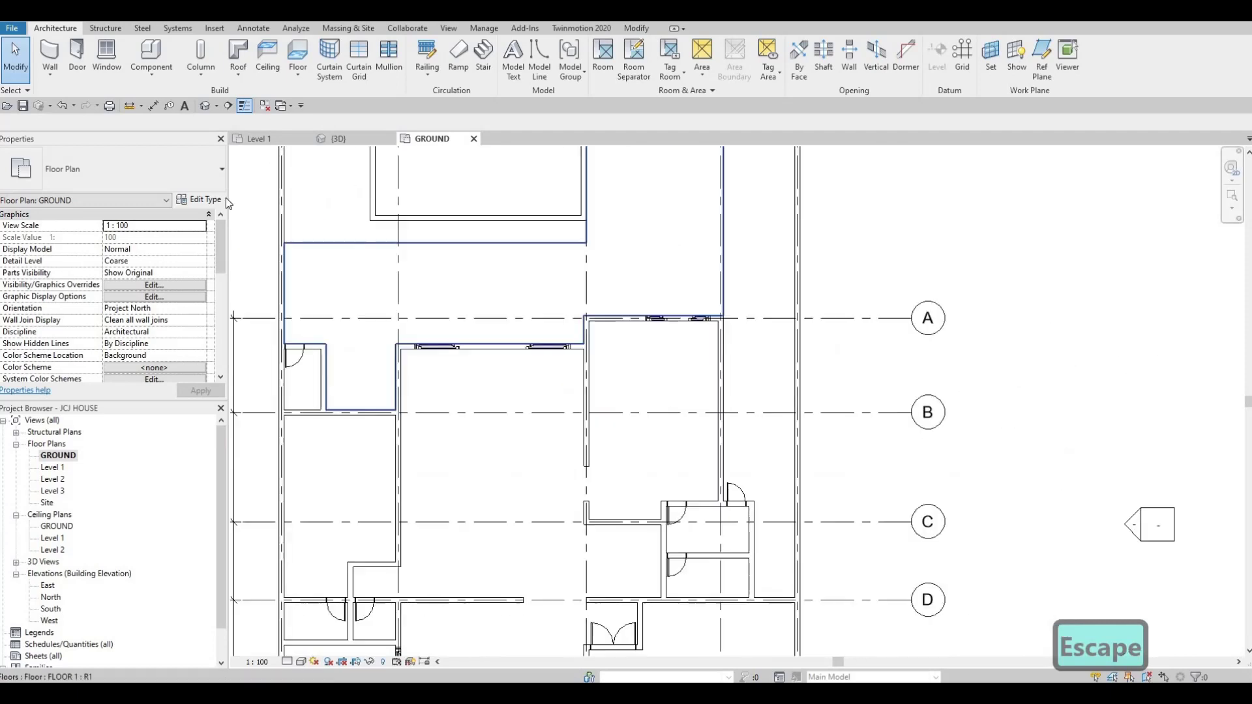
{"action": "left_click", "coordinate": [154, 79]}
{"action": "left_click", "coordinate": [181, 131]}
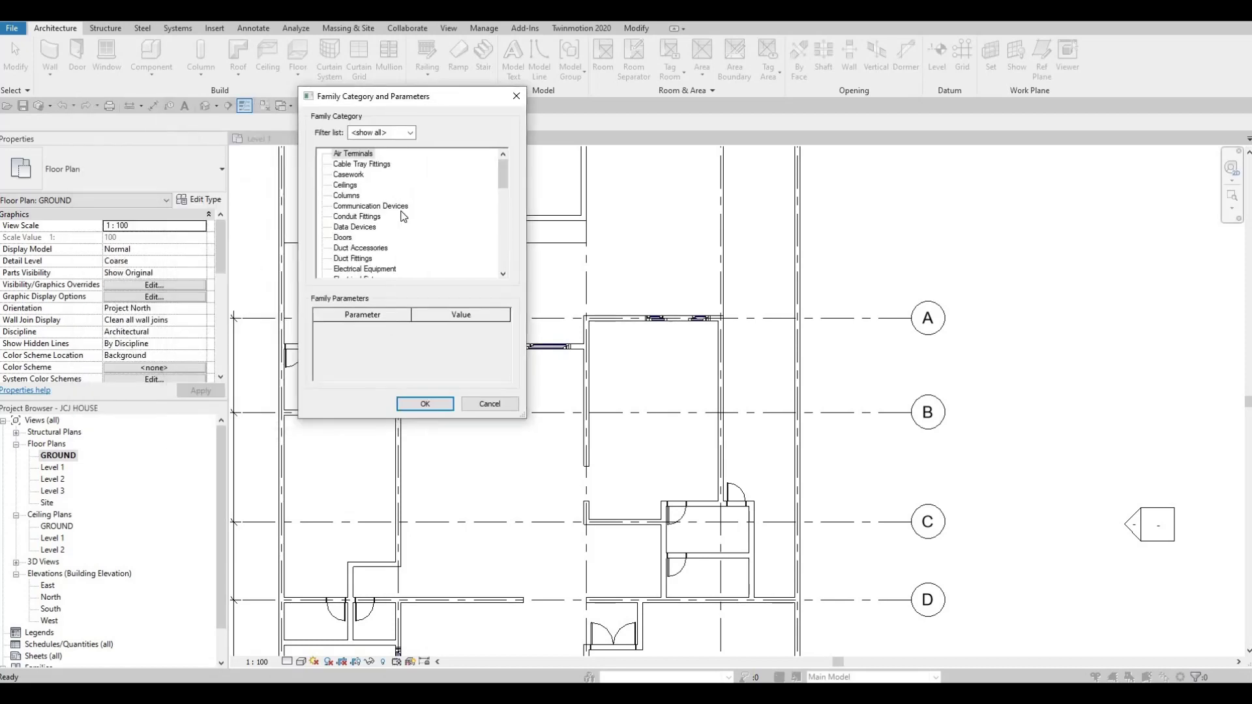
{"action": "scroll", "coordinate": [338, 251], "scroll_direction": "down", "scroll_amount": 7}
{"action": "scroll", "coordinate": [338, 251], "scroll_direction": "down", "scroll_amount": 3}
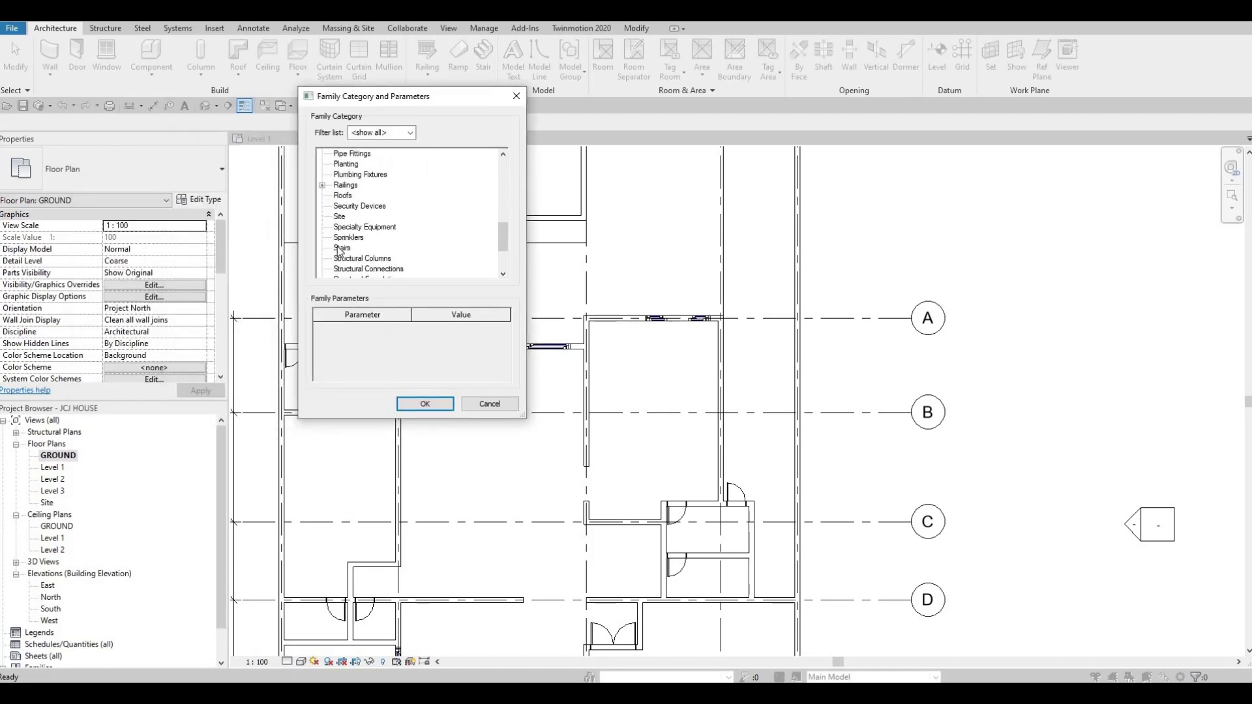
{"action": "scroll", "coordinate": [356, 237], "scroll_direction": "up", "scroll_amount": 4}
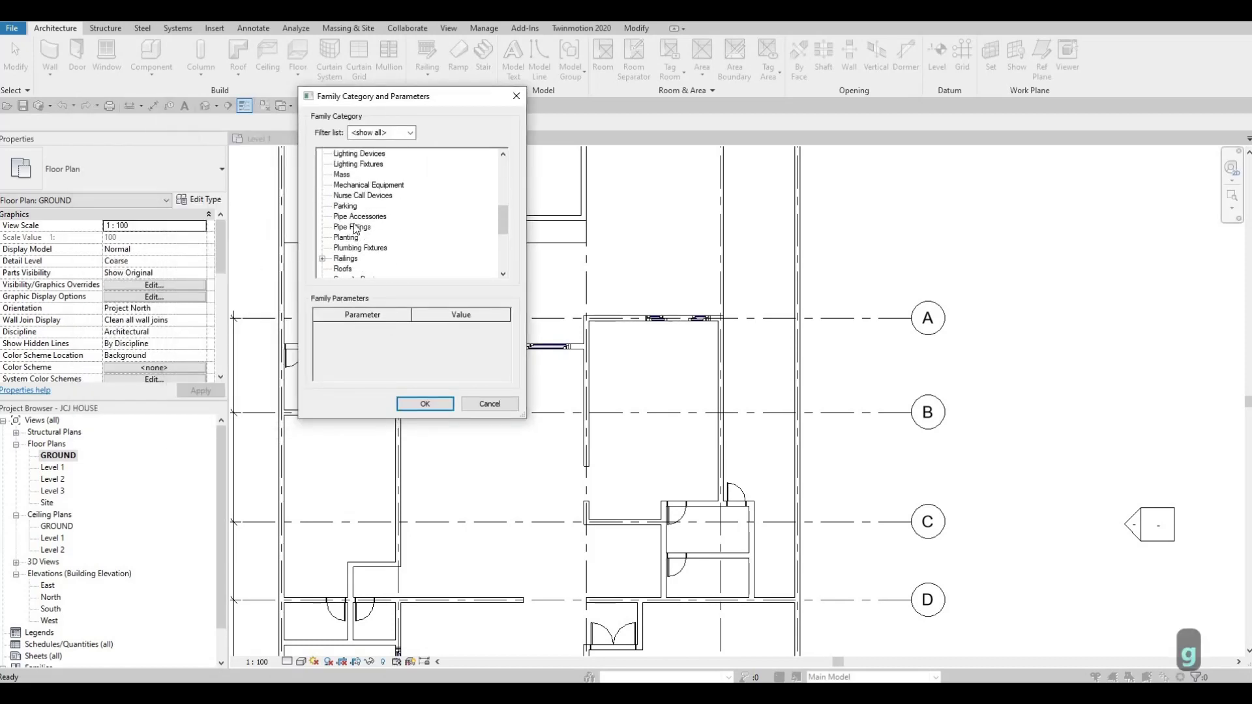
{"action": "key", "text": "g"}
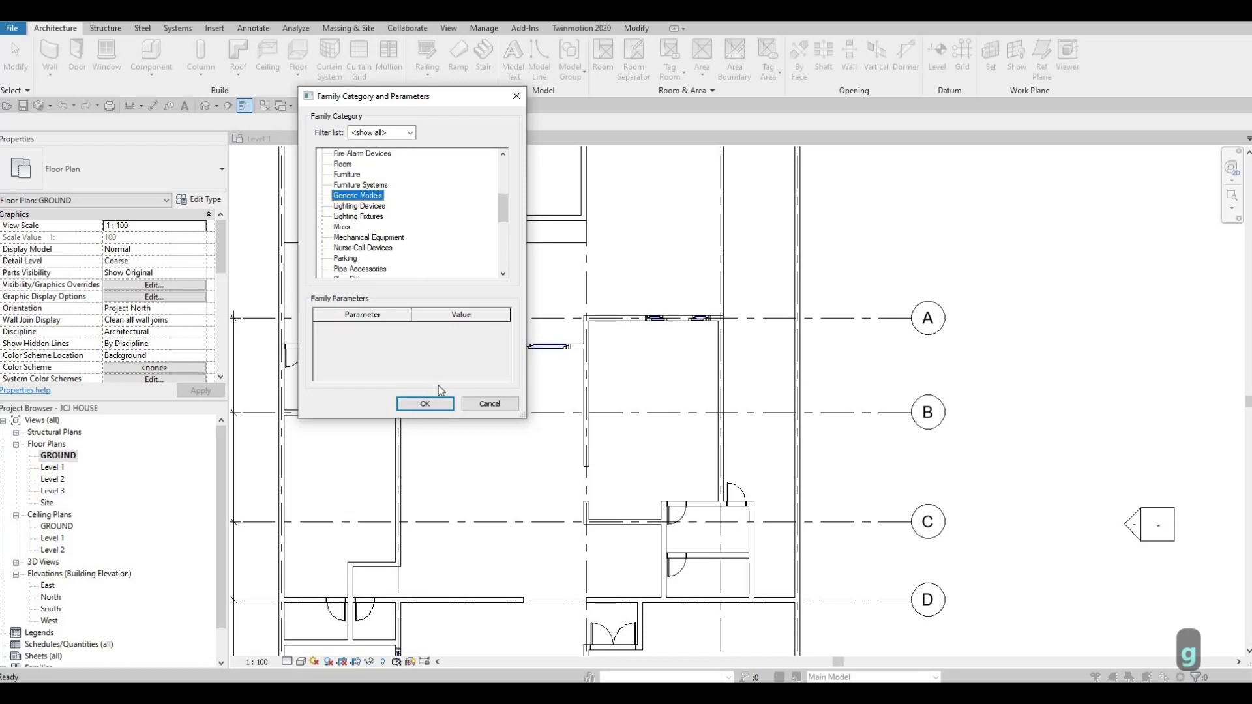
{"action": "left_click", "coordinate": [425, 404]}
{"action": "key", "text": "Return"}
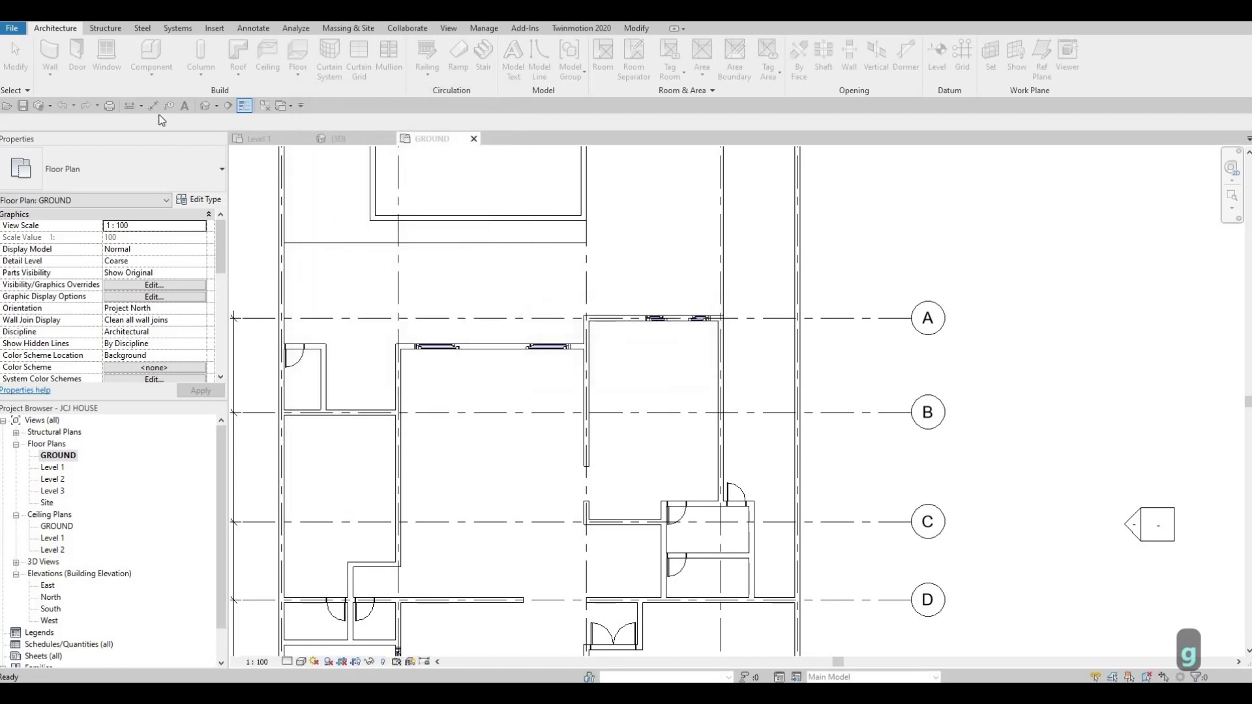
Step: Create a Walnut extrusion from a rectangle about 768 mm deep along the outer face of the windowed wall beside grid 2
{"action": "left_click", "coordinate": [108, 57]}
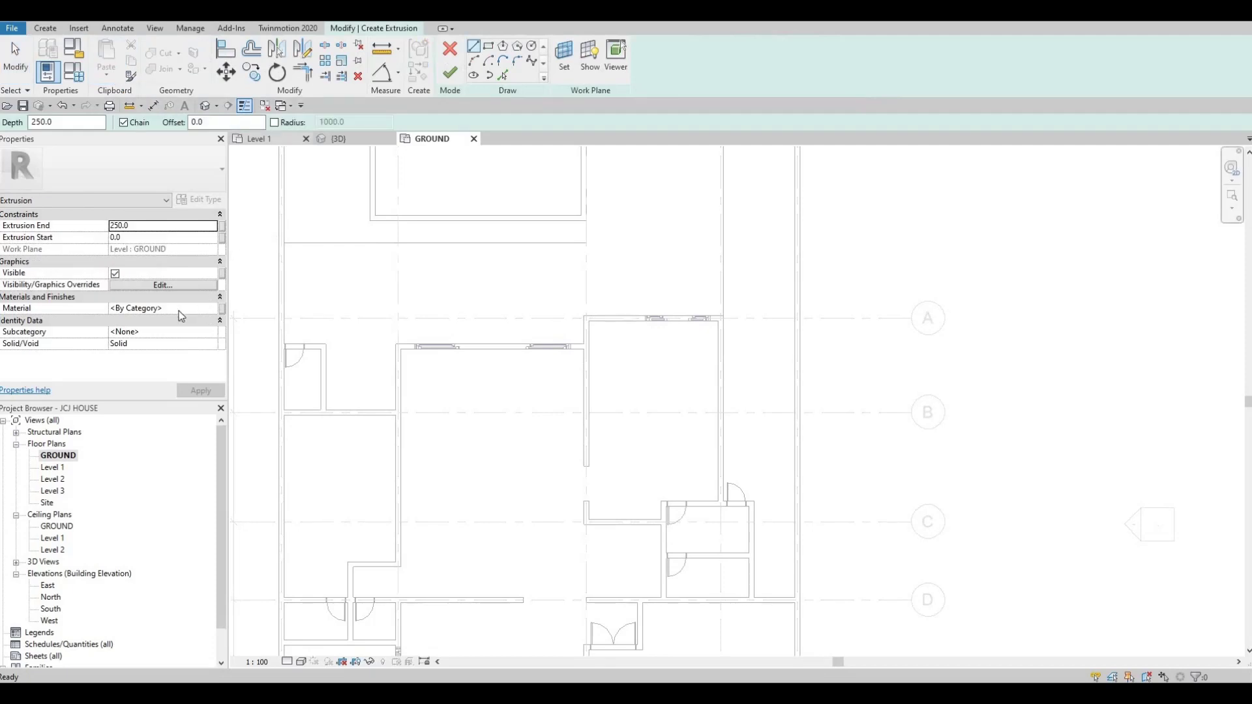
{"action": "left_click", "coordinate": [182, 309]}
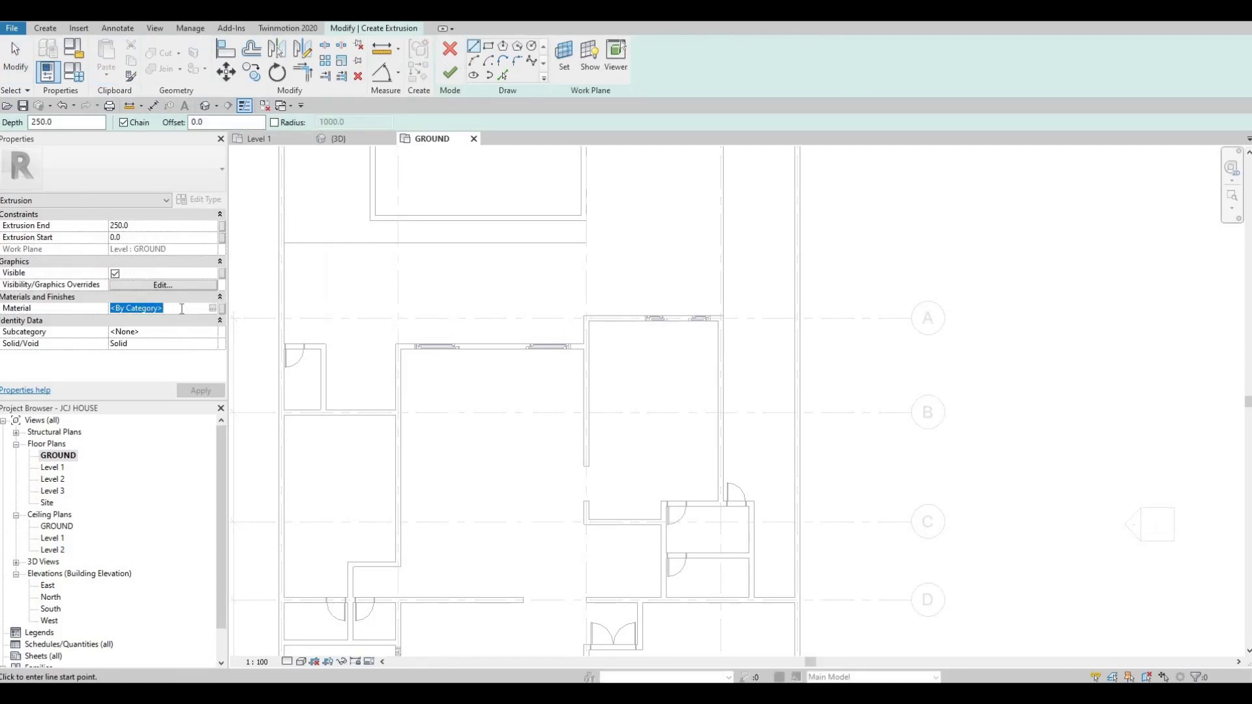
{"action": "type", "text": "WALNUT"}
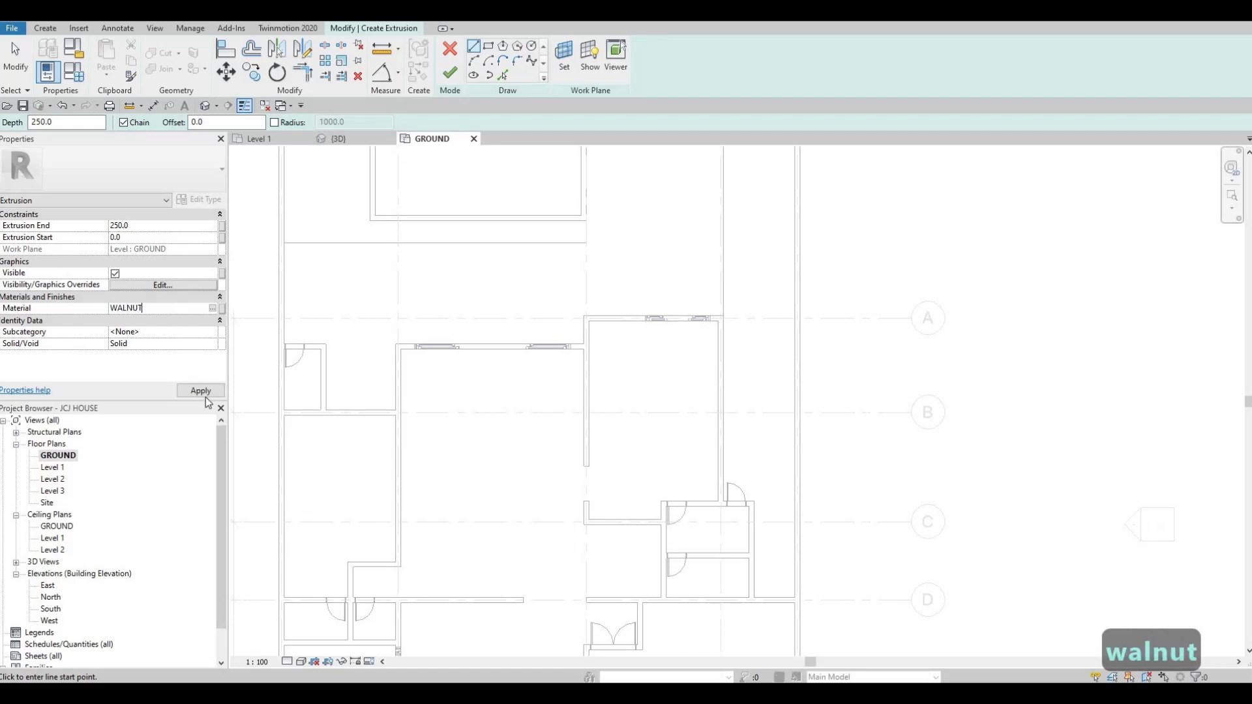
{"action": "left_click", "coordinate": [200, 391]}
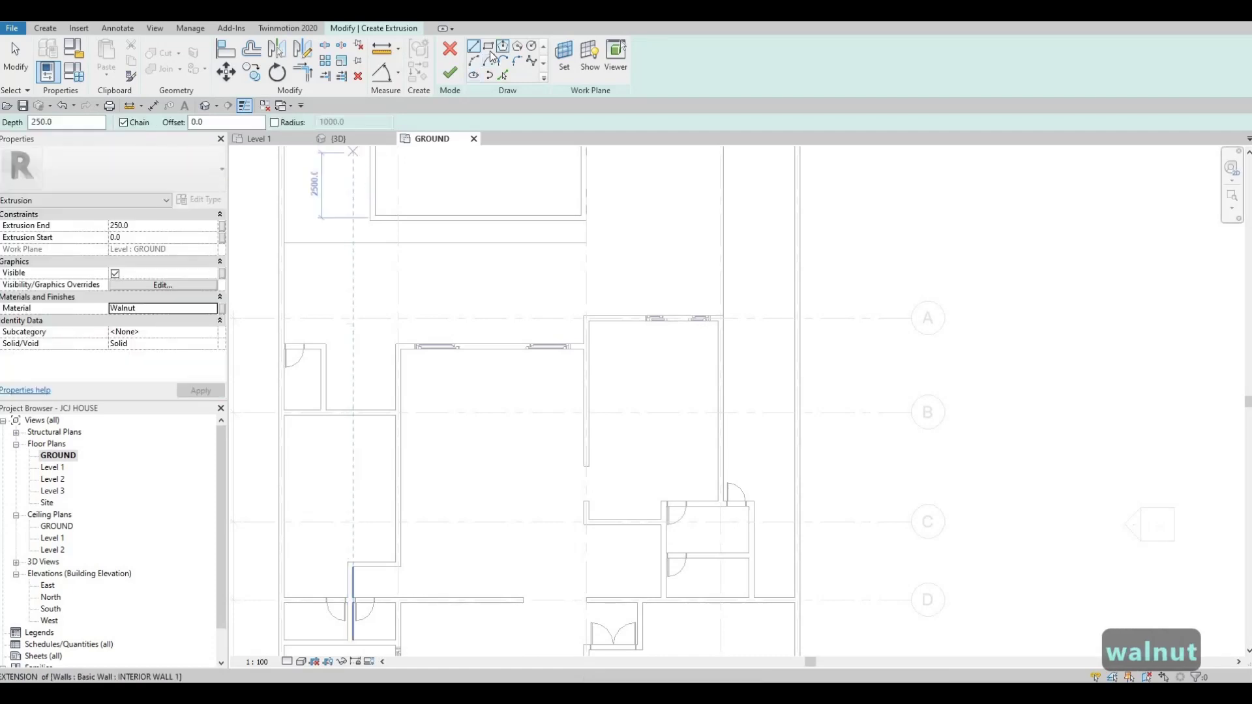
{"action": "scroll", "coordinate": [345, 379], "scroll_direction": "up", "scroll_amount": 5}
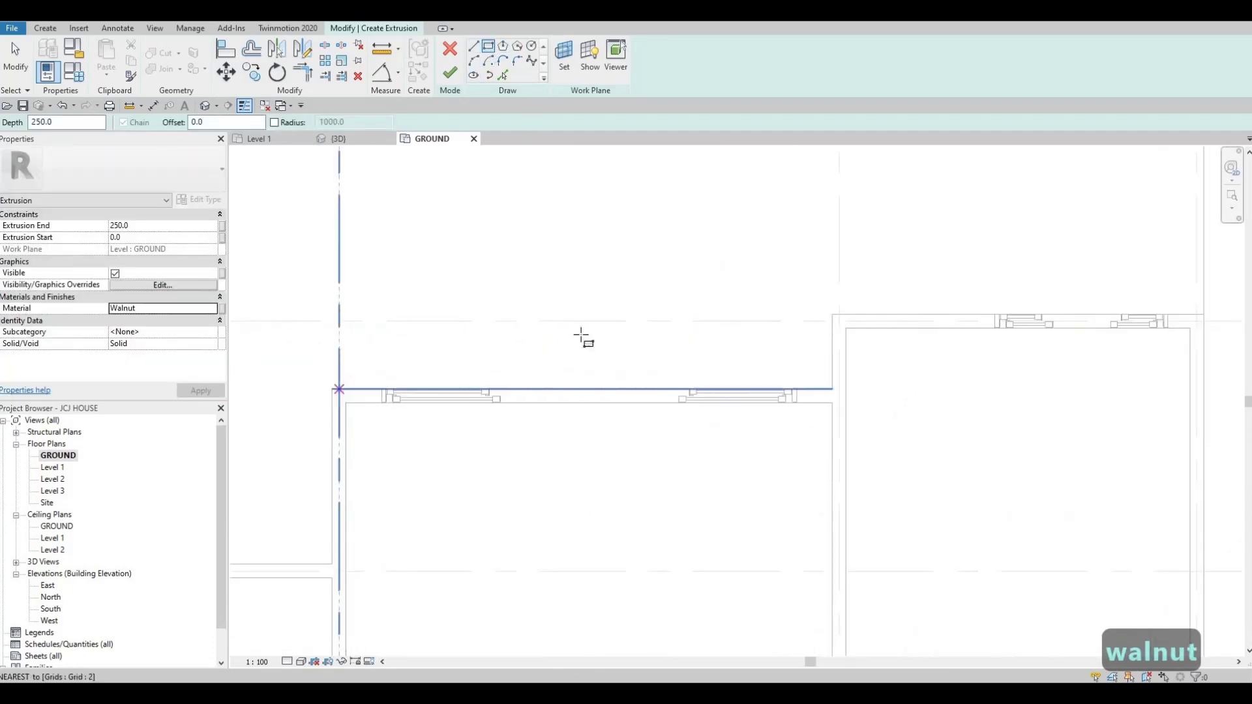
{"action": "left_click", "coordinate": [831, 335]}
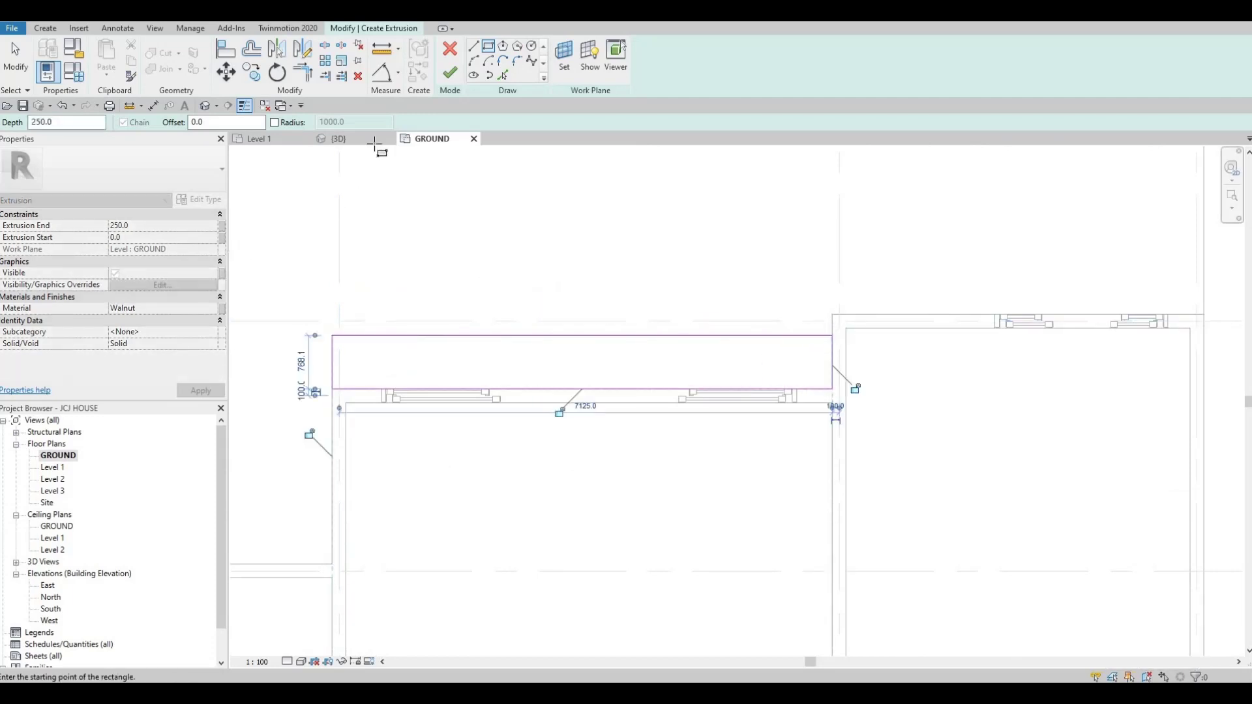
{"action": "left_click", "coordinate": [458, 76]}
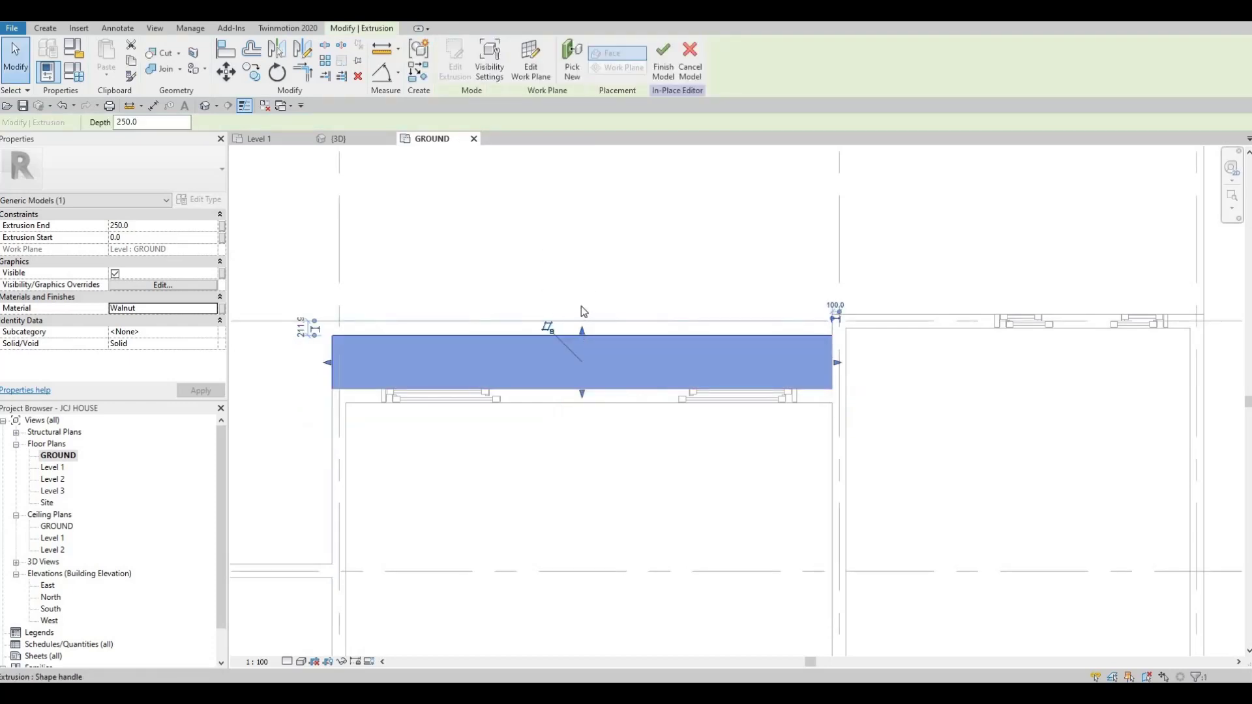
Step: Stretch the extrusion's outer edge away from the windowed wall to just beyond grid A
{"action": "left_click_drag", "start_coordinate": [582, 311], "coordinate": [670, 277]}
{"action": "key", "text": "Escape"}
{"action": "key", "text": "Escape"}
{"action": "scroll", "coordinate": [540, 328], "scroll_direction": "down", "scroll_amount": 1}
{"action": "middle_click_drag", "start_coordinate": [540, 328], "coordinate": [341, 354]}
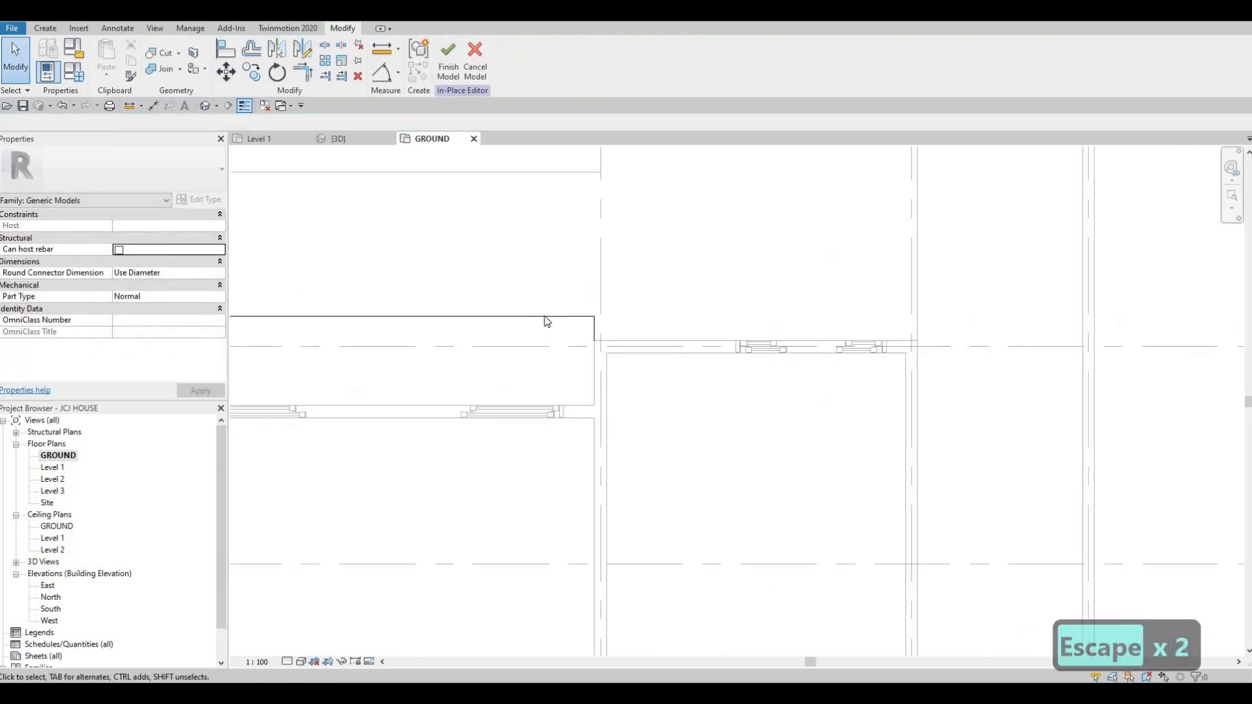
Step: Add a rectangle to the Walnut extrusion's sketch along the adjoining windowed wall beyond grid 3, flush with the existing outer edge
{"action": "key", "text": "Escape"}
{"action": "left_click", "coordinate": [545, 317]}
{"action": "left_click", "coordinate": [460, 57]}
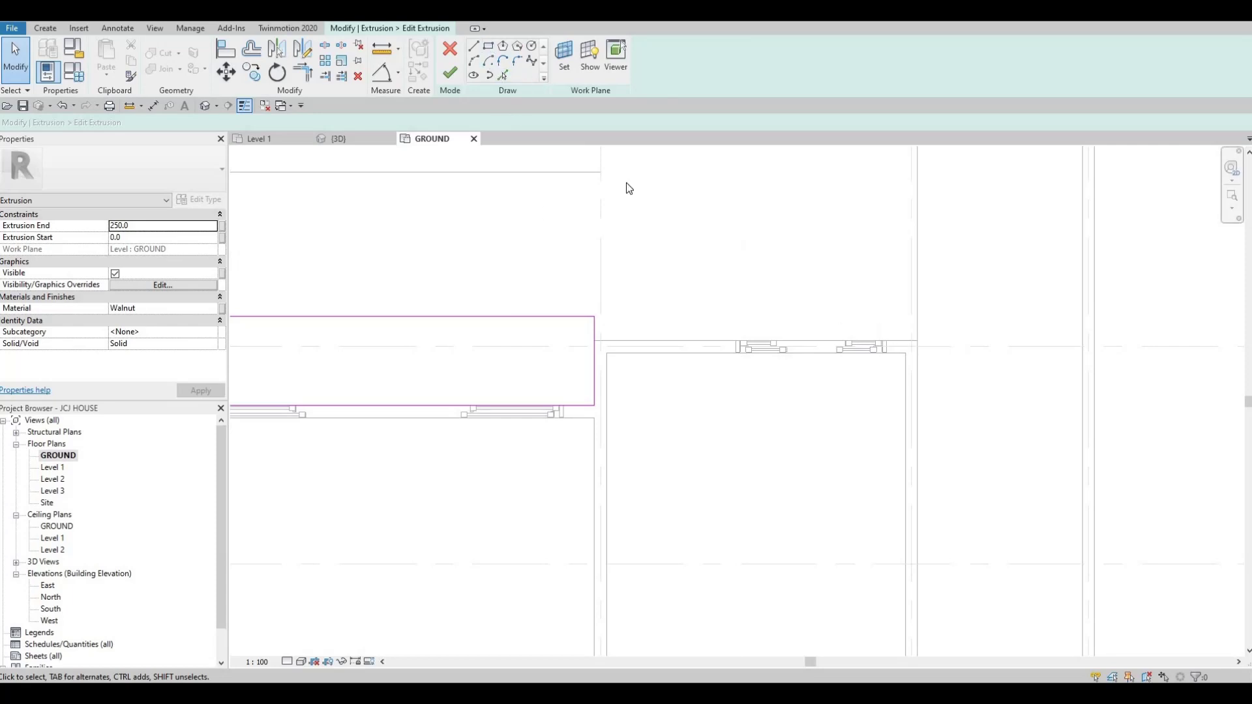
{"action": "left_click", "coordinate": [488, 47]}
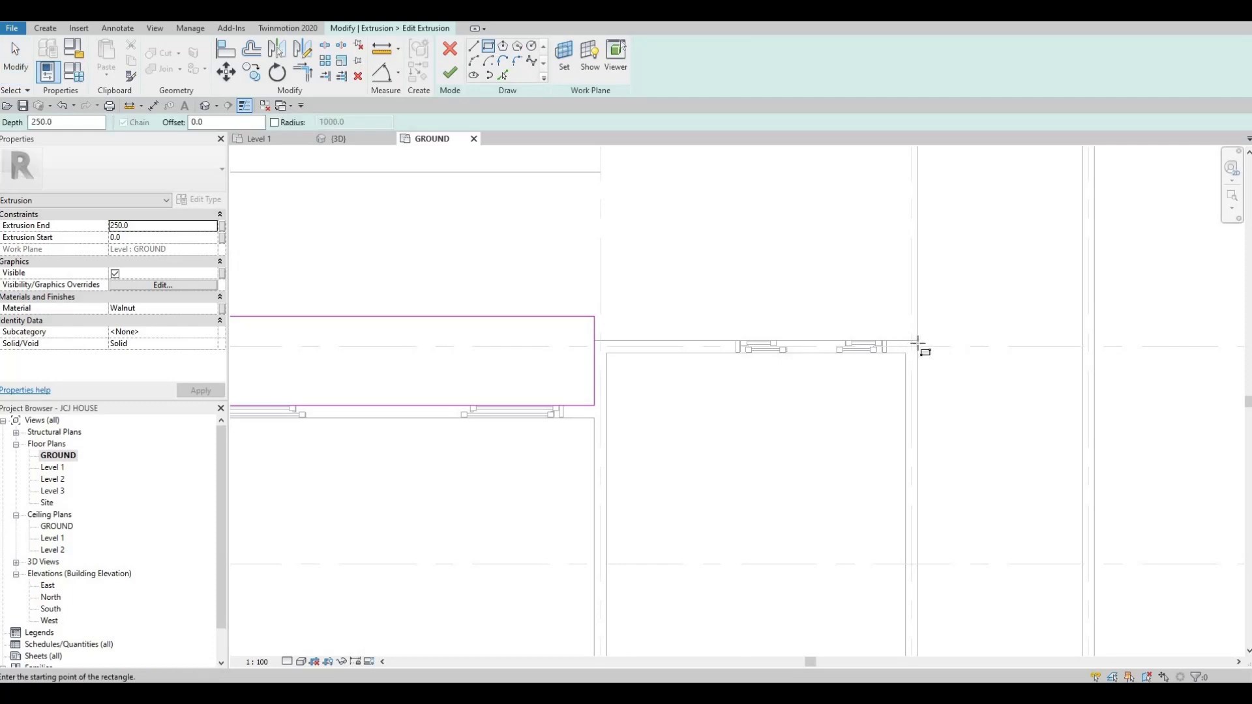
{"action": "left_click", "coordinate": [595, 317]}
{"action": "key", "text": "Escape"}
{"action": "key", "text": "Escape"}
{"action": "key", "text": "Escape"}
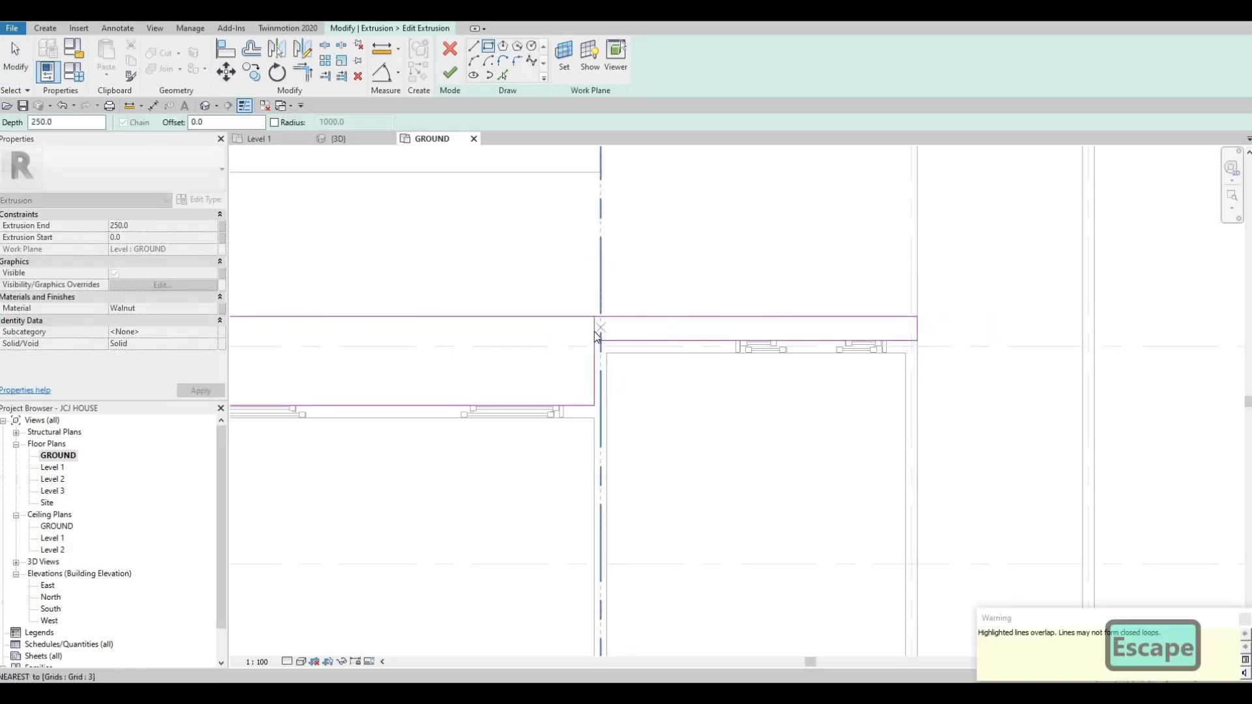
Step: Delete the overlapping line and trim the corner at grid 3 into one stepped outline, finishing the extrusion sketch
{"action": "left_click", "coordinate": [594, 331]}
{"action": "key", "text": "Delete"}
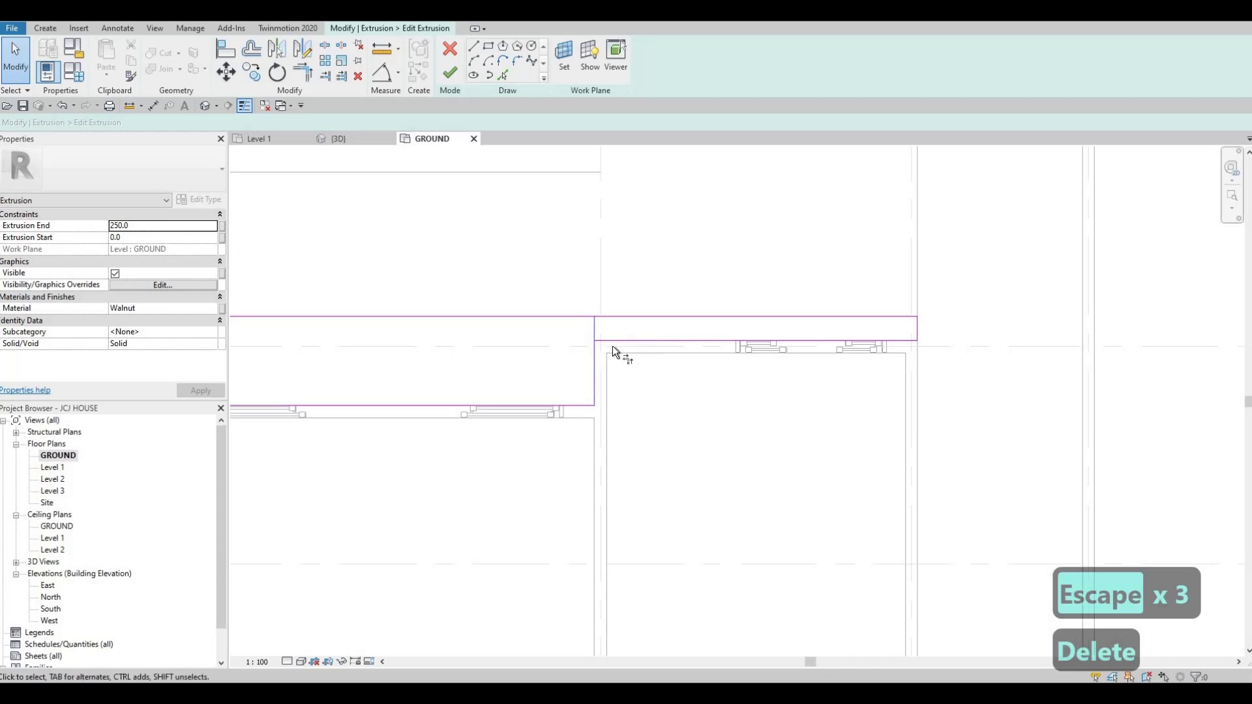
{"action": "key", "text": "t"}
{"action": "key", "text": "r"}
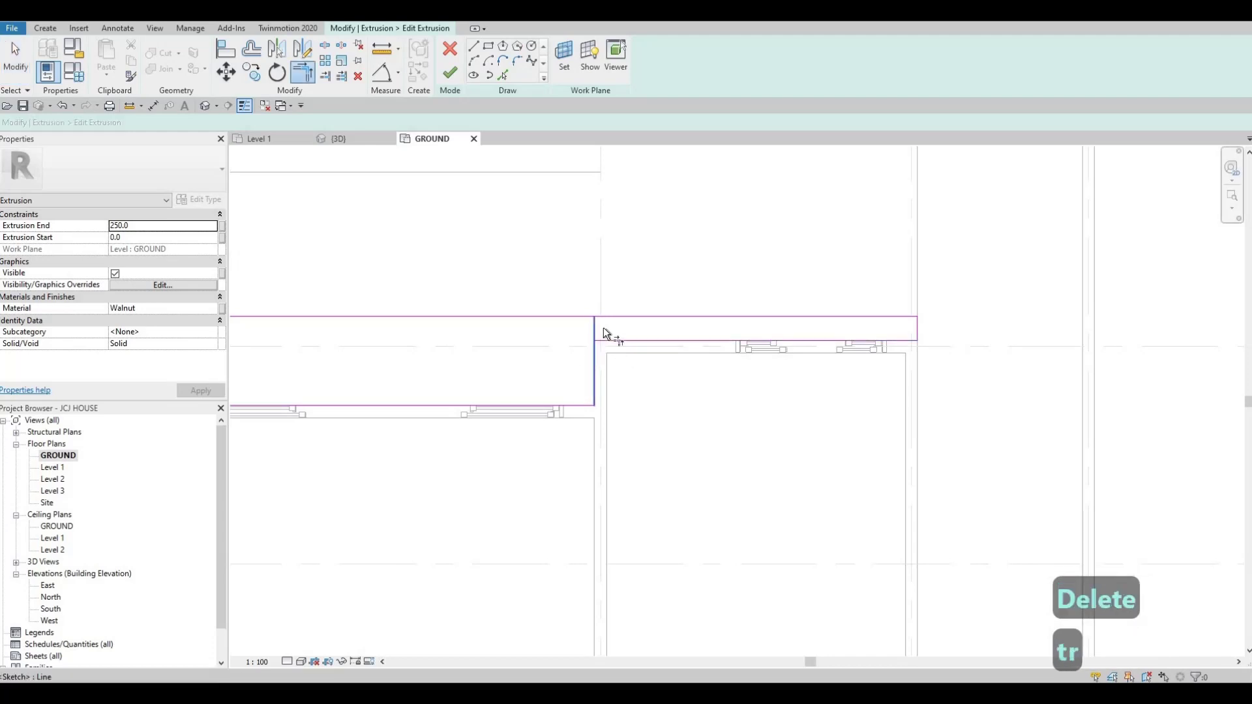
{"action": "left_click", "coordinate": [609, 339]}
{"action": "left_click", "coordinate": [443, 79]}
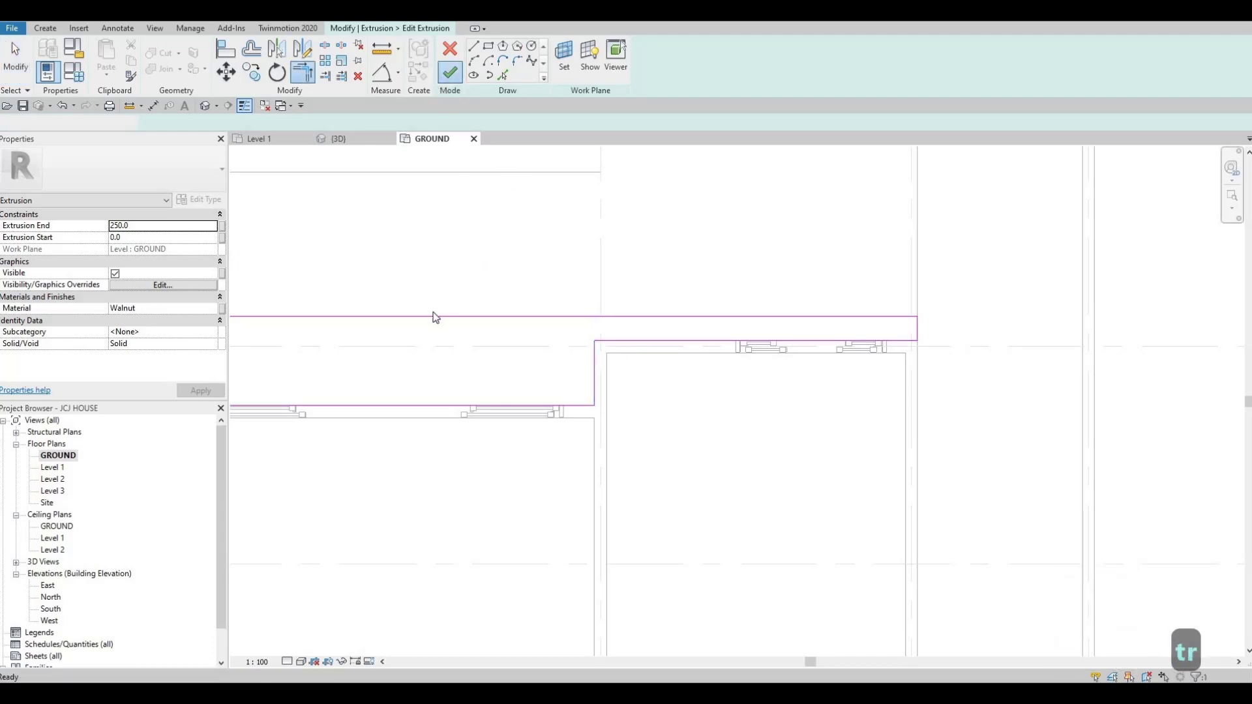
Step: Stretch the combined extrusion's long outer edge farther away from the house walls
{"action": "key", "text": "Escape"}
{"action": "key", "text": "Escape"}
{"action": "left_click", "coordinate": [378, 309]}
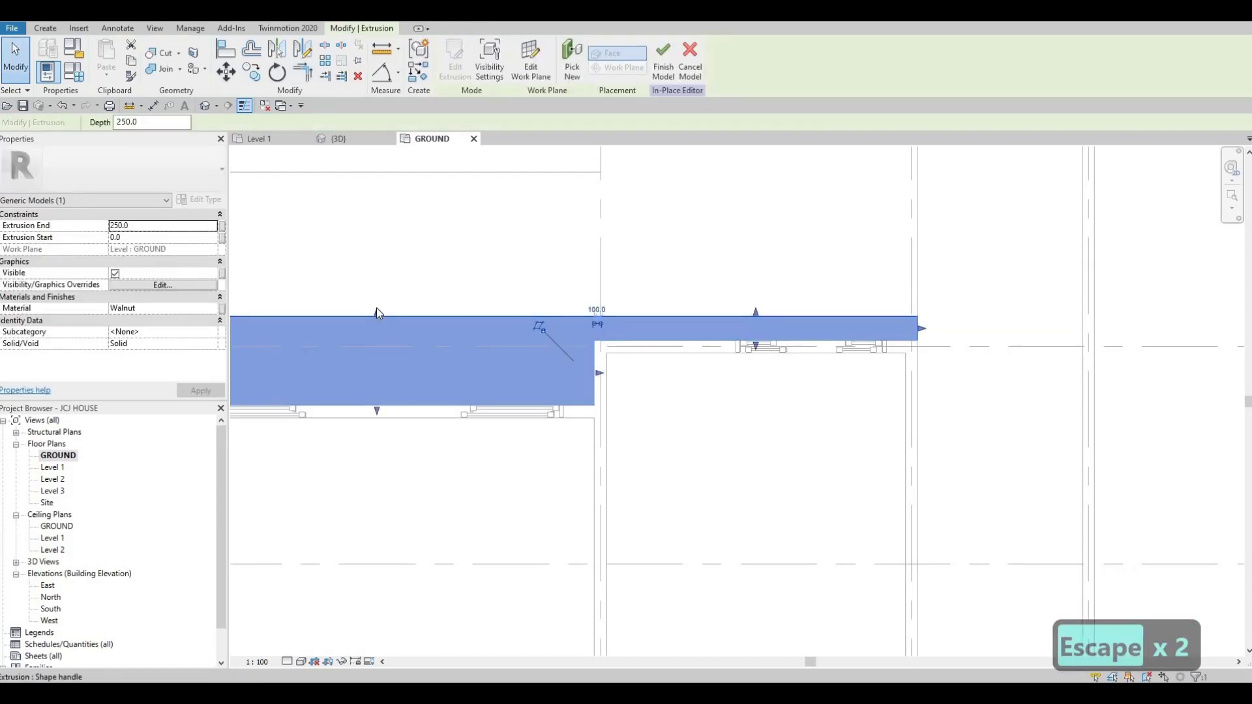
{"action": "left_click_drag", "start_coordinate": [377, 309], "coordinate": [382, 287]}
{"action": "key", "text": "Escape"}
{"action": "middle_click_drag", "start_coordinate": [622, 263], "coordinate": [676, 256]}
{"action": "scroll", "coordinate": [677, 255], "scroll_direction": "down", "scroll_amount": 1}
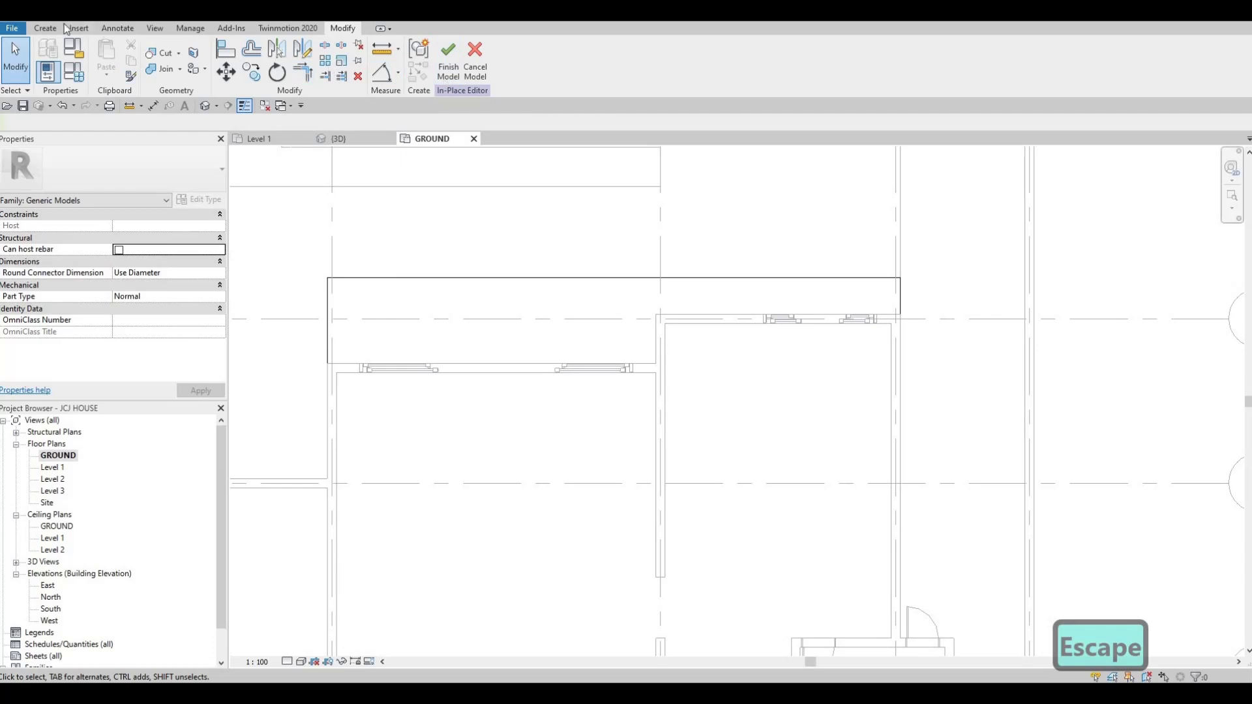
Step: Start a second Walnut extrusion, 250 deep, and set its work plane by picking a face of the first extrusion
{"action": "left_click", "coordinate": [45, 29]}
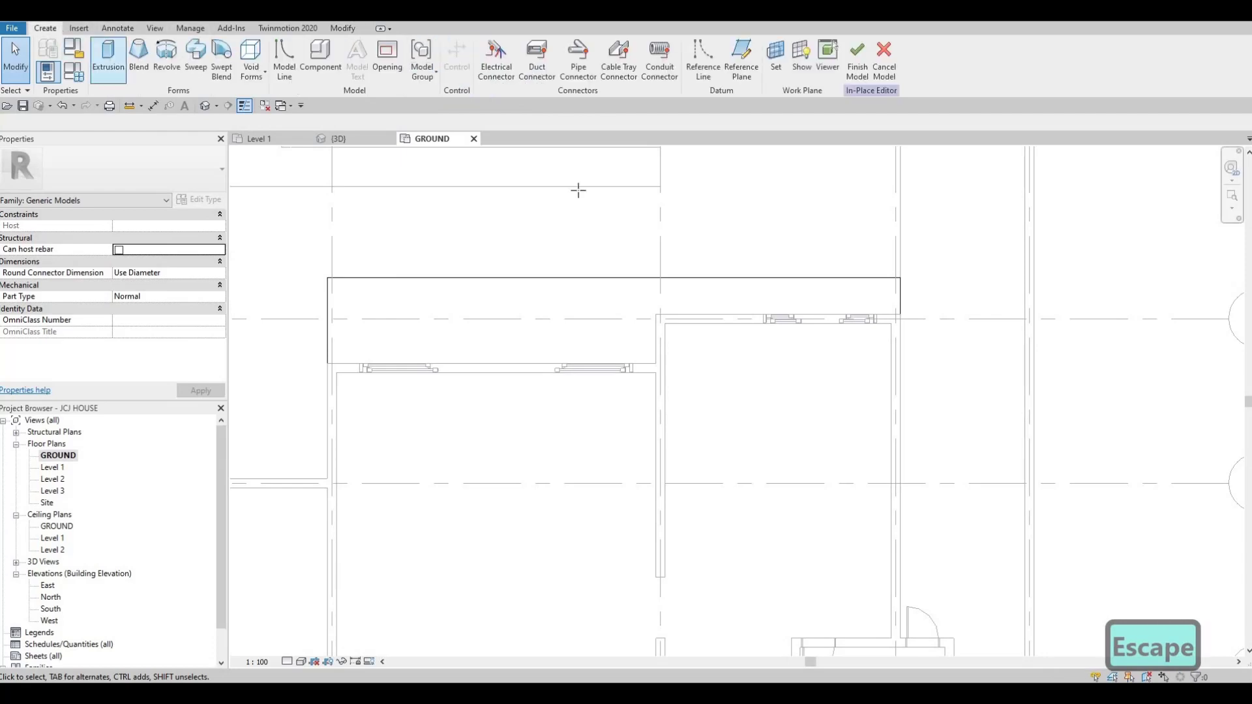
{"action": "left_click", "coordinate": [108, 60]}
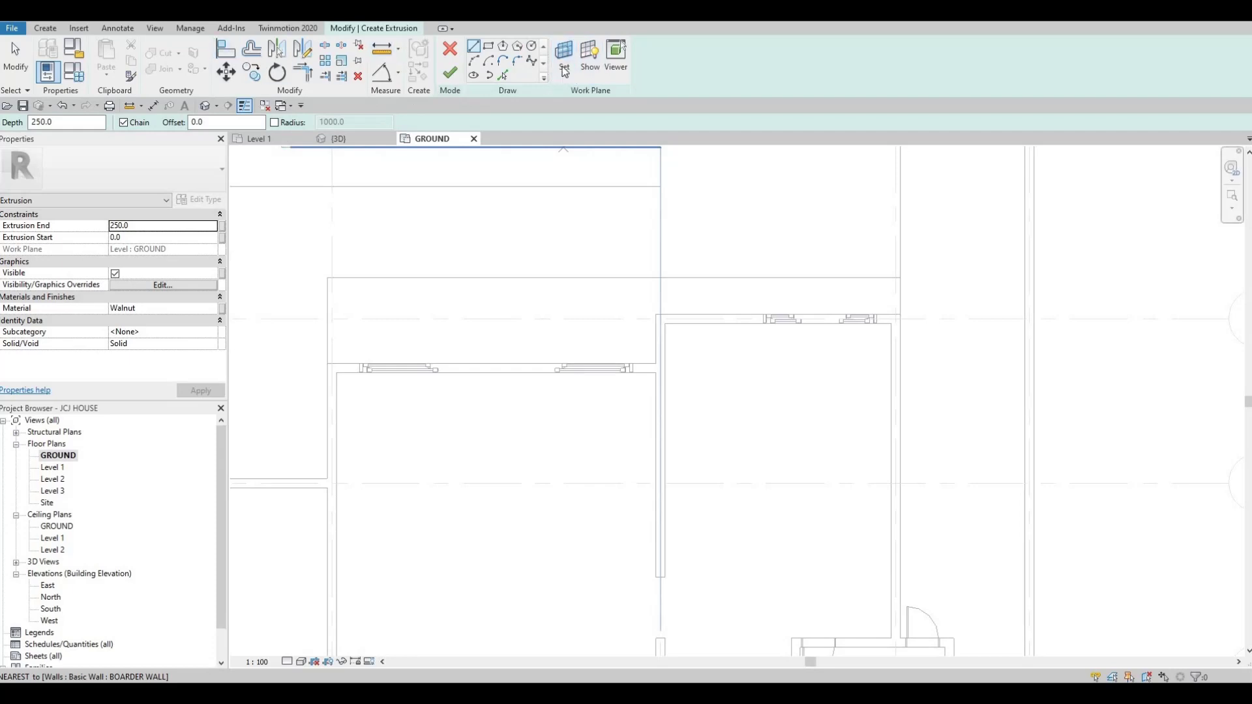
{"action": "left_click", "coordinate": [589, 59]}
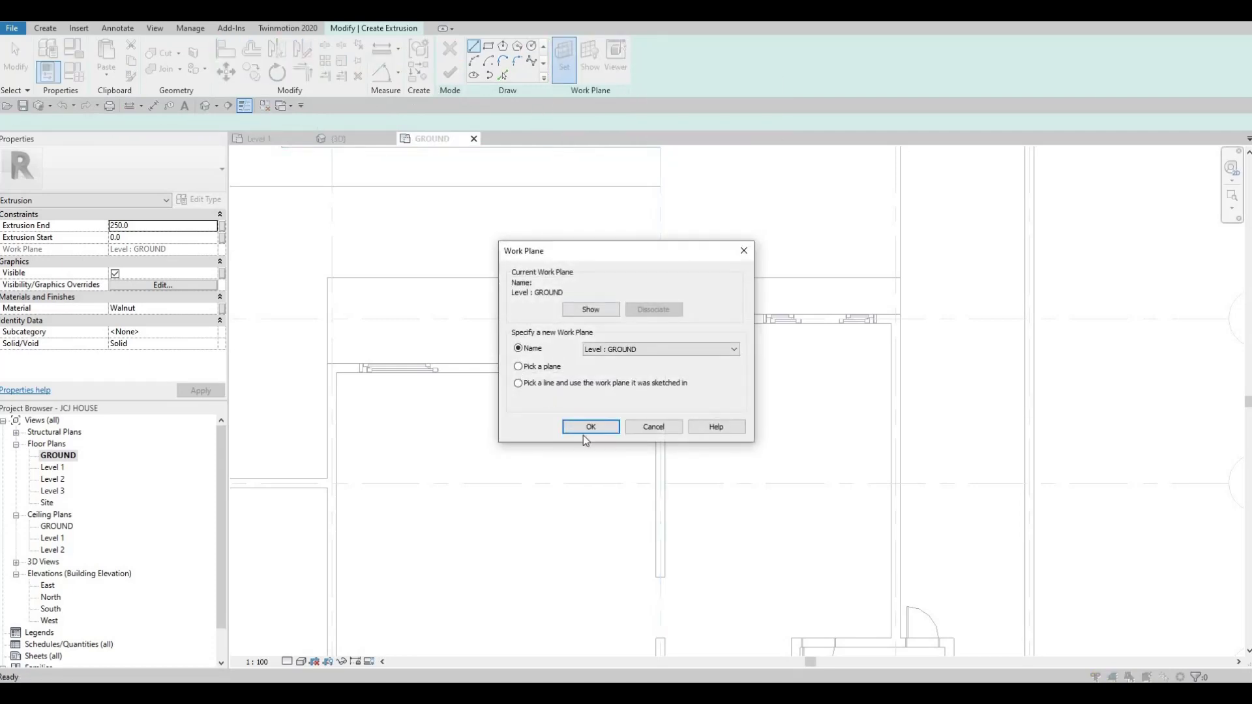
{"action": "key", "text": "Return"}
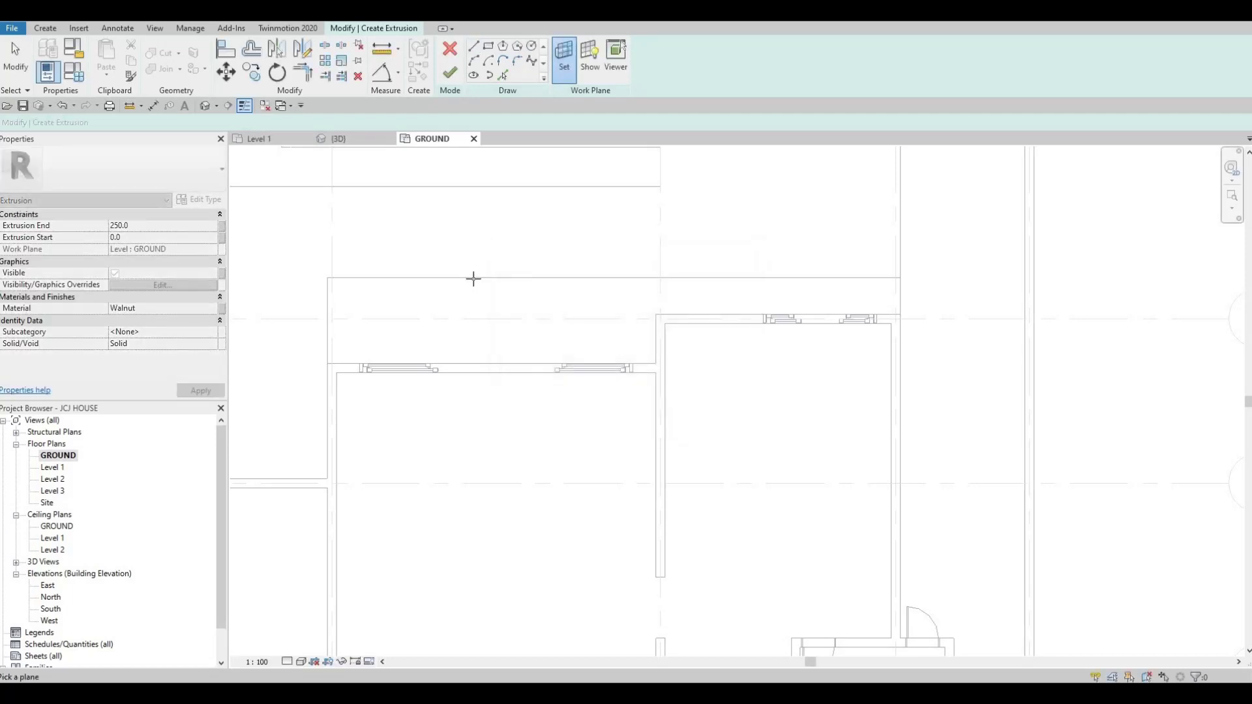
{"action": "left_click", "coordinate": [446, 292]}
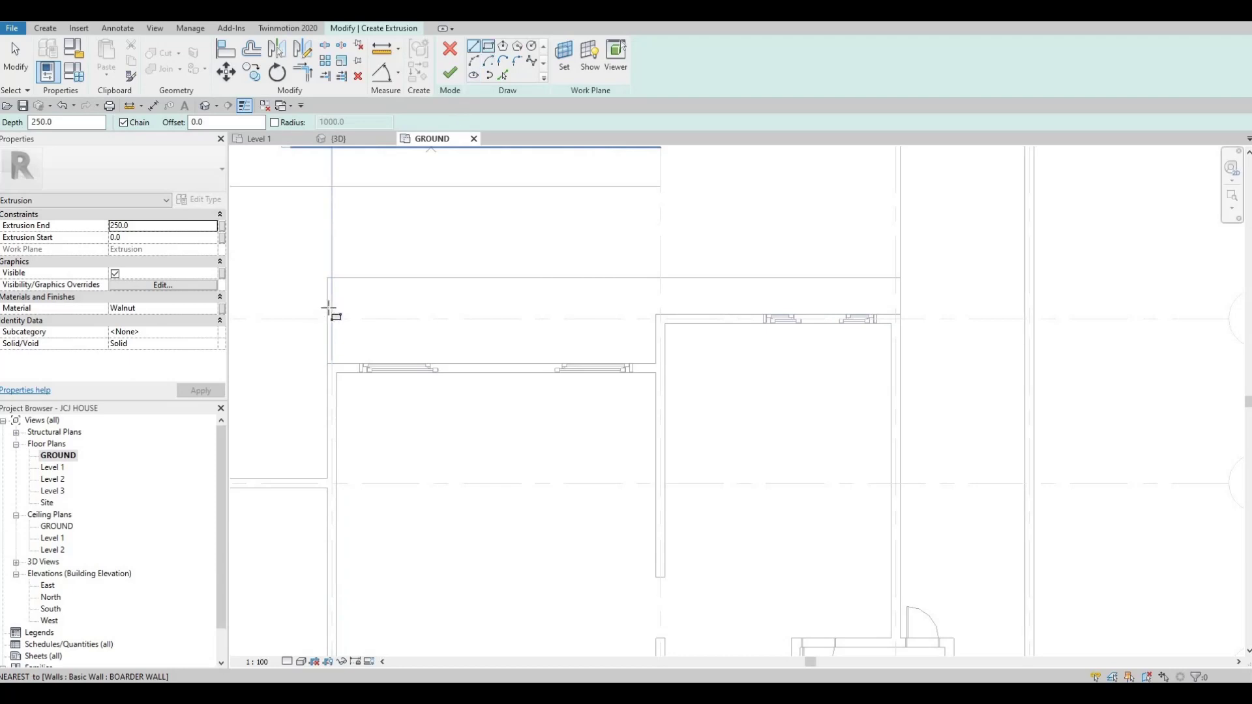
Step: Sketch two rectangles against the windowed walls on either side of grid 3, the narrower about 205 mm deep, with aligned outer edges
{"action": "key", "text": "p"}
{"action": "key", "text": "l"}
{"action": "left_click", "coordinate": [651, 373]}
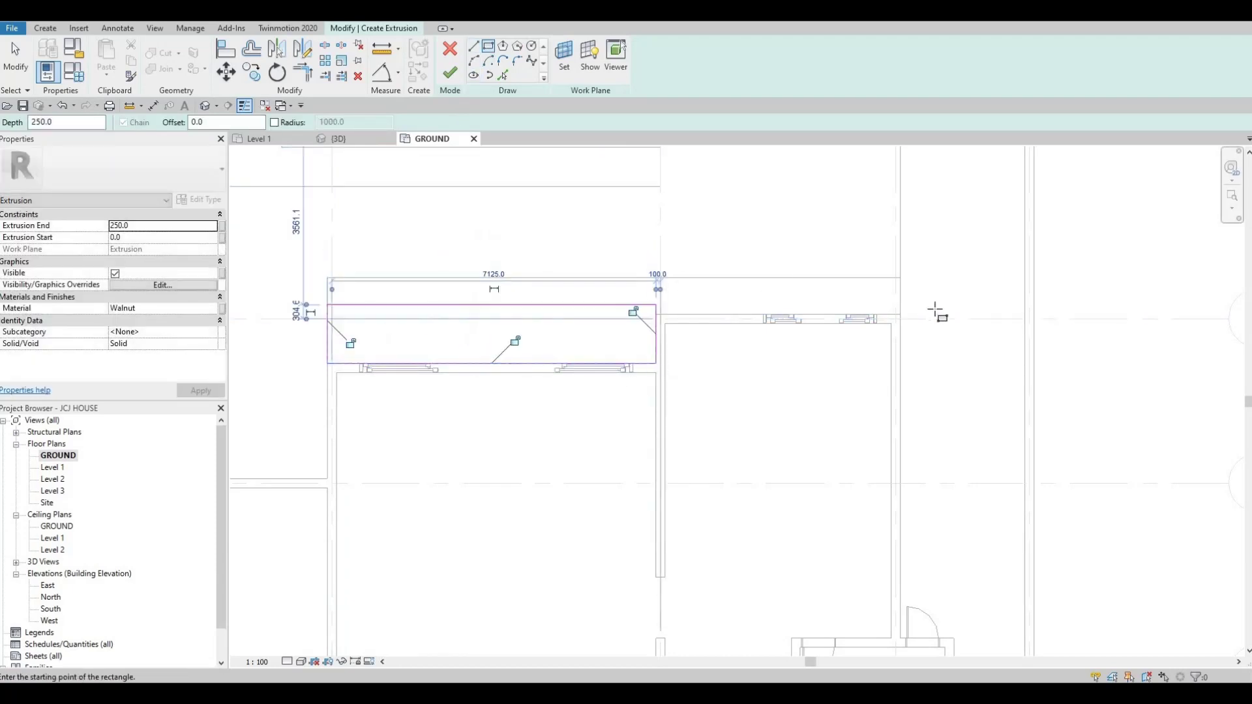
{"action": "key", "text": "Escape"}
{"action": "scroll", "coordinate": [682, 282], "scroll_direction": "up", "scroll_amount": 2}
{"action": "left_click", "coordinate": [967, 324]}
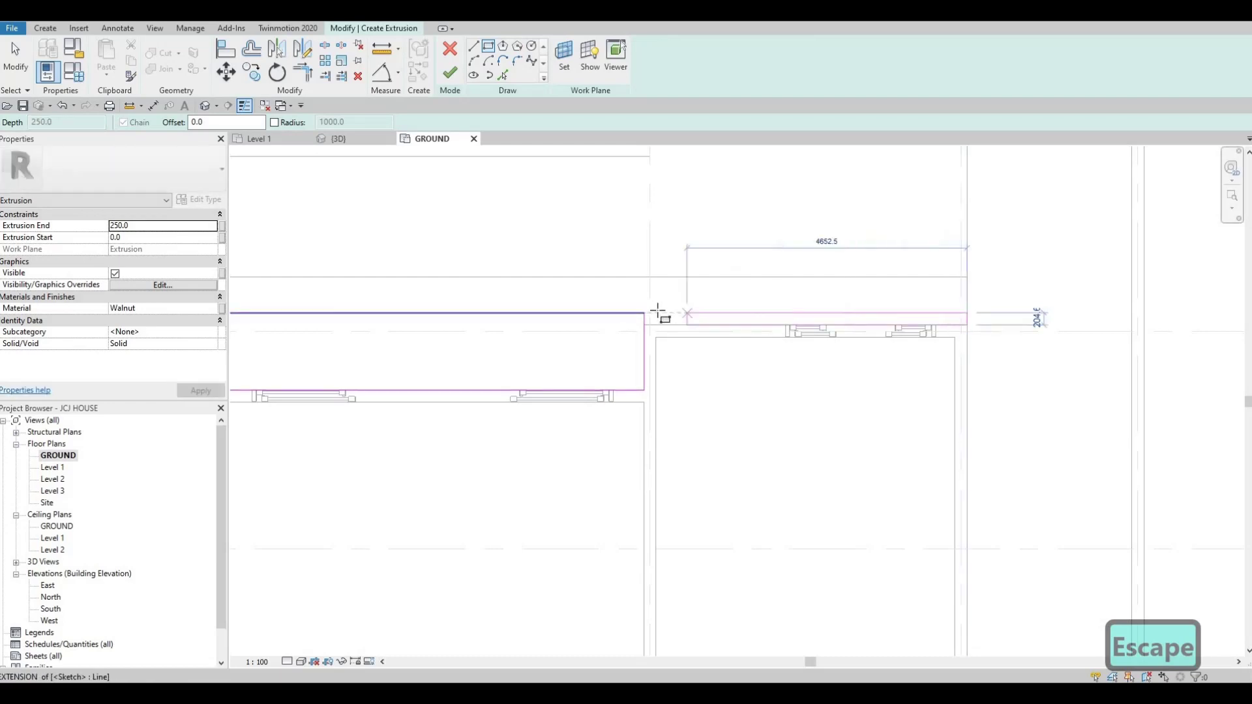
{"action": "left_click", "coordinate": [645, 313]}
{"action": "key", "text": "Escape"}
{"action": "key", "text": "Escape"}
{"action": "key", "text": "Escape"}
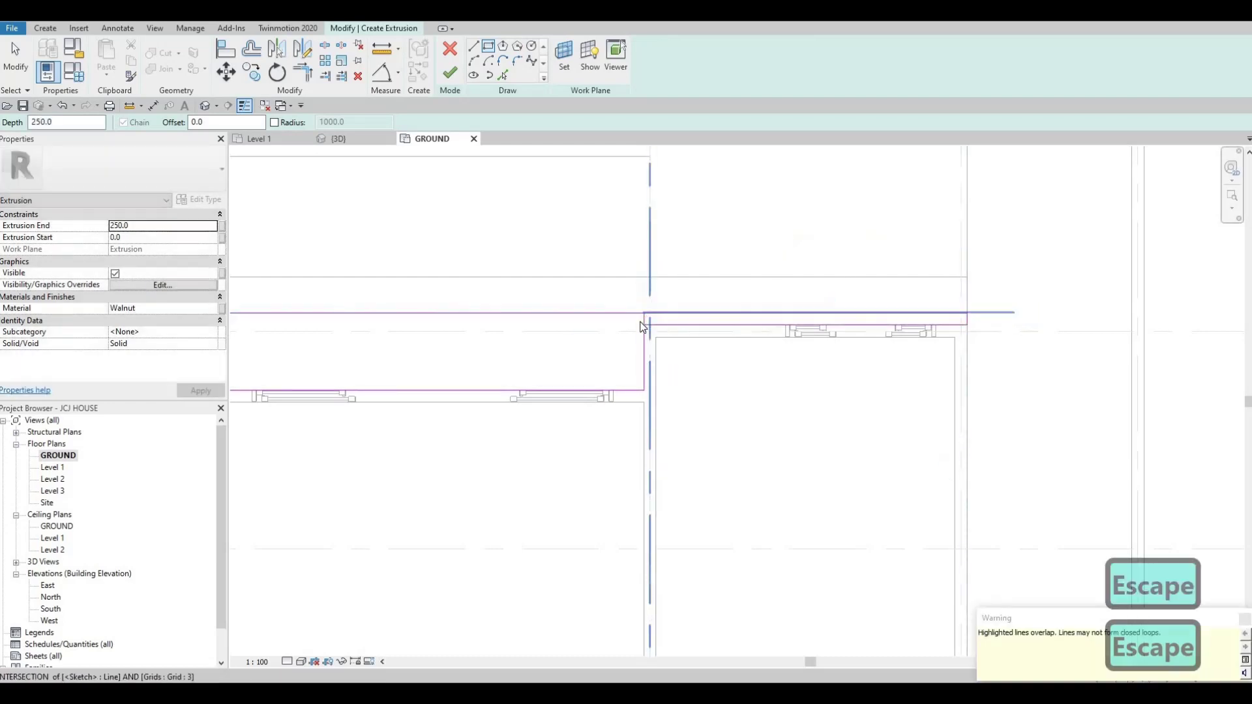
Step: Merge the two rectangles into one outline by deleting the overlap and trimming, and finish the second extrusion and the in-place model
{"action": "scroll", "coordinate": [645, 319], "scroll_direction": "up", "scroll_amount": 2}
{"action": "left_click", "coordinate": [641, 325]}
{"action": "key", "text": "Delete"}
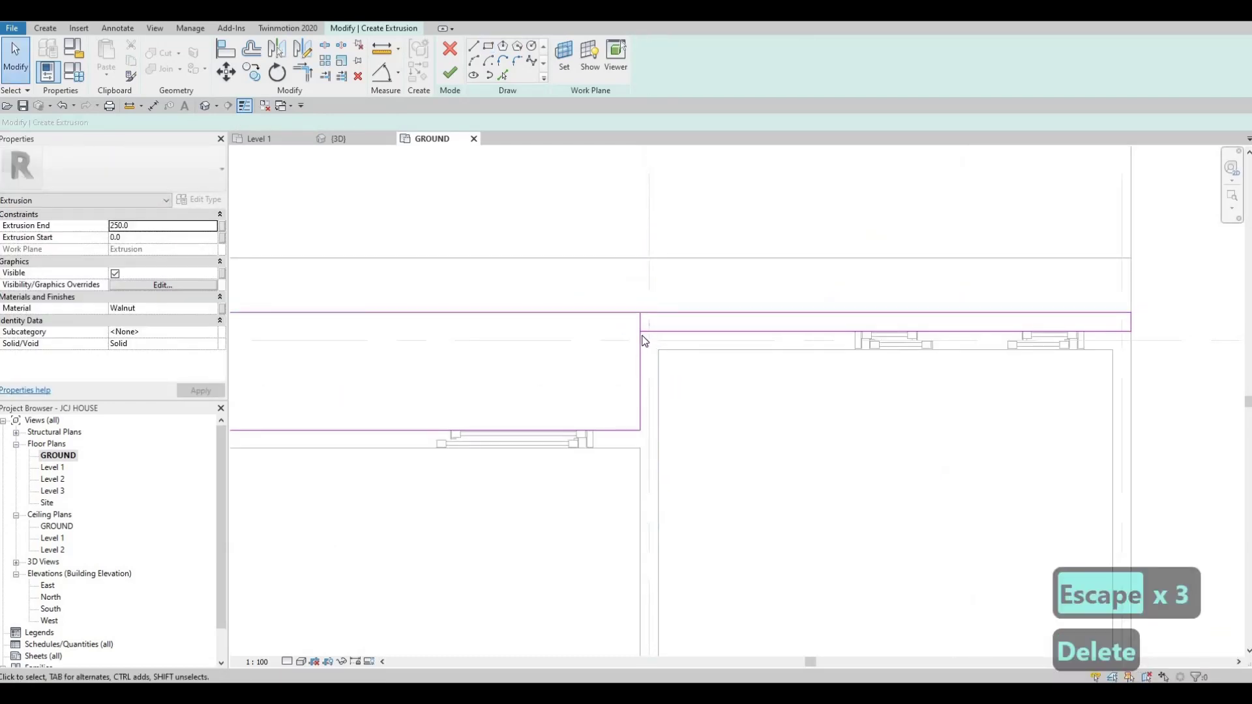
{"action": "key", "text": "t"}
{"action": "key", "text": "r"}
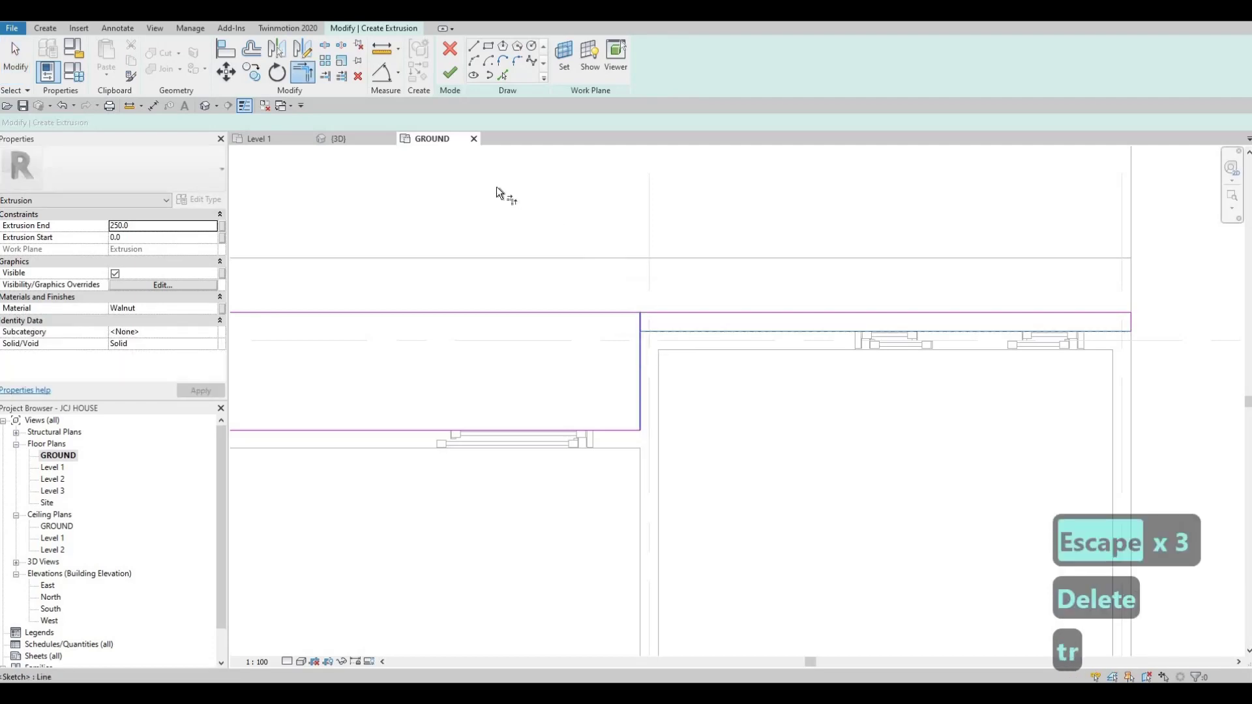
{"action": "left_click", "coordinate": [450, 72]}
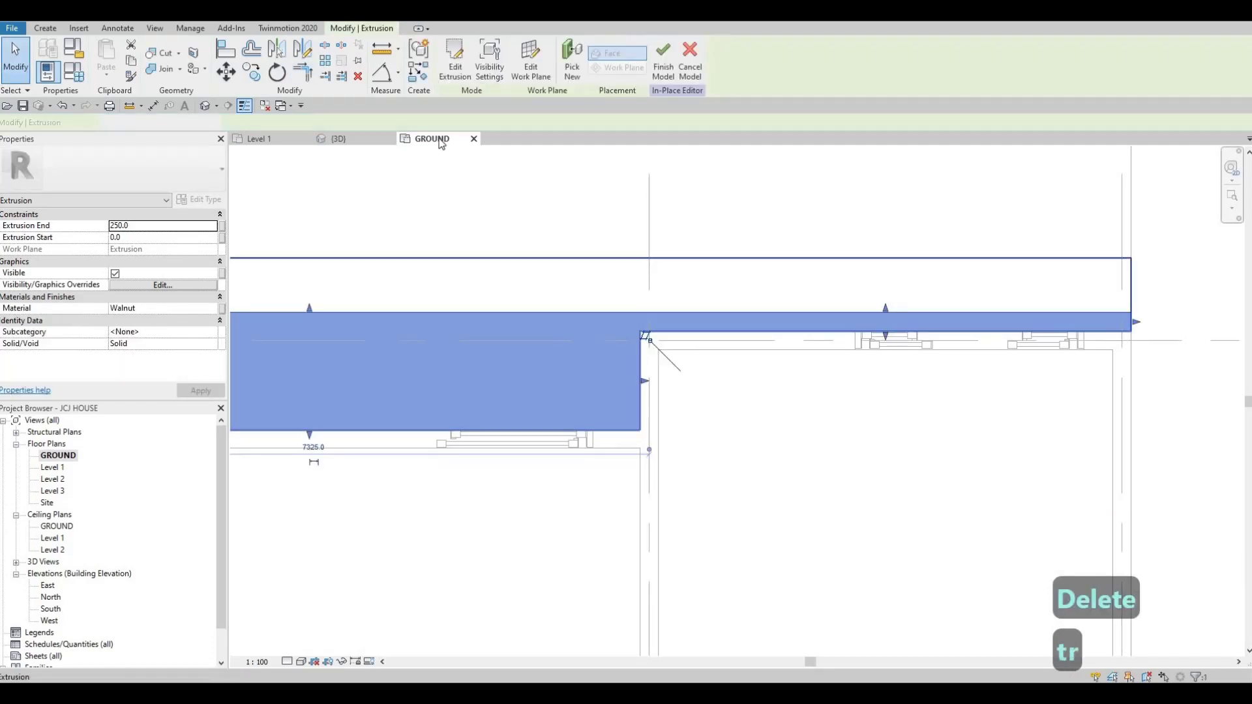
{"action": "key", "text": "Escape"}
{"action": "key", "text": "Escape"}
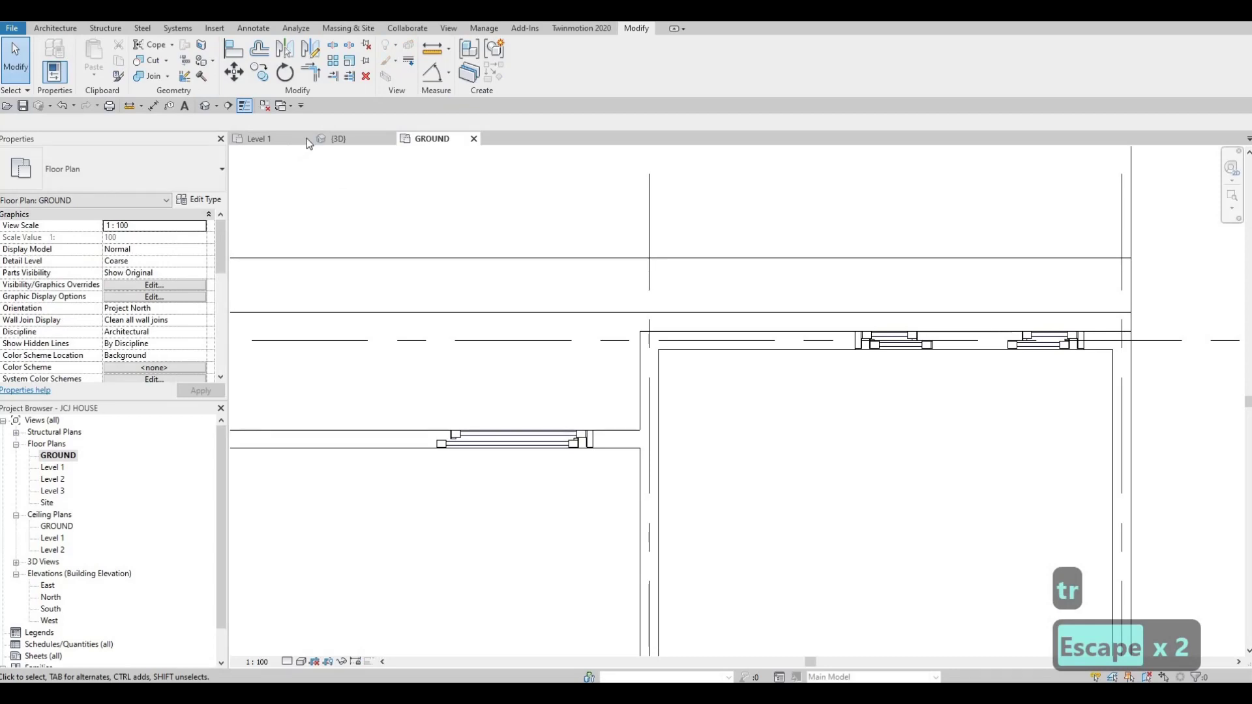
Step: Examine the two stacked extrusions along the rear walls in 3D from several angles
{"action": "left_click", "coordinate": [329, 139]}
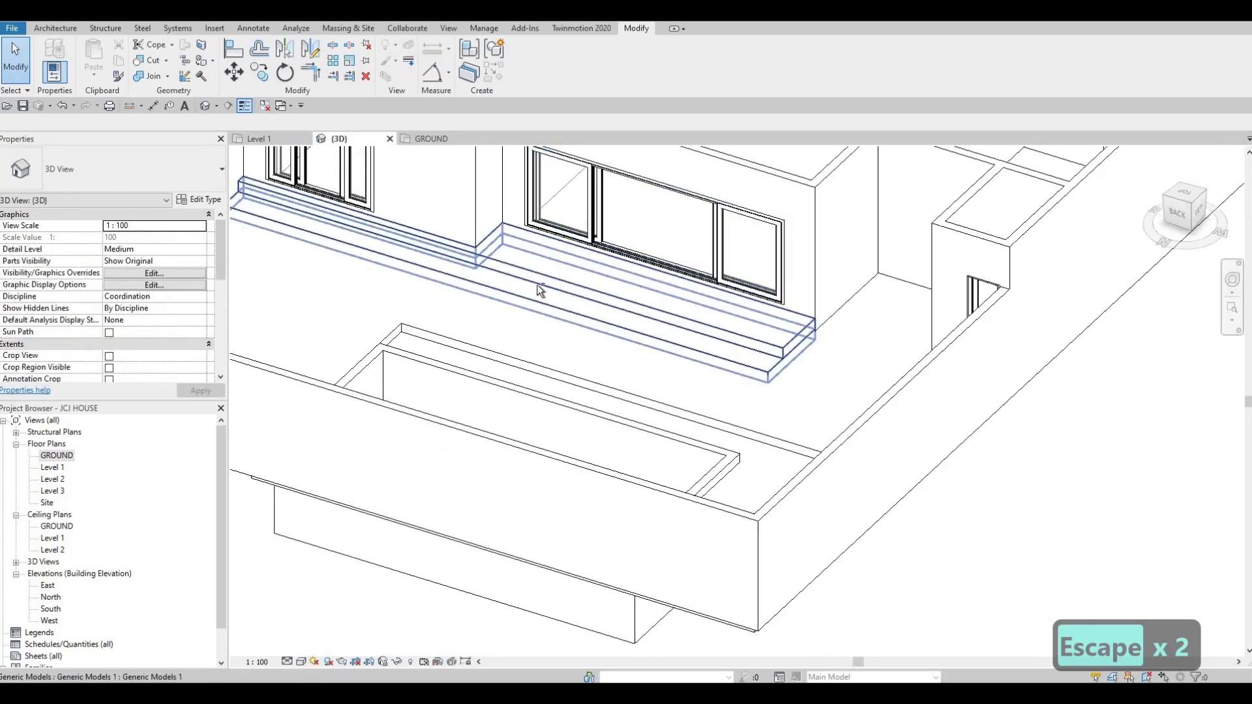
{"action": "middle_click_drag", "start_coordinate": [497, 274], "coordinate": [473, 305], "text": "shift"}
{"action": "middle_click_drag", "start_coordinate": [477, 172], "coordinate": [482, 196]}
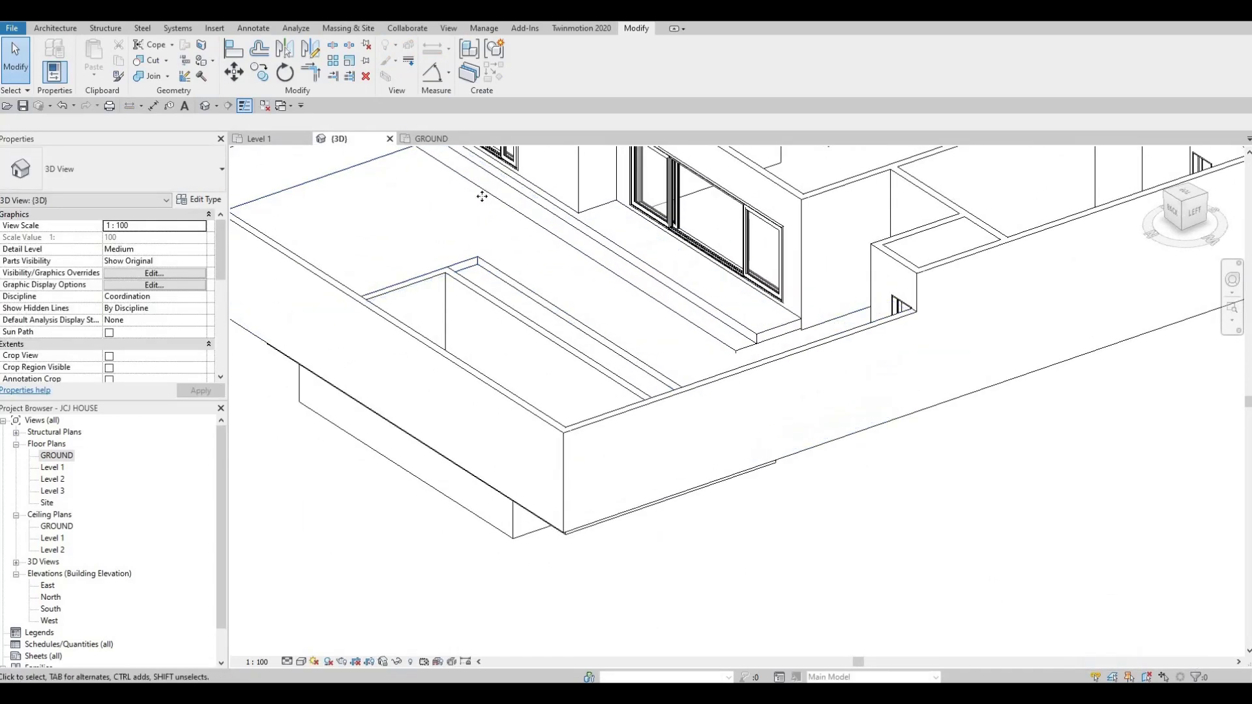
{"action": "left_click", "coordinate": [534, 271]}
{"action": "middle_click_drag", "start_coordinate": [534, 272], "coordinate": [476, 324], "text": "shift"}
{"action": "scroll", "coordinate": [476, 324], "scroll_direction": "up", "scroll_amount": 5}
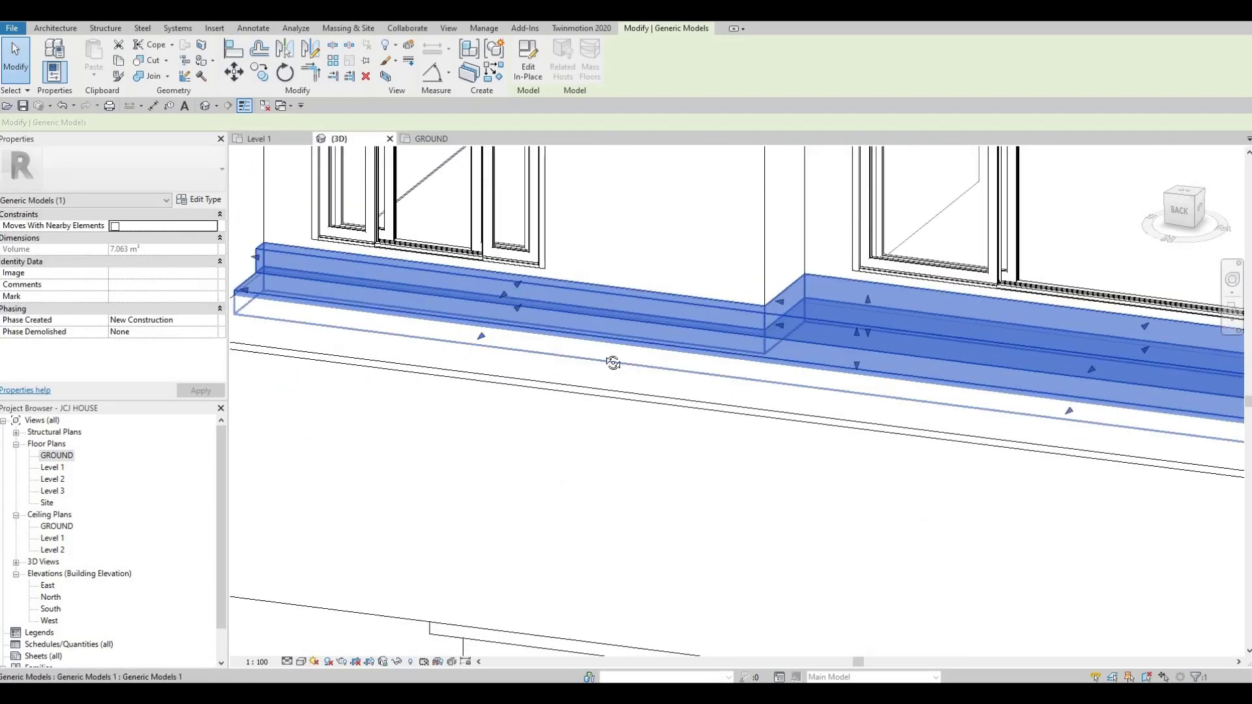
{"action": "scroll", "coordinate": [613, 364], "scroll_direction": "down", "scroll_amount": 5}
{"action": "middle_click_drag", "start_coordinate": [613, 363], "coordinate": [737, 351], "text": "shift"}
{"action": "scroll", "coordinate": [737, 351], "scroll_direction": "up", "scroll_amount": 5}
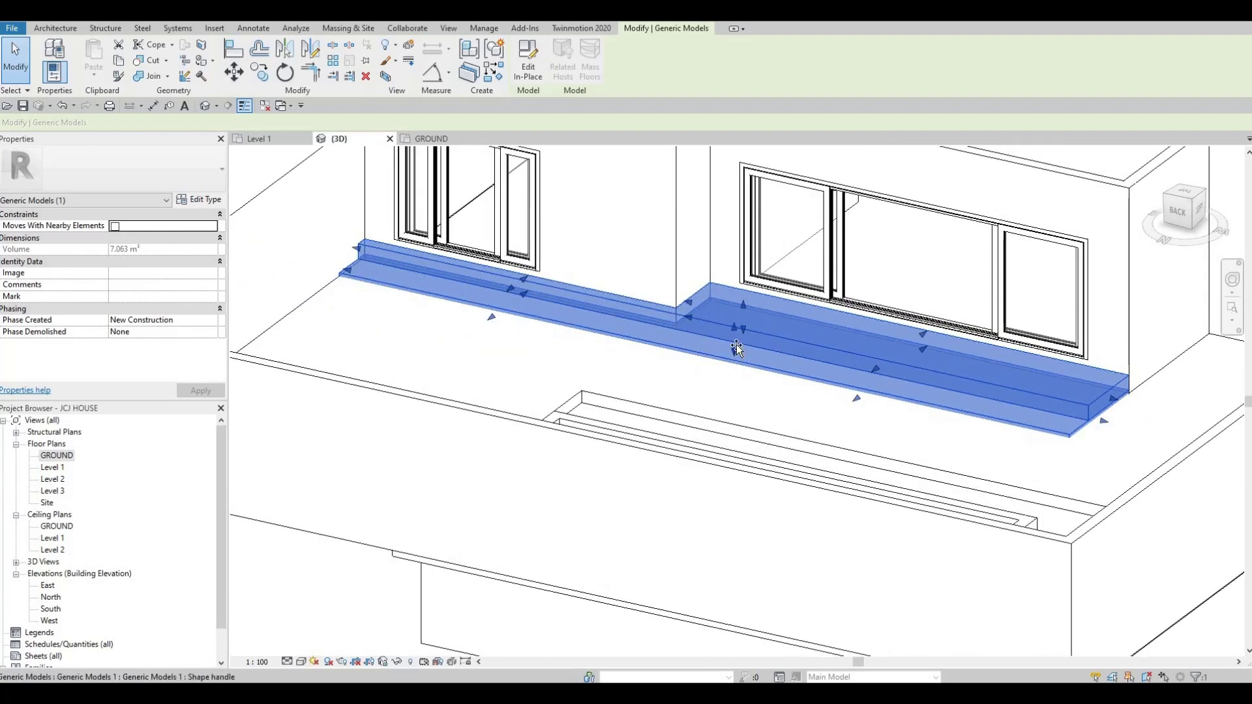
Step: Stretch the lower extrusion's height in 3D to make the bottom step thicker
{"action": "left_click_drag", "start_coordinate": [735, 338], "coordinate": [510, 294]}
{"action": "left_click_drag", "start_coordinate": [735, 322], "coordinate": [769, 352]}
{"action": "key", "text": "Escape"}
{"action": "middle_click_drag", "start_coordinate": [922, 321], "coordinate": [721, 307], "text": "shift"}
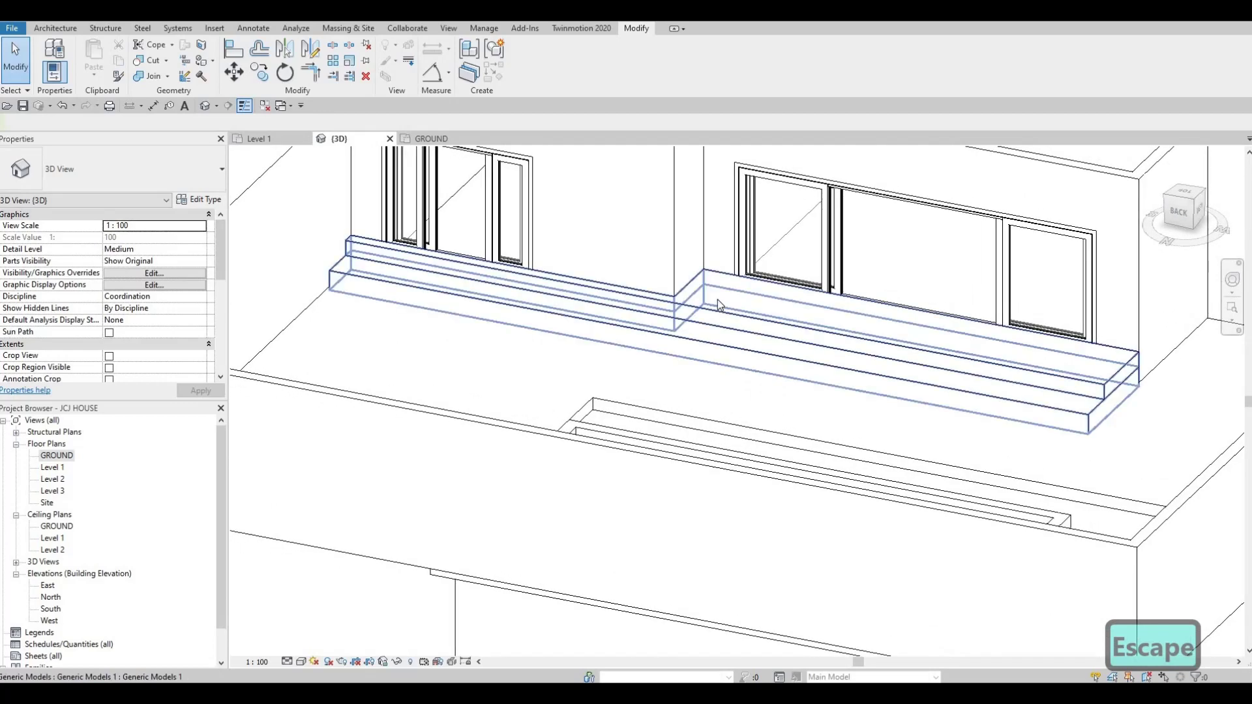
Step: Reduce the upper extrusion's thickness in 3D to make the top step thinner below the windows
{"action": "left_click", "coordinate": [719, 303]}
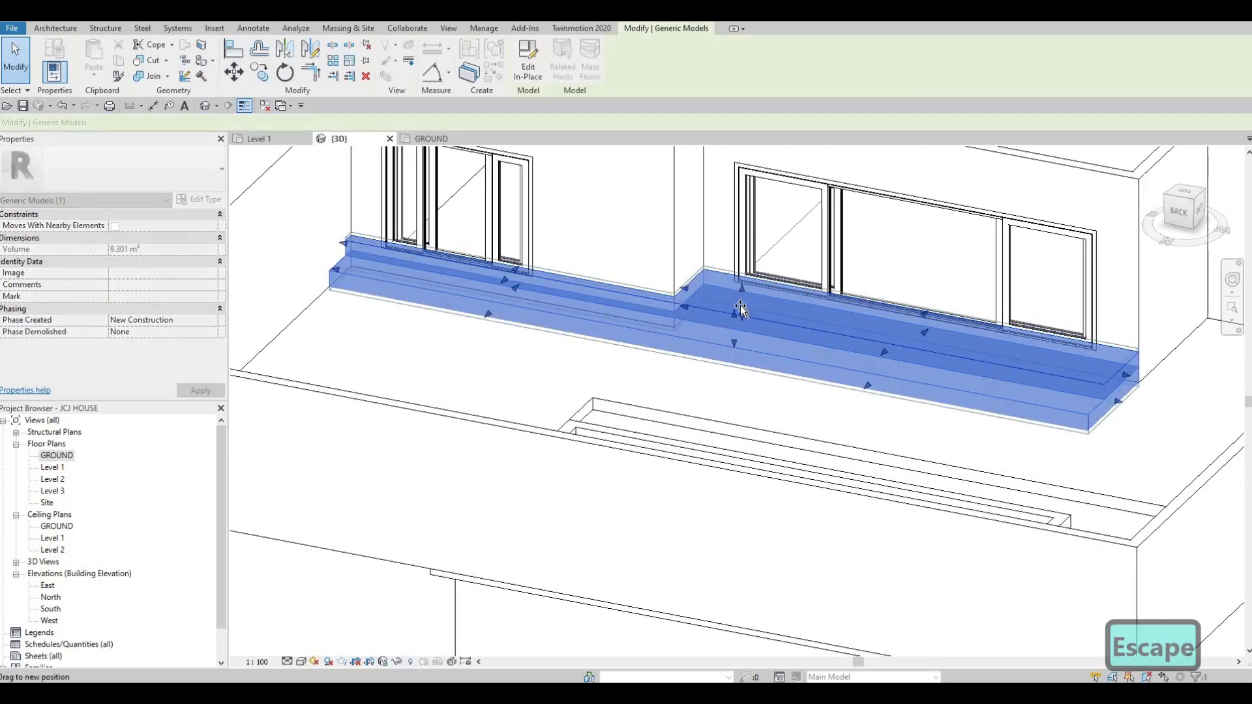
{"action": "left_click_drag", "start_coordinate": [741, 308], "coordinate": [741, 310]}
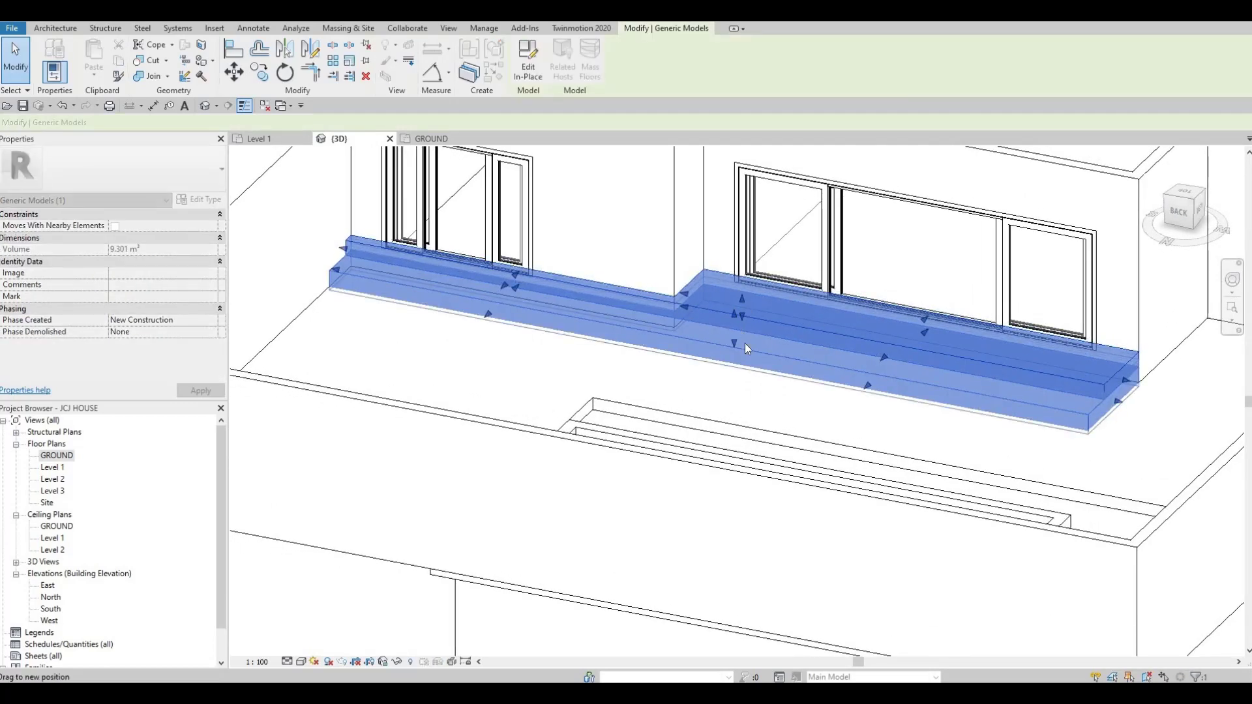
{"action": "key", "text": "Escape"}
{"action": "key", "text": "Escape"}
{"action": "middle_click_drag", "start_coordinate": [727, 336], "coordinate": [711, 347], "text": "shift"}
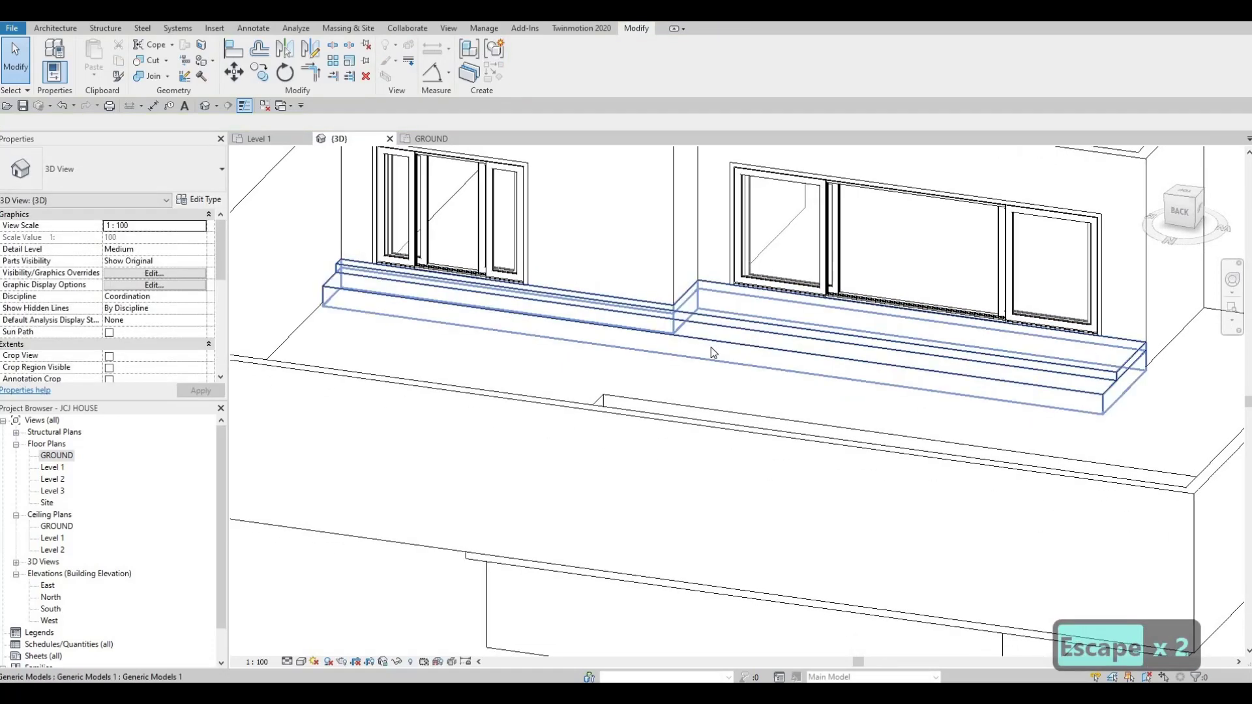
Step: Stretch the outer edges of both steps toward the pool to widen the in-place model
{"action": "left_click", "coordinate": [694, 342]}
{"action": "scroll", "coordinate": [528, 370], "scroll_direction": "up", "scroll_amount": 2}
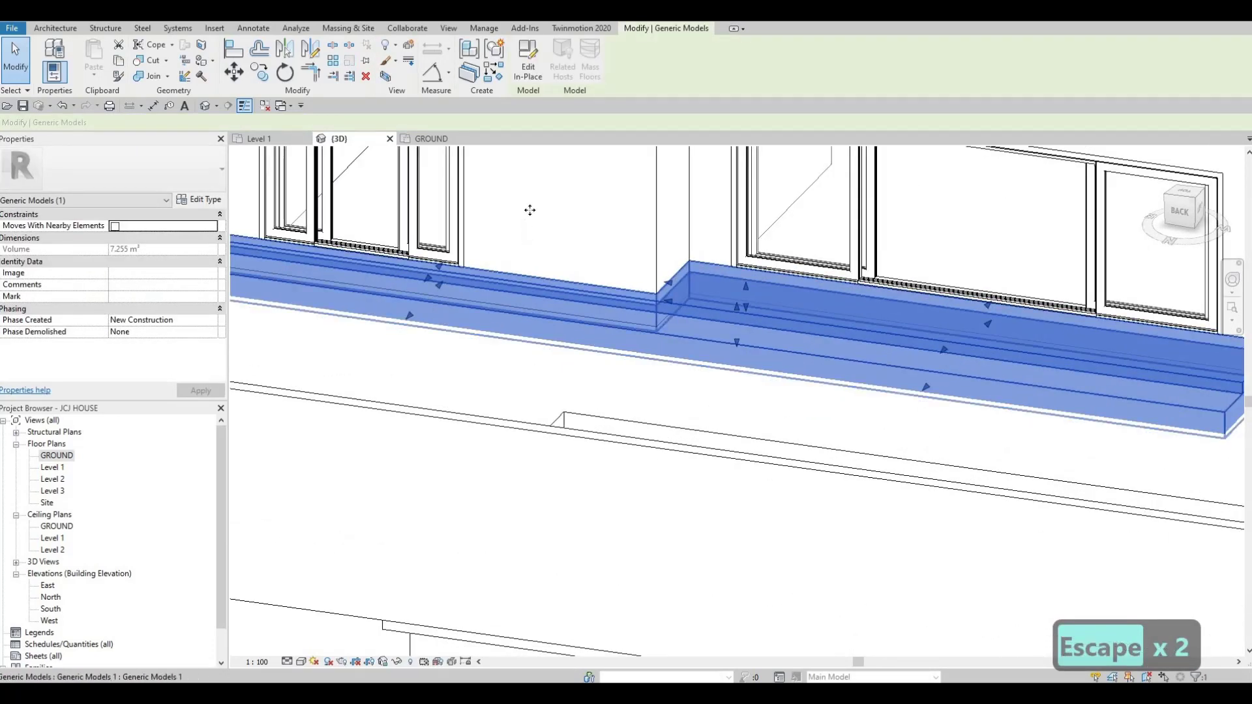
{"action": "middle_click_drag", "start_coordinate": [528, 209], "coordinate": [564, 198], "text": "shift"}
{"action": "left_click_drag", "start_coordinate": [561, 194], "coordinate": [557, 196]}
{"action": "left_click_drag", "start_coordinate": [601, 244], "coordinate": [604, 246]}
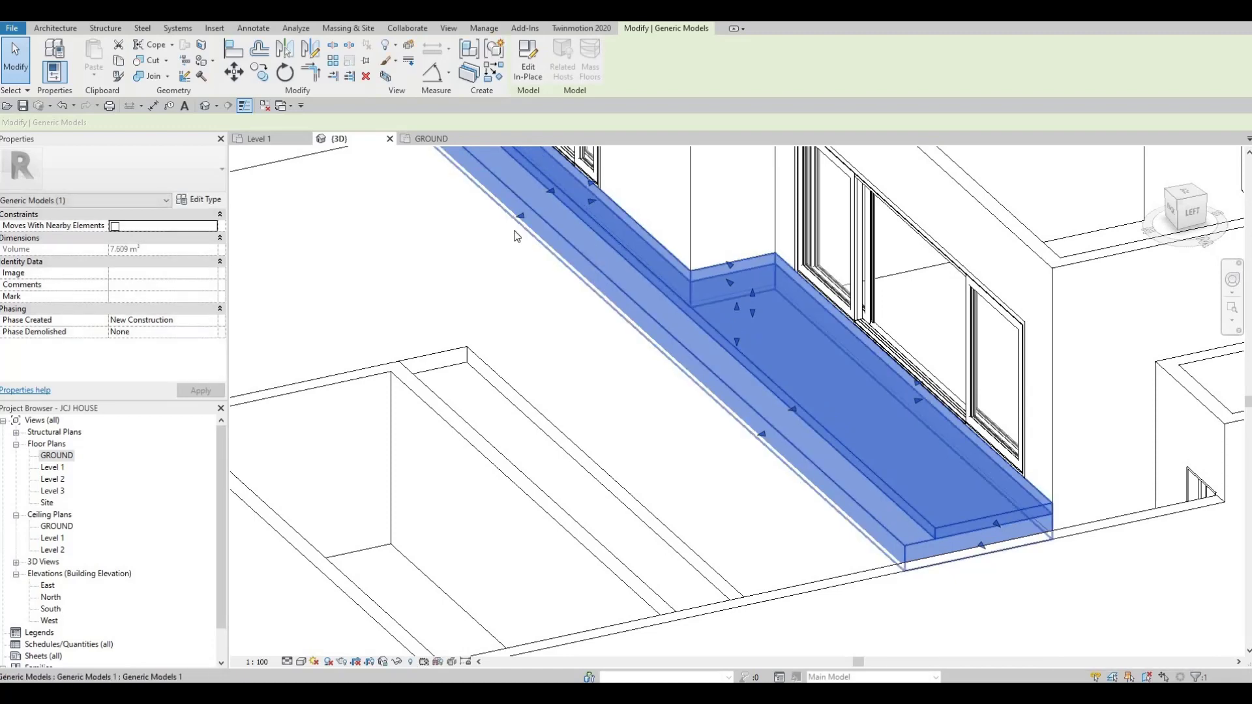
{"action": "left_click_drag", "start_coordinate": [506, 223], "coordinate": [537, 198]}
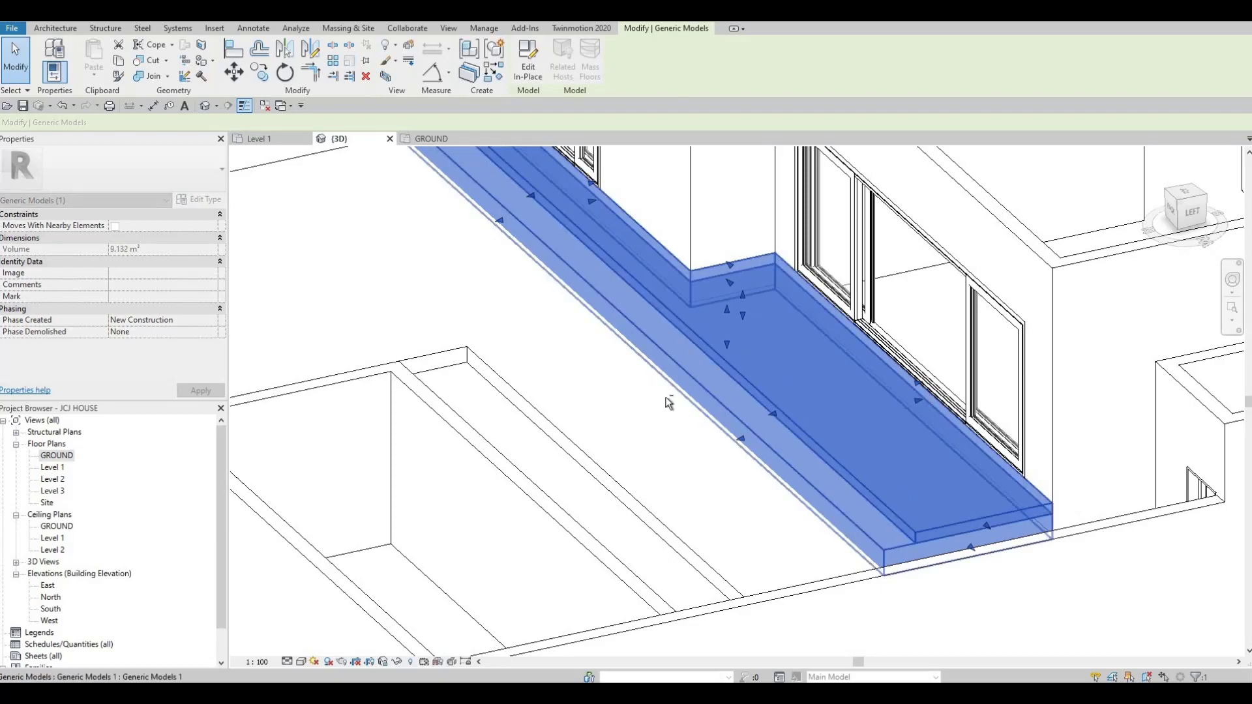
Step: Examine how the widened steps meet the floor and boundary wall from the side in 3D
{"action": "key", "text": "Escape"}
{"action": "scroll", "coordinate": [783, 365], "scroll_direction": "down", "scroll_amount": 2}
{"action": "middle_click_drag", "start_coordinate": [802, 358], "coordinate": [775, 387], "text": "shift"}
{"action": "middle_click_drag", "start_coordinate": [897, 310], "coordinate": [890, 287], "text": "shift"}
{"action": "scroll", "coordinate": [892, 291], "scroll_direction": "down", "scroll_amount": 2}
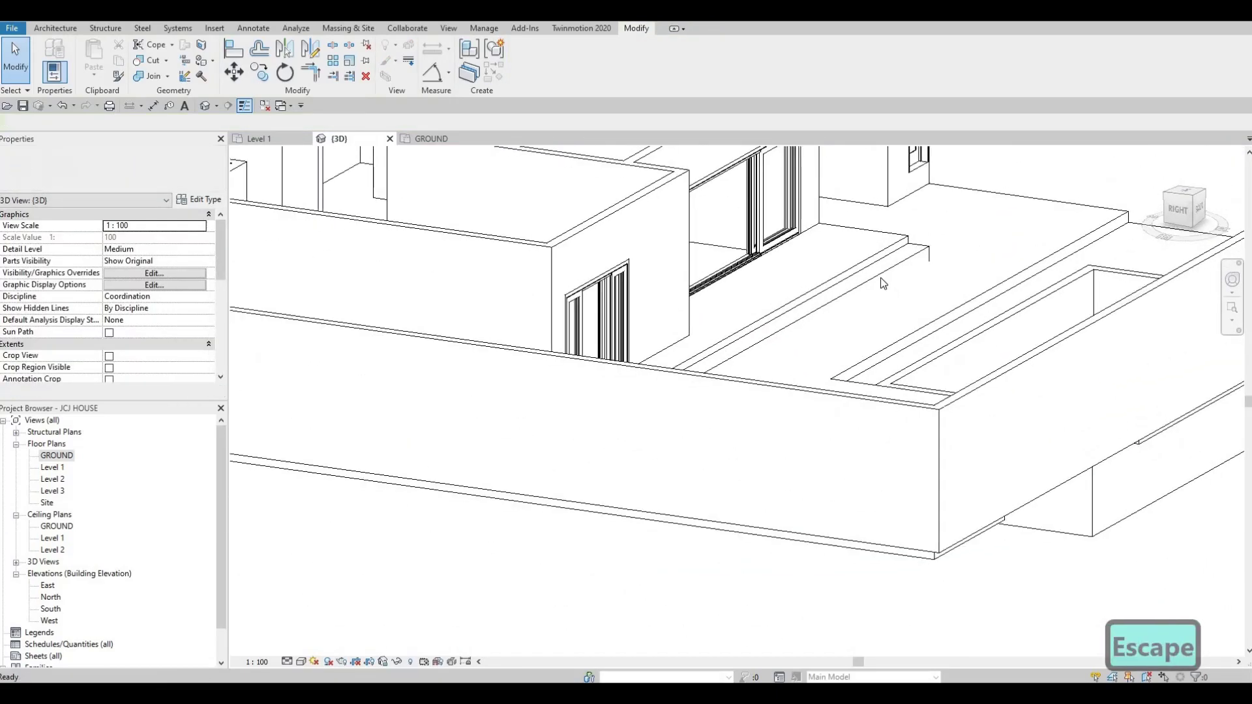
{"action": "left_click", "coordinate": [665, 359]}
{"action": "scroll", "coordinate": [646, 365], "scroll_direction": "up", "scroll_amount": 3}
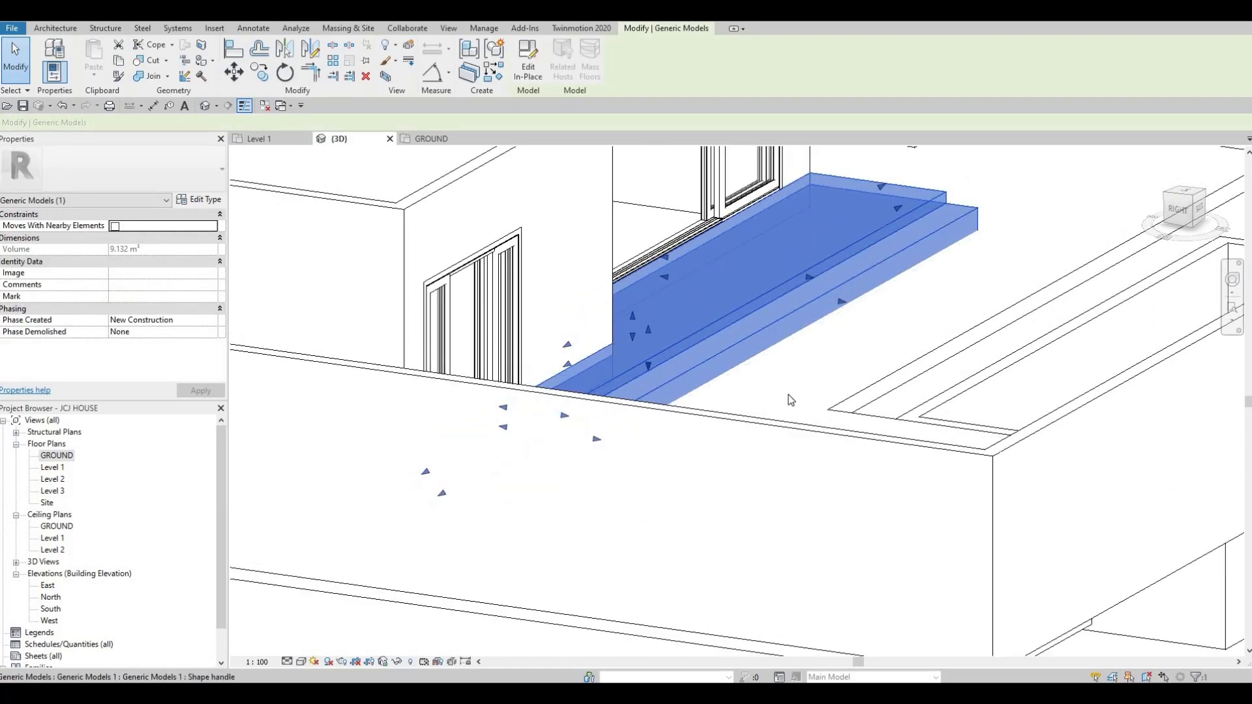
{"action": "key", "text": "Escape"}
{"action": "key", "text": "Escape"}
{"action": "scroll", "coordinate": [776, 419], "scroll_direction": "down", "scroll_amount": 2}
Step: Align the underside of the in-place bottom step with the top face of the surrounding floor in 3D
{"action": "key", "text": "a"}
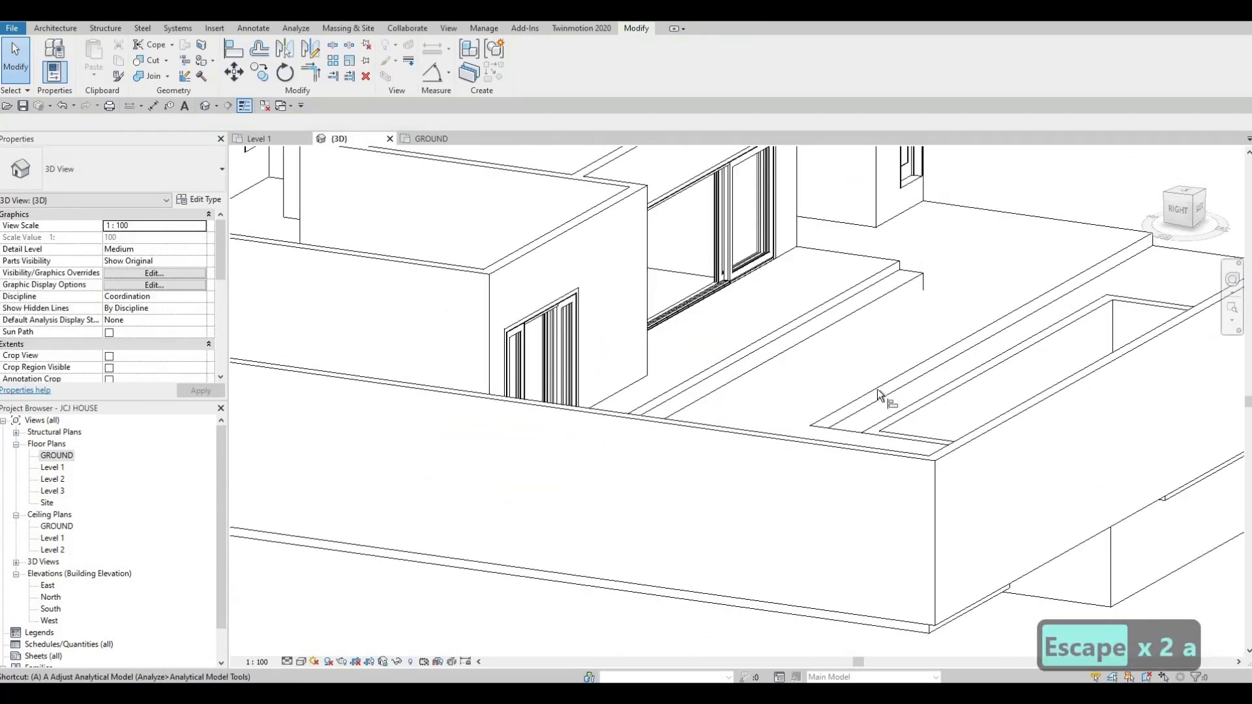
{"action": "key", "text": "l"}
{"action": "left_click", "coordinate": [840, 391]}
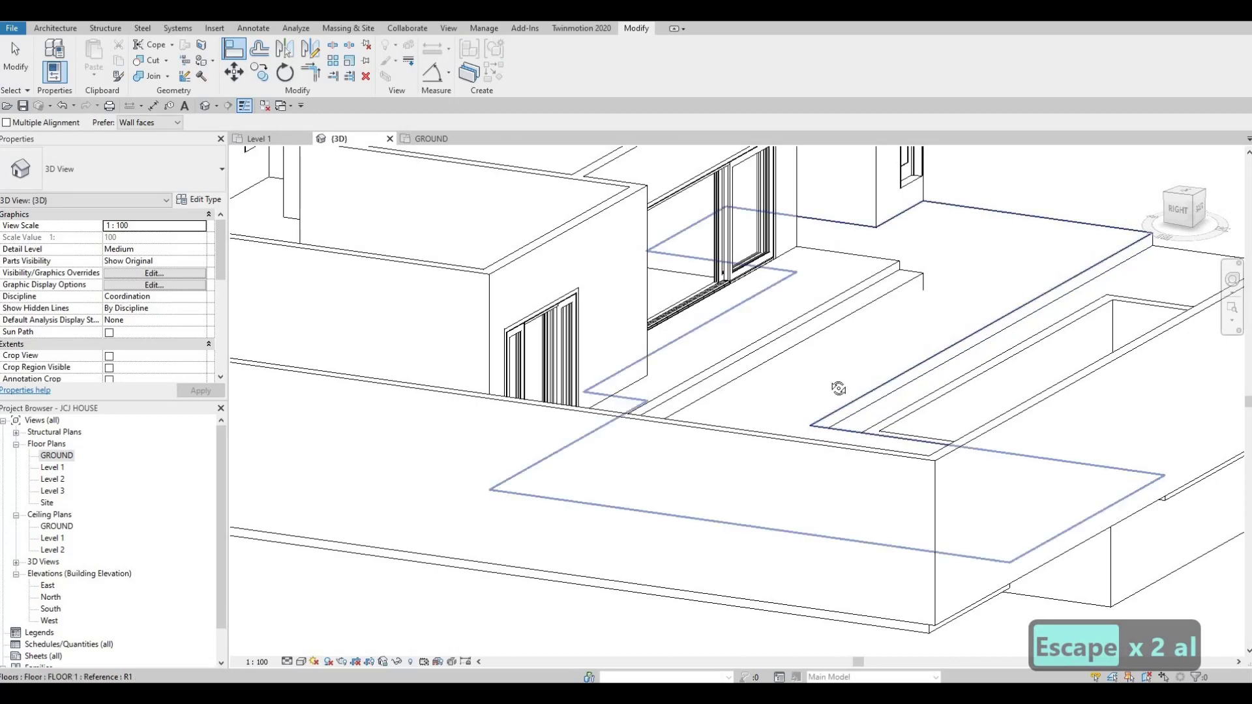
{"action": "middle_click_drag", "start_coordinate": [813, 245], "coordinate": [698, 345], "text": "shift"}
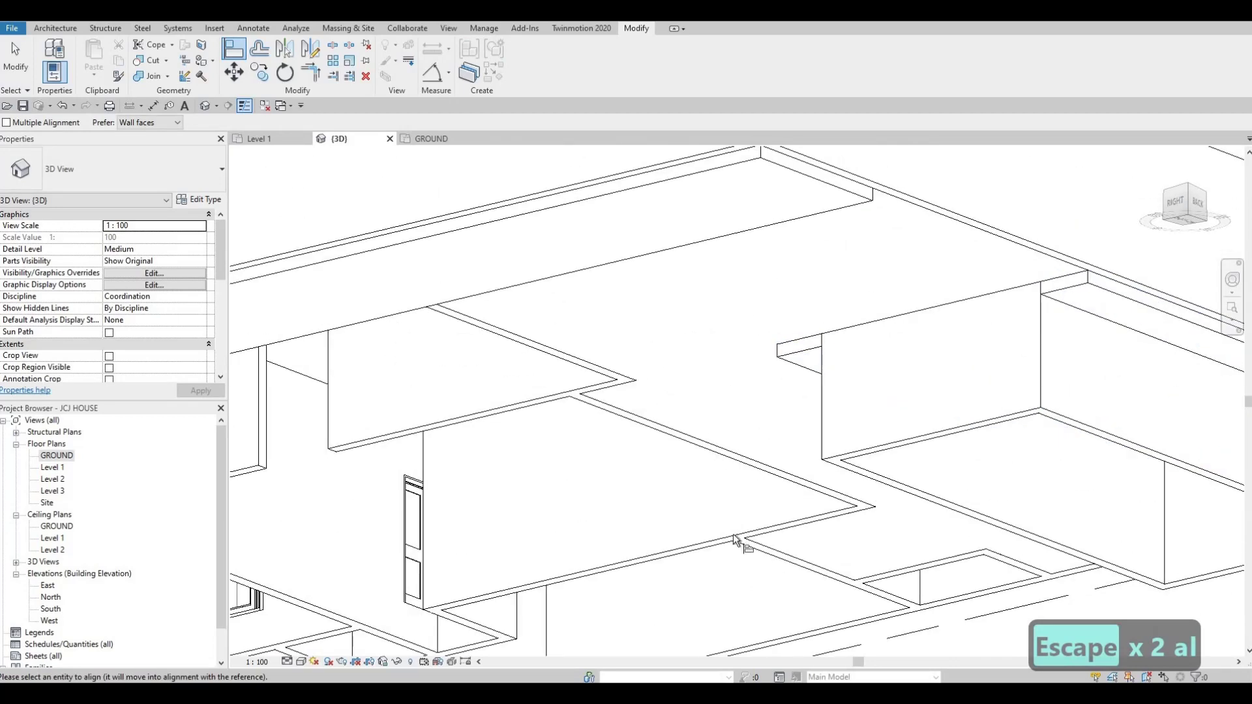
{"action": "middle_click_drag", "start_coordinate": [734, 538], "coordinate": [764, 361], "text": "shift"}
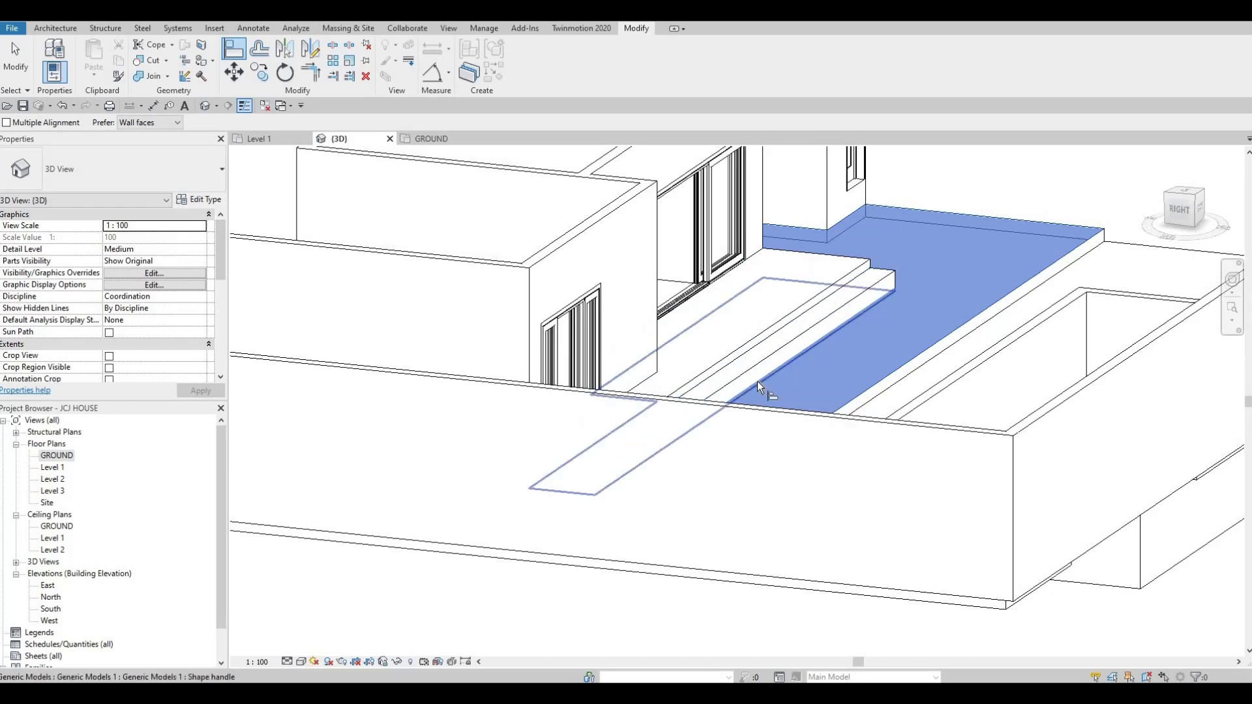
{"action": "key", "text": "Escape"}
{"action": "key", "text": "Escape"}
{"action": "middle_click_drag", "start_coordinate": [744, 425], "coordinate": [796, 400], "text": "shift"}
{"action": "key", "text": "Escape"}
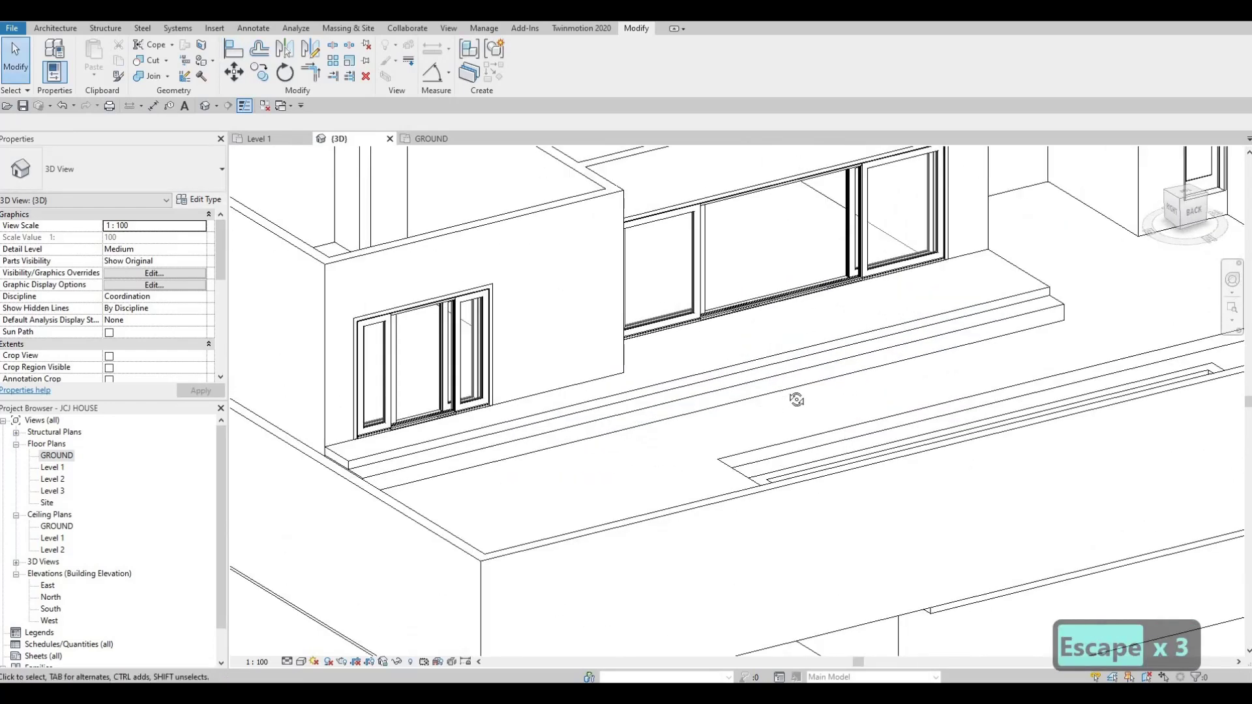
{"action": "key", "text": "Escape"}
Step: Examine the aligned steps from the opposite side of the terrace in 3D
{"action": "middle_click_drag", "start_coordinate": [592, 432], "coordinate": [559, 300], "text": "shift"}
{"action": "scroll", "coordinate": [684, 334], "scroll_direction": "down", "scroll_amount": 2}
{"action": "middle_click_drag", "start_coordinate": [685, 333], "coordinate": [515, 330], "text": "shift"}
{"action": "scroll", "coordinate": [617, 330], "scroll_direction": "up", "scroll_amount": 2}
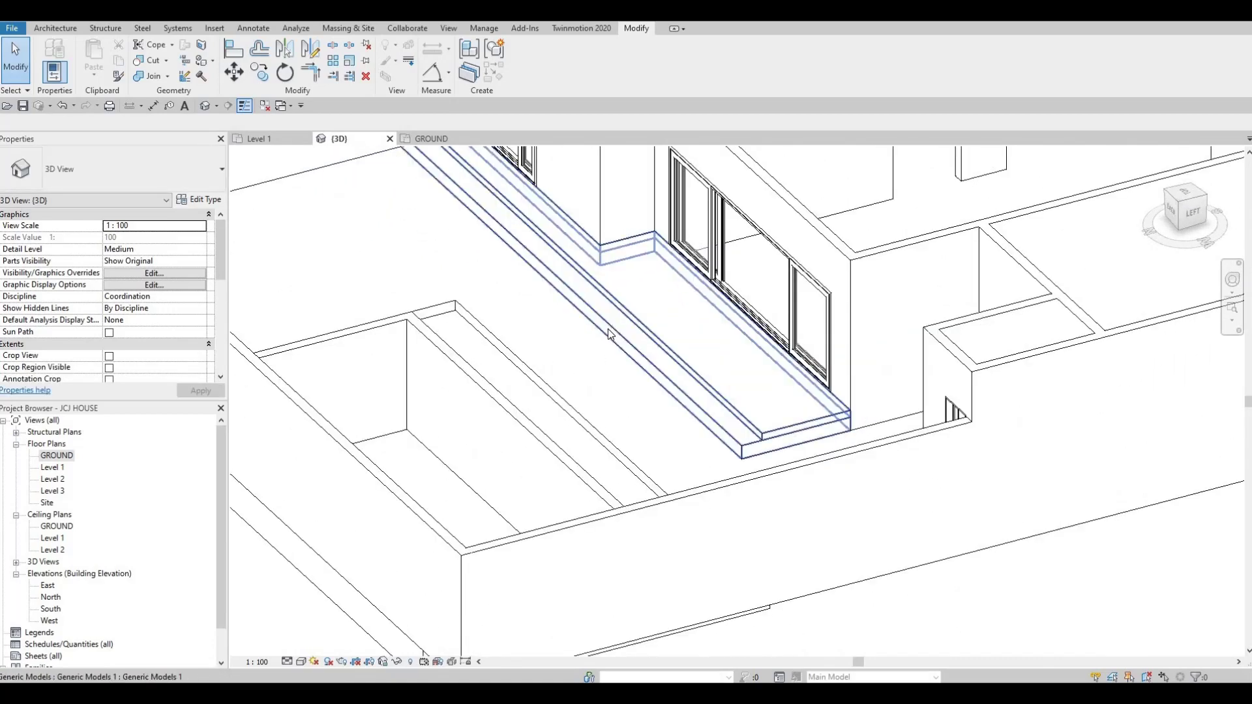
{"action": "key", "text": "Escape"}
{"action": "left_click", "coordinate": [619, 348]}
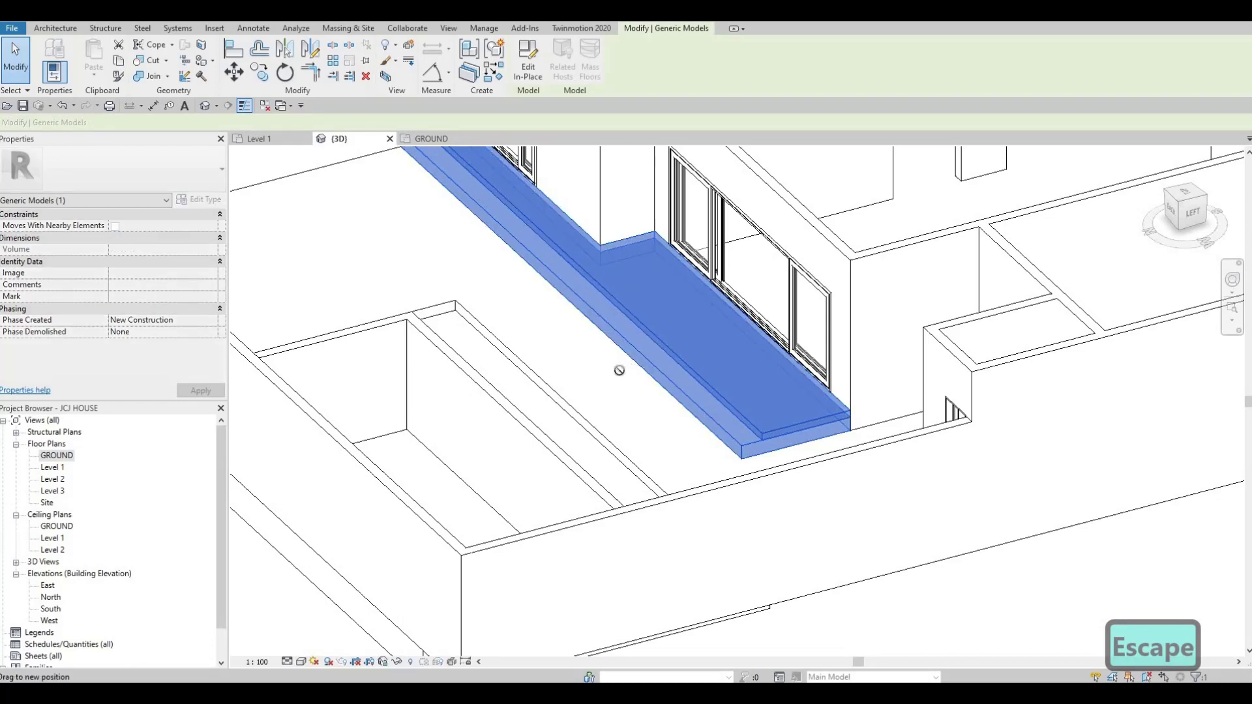
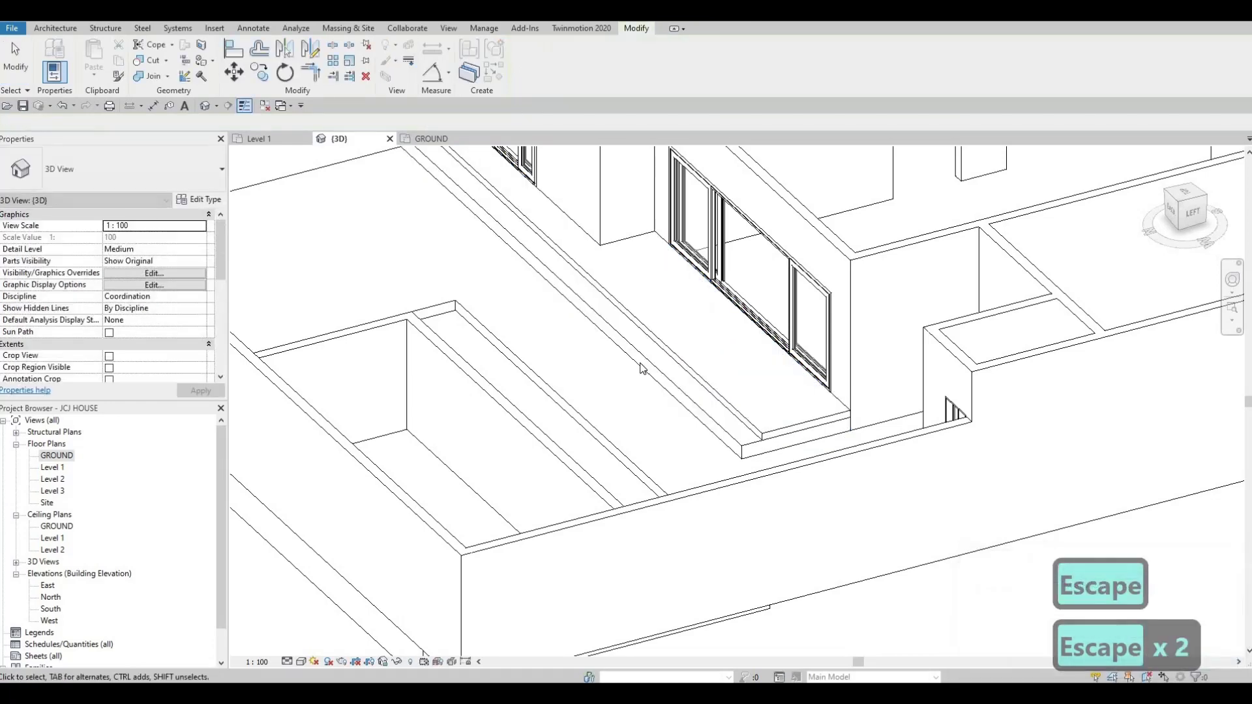
{"action": "left_click", "coordinate": [629, 367]}
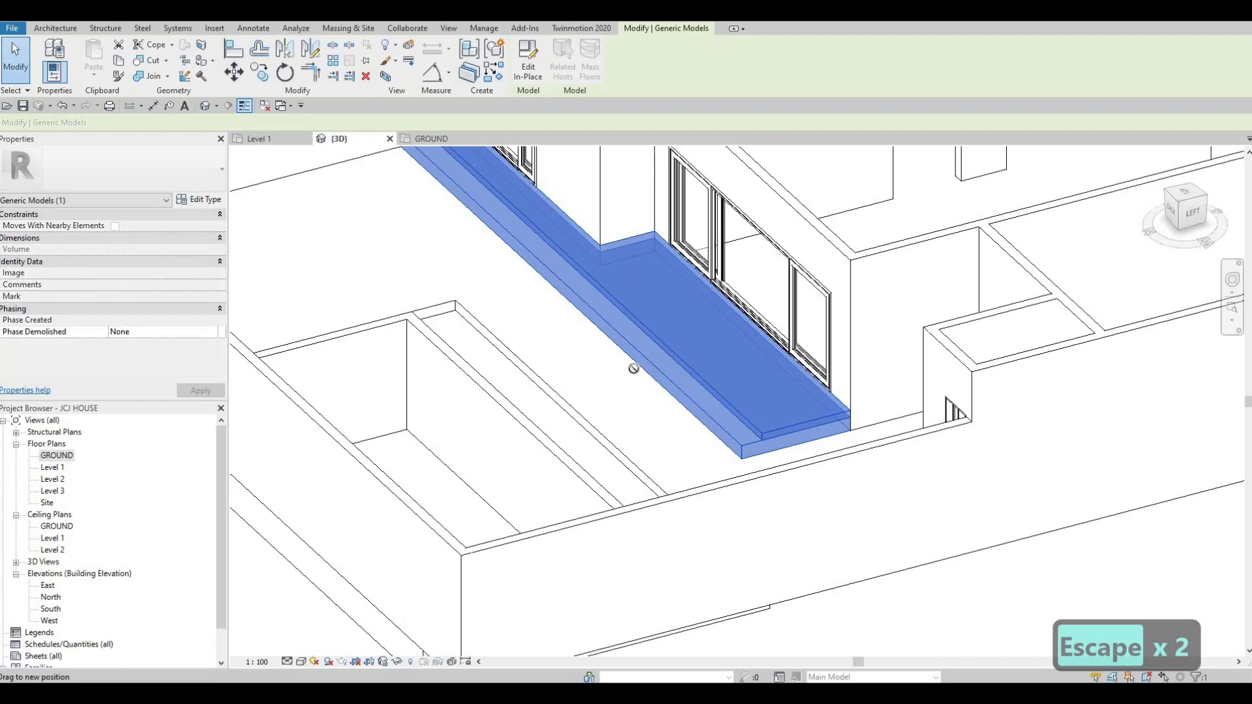
{"action": "key", "text": "Escape"}
{"action": "key", "text": "Escape"}
{"action": "scroll", "coordinate": [646, 365], "scroll_direction": "down", "scroll_amount": 2}
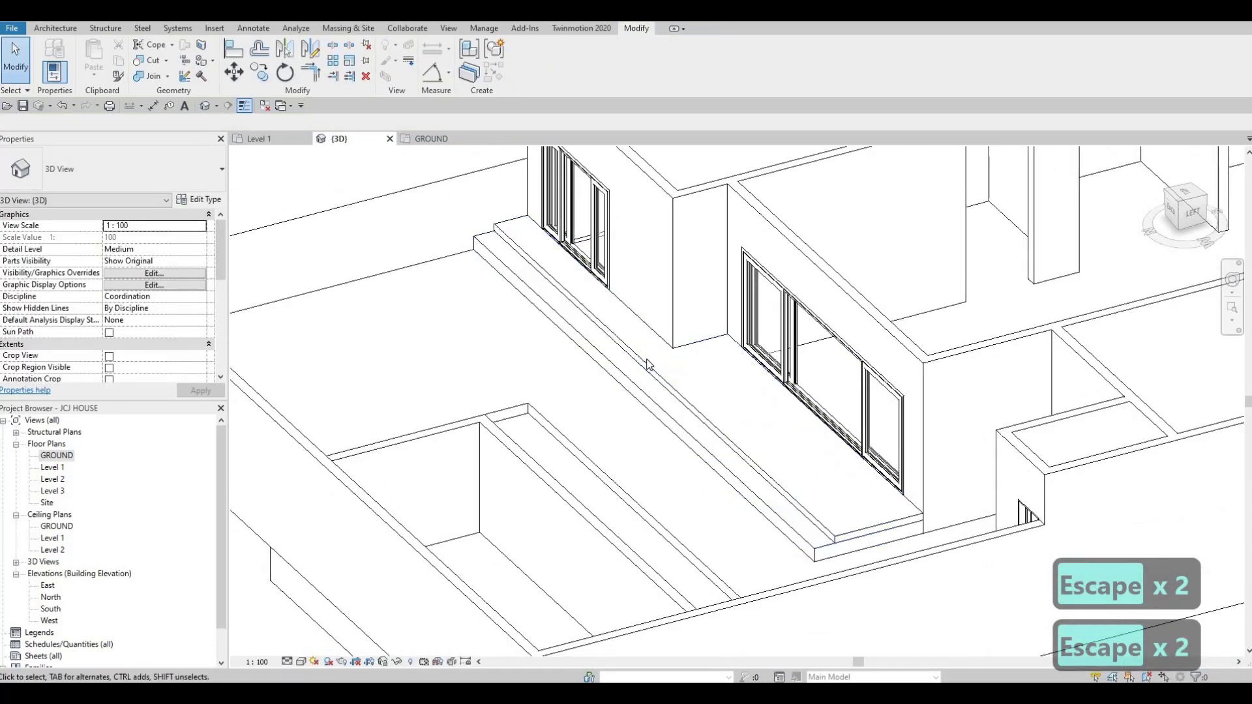
Step: Stretch the outer edges of both in-place steps further toward the pool to widen their treads
{"action": "left_click", "coordinate": [644, 365]}
{"action": "scroll", "coordinate": [482, 272], "scroll_direction": "up", "scroll_amount": 3}
{"action": "left_click_drag", "start_coordinate": [484, 263], "coordinate": [468, 264]}
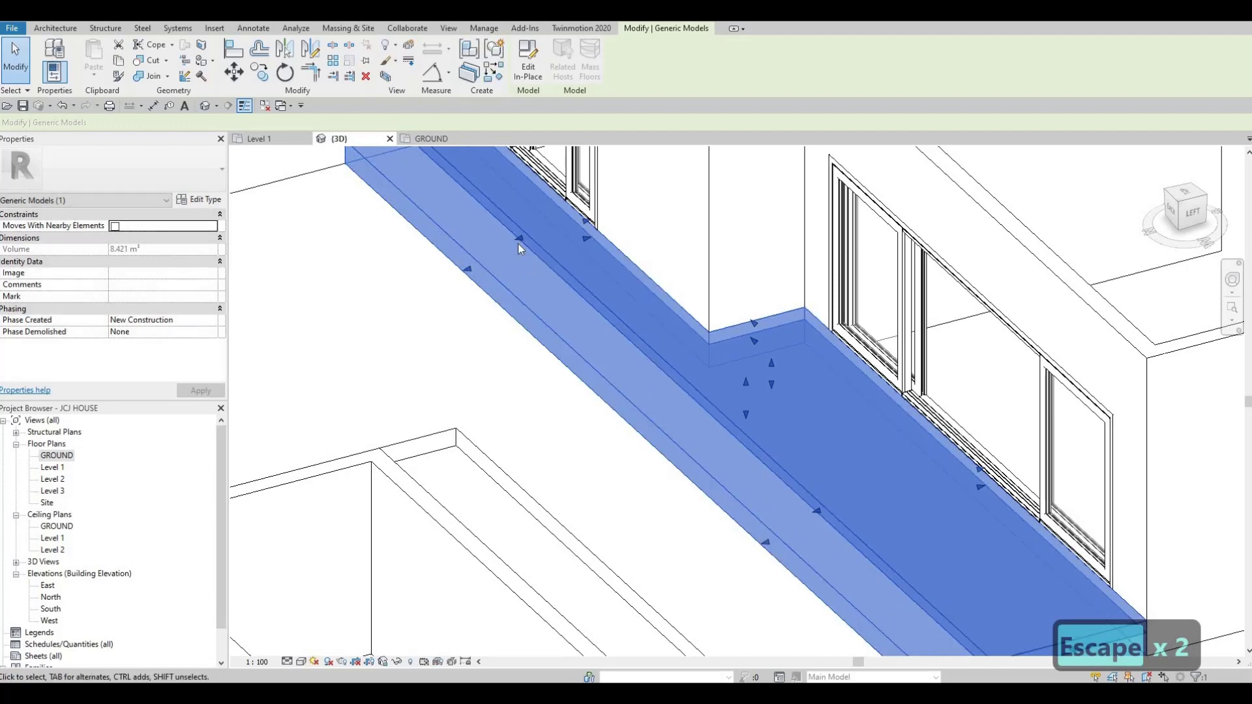
{"action": "left_click_drag", "start_coordinate": [506, 247], "coordinate": [478, 248]}
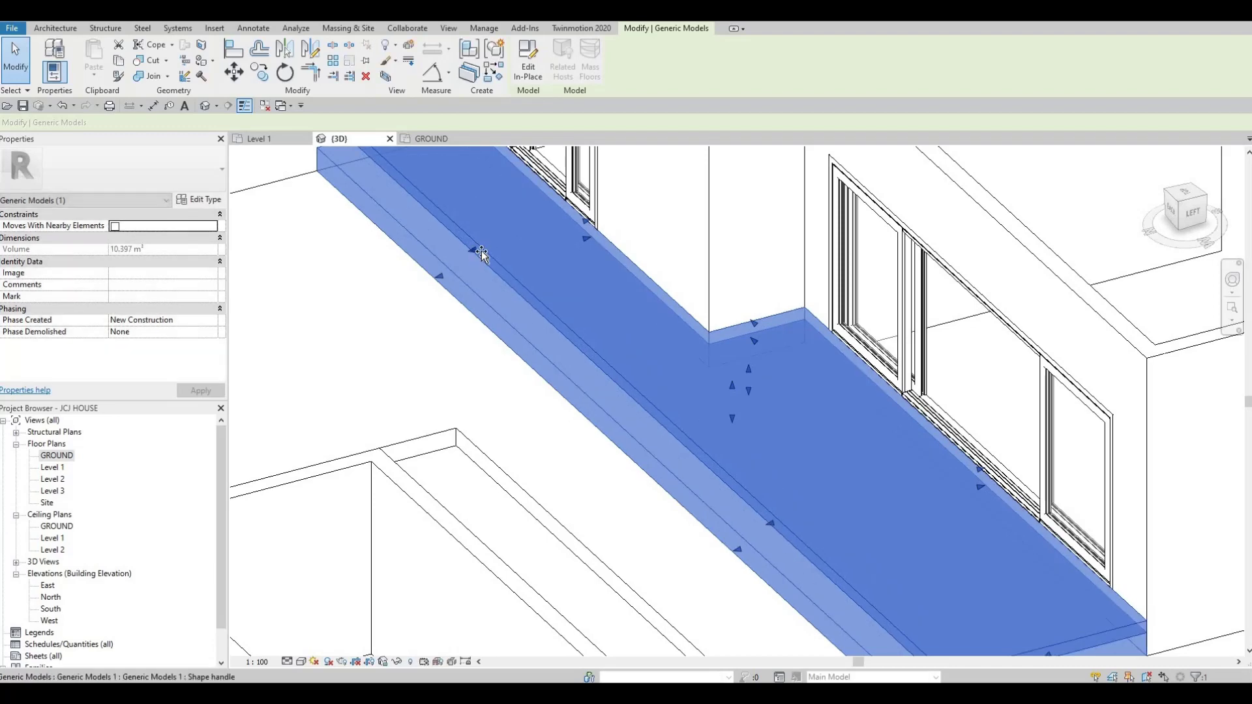
{"action": "key", "text": "Escape"}
Step: Examine the widened steps, the terrace and the pool from several angles and from above in 3D
{"action": "middle_click_drag", "start_coordinate": [671, 357], "coordinate": [859, 470], "text": "shift"}
{"action": "scroll", "coordinate": [801, 455], "scroll_direction": "down", "scroll_amount": 4}
{"action": "scroll", "coordinate": [743, 448], "scroll_direction": "down", "scroll_amount": 3}
{"action": "middle_click_drag", "start_coordinate": [718, 455], "coordinate": [1042, 470]}
{"action": "scroll", "coordinate": [718, 433], "scroll_direction": "up", "scroll_amount": 2}
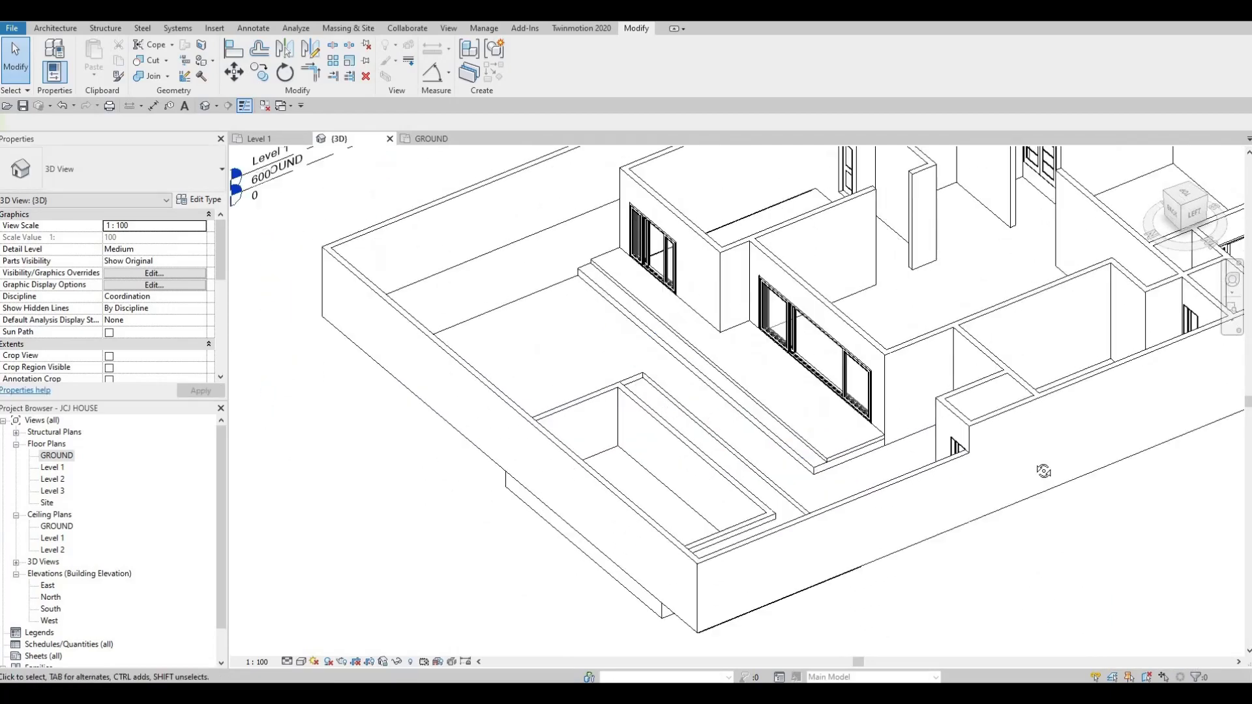
{"action": "key", "text": "Escape"}
{"action": "key", "text": "Escape"}
{"action": "mouse_move", "coordinate": [1040, 302]}
{"action": "middle_mouse_down", "text": "shift"}
{"action": "mouse_move", "coordinate": [1097, 259]}
{"action": "mouse_move", "coordinate": [908, 243]}
{"action": "mouse_move", "coordinate": [944, 163]}
{"action": "mouse_move", "coordinate": [855, 230]}
{"action": "mouse_move", "coordinate": [847, 212]}
{"action": "middle_mouse_up", "text": "shift"}
{"action": "scroll", "coordinate": [919, 204], "scroll_direction": "up", "scroll_amount": 1}
{"action": "scroll", "coordinate": [932, 176], "scroll_direction": "up", "scroll_amount": 2}
{"action": "mouse_move", "coordinate": [846, 258]}
{"action": "middle_mouse_down", "text": "shift"}
{"action": "mouse_move", "coordinate": [933, 262]}
{"action": "mouse_move", "coordinate": [894, 321]}
{"action": "mouse_move", "coordinate": [856, 298]}
{"action": "mouse_move", "coordinate": [70, 561]}
{"action": "middle_mouse_up", "text": "shift"}
{"action": "scroll", "coordinate": [899, 305], "scroll_direction": "down", "scroll_amount": 1}
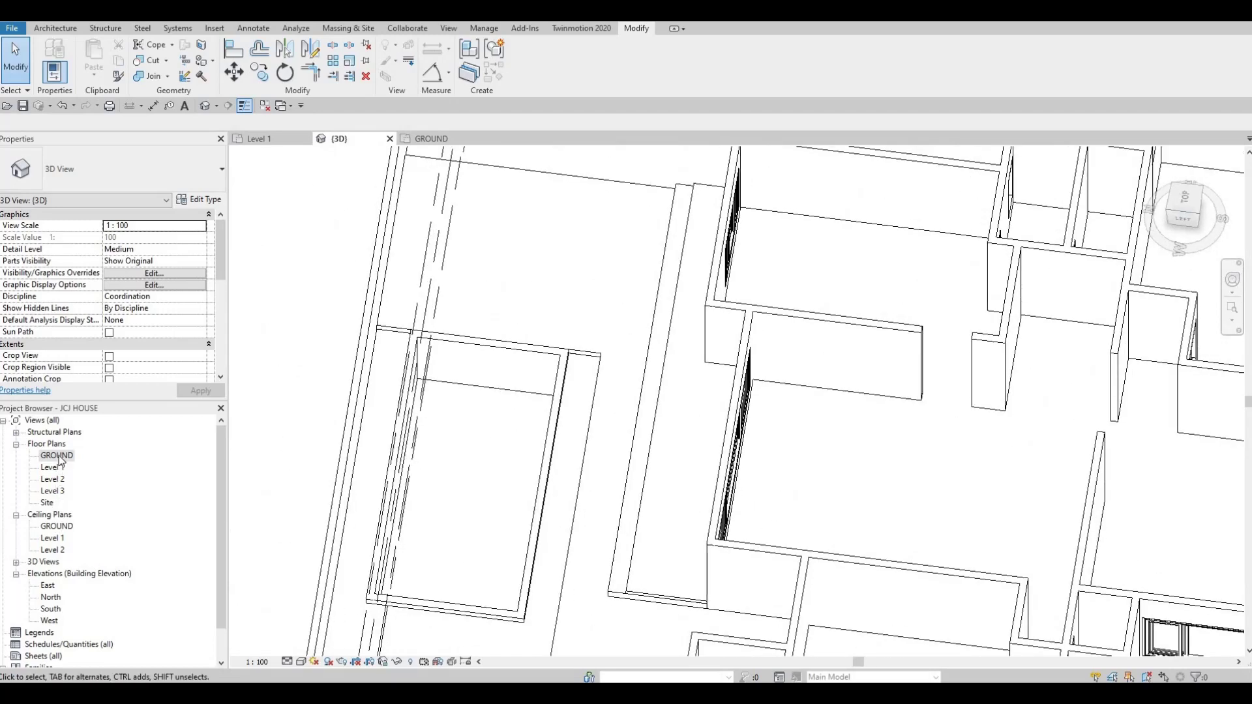
Step: Open the GROUND floor plan at the pool and the rear of the house
{"action": "double_click", "coordinate": [57, 455]}
{"action": "middle_click_drag", "start_coordinate": [668, 375], "coordinate": [659, 456]}
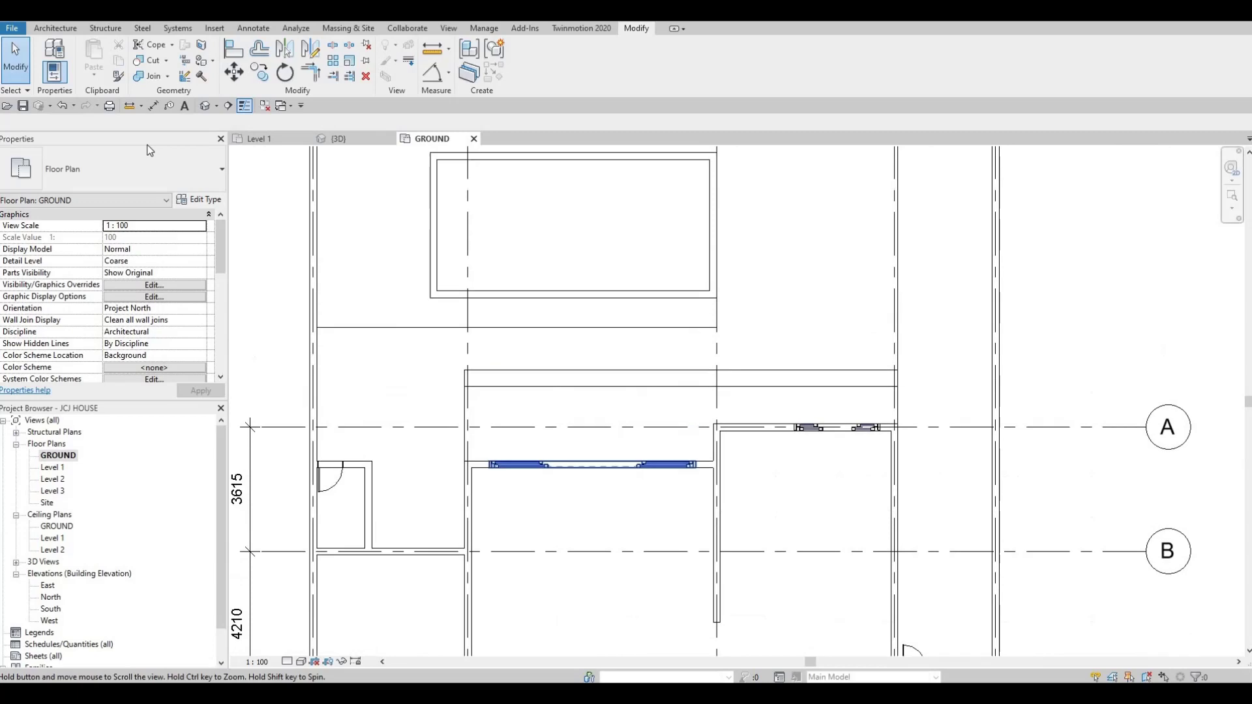
{"action": "scroll", "coordinate": [669, 520], "scroll_direction": "down", "scroll_amount": 1}
{"action": "key", "text": "Escape"}
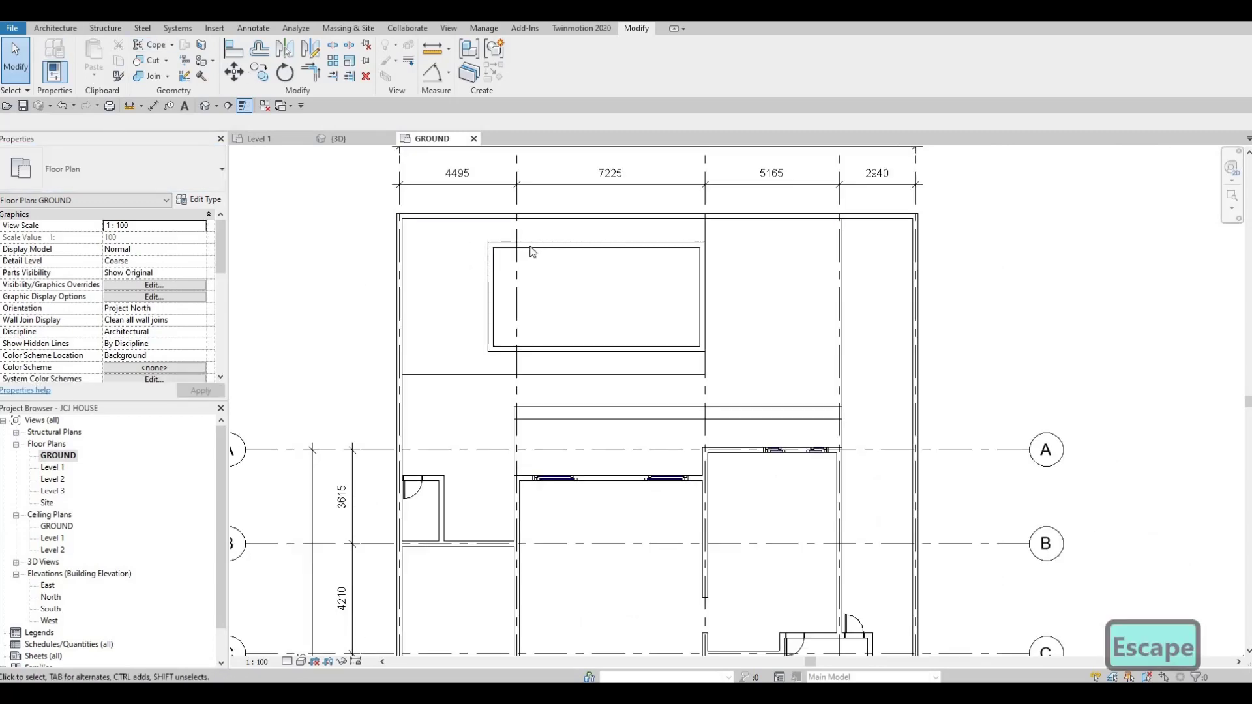
Step: Check the layer structure of the BOARDER WALL type used by the pool wall nearest the boundary, leaving it unedited
{"action": "left_click", "coordinate": [532, 246]}
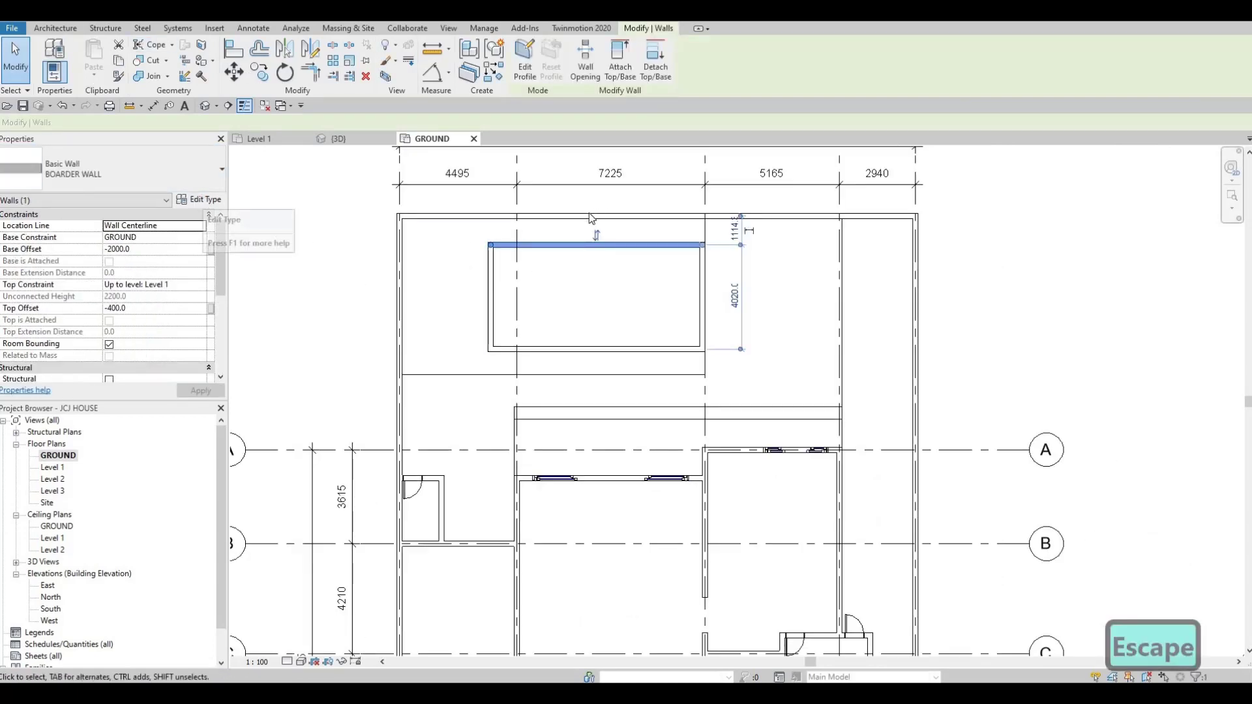
{"action": "left_click", "coordinate": [206, 204]}
{"action": "left_click", "coordinate": [574, 170]}
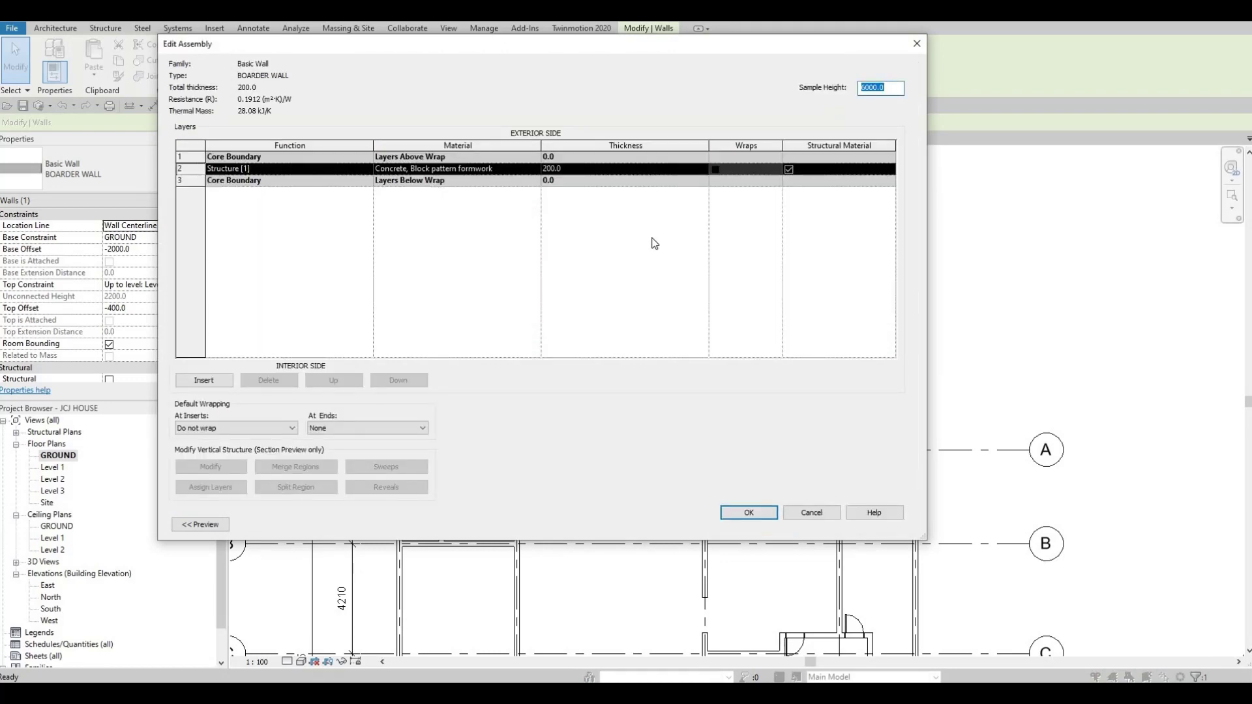
{"action": "key", "text": "Escape"}
{"action": "key", "text": "Escape"}
{"action": "key", "text": "Escape"}
{"action": "key", "text": "Escape"}
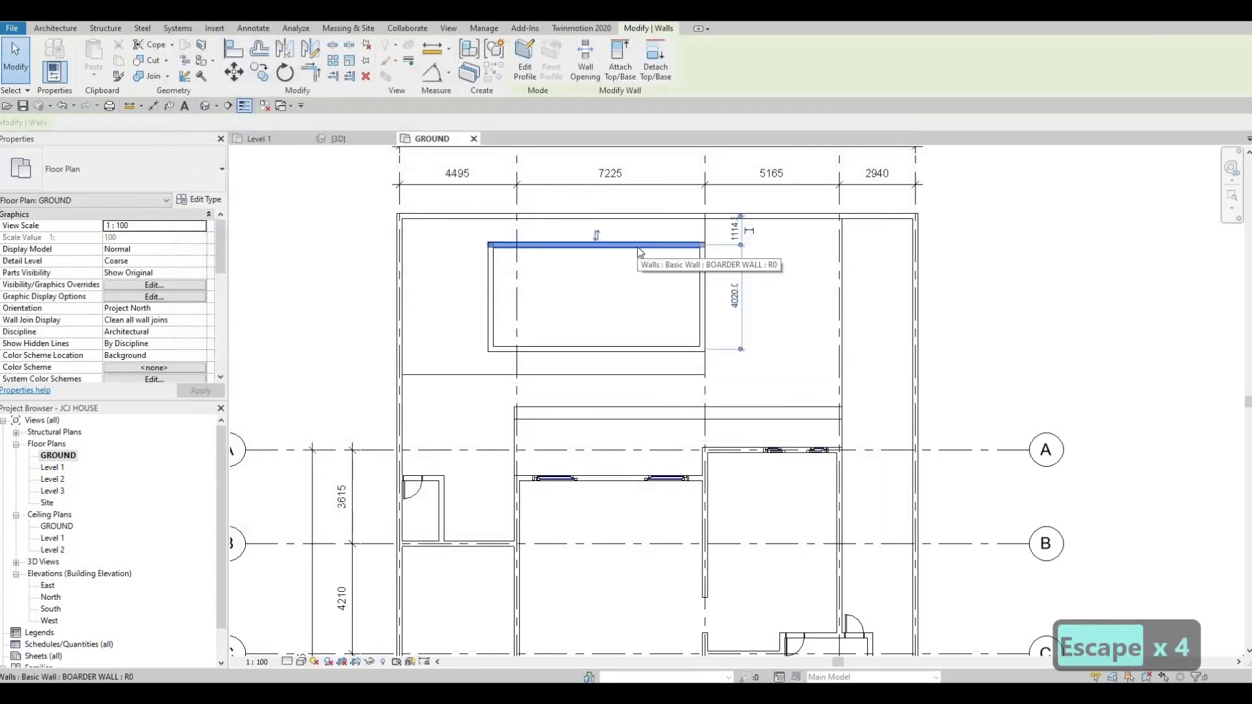
{"action": "key", "text": "Escape"}
{"action": "key", "text": "Escape"}
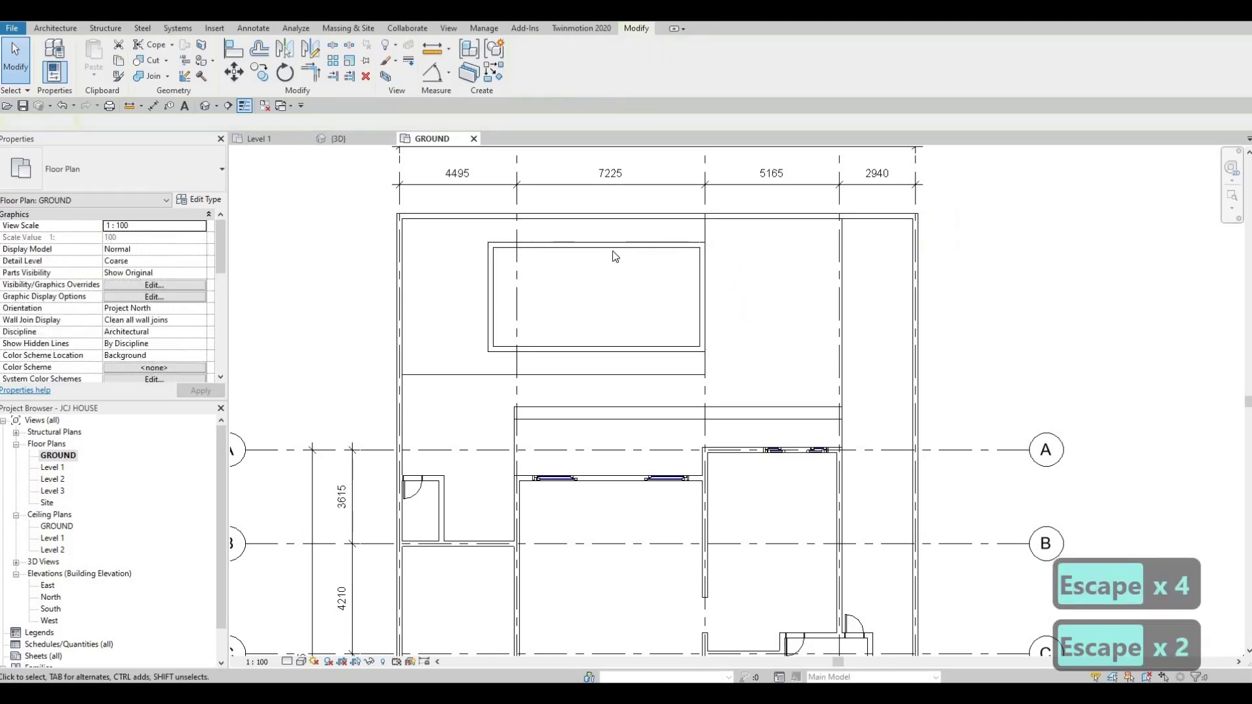
Step: Select the connected chain of four pool walls and choose POOL WALL as their type
{"action": "key", "text": "Tab"}
{"action": "left_click", "coordinate": [614, 256]}
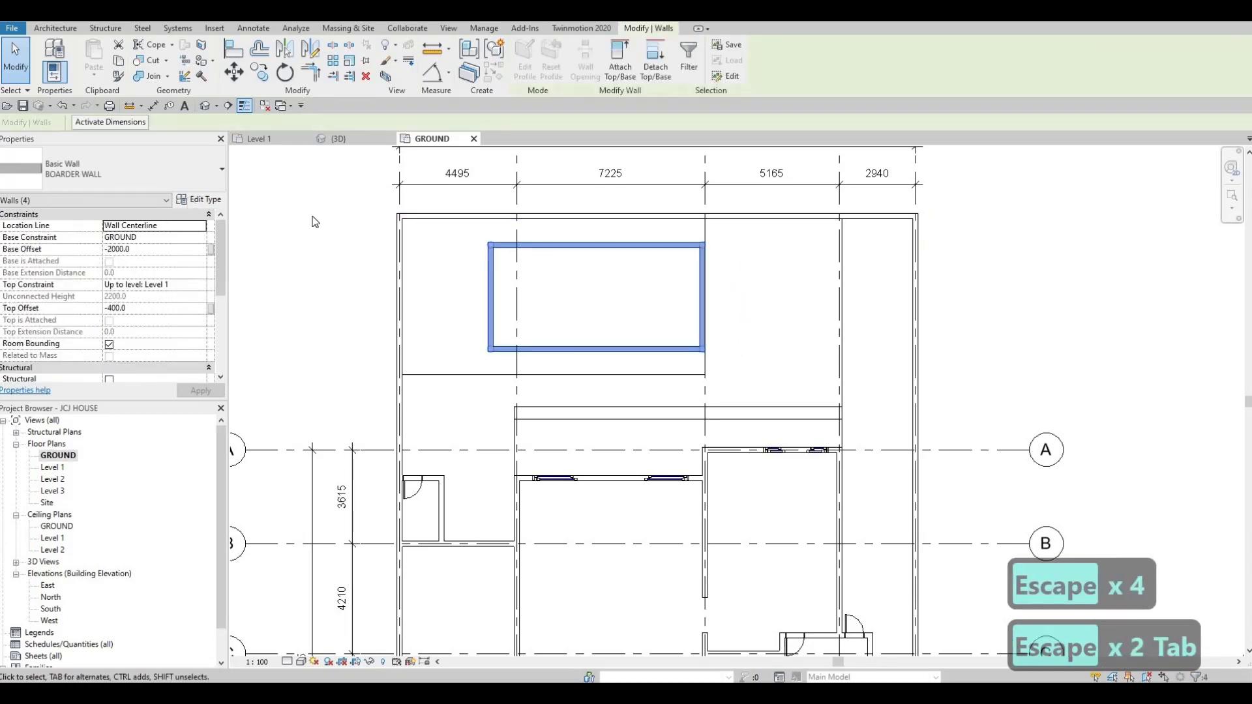
{"action": "left_click", "coordinate": [199, 199]}
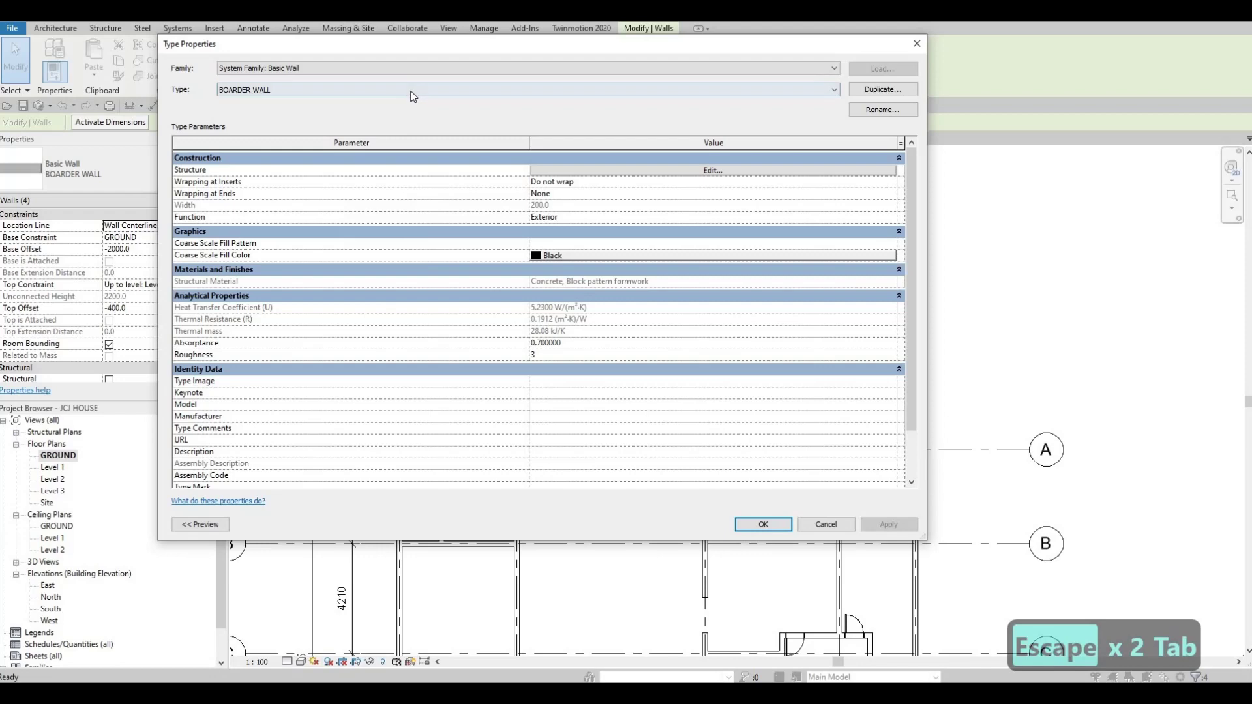
{"action": "left_click", "coordinate": [413, 91]}
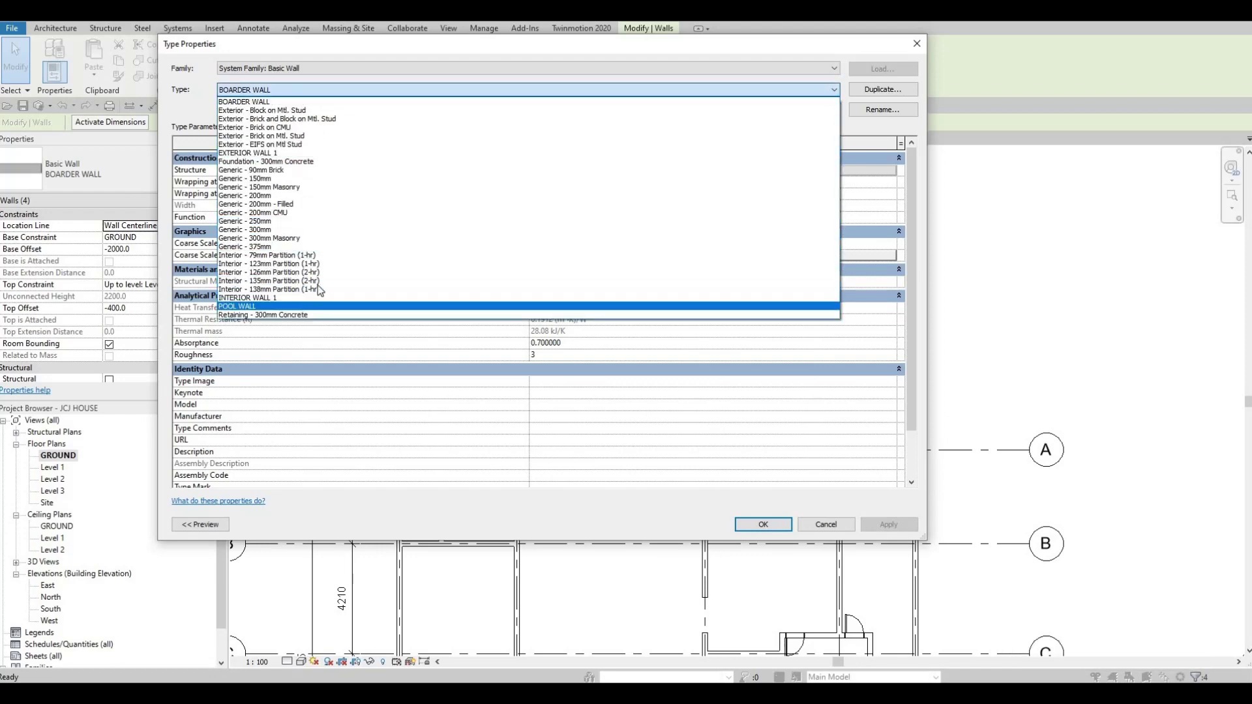
{"action": "left_click", "coordinate": [280, 306]}
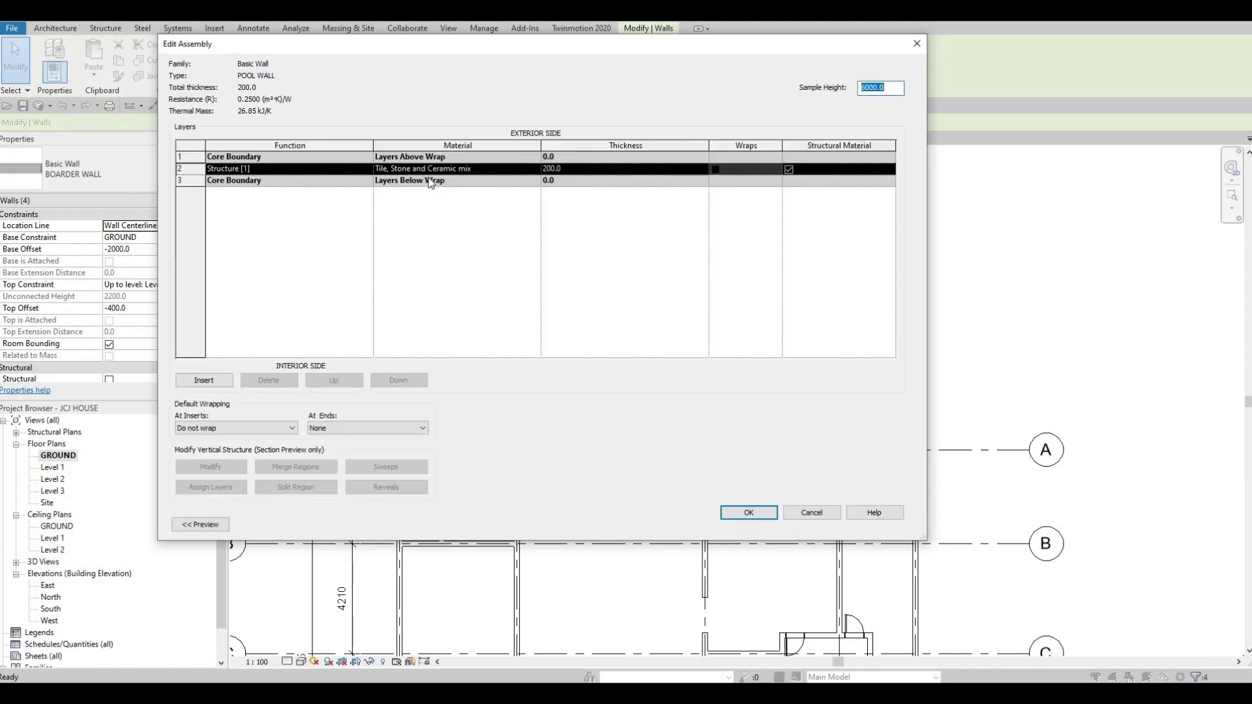
Step: Copy the material name Tile, Stone and Ceramic mix from POOL WALL's structure layer and accept the type change
{"action": "left_click", "coordinate": [489, 171]}
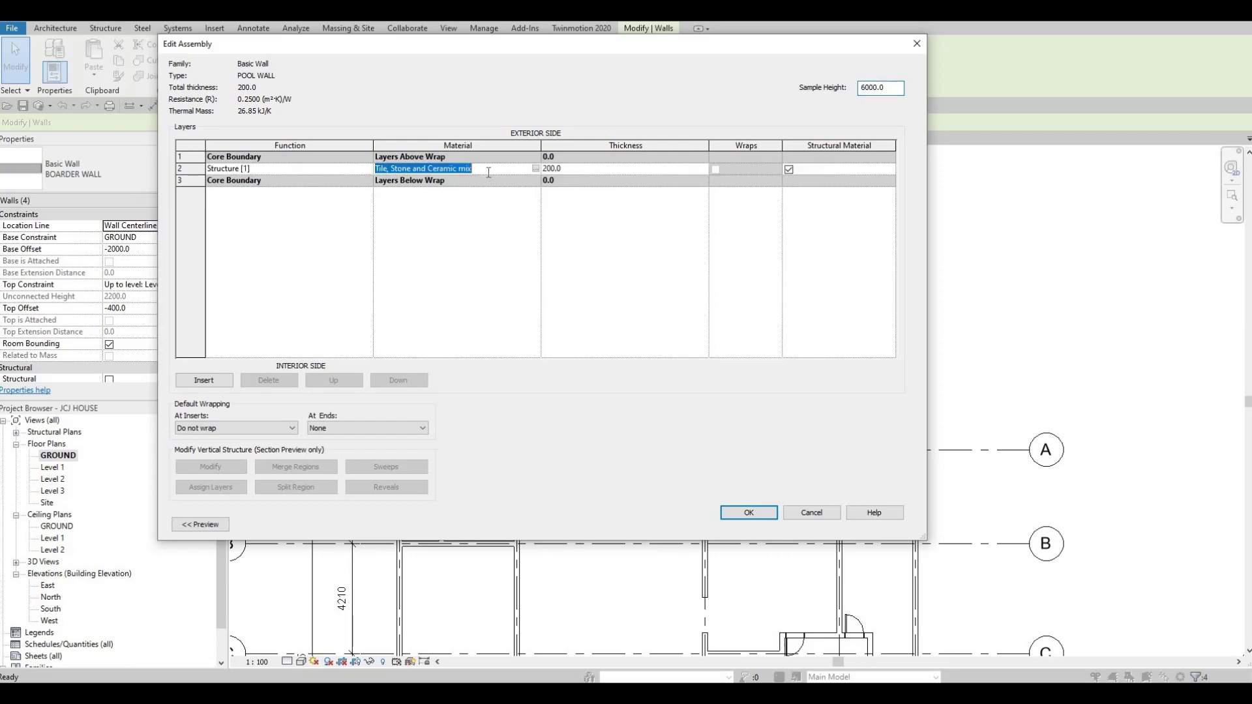
{"action": "key", "text": "ctrl+c"}
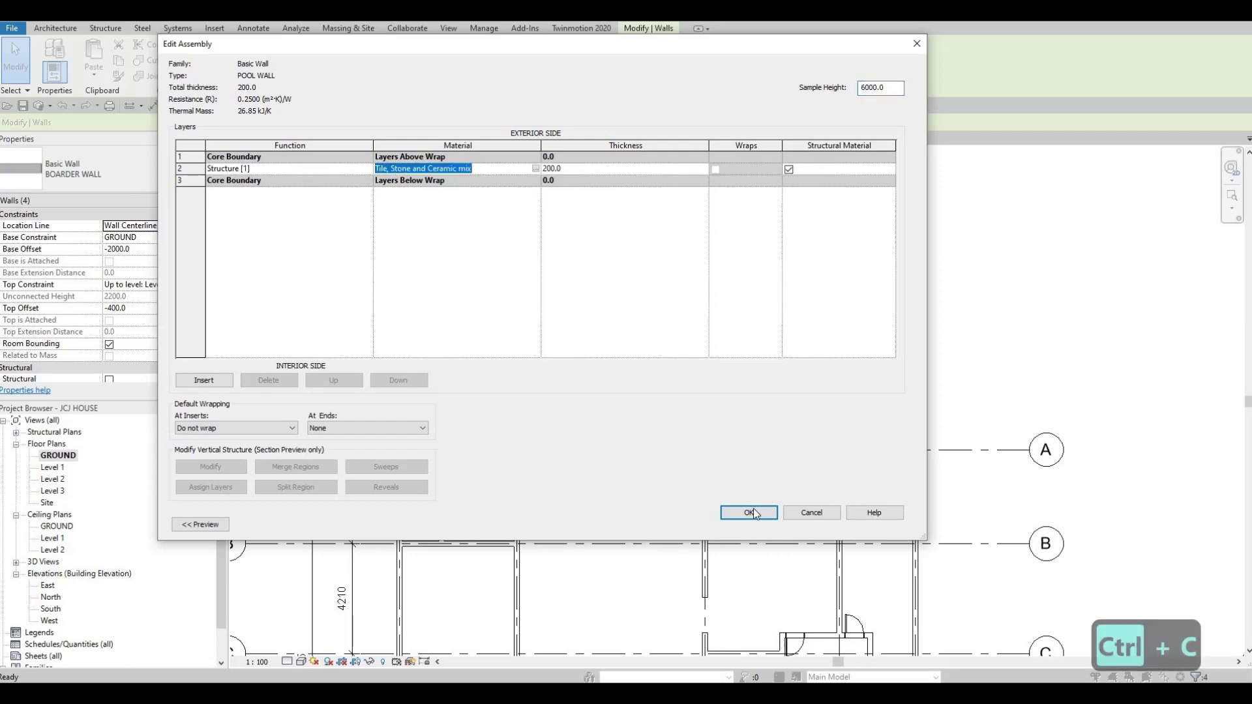
{"action": "left_click", "coordinate": [750, 513]}
{"action": "left_click", "coordinate": [759, 521]}
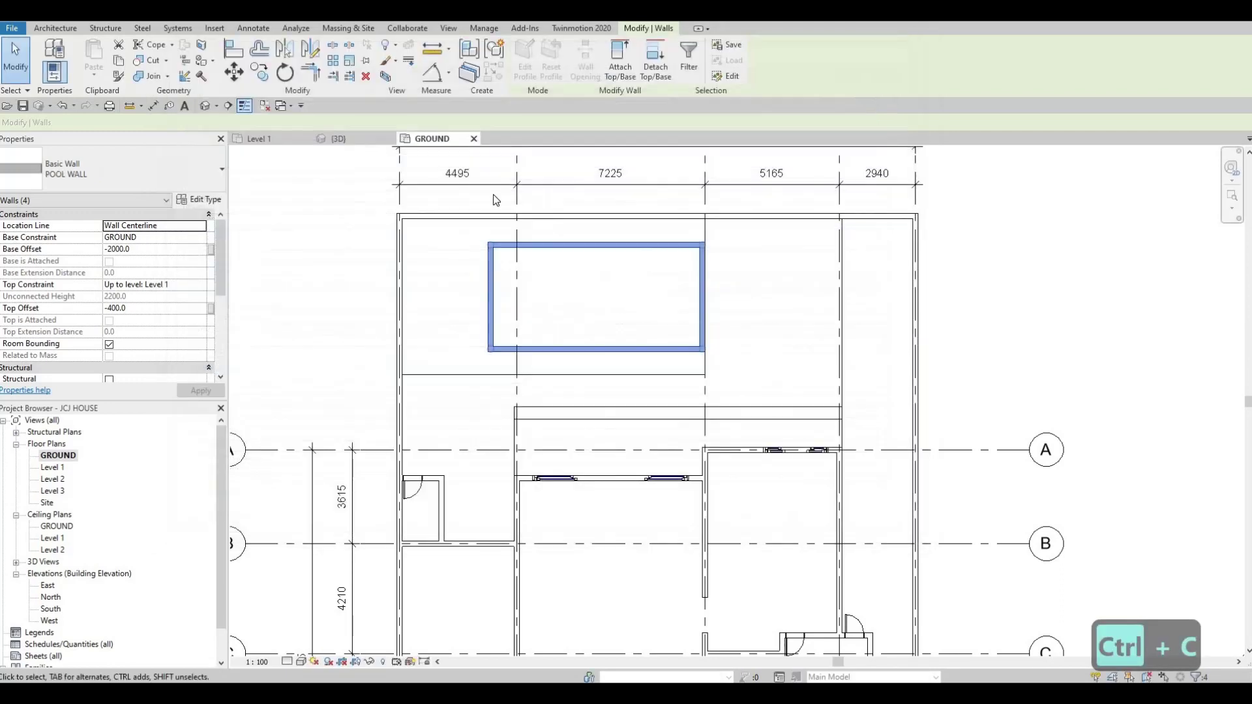
{"action": "key", "text": "Escape"}
{"action": "key", "text": "Escape"}
Step: Start a new in-place component in the Generic Models category, keeping the suggested name Generic Models 2
{"action": "left_click", "coordinate": [55, 28]}
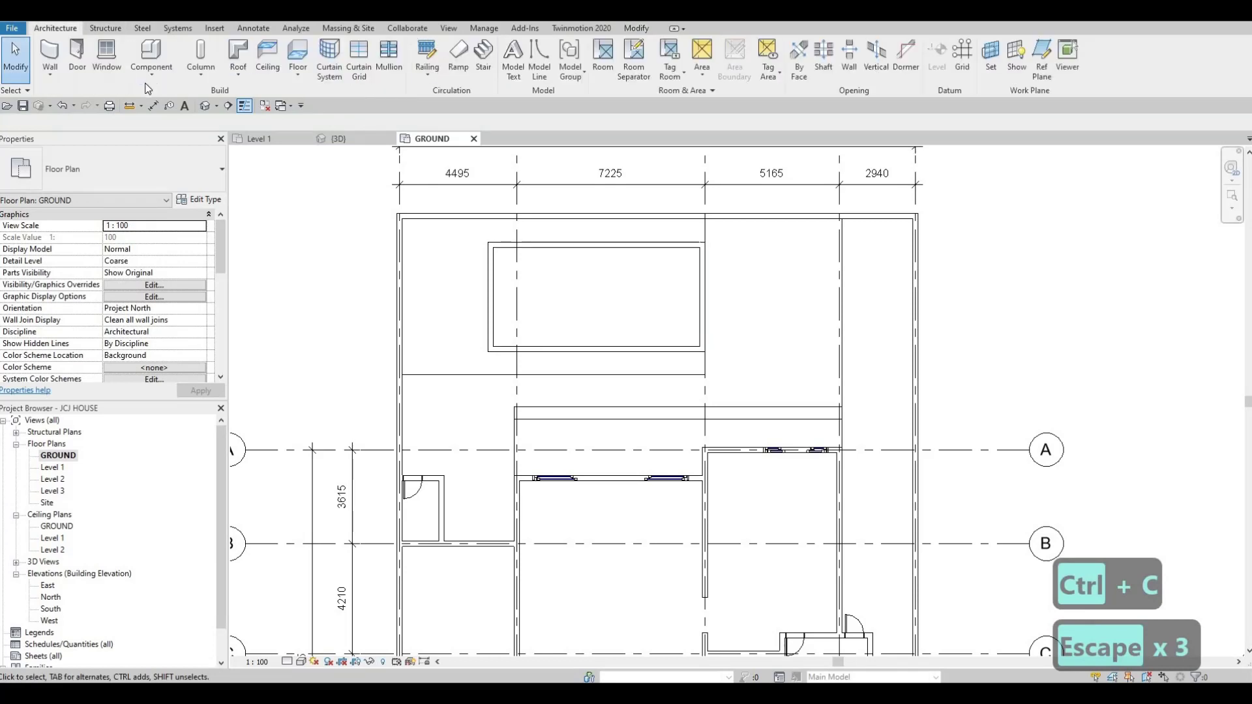
{"action": "left_click", "coordinate": [152, 72]}
{"action": "left_click", "coordinate": [175, 127]}
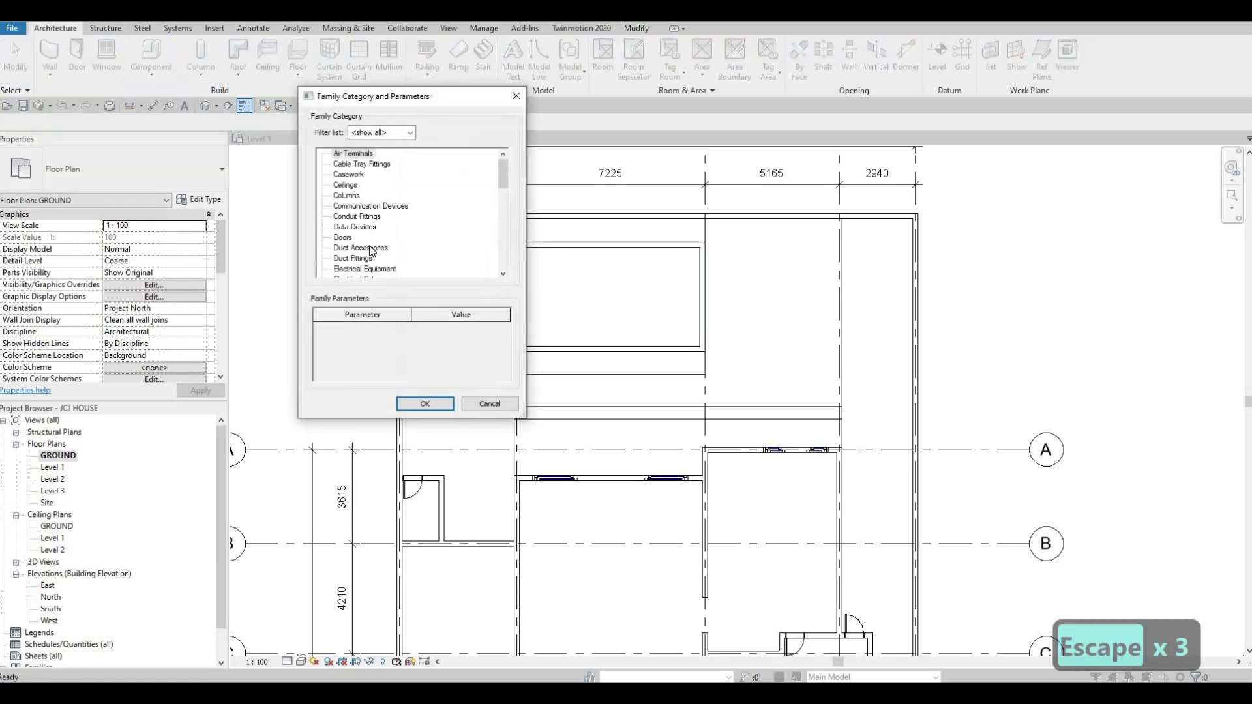
{"action": "scroll", "coordinate": [352, 260], "scroll_direction": "down", "scroll_amount": 3}
{"action": "left_click", "coordinate": [355, 248]}
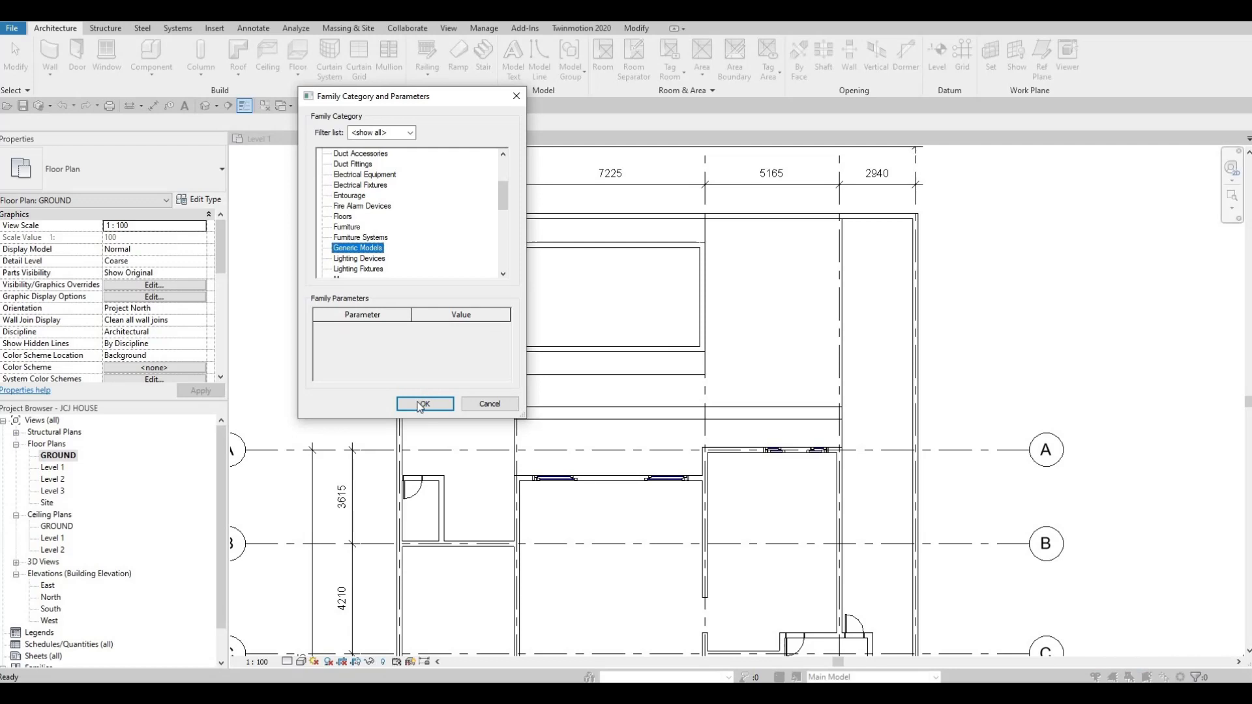
{"action": "key", "text": "Return"}
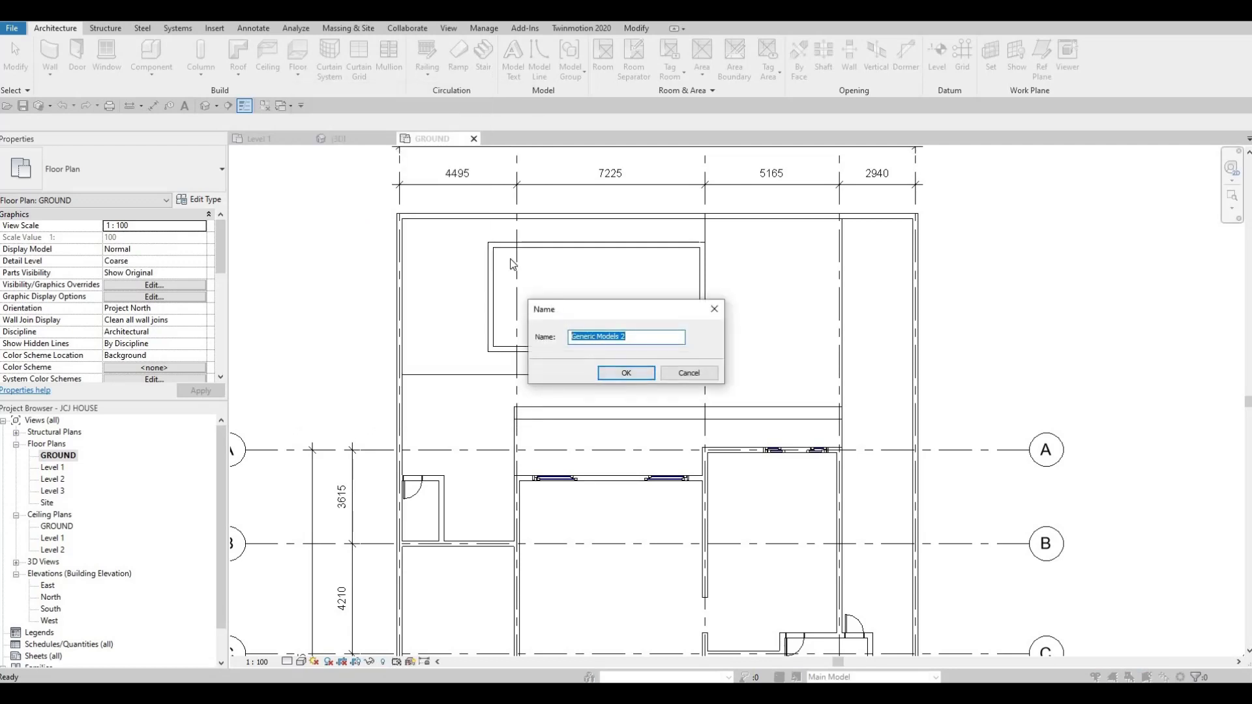
{"action": "key", "text": "Return"}
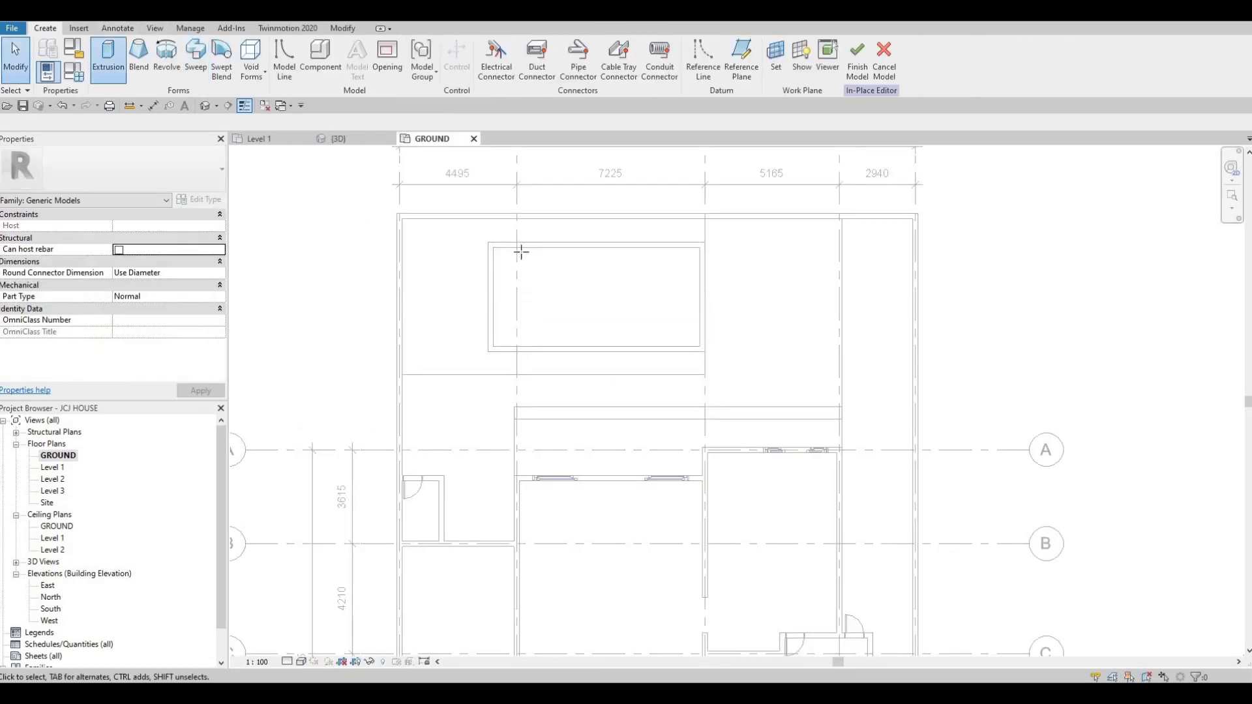
Step: Sketch a rectangular extrusion profile along the inner faces of the four pool walls, about 3820 mm across its short side
{"action": "scroll", "coordinate": [456, 236], "scroll_direction": "up", "scroll_amount": 2}
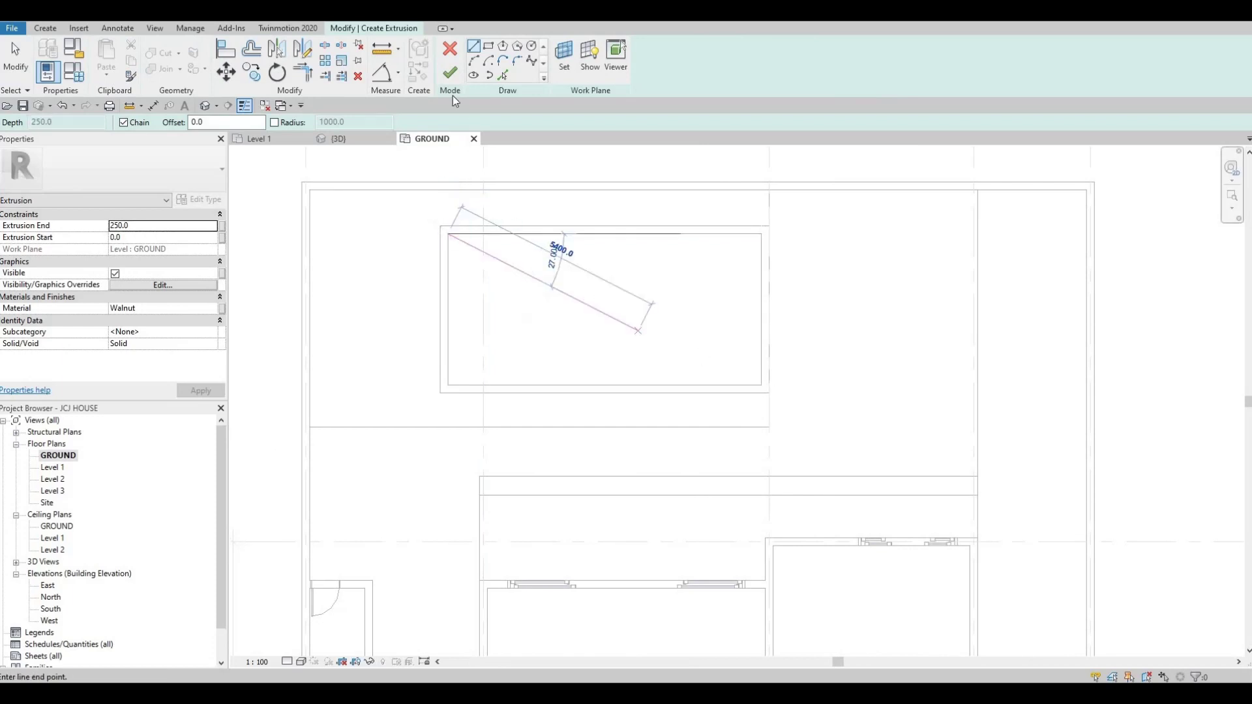
{"action": "key", "text": "Escape"}
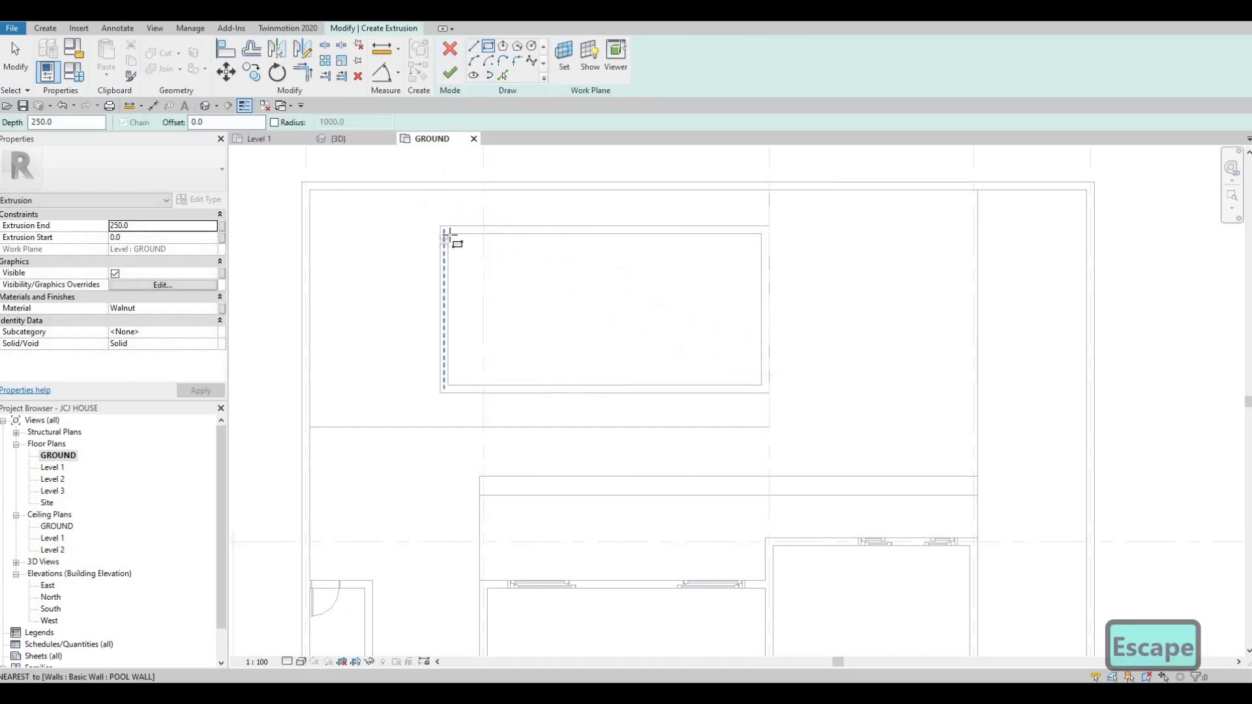
{"action": "left_click", "coordinate": [448, 233]}
{"action": "left_click", "coordinate": [761, 385]}
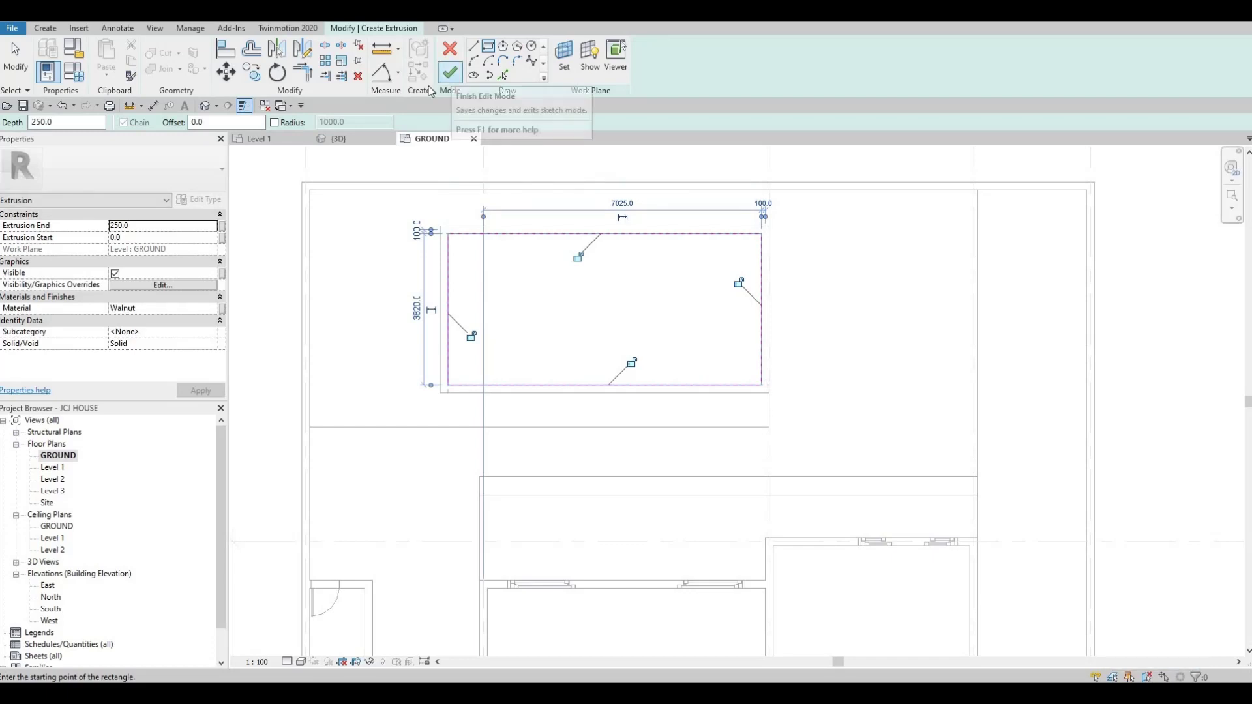
Step: Set the extrusion's material to Tile, Stone and Ceramic mix, then complete its sketch and the in-place model
{"action": "left_click", "coordinate": [189, 316]}
{"action": "left_click", "coordinate": [187, 313]}
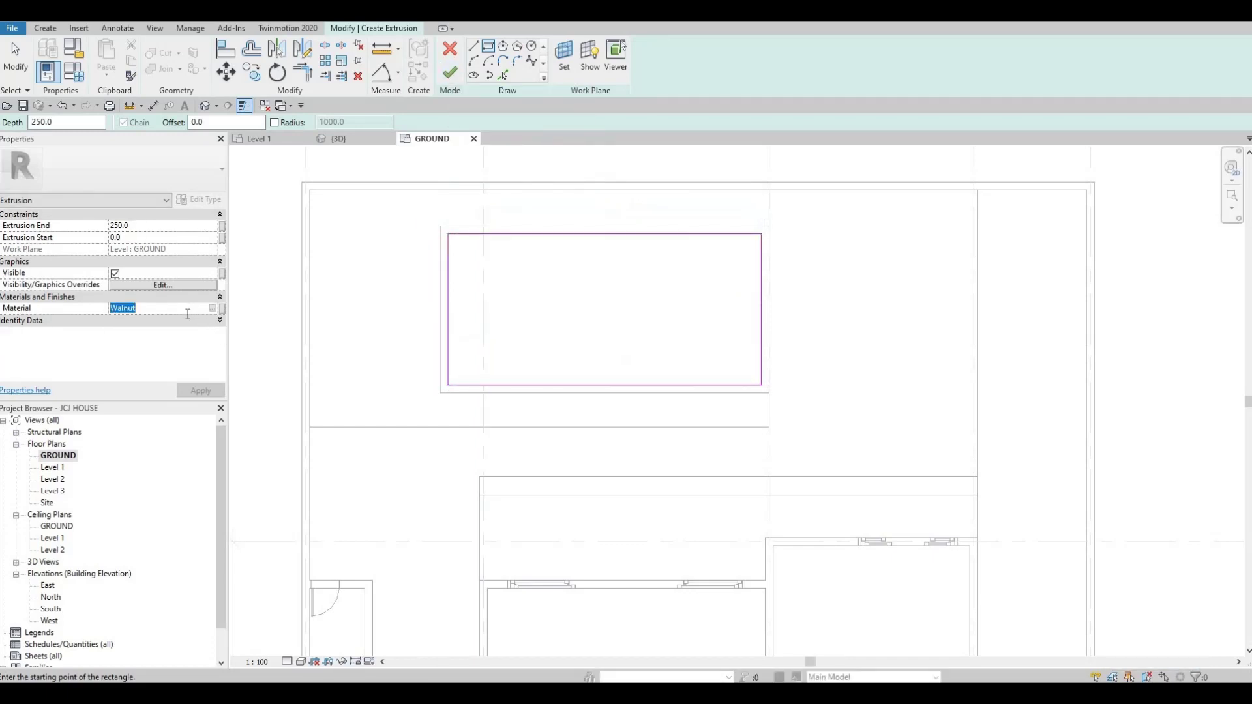
{"action": "key", "text": "ctrl+v"}
{"action": "left_click", "coordinate": [199, 390]}
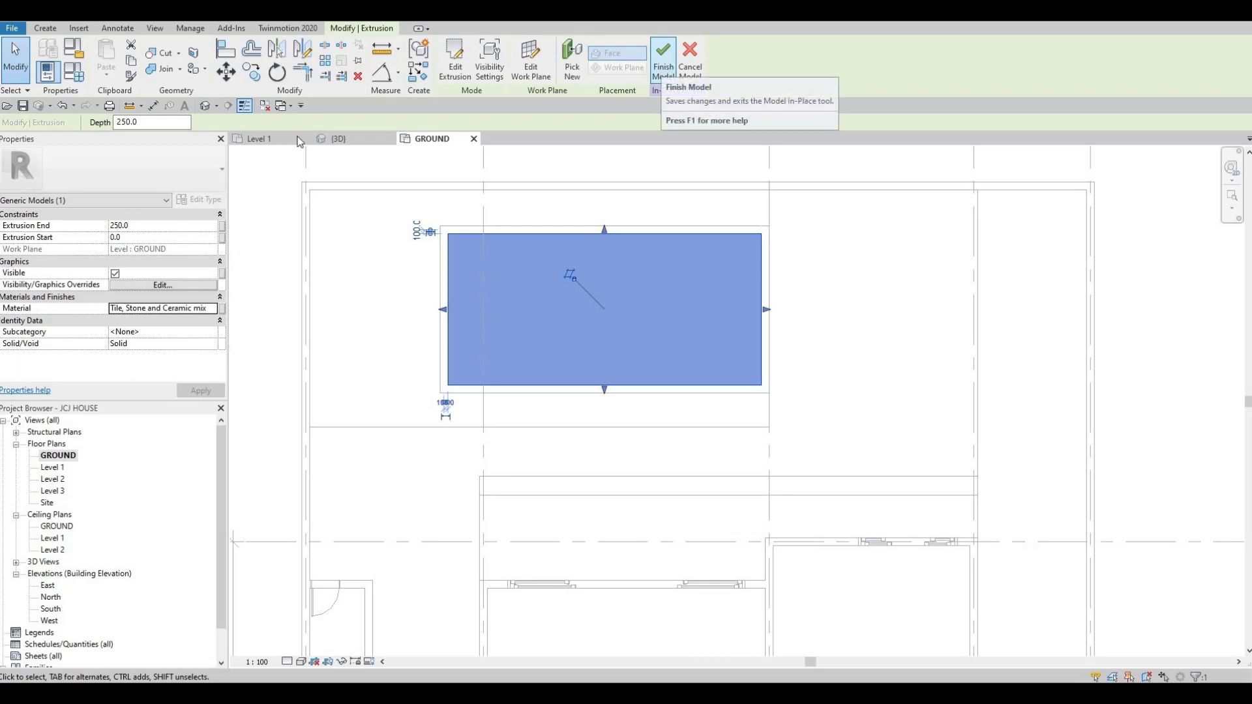
{"action": "left_click", "coordinate": [663, 62]}
Step: In the 3D view, stretch the tiled extrusion's bottom and top faces downward to form a thin slab at the pool's base
{"action": "left_click", "coordinate": [339, 138]}
{"action": "middle_click_drag", "start_coordinate": [422, 337], "coordinate": [421, 523], "text": "shift"}
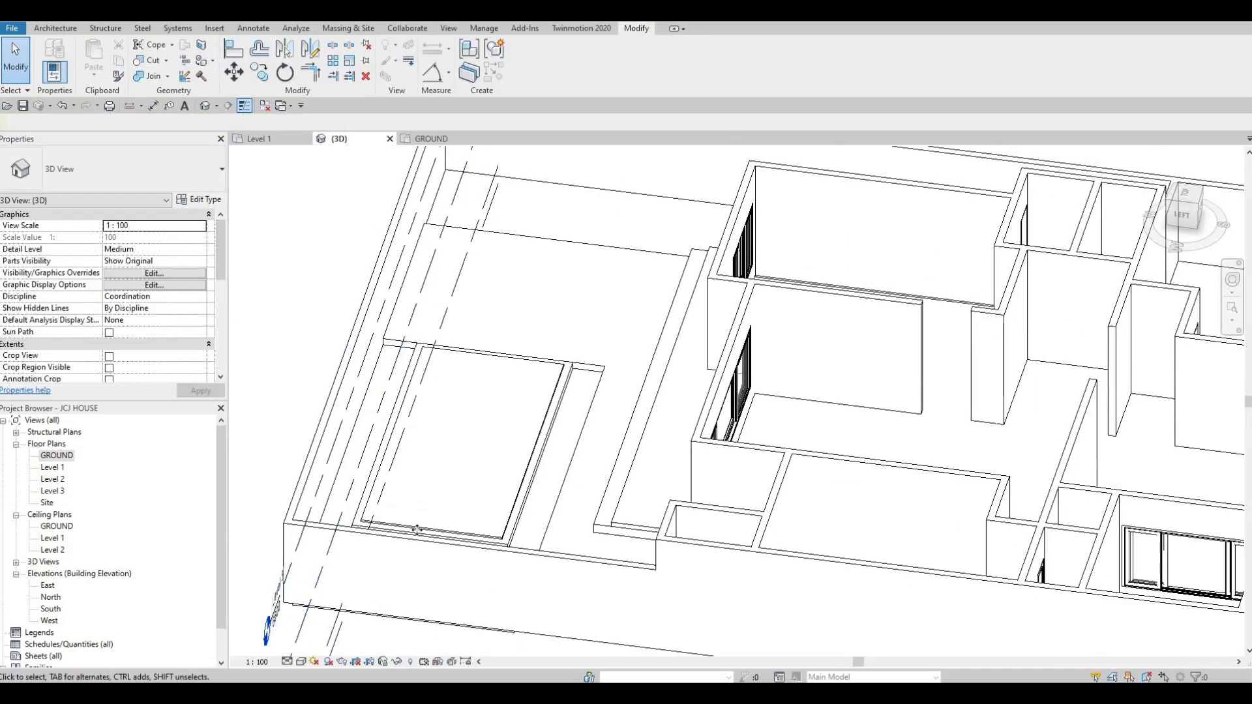
{"action": "left_click", "coordinate": [464, 460]}
{"action": "left_click_drag", "start_coordinate": [456, 505], "coordinate": [455, 510]}
{"action": "left_click_drag", "start_coordinate": [458, 448], "coordinate": [464, 436]}
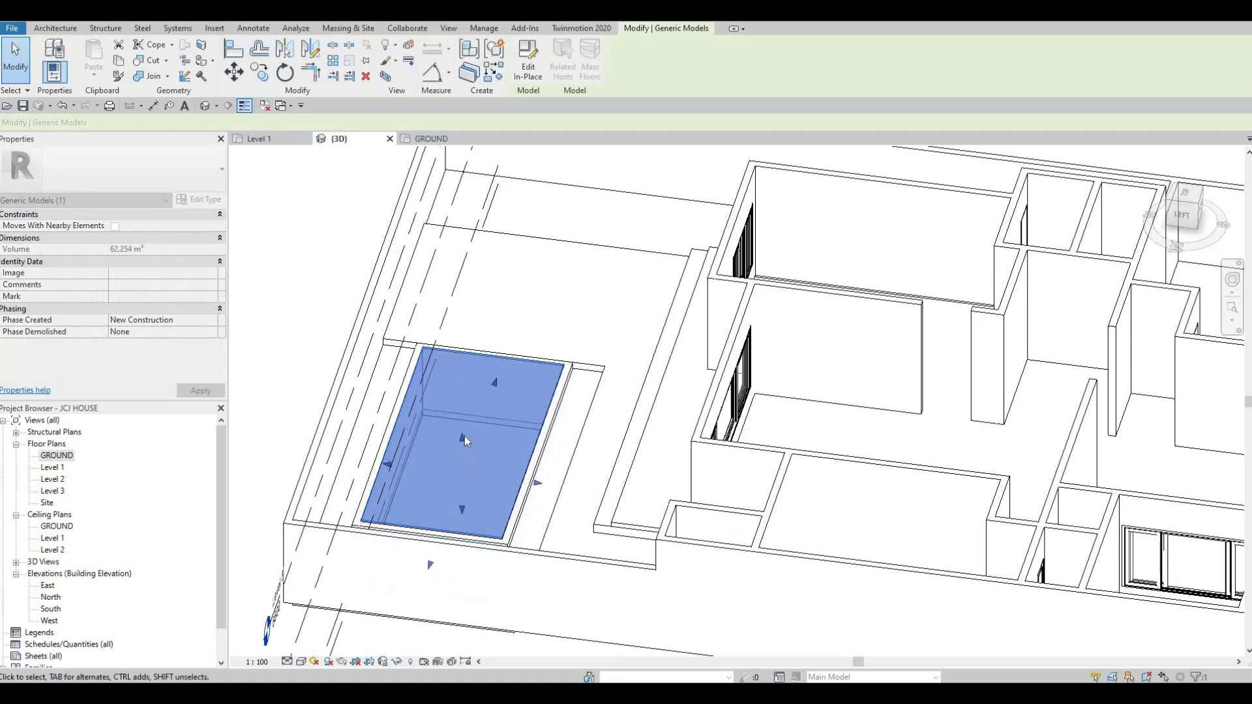
{"action": "left_click_drag", "start_coordinate": [461, 510], "coordinate": [456, 506]}
{"action": "middle_click_drag", "start_coordinate": [456, 506], "coordinate": [837, 339], "text": "shift"}
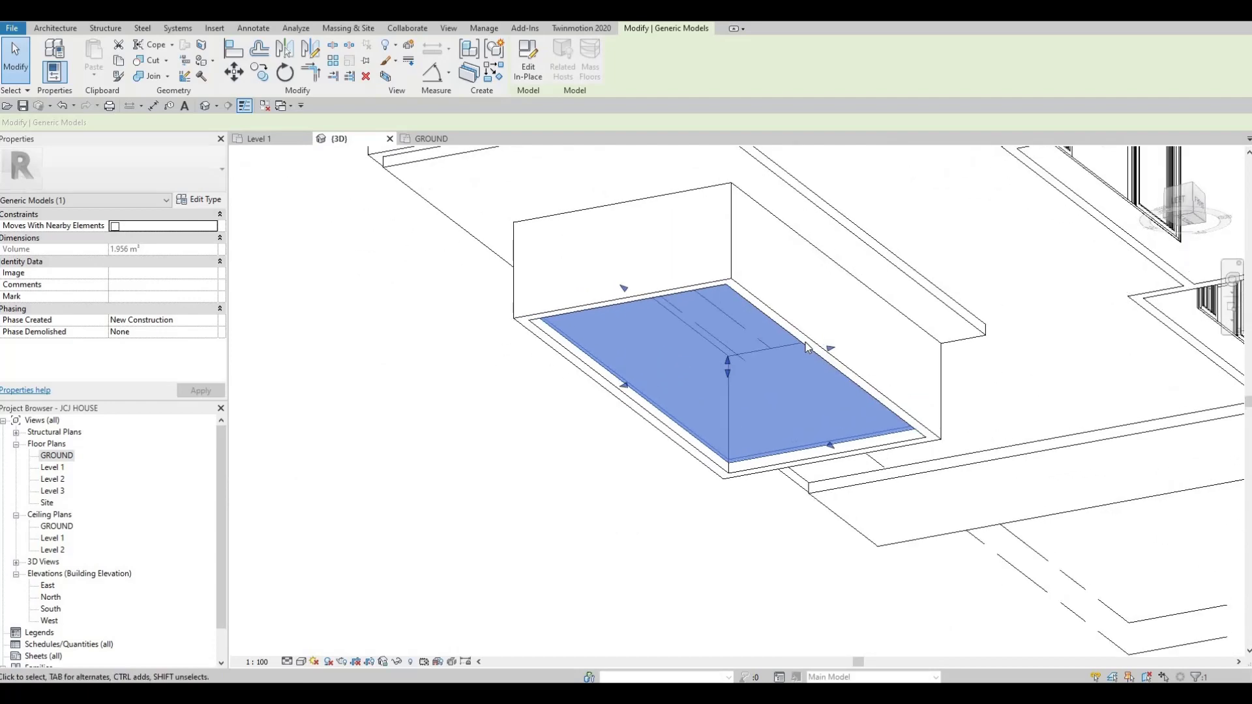
{"action": "key", "text": "a"}
{"action": "key", "text": "l"}
{"action": "left_click", "coordinate": [671, 419]}
{"action": "key", "text": "Escape"}
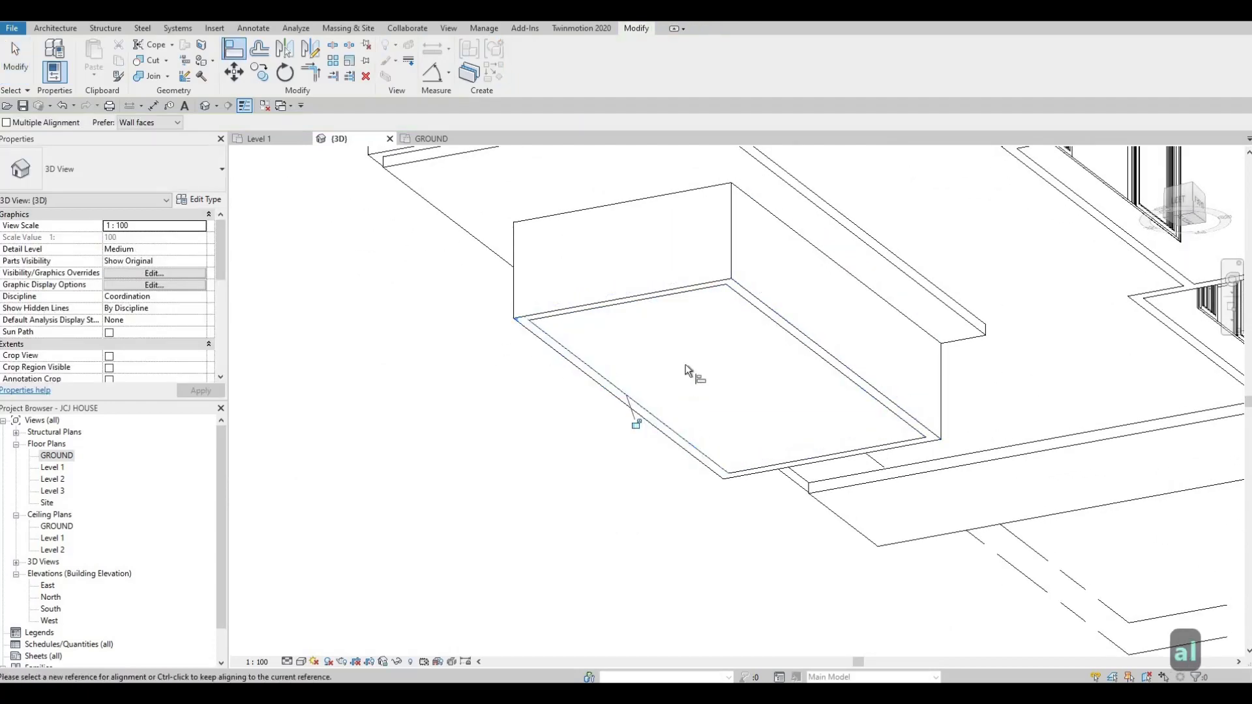
{"action": "middle_click_drag", "start_coordinate": [687, 587], "coordinate": [729, 284], "text": "shift"}
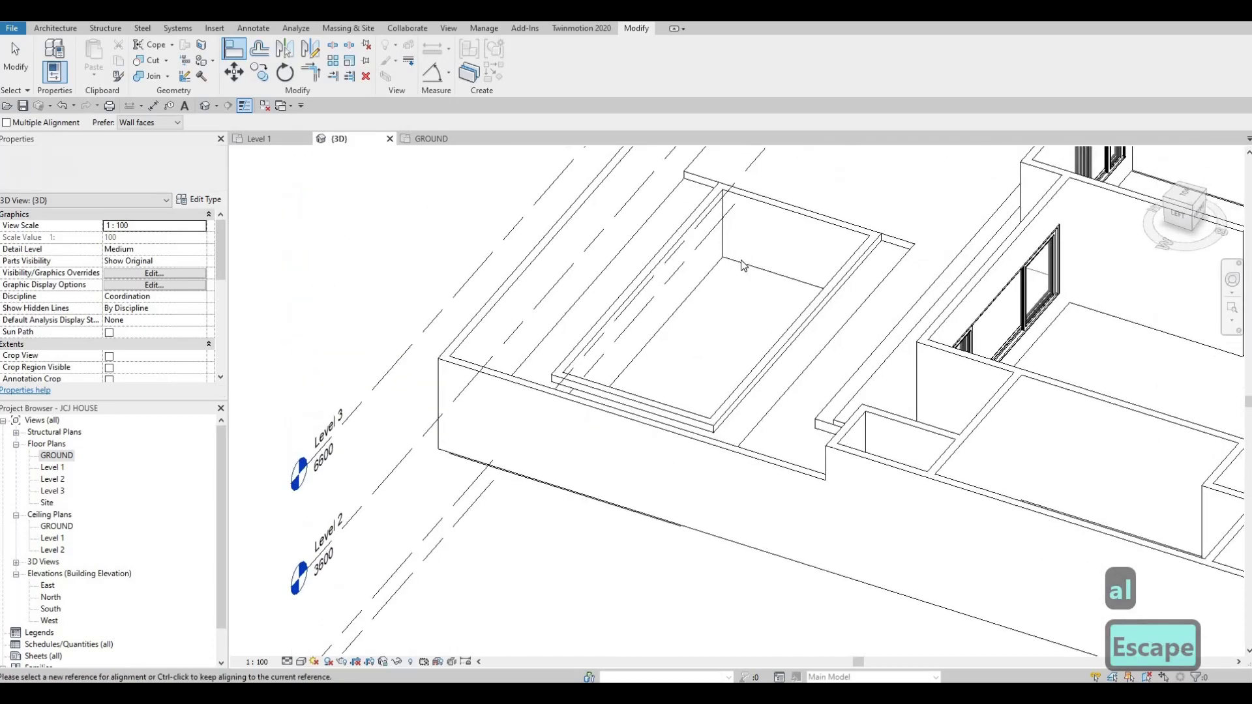
{"action": "key", "text": "Escape"}
{"action": "key", "text": "Escape"}
{"action": "left_click", "coordinate": [738, 369]}
{"action": "middle_click_drag", "start_coordinate": [738, 370], "coordinate": [678, 306], "text": "shift"}
{"action": "key", "text": "Escape"}
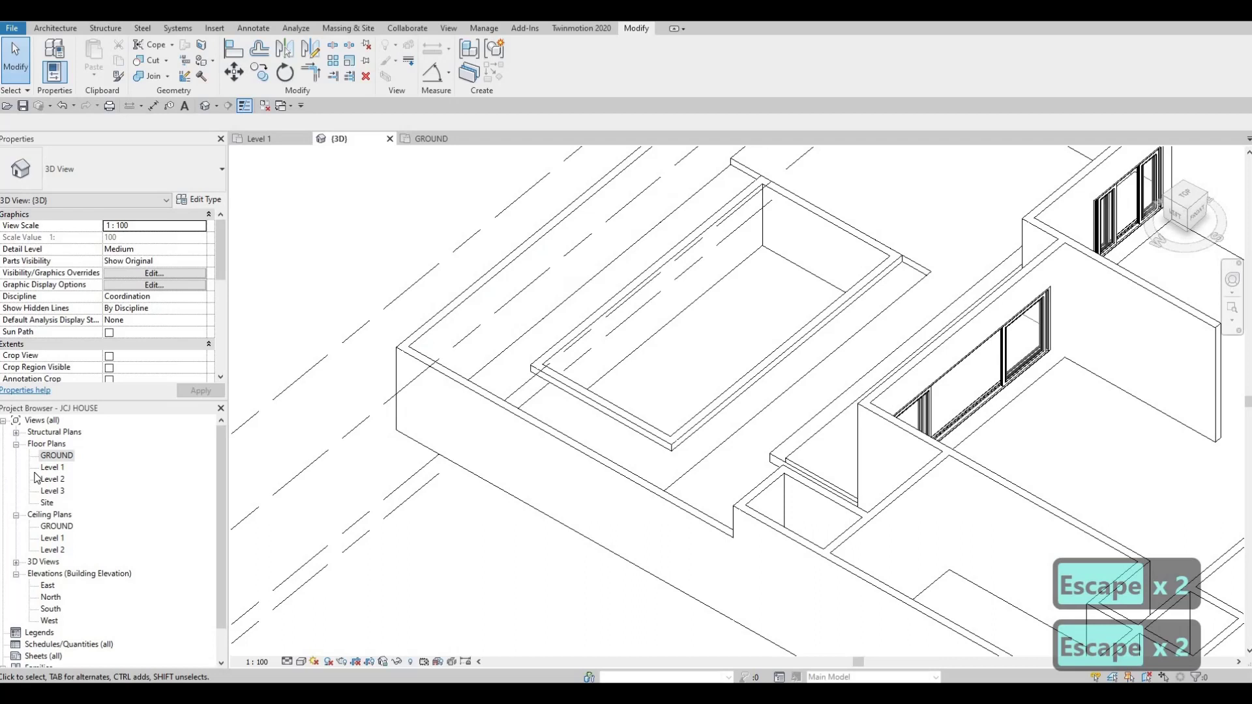
Step: In the GROUND floor plan, start a new in-place Generic Models component and begin an extrusion
{"action": "double_click", "coordinate": [56, 456]}
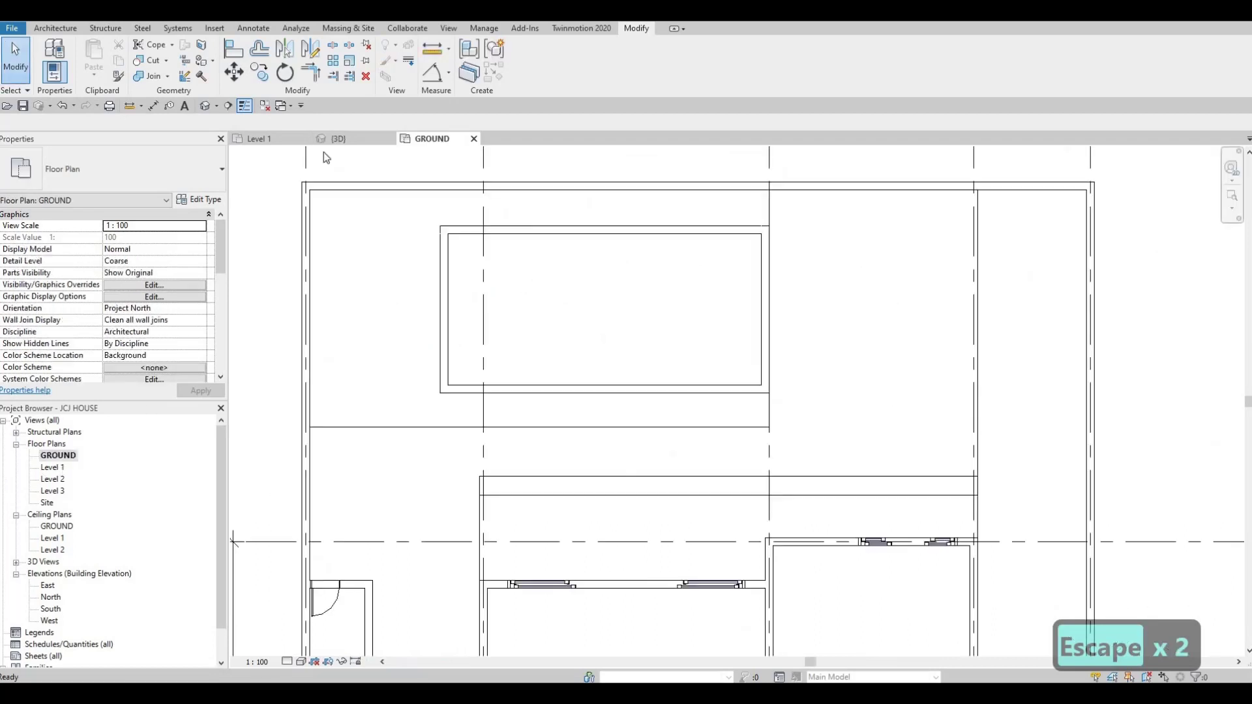
{"action": "key", "text": "Escape"}
{"action": "key", "text": "Escape"}
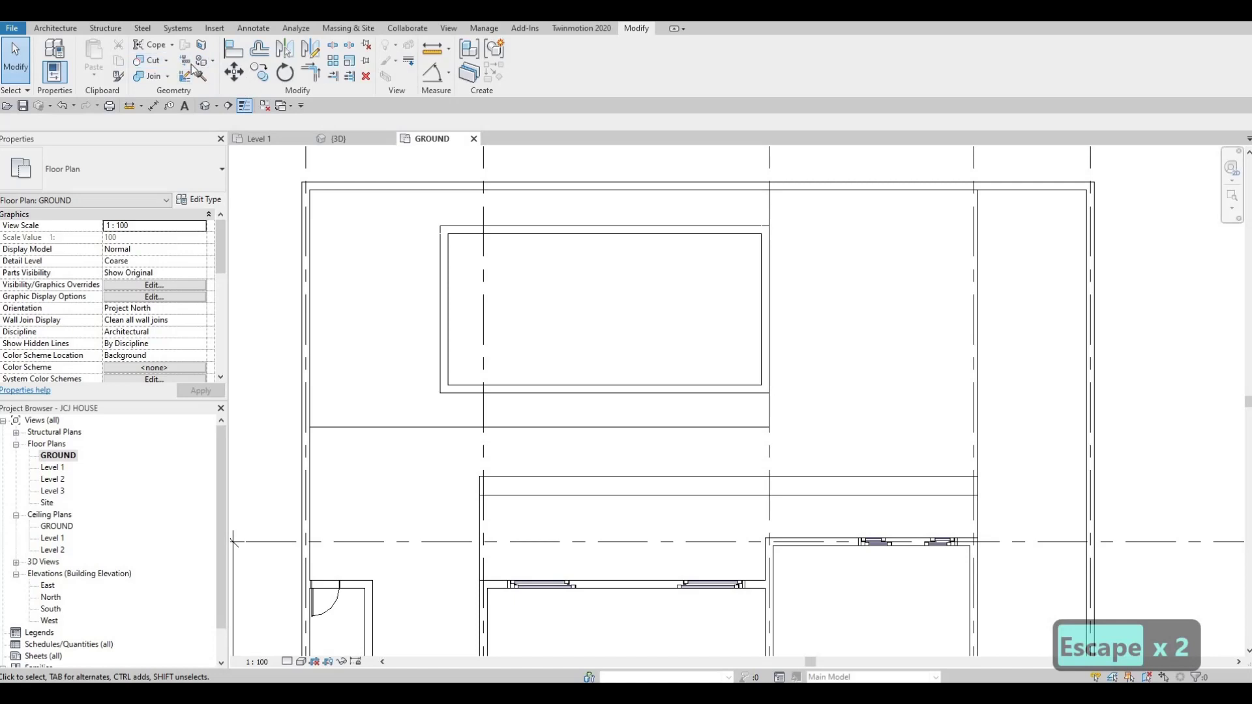
{"action": "scroll", "coordinate": [159, 68], "scroll_direction": "up", "scroll_amount": 13}
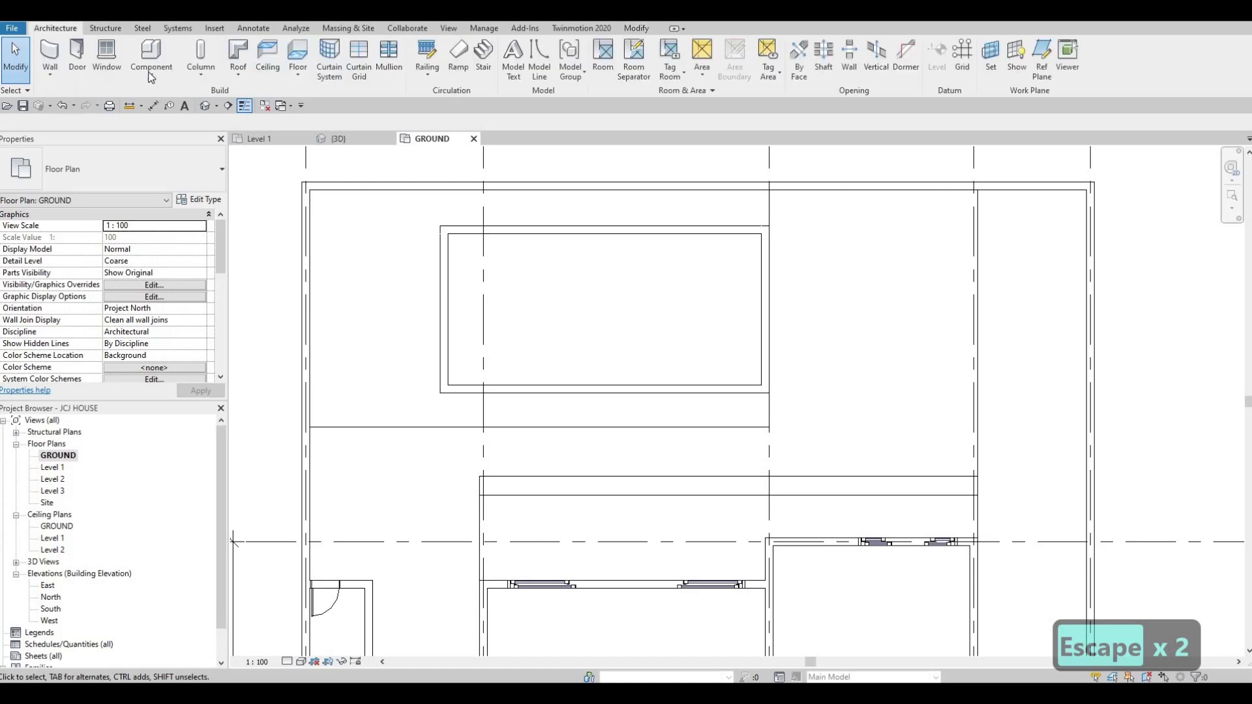
{"action": "left_click", "coordinate": [177, 128]}
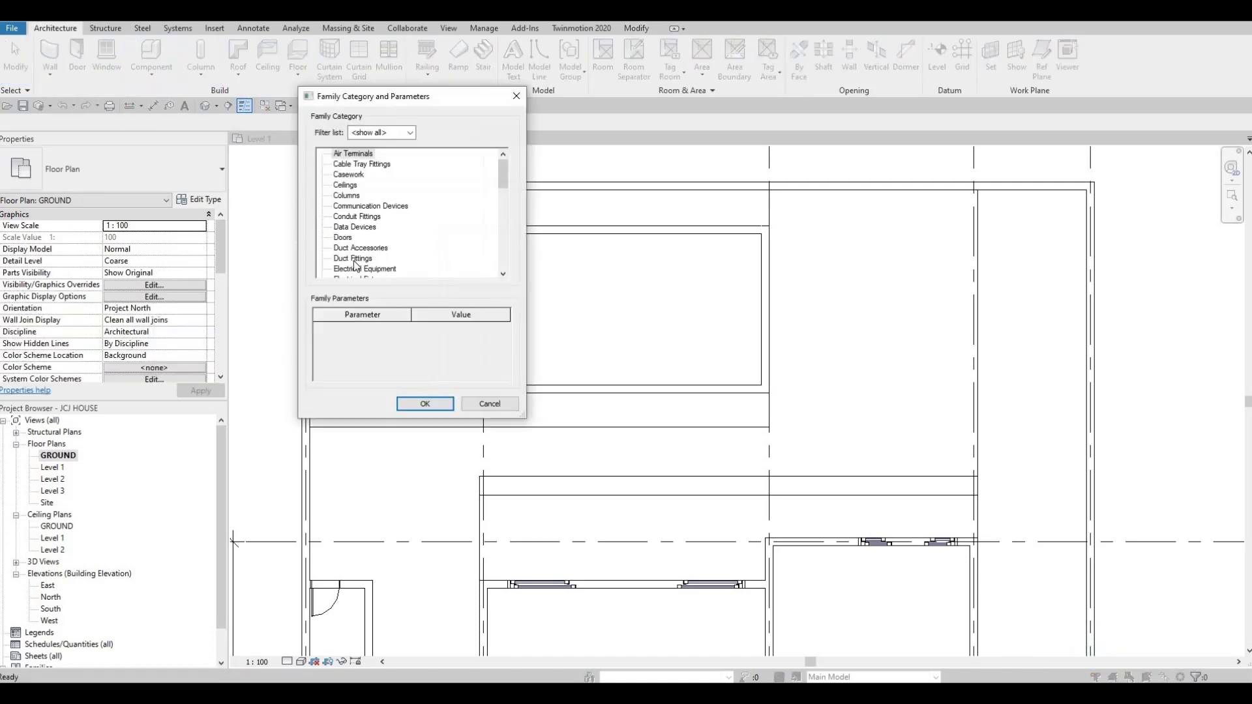
{"action": "scroll", "coordinate": [358, 266], "scroll_direction": "down", "scroll_amount": 2}
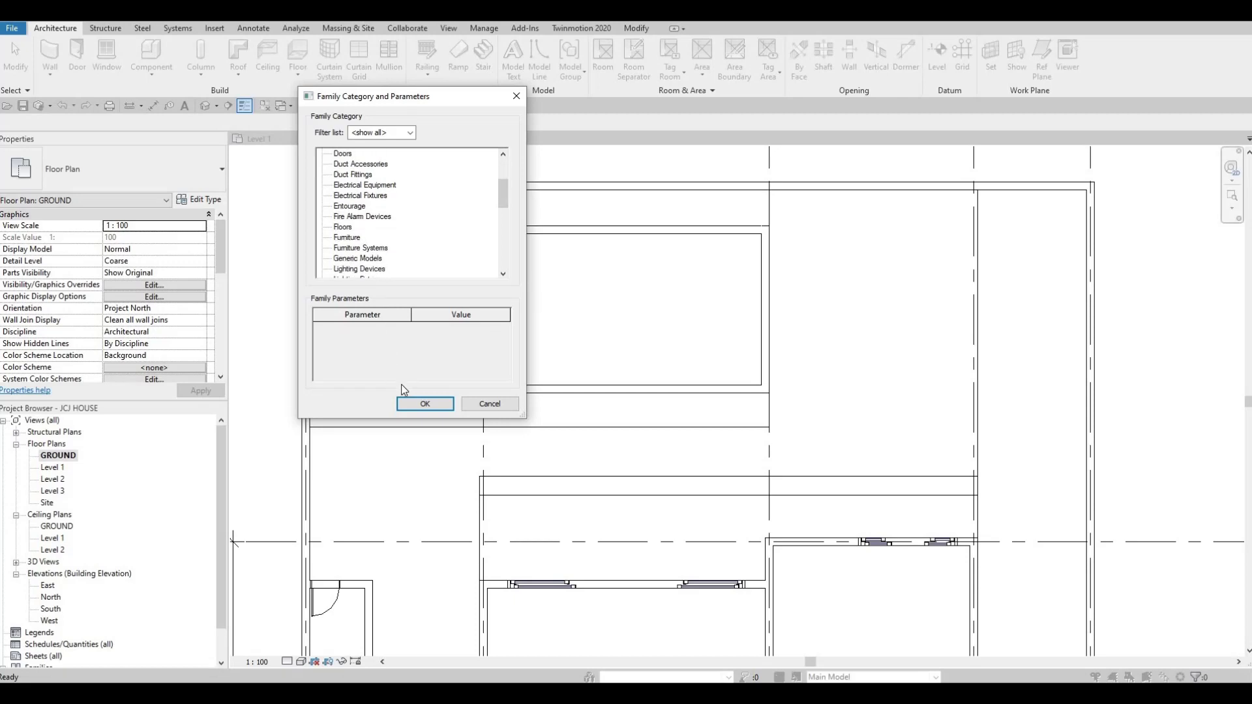
{"action": "left_click", "coordinate": [424, 403]}
{"action": "left_click", "coordinate": [628, 371]}
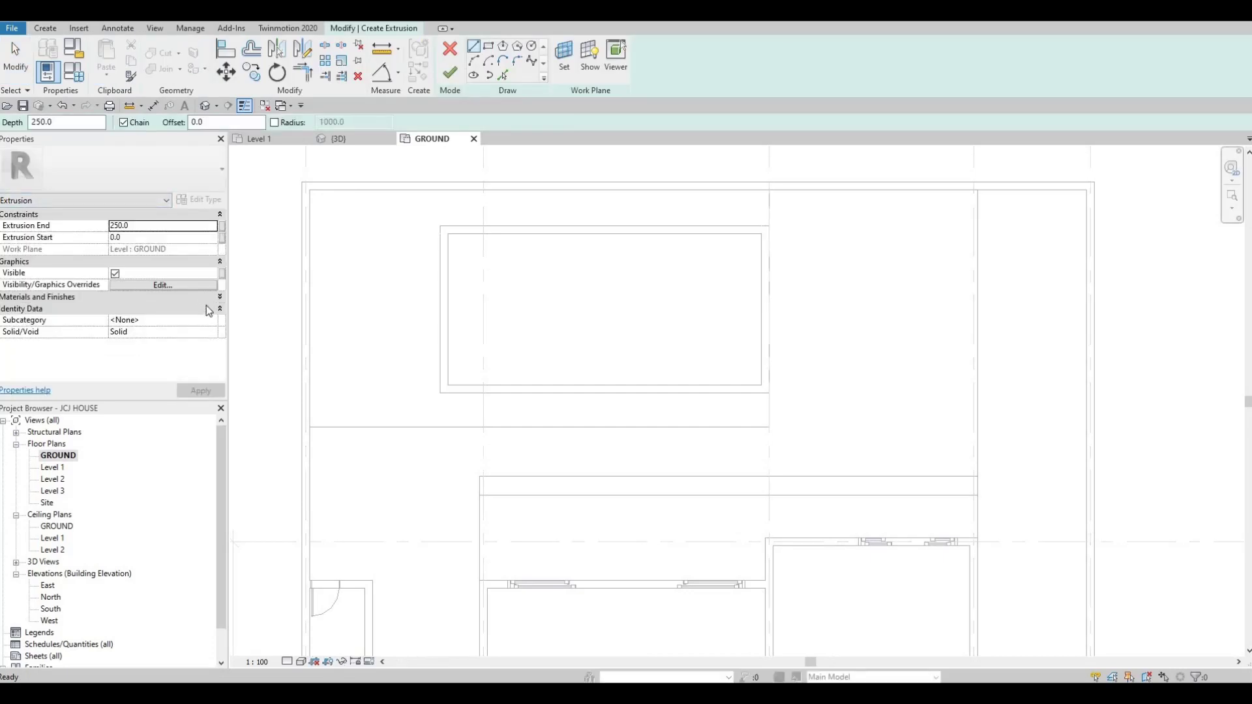
Step: Try to enter WATER directly as the new extrusion's material
{"action": "left_click", "coordinate": [206, 301]}
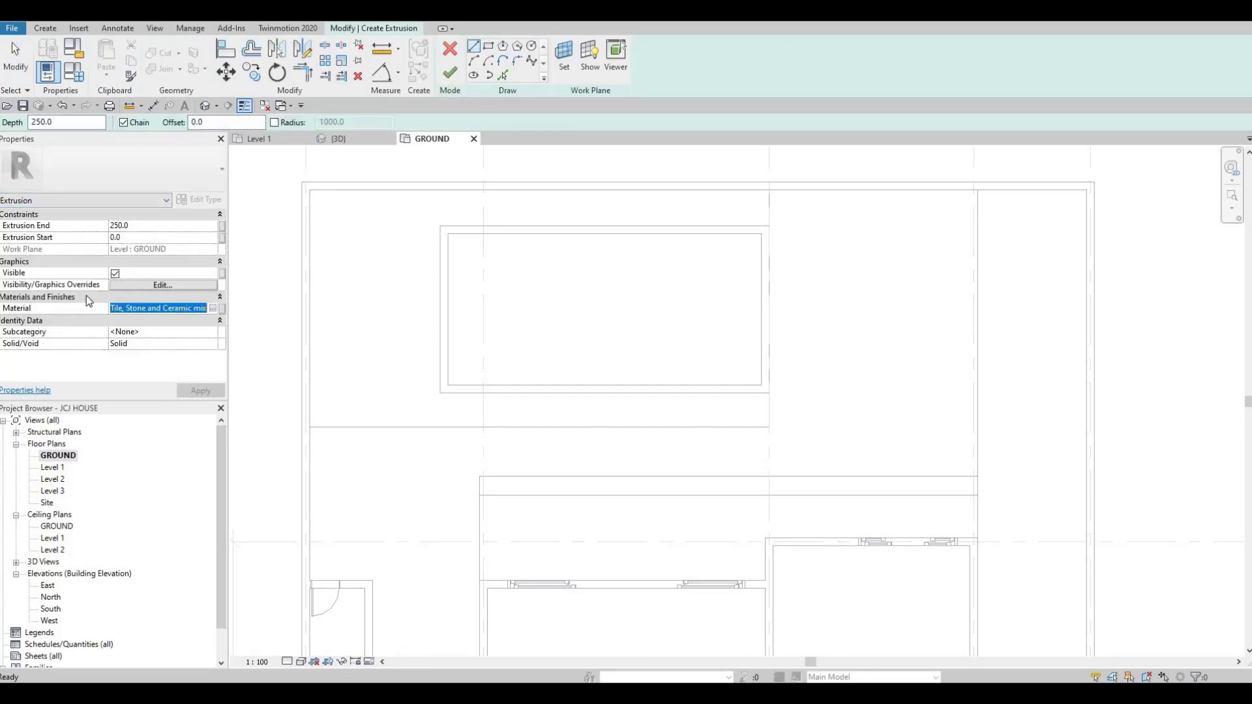
{"action": "type", "text": "WATER"}
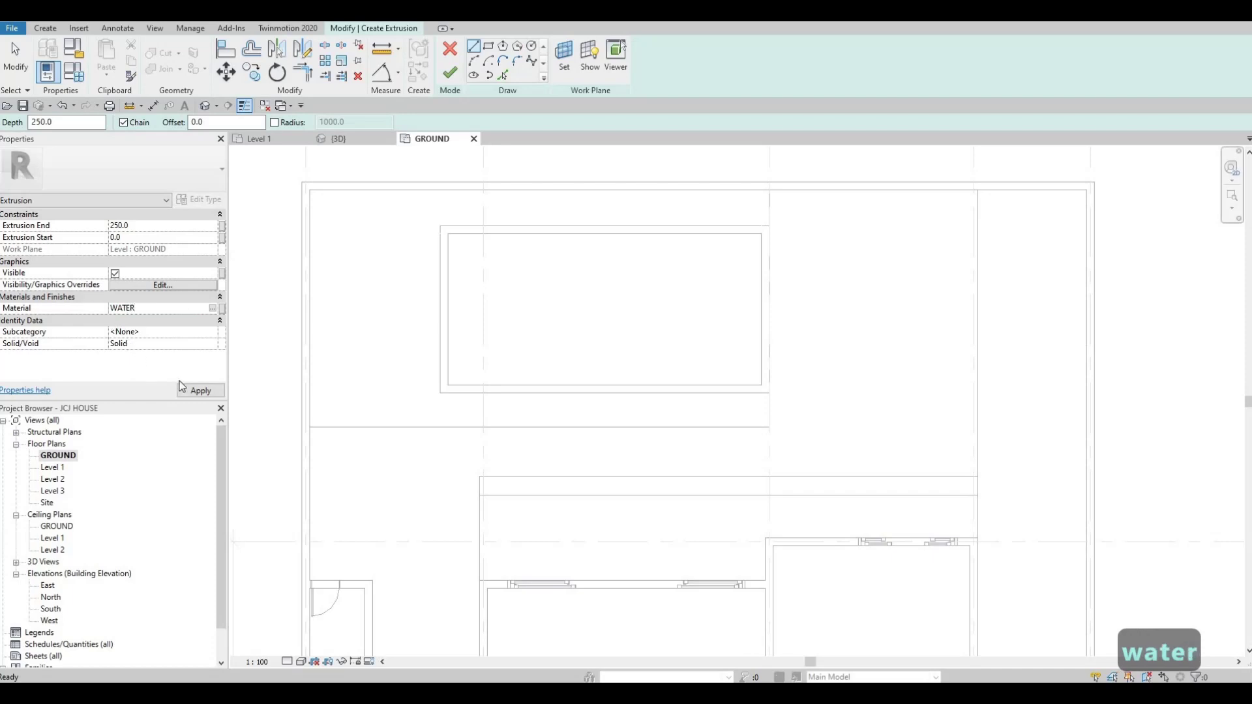
{"action": "left_click", "coordinate": [200, 390]}
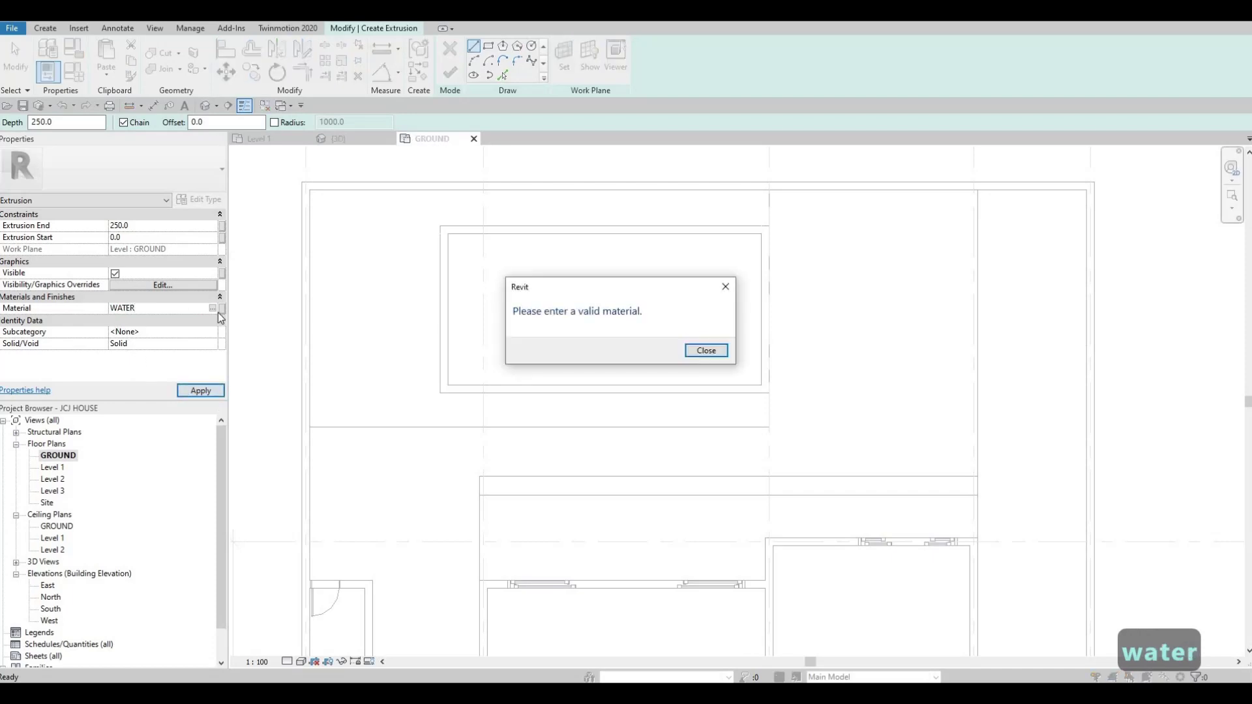
{"action": "key", "text": "Escape"}
{"action": "key", "text": "Escape"}
Step: Search the material library for water, add the second Water material to the project and assign it to the extrusion
{"action": "left_click", "coordinate": [215, 311]}
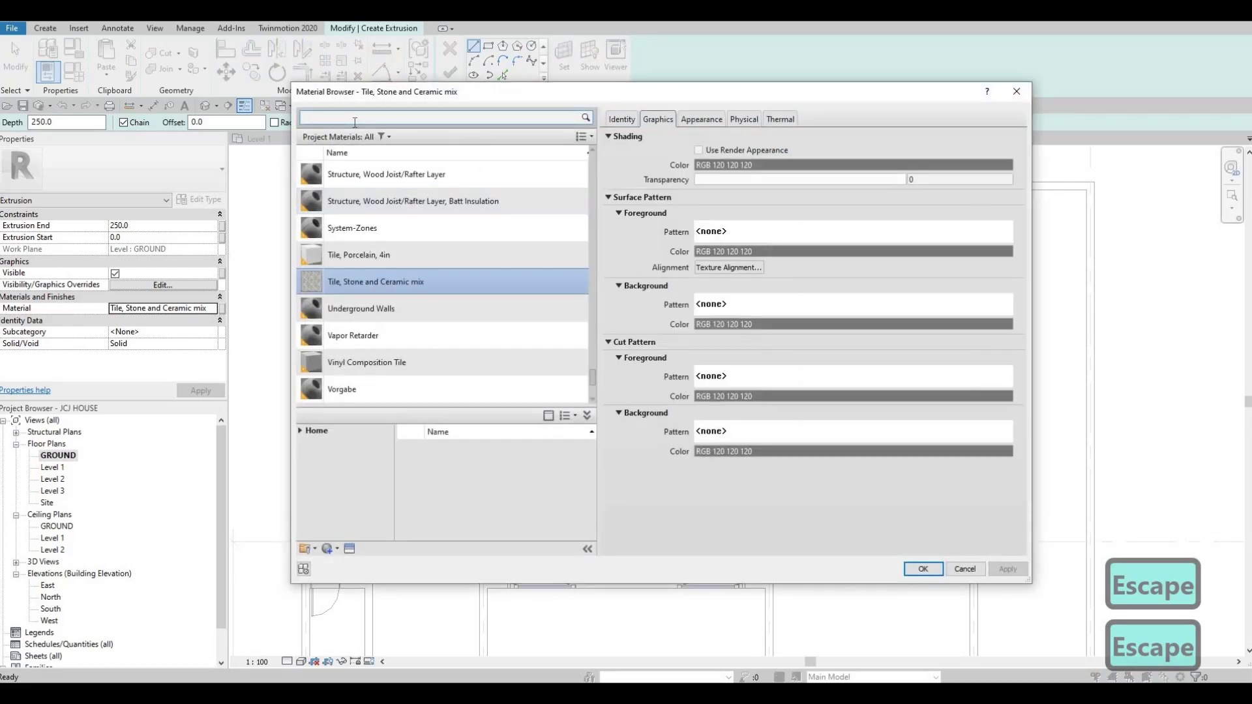
{"action": "type", "text": "wate"}
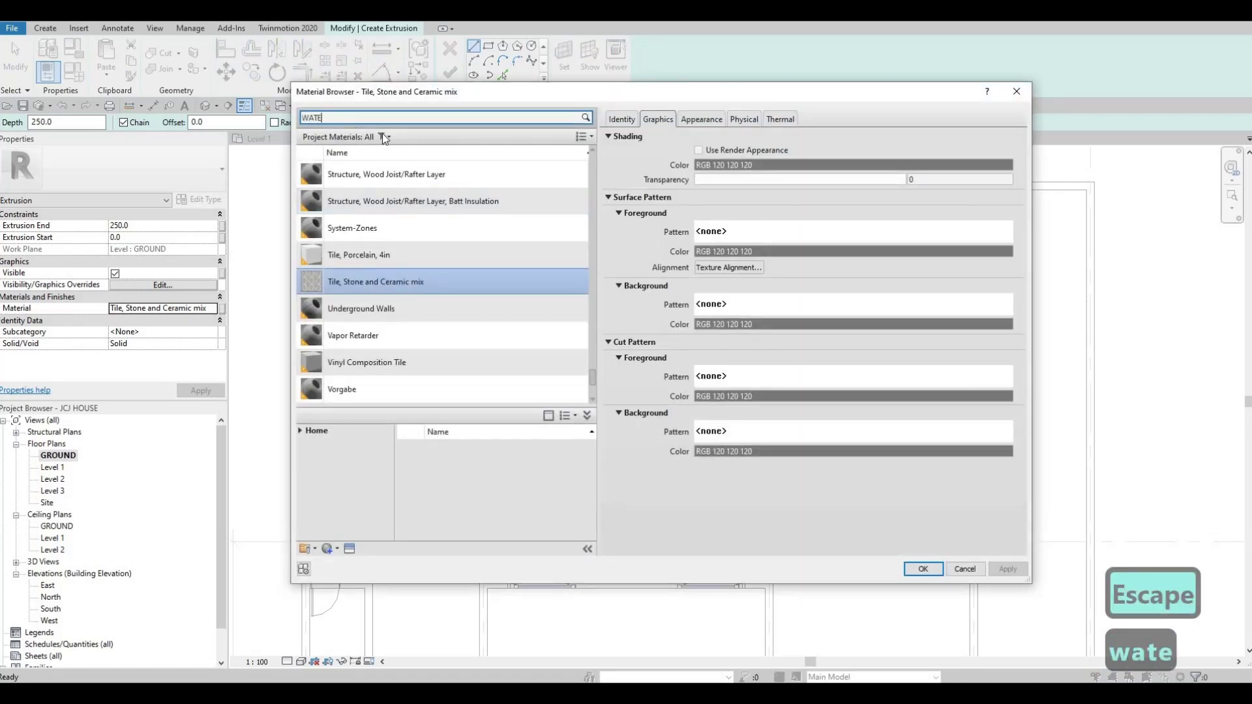
{"action": "type", "text": "r"}
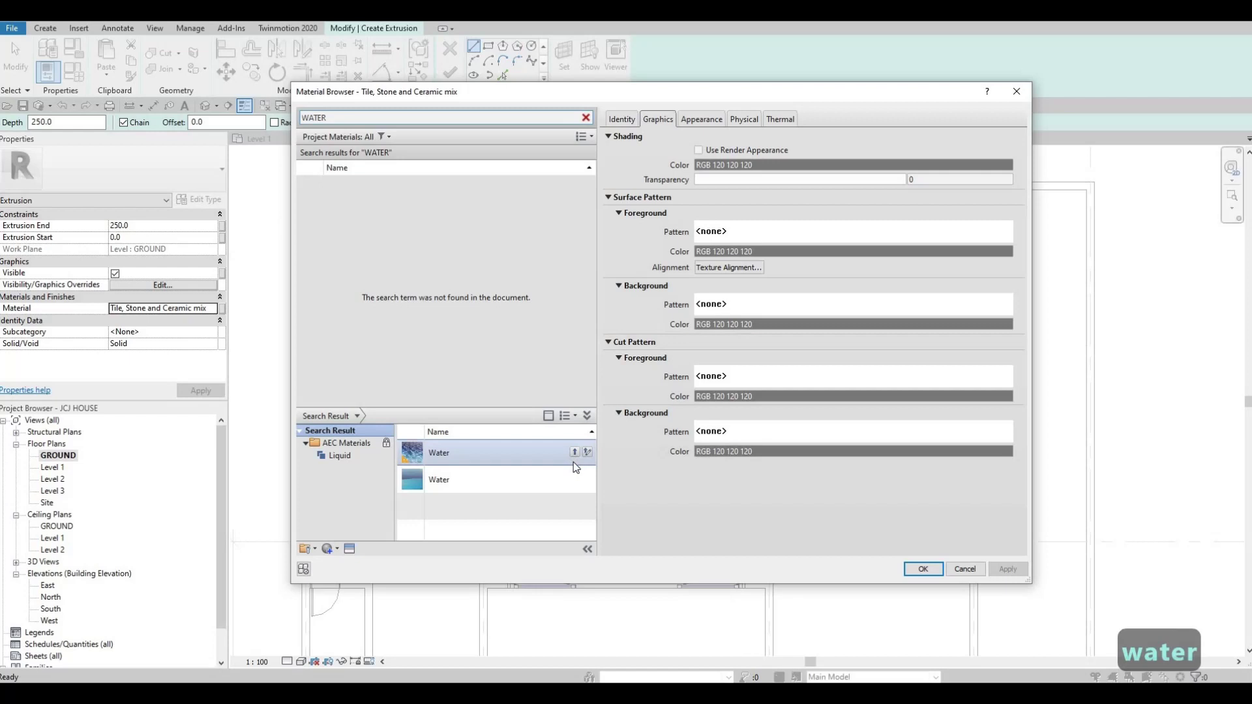
{"action": "left_click", "coordinate": [575, 479]}
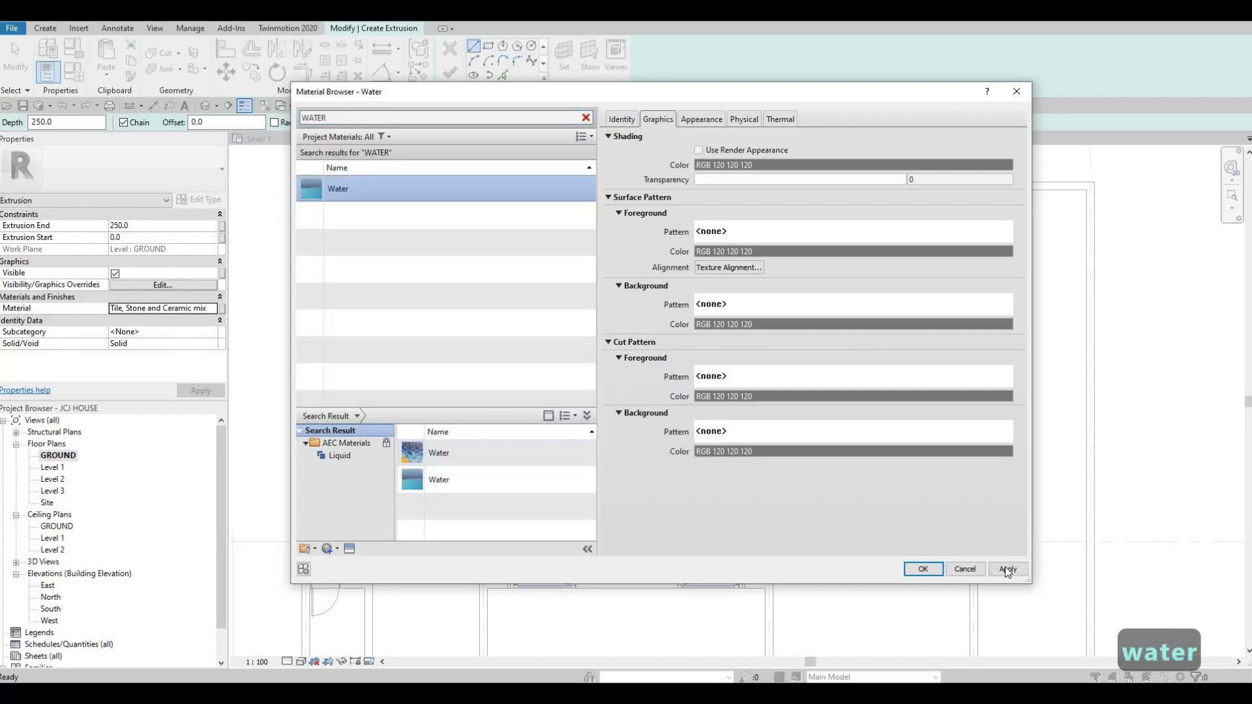
{"action": "key", "text": "Return"}
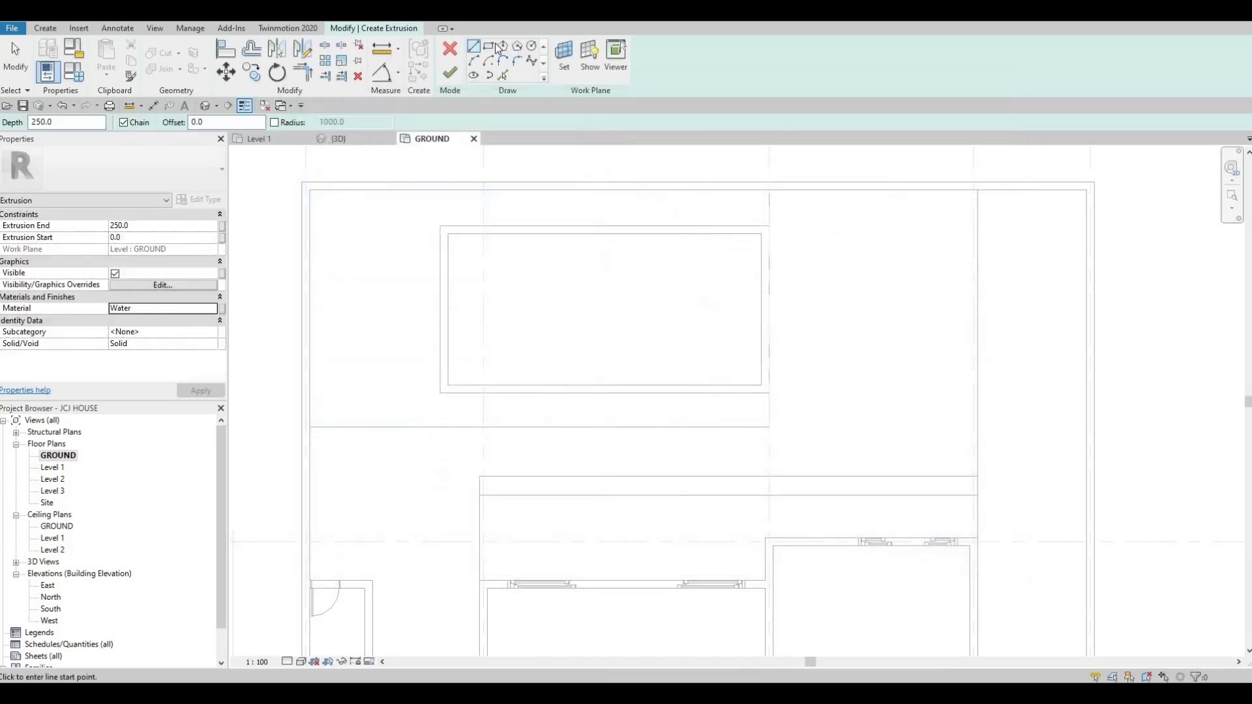
Step: Sketch a rectangular profile along the pool walls' inner faces, about 3820 mm across its short side, and complete the 250 mm extrusion
{"action": "key", "text": "r"}
{"action": "key", "text": "c"}
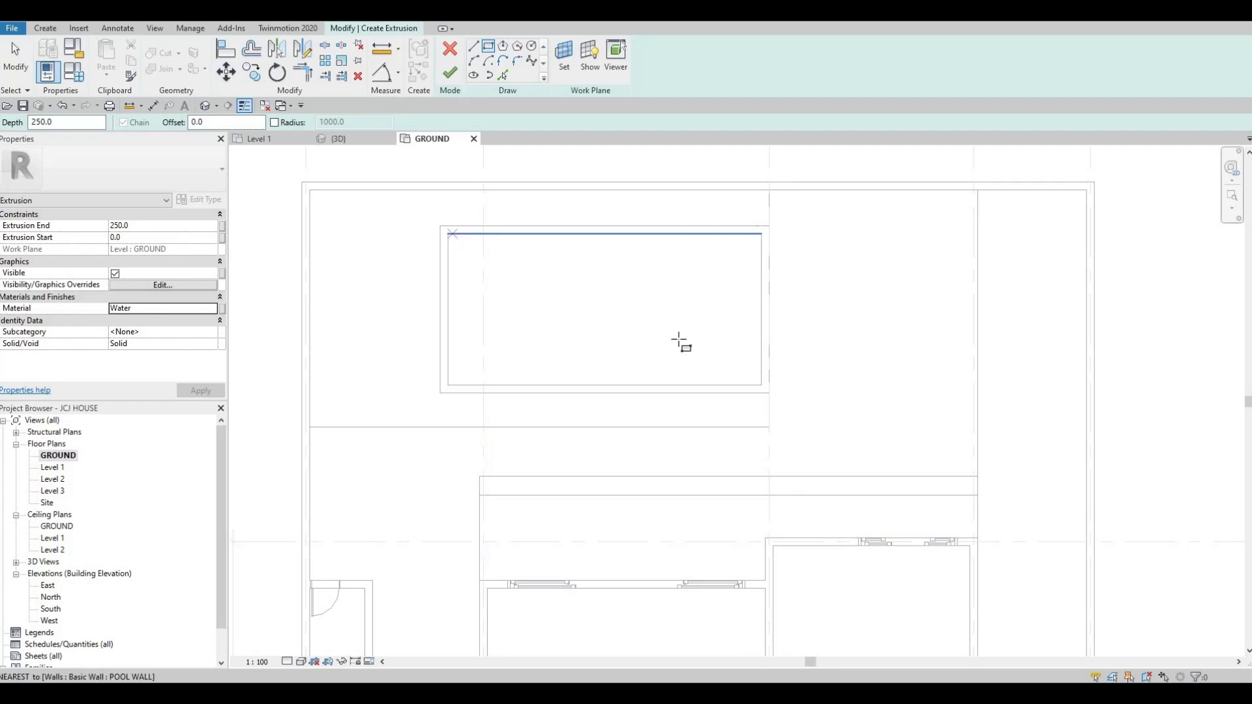
{"action": "left_click", "coordinate": [756, 393]}
{"action": "left_click", "coordinate": [448, 233]}
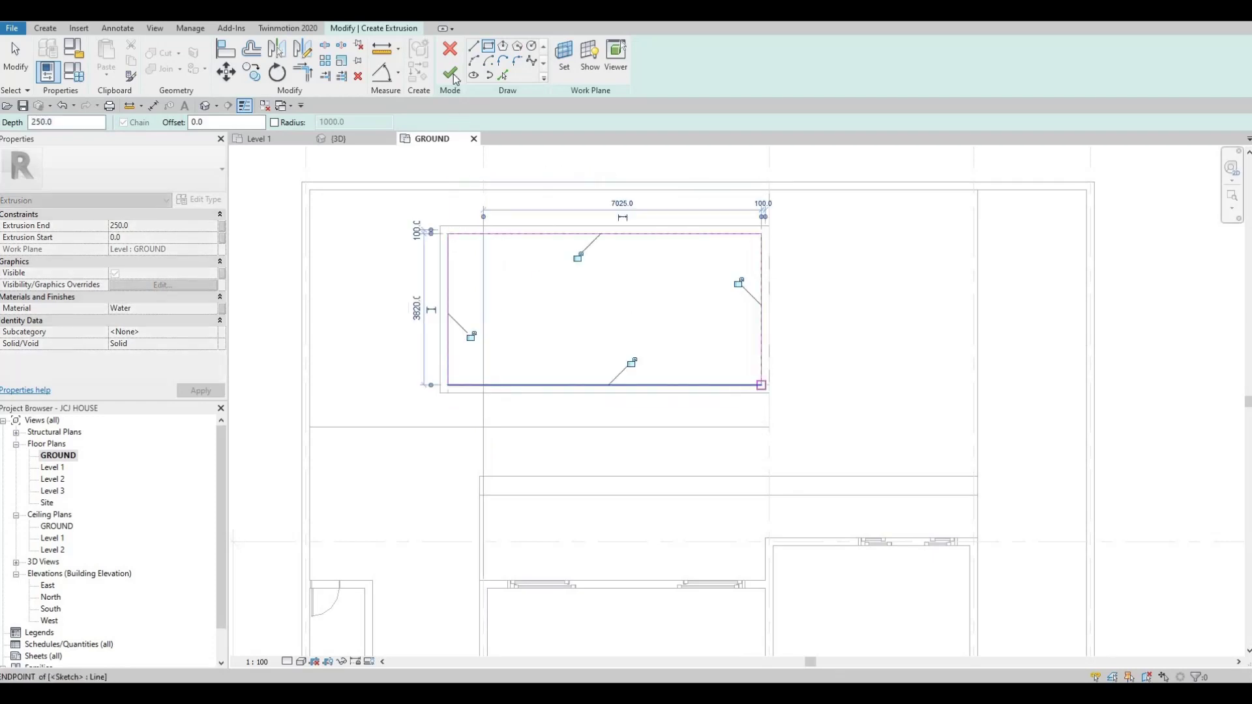
{"action": "left_click", "coordinate": [450, 72]}
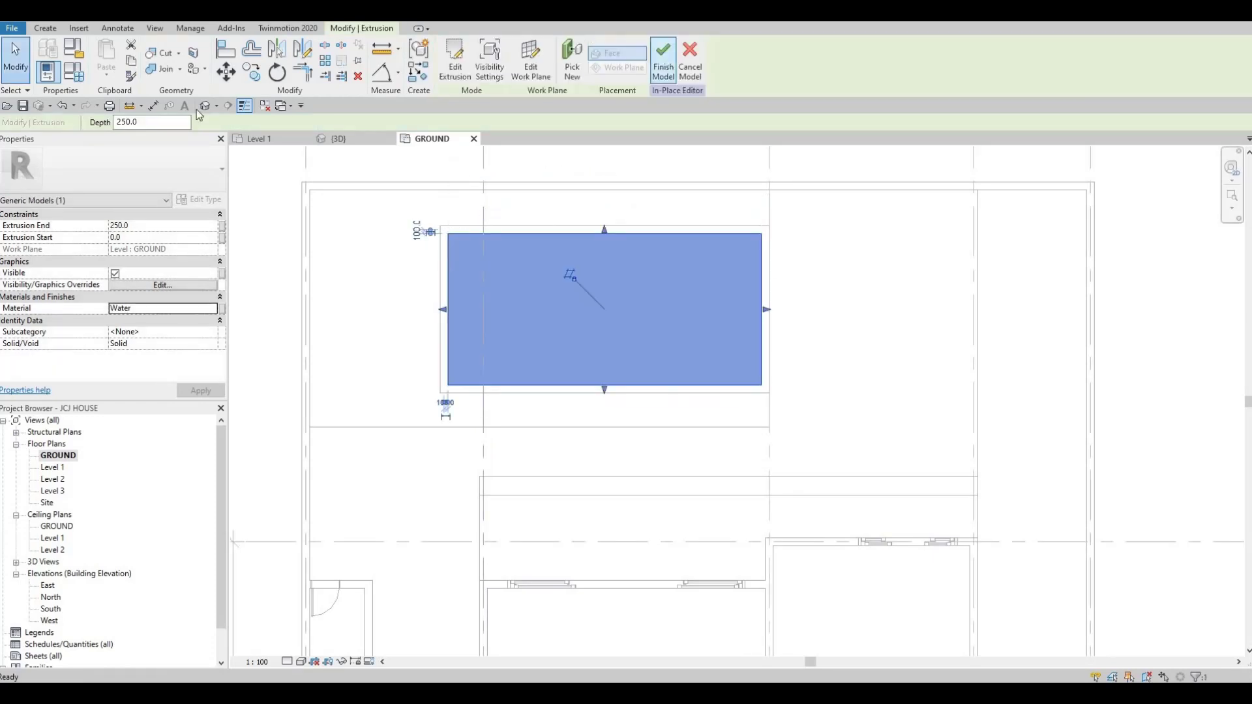
Step: In the 3D view, lower the water body's top face to the pool rim and extend its bottom face deeper into the pool
{"action": "middle_click_drag", "start_coordinate": [563, 325], "coordinate": [598, 375], "text": "shift"}
{"action": "scroll", "coordinate": [598, 341], "scroll_direction": "down", "scroll_amount": 1}
{"action": "scroll", "coordinate": [598, 379], "scroll_direction": "up", "scroll_amount": 2}
{"action": "left_click", "coordinate": [597, 380]}
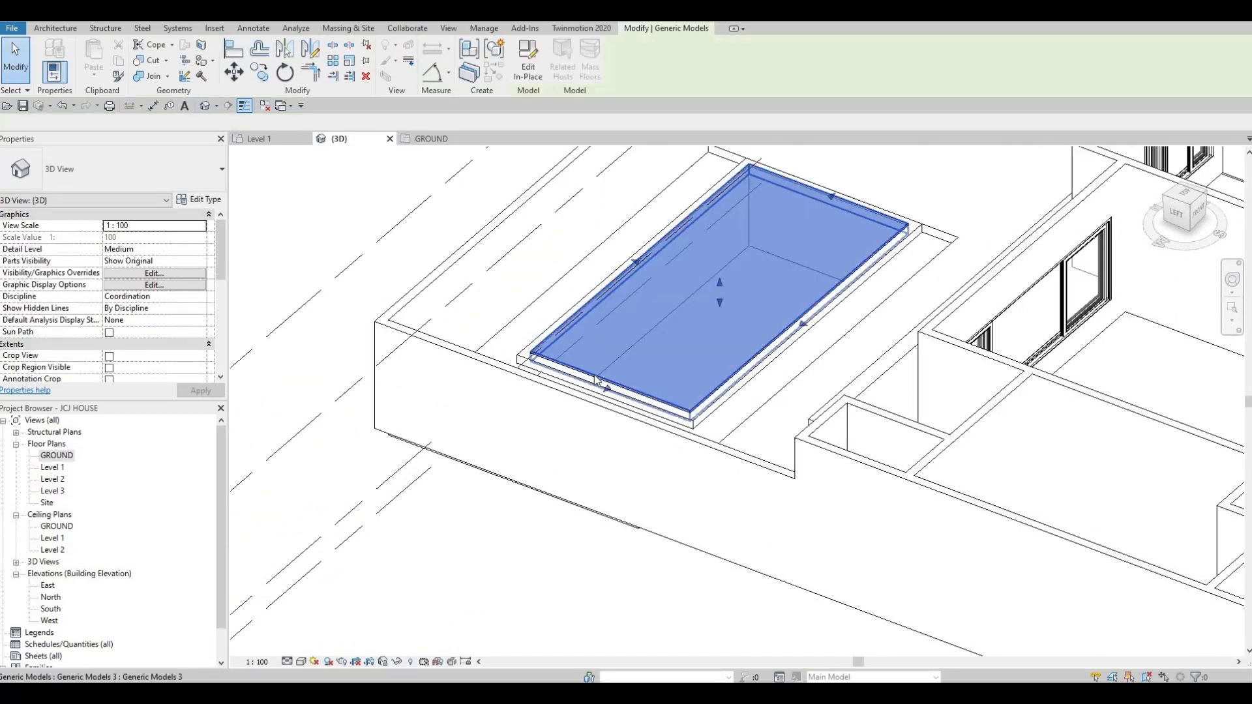
{"action": "key", "text": "Escape"}
{"action": "left_click", "coordinate": [710, 301]}
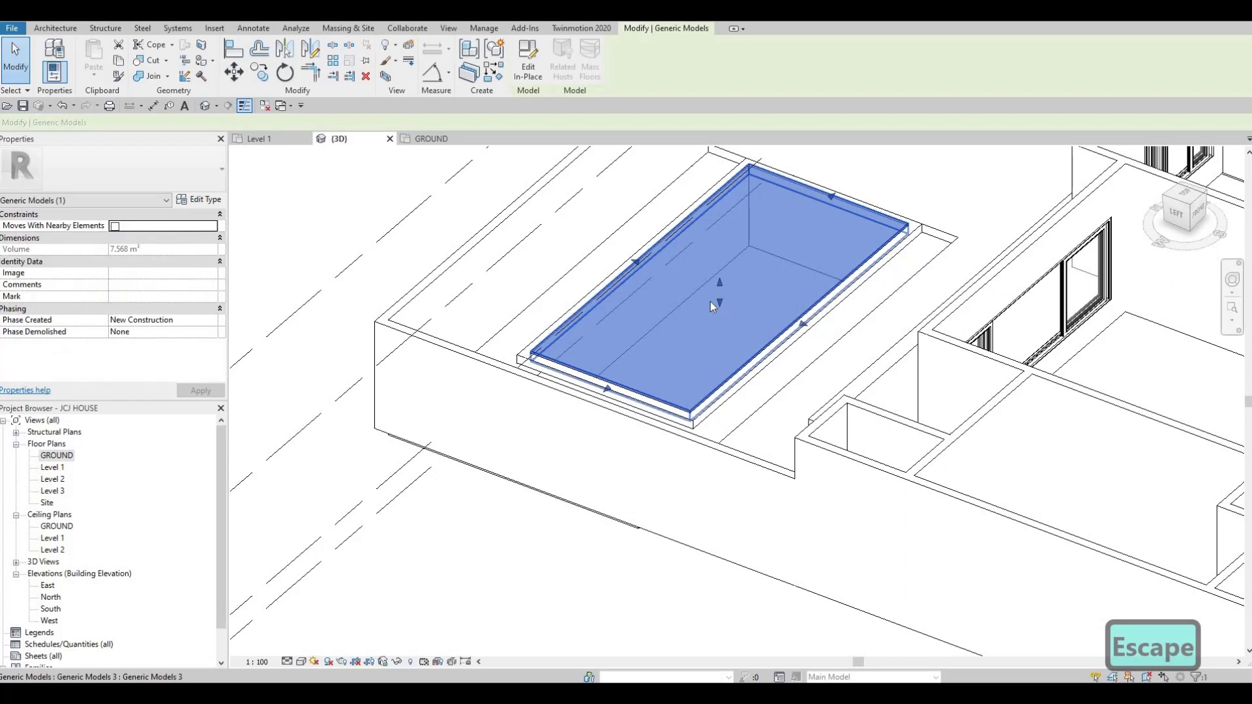
{"action": "mouse_move", "coordinate": [717, 310]}
{"action": "left_mouse_down"}
{"action": "mouse_move", "coordinate": [719, 283]}
{"action": "mouse_move", "coordinate": [722, 296]}
{"action": "left_mouse_up"}
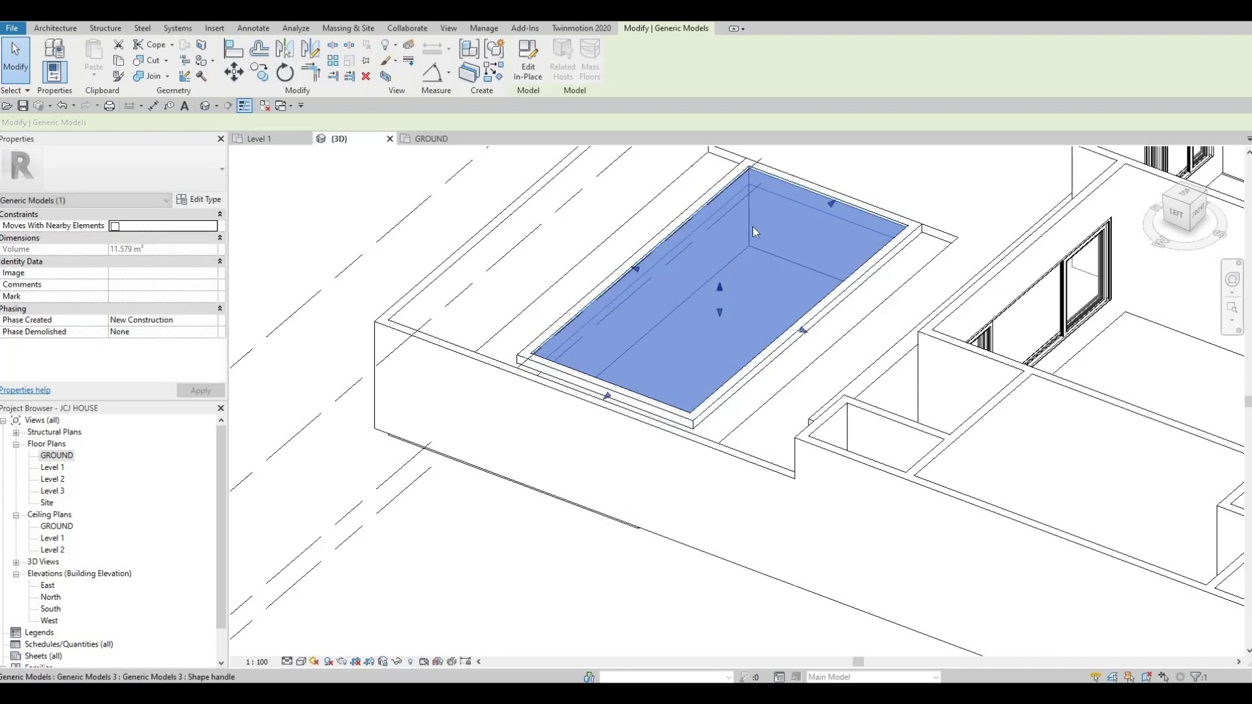
Step: Examine the filled pool and the whole house from several angles in the 3D view
{"action": "key", "text": "Escape"}
{"action": "key", "text": "Escape"}
{"action": "scroll", "coordinate": [735, 251], "scroll_direction": "up", "scroll_amount": 1}
{"action": "scroll", "coordinate": [733, 253], "scroll_direction": "down", "scroll_amount": 1}
{"action": "scroll", "coordinate": [733, 253], "scroll_direction": "down", "scroll_amount": 4}
{"action": "middle_click_drag", "start_coordinate": [785, 330], "coordinate": [711, 248], "text": "shift"}
{"action": "scroll", "coordinate": [707, 240], "scroll_direction": "up", "scroll_amount": 4}
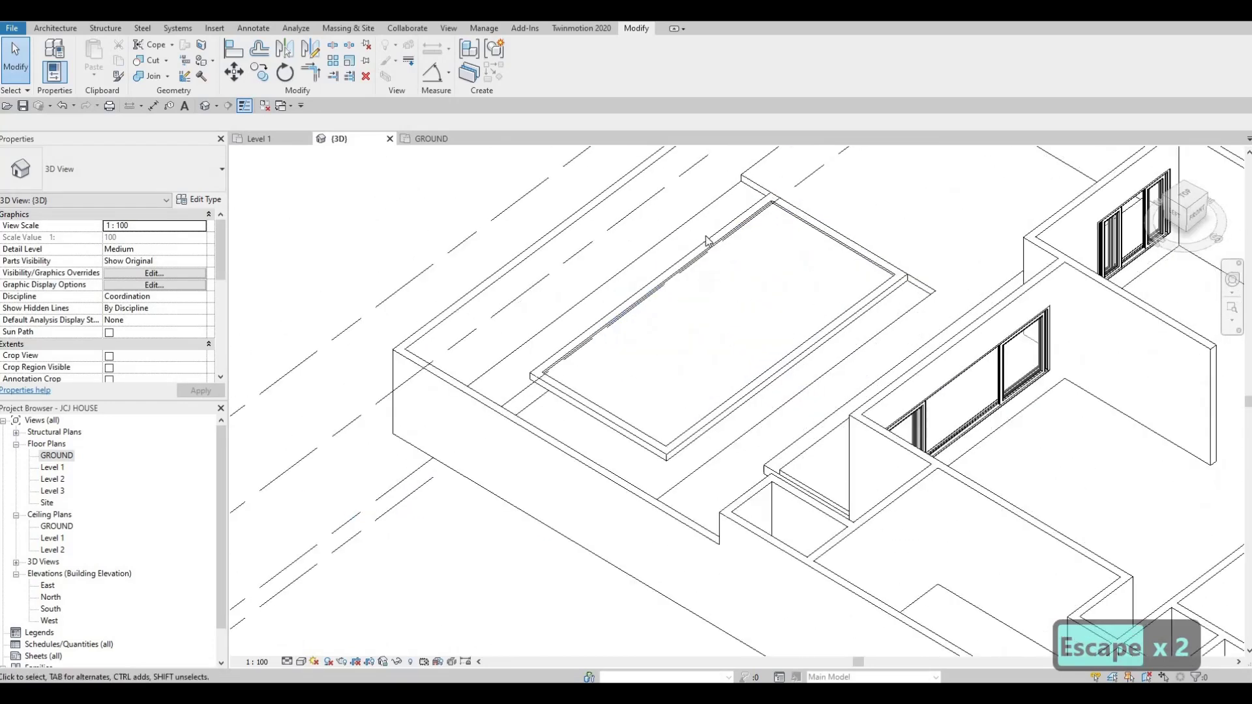
{"action": "scroll", "coordinate": [727, 269], "scroll_direction": "down", "scroll_amount": 2}
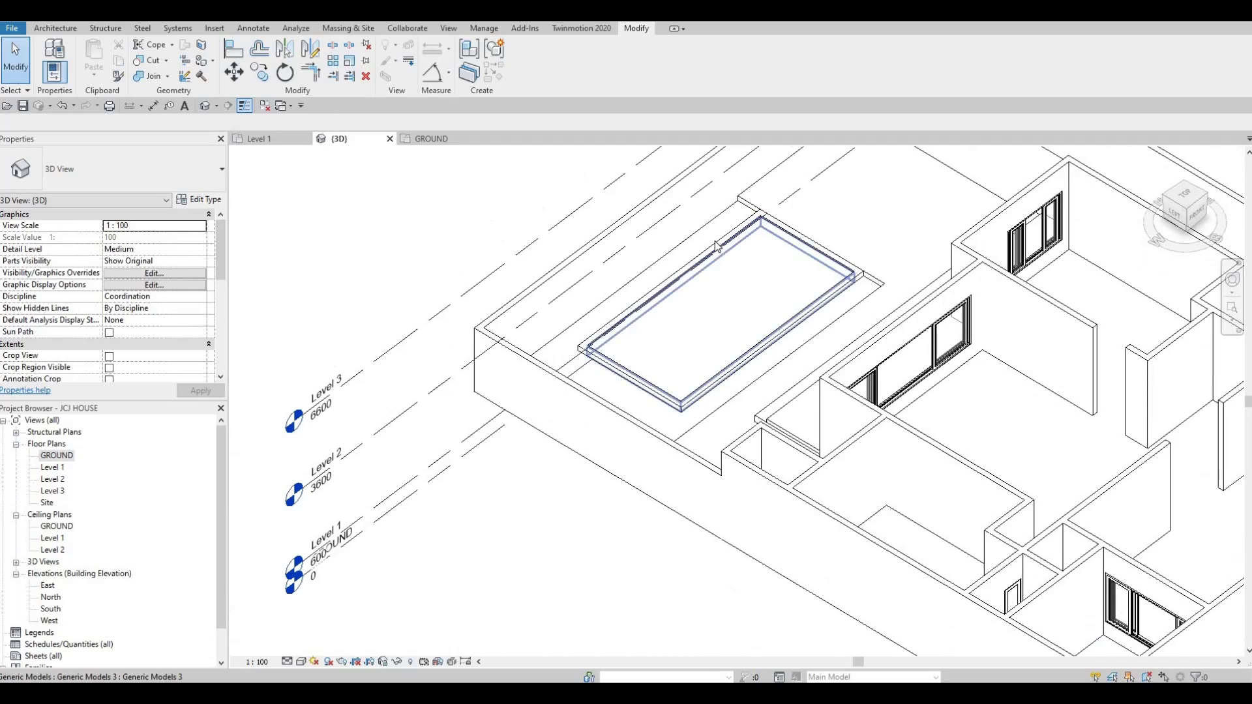
{"action": "key", "text": "Escape"}
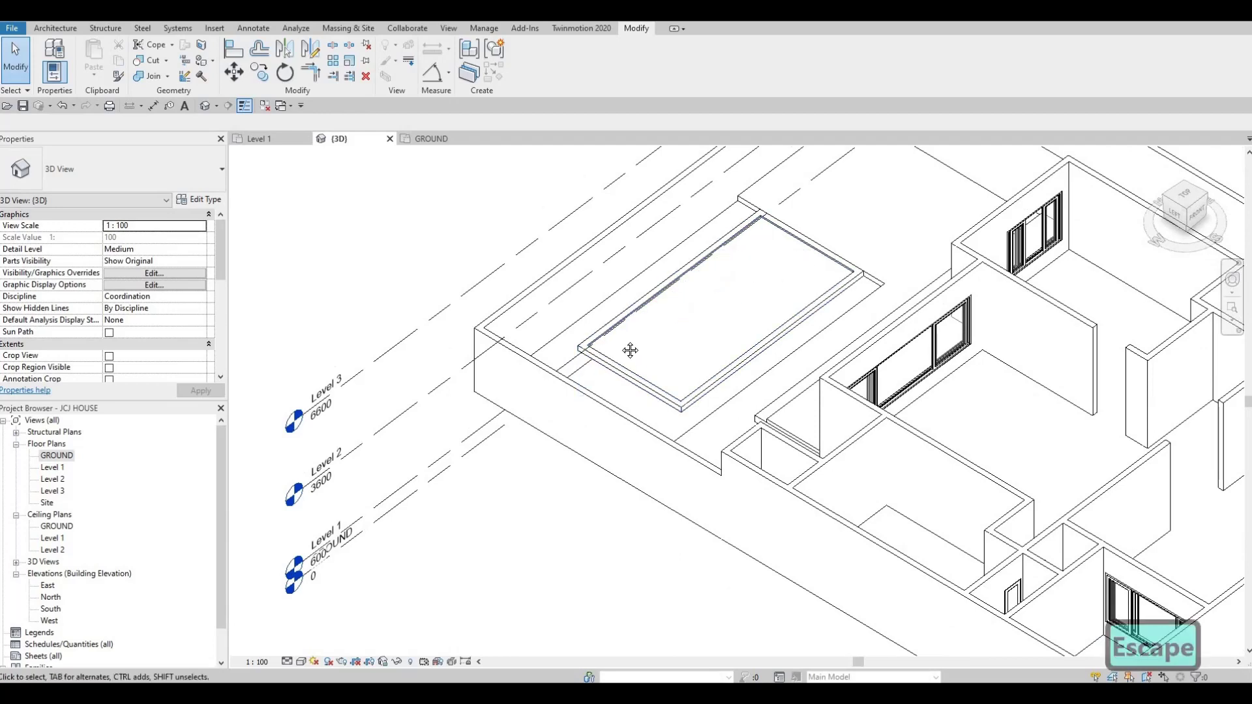
{"action": "scroll", "coordinate": [629, 350], "scroll_direction": "down", "scroll_amount": 3}
{"action": "middle_click_drag", "start_coordinate": [525, 364], "coordinate": [637, 508], "text": "shift"}
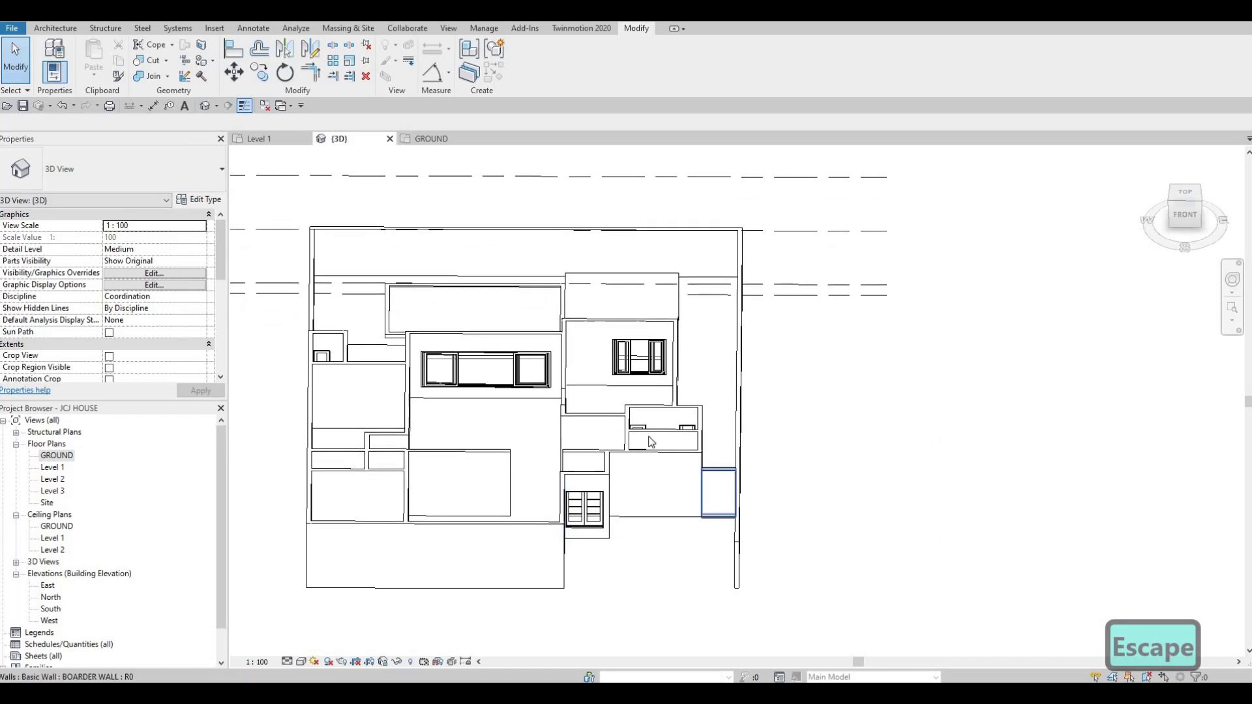
{"action": "scroll", "coordinate": [717, 469], "scroll_direction": "up", "scroll_amount": 2}
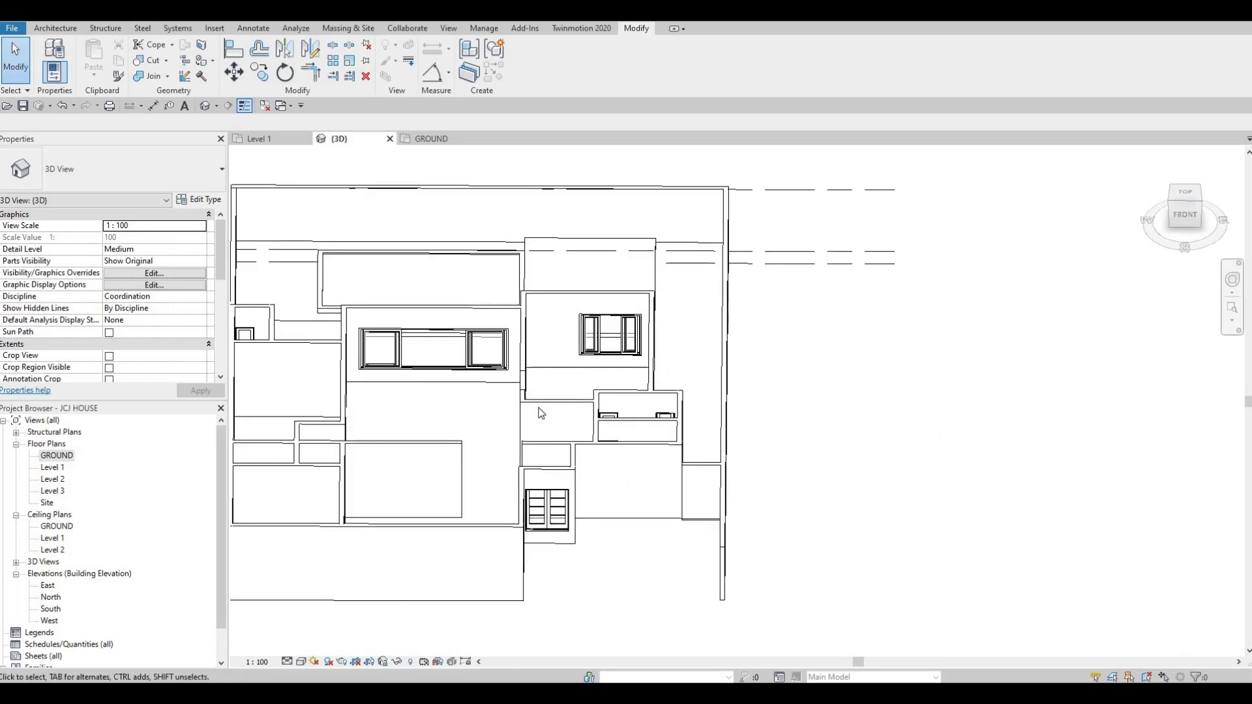
Step: In the GROUND floor plan, place another 700 x 2000mm interior single door in the grid D wall between the small rooms and grid 5
{"action": "double_click", "coordinate": [57, 456]}
{"action": "scroll", "coordinate": [355, 413], "scroll_direction": "down", "scroll_amount": 1}
{"action": "middle_click_drag", "start_coordinate": [364, 561], "coordinate": [355, 412]}
{"action": "key", "text": "Escape"}
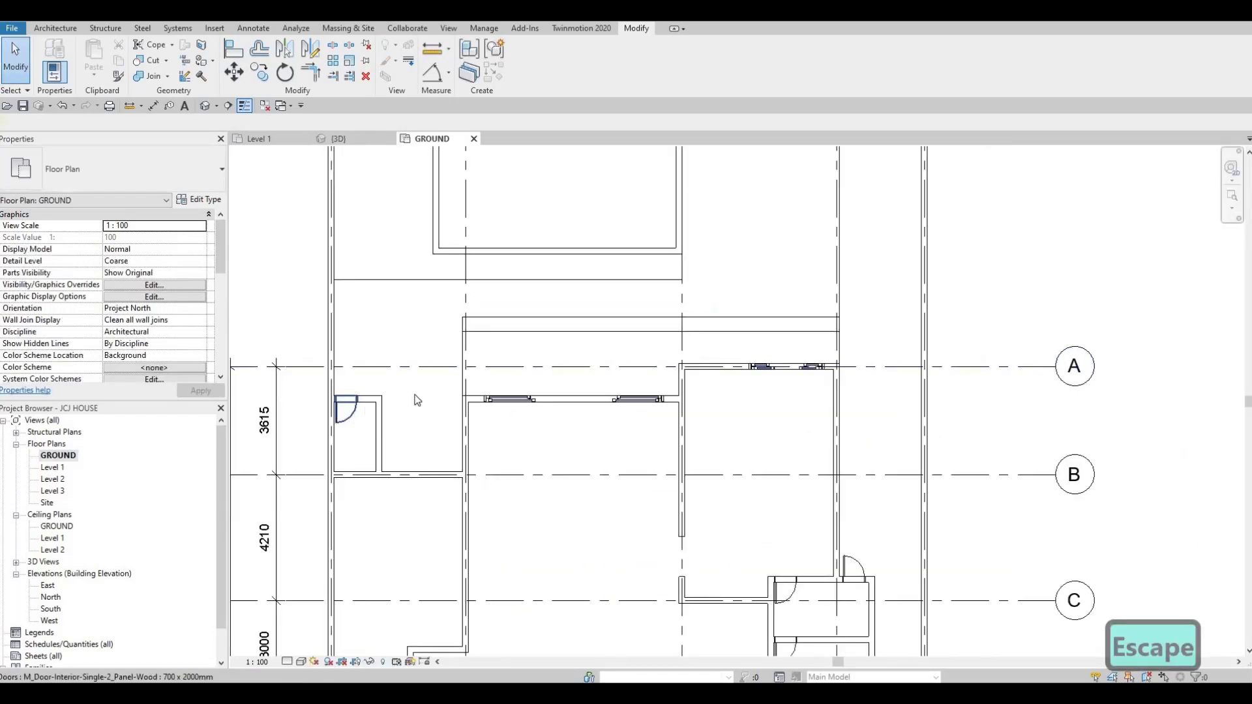
{"action": "left_click", "coordinate": [355, 409]}
{"action": "key", "text": "c"}
{"action": "key", "text": "s"}
{"action": "scroll", "coordinate": [750, 541], "scroll_direction": "down", "scroll_amount": 1}
{"action": "middle_click_drag", "start_coordinate": [825, 613], "coordinate": [646, 369]}
{"action": "scroll", "coordinate": [653, 380], "scroll_direction": "up", "scroll_amount": 2}
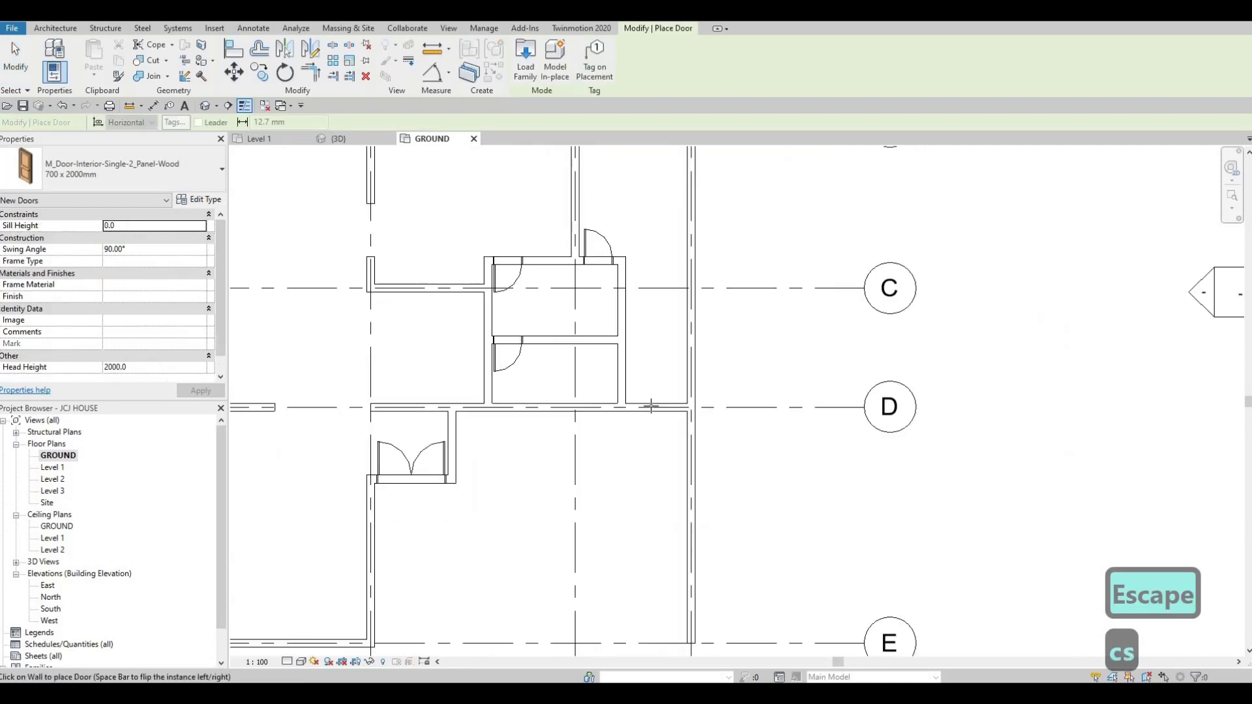
{"action": "left_click", "coordinate": [649, 402]}
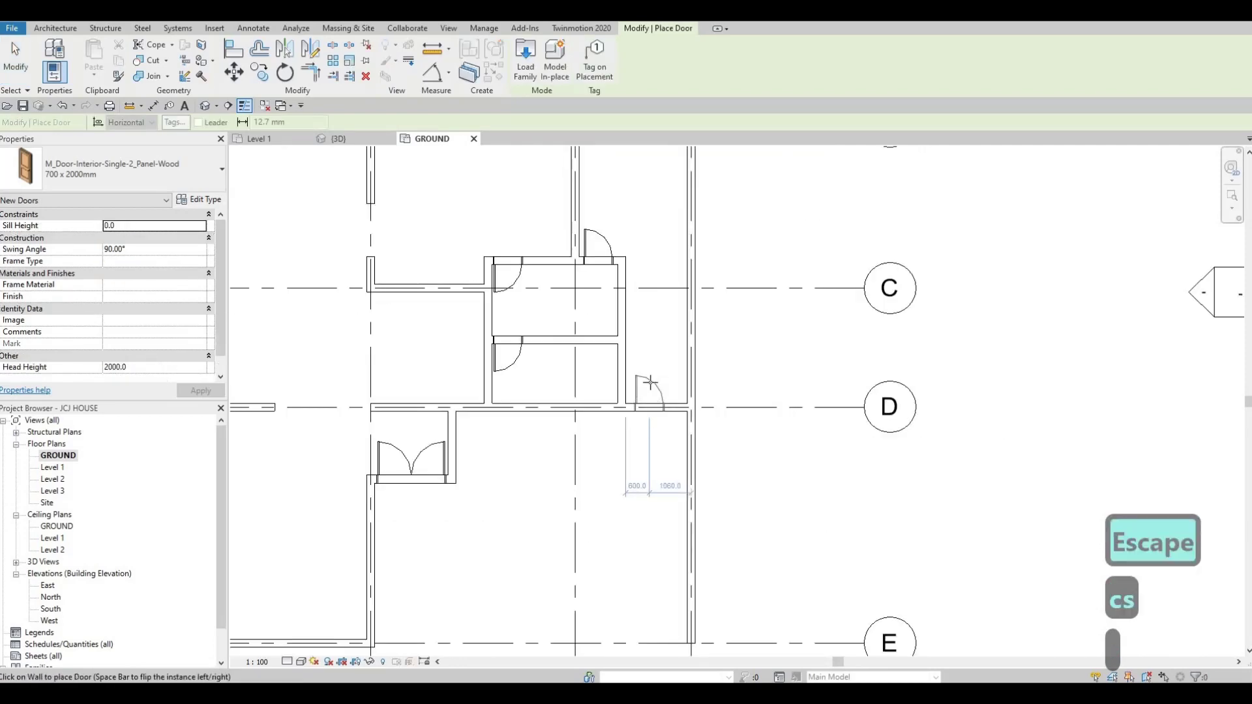
{"action": "scroll", "coordinate": [652, 384], "scroll_direction": "down", "scroll_amount": 2}
{"action": "key", "text": "Escape"}
{"action": "key", "text": "Escape"}
{"action": "key", "text": "Escape"}
Step: Shorten the interior wall on grid 3 between grids B and C to widen the opening, fine-tuning its free end
{"action": "scroll", "coordinate": [717, 349], "scroll_direction": "down", "scroll_amount": 4}
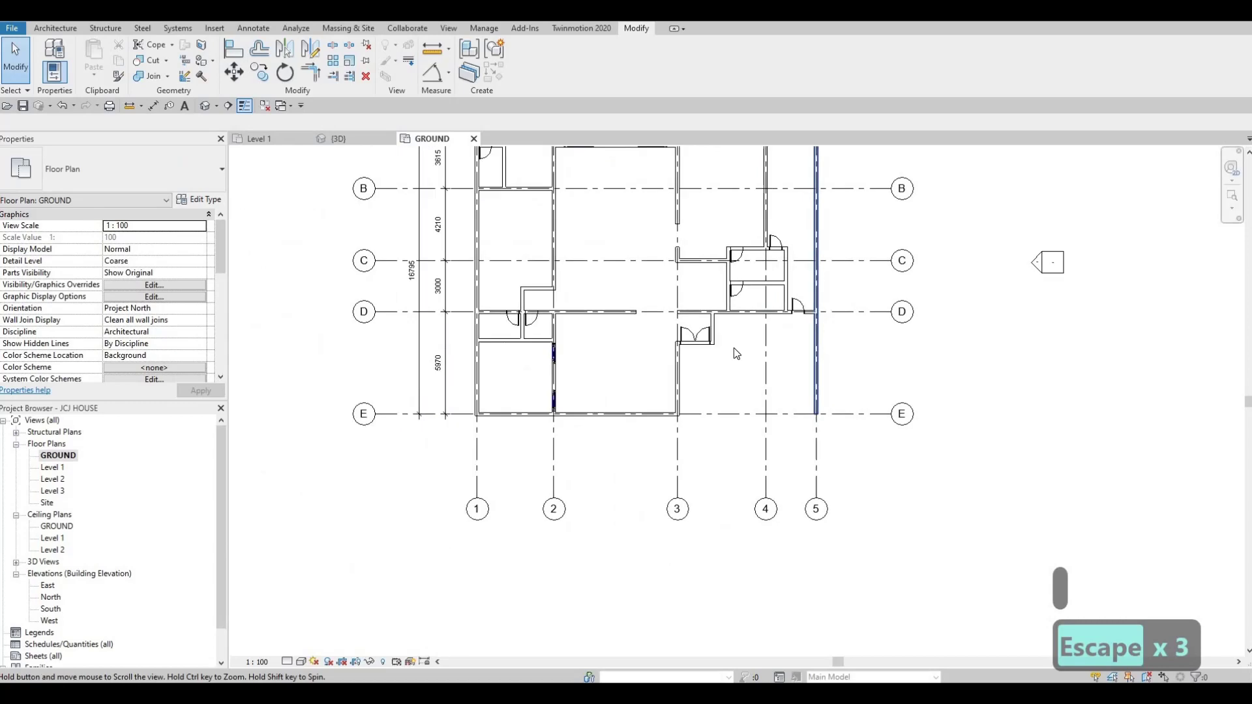
{"action": "scroll", "coordinate": [689, 369], "scroll_direction": "up", "scroll_amount": 3}
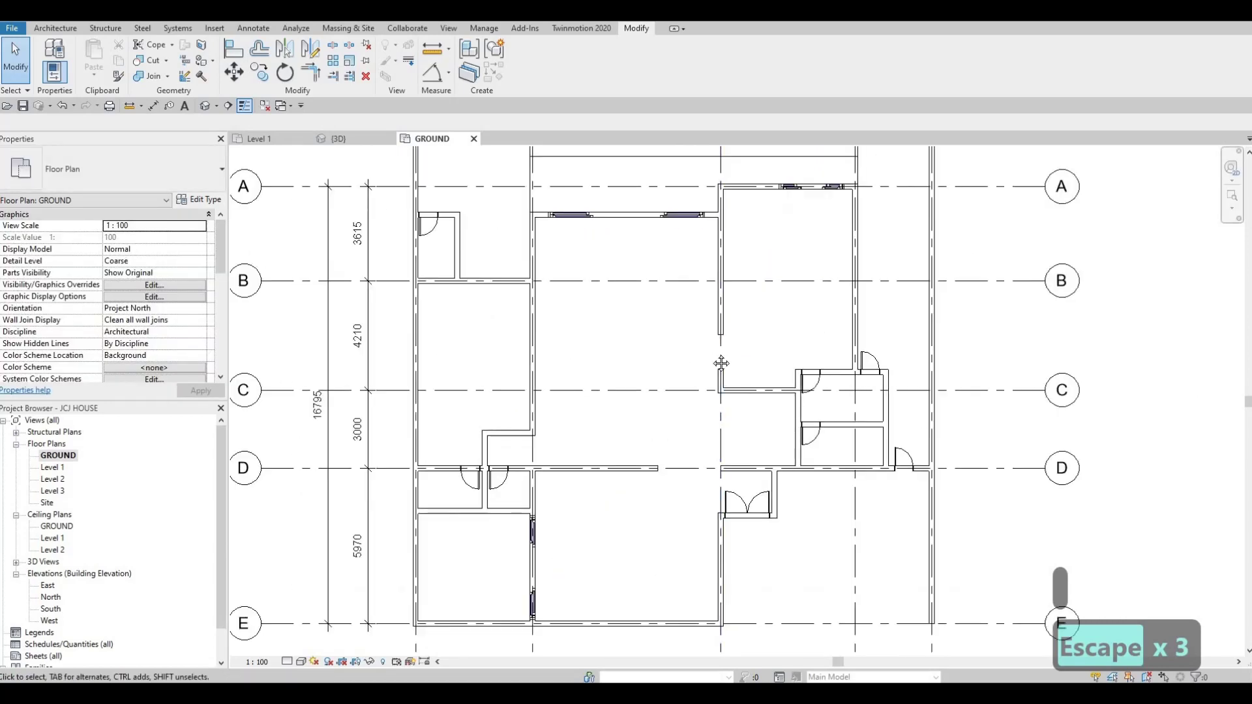
{"action": "key", "text": "Escape"}
{"action": "key", "text": "Escape"}
{"action": "scroll", "coordinate": [721, 362], "scroll_direction": "up", "scroll_amount": 3}
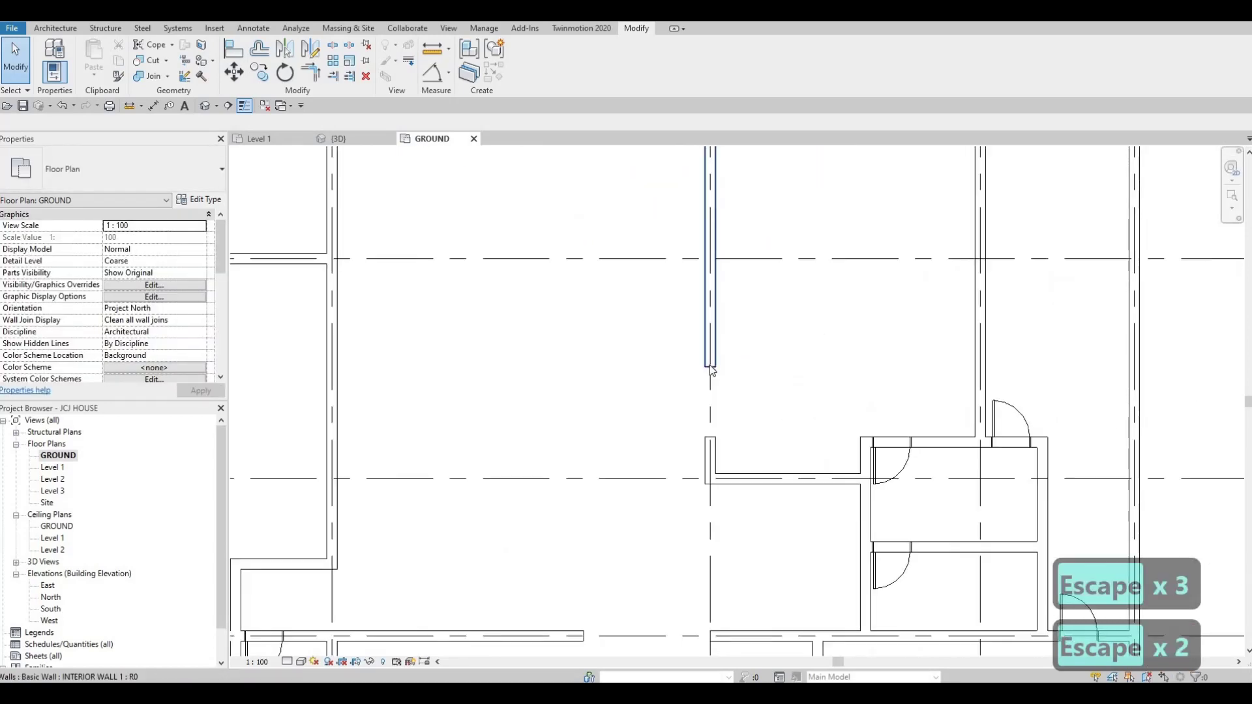
{"action": "left_click", "coordinate": [710, 366]}
{"action": "left_click_drag", "start_coordinate": [711, 365], "coordinate": [712, 318]}
{"action": "key", "text": "Escape"}
{"action": "scroll", "coordinate": [723, 326], "scroll_direction": "down", "scroll_amount": 5}
{"action": "key", "text": "Escape"}
{"action": "scroll", "coordinate": [693, 371], "scroll_direction": "up", "scroll_amount": 4}
{"action": "key", "text": "Escape"}
{"action": "middle_click_drag", "start_coordinate": [706, 345], "coordinate": [707, 338]}
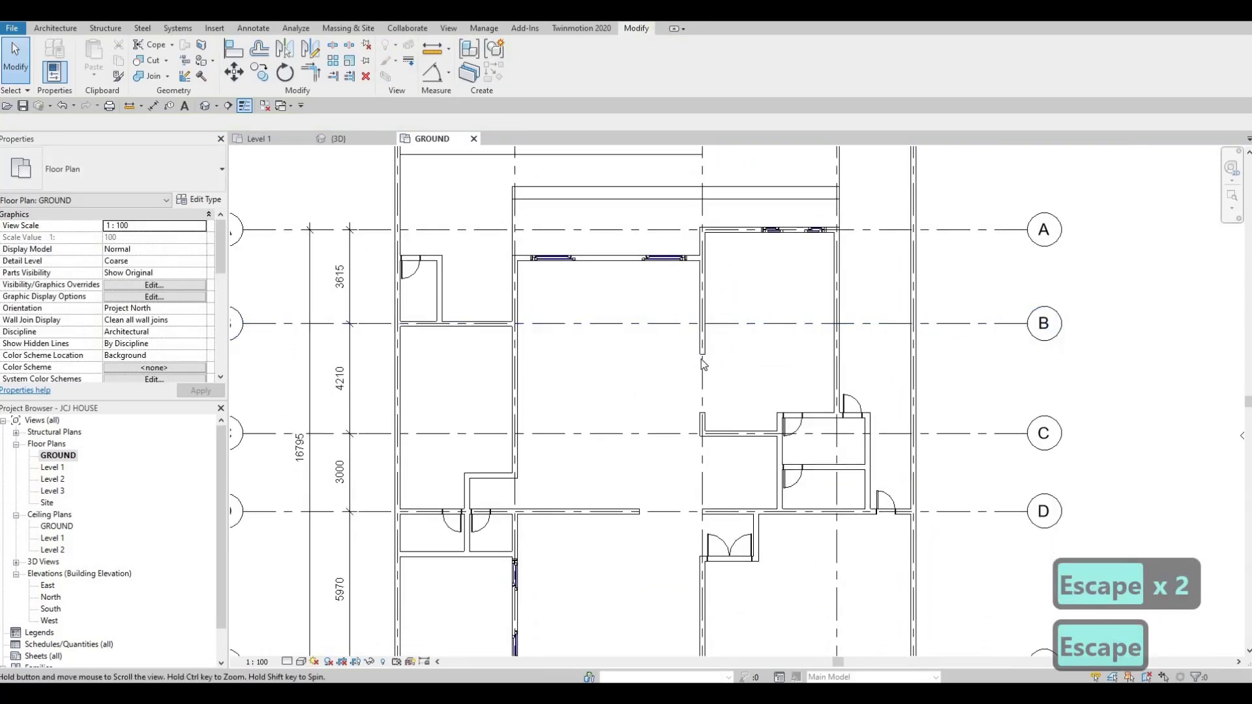
{"action": "left_click_drag", "start_coordinate": [703, 354], "coordinate": [712, 365]}
{"action": "key", "text": "Escape"}
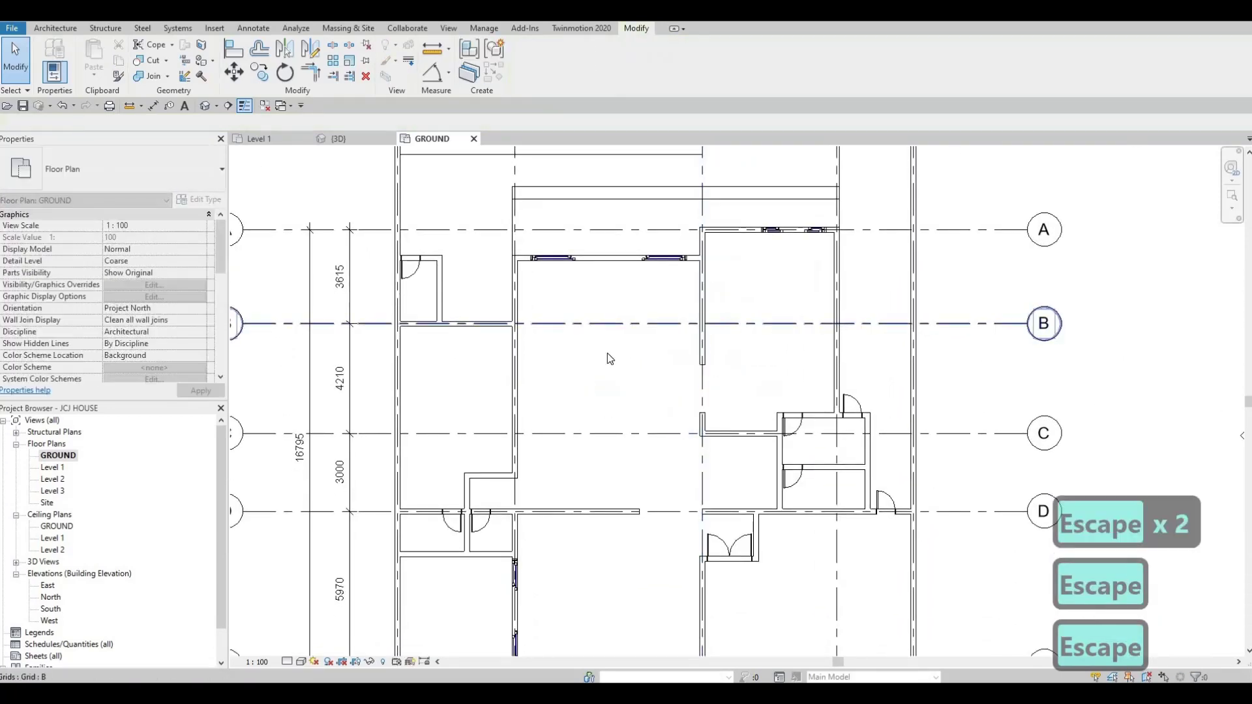
Step: Examine the complete ground floor plan, from the pool area to the rooms along grid E
{"action": "middle_click_drag", "start_coordinate": [604, 358], "coordinate": [628, 310]}
{"action": "scroll", "coordinate": [626, 318], "scroll_direction": "down", "scroll_amount": 2}
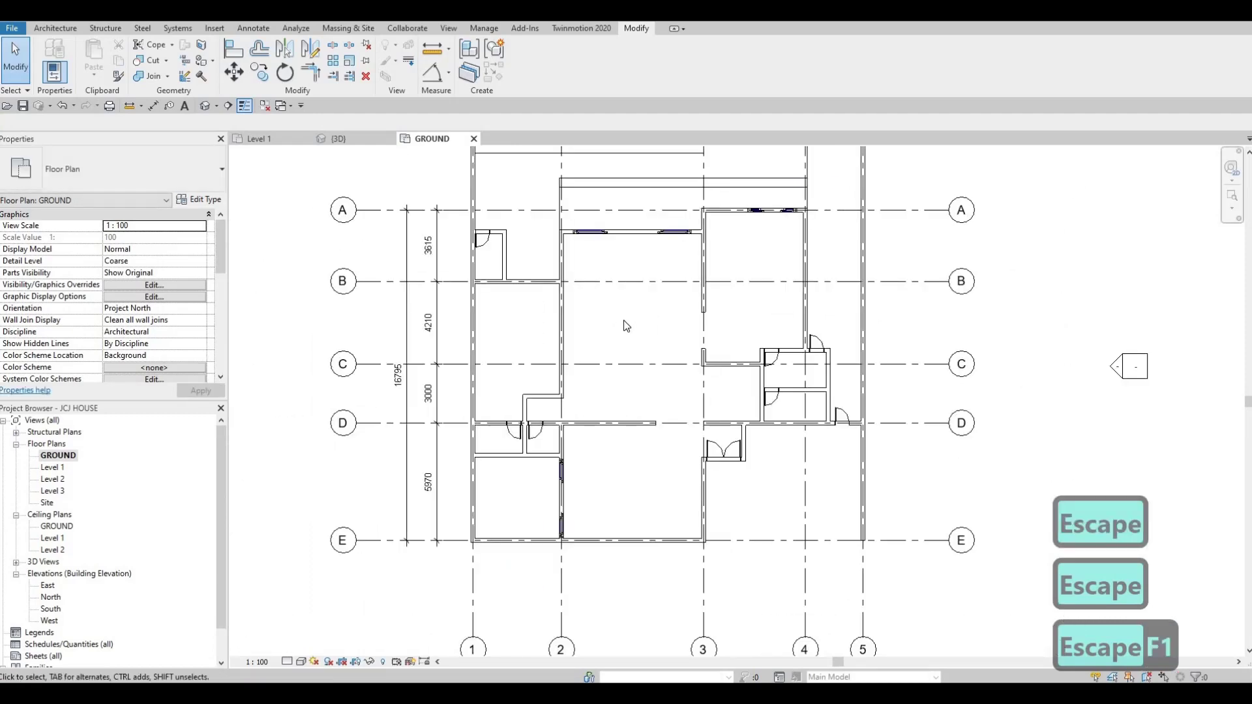
{"action": "scroll", "coordinate": [515, 395], "scroll_direction": "down", "scroll_amount": 3}
{"action": "middle_click_drag", "start_coordinate": [563, 396], "coordinate": [511, 416]}
{"action": "middle_click_drag", "start_coordinate": [506, 307], "coordinate": [556, 359]}
{"action": "scroll", "coordinate": [549, 363], "scroll_direction": "up", "scroll_amount": 1}
{"action": "scroll", "coordinate": [556, 358], "scroll_direction": "up", "scroll_amount": 1}
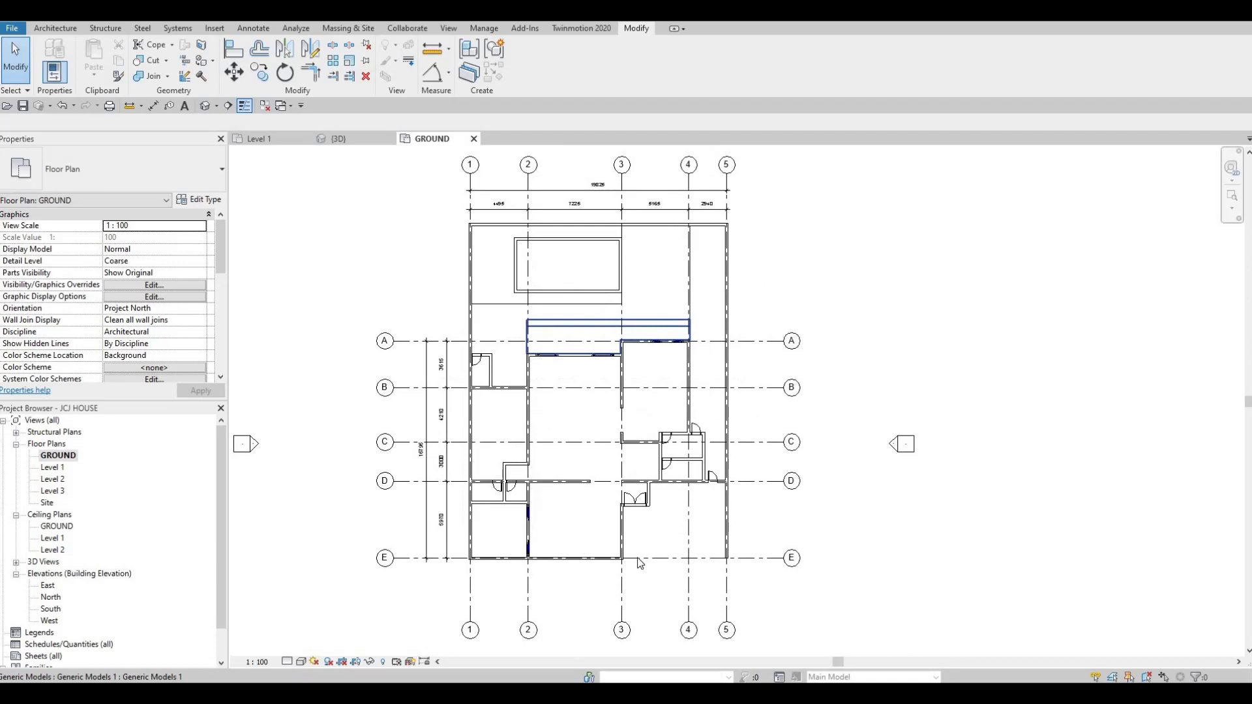